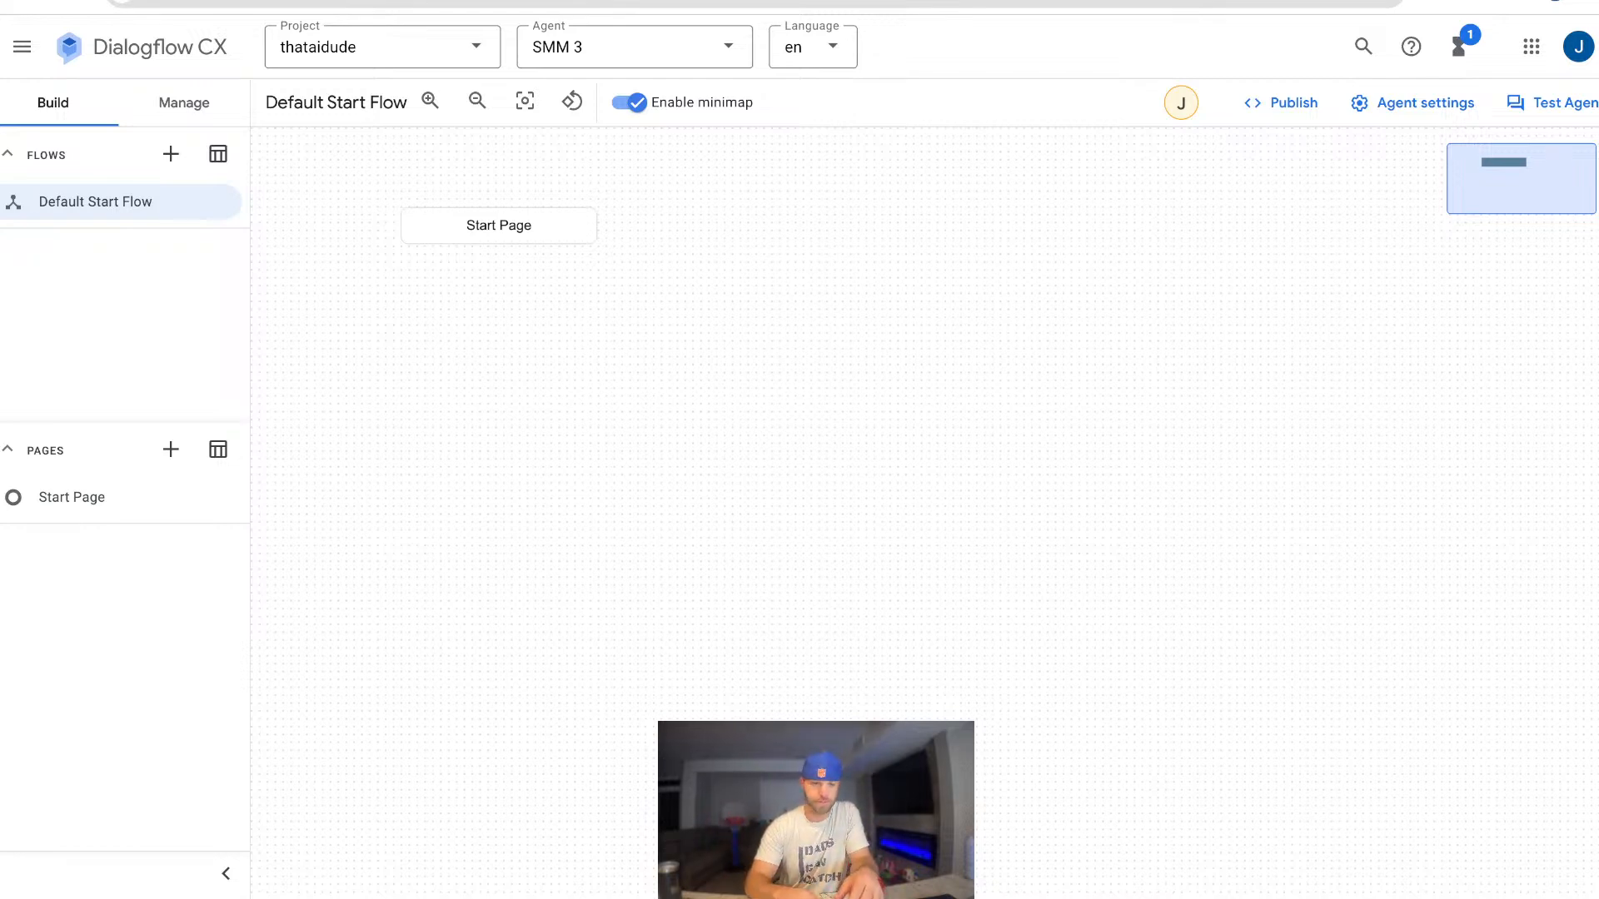
Open the agent simulator for the Default Start Flow's Start Page and send the message "hello".
left_click(1553, 102)
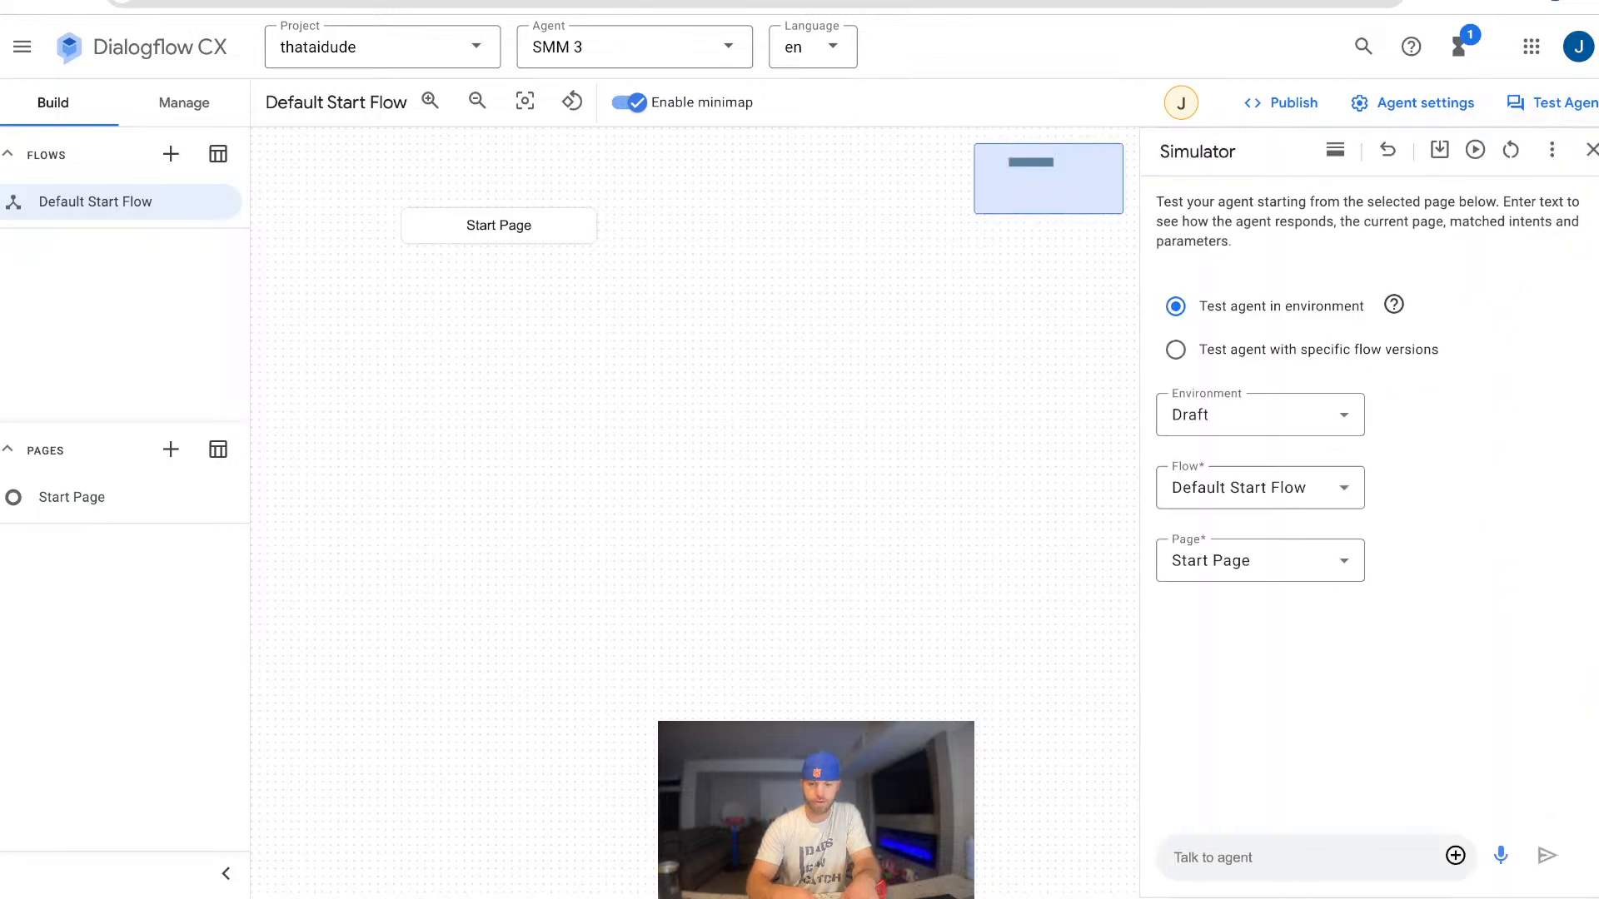
type("hello")
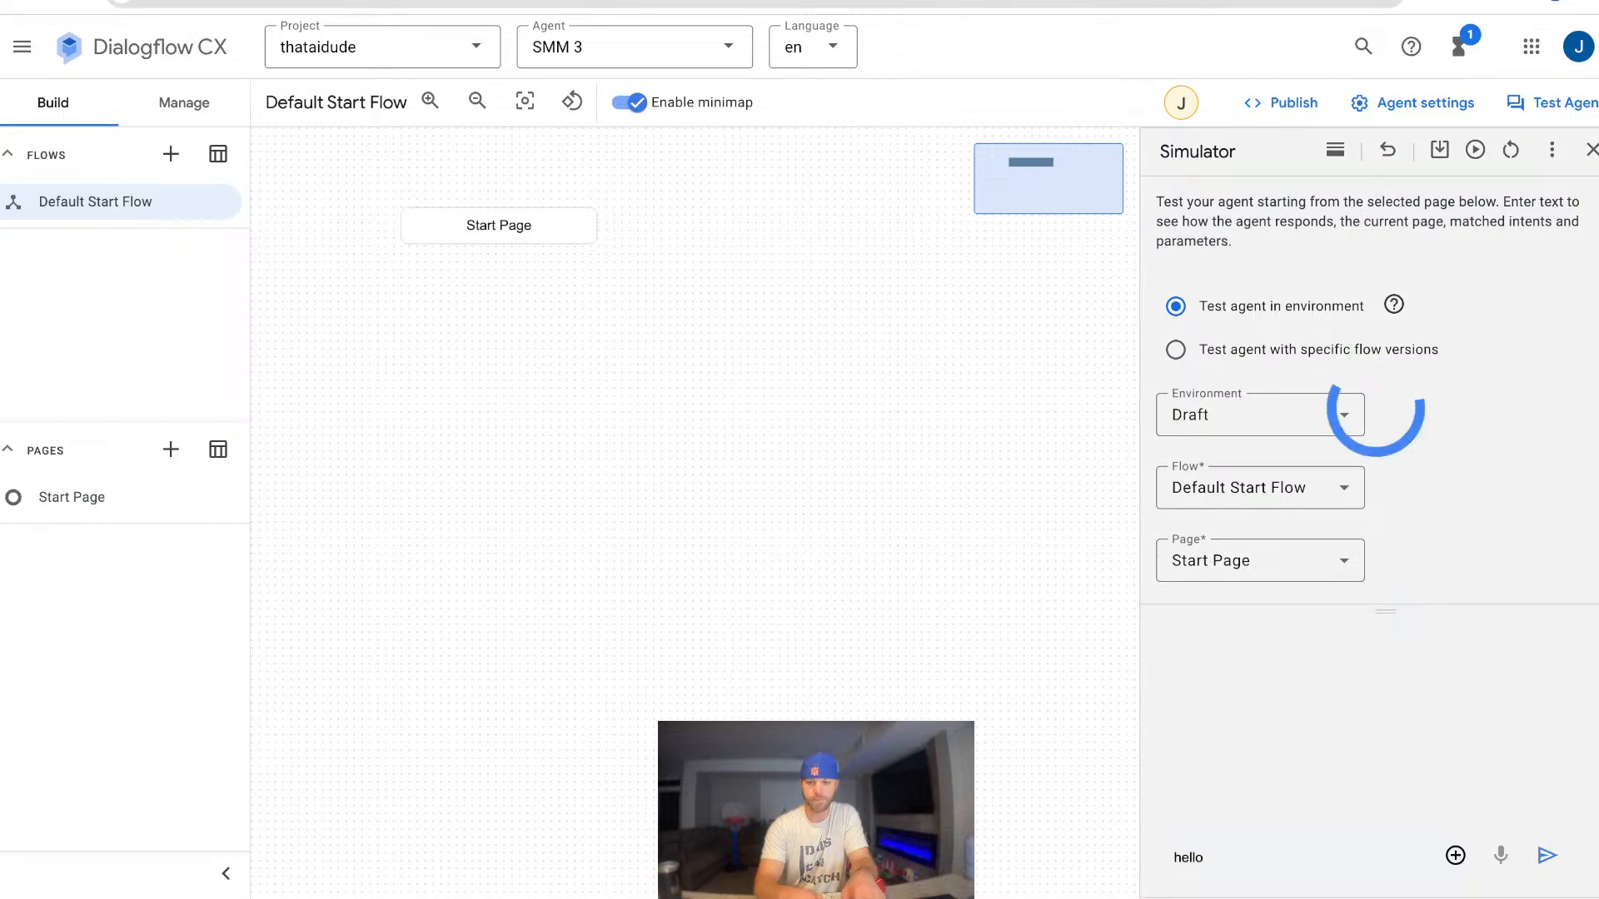
key("Return")
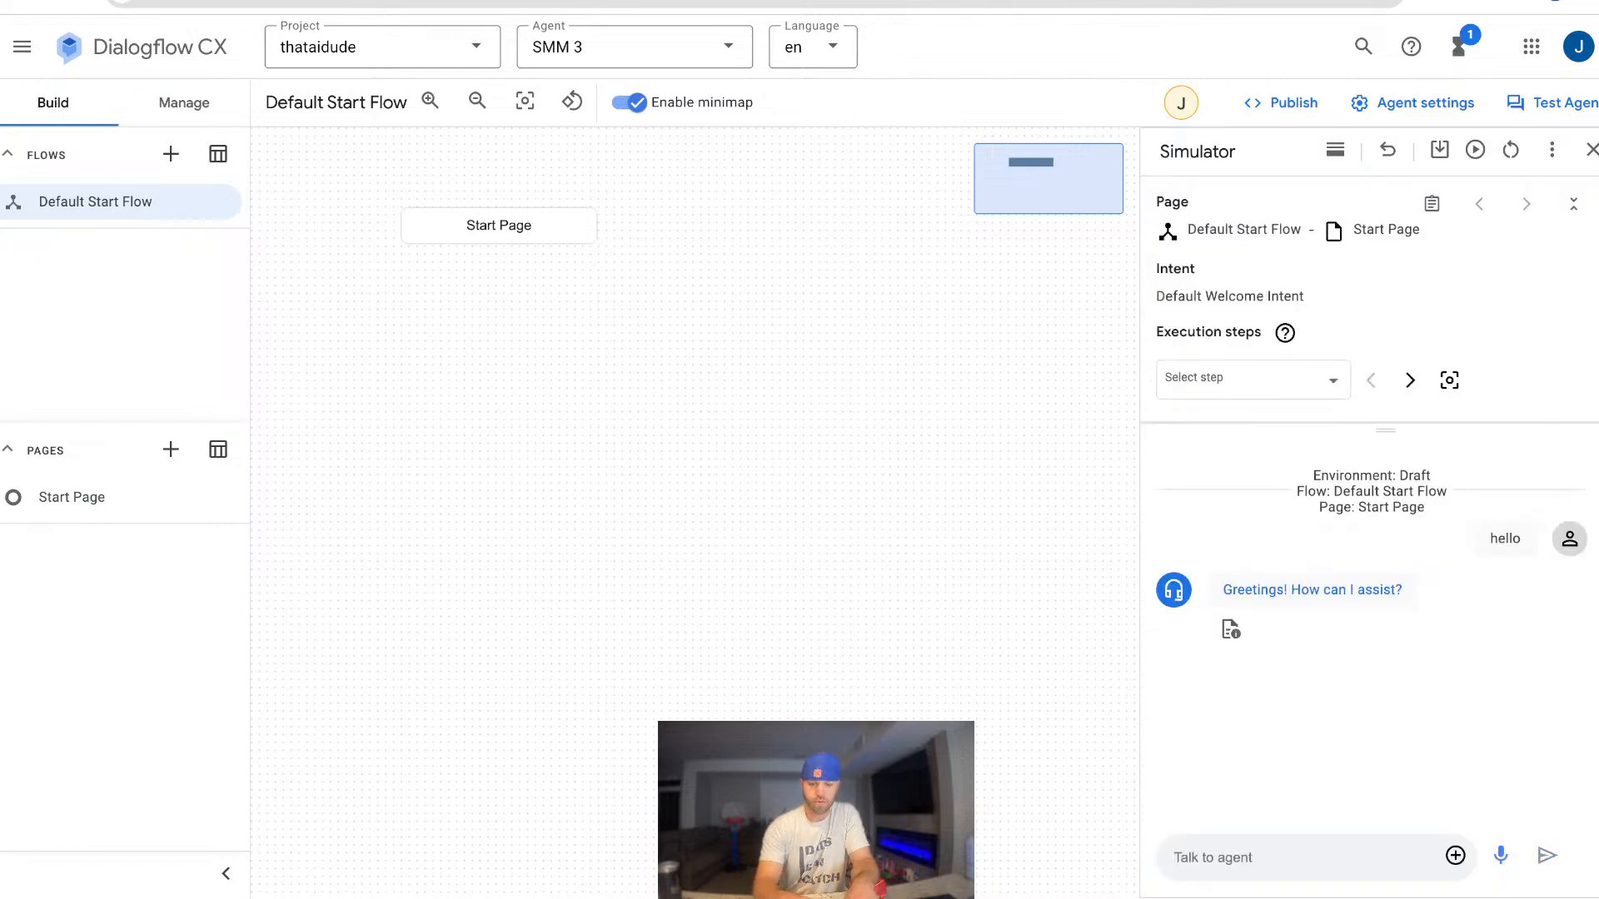
Ask the test agent "what is the list of school supplies".
type("what at")
key("BackSpace")
key("BackSpace")
type("is")
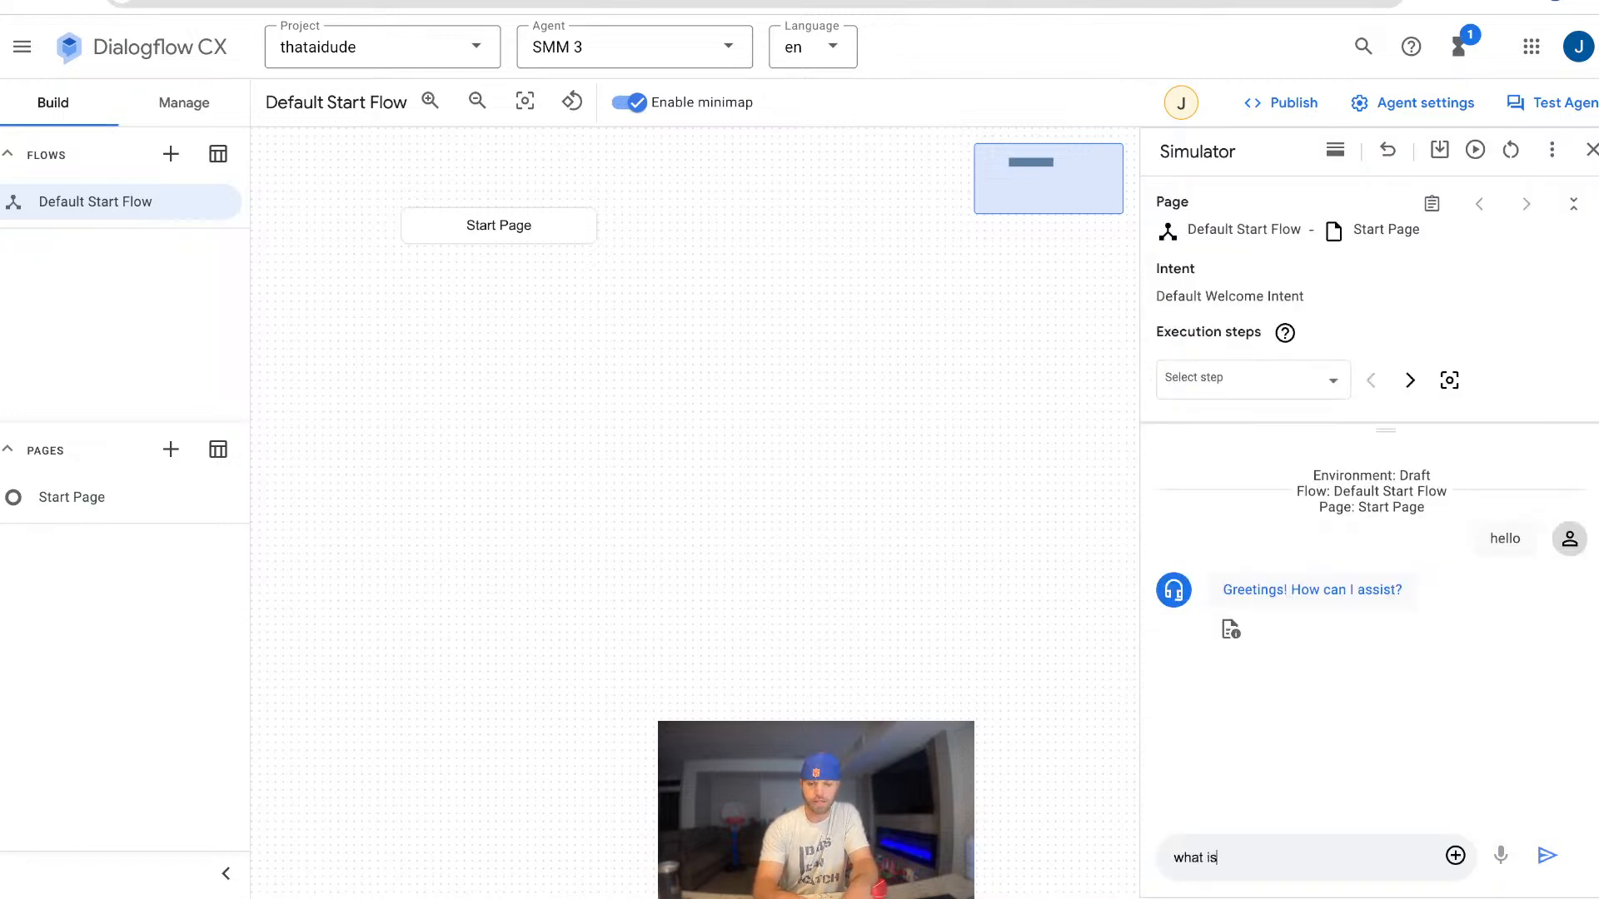
type(" the list of")
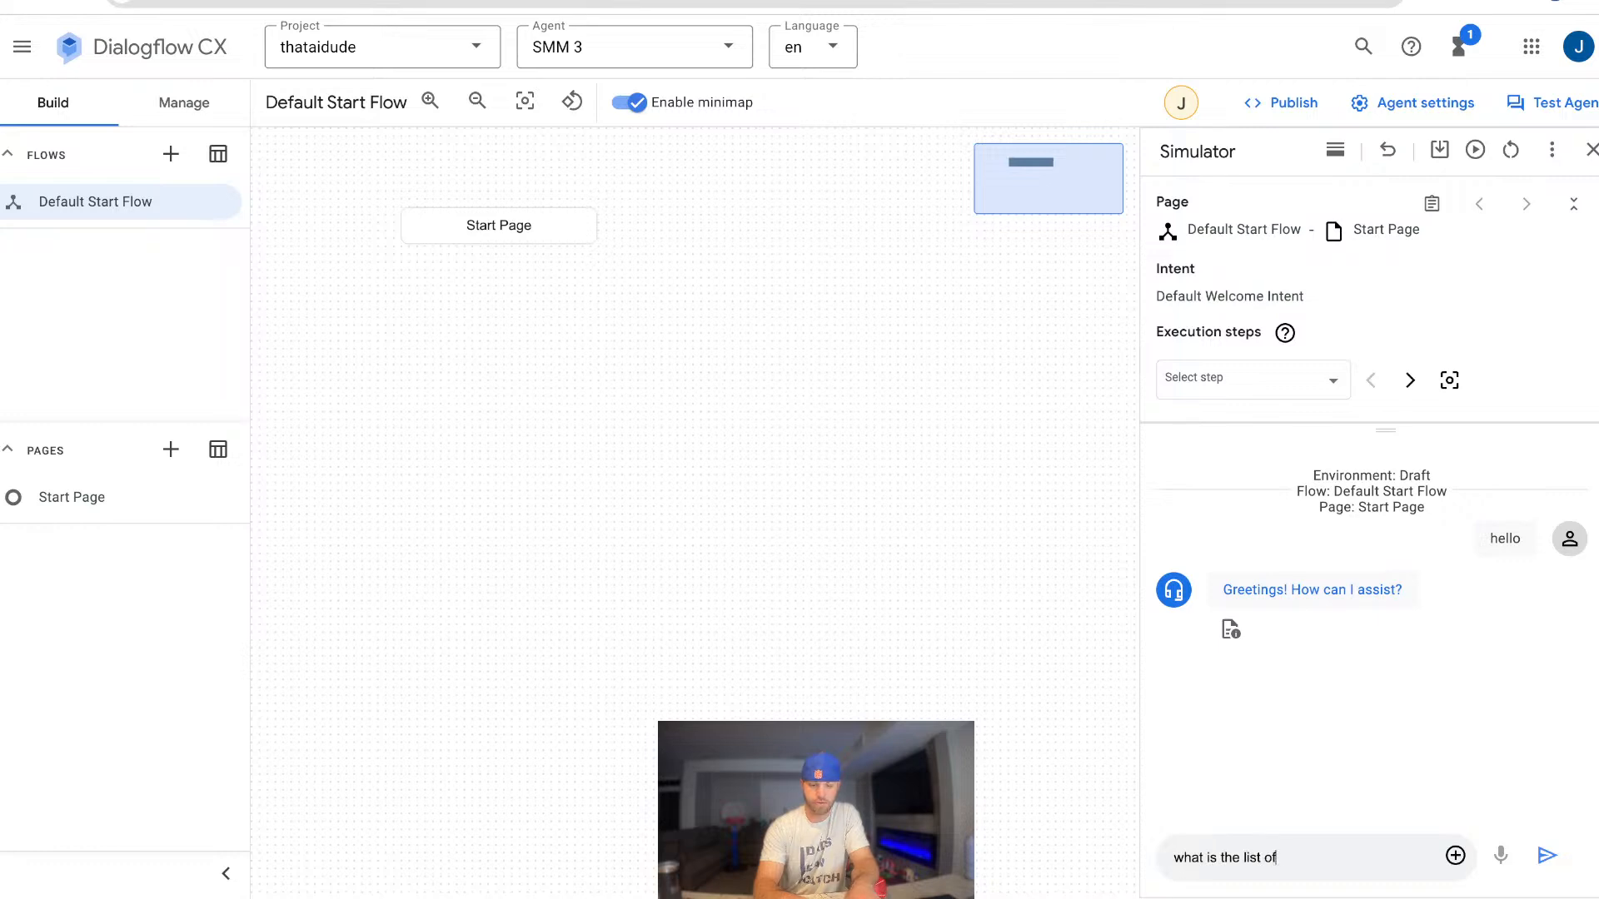
type(" school supp")
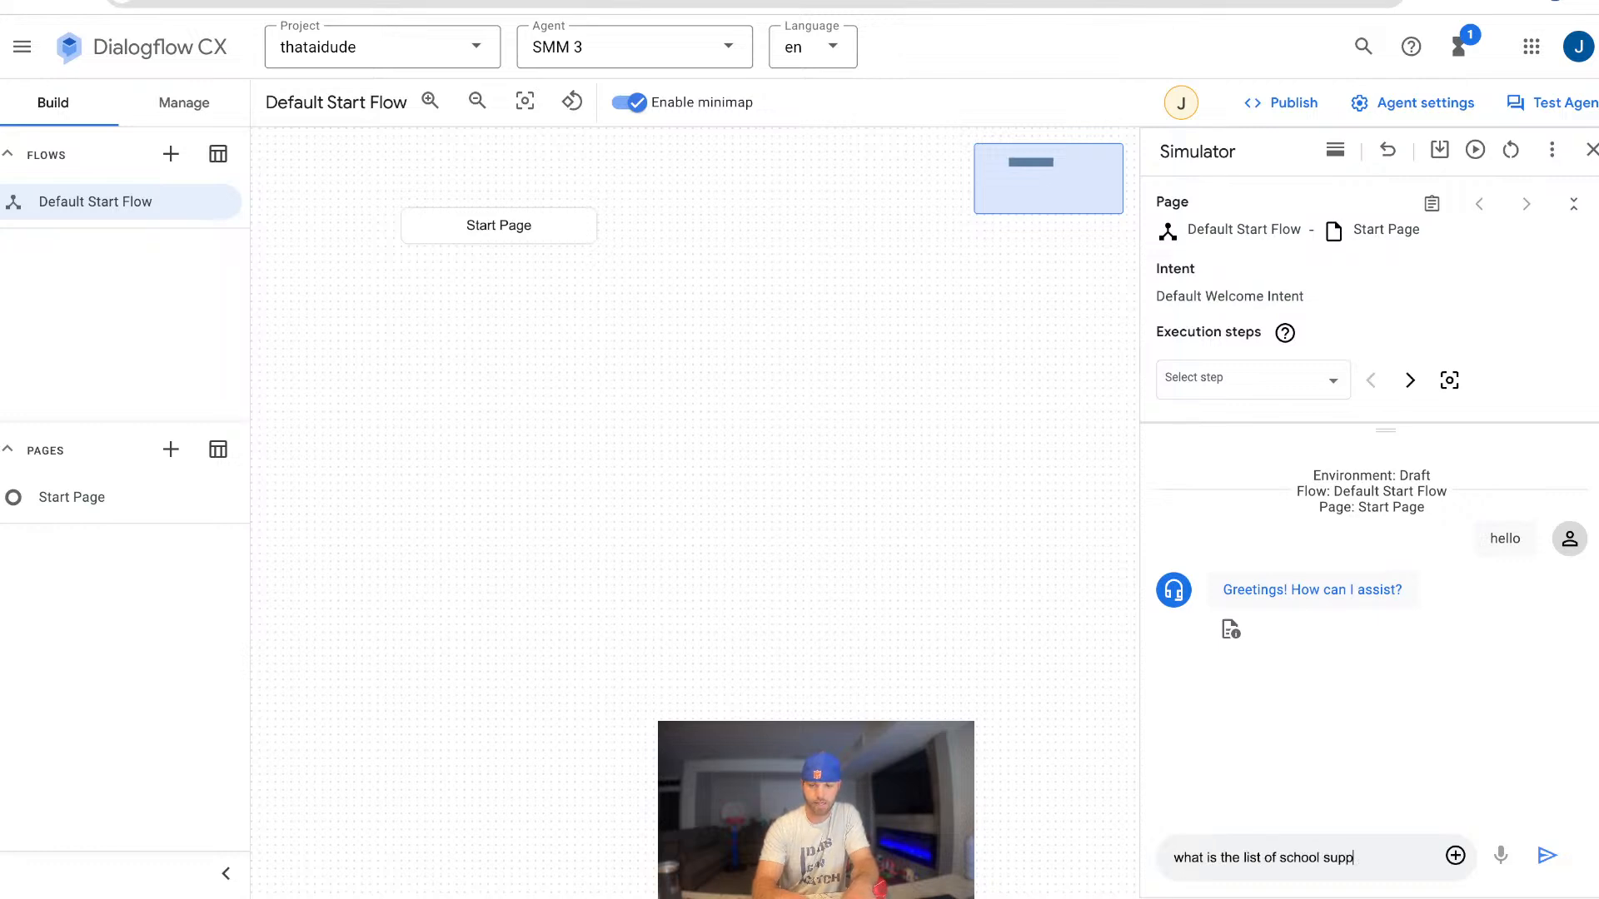
type("lies")
key("Return")
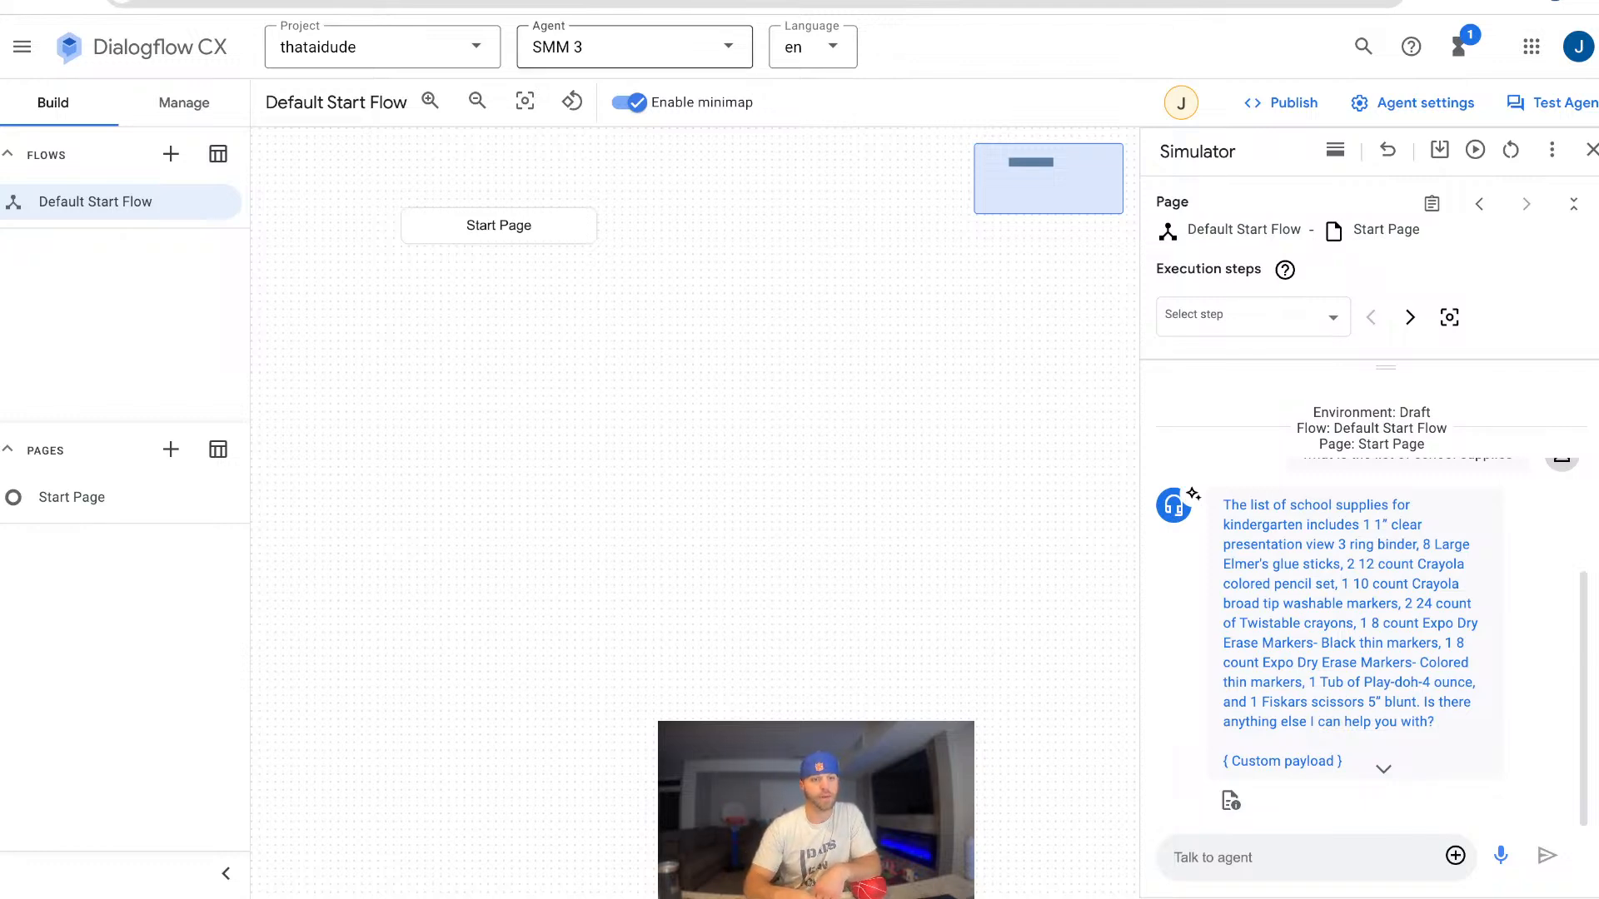
Switch to the Bard math textbook chat and review its Dialogflow CX setup guide and example intents for a math Q&A agent.
key("ctrl+shift+Tab")
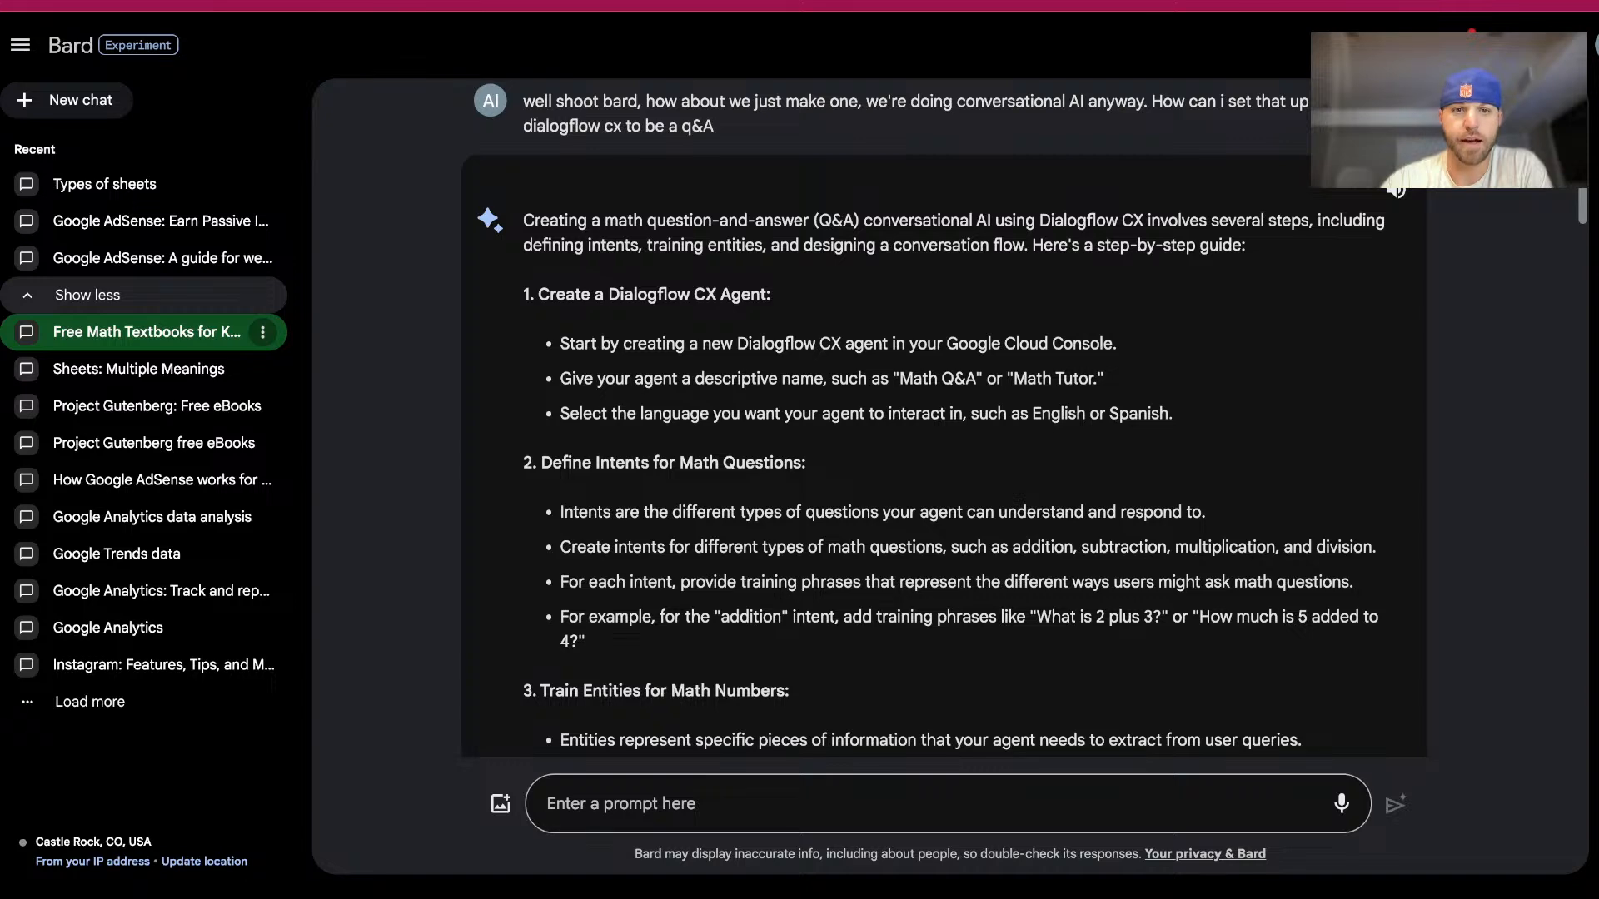
scroll(970, 417, "down", 1)
scroll(970, 416, "down", 2)
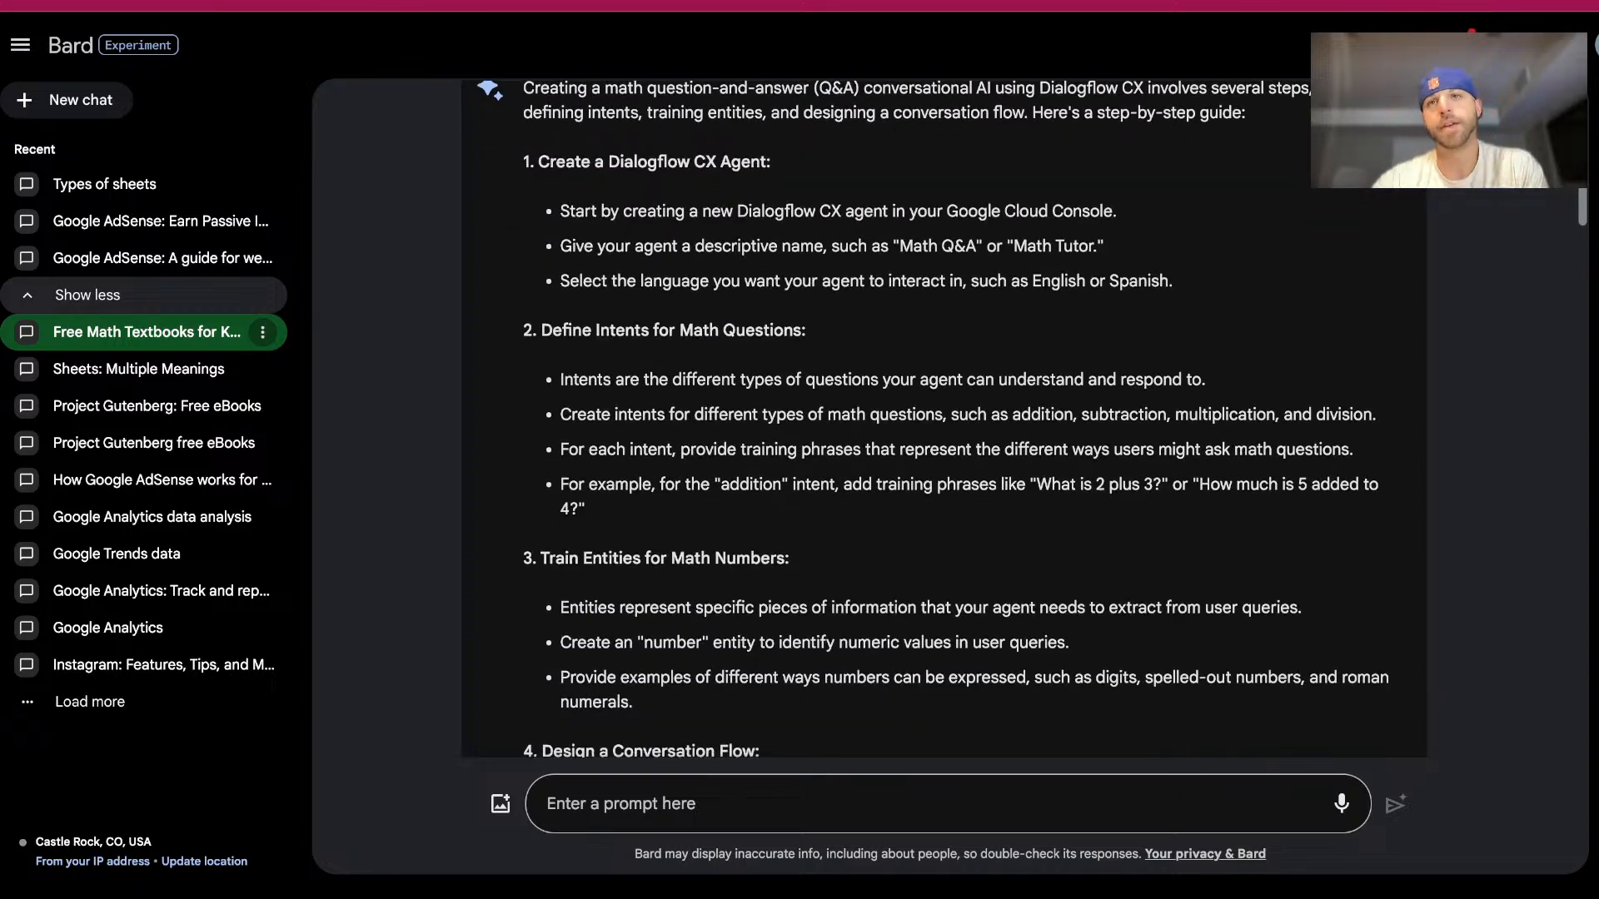
scroll(970, 417, "down", 6)
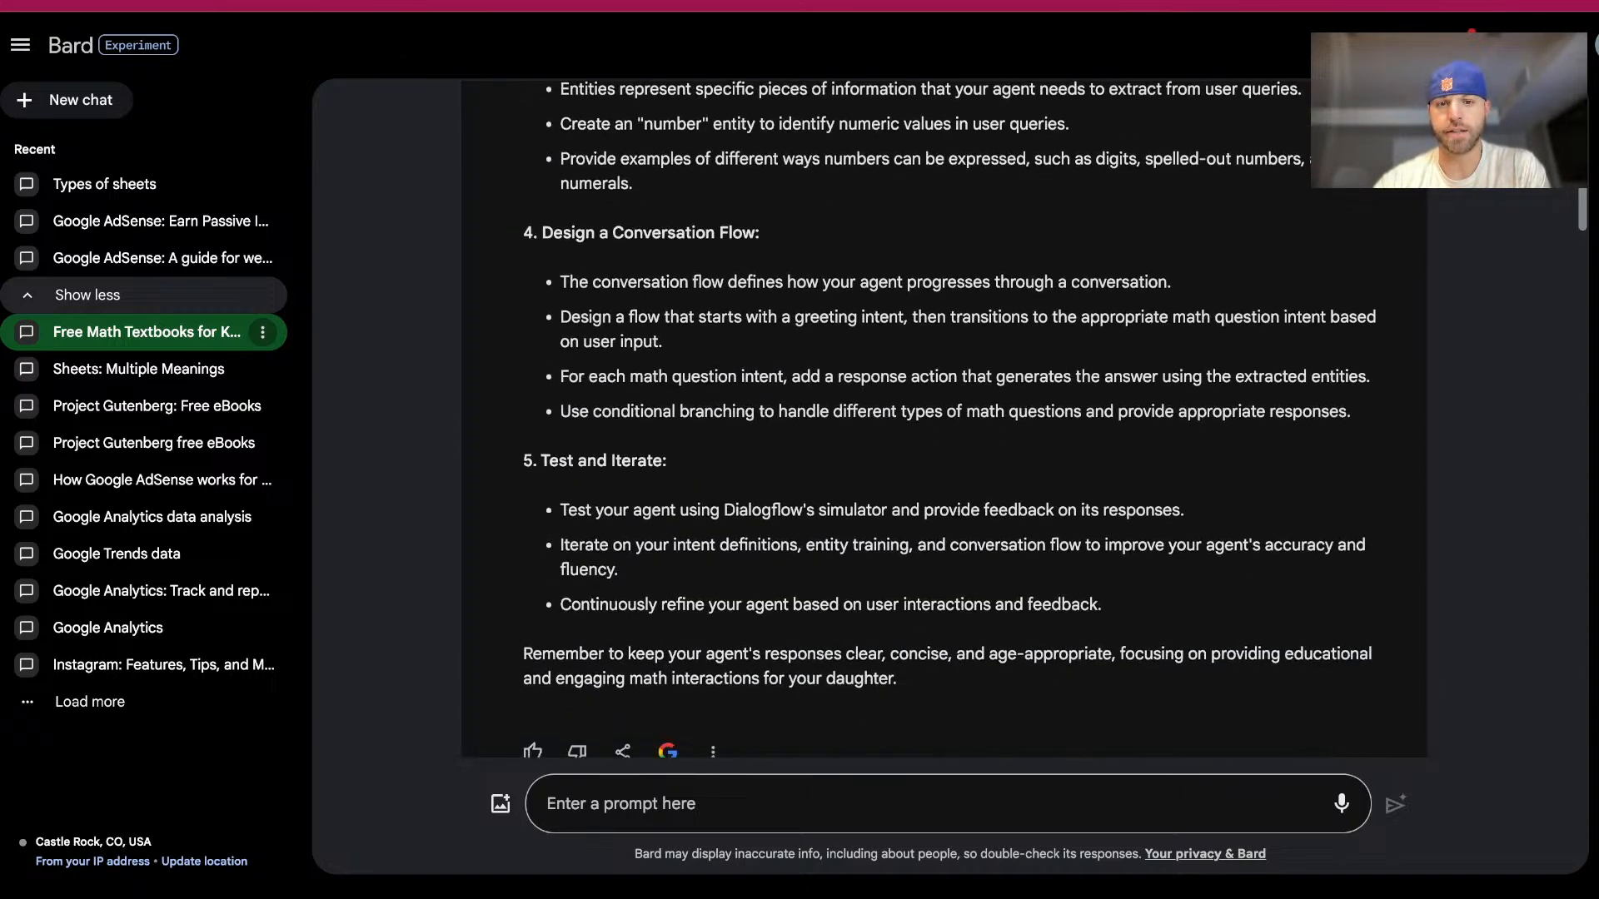
scroll(970, 416, "down", 10)
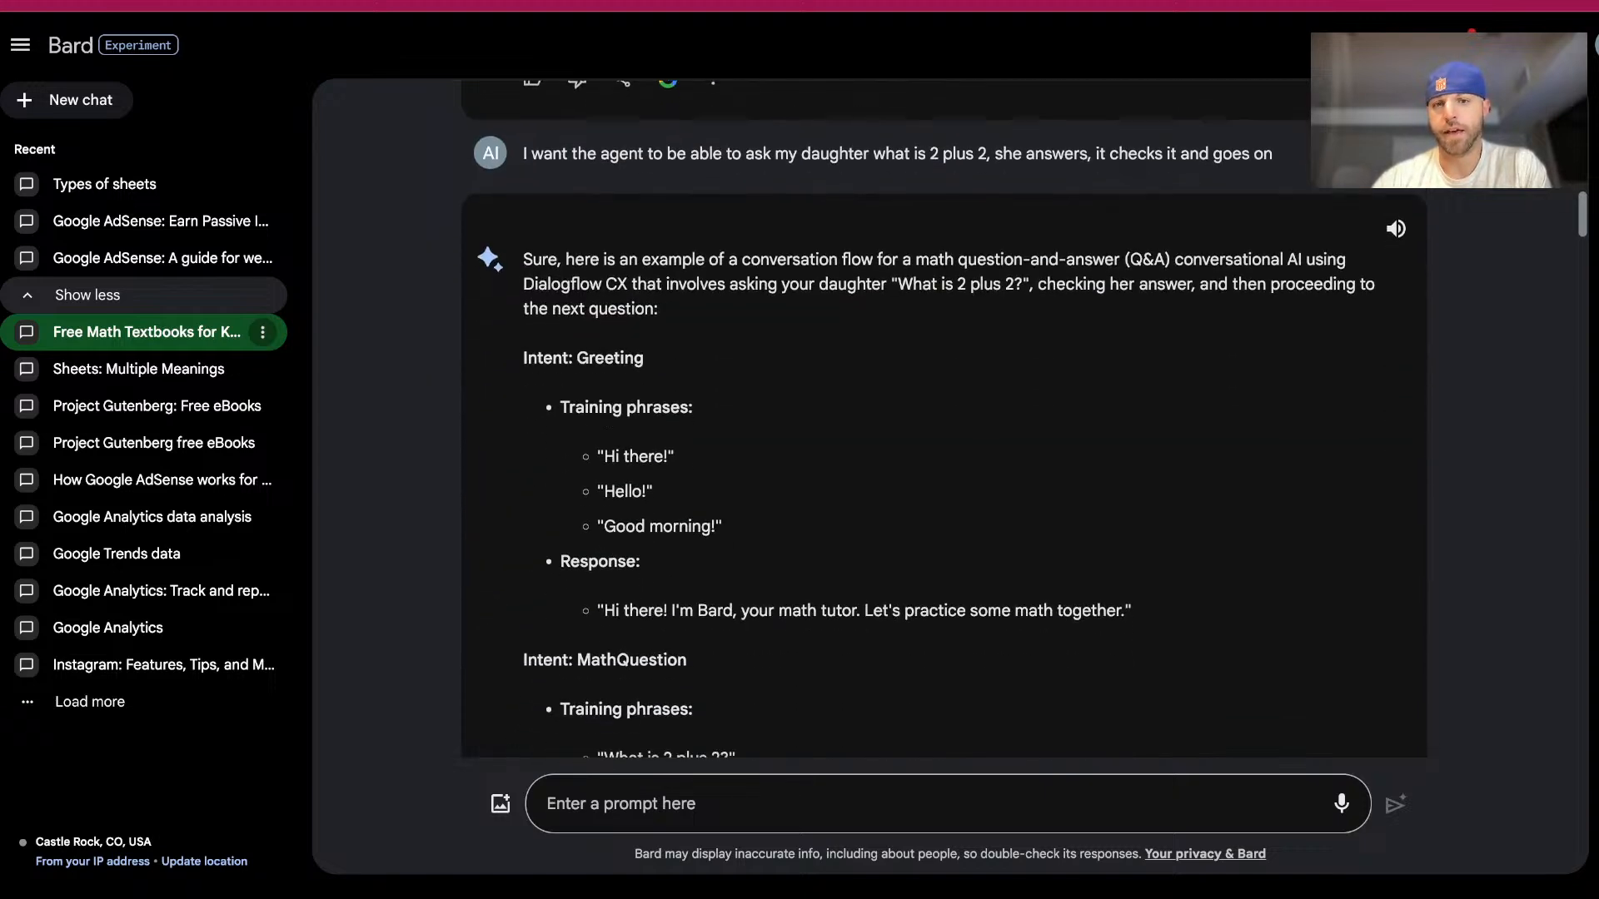
scroll(970, 416, "down", 4)
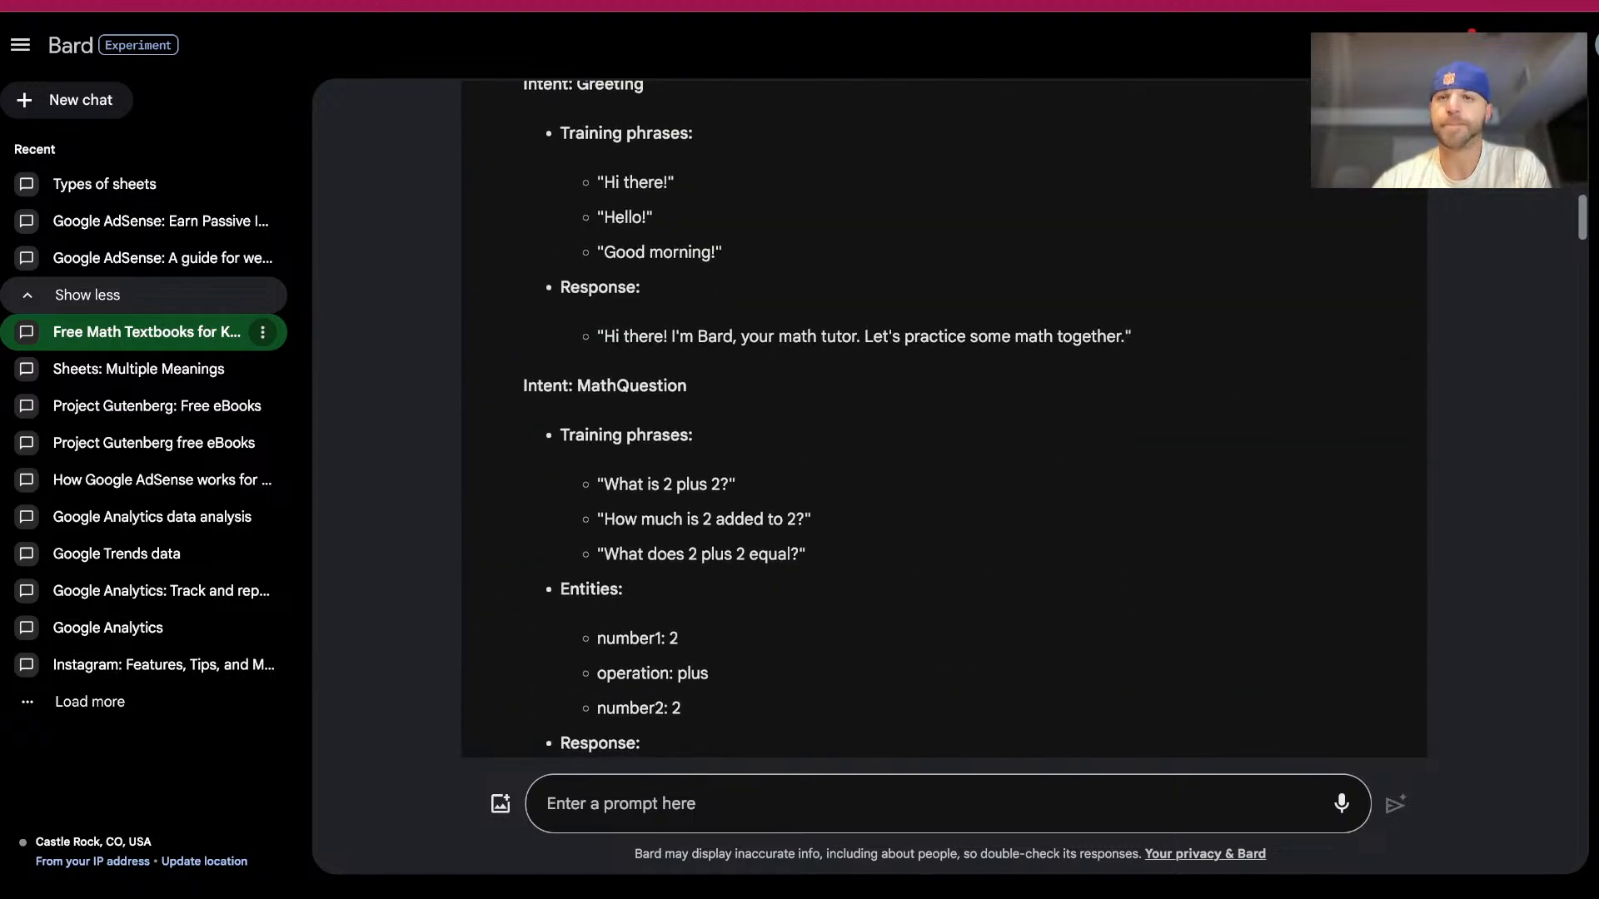
scroll(971, 416, "down", 3)
left_click_drag(729, 277, 648, 278)
left_click_drag(811, 311, 682, 312)
left_click(804, 346)
scroll(944, 416, "down", 10)
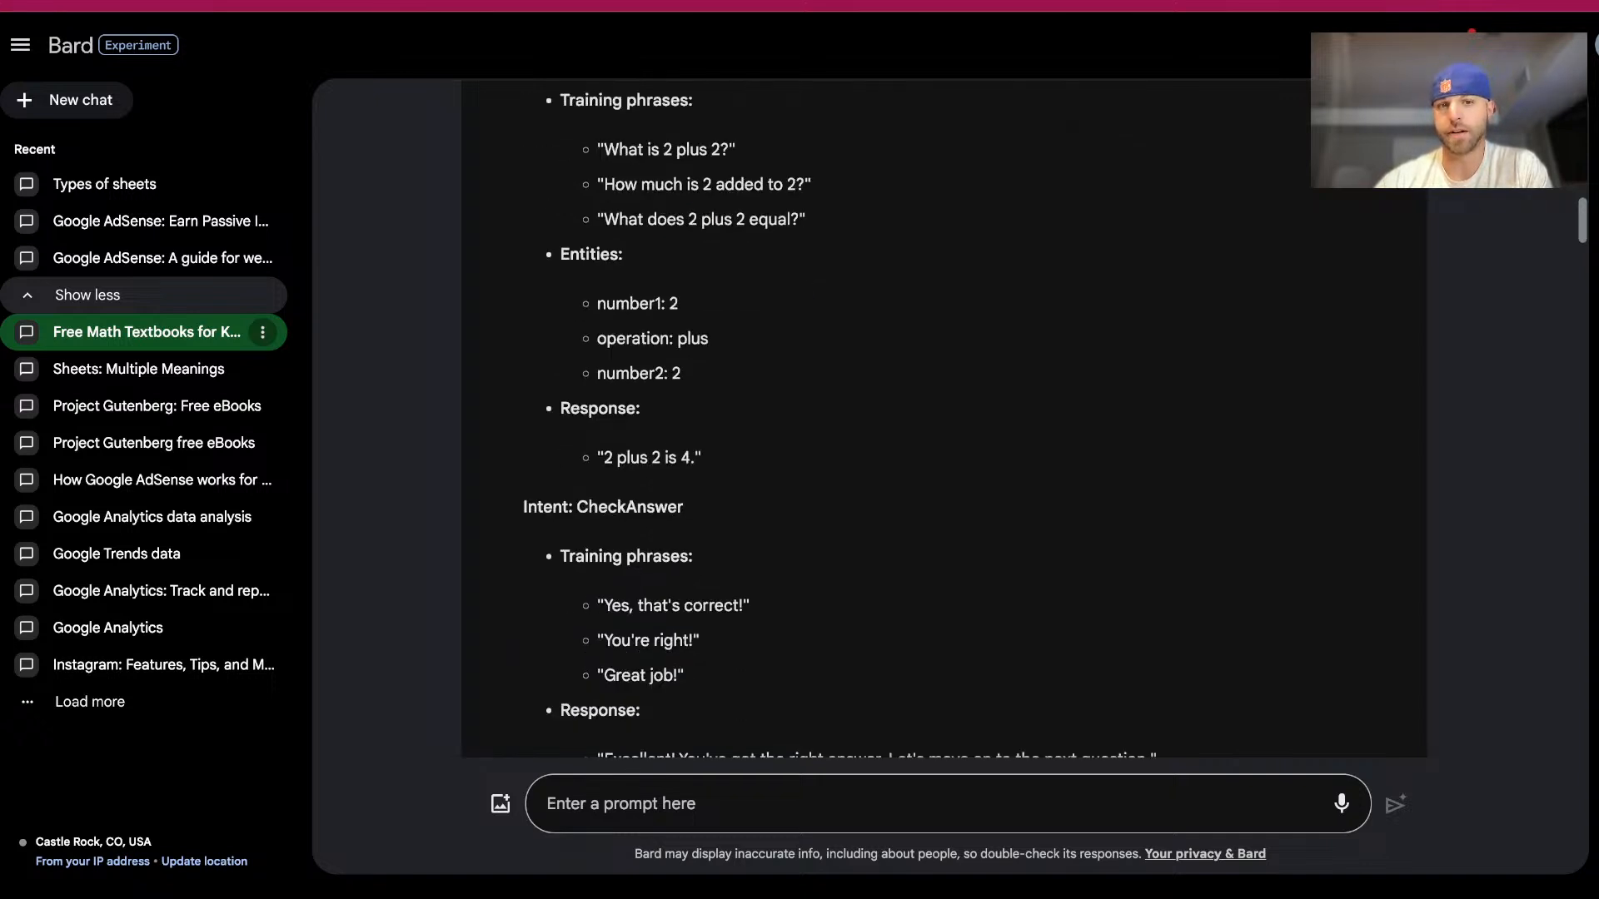
scroll(944, 416, "down", 10)
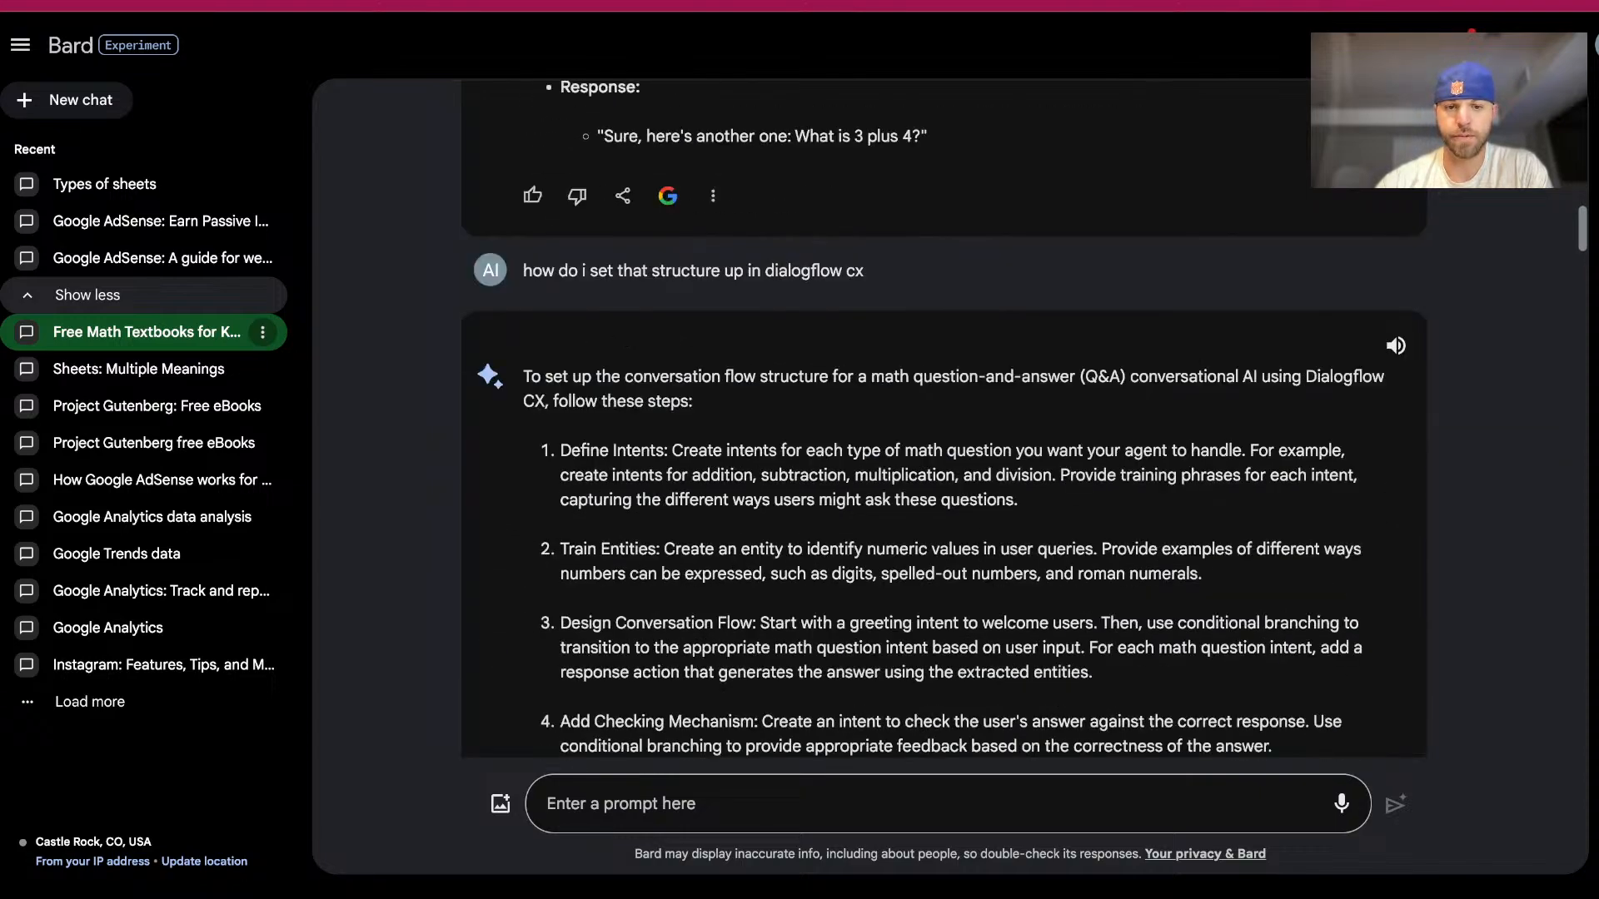
Examine the agent-and-user addition quiz starting from 1 plus 0, following how each question, answer and correction is laid out.
scroll(944, 416, "down", 6)
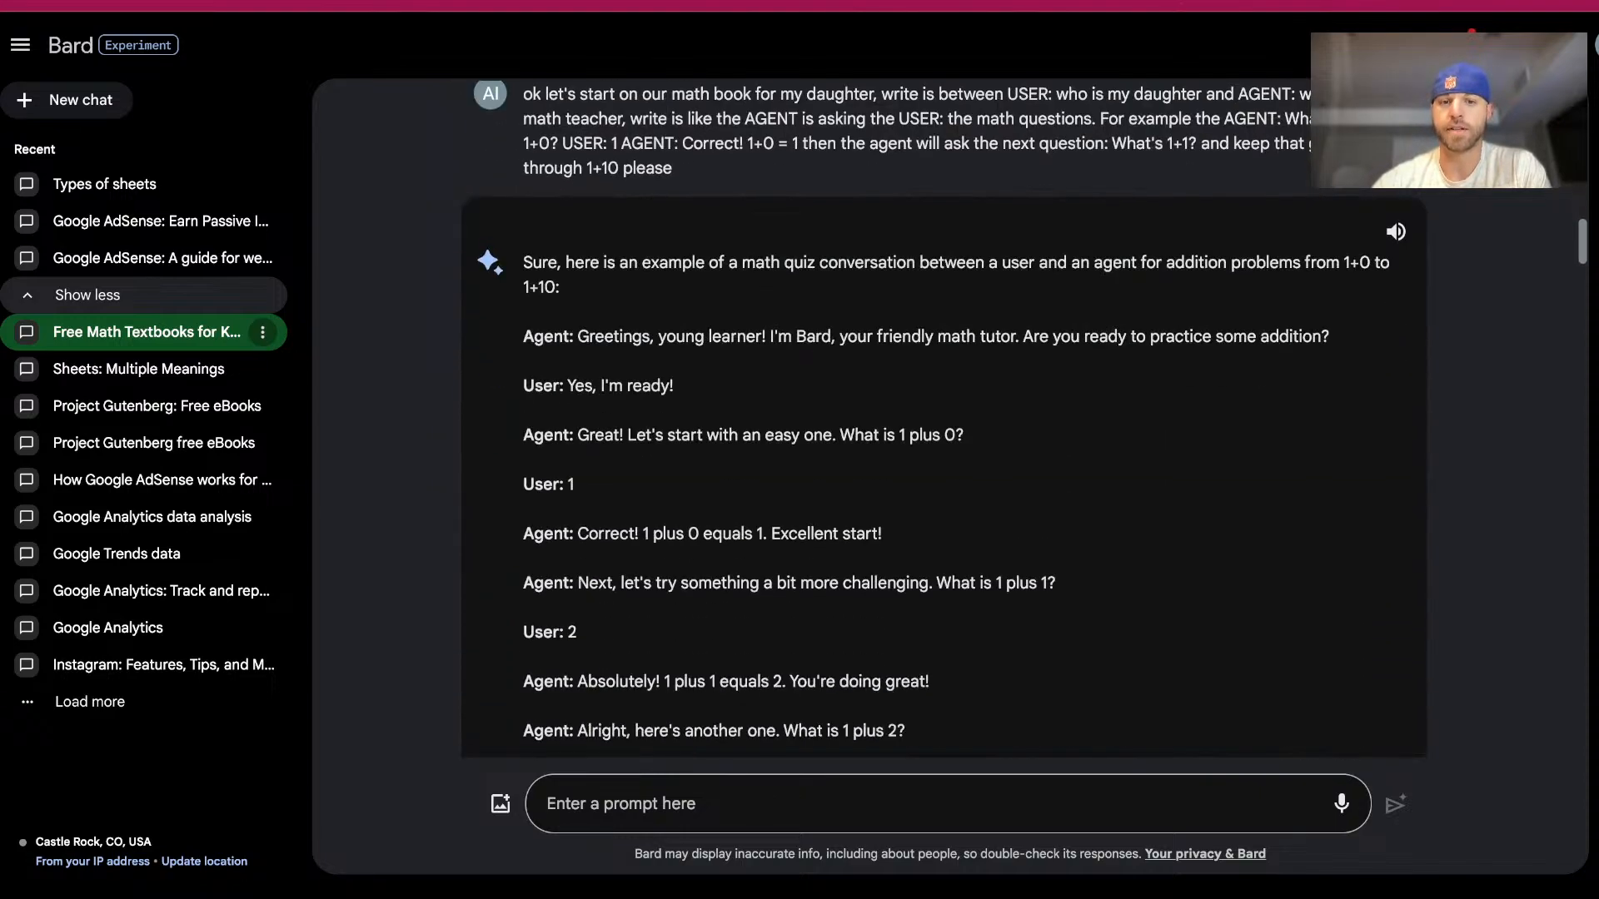
scroll(944, 417, "down", 2)
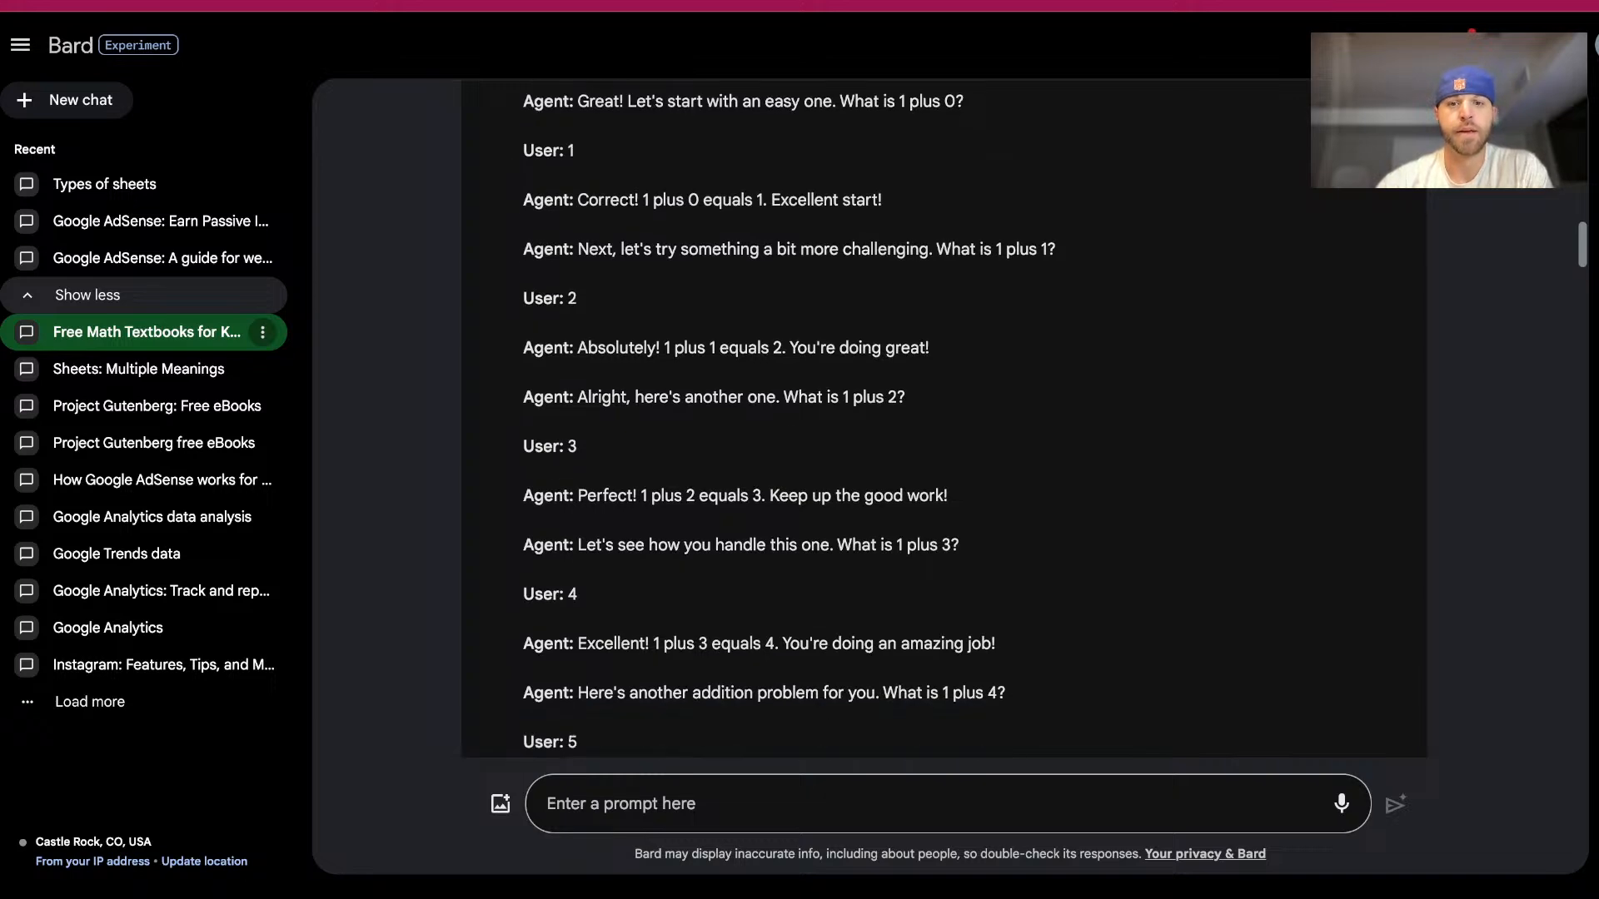
scroll(944, 416, "up", 2)
scroll(944, 416, "up", 3)
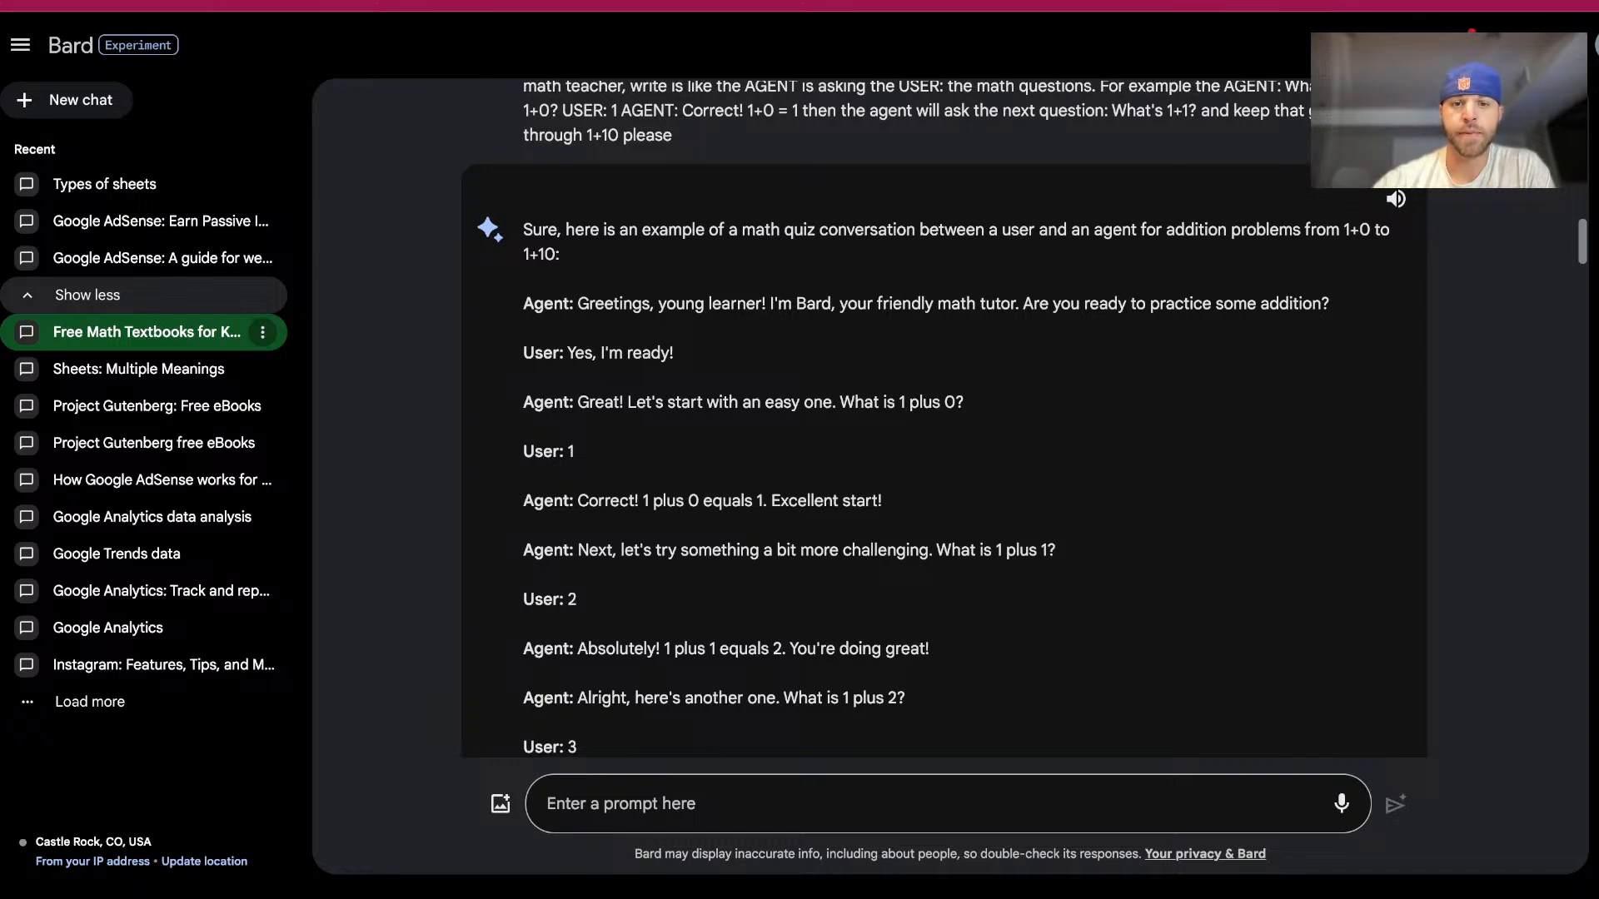
left_click_drag(807, 501, 714, 501)
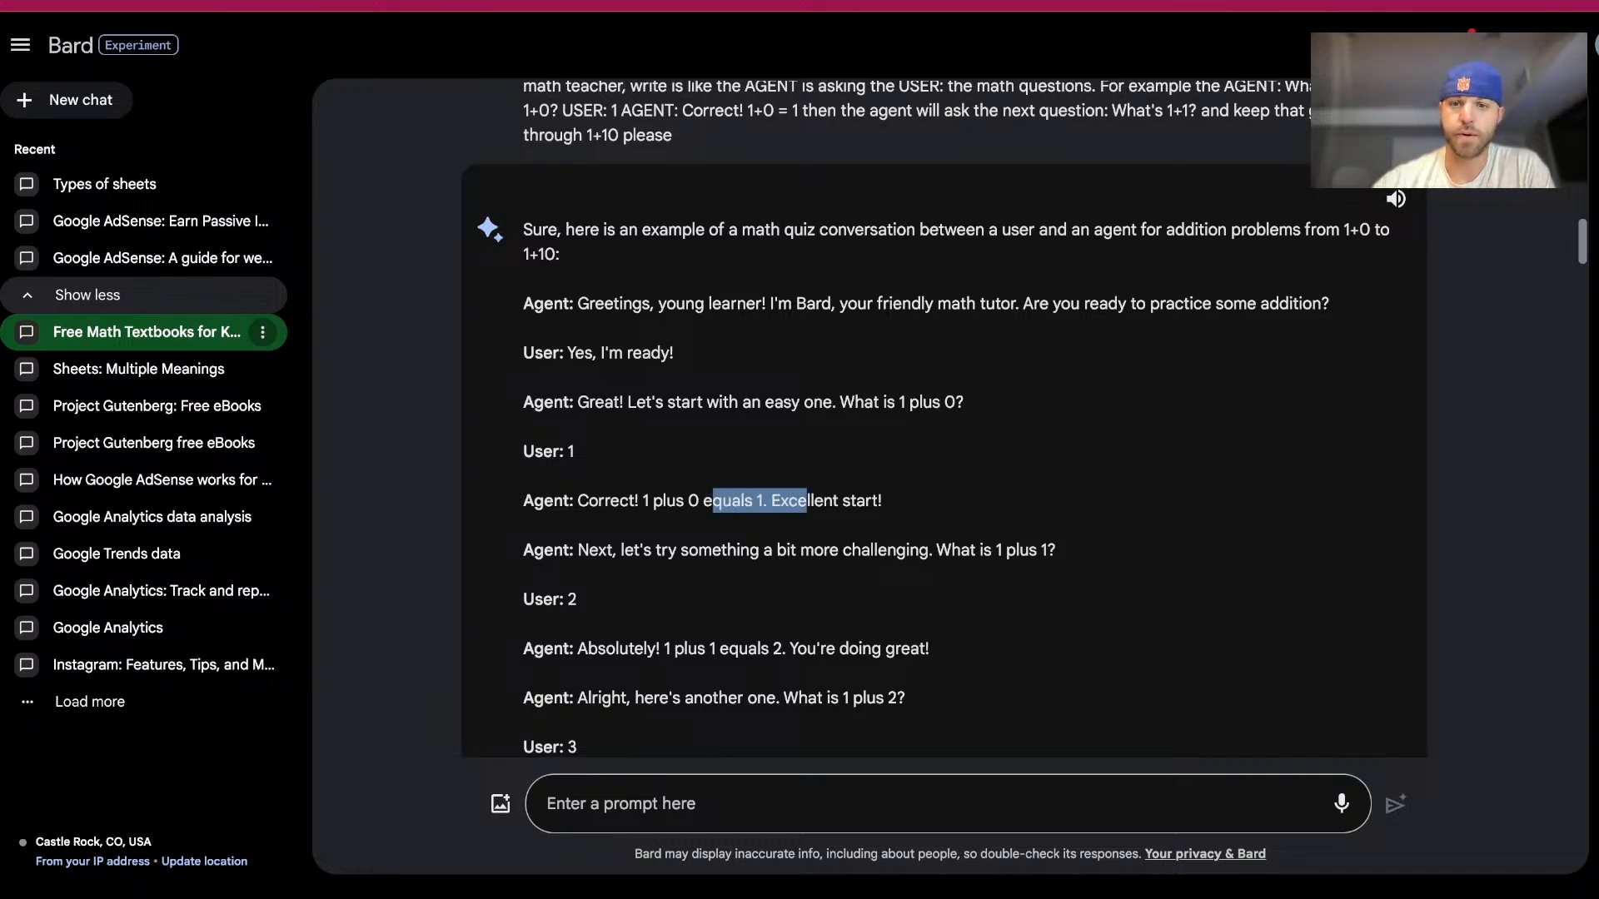
left_click_drag(964, 402, 888, 402)
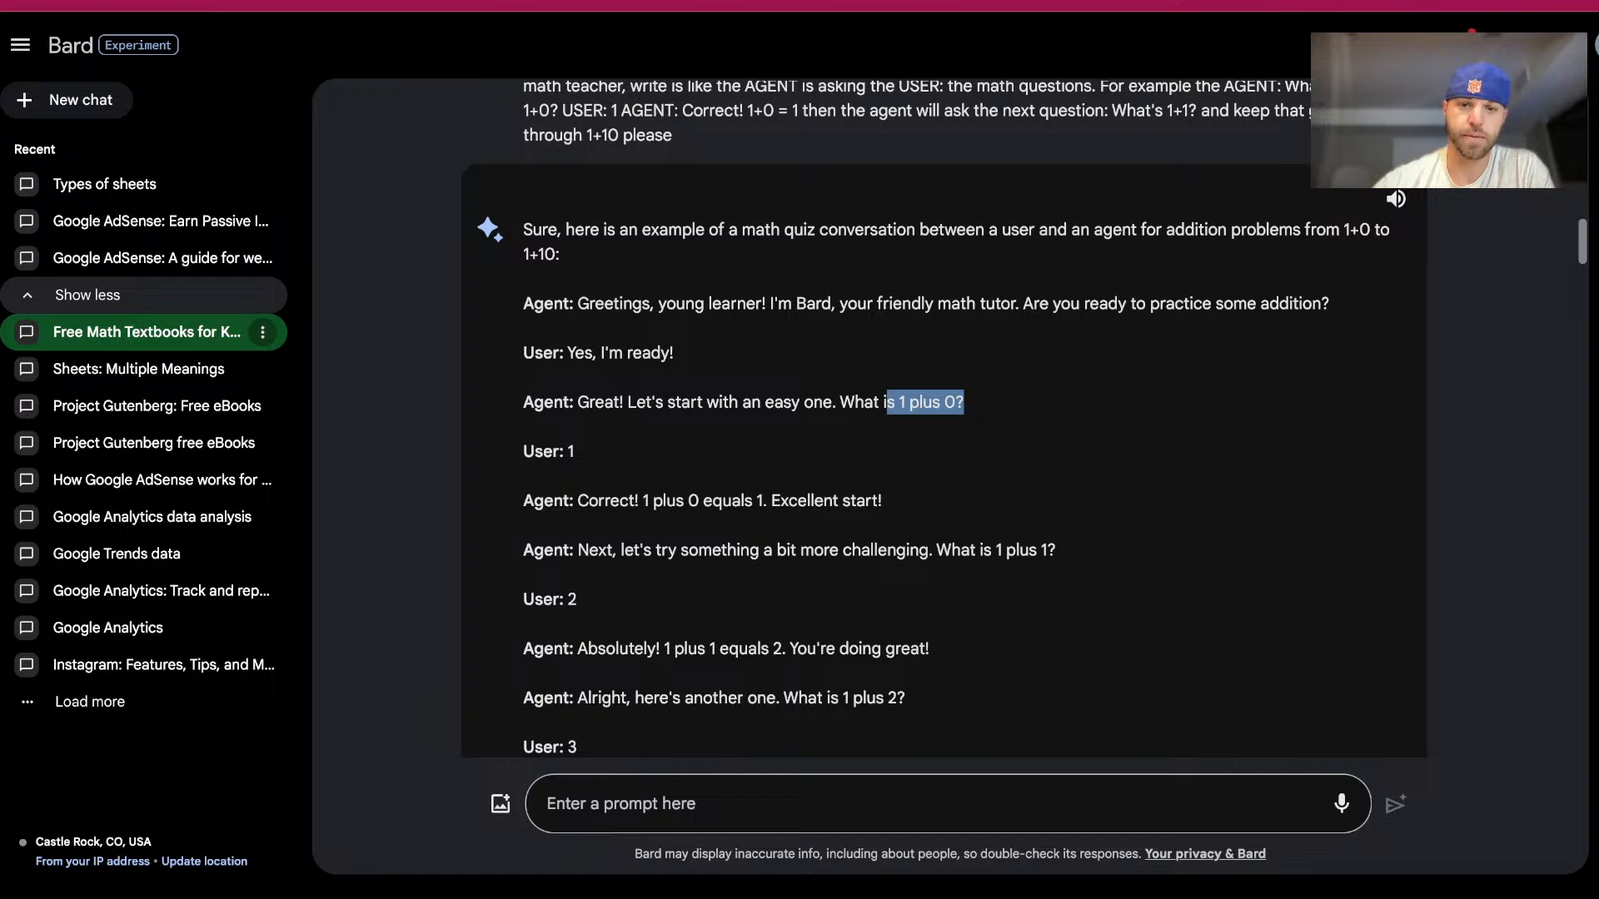
left_click_drag(575, 450, 534, 451)
left_click_drag(964, 403, 864, 402)
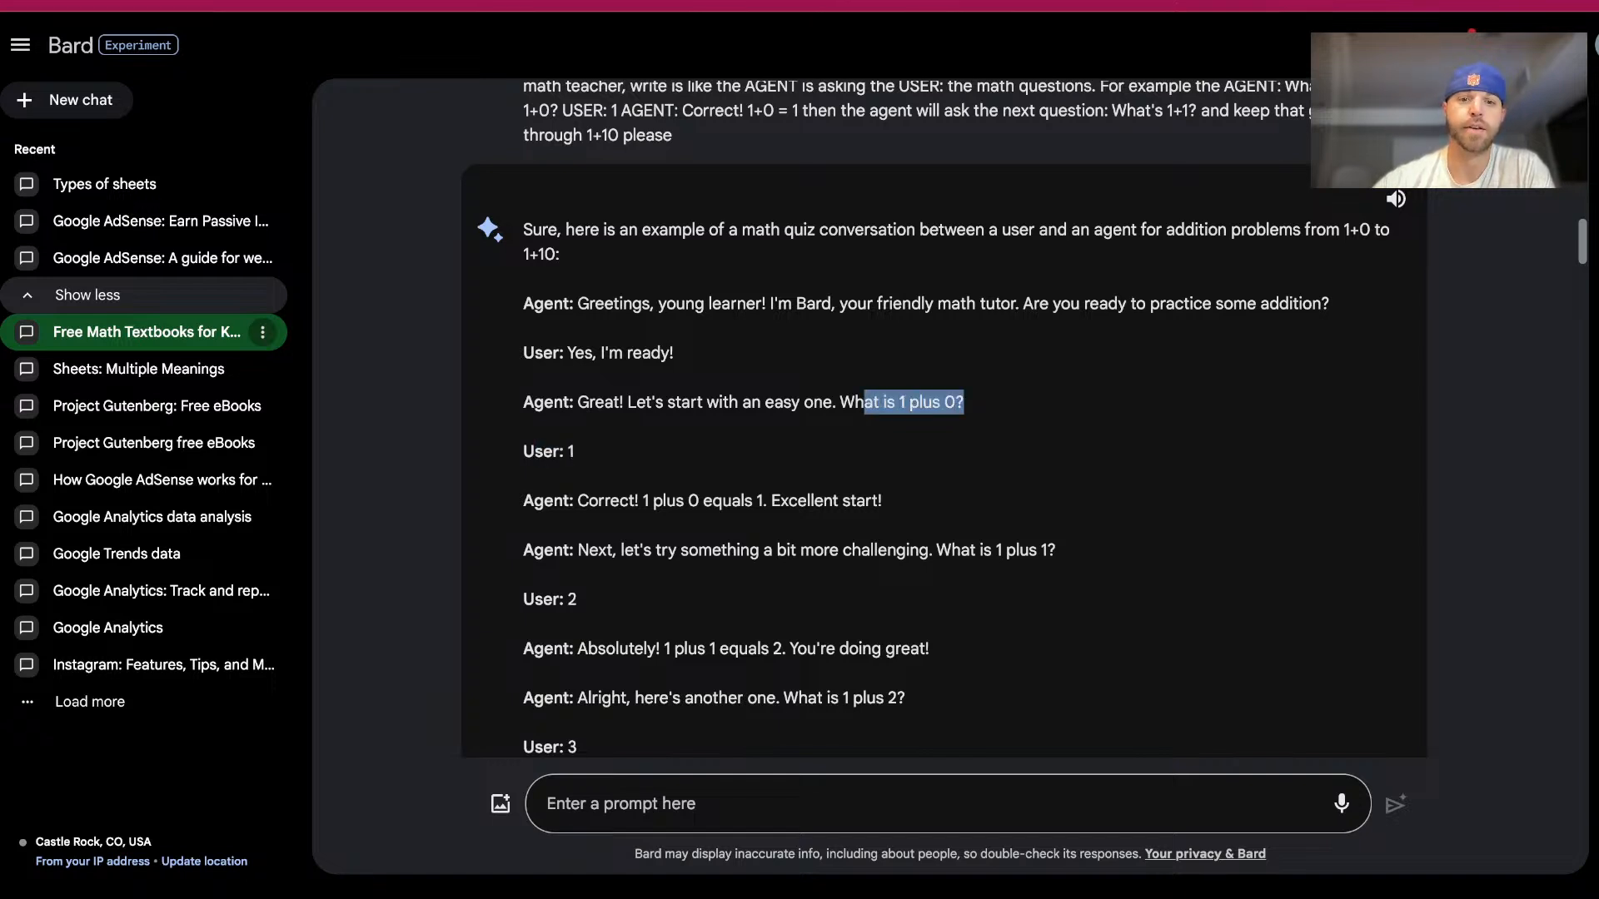
left_click_drag(574, 451, 567, 450)
left_click_drag(754, 500, 683, 501)
scroll(943, 416, "down", 15)
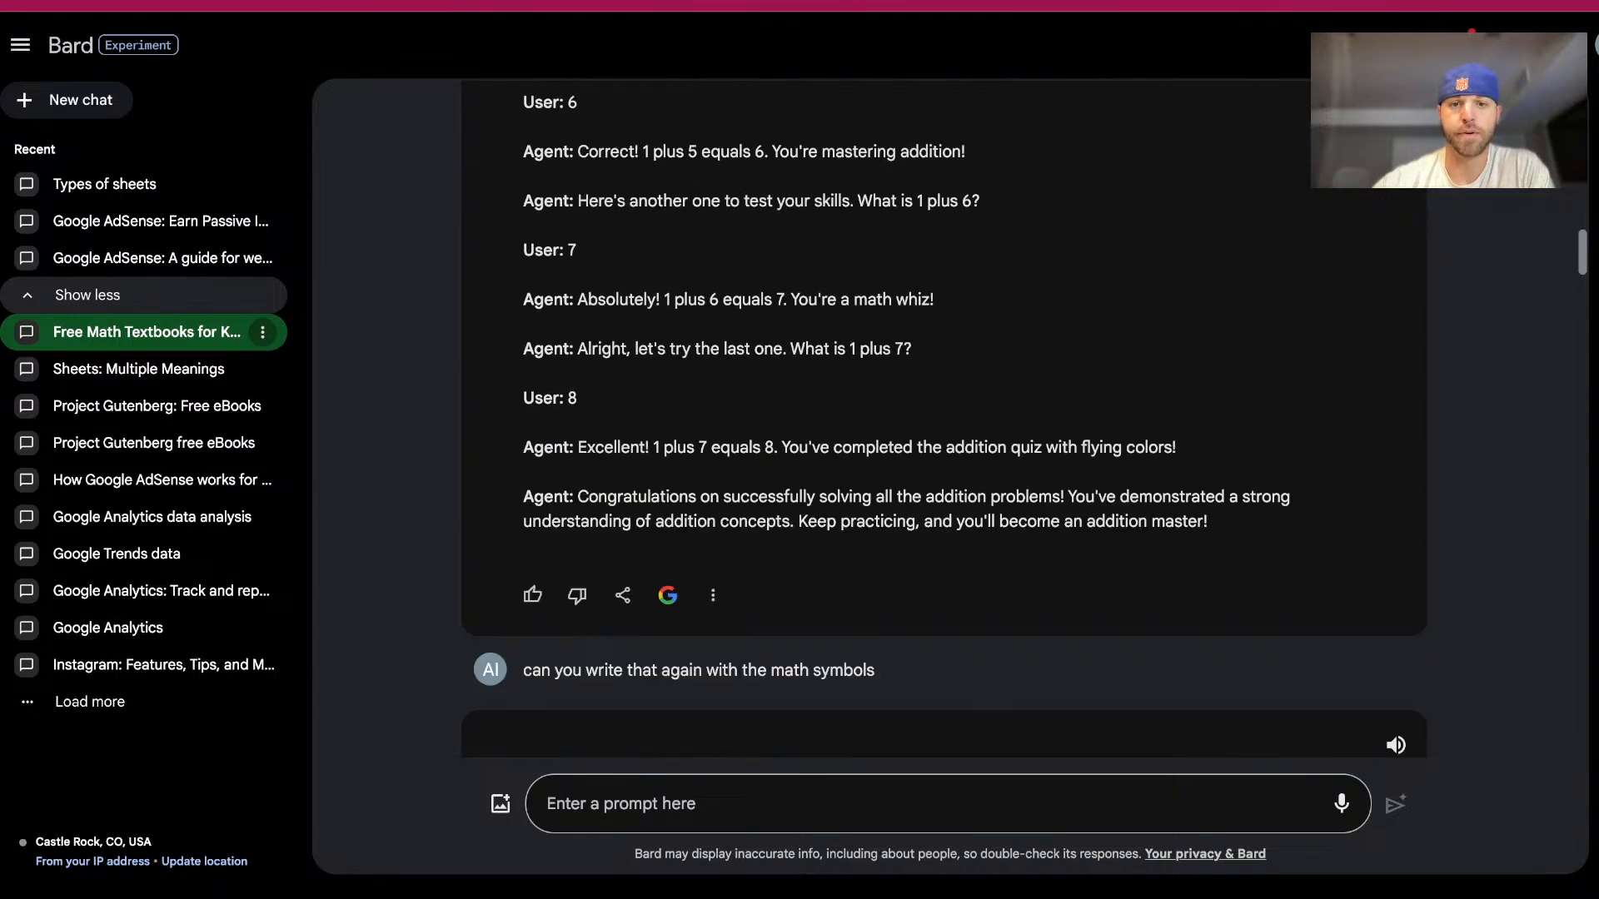
Review the chat's vertically written addition examples and the subtraction lesson themed on cheerleading and gymnastics.
scroll(943, 416, "down", 20)
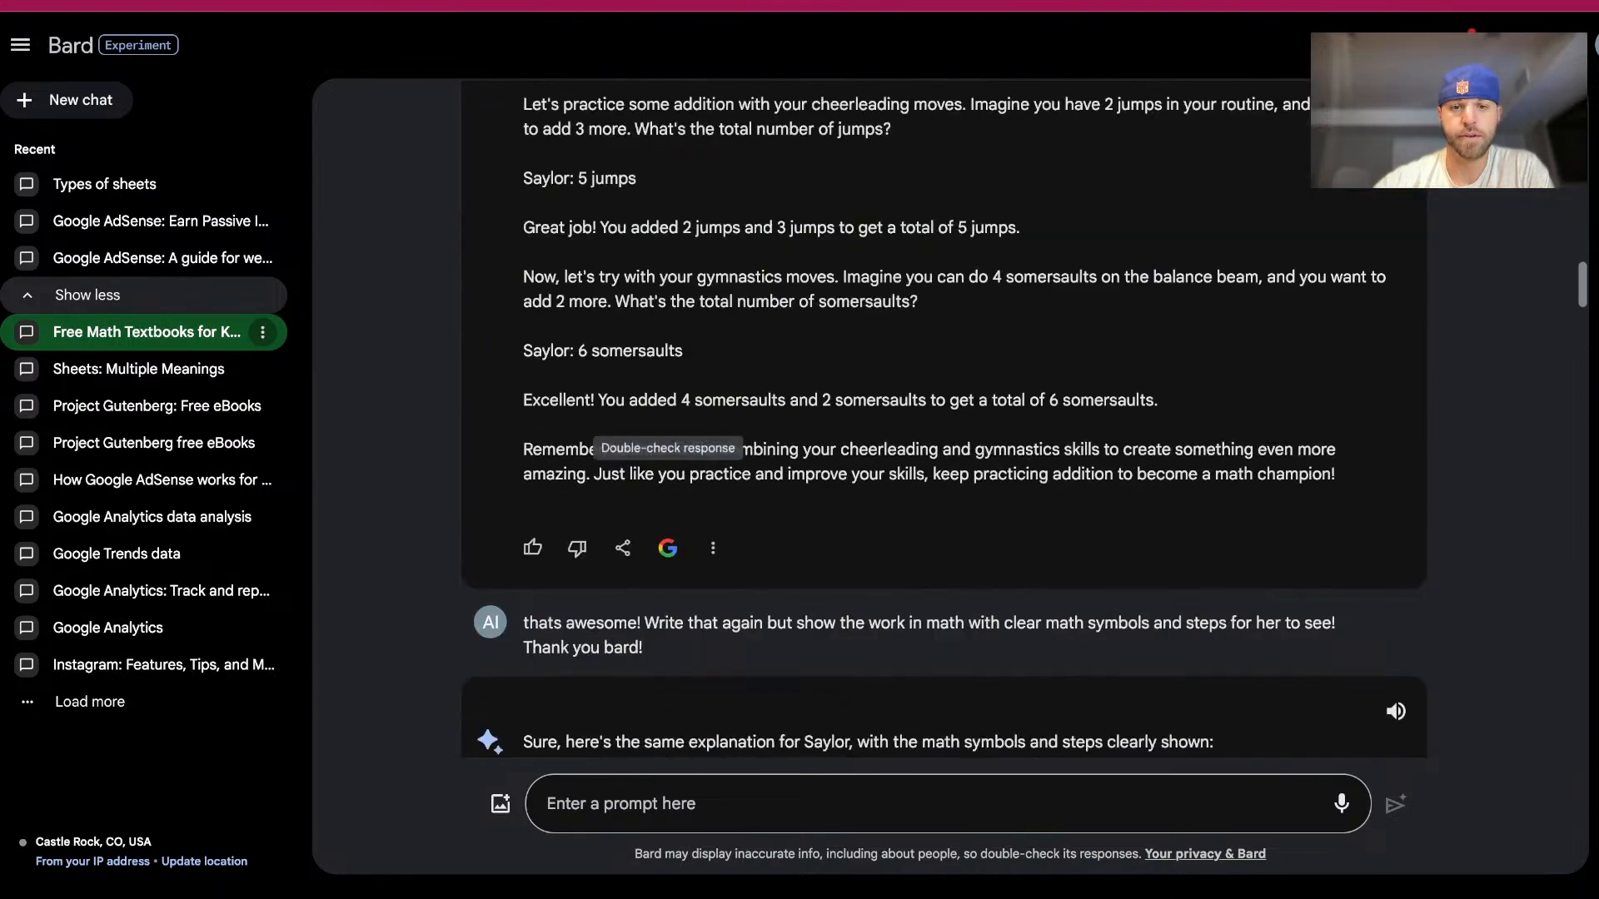
scroll(944, 416, "down", 12)
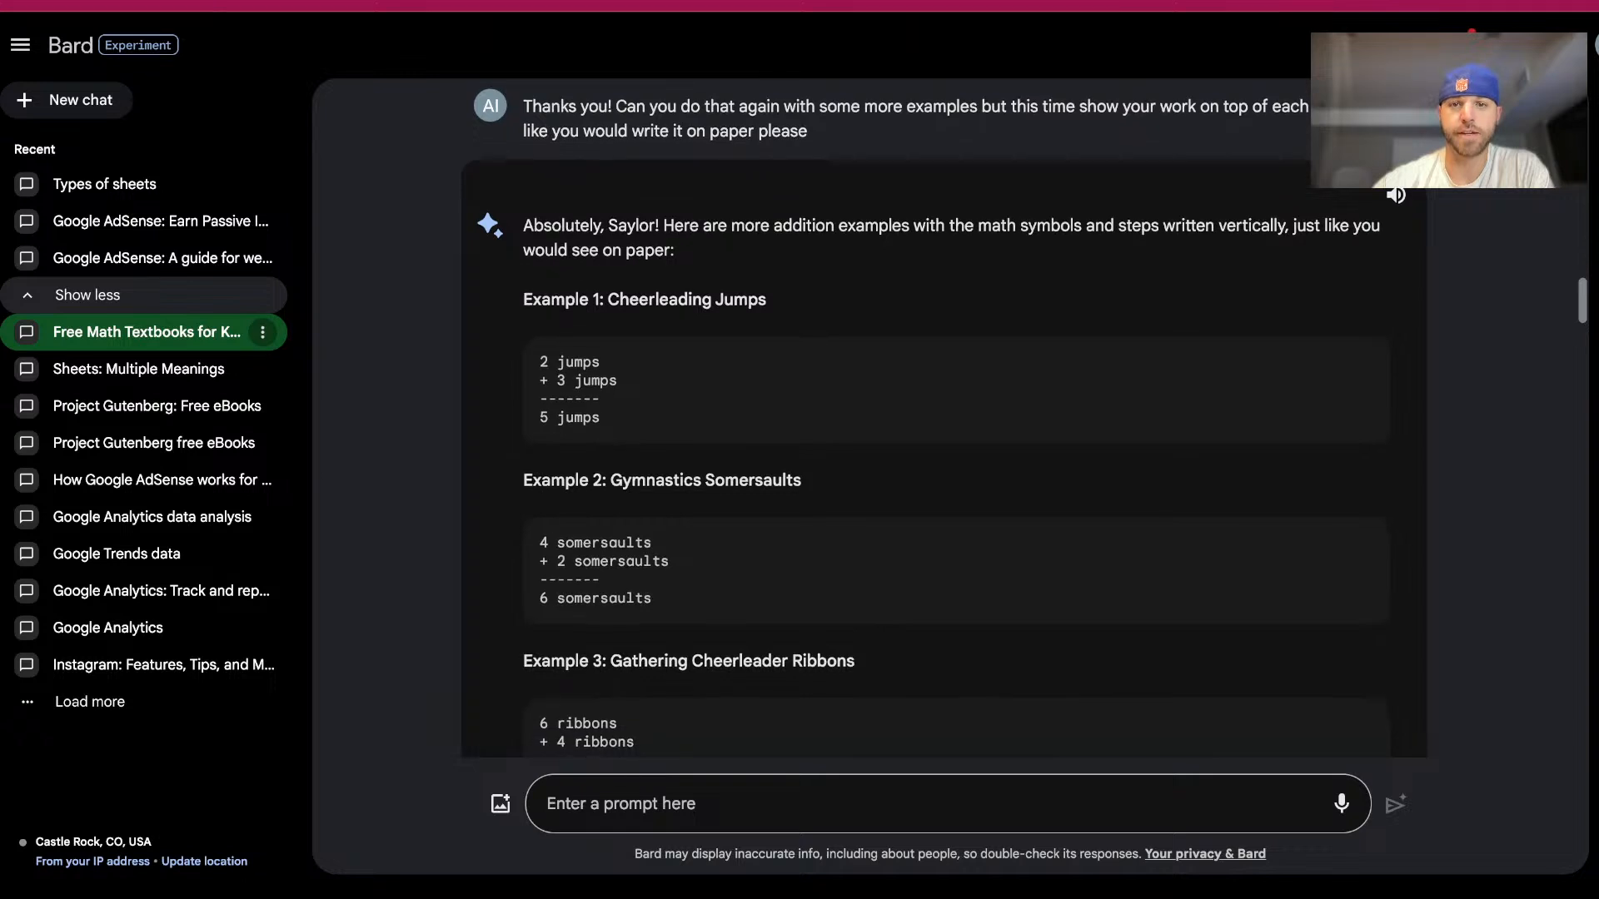
scroll(944, 416, "up", 1)
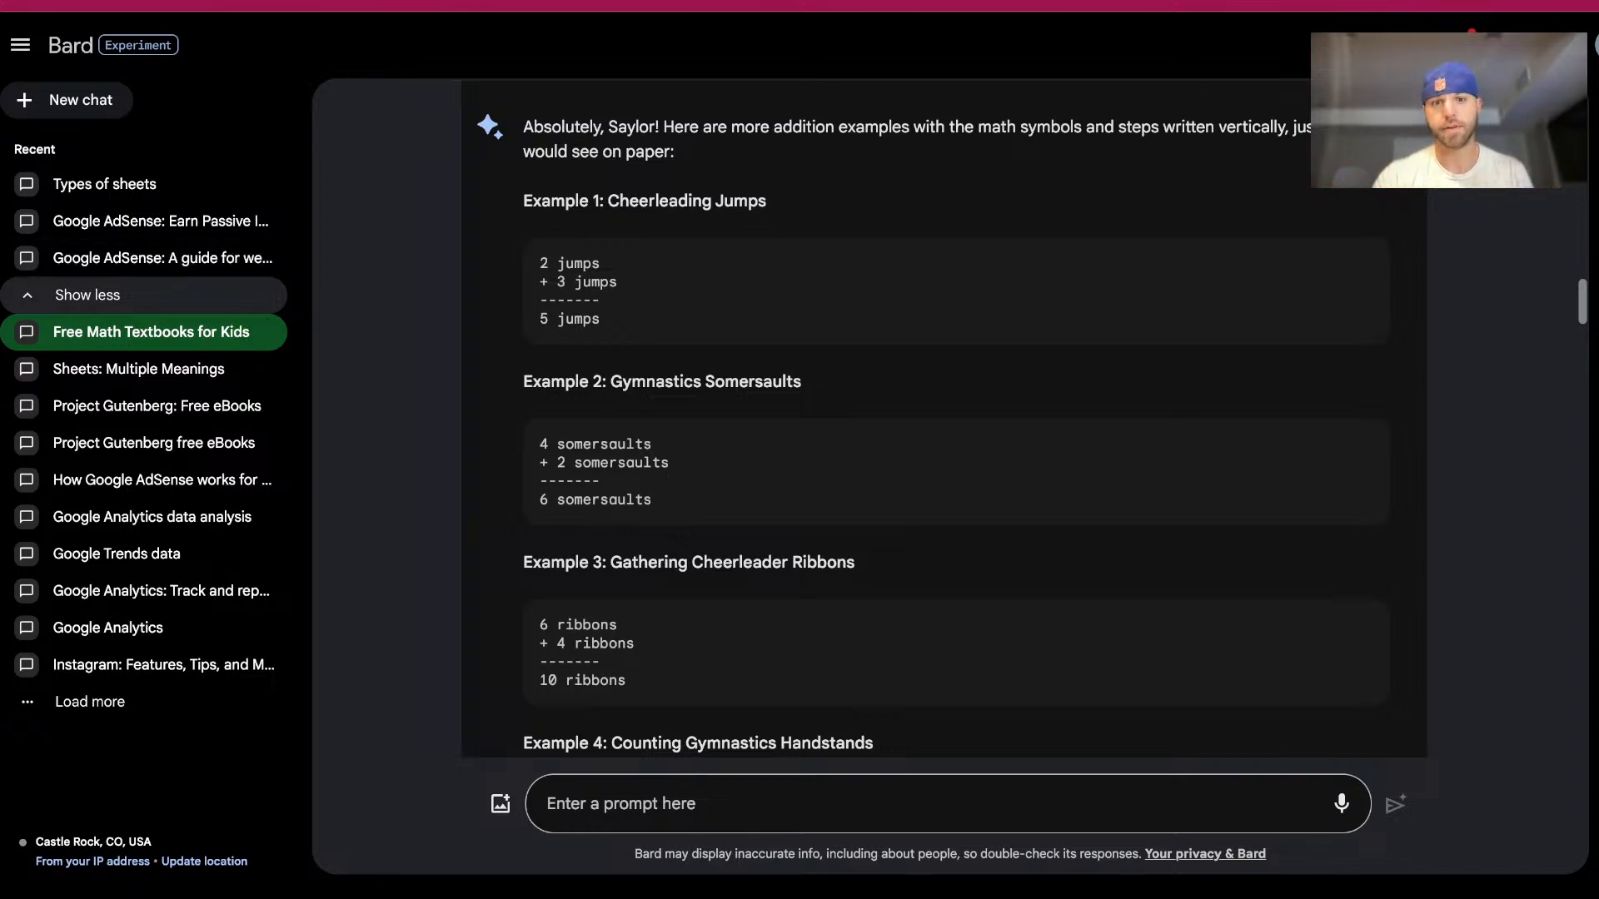
scroll(943, 417, "down", 3)
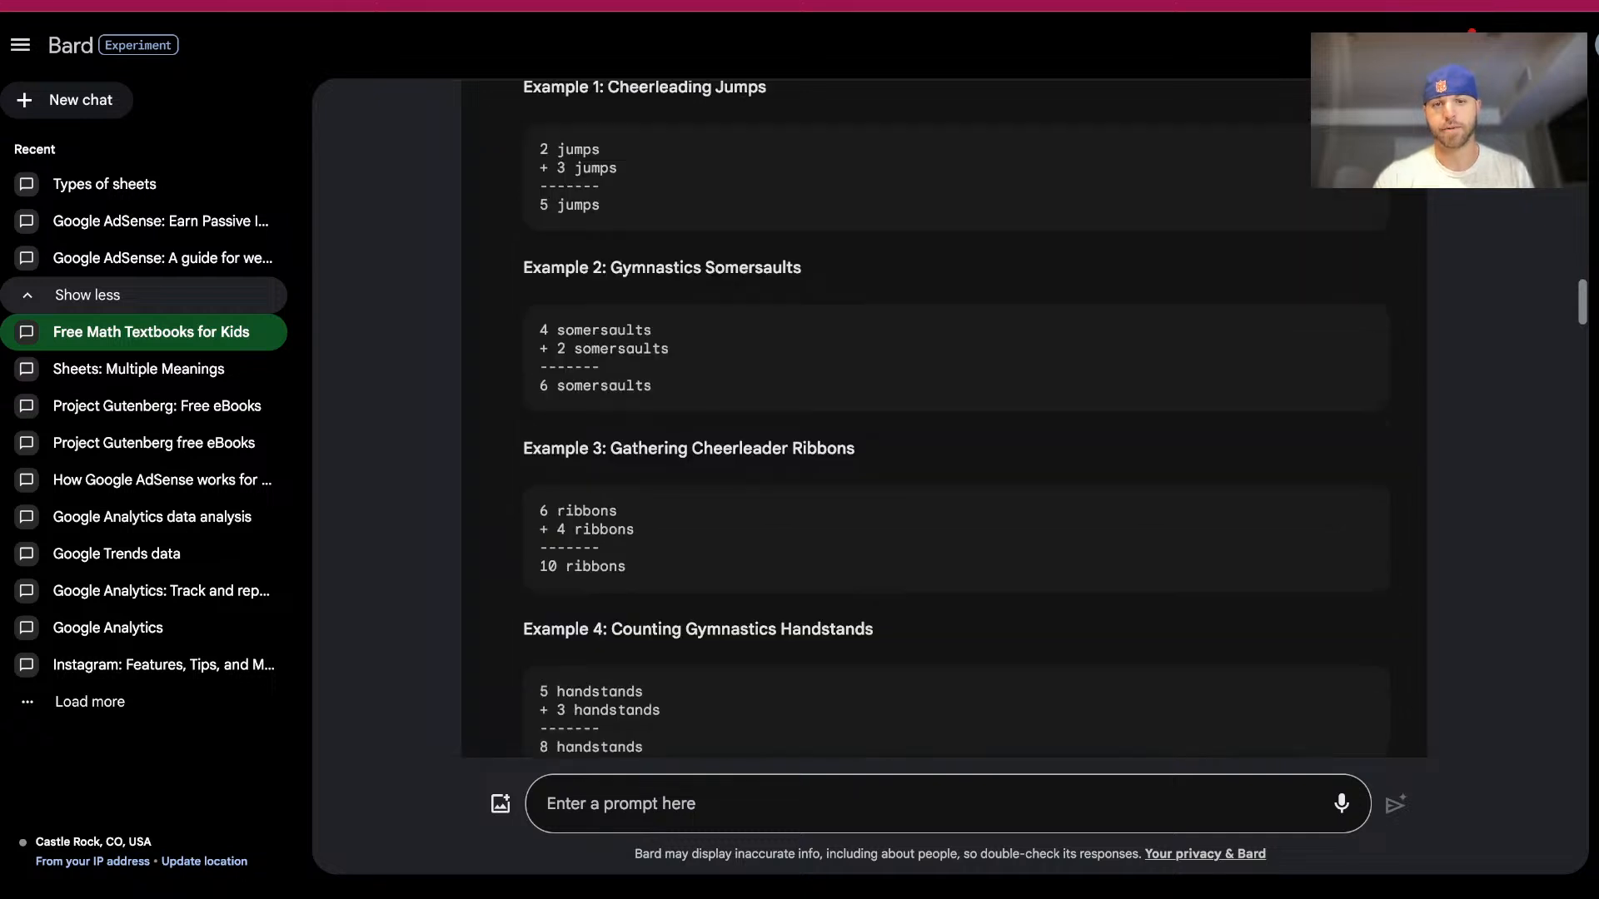
scroll(944, 417, "down", 1)
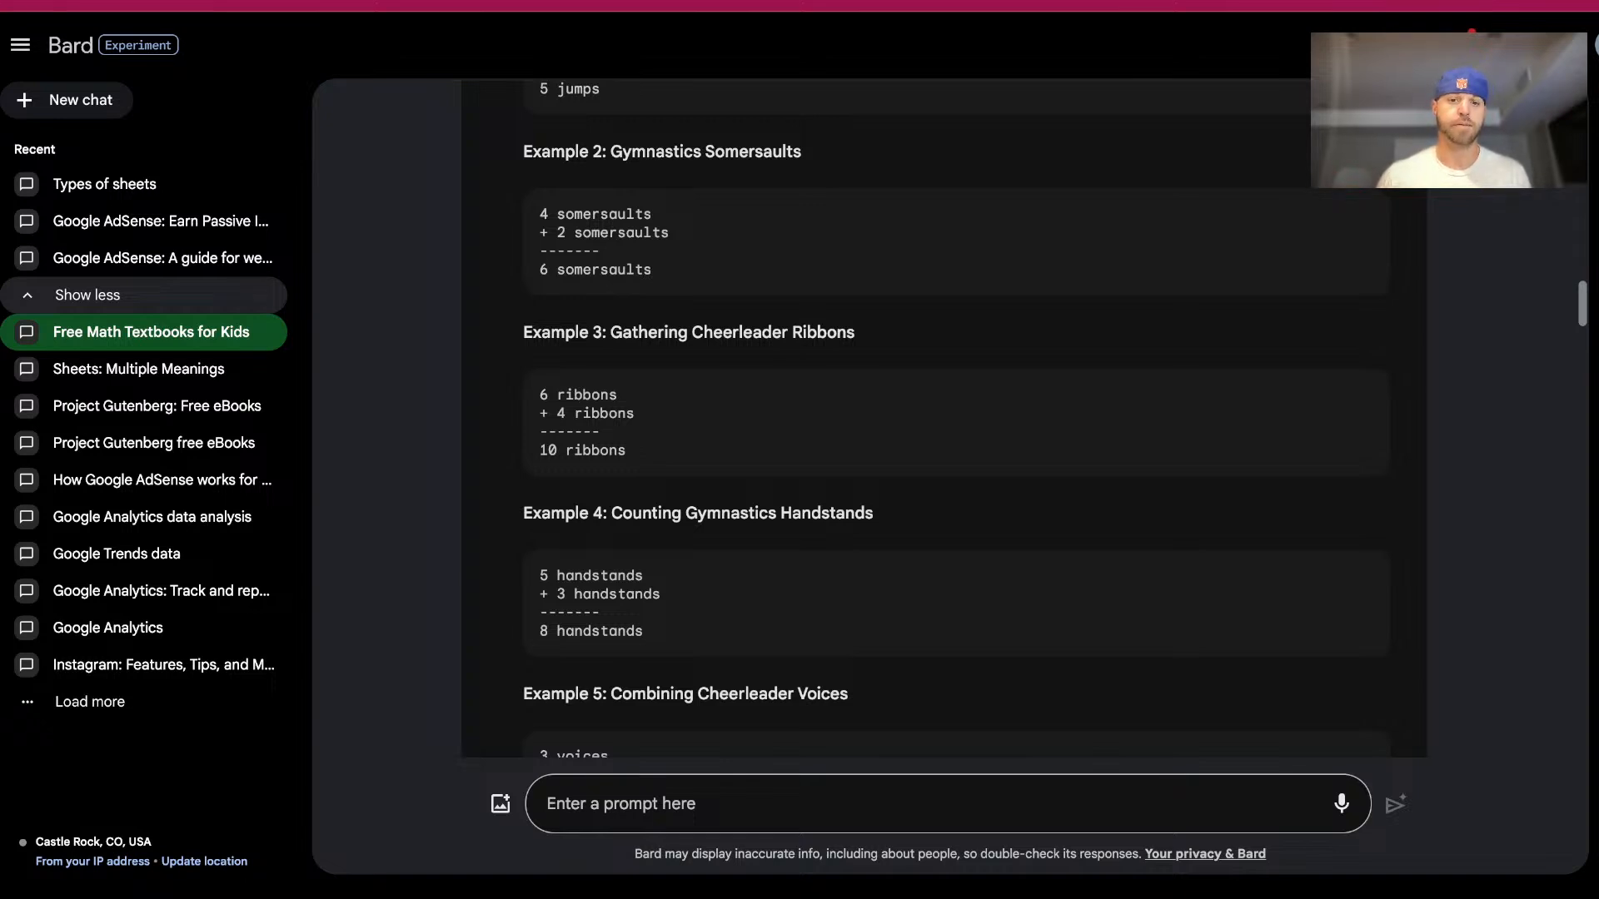
scroll(944, 416, "down", 8)
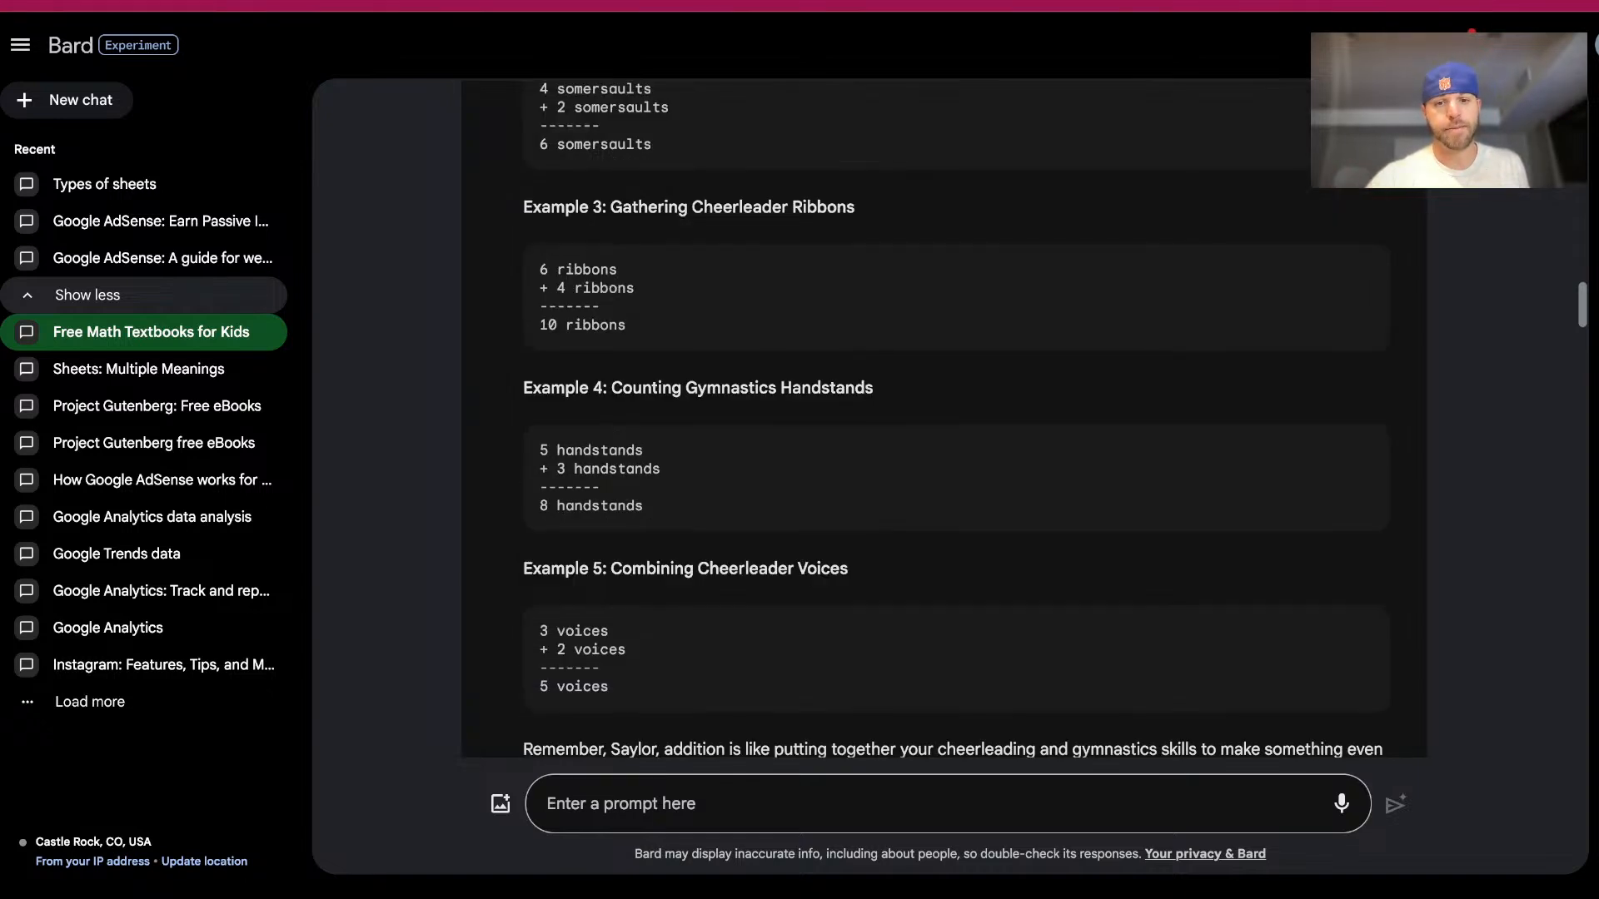
scroll(944, 416, "down", 10)
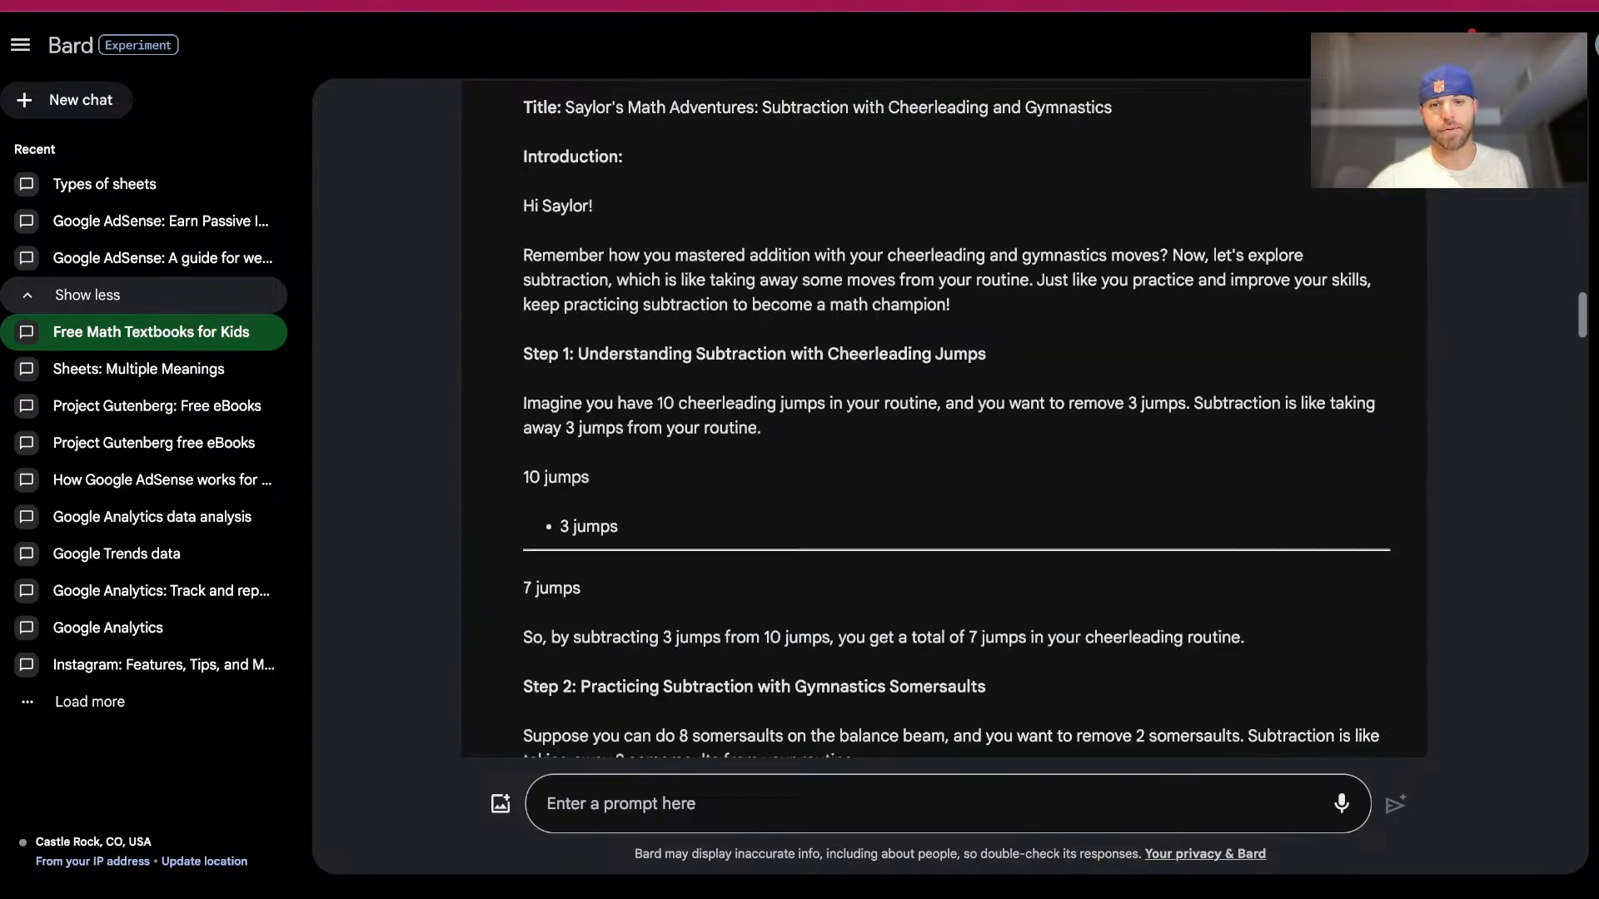
scroll(944, 416, "down", 10)
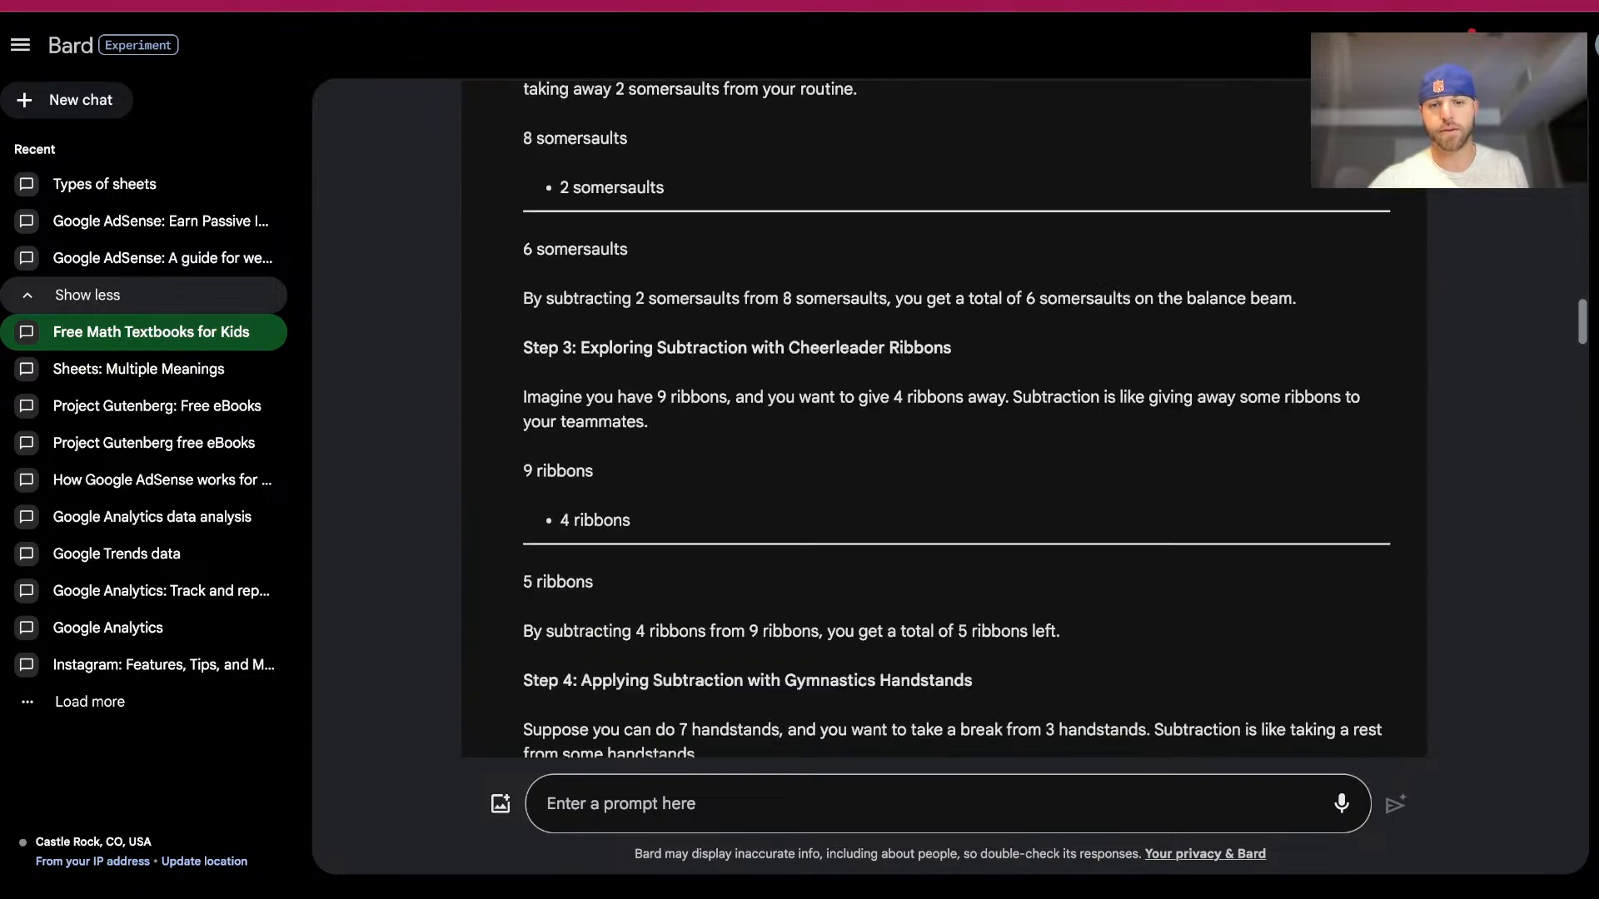
scroll(944, 417, "down", 3)
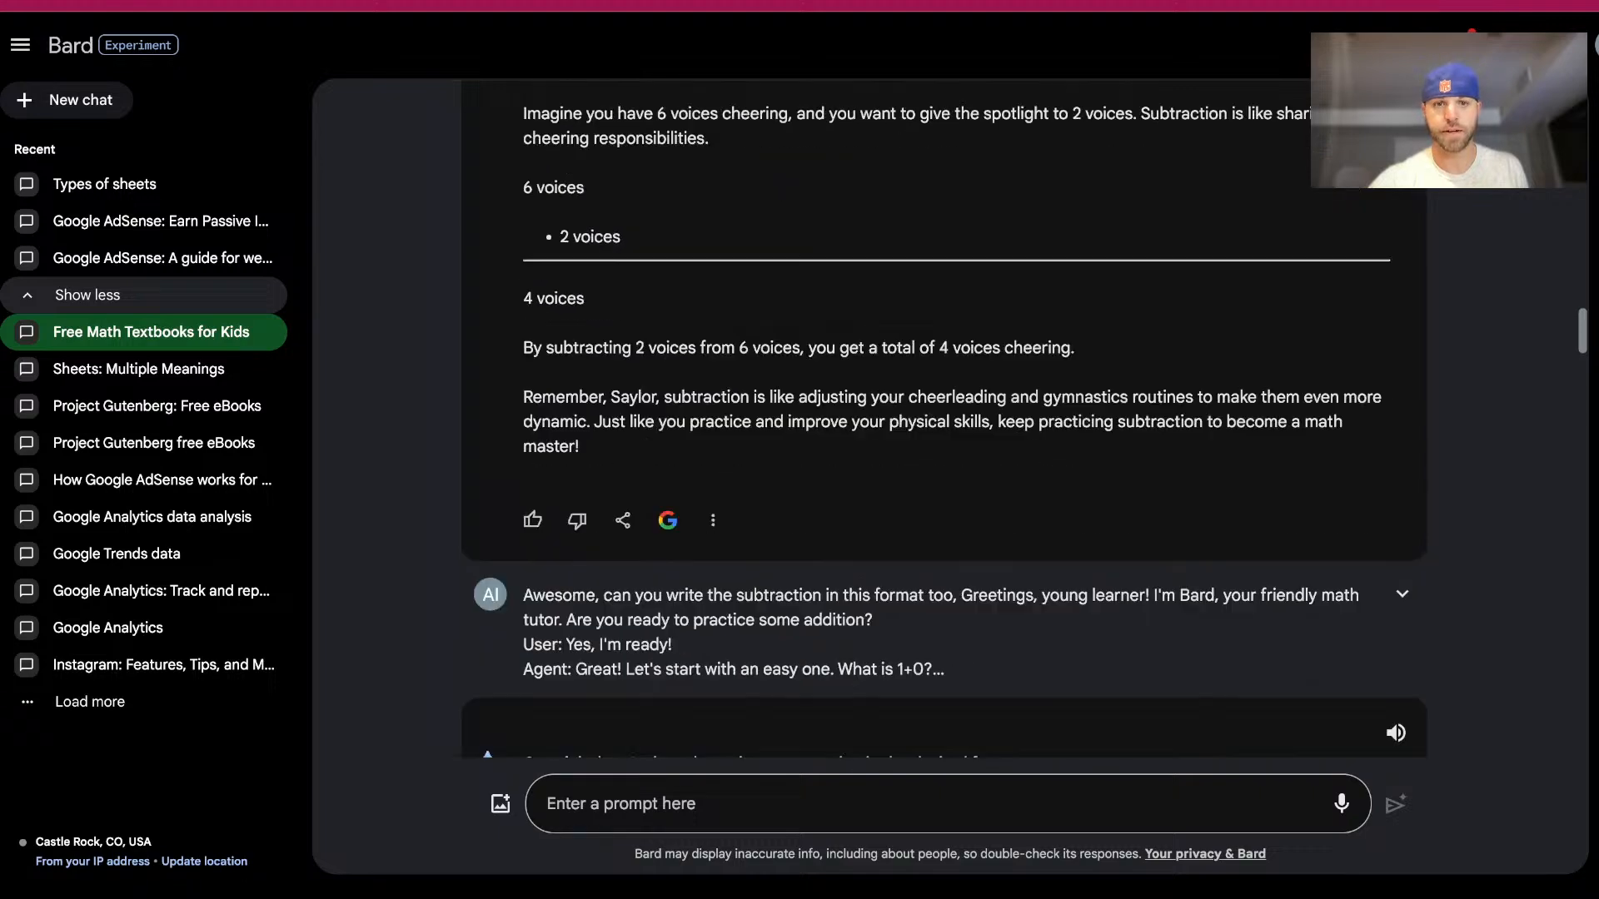
Export the response with the five vertically written addition examples to Google Docs and open the new document.
scroll(944, 416, "up", 20)
scroll(944, 416, "up", 7)
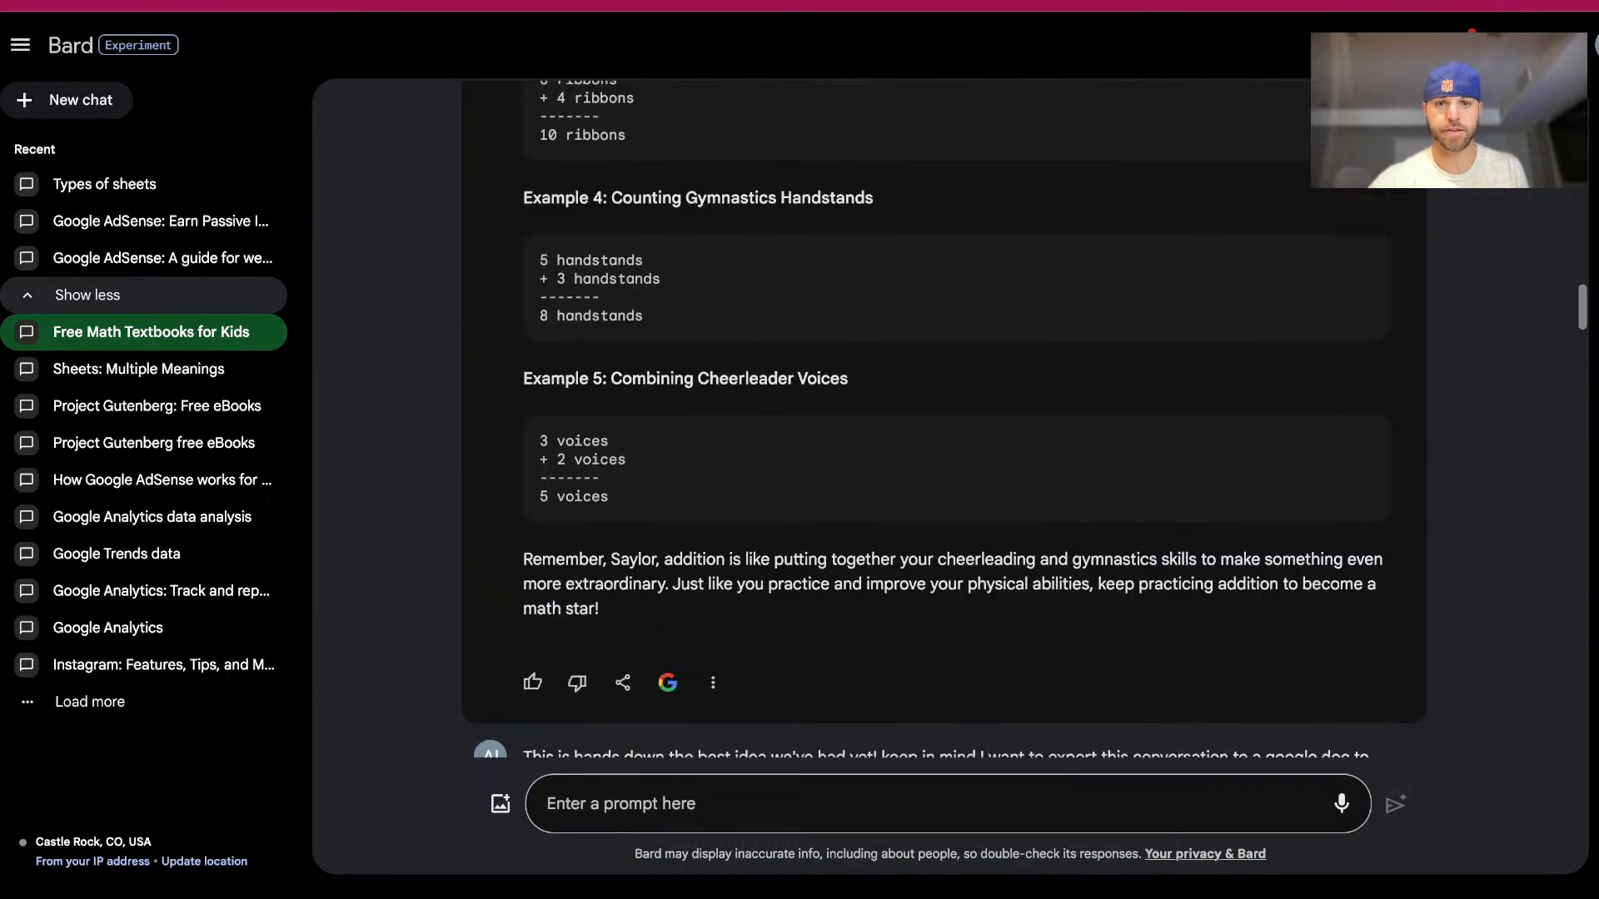
scroll(944, 417, "down", 3)
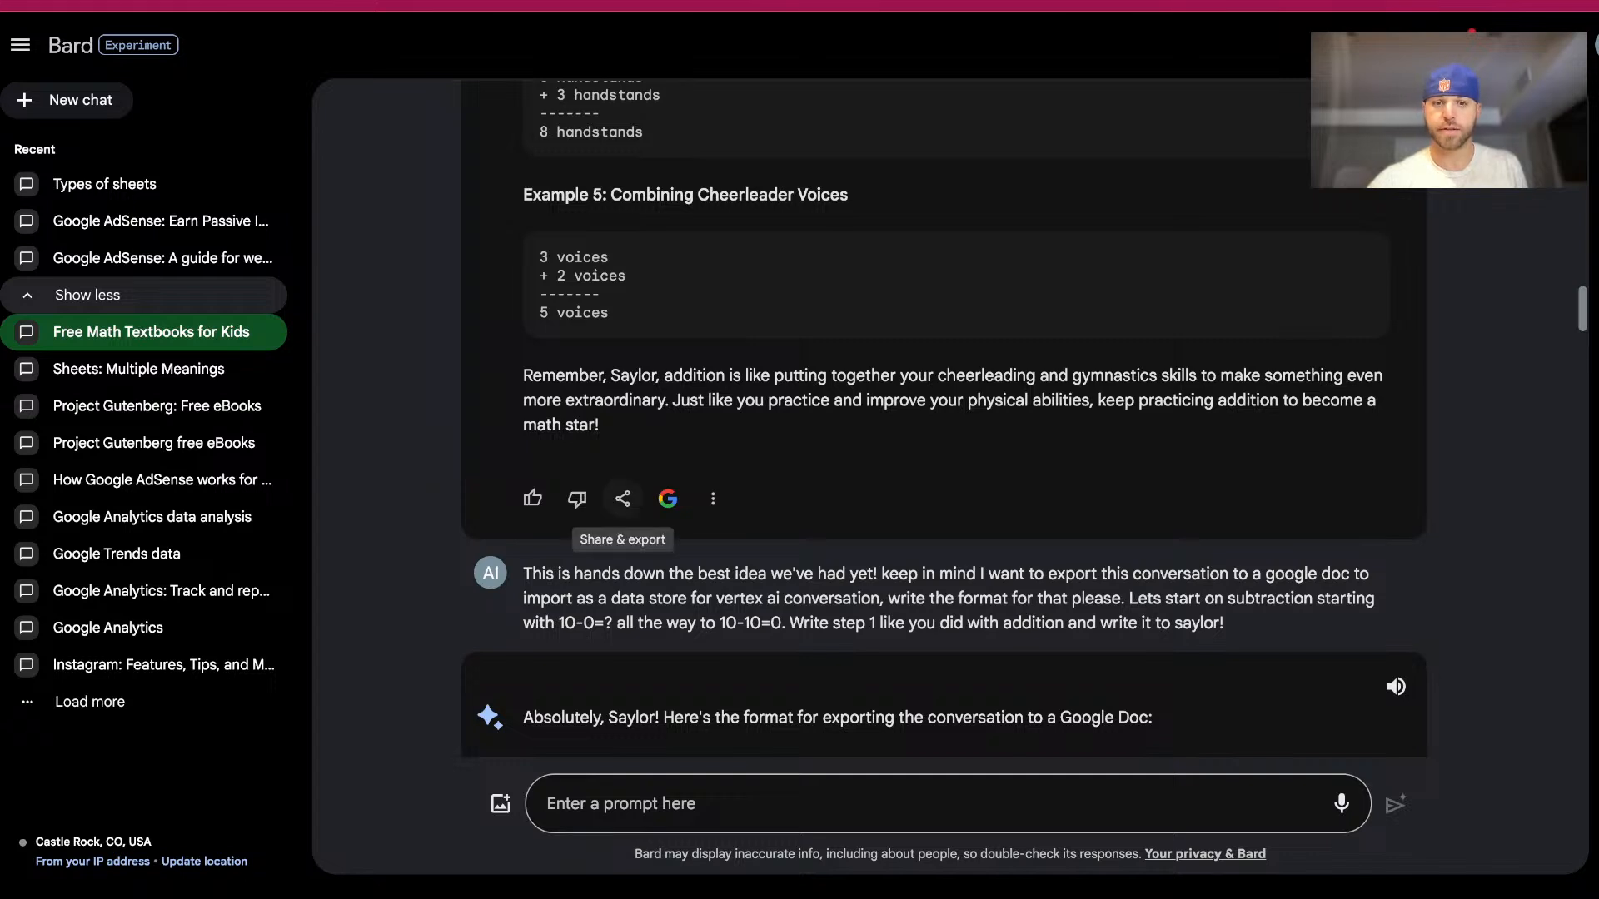
left_click(623, 498)
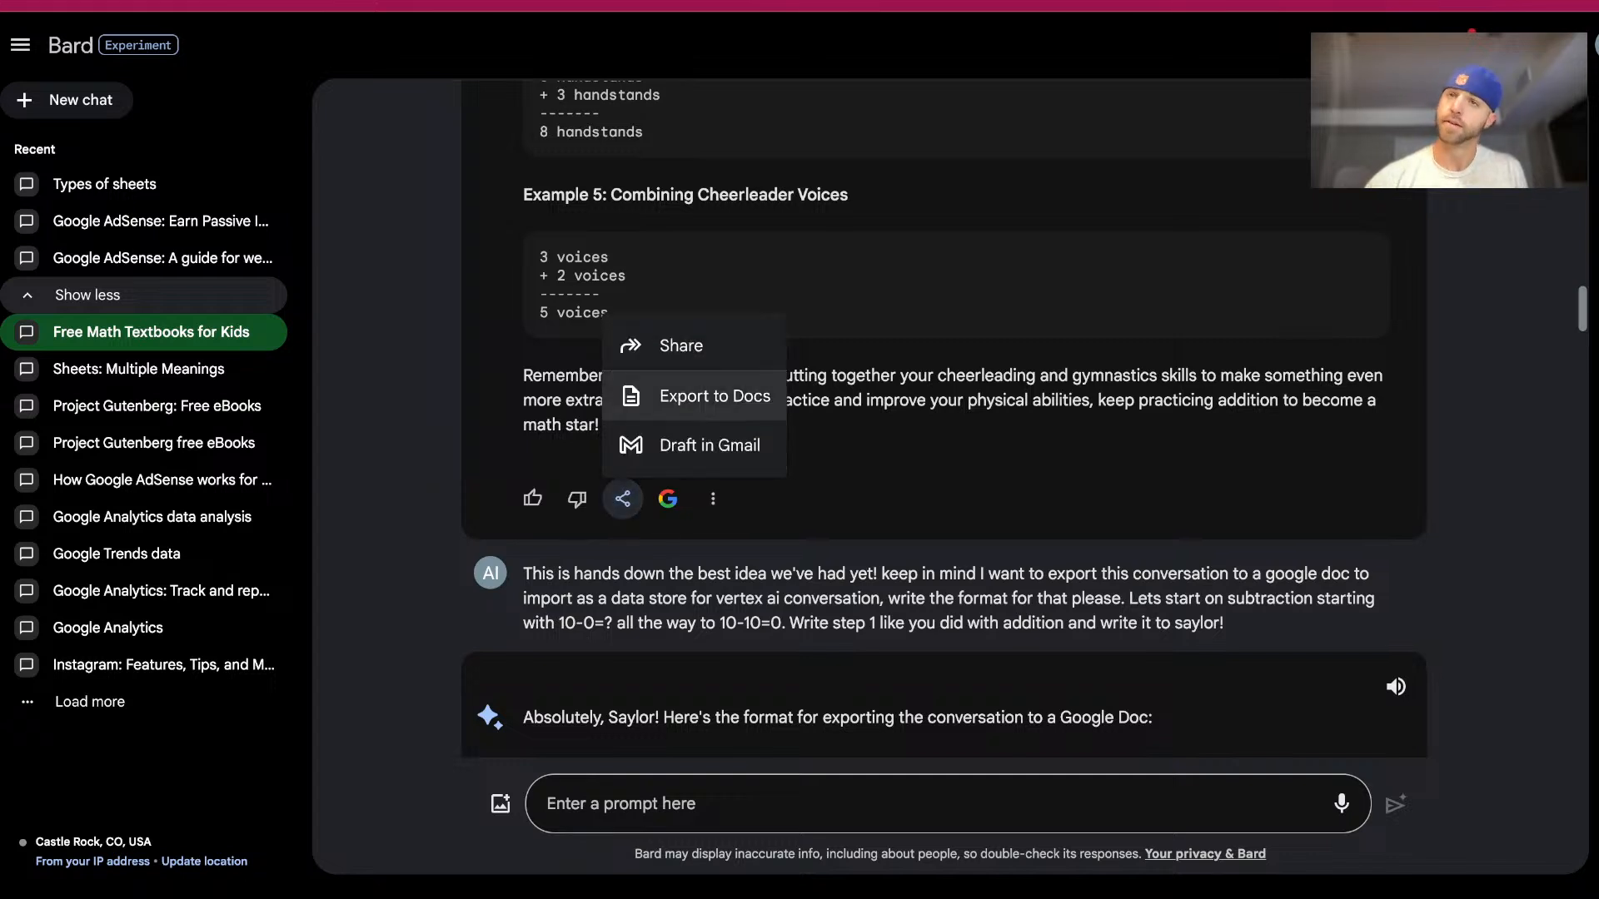
left_click(715, 397)
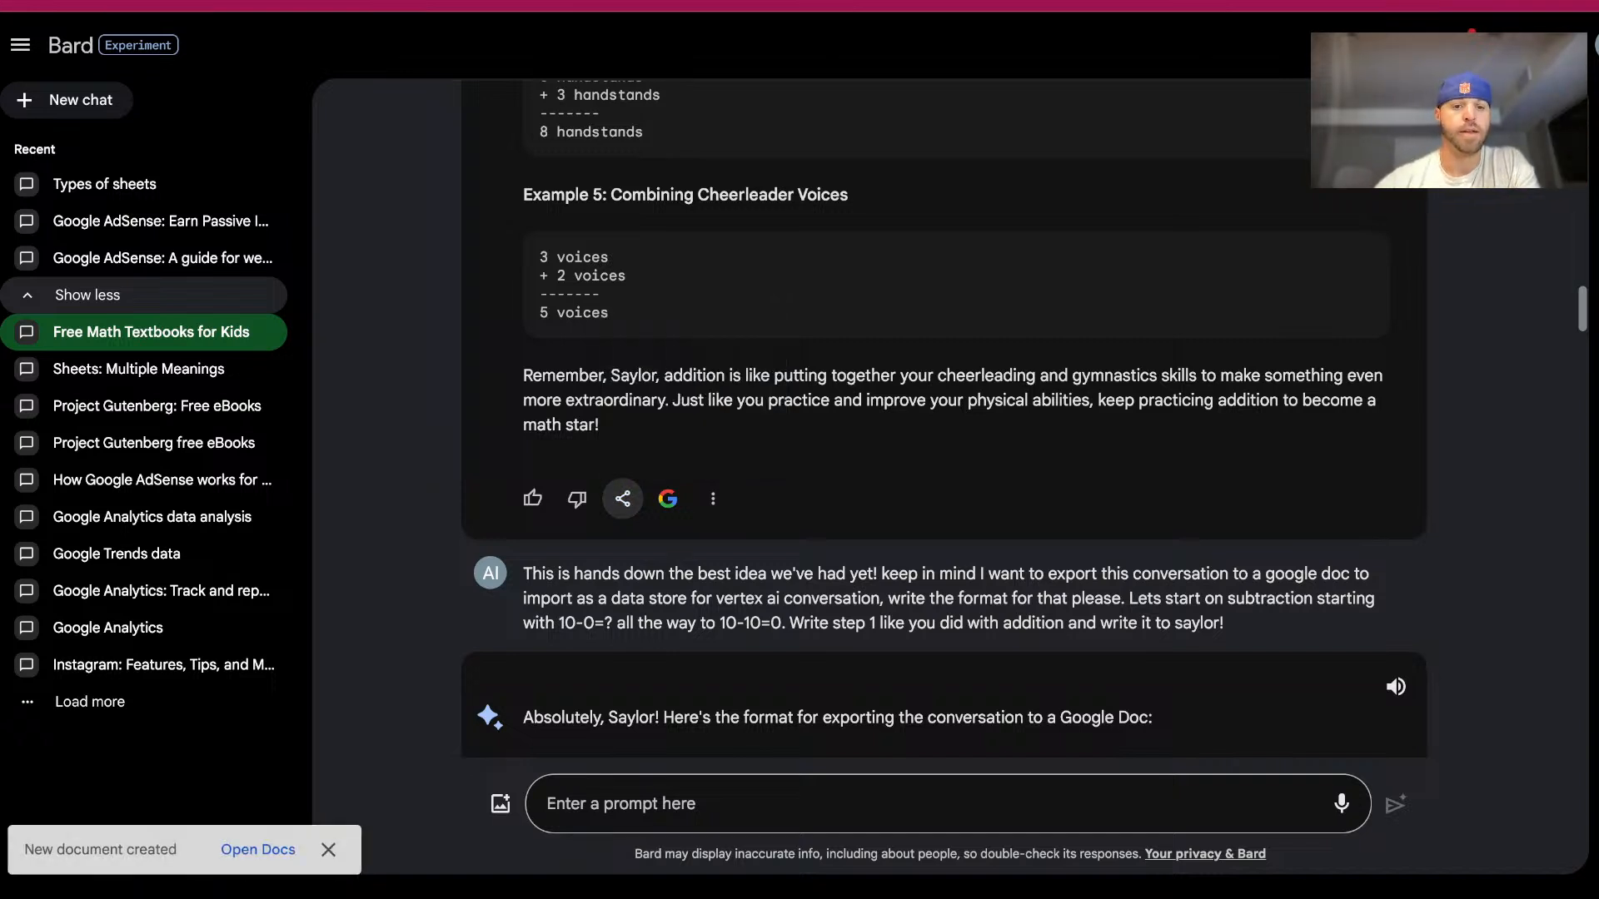
left_click(258, 850)
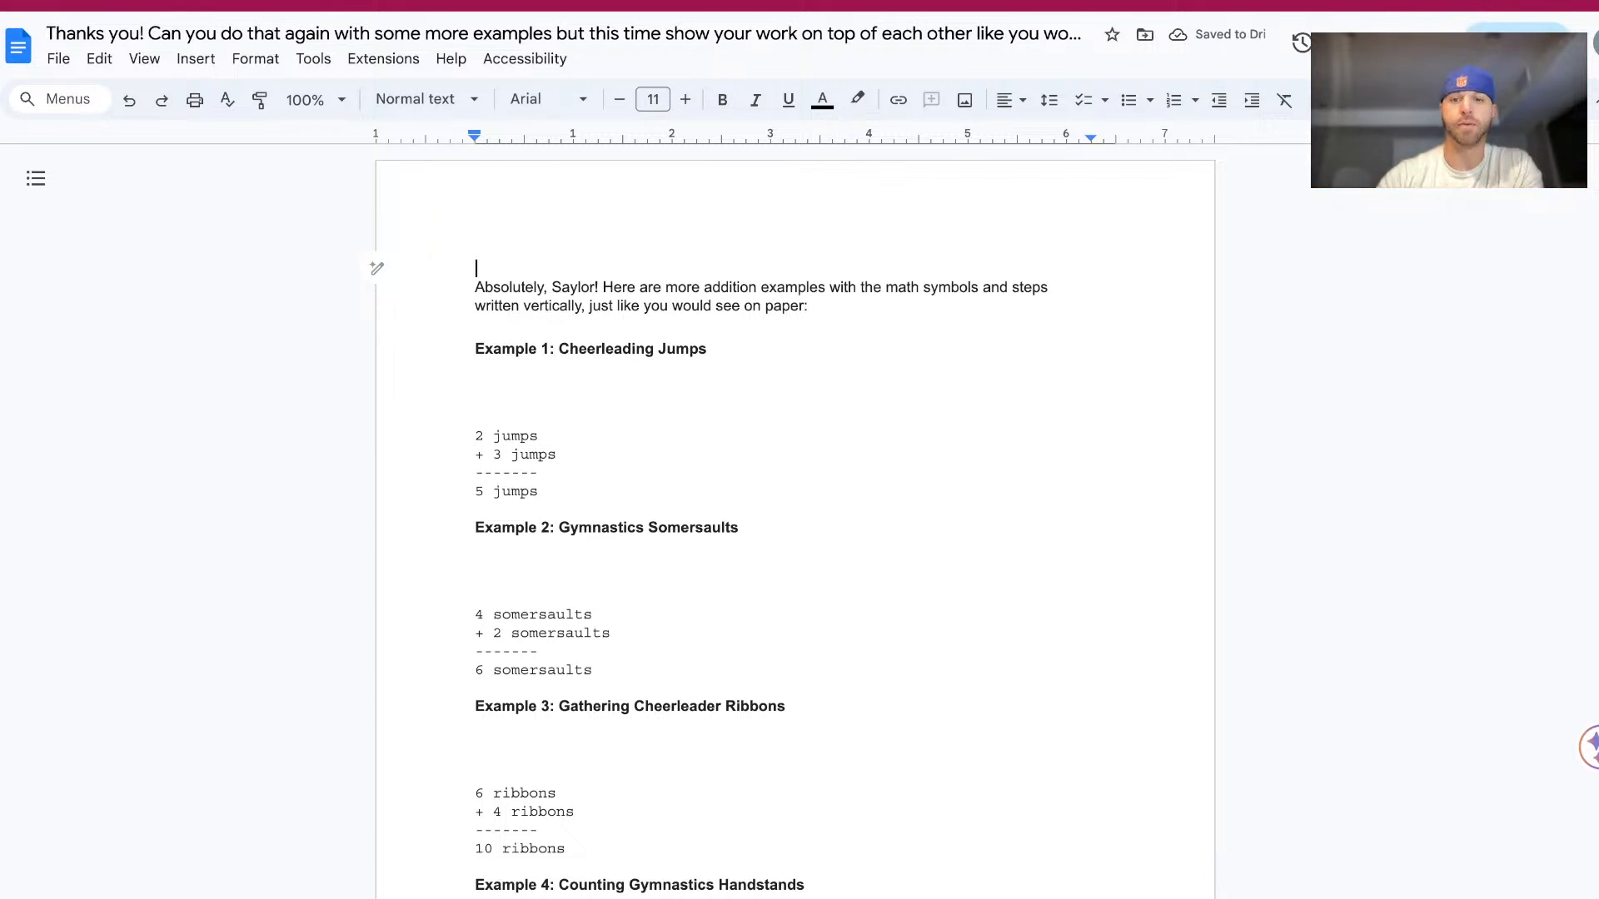
Delete the introductory sentence and the blank lines above the Example 1: Cheerleading Jumps heading.
left_click_drag(812, 315, 485, 288)
key("BackSpace")
key("BackSpace")
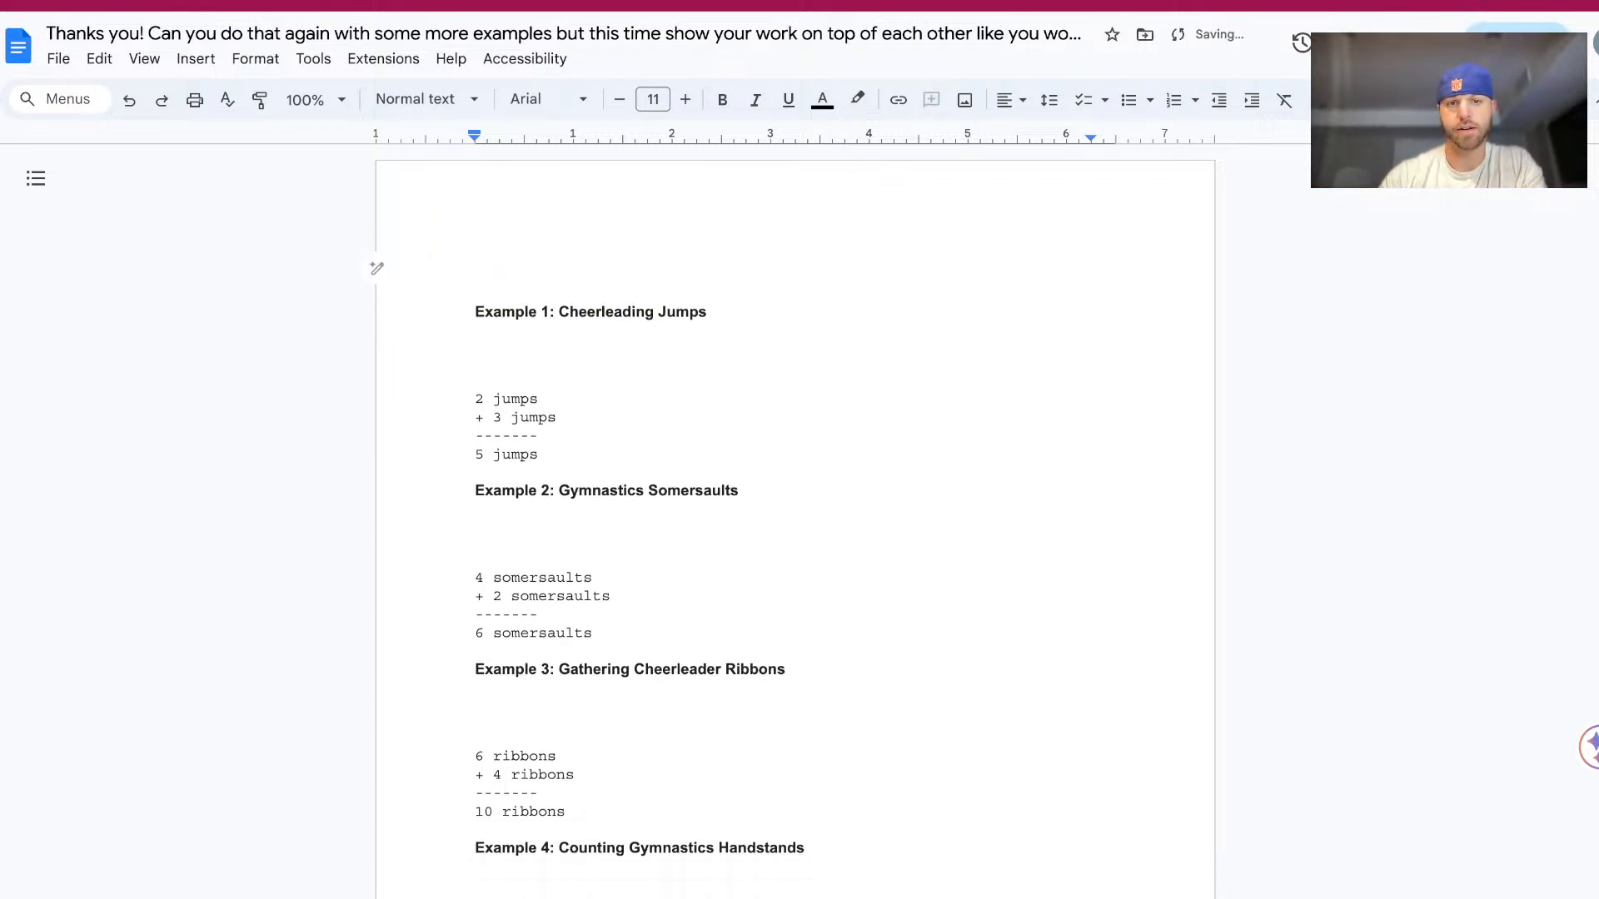
key("Delete")
key("BackSpace")
key("BackSpace")
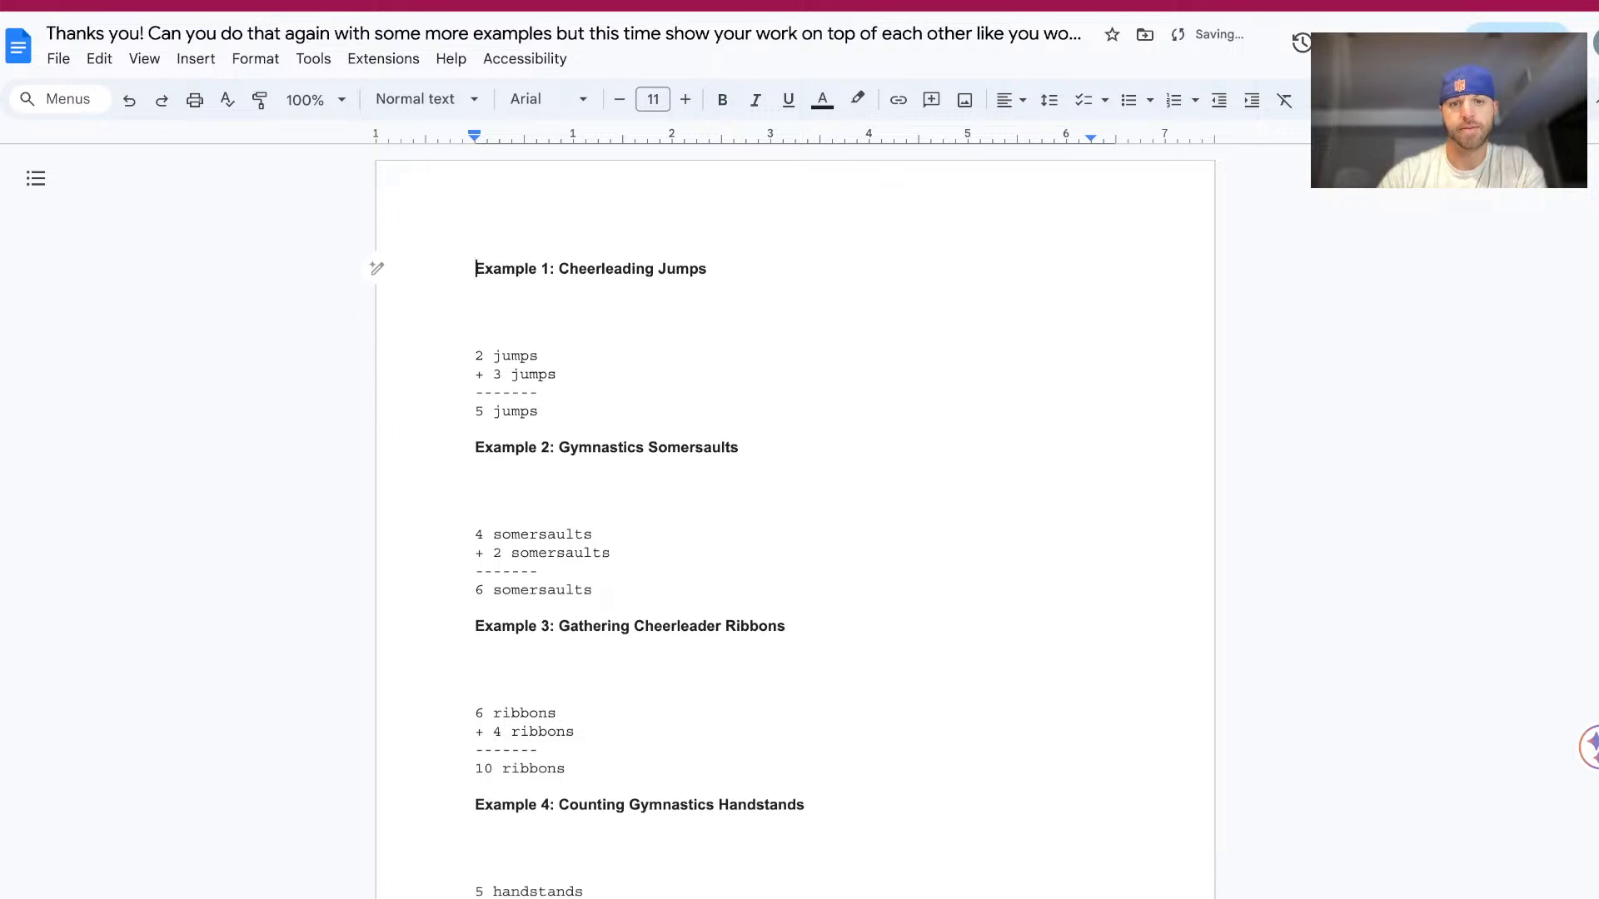
Remove the extra blank space between the Example 1 heading and its vertical addition problem.
left_click_drag(475, 356, 477, 323)
key("BackSpace")
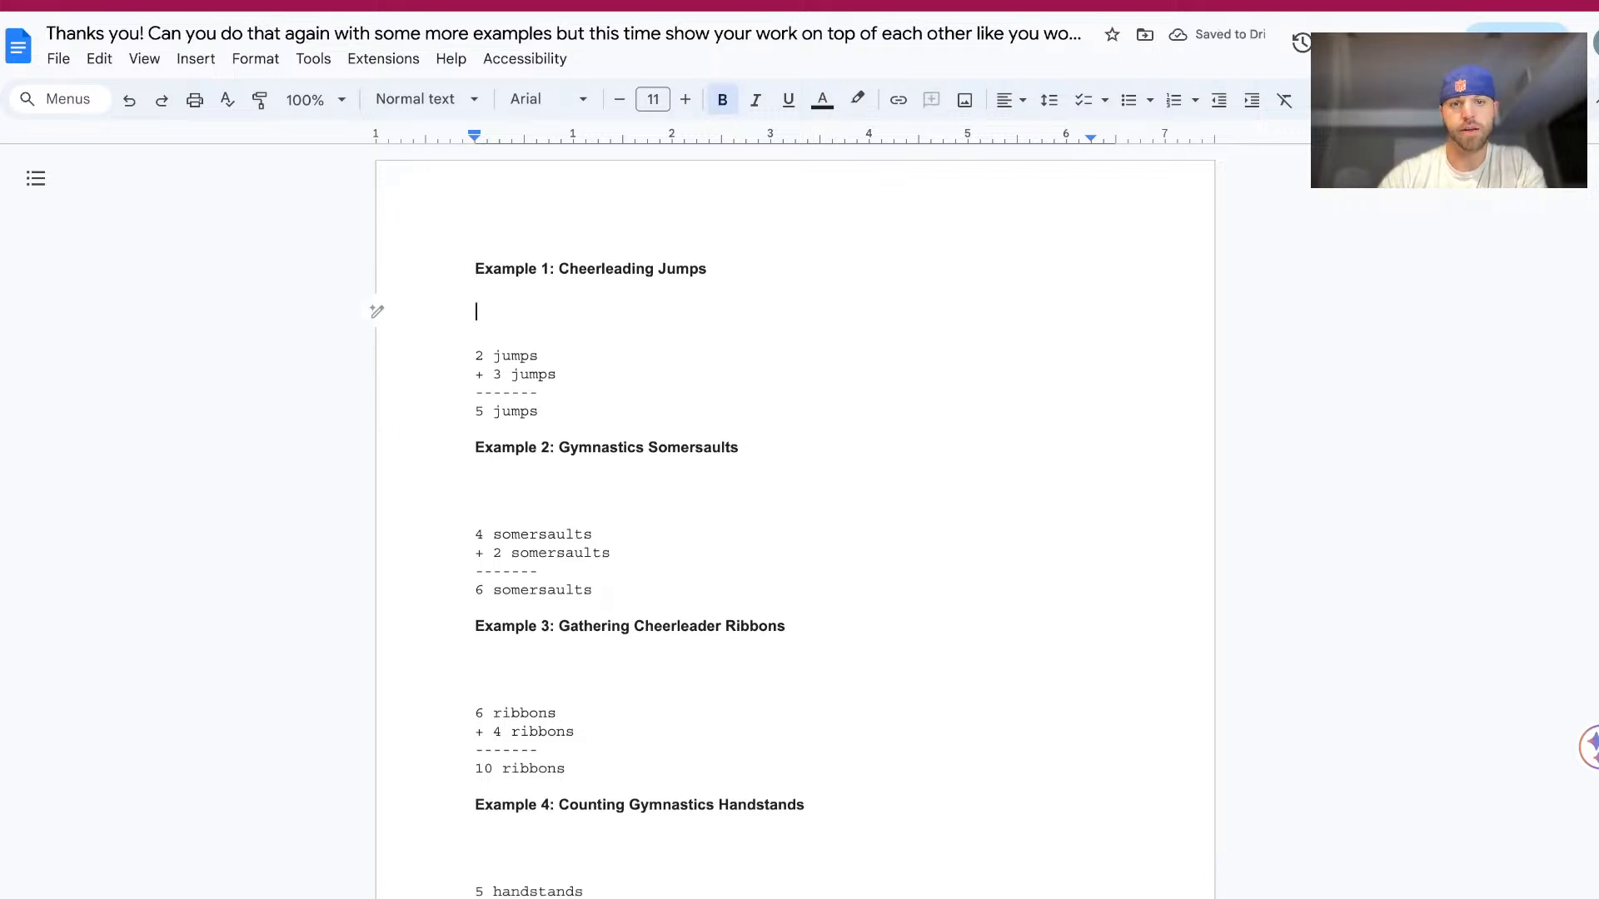
key("BackSpace")
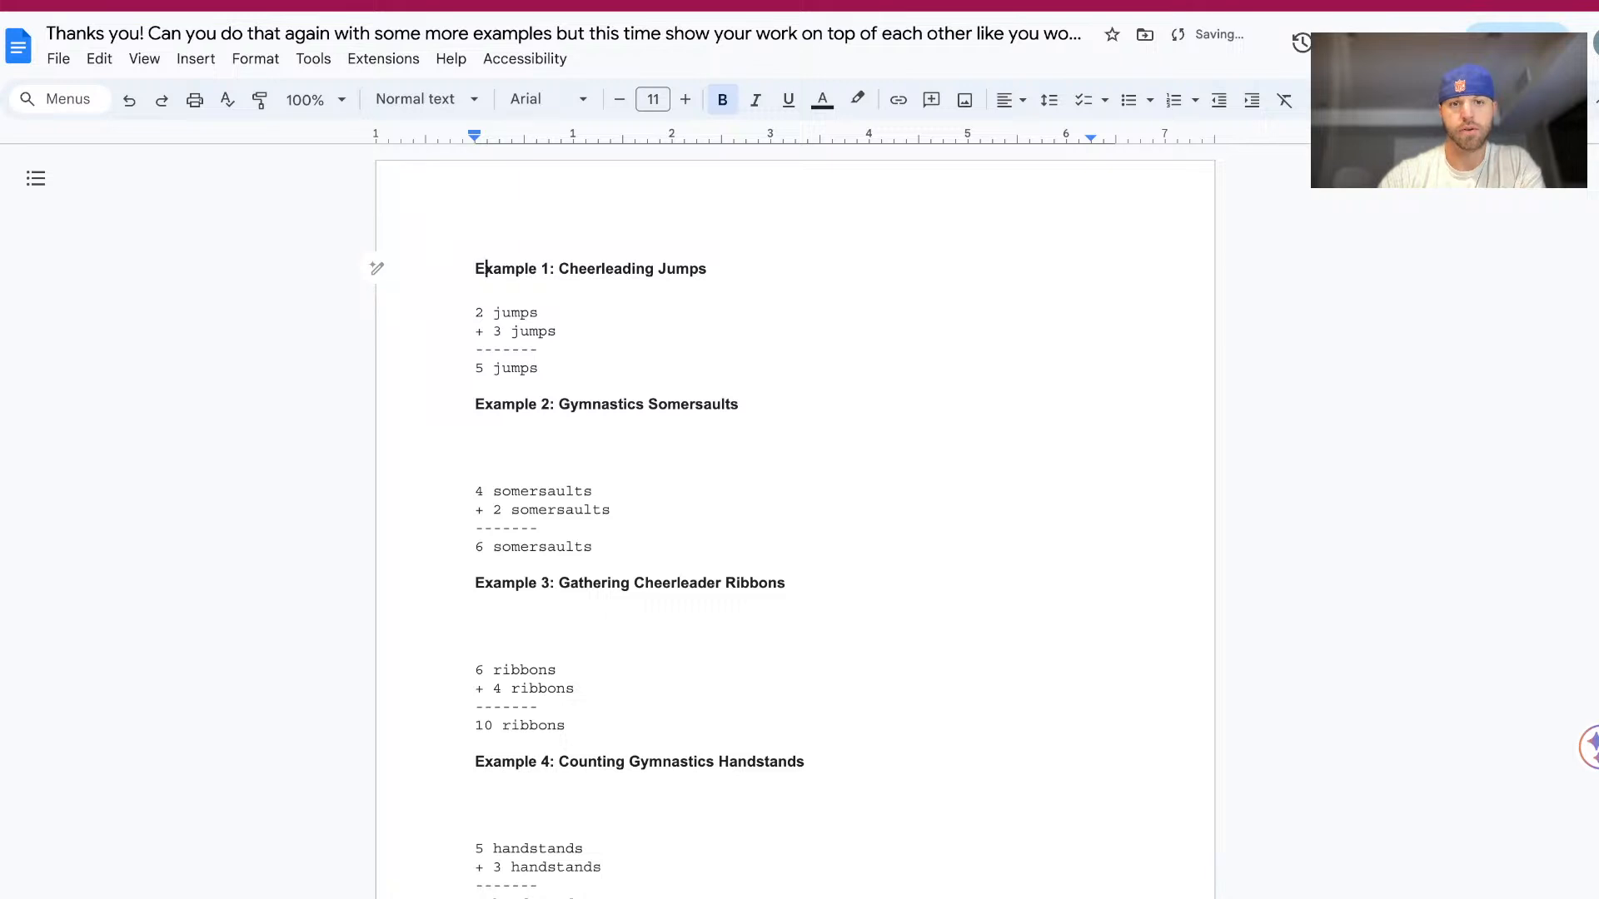
Add a title line above Example 1 reading the child's name in the possessive followed by "Math Extravaganza".
key("Return")
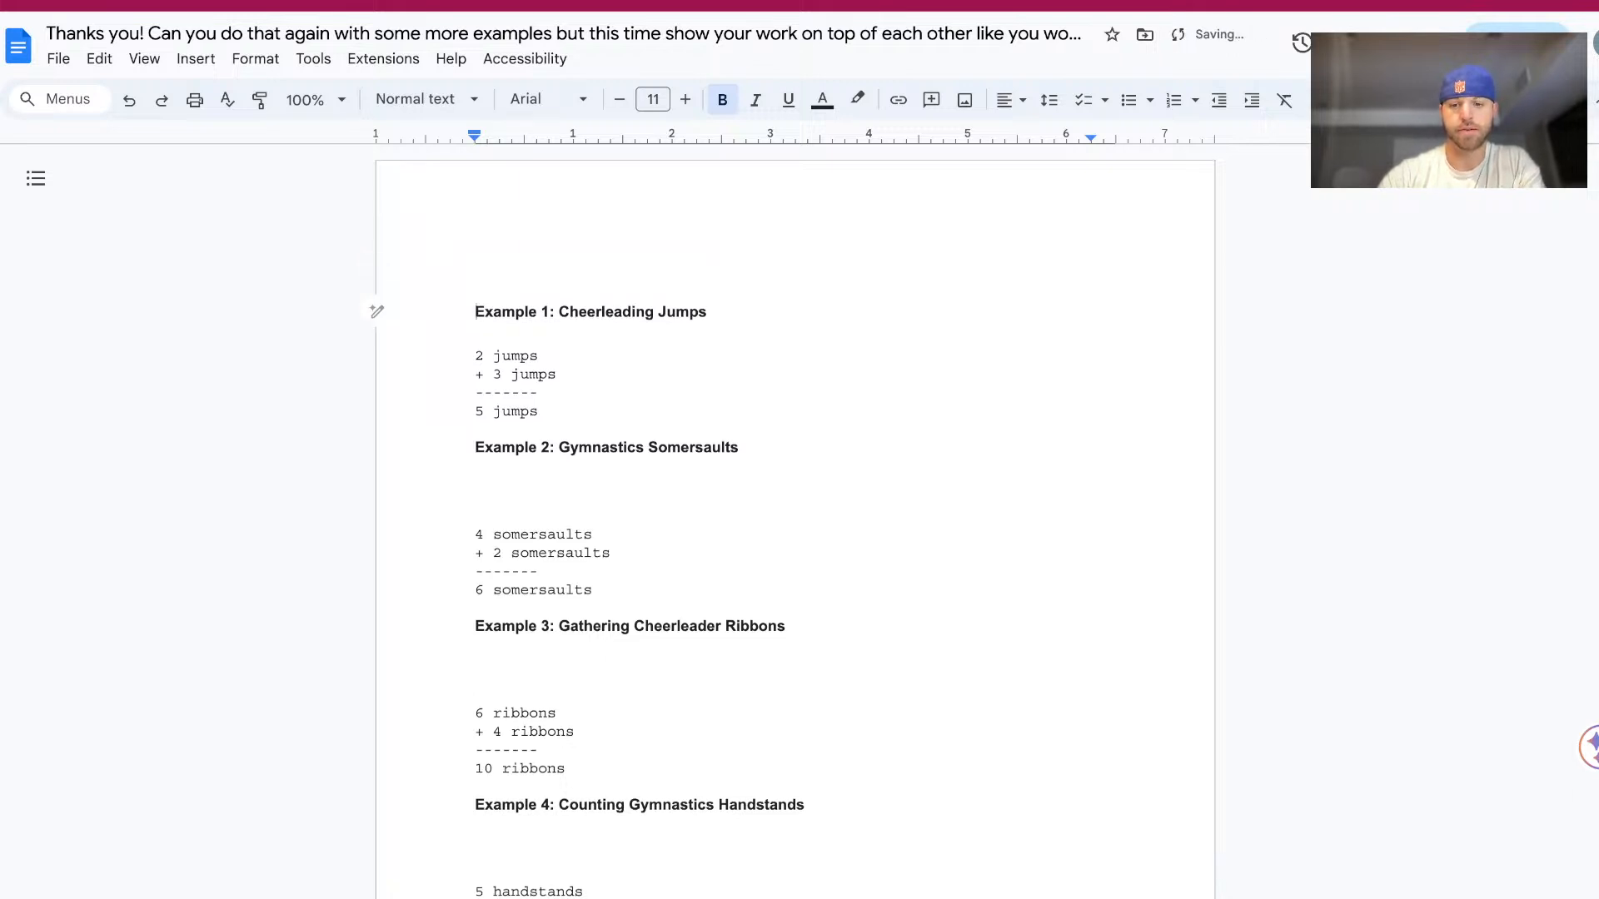
type("Sayl")
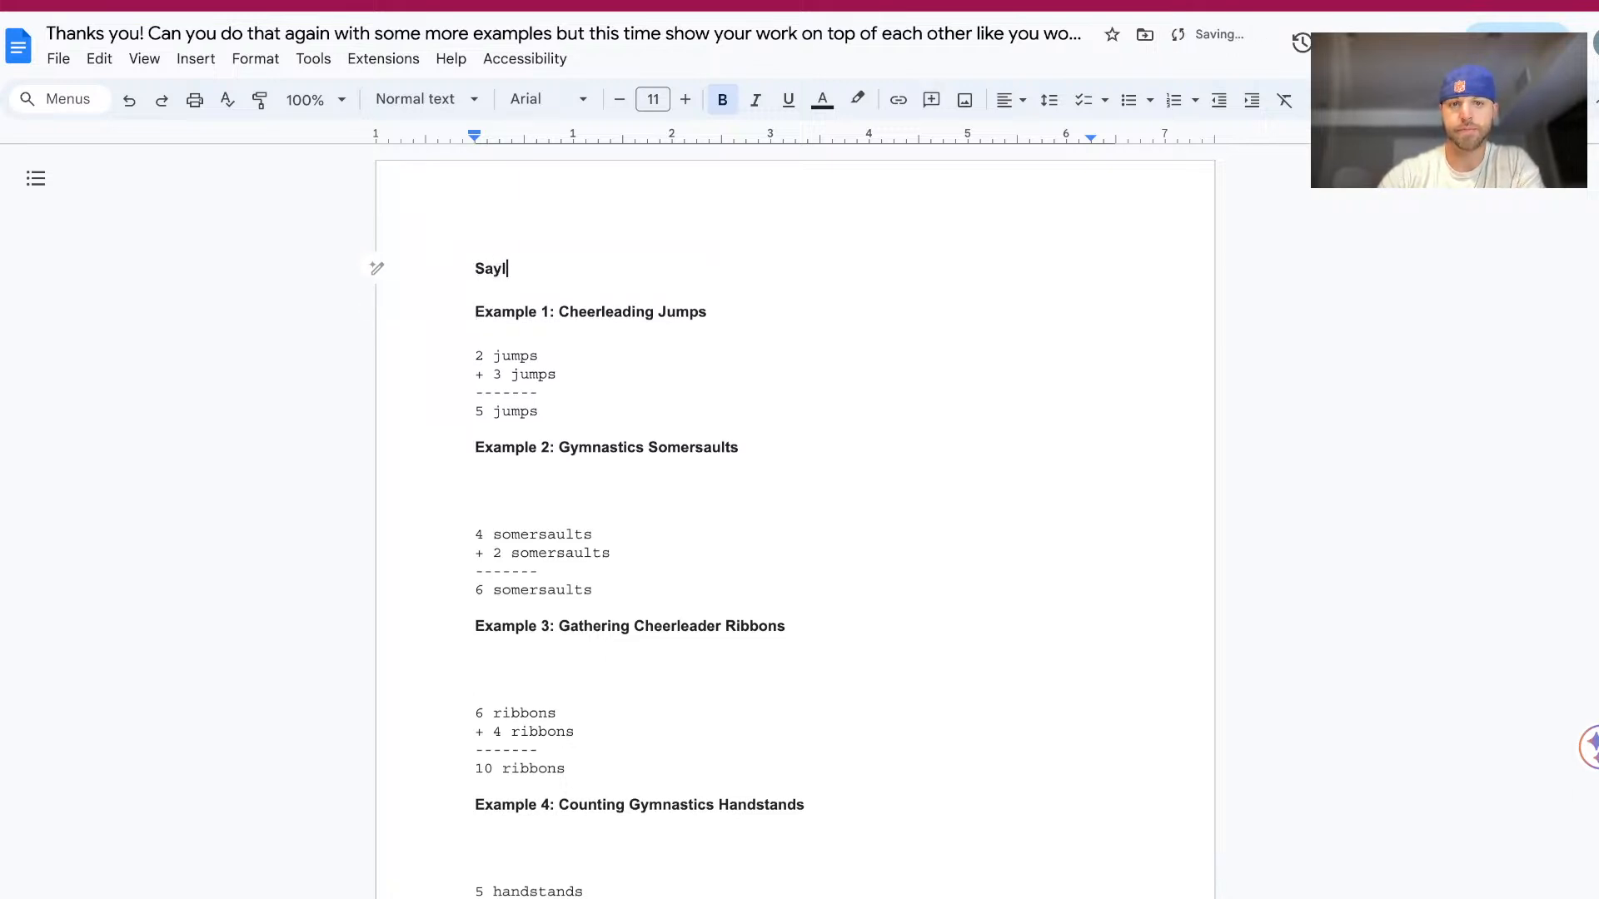
type("or's Math ")
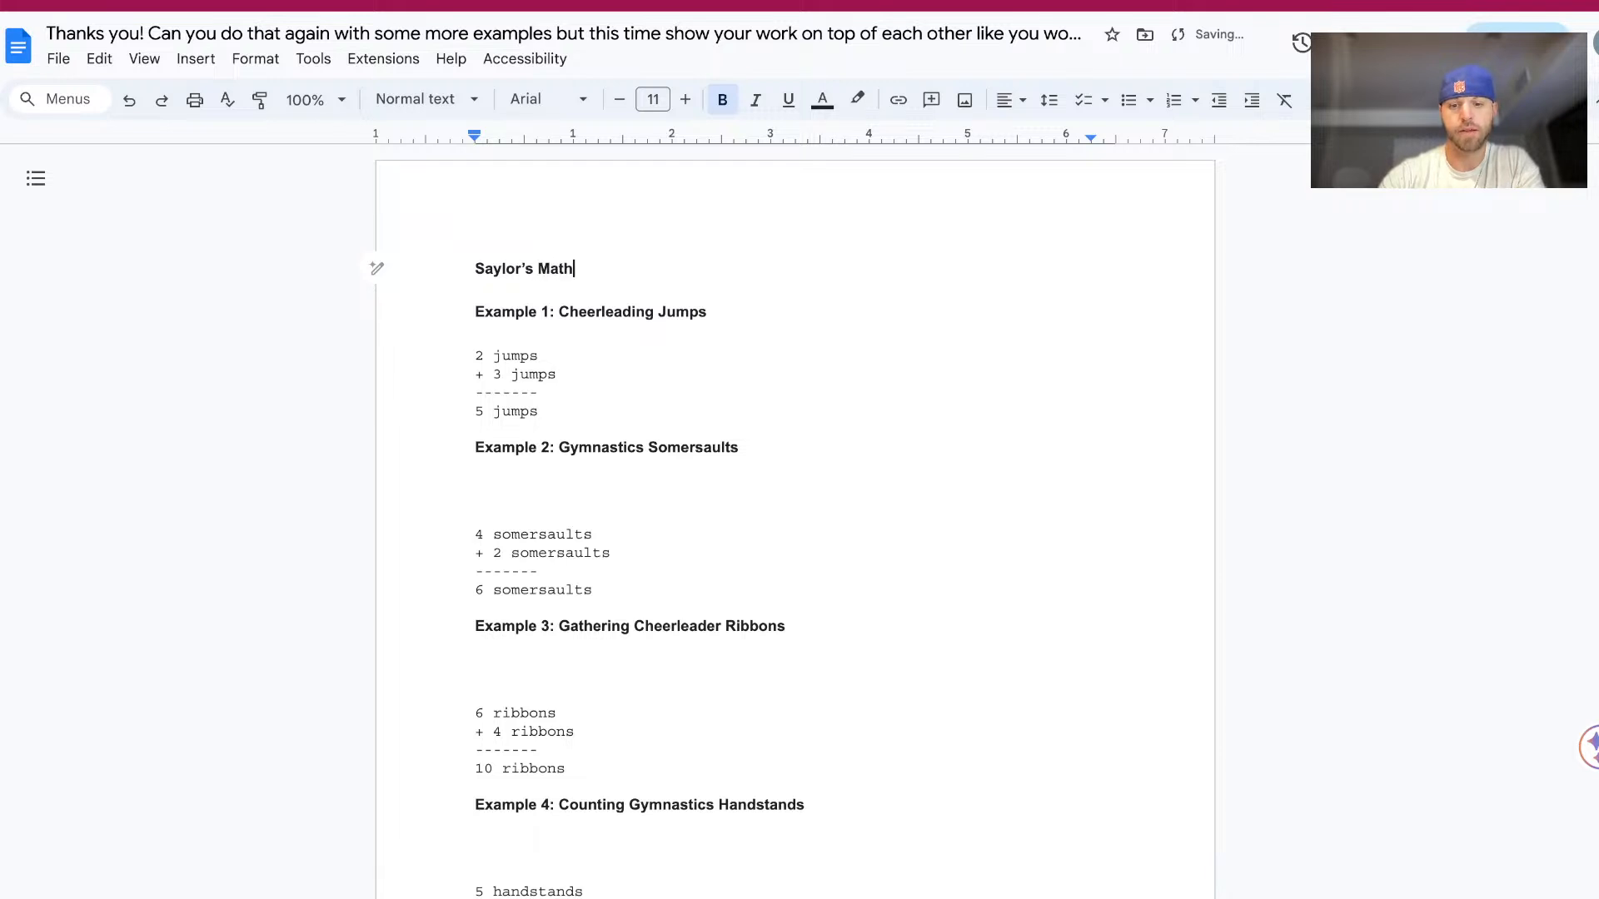
type("E")
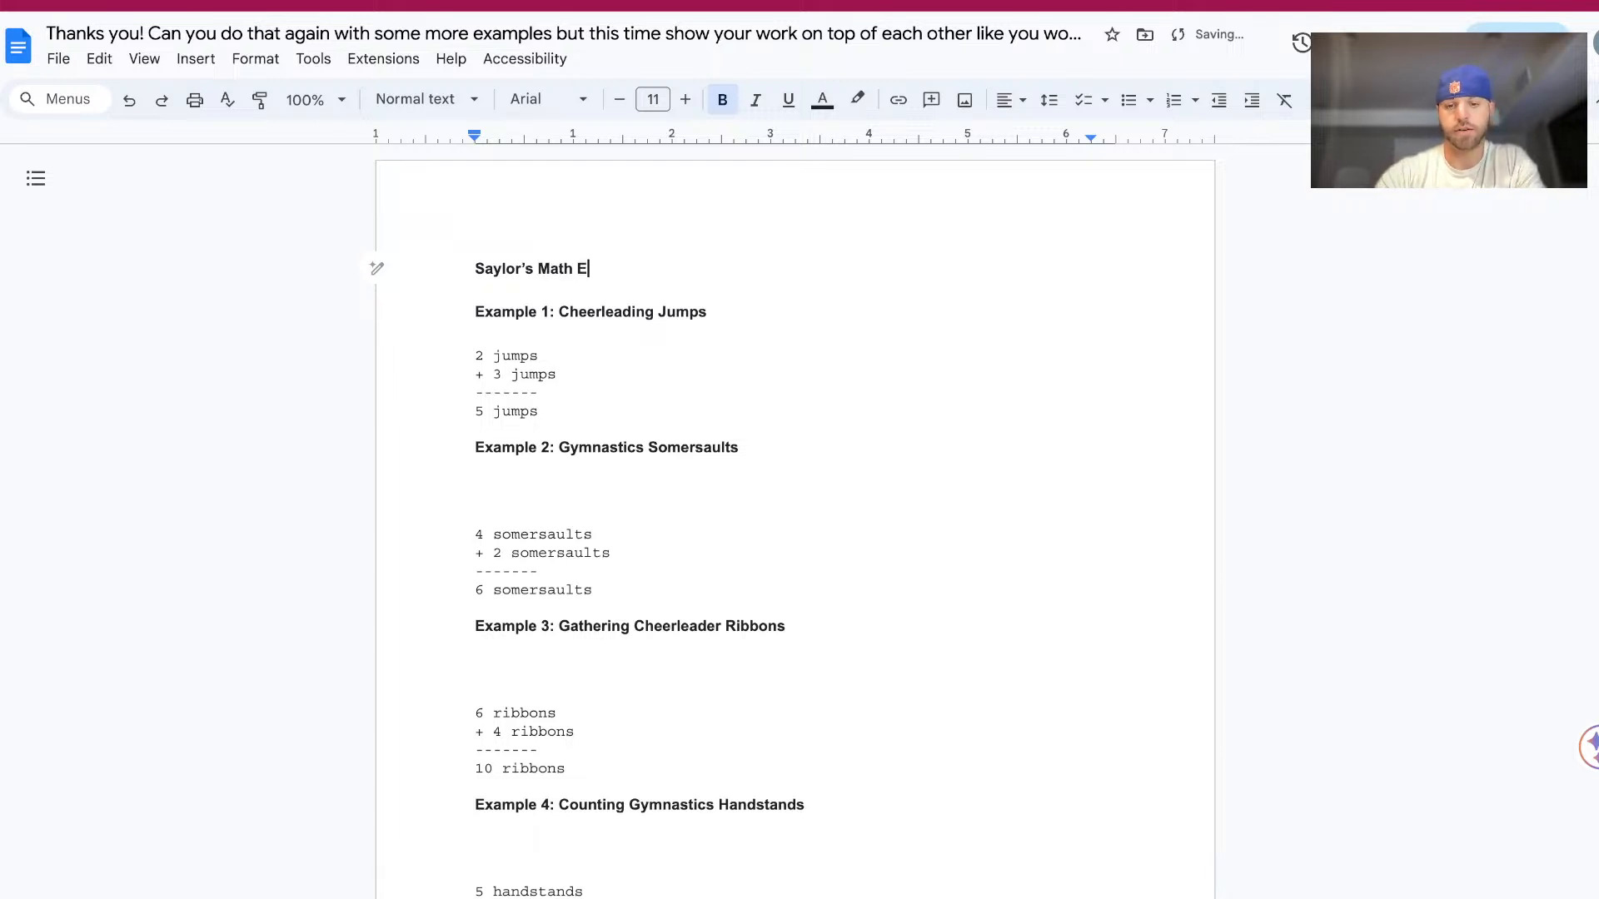
type("xtrava")
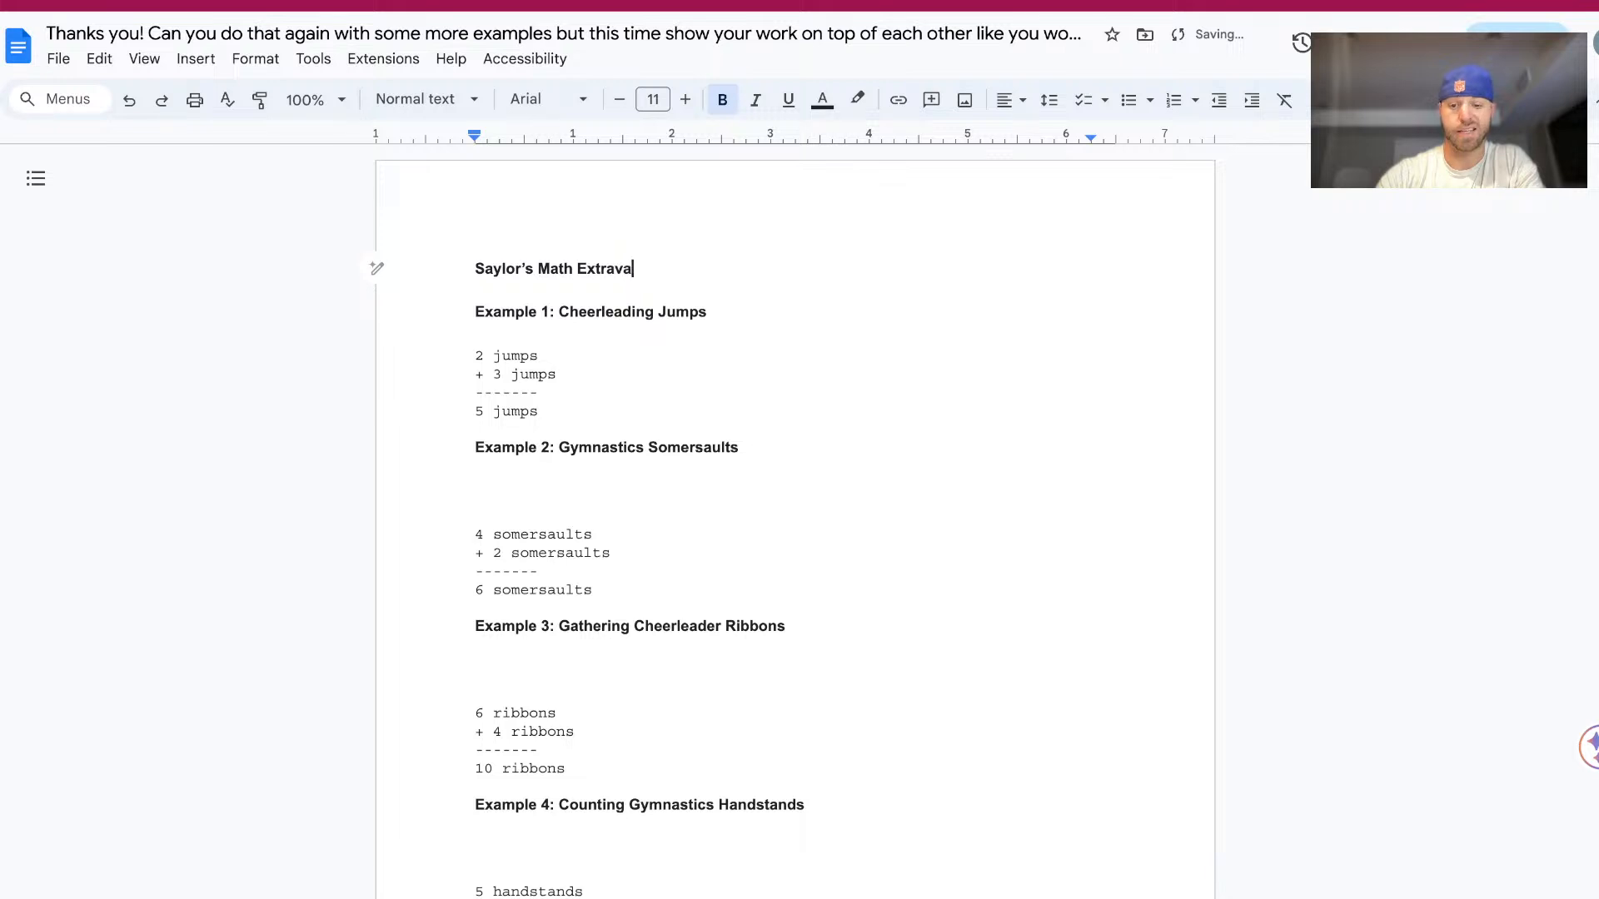
type("gan")
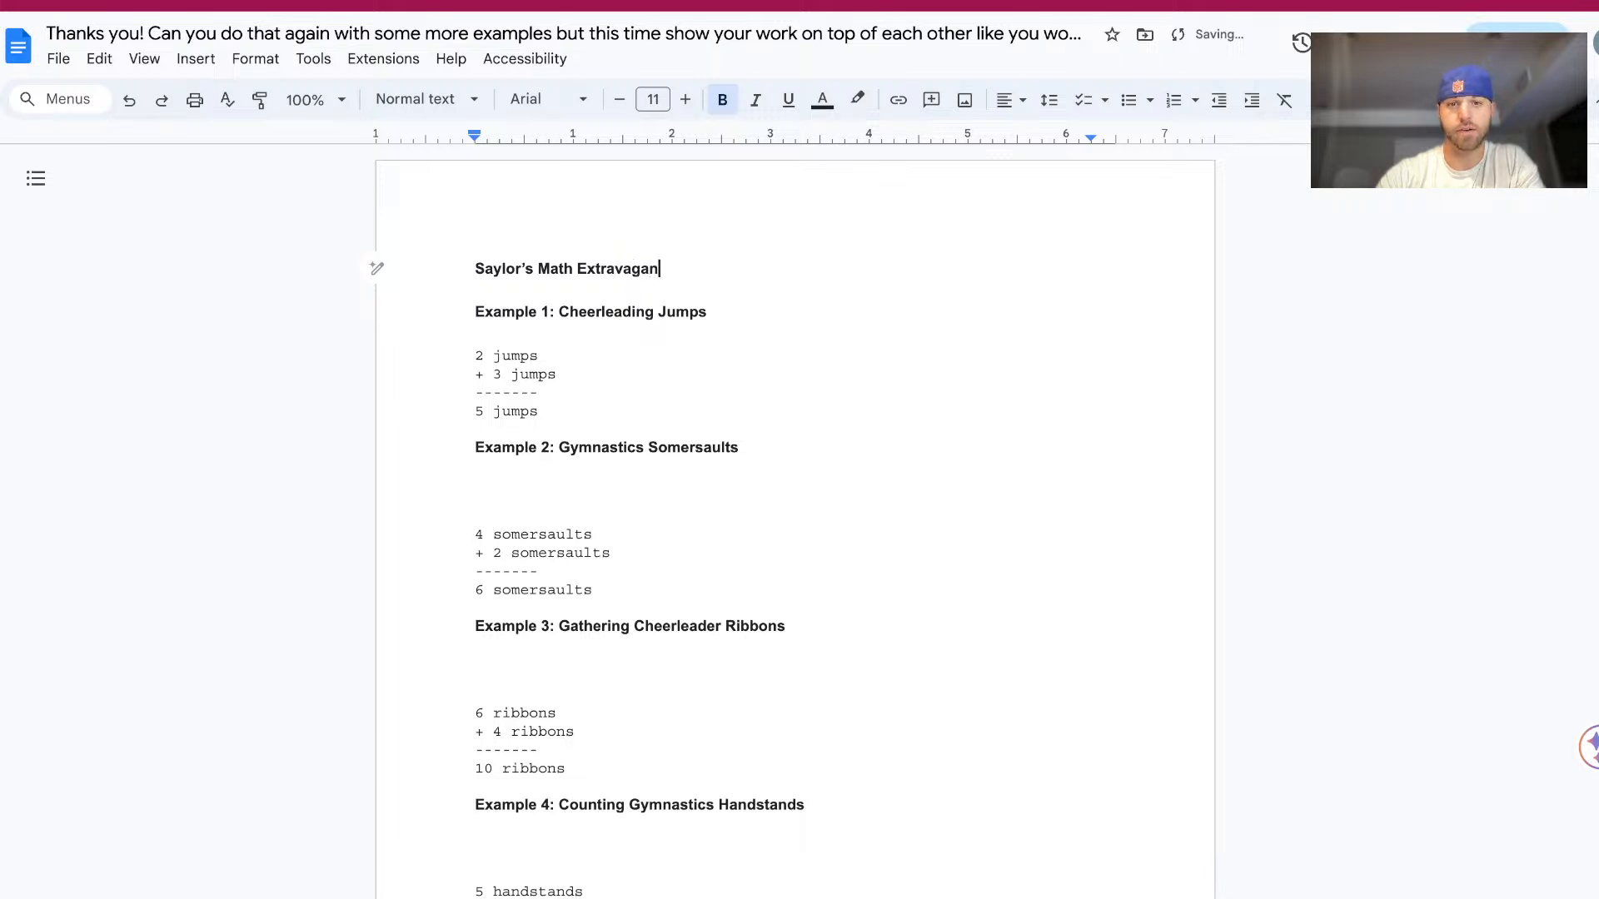
key("BackSpace")
type("nza")
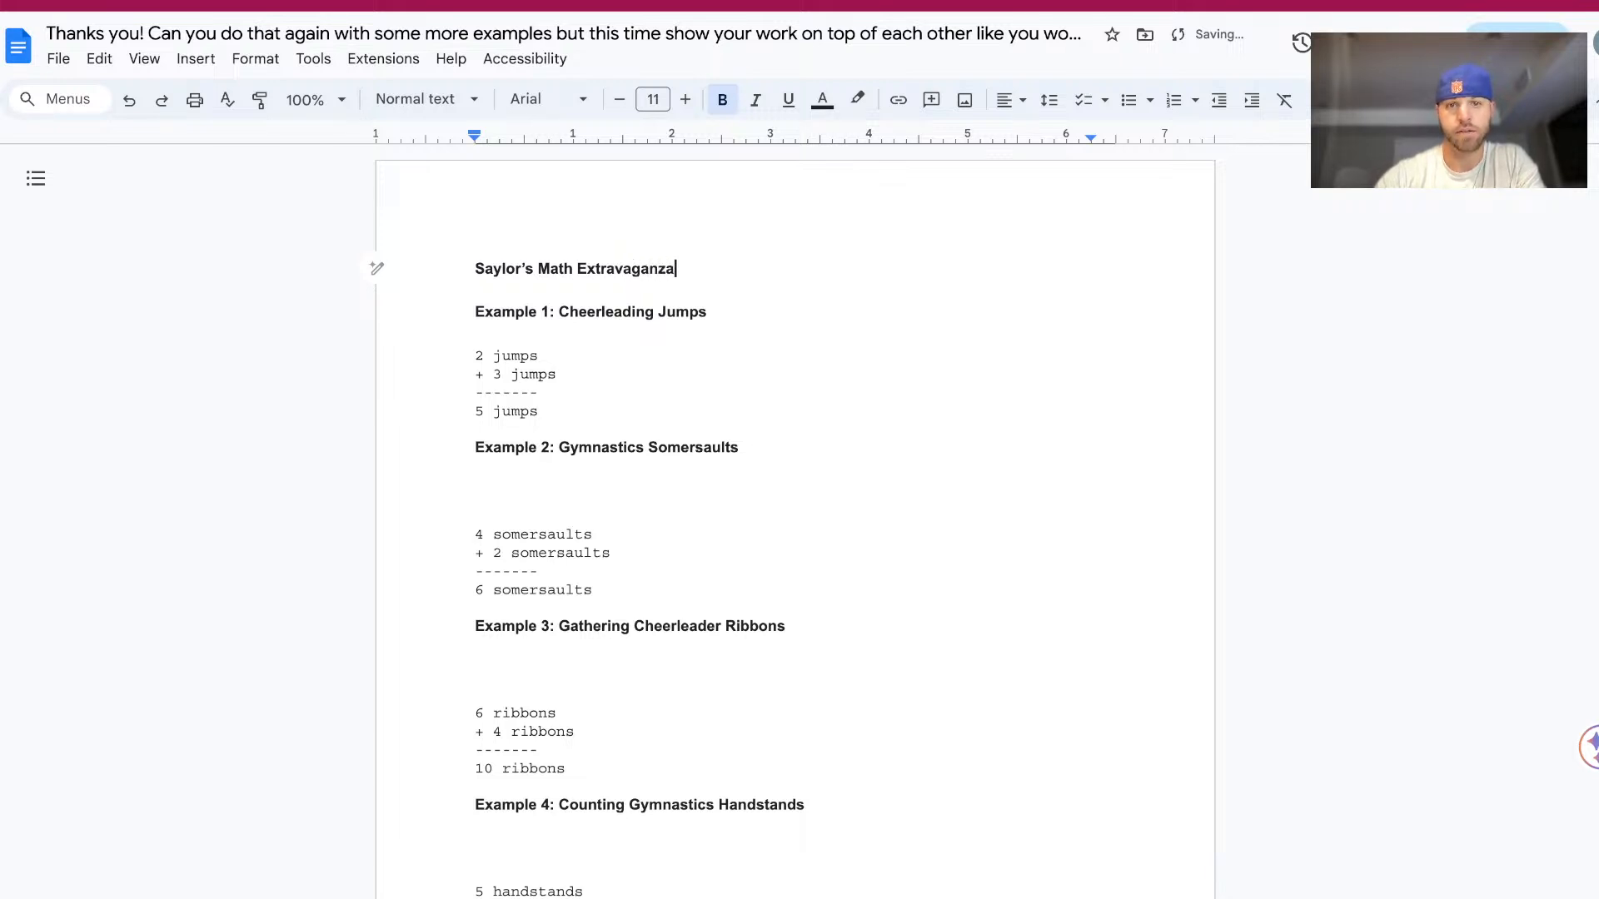
left_click(588, 311)
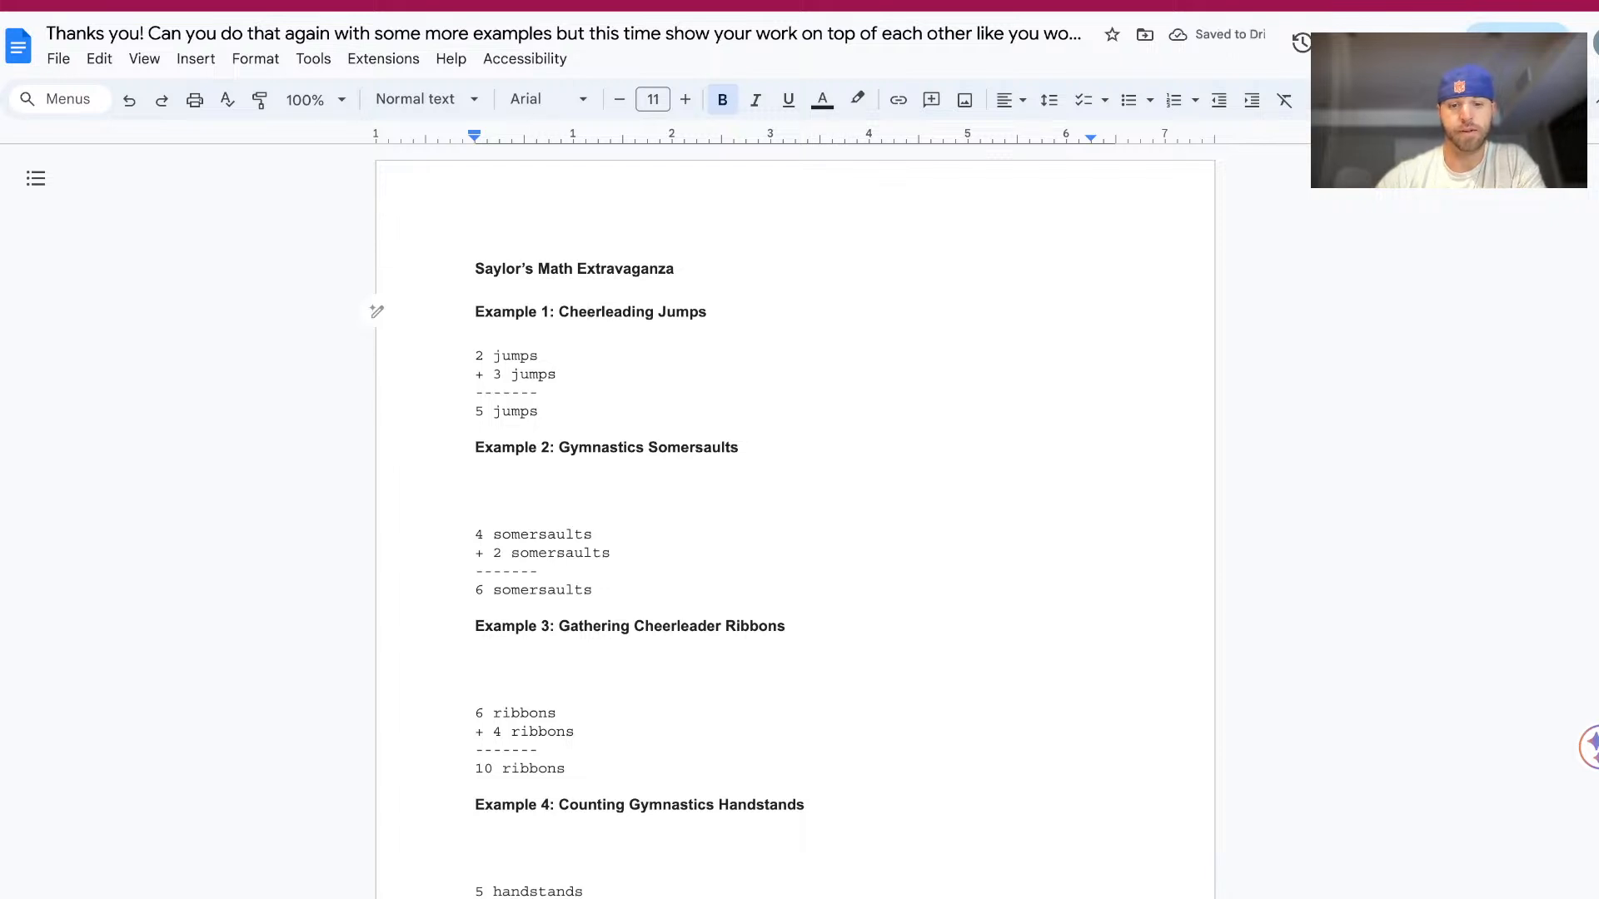
left_click(588, 268)
key("BackSpace")
type("e")
left_click(558, 374)
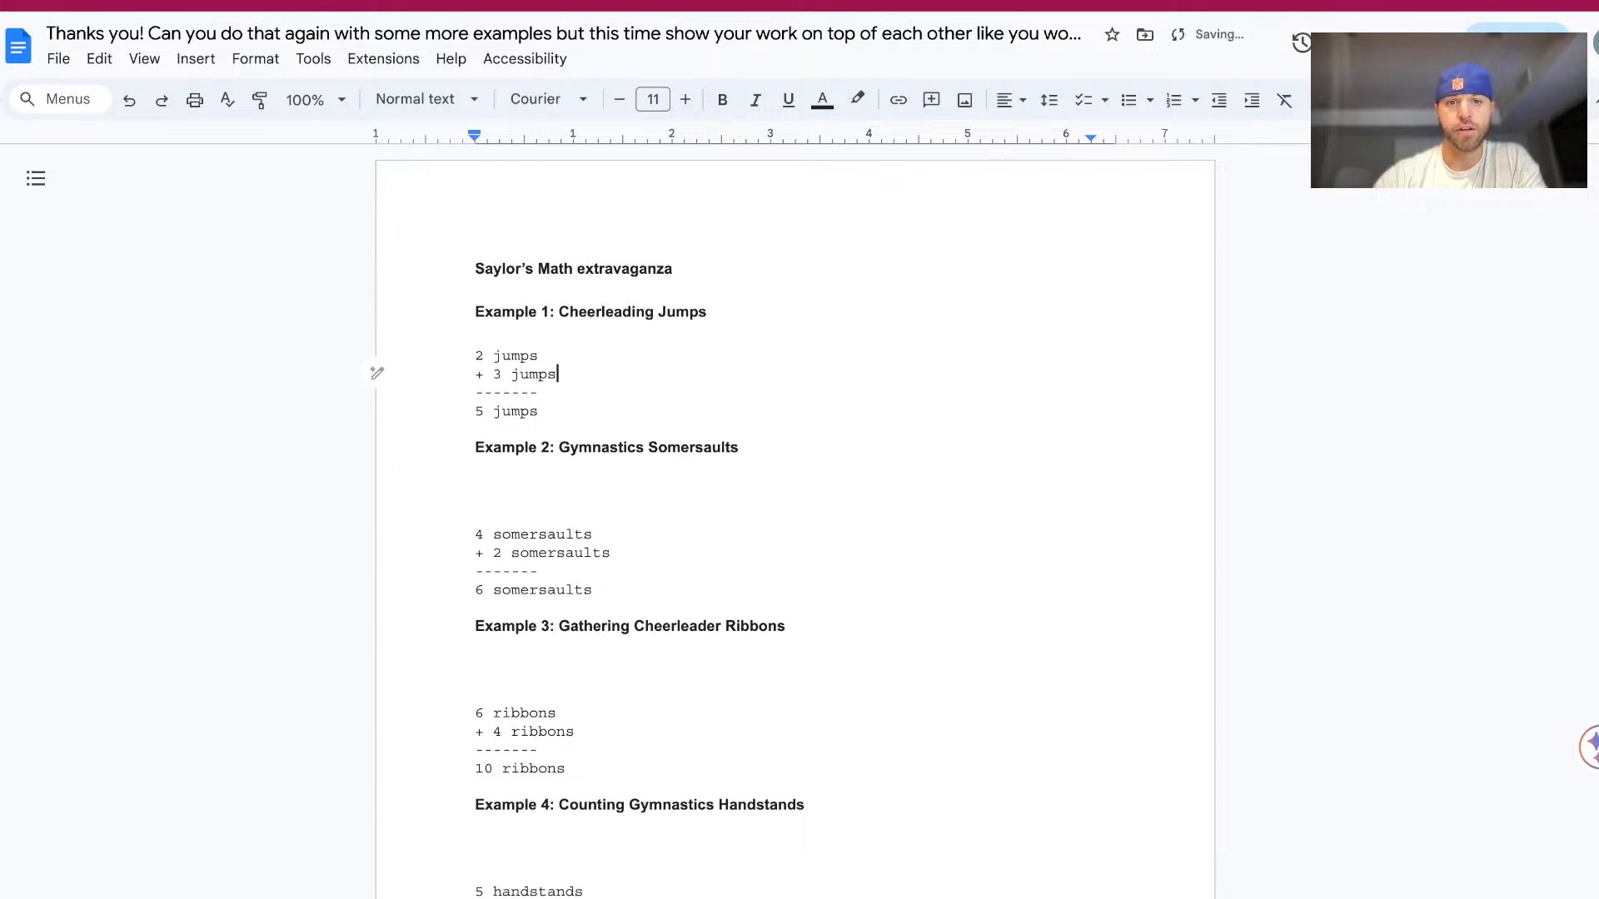
left_click(587, 268)
key("BackSpace")
type("E")
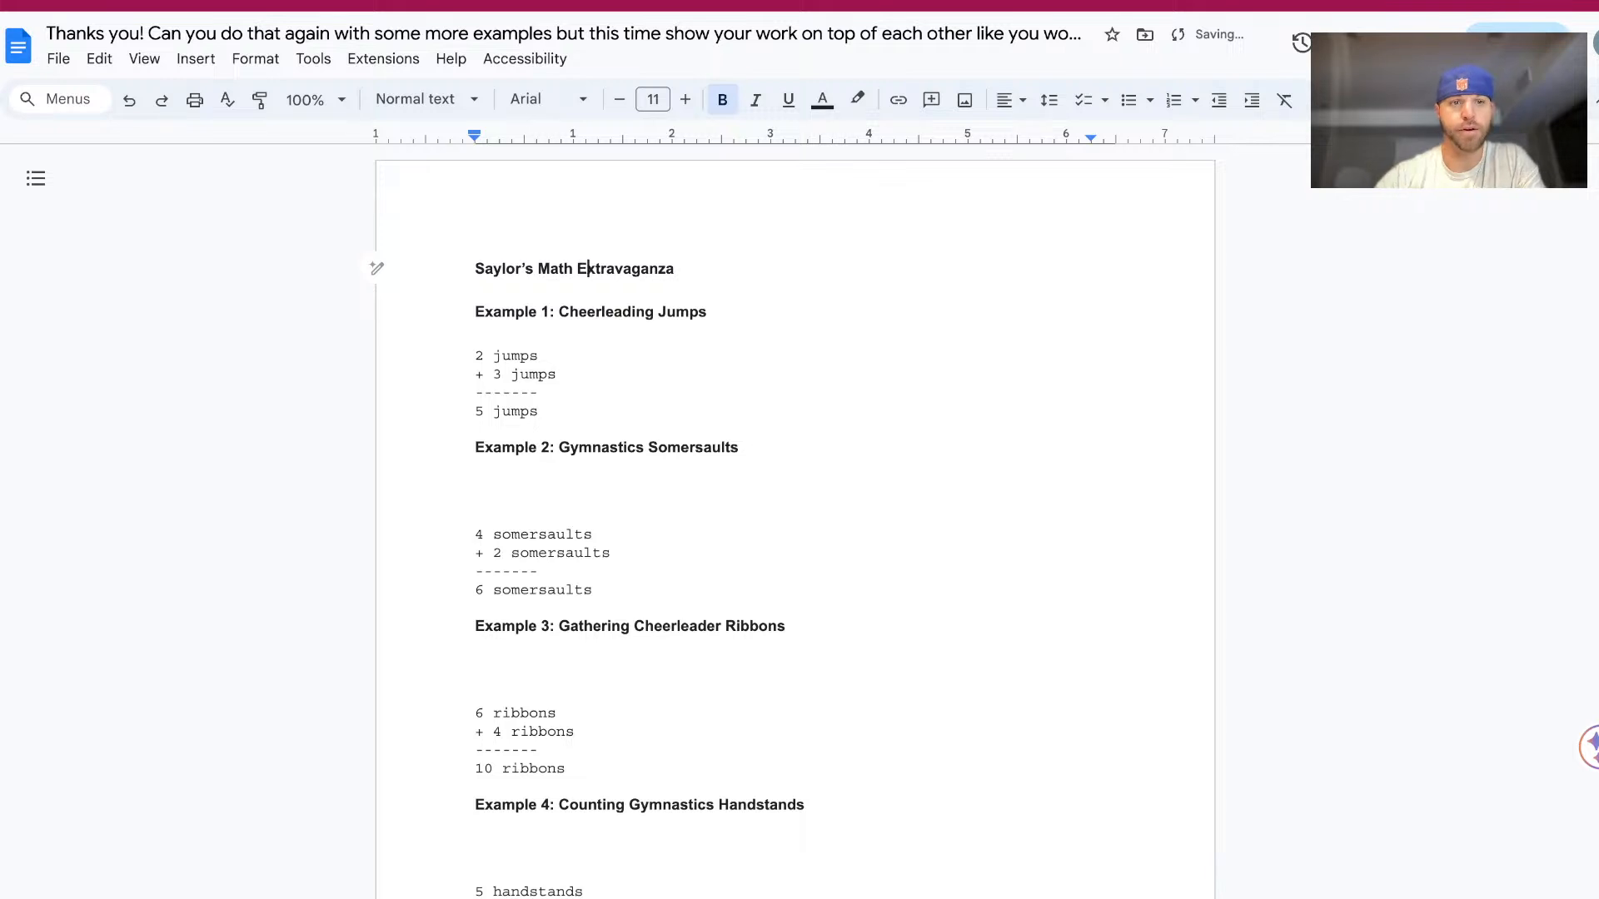
Rename the document with the child's name in the possessive followed by "Math Agent Doc 2".
left_click(58, 58)
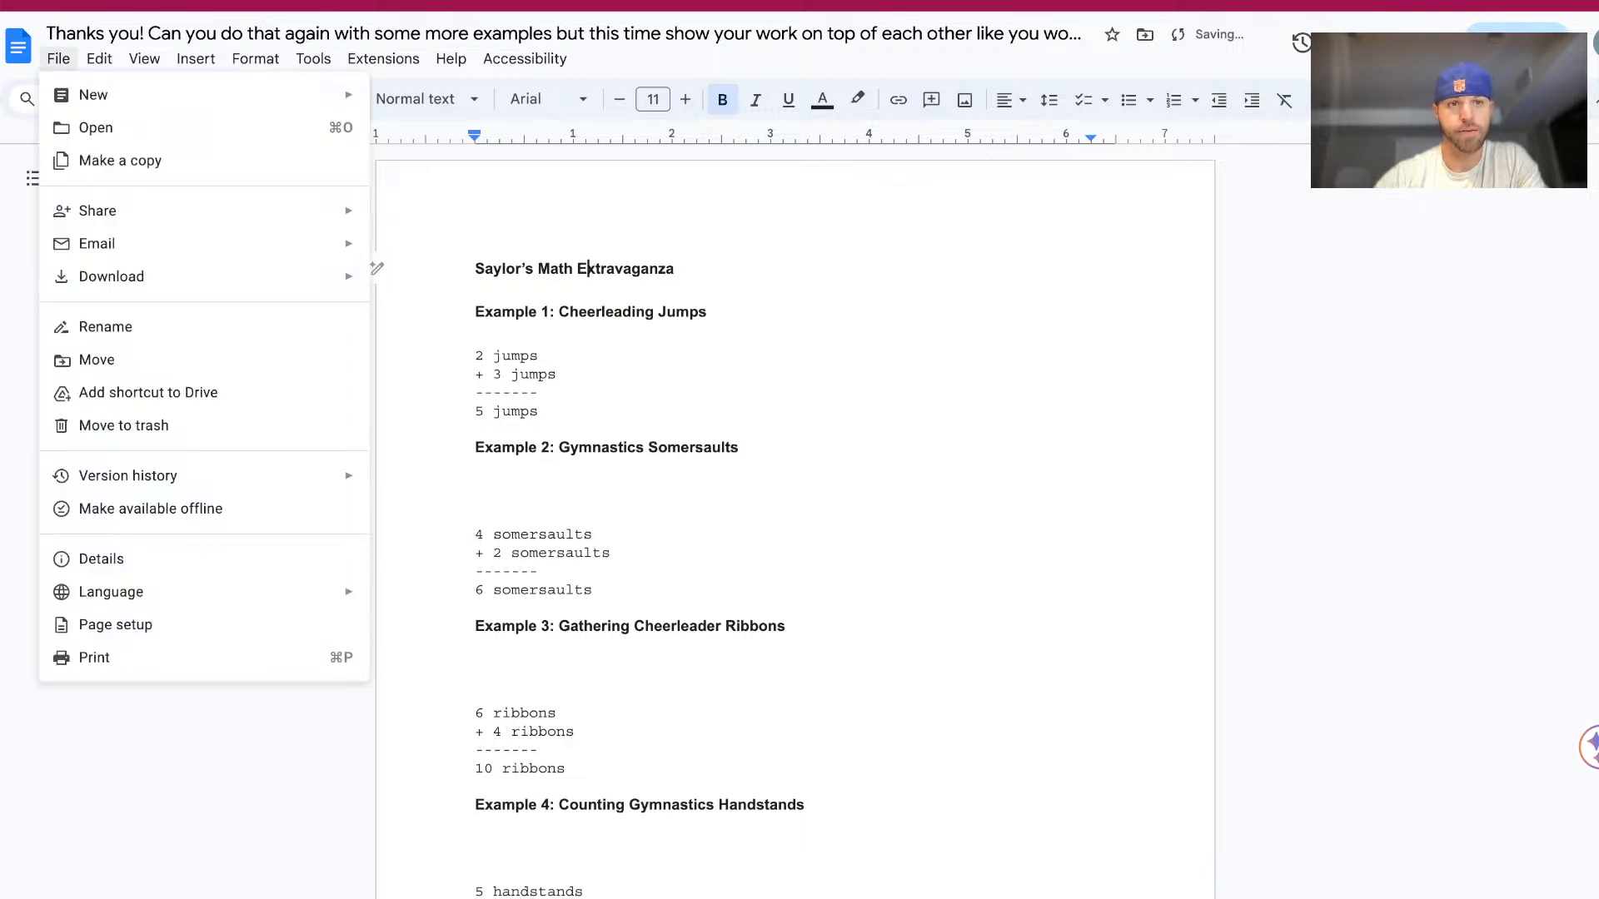
left_click(100, 324)
type("S")
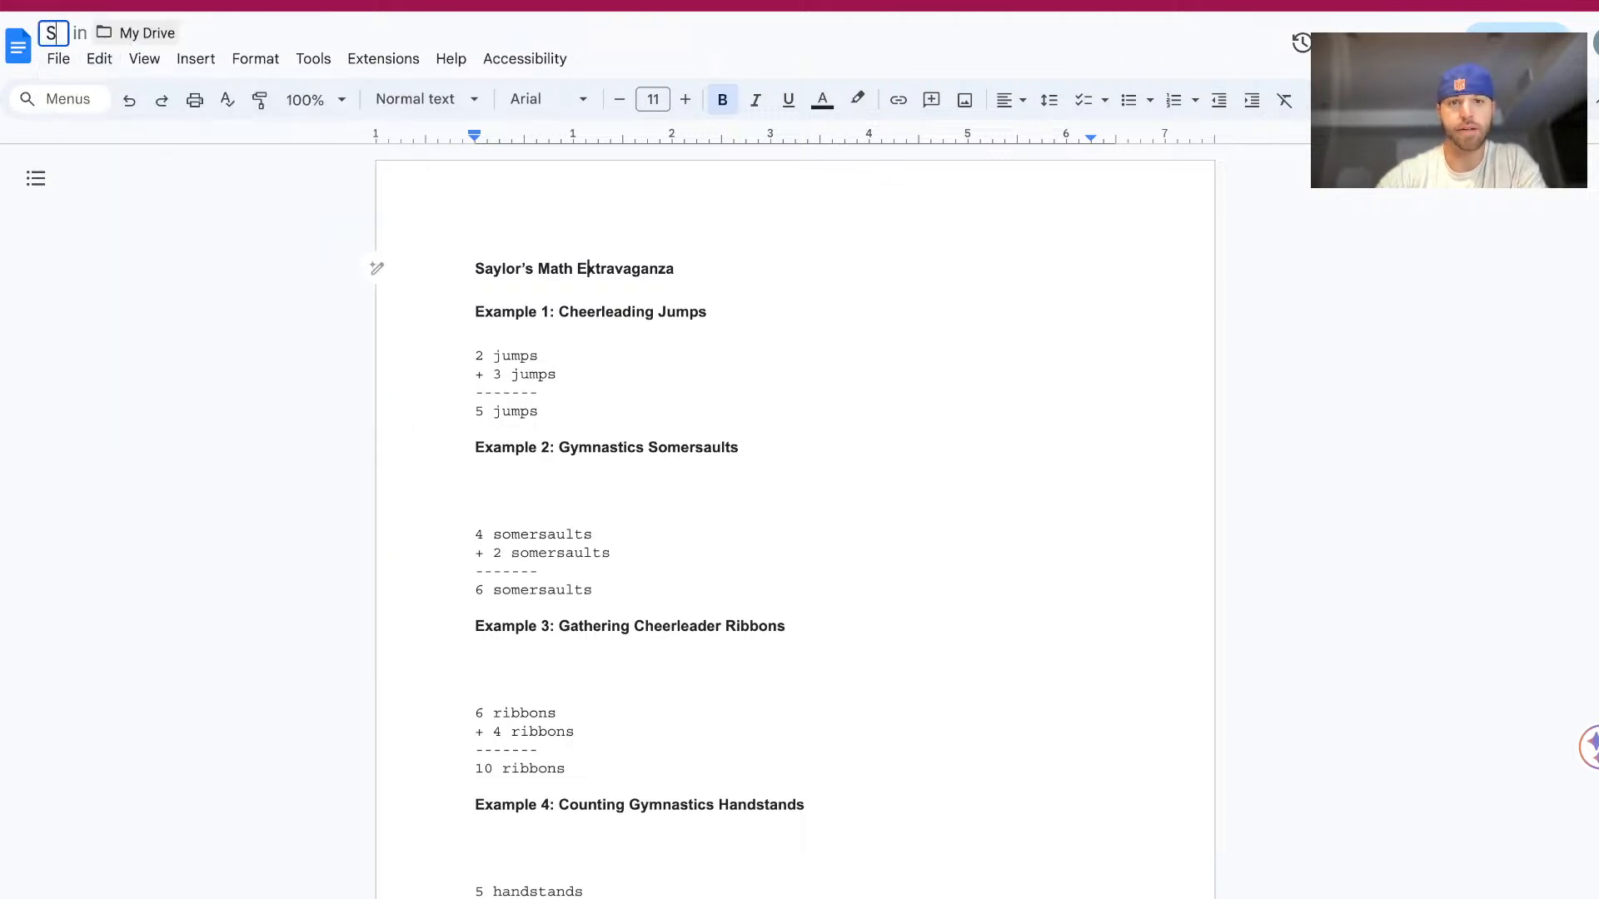
type("aylor'")
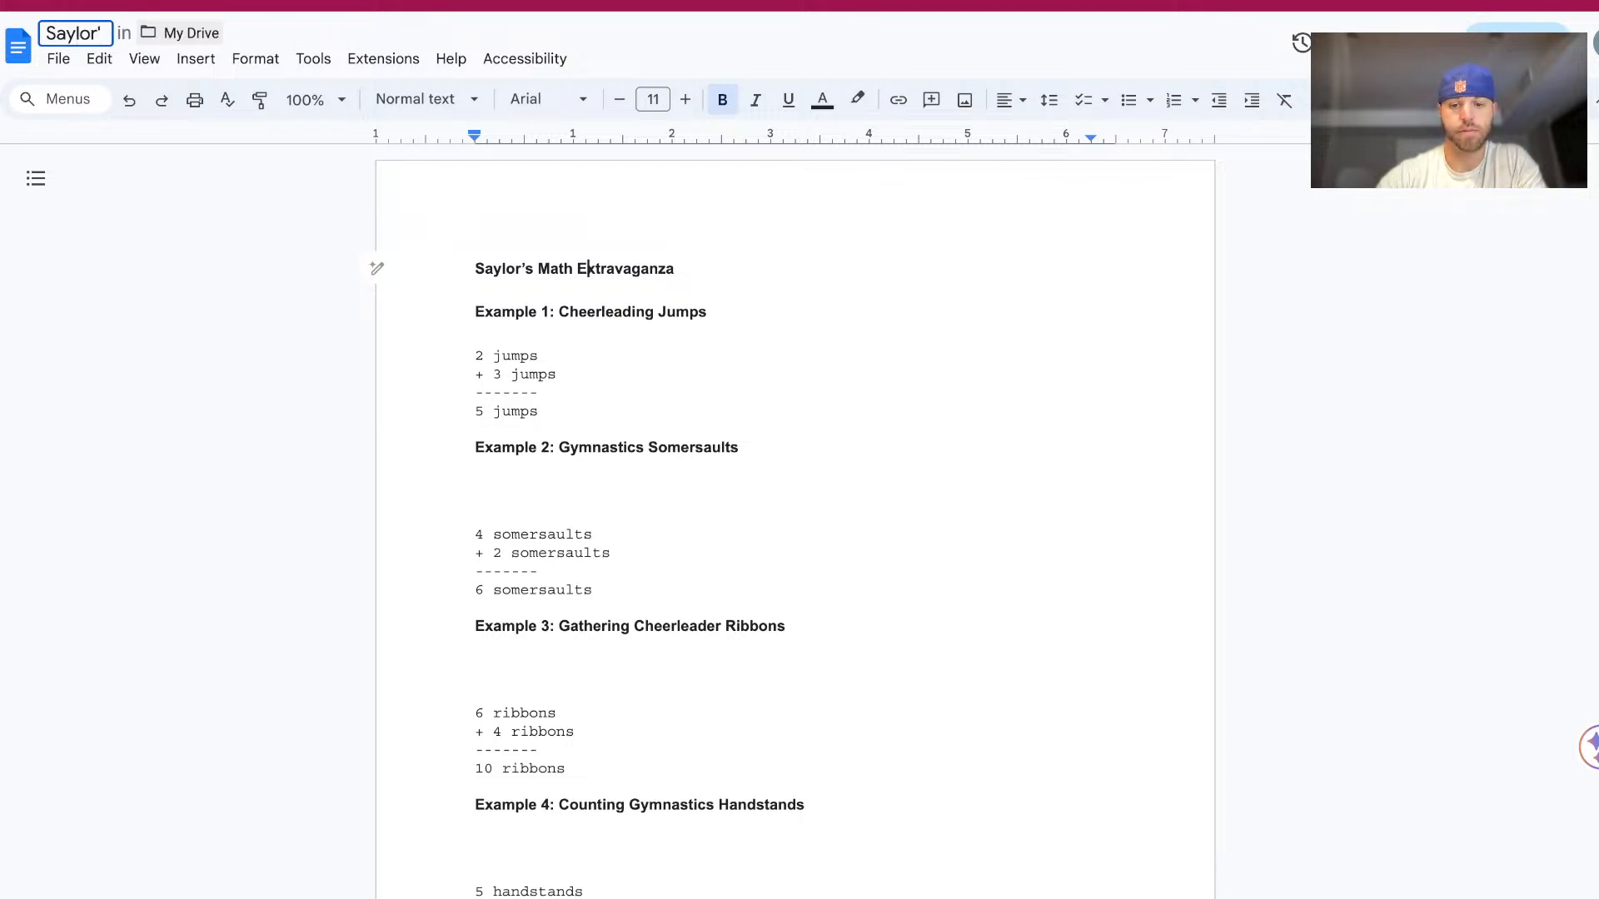
type("s Math Age")
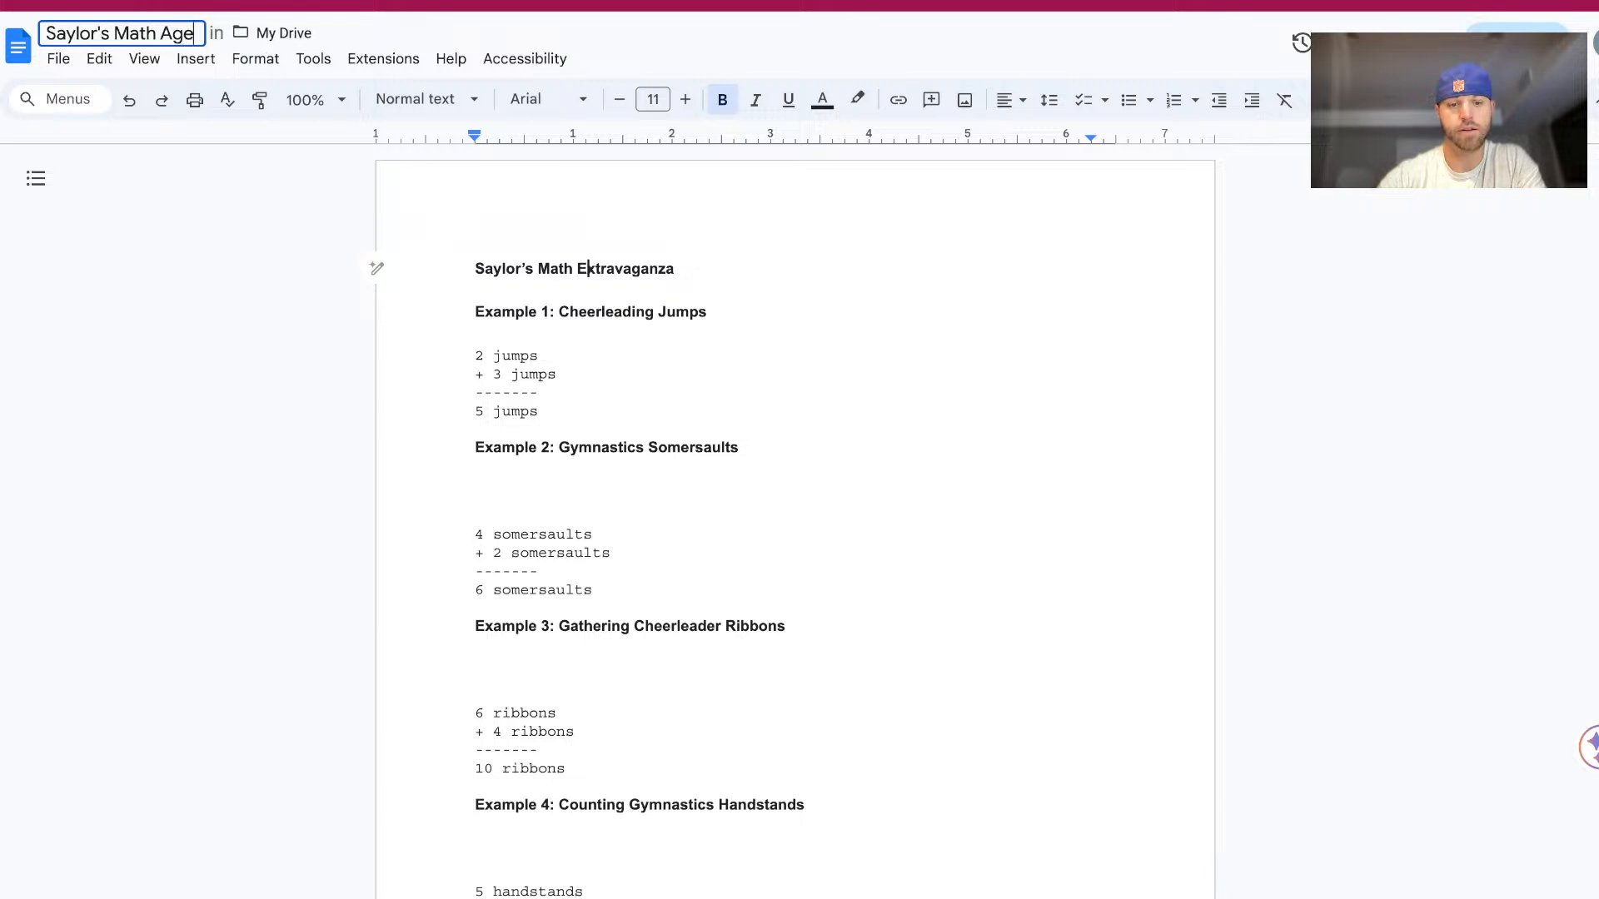
type("nt Did")
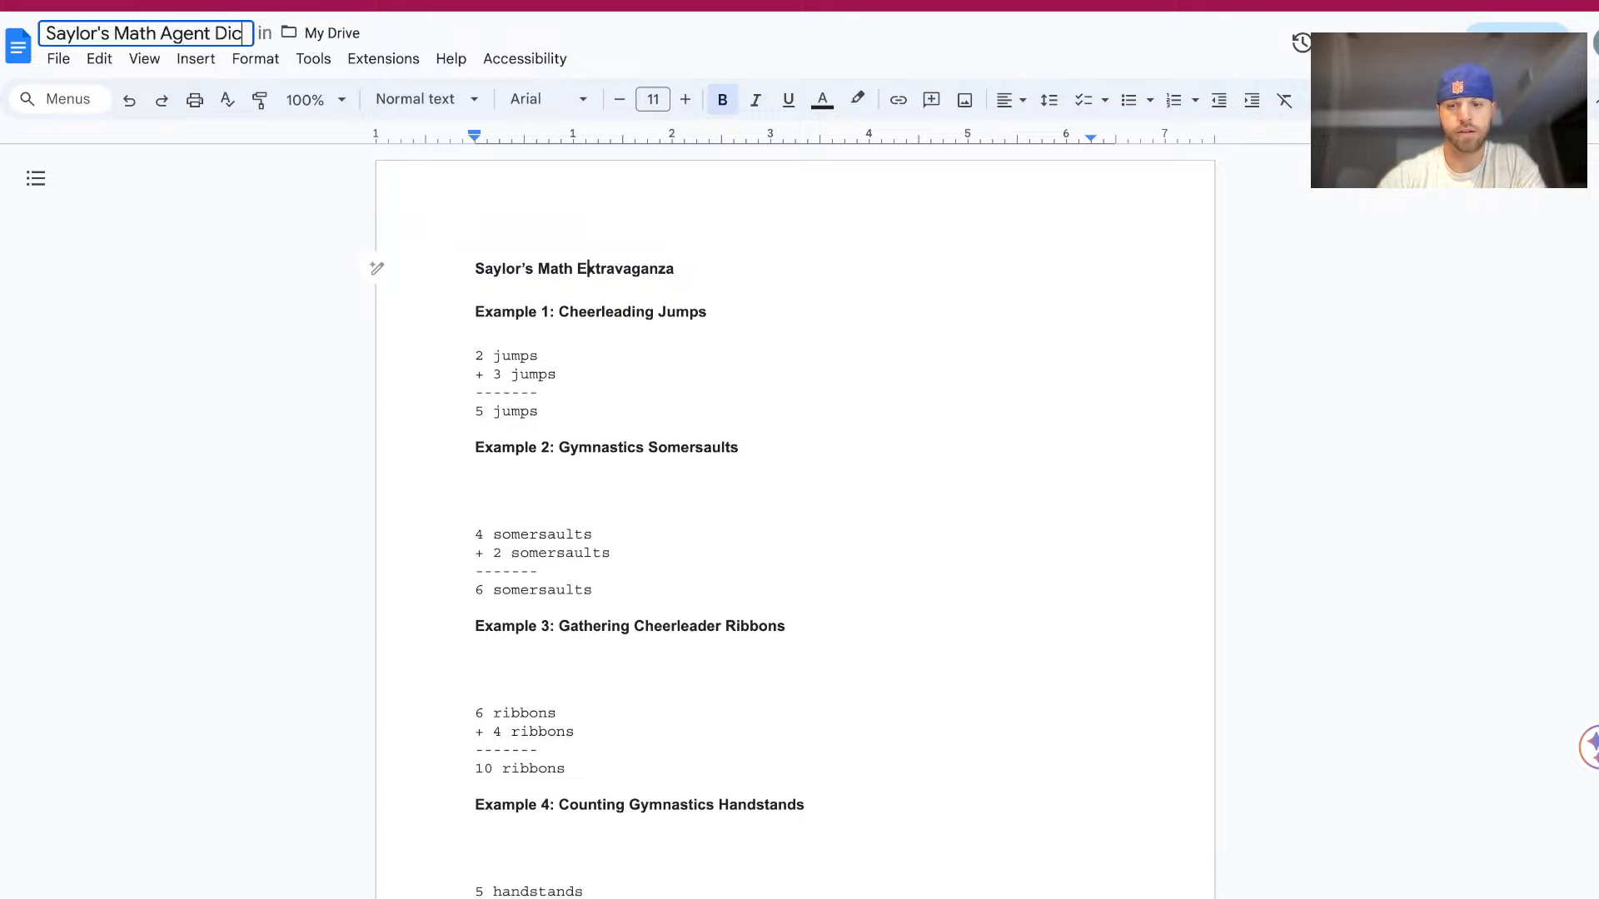
key("BackSpace")
key("BackSpace")
type("oc ")
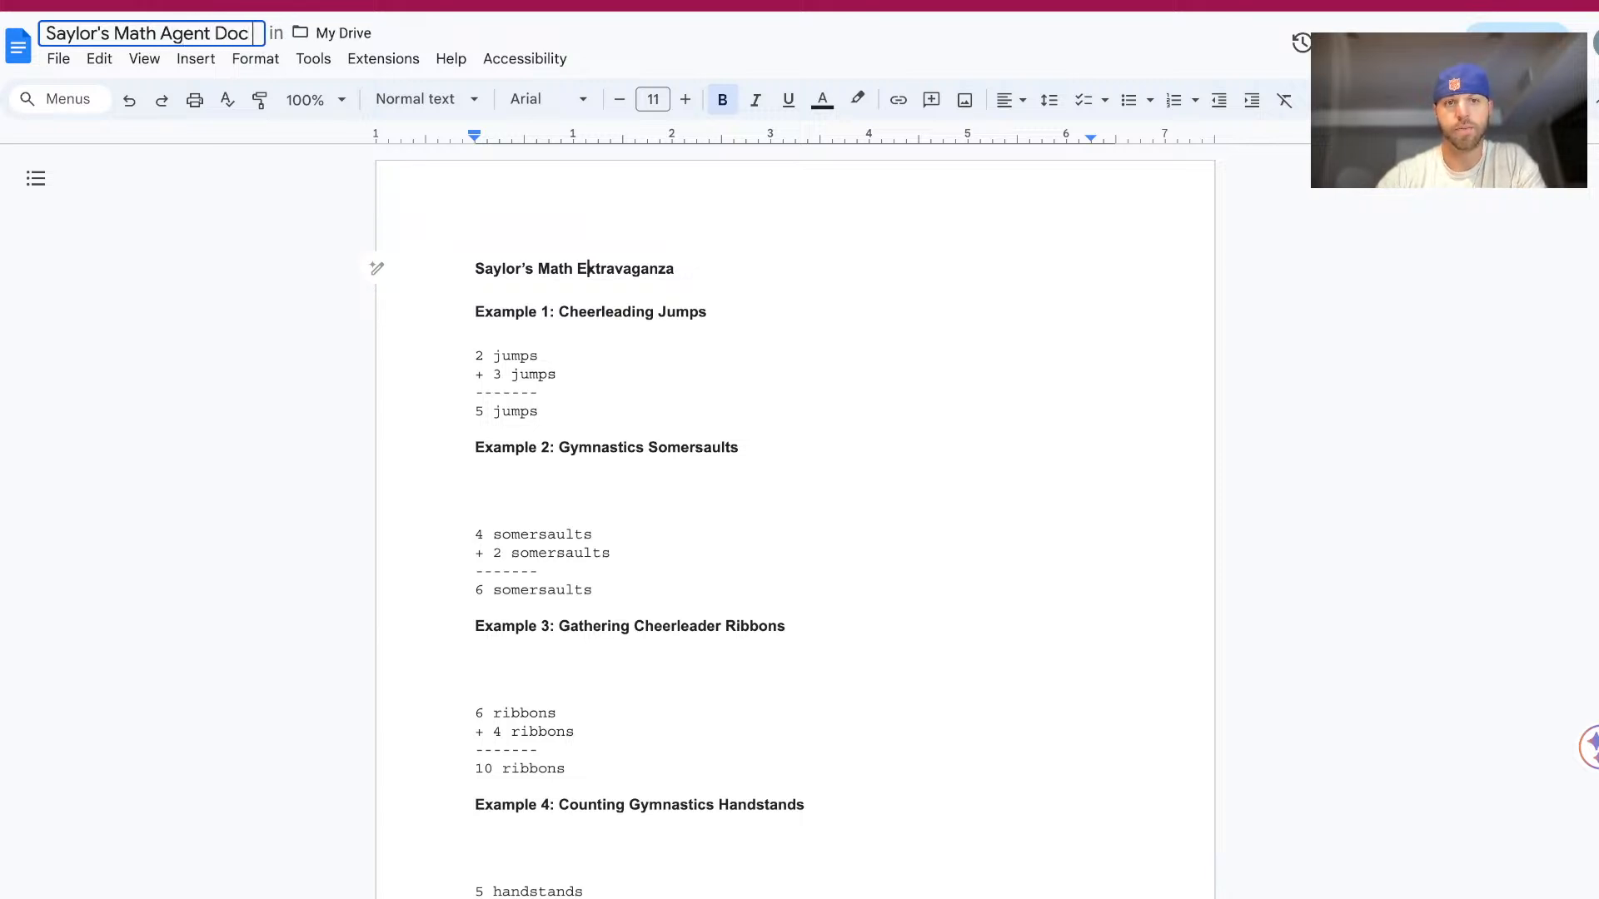
type("2")
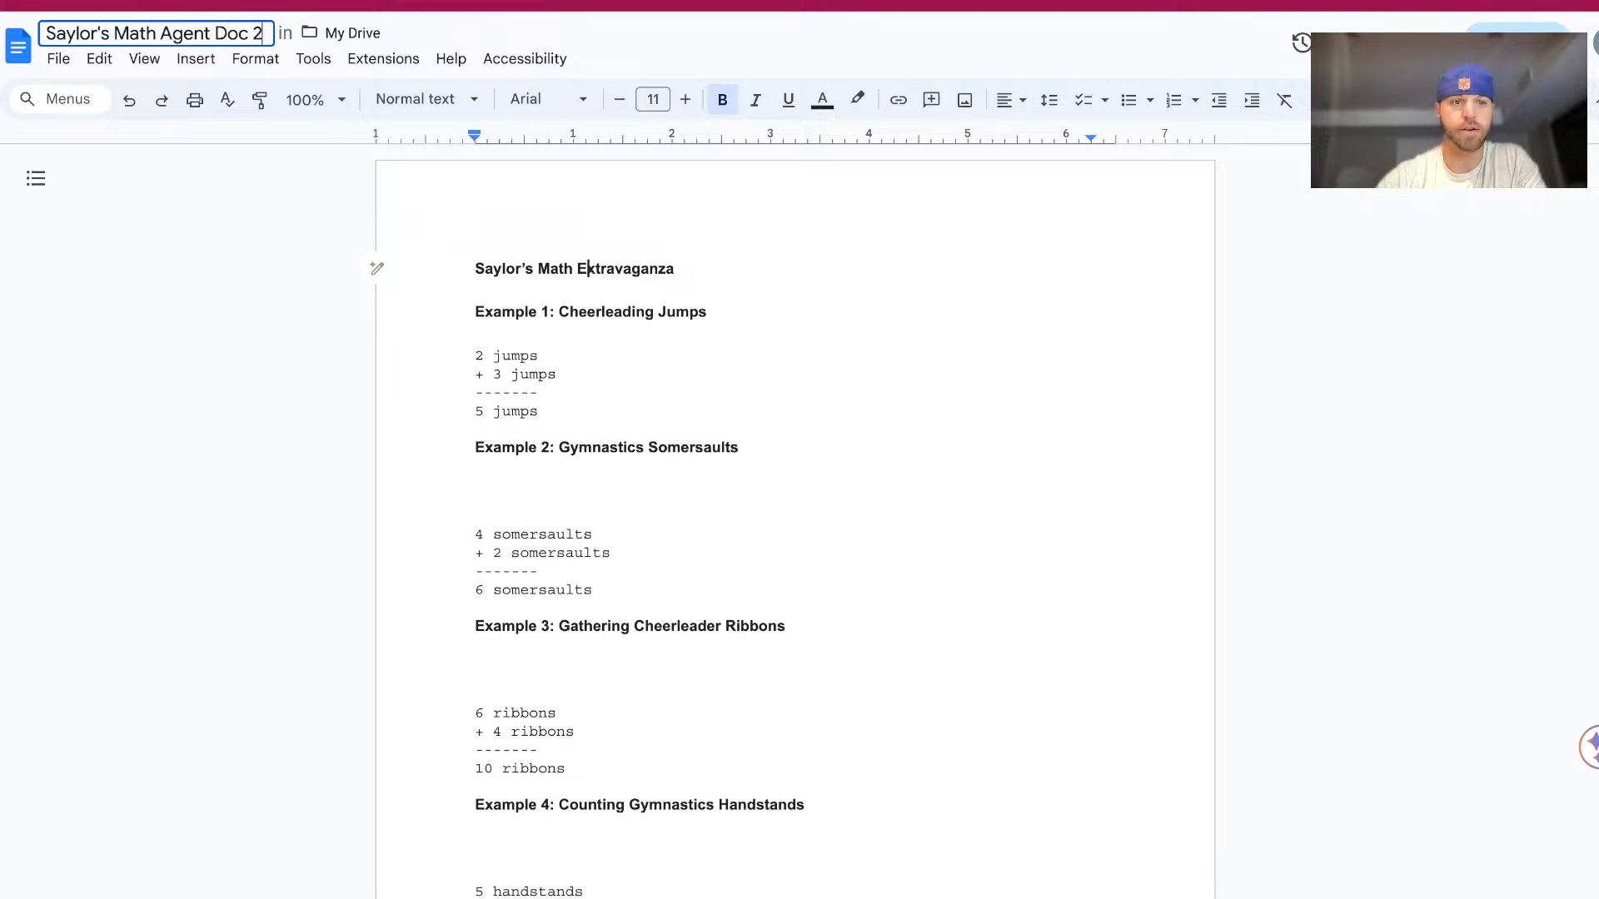
key("Return")
Download the renamed addition examples document as a PDF Document (.pdf).
left_click(58, 58)
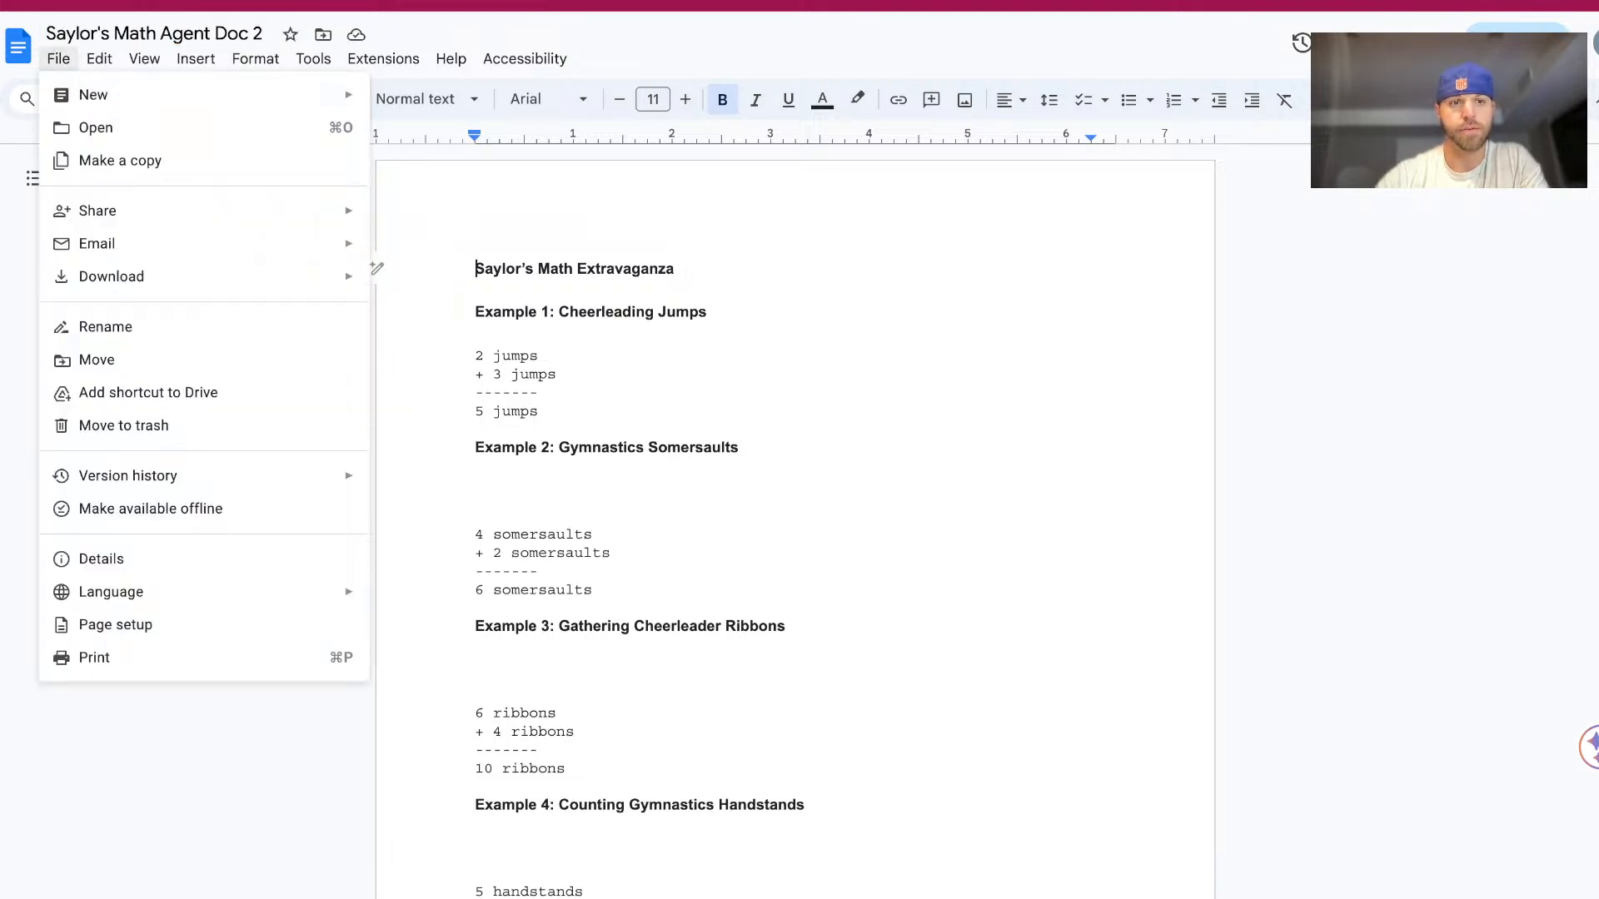
mouse_move(209, 276)
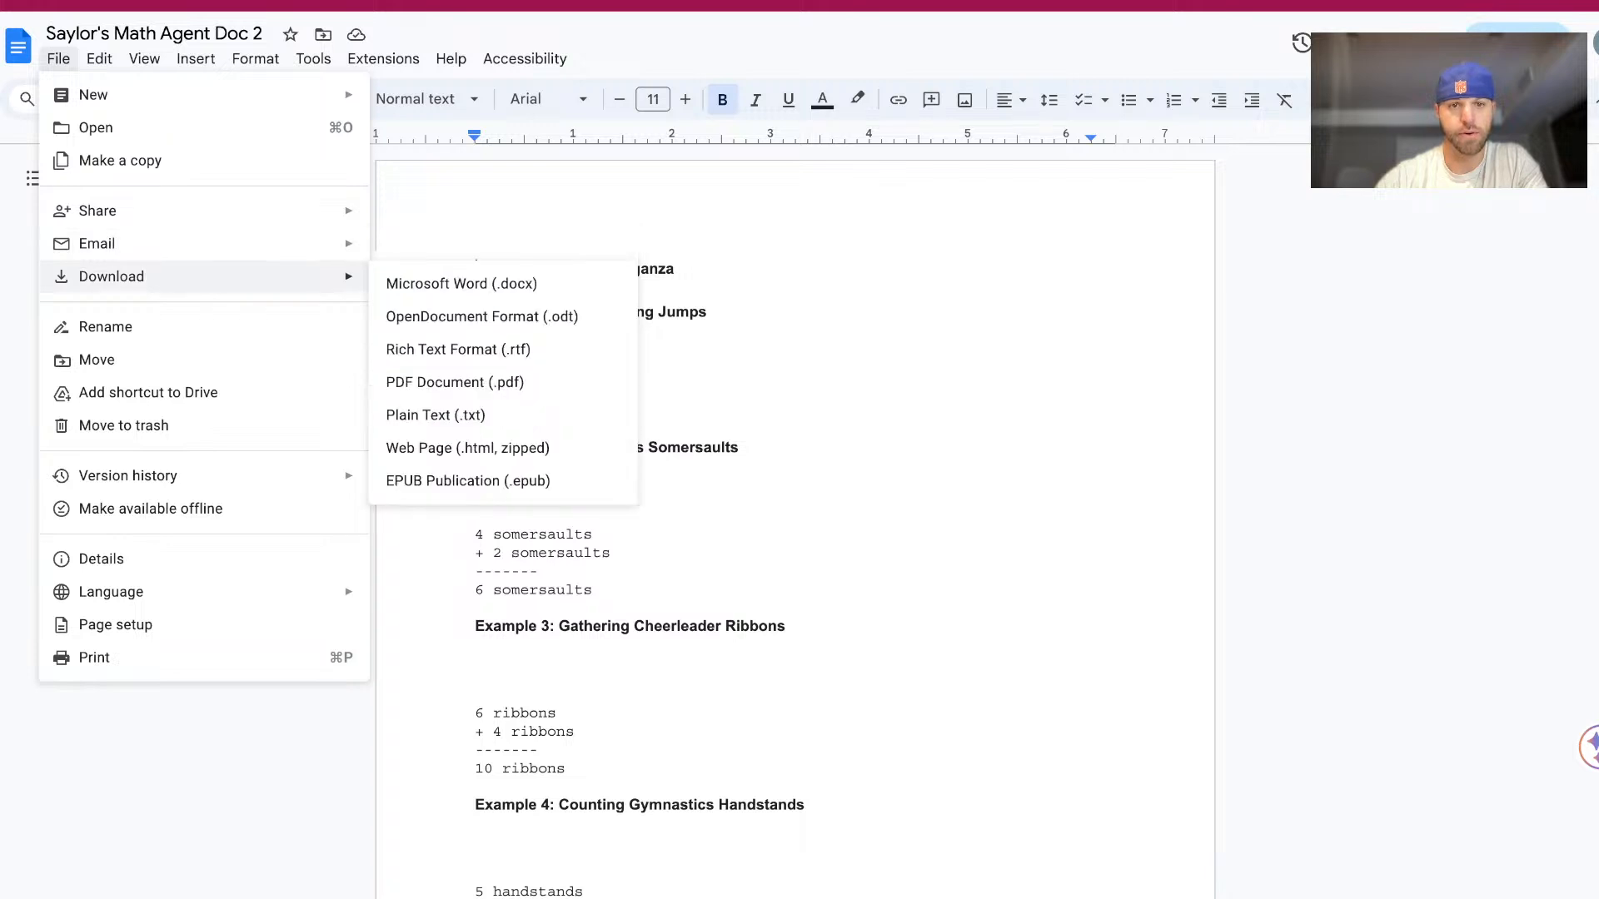
left_click(455, 382)
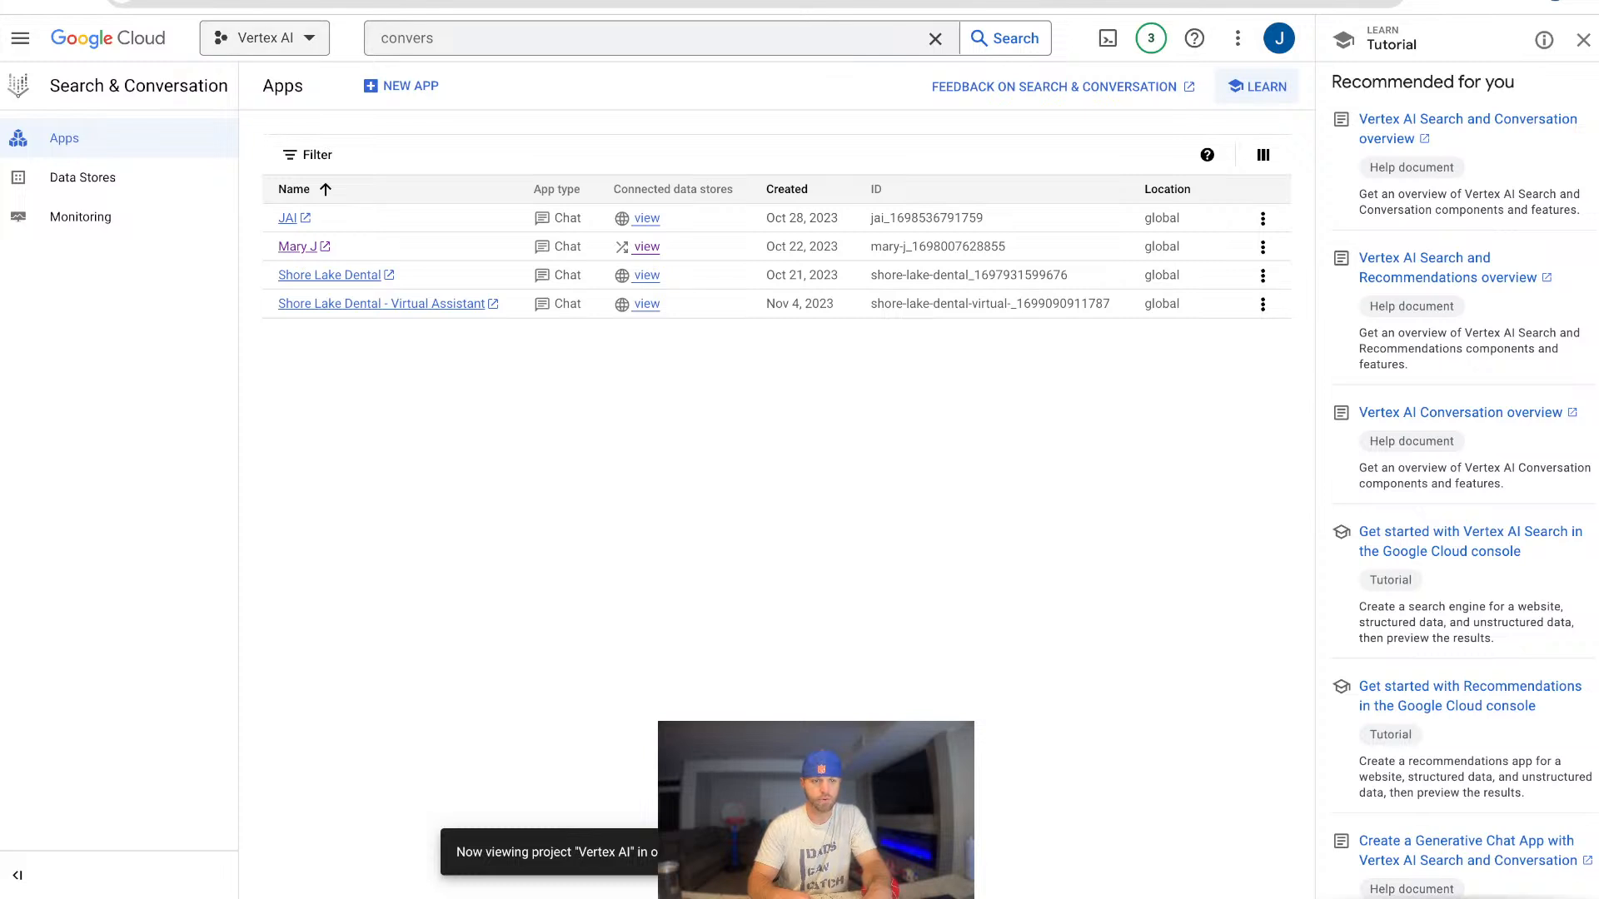
Switch the Google Cloud Search & Conversation console to the thataidude project.
left_click(265, 37)
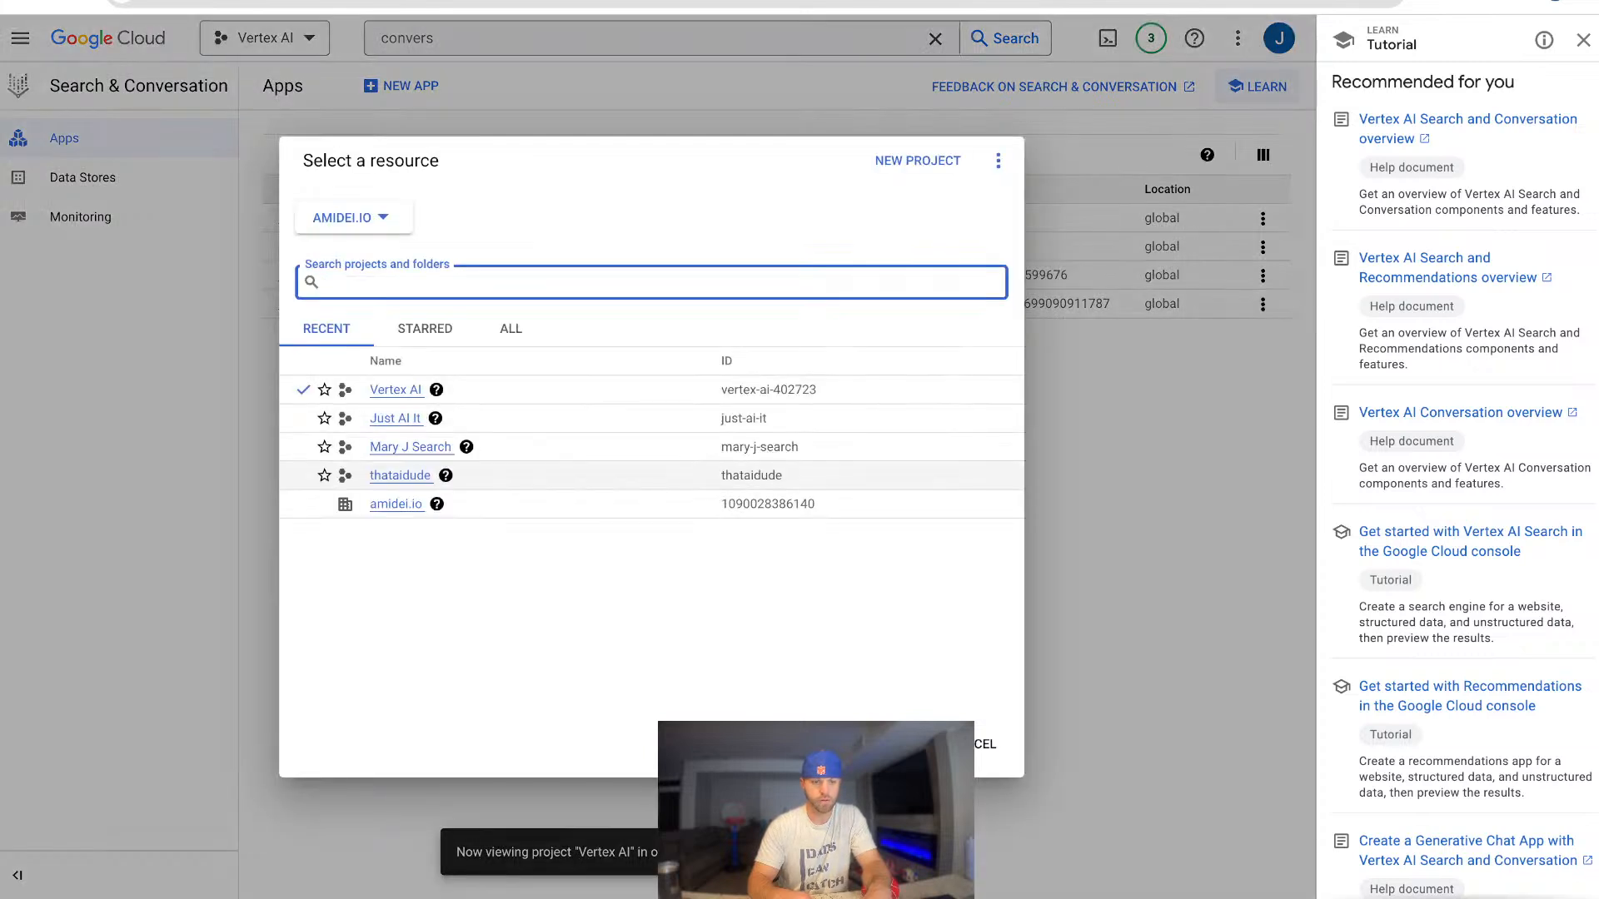
left_click(400, 476)
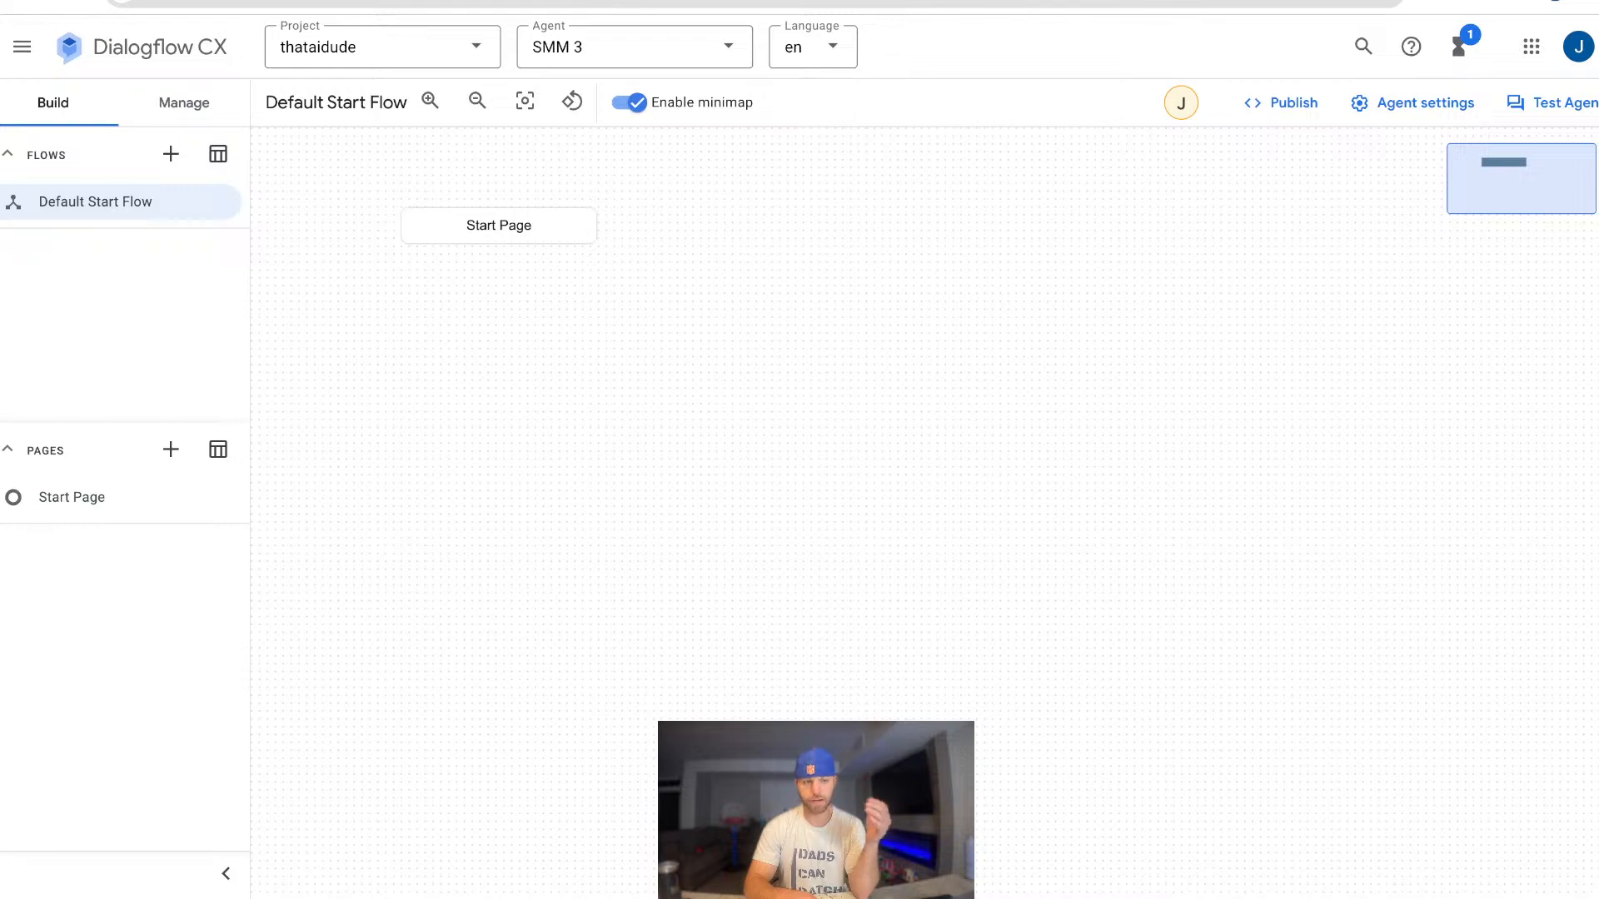
Create a new intent in the SMM 3 Dialogflow CX agent with the display name "math".
left_click(184, 102)
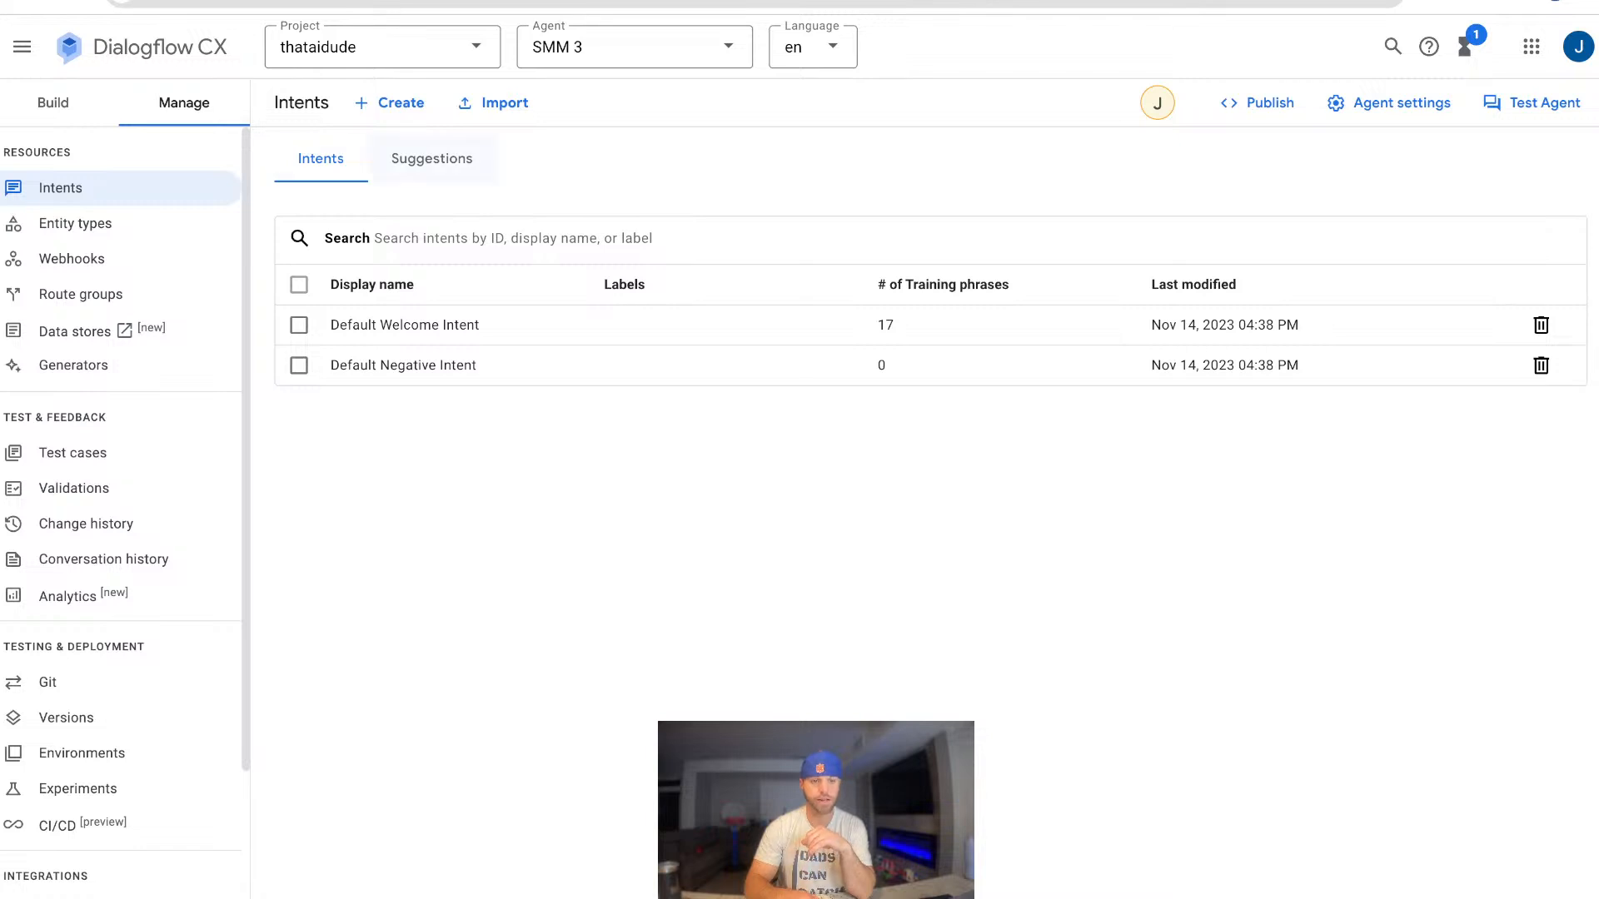
left_click(389, 102)
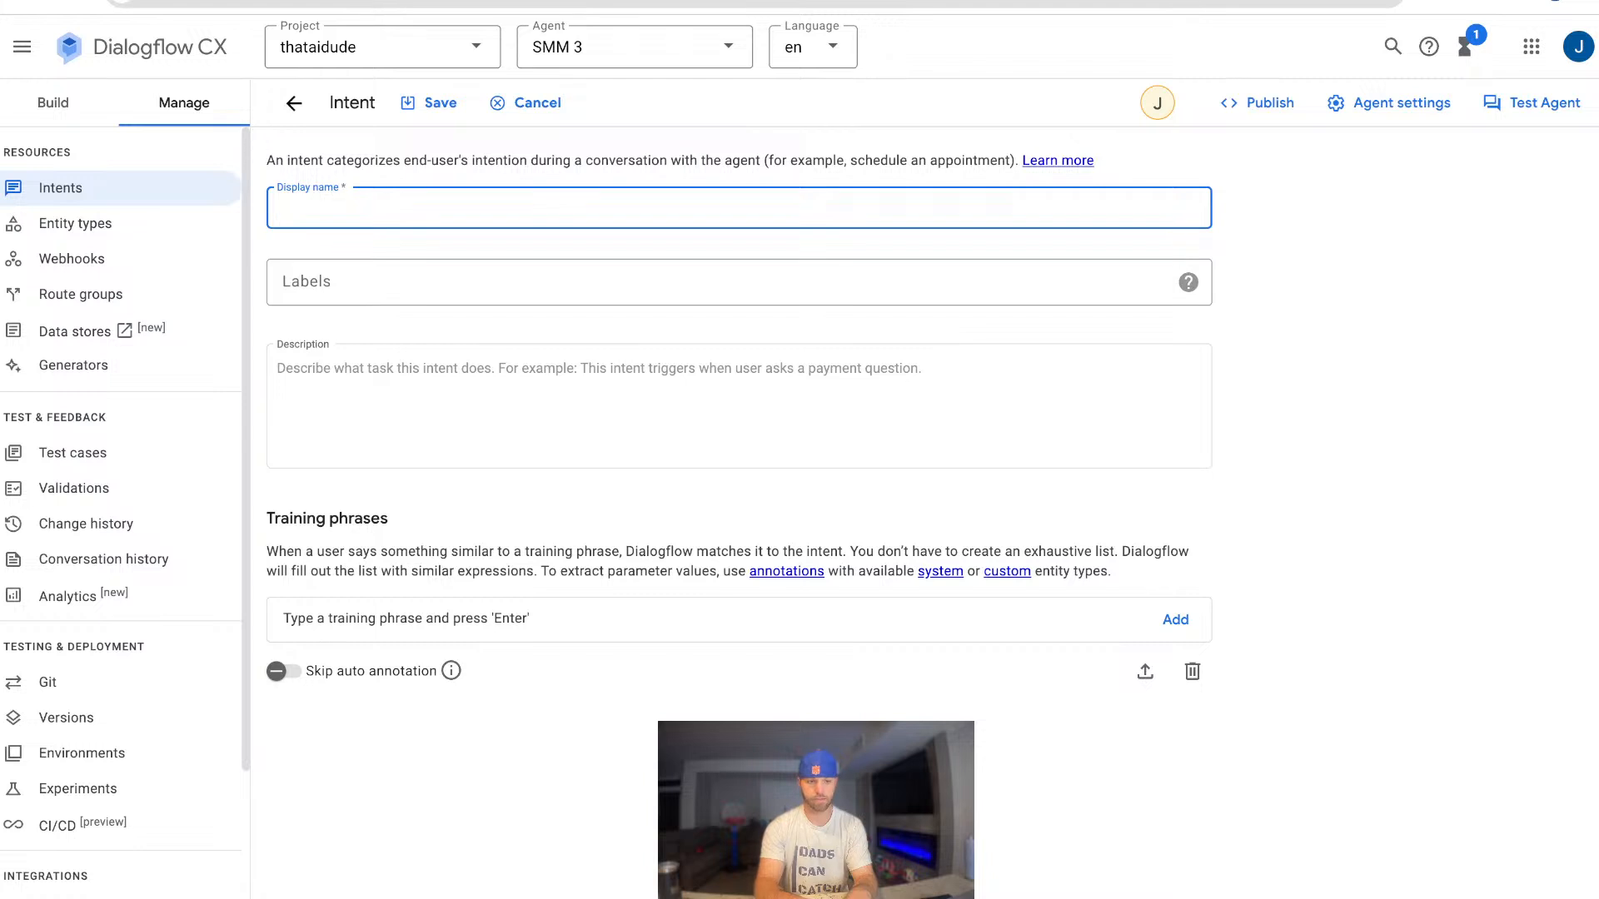
type("Mat")
key("BackSpace")
key("BackSpace")
key("BackSpace")
type("math")
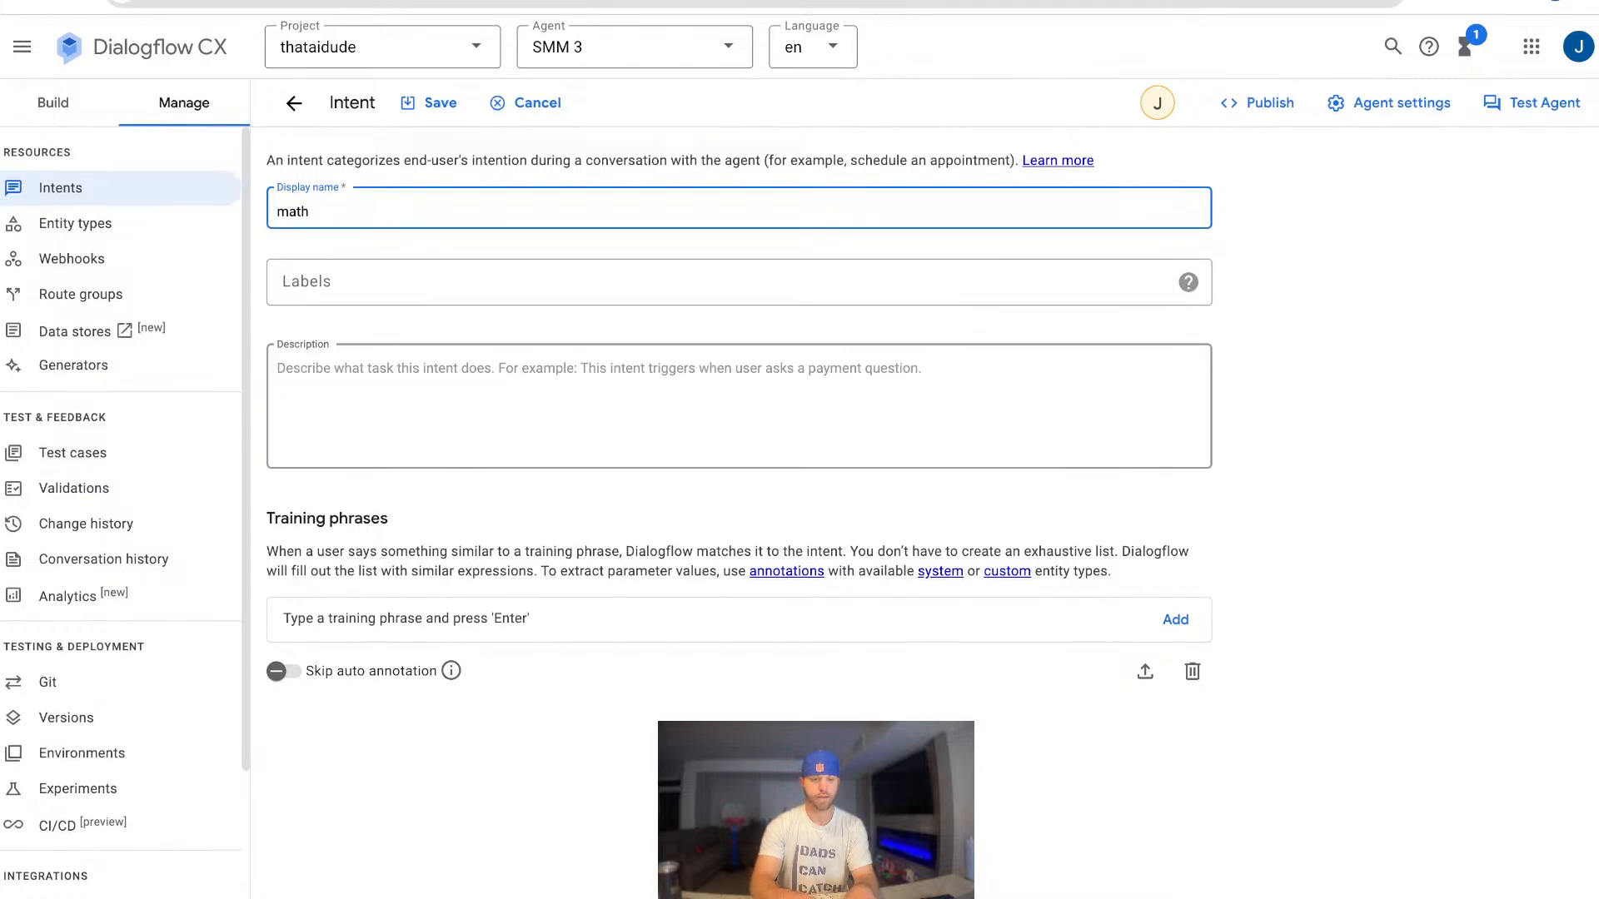
Enter the math intent's description as "this intent triggers when users ask about math or a math question".
left_click(400, 383)
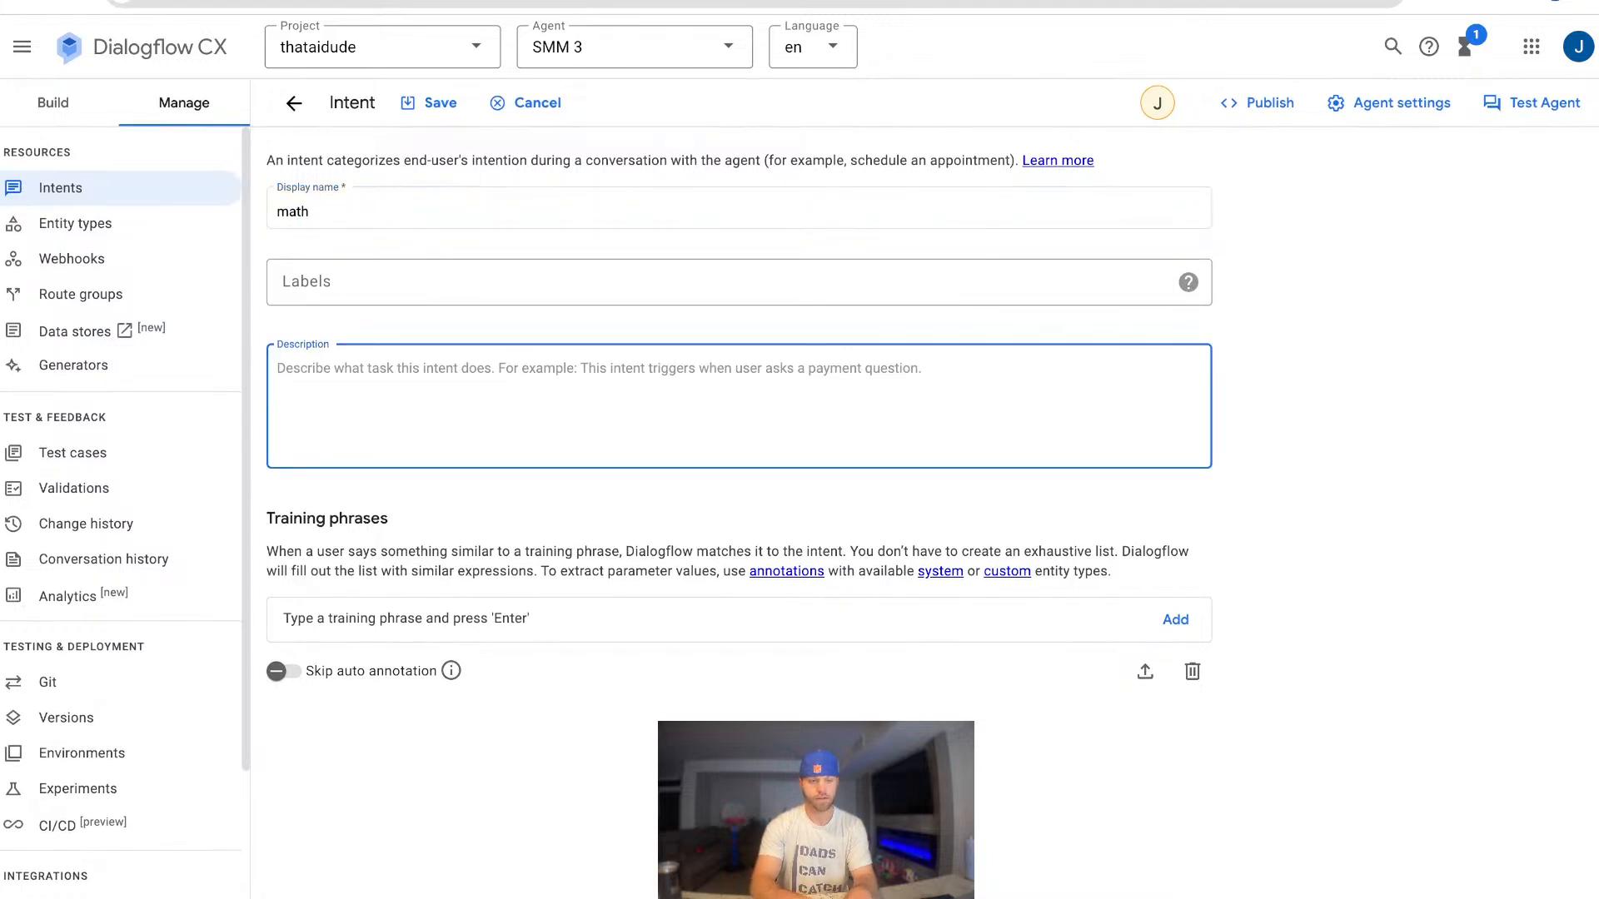
type("this ")
type("u")
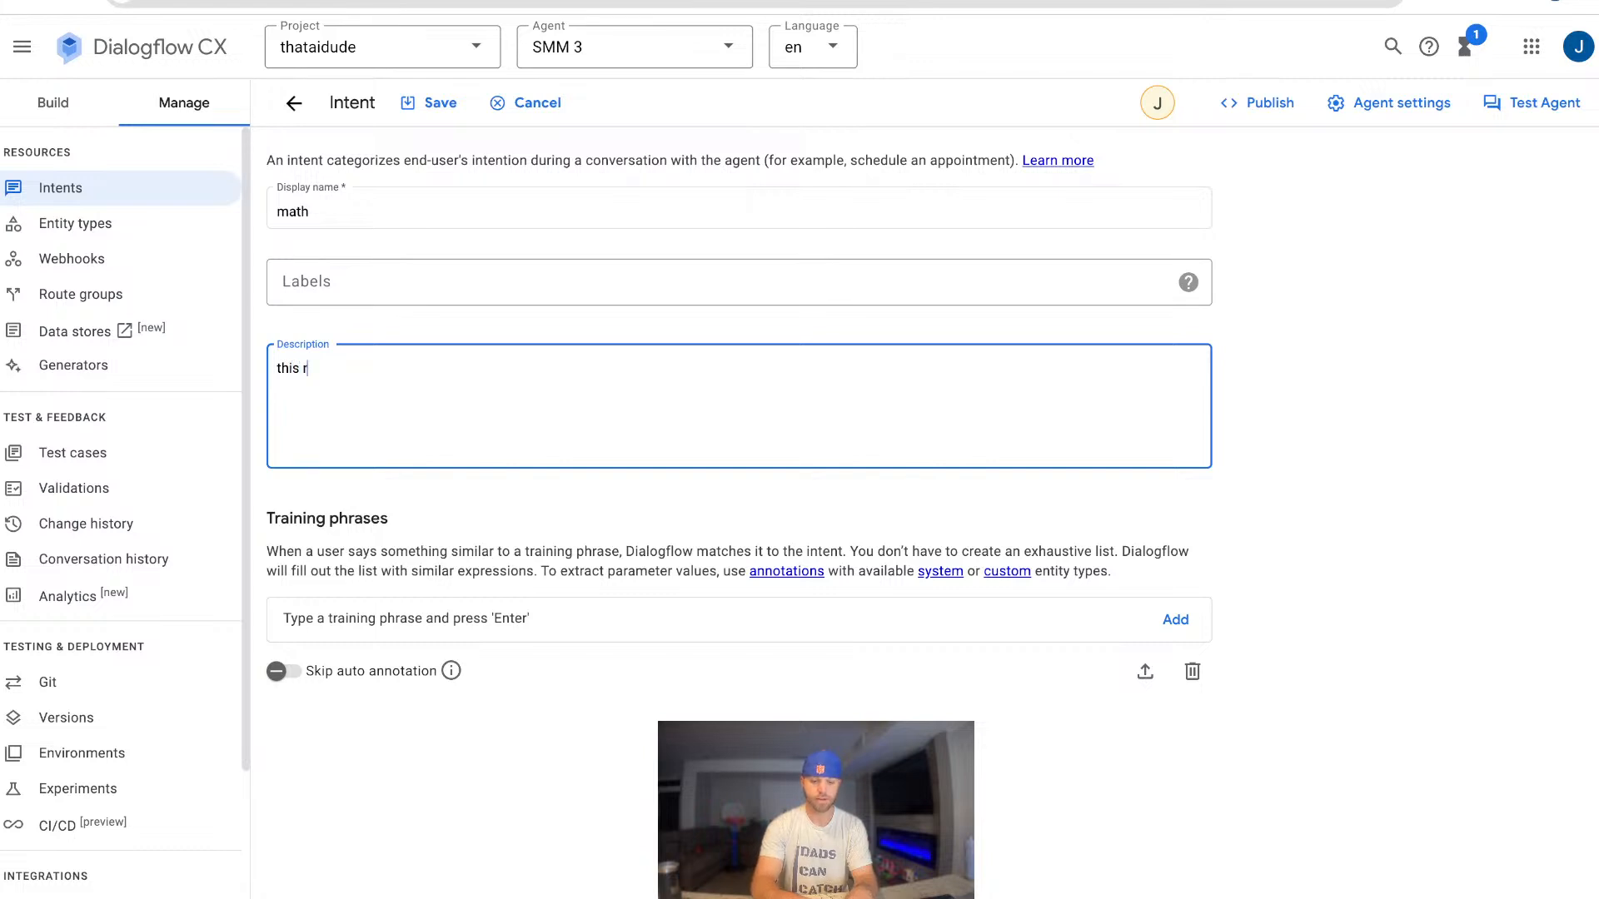
key("BackSpace")
type("intent triggers when ")
type("us")
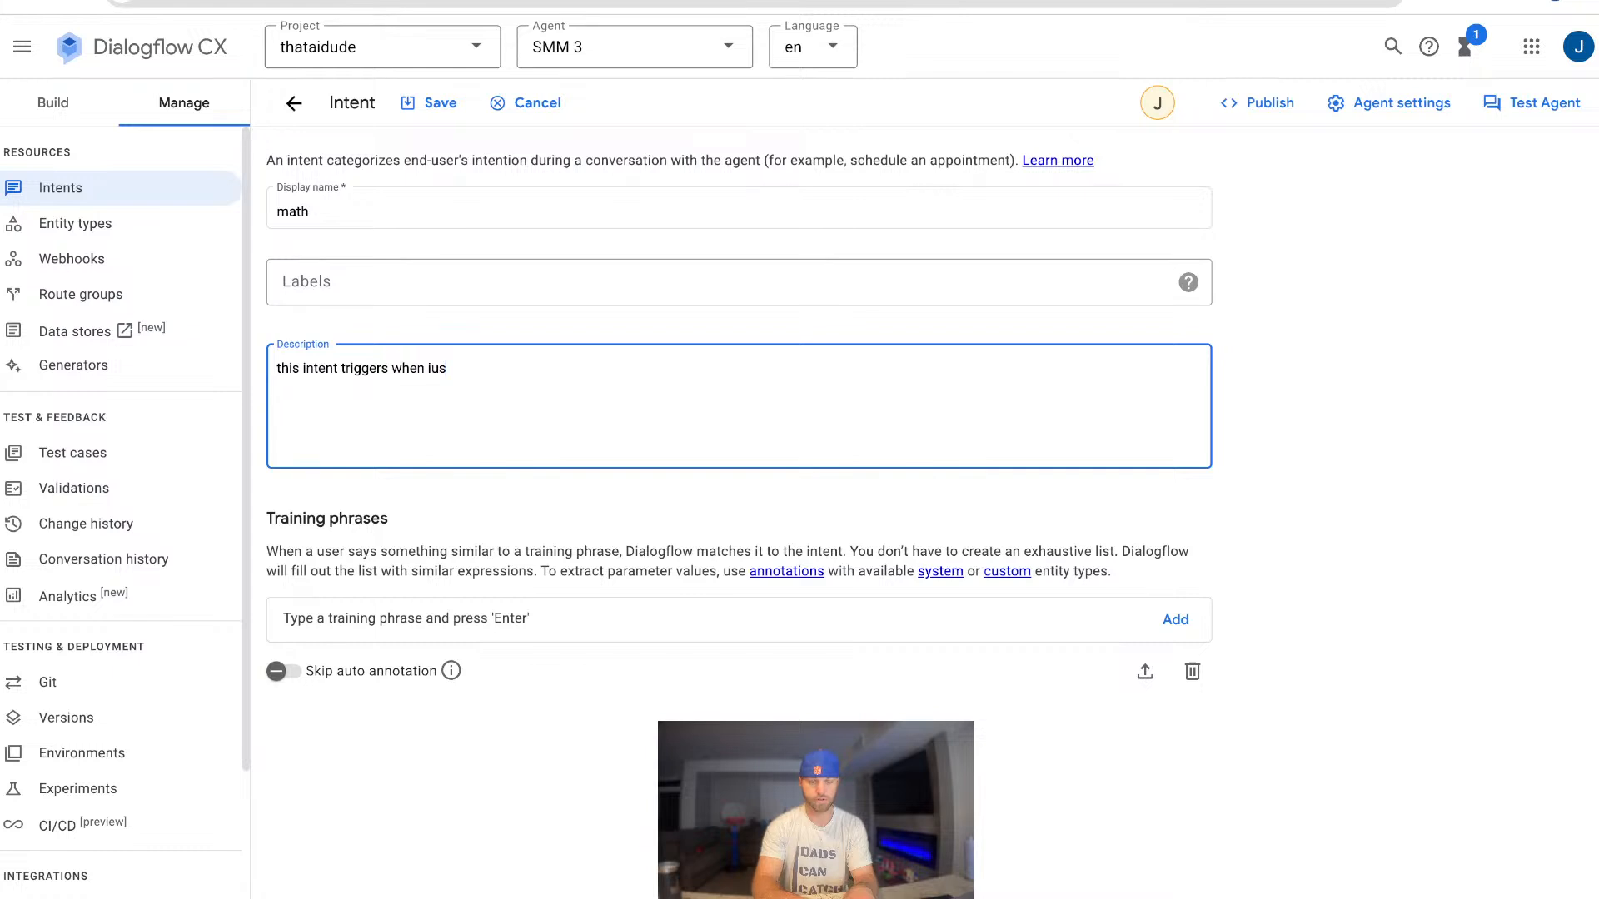
key("BackSpace")
key("BackSpace")
type("users ask about math ")
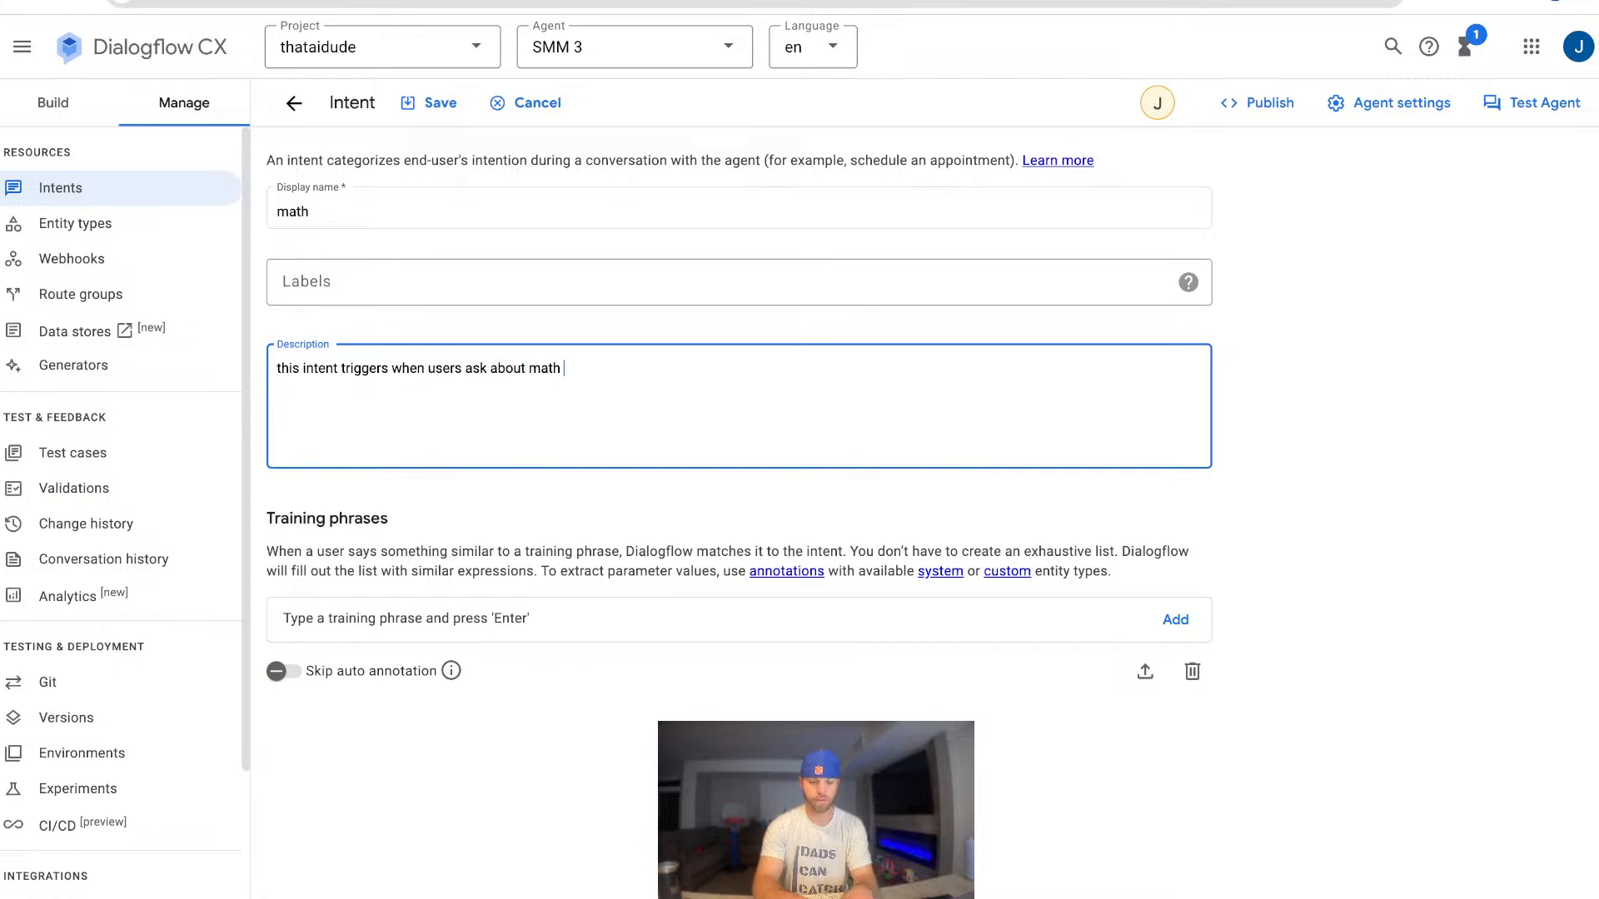
type("or a math question")
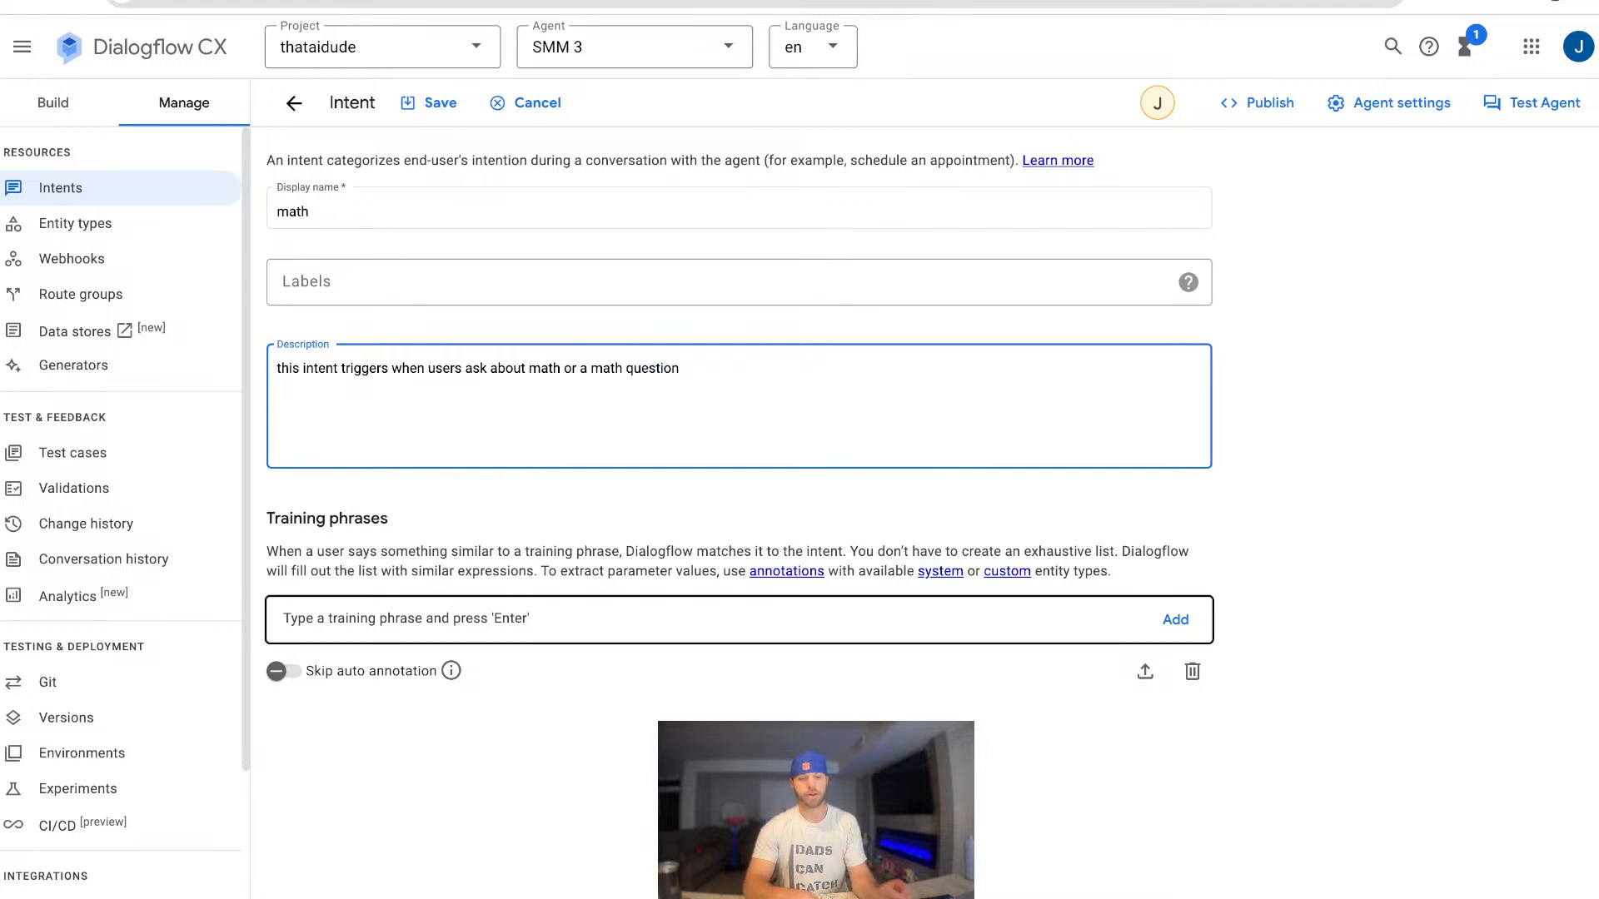
Add the training phrases "math", "learn math" and "addition" to the math intent.
left_click(582, 620)
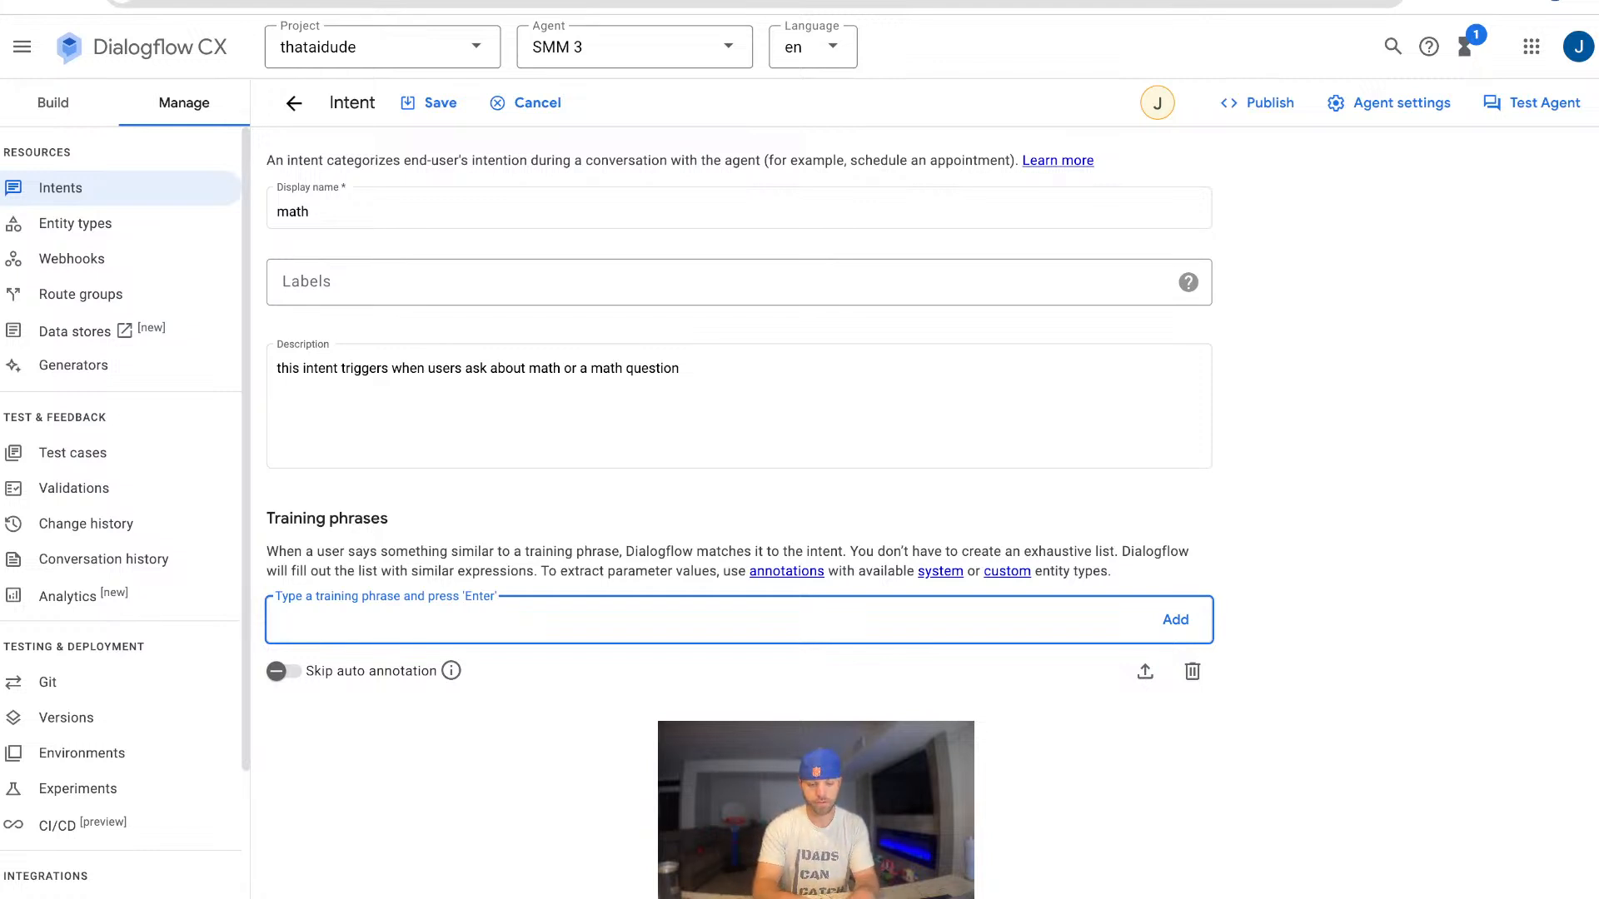
type("math")
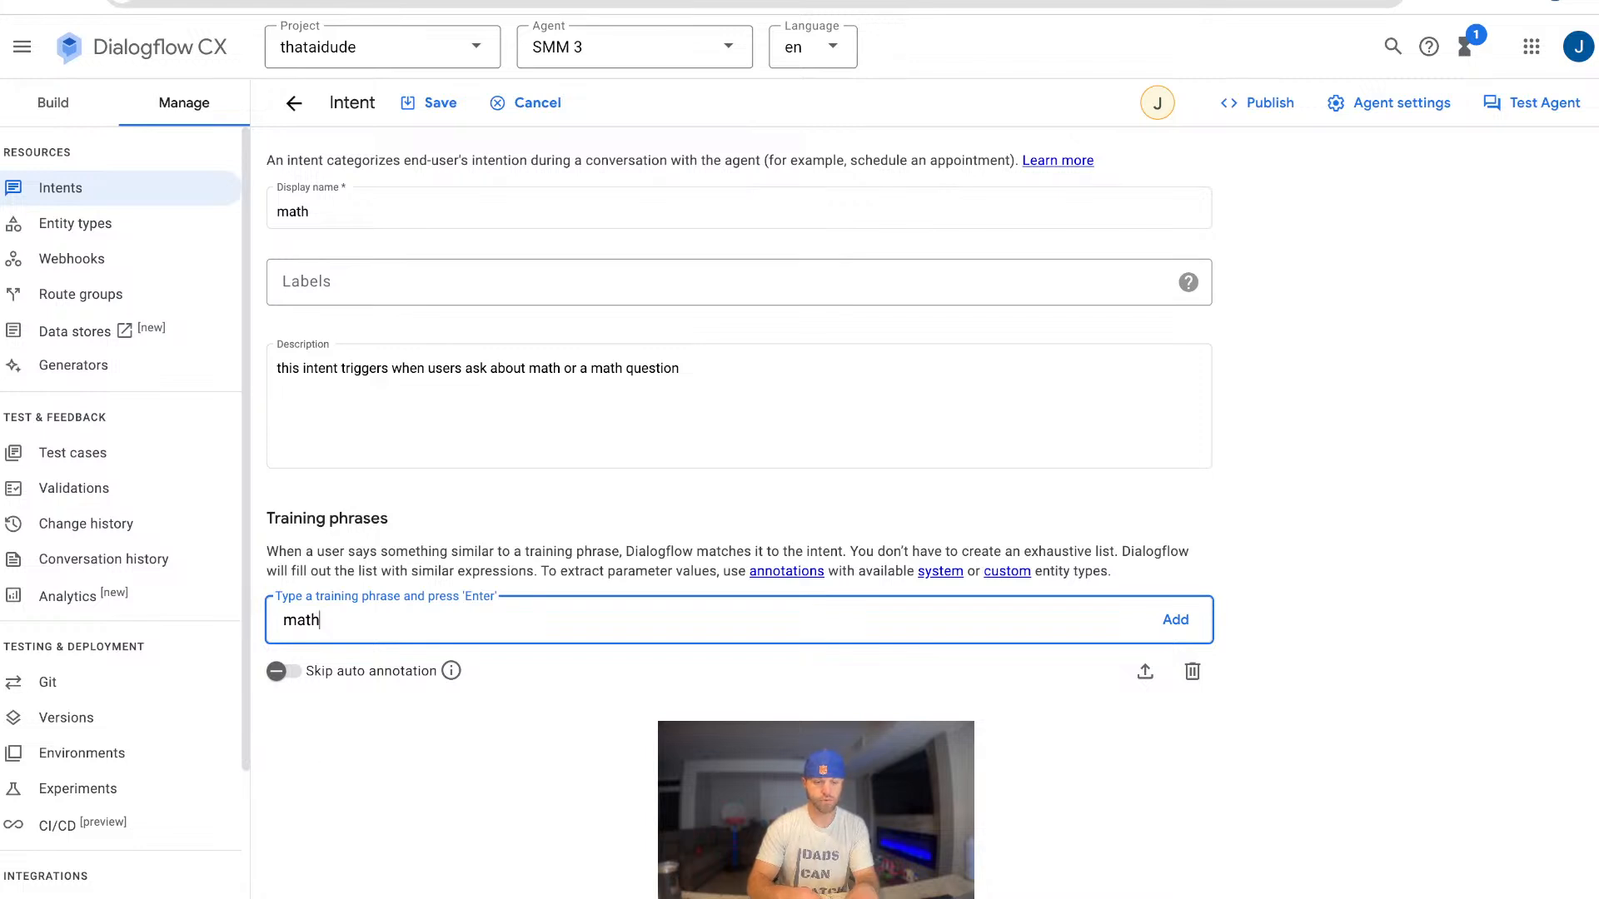
key("Return")
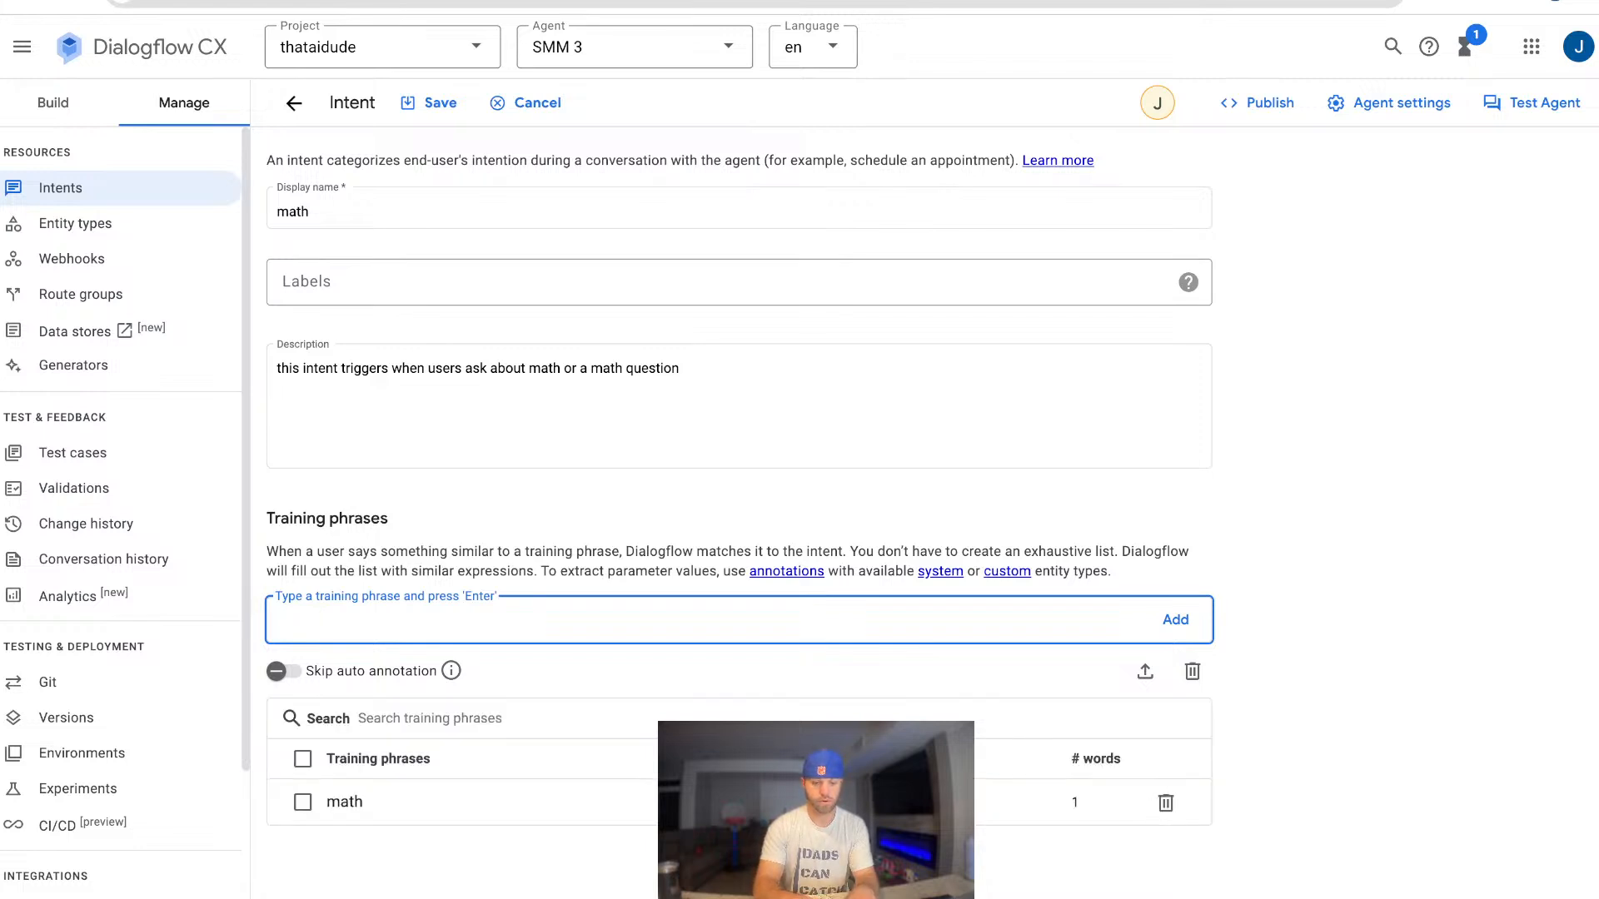
type("learn math")
key("Return")
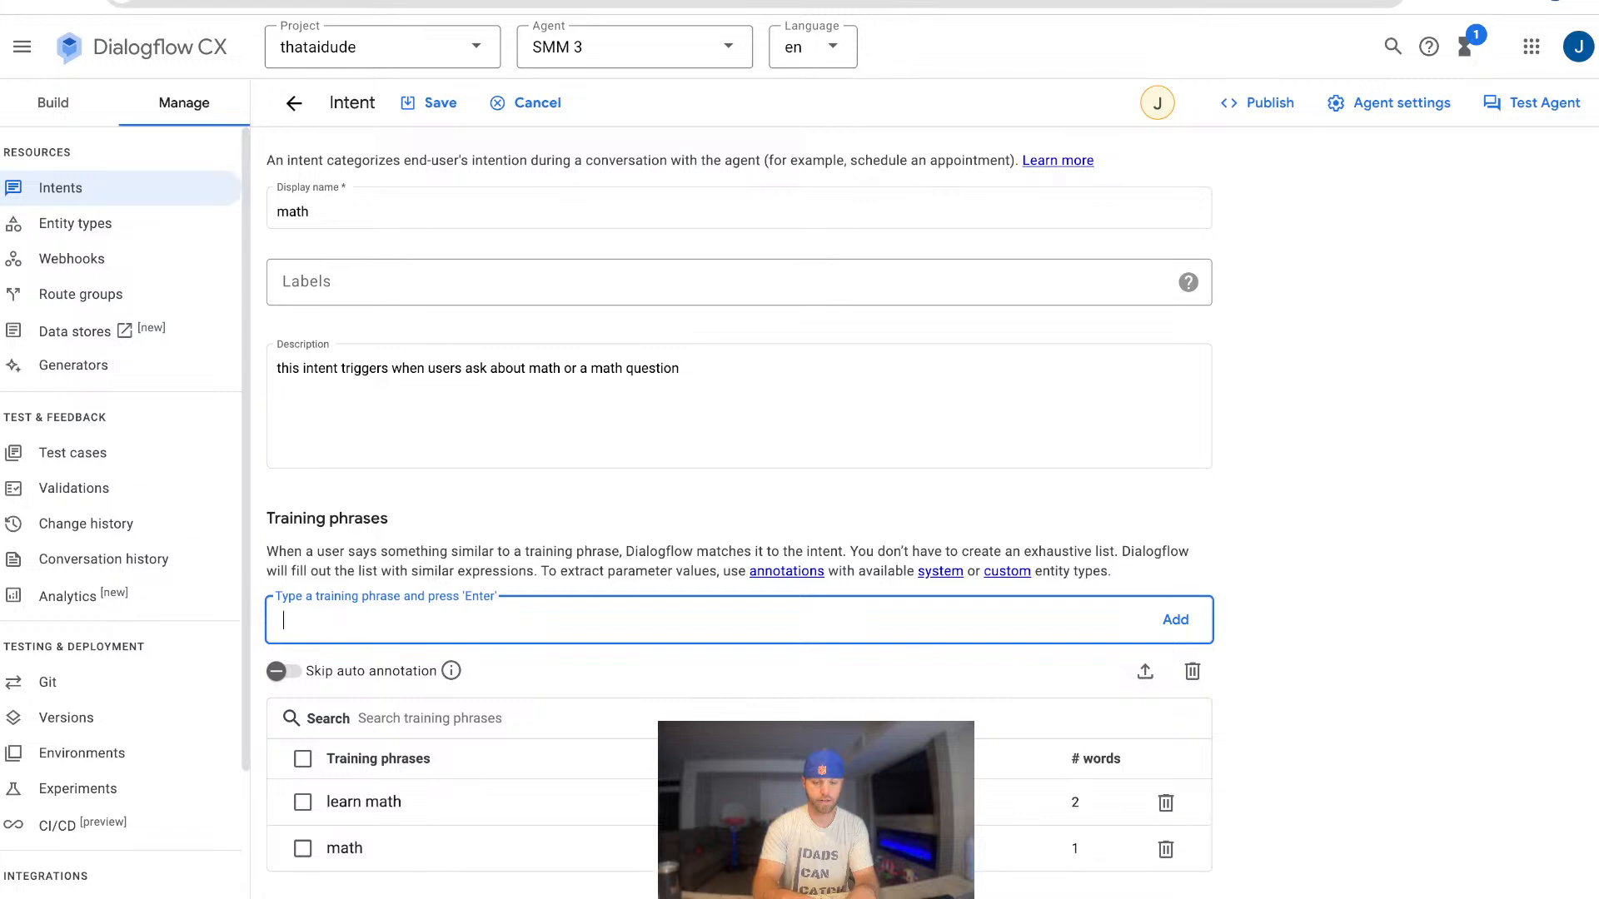
type("addition")
key("Return")
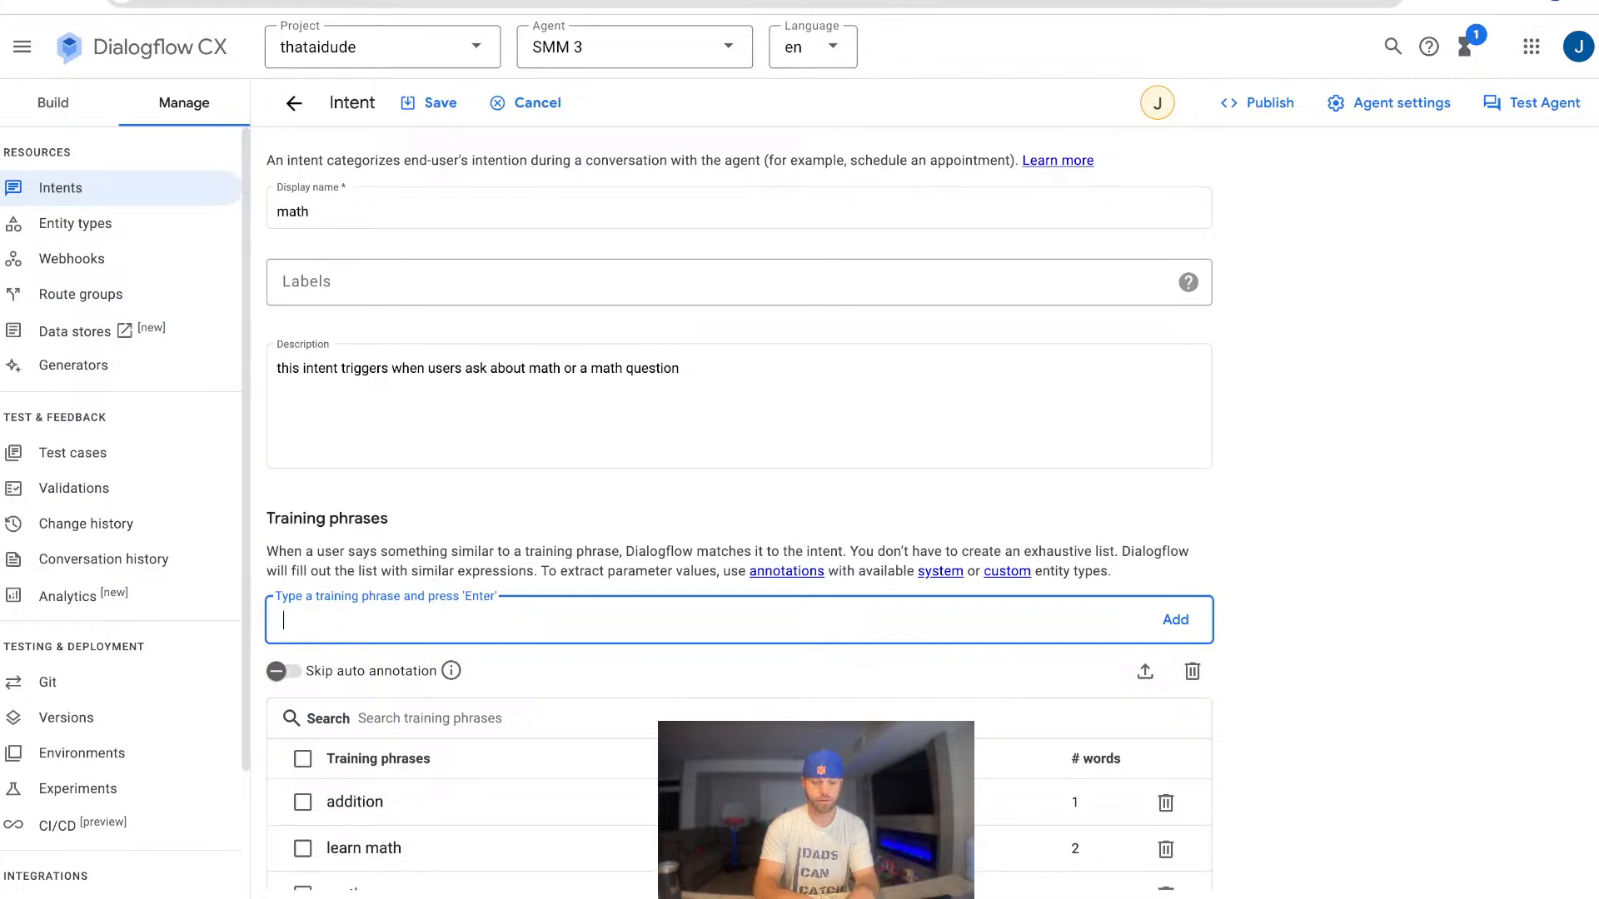
Add a training phrase for subtraction to the math intent and correct its spelling to "subtraction".
type("subtratcion")
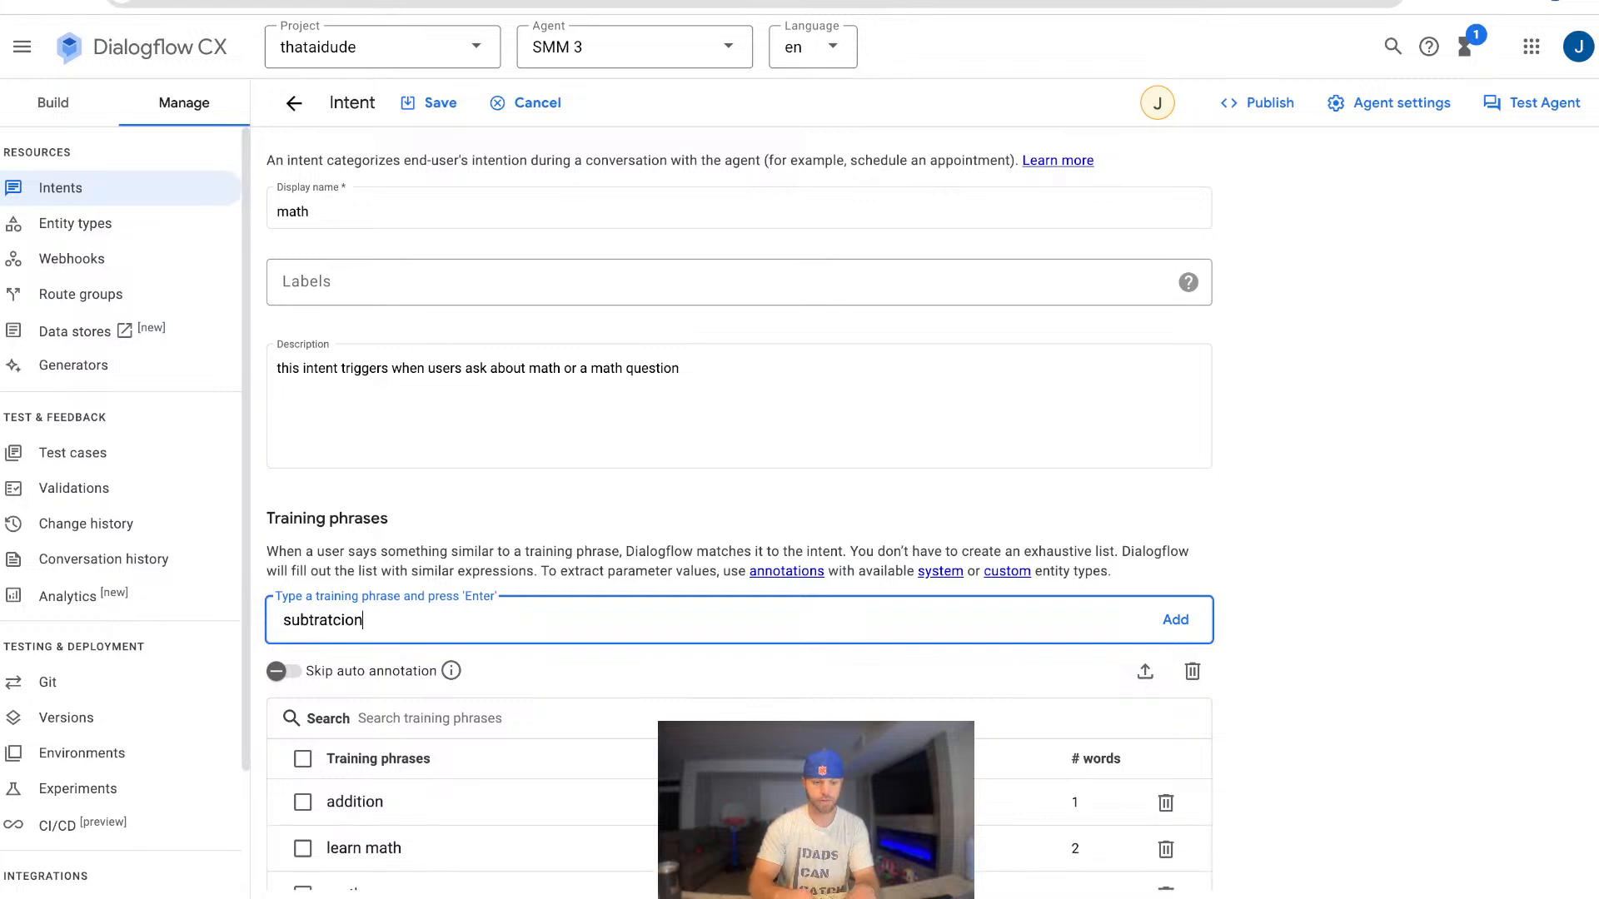
key("Return")
scroll(738, 517, "down", 2)
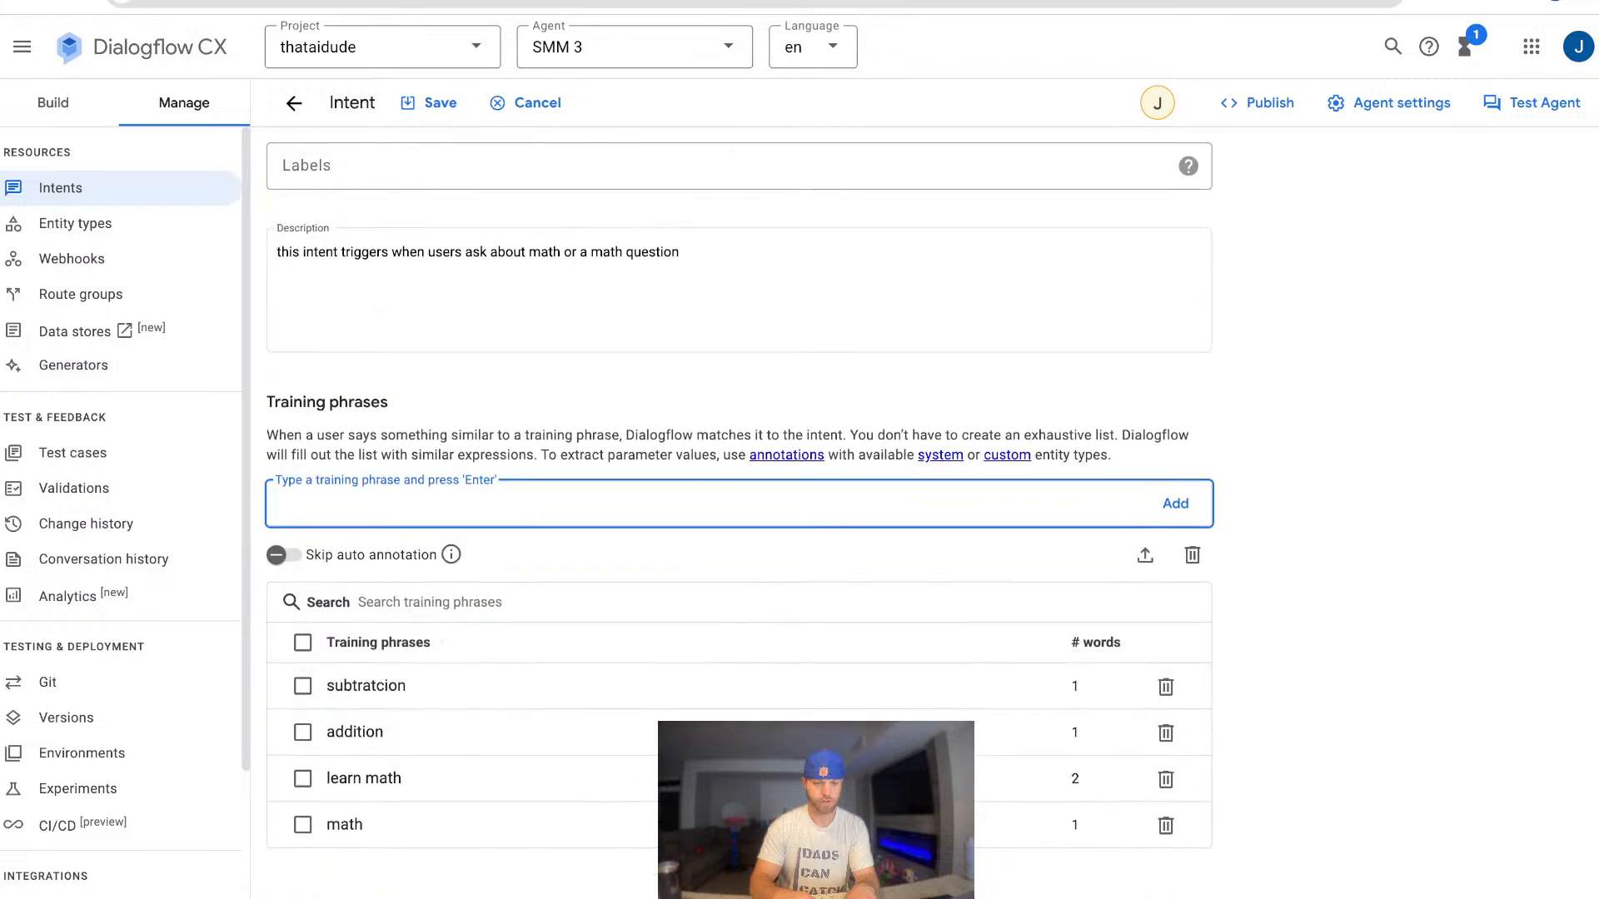
left_click(383, 686)
key("BackSpace")
key("BackSpace")
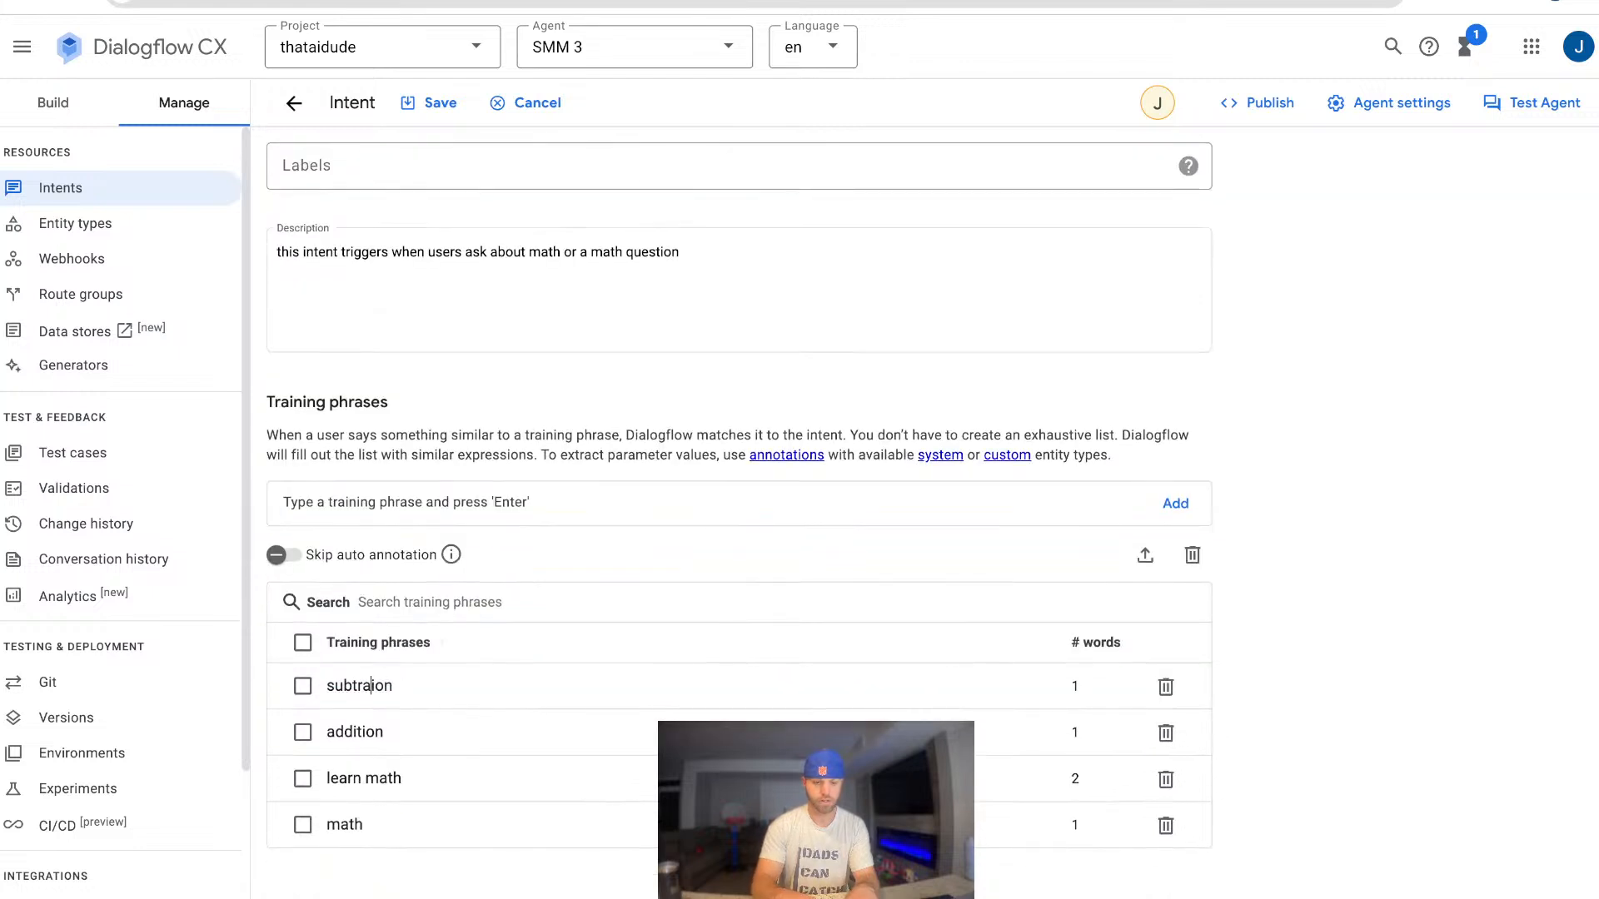
type("ct")
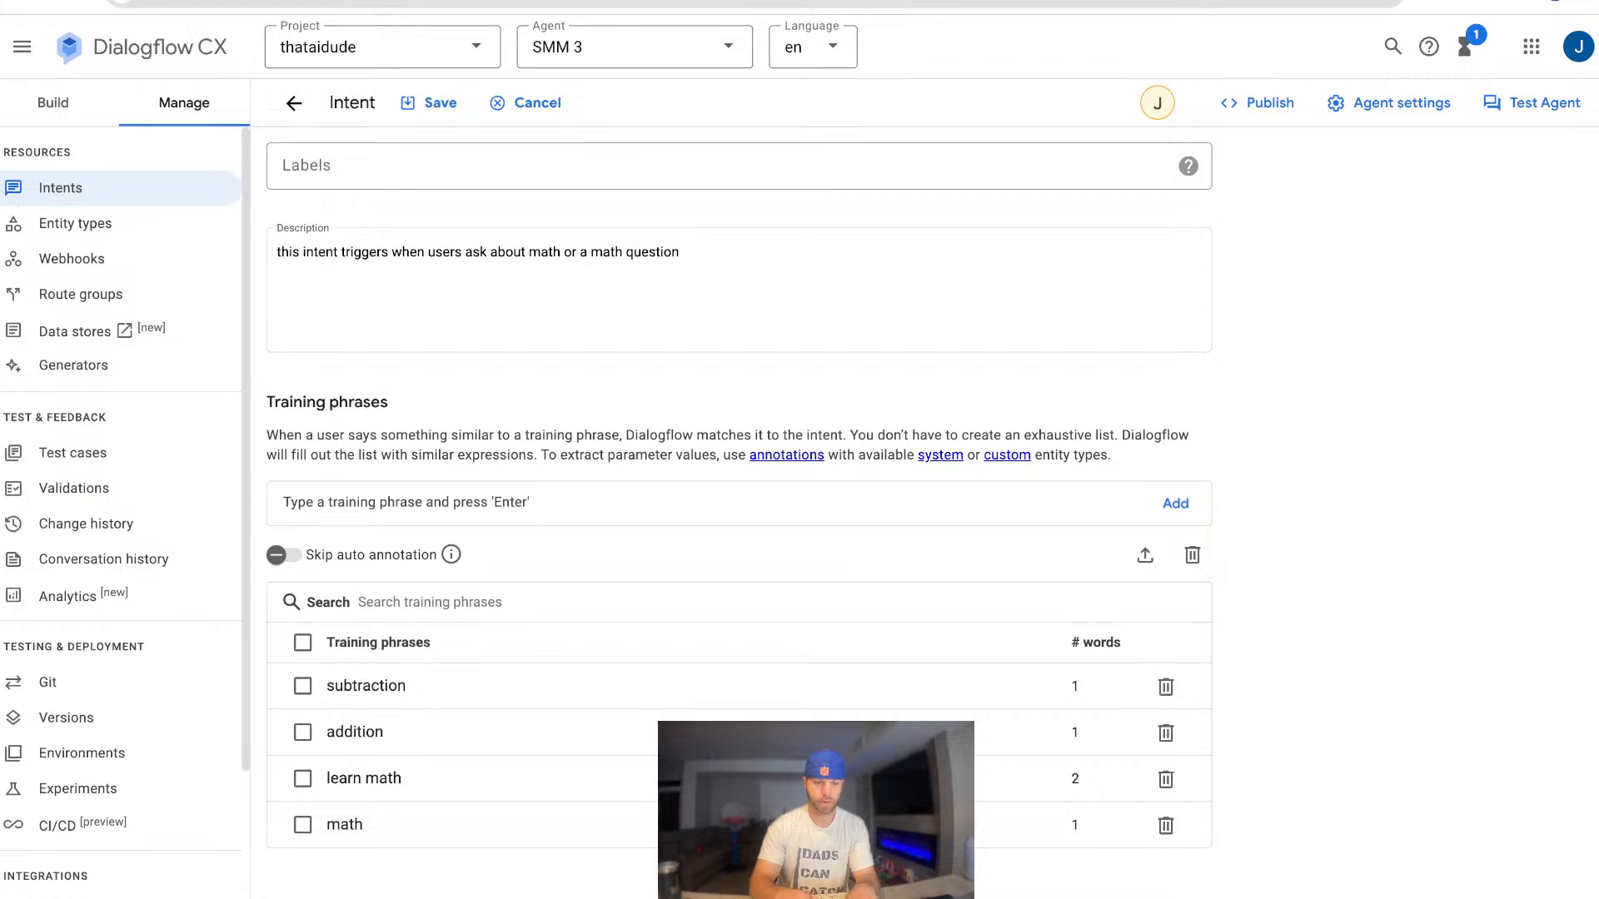
Add the training phrases "multiplication" and "divison" to the math intent.
left_click(383, 503)
type("mul")
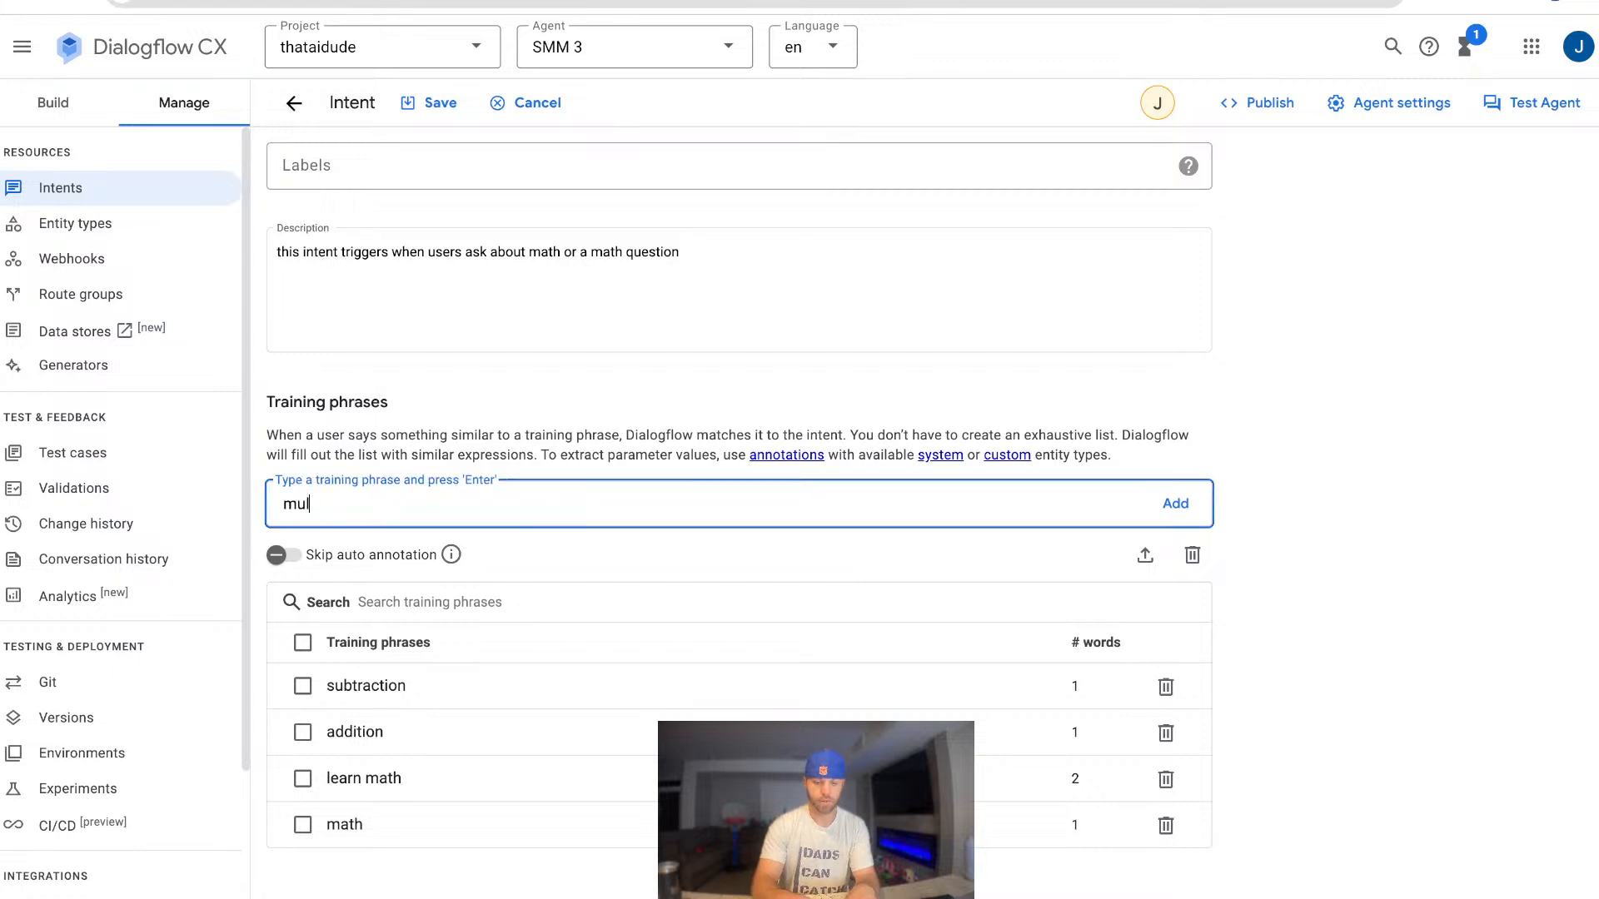
type("tilp")
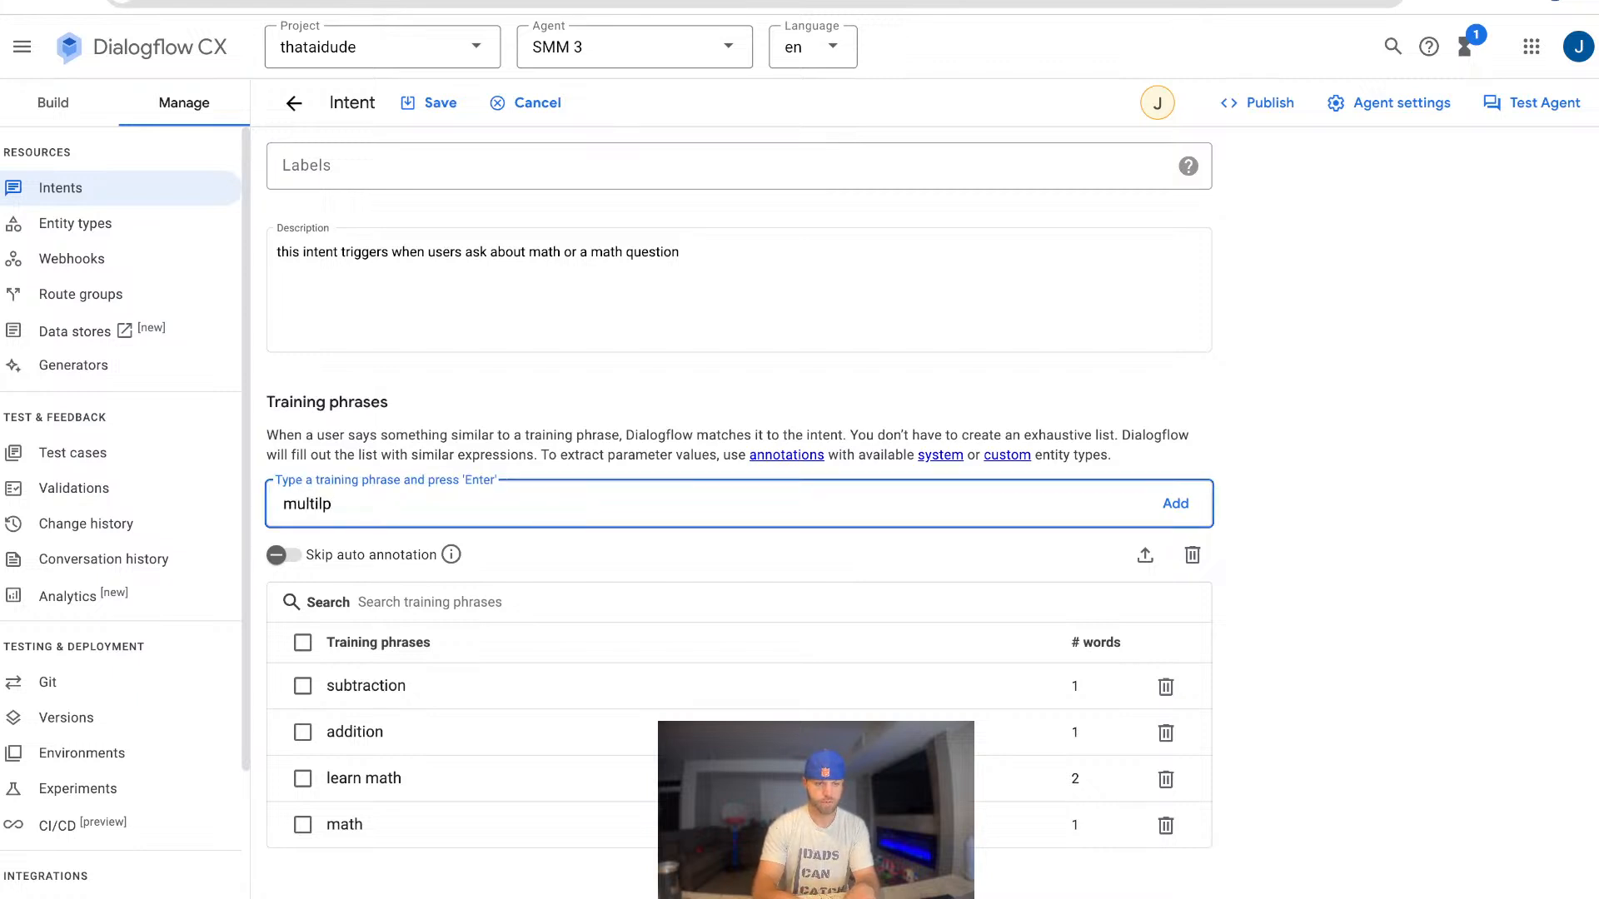
key("BackSpace")
key("BackSpace")
type("plication")
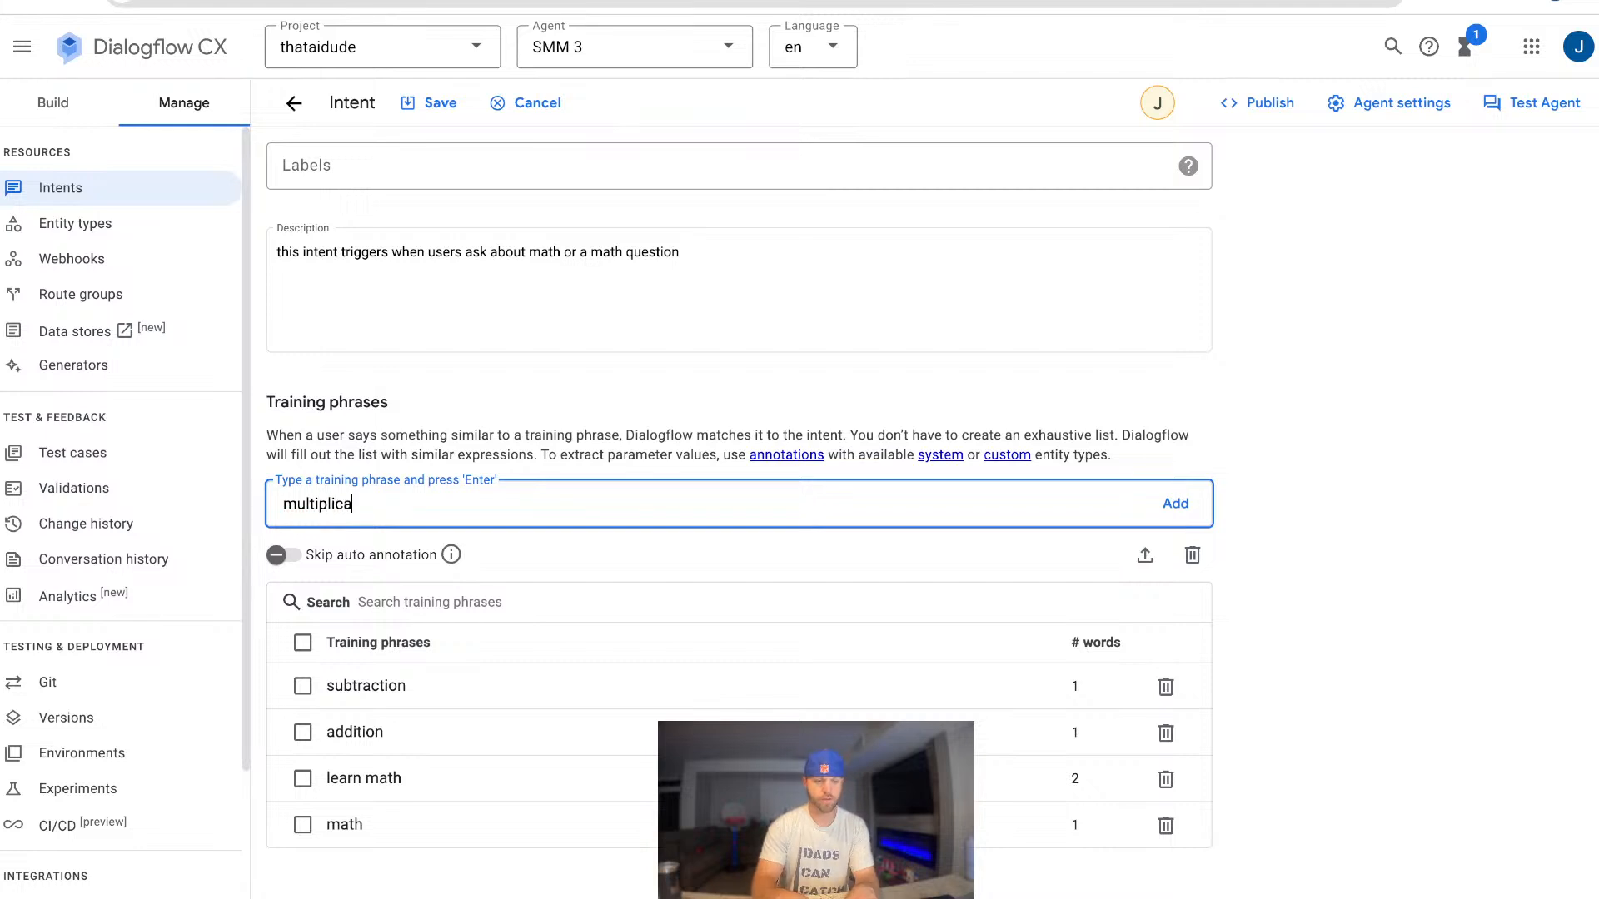
key("Return")
type("diviso")
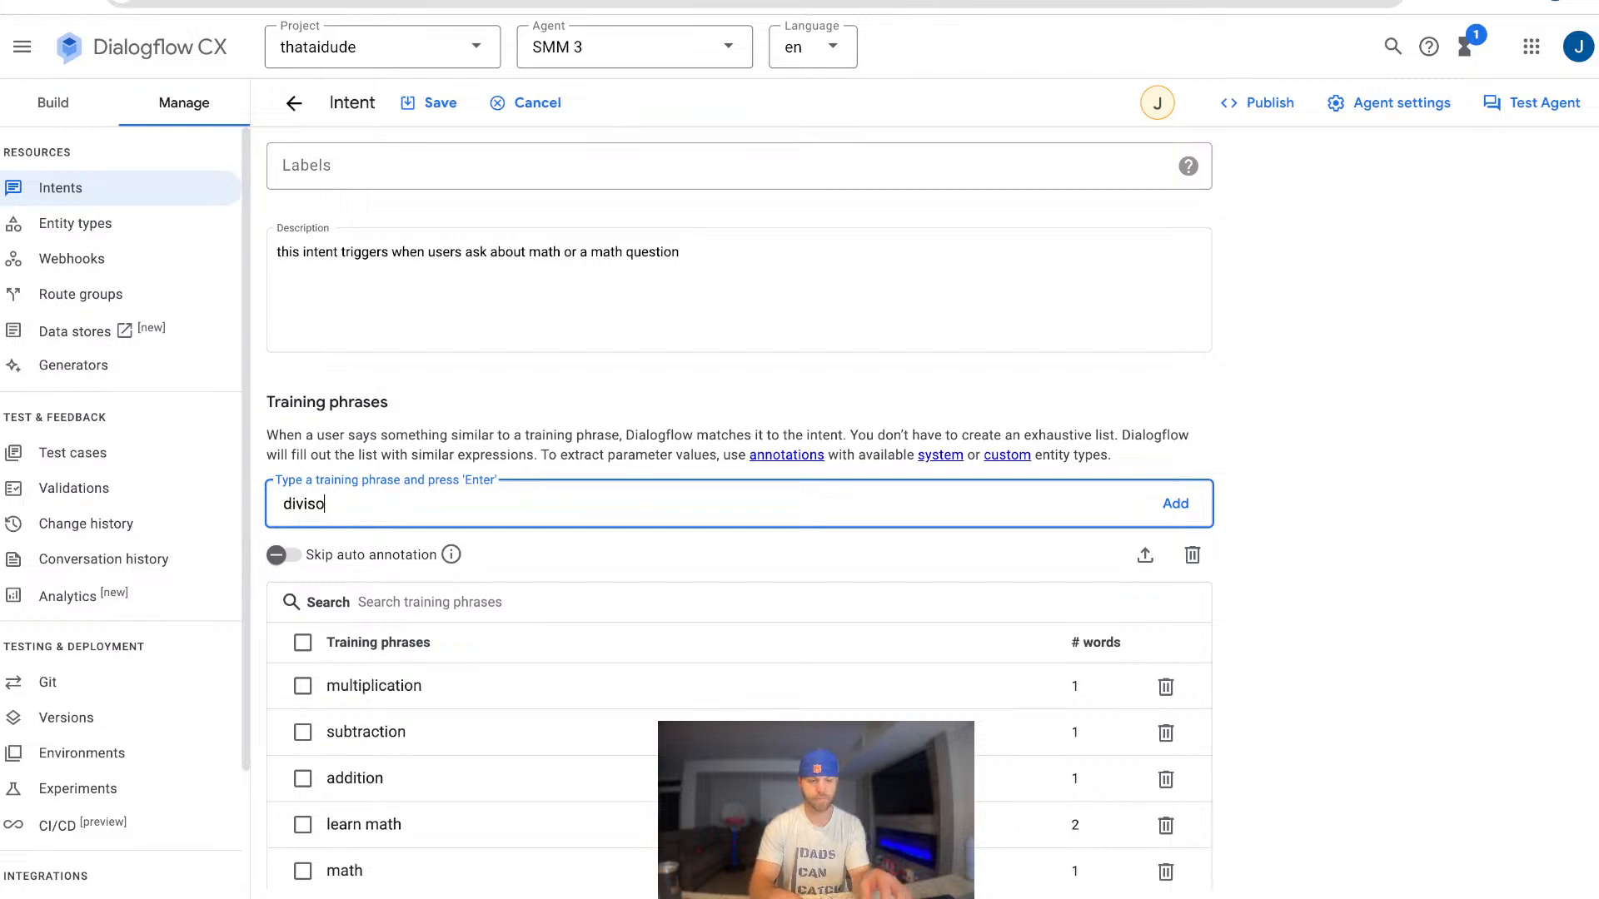
type("n")
key("Return")
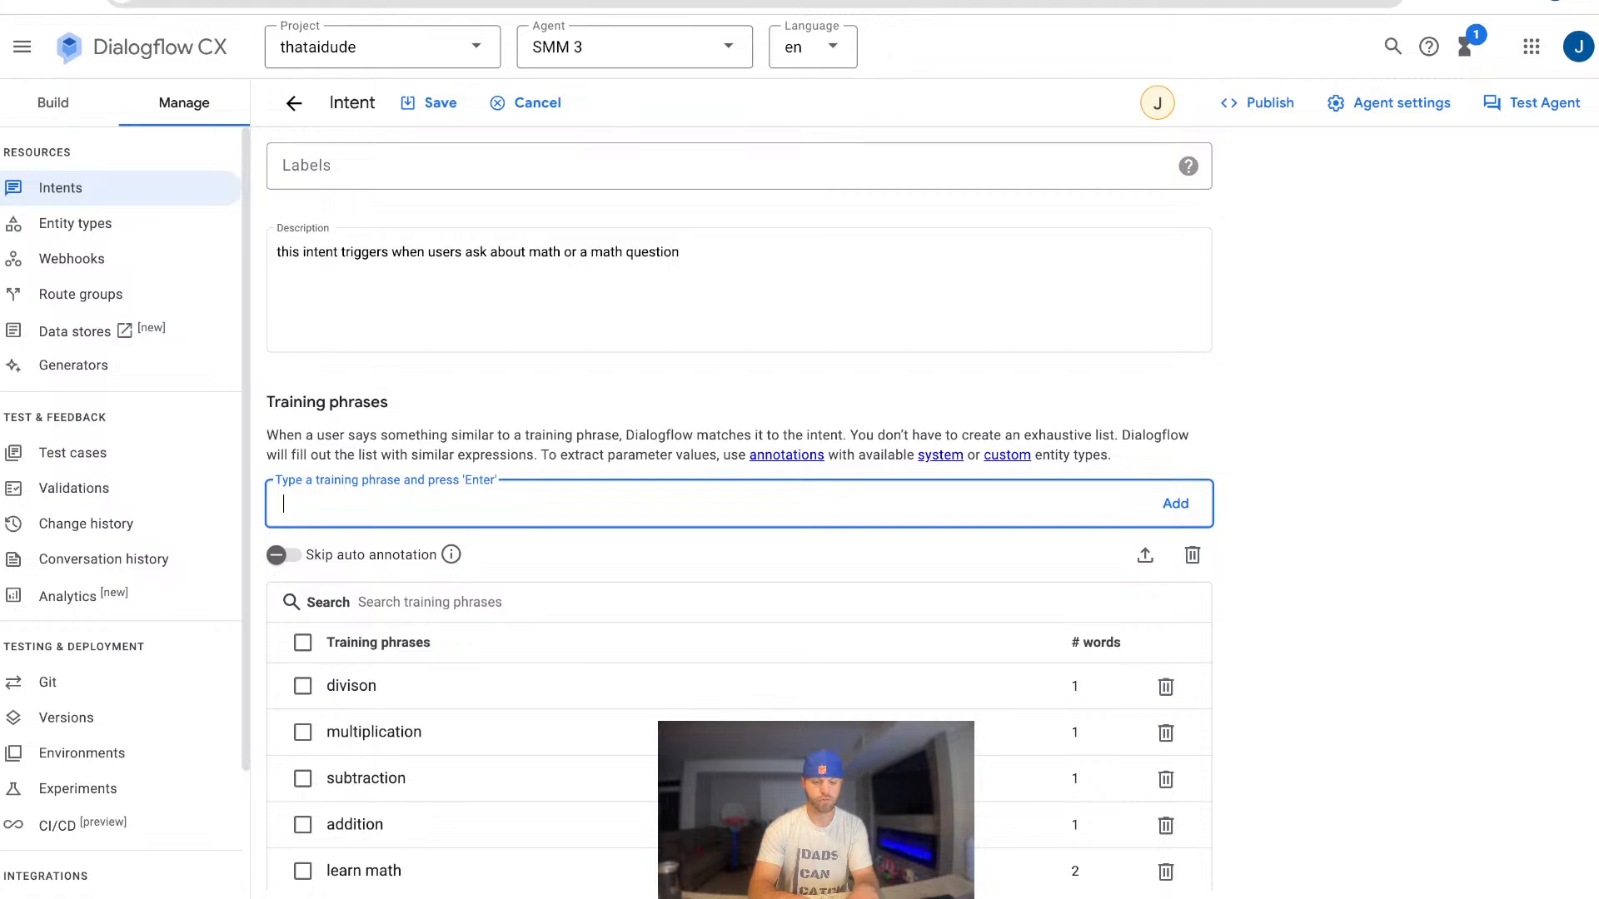
Add the training phrases "lets add" and "teach me math", and save the math intent.
type("2")
key("BackSpace")
type("lets add")
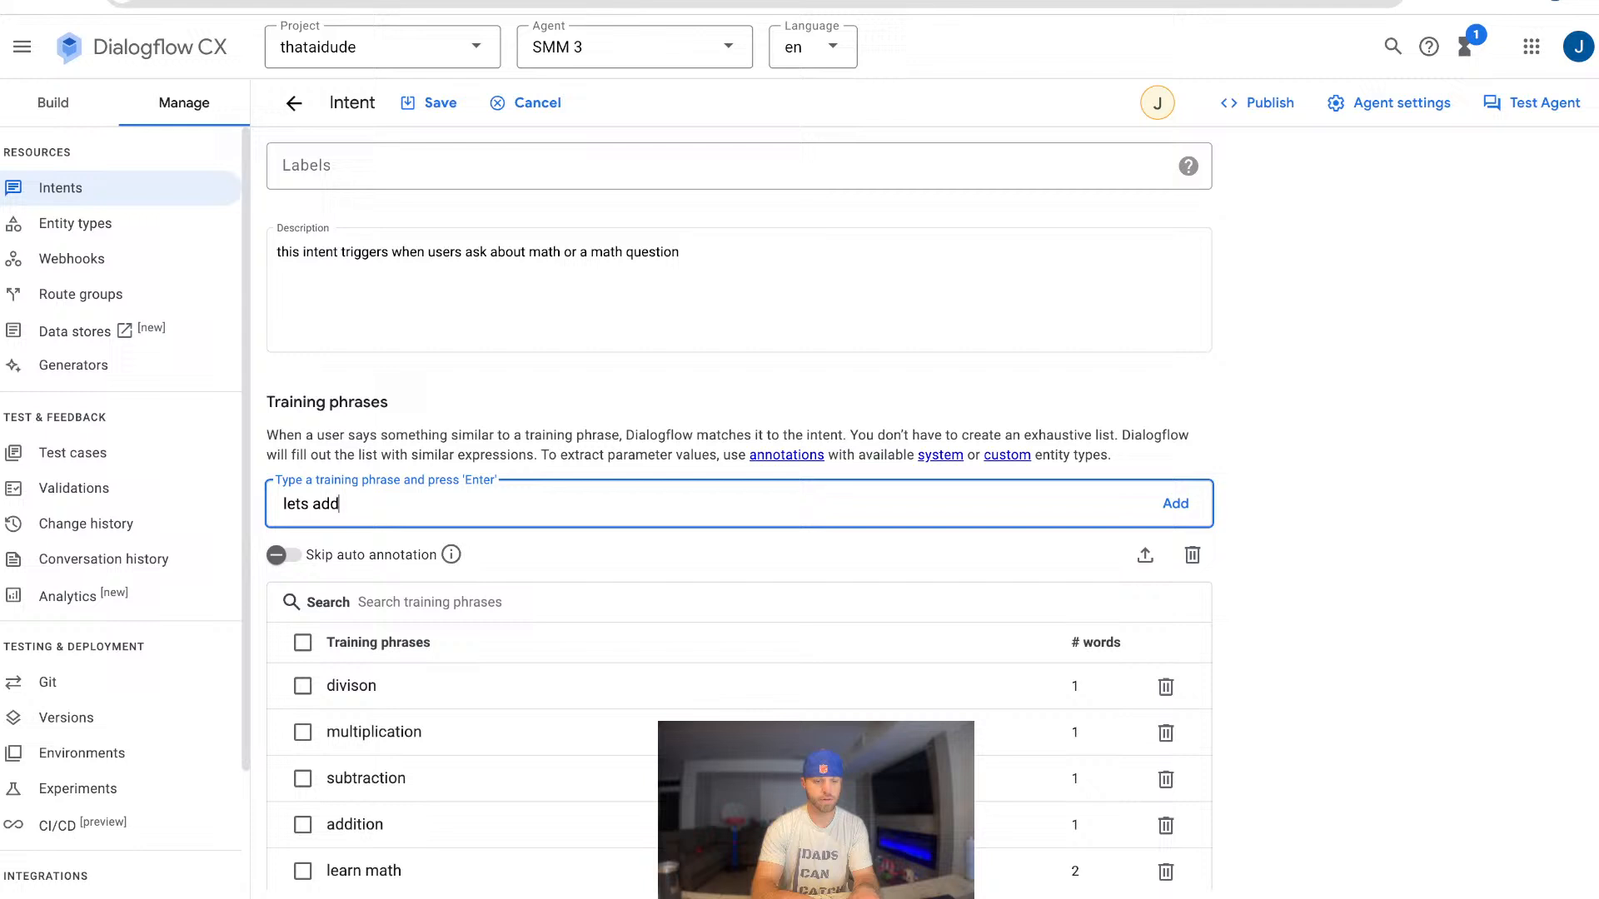
key("Return")
type("teac")
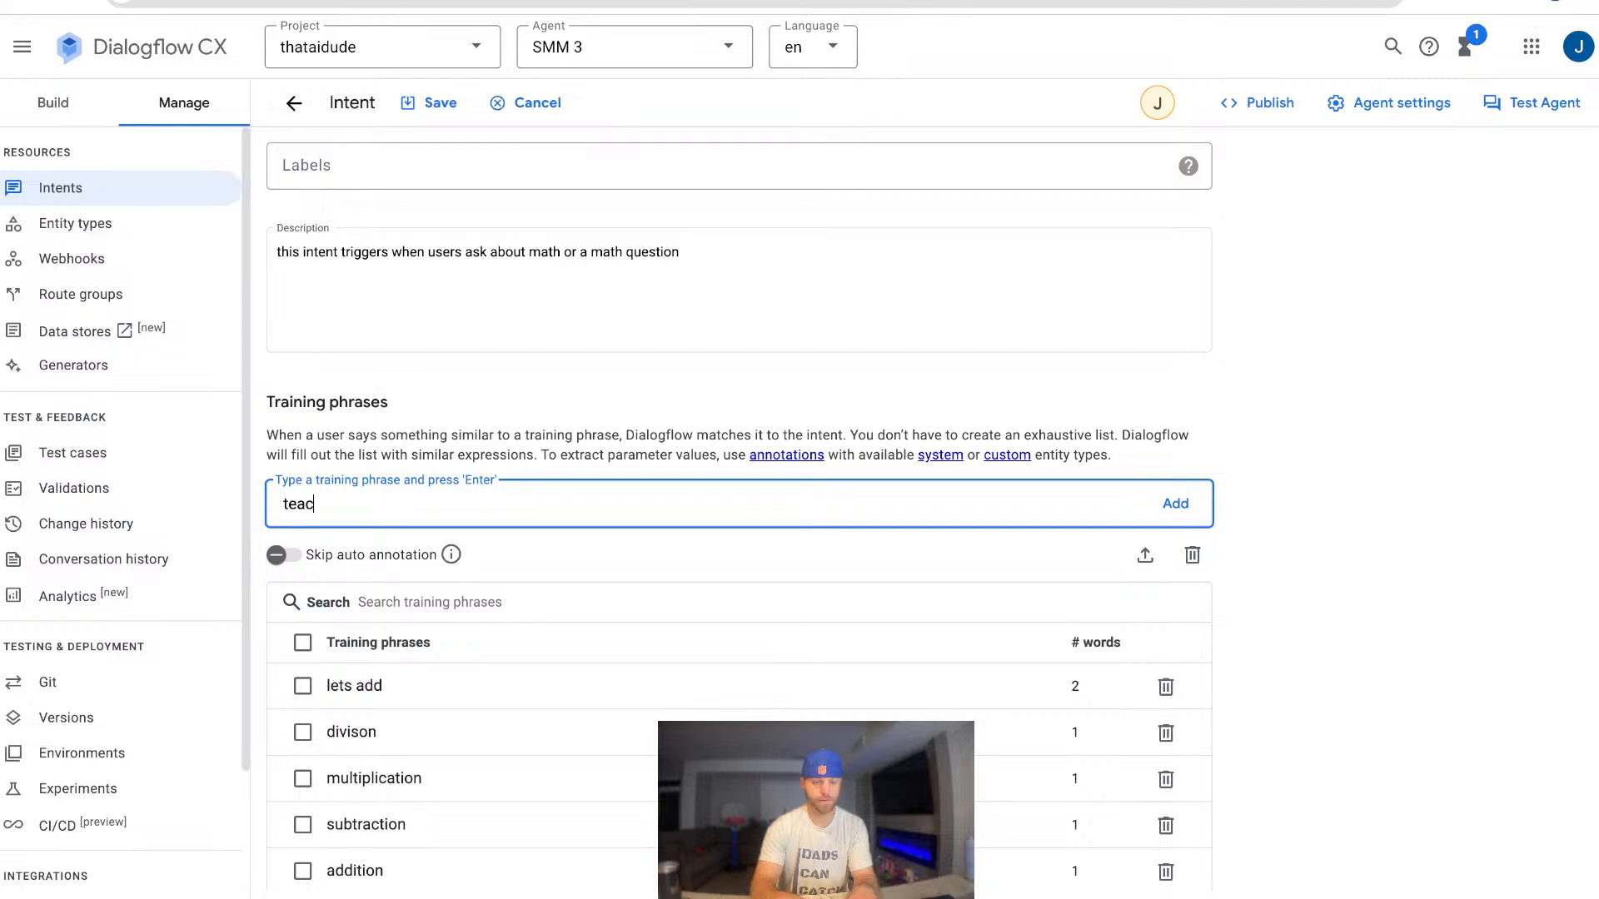
type("h me math")
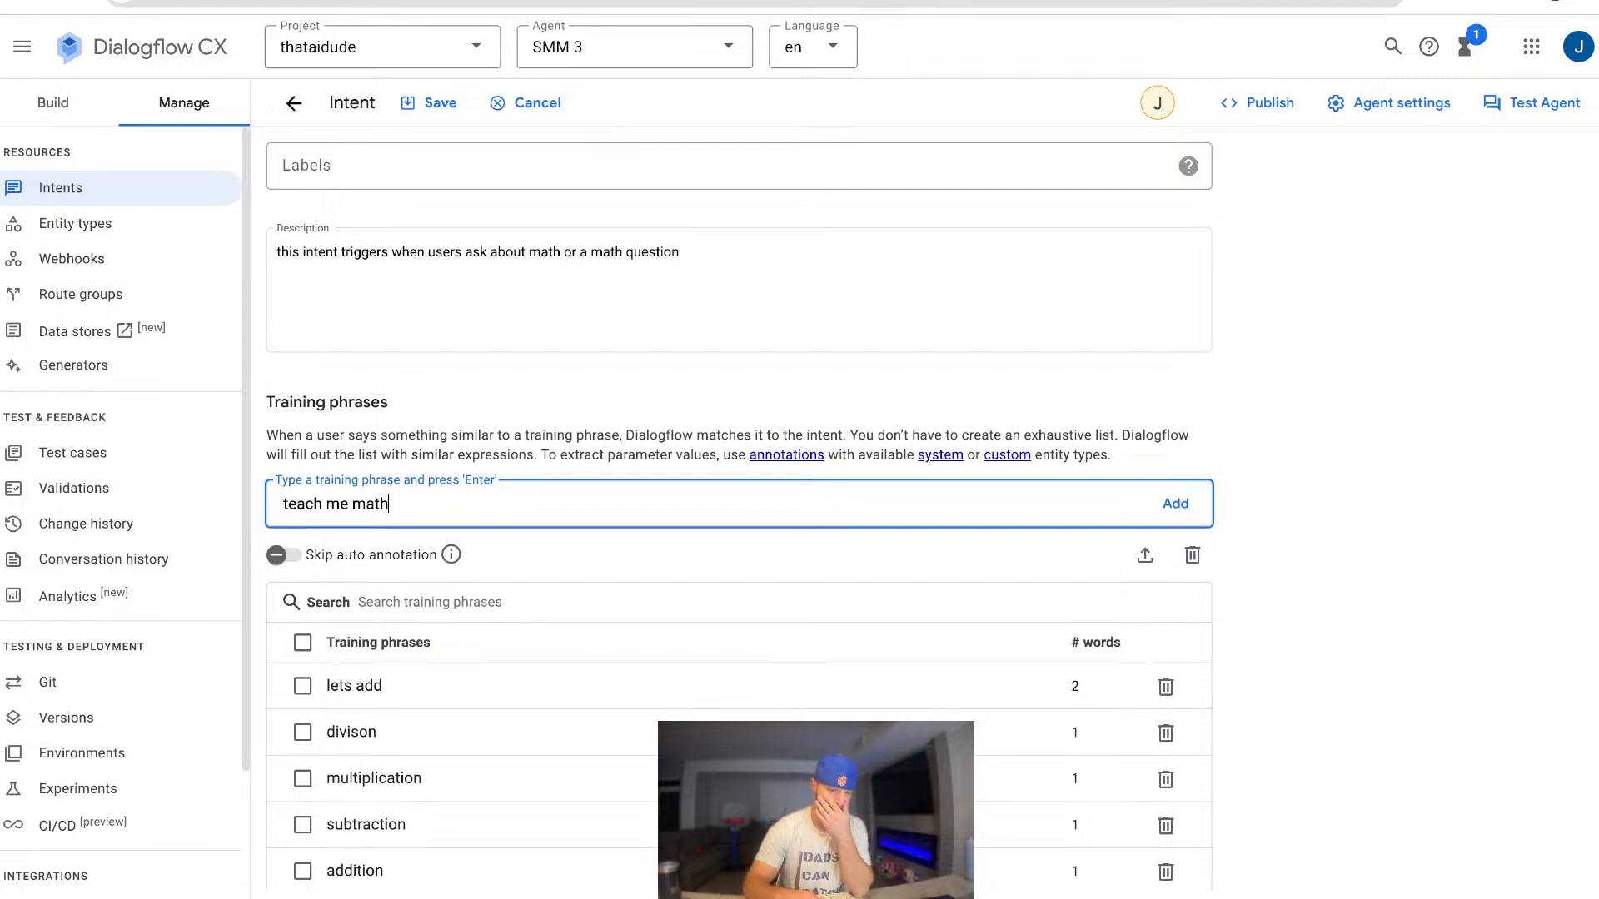
key("Return")
scroll(739, 510, "down", 1)
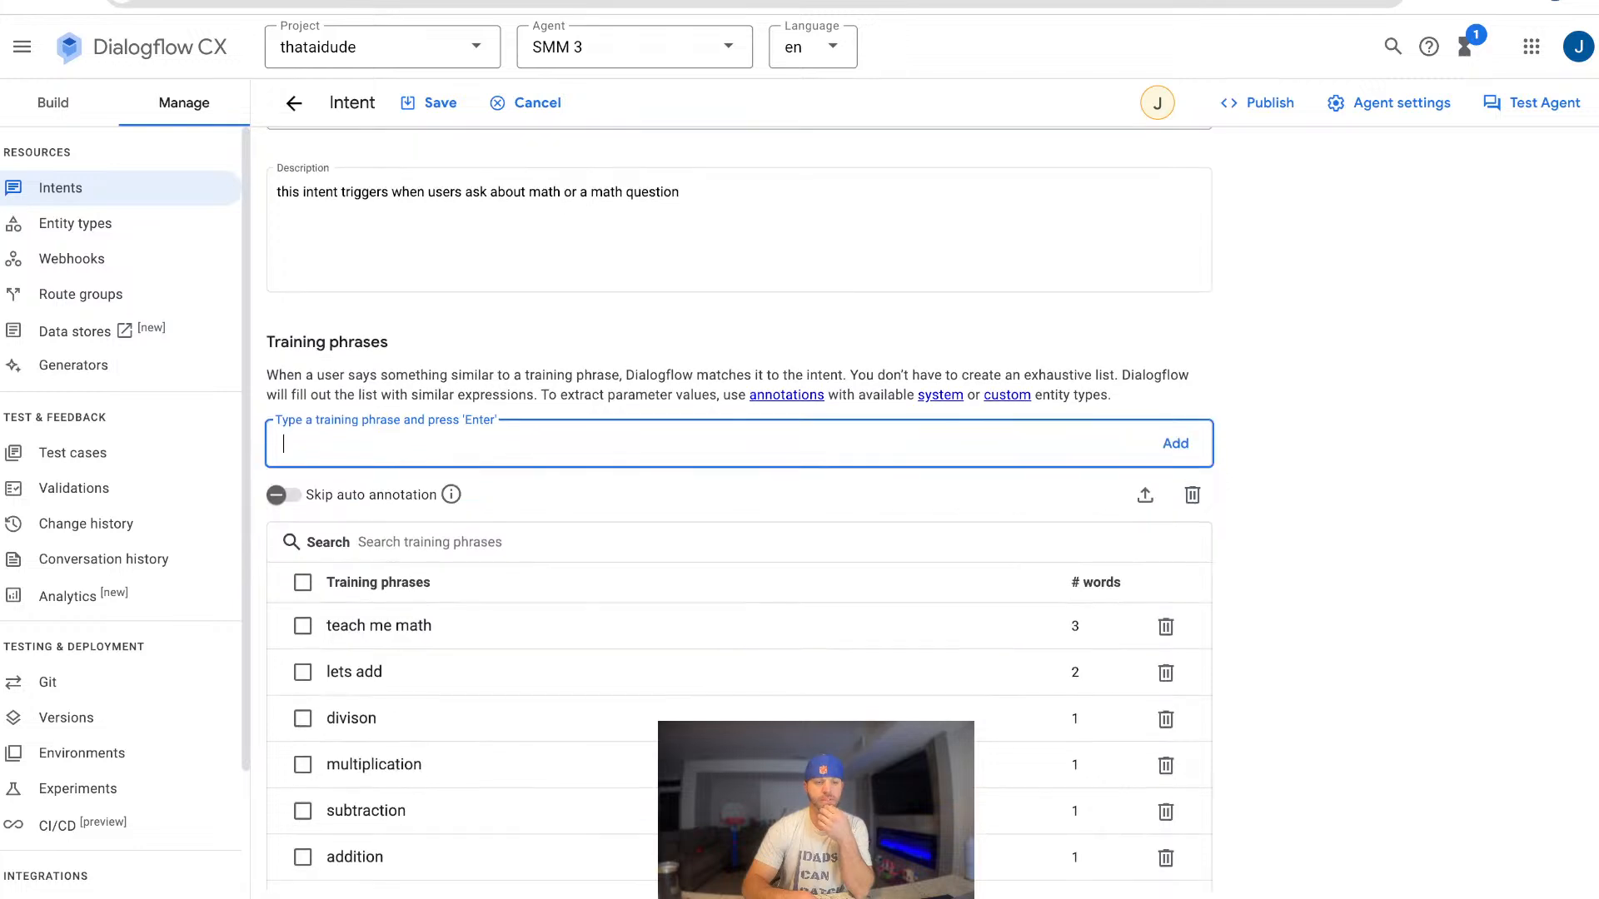
scroll(739, 506, "up", 3)
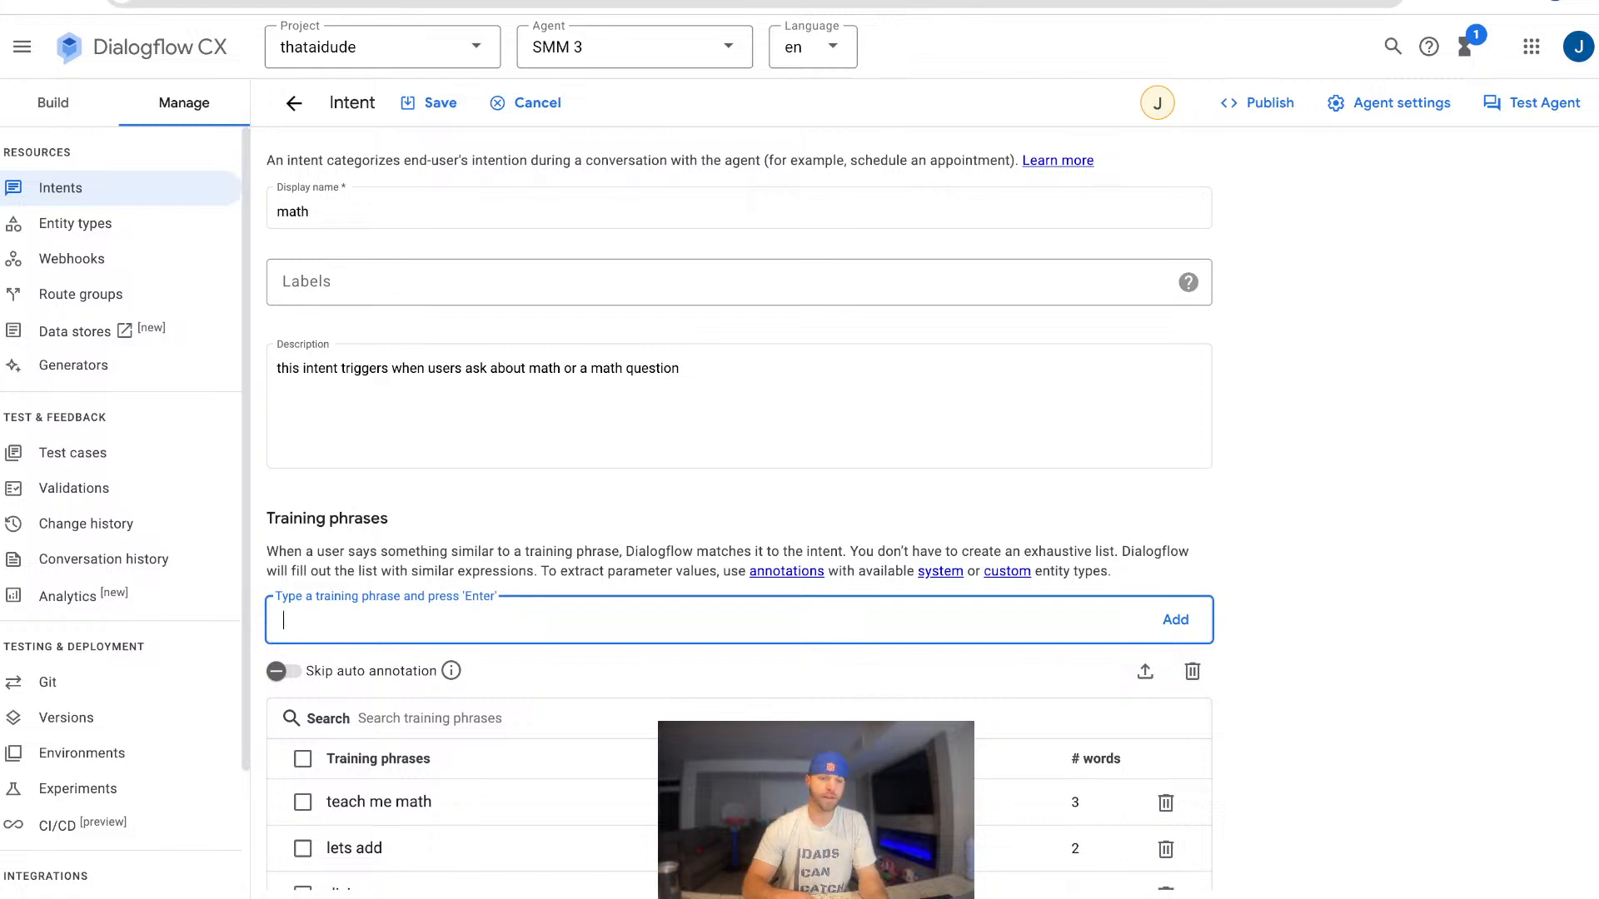
left_click(428, 102)
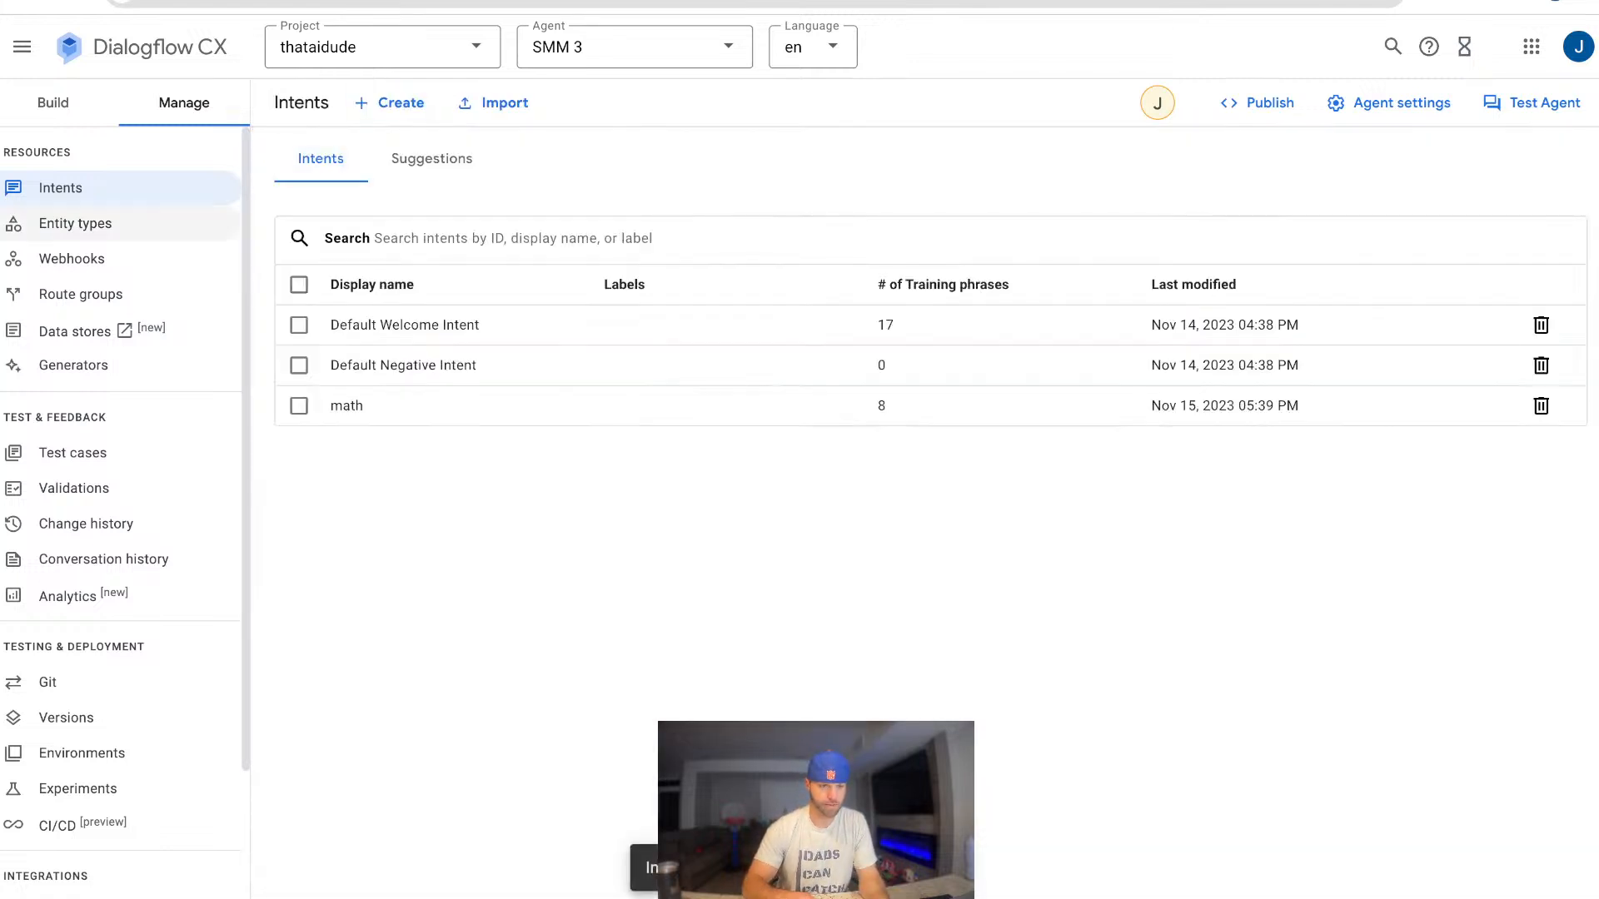
left_click(75, 223)
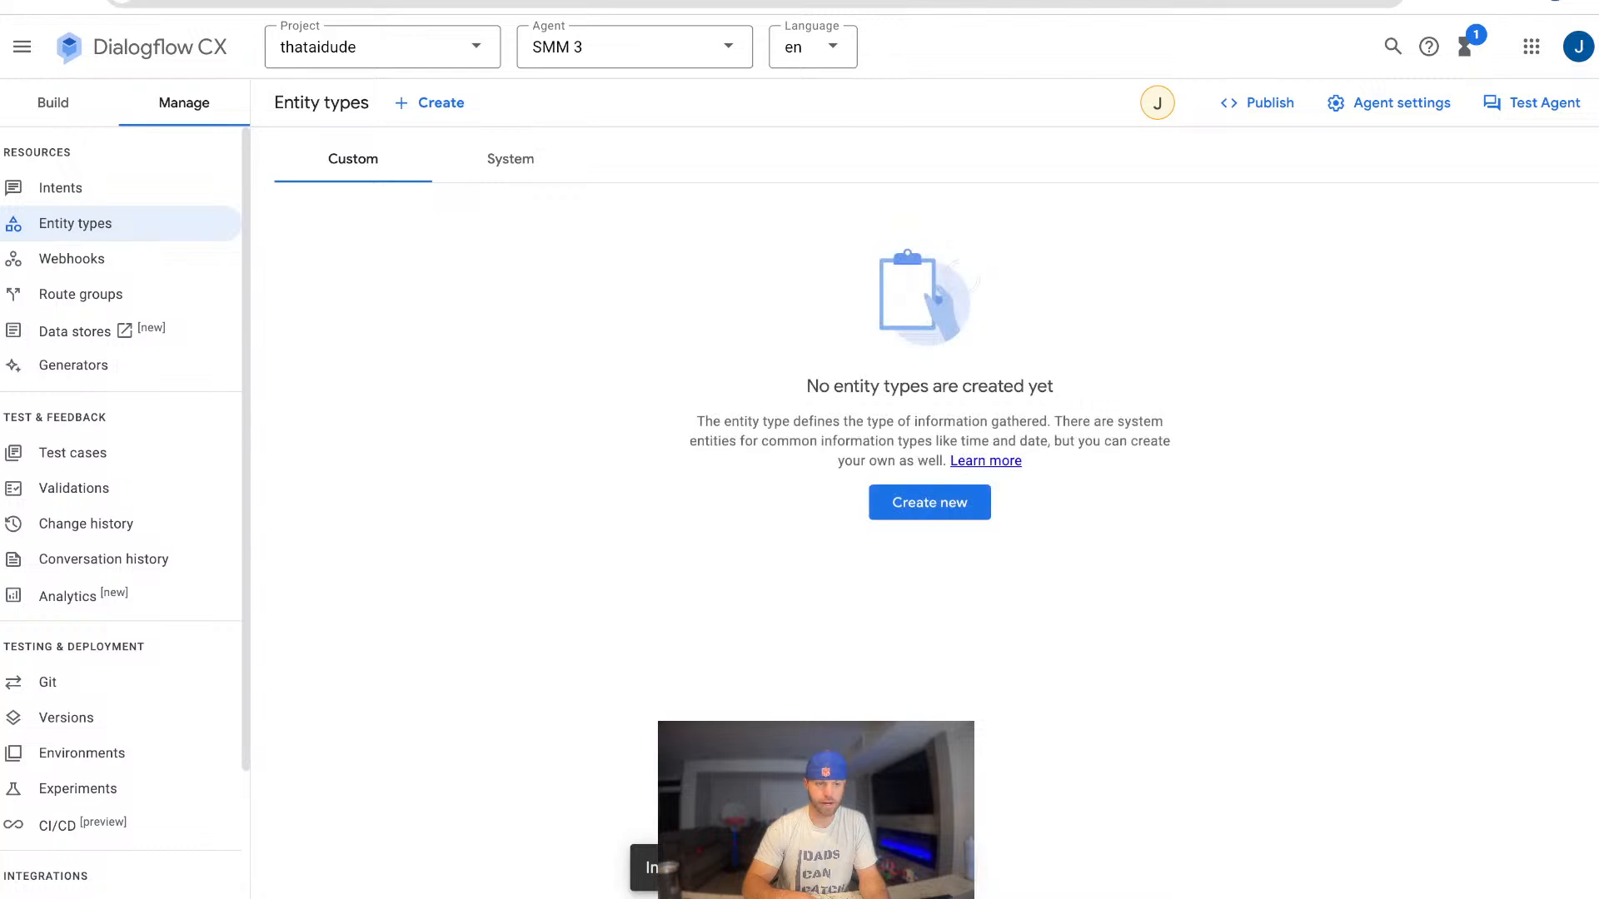
left_click(428, 102)
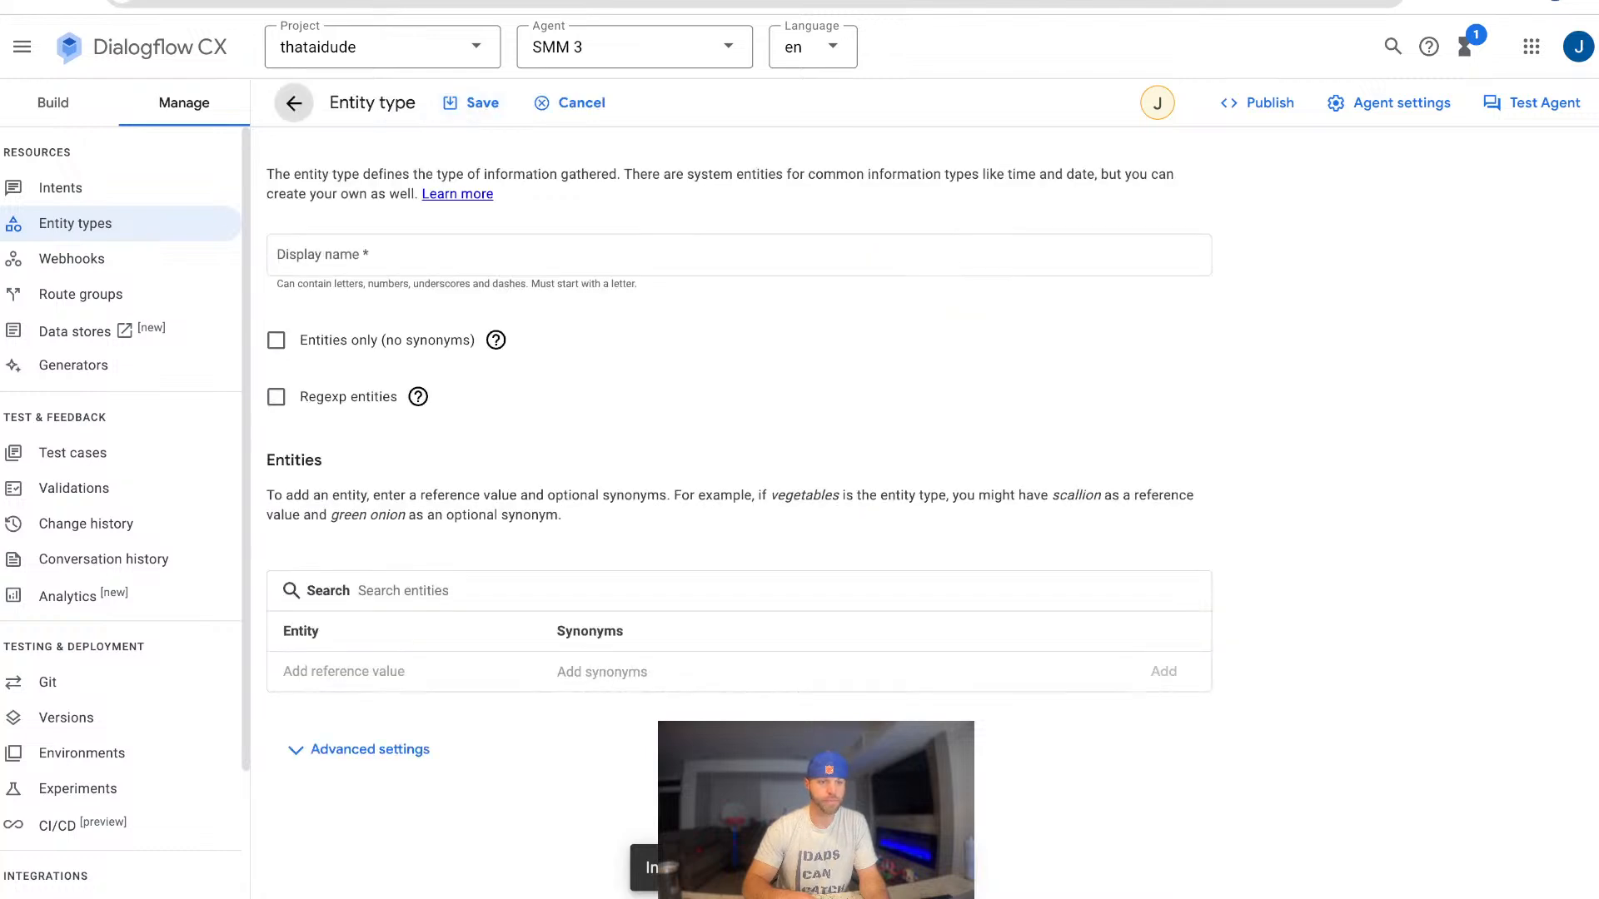
left_click(60, 188)
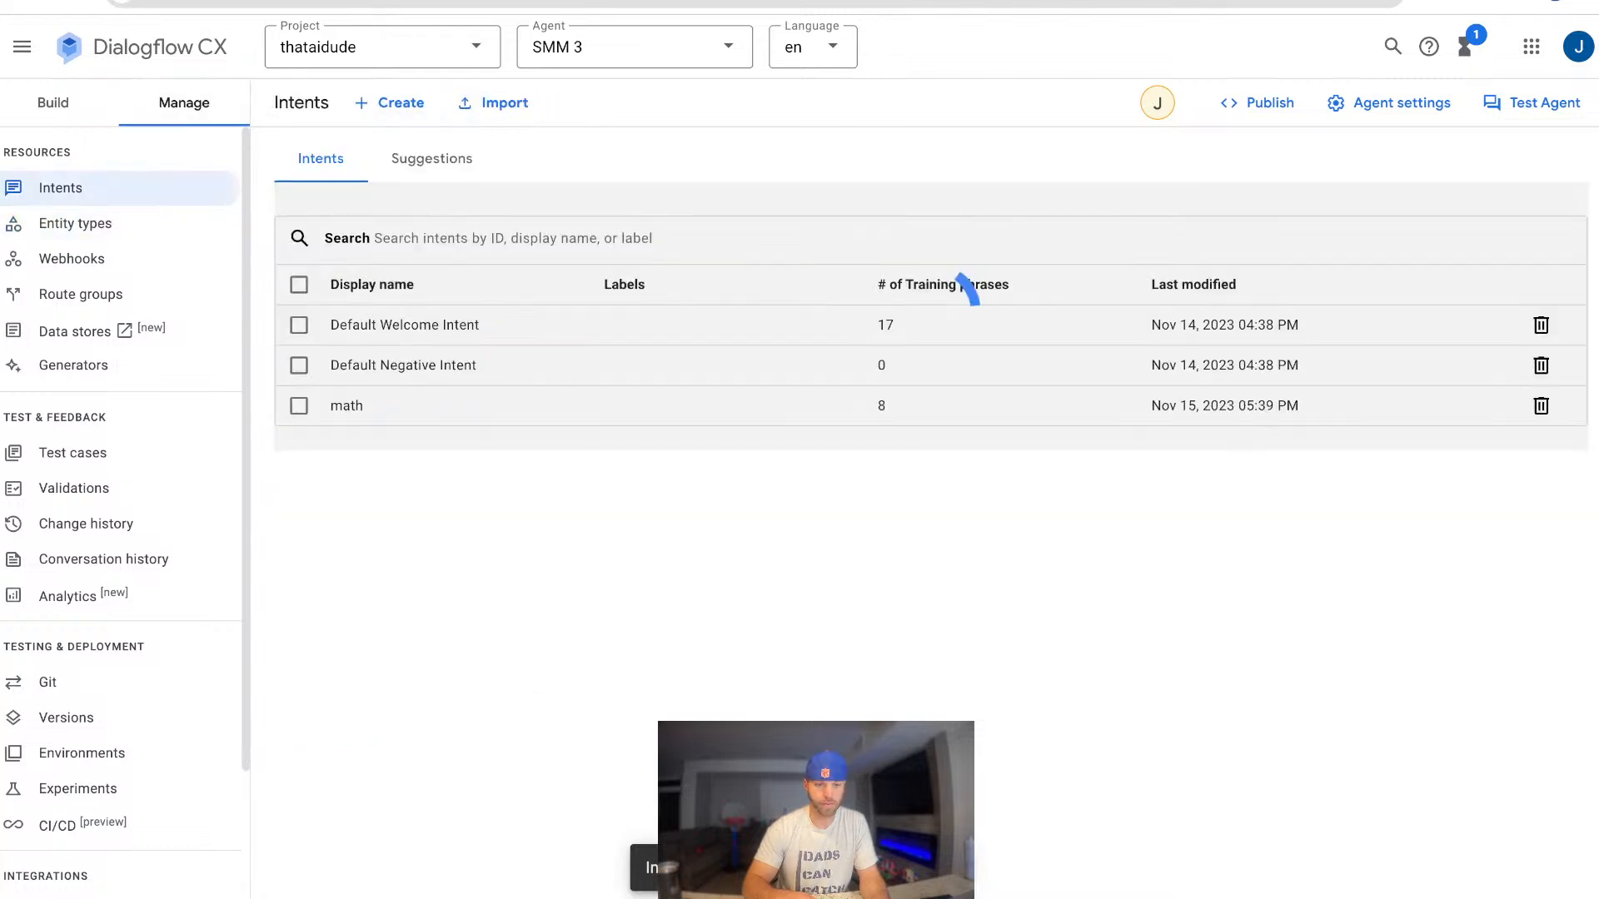
Reopen the math intent to review its list of training phrases, and save it again.
left_click(347, 405)
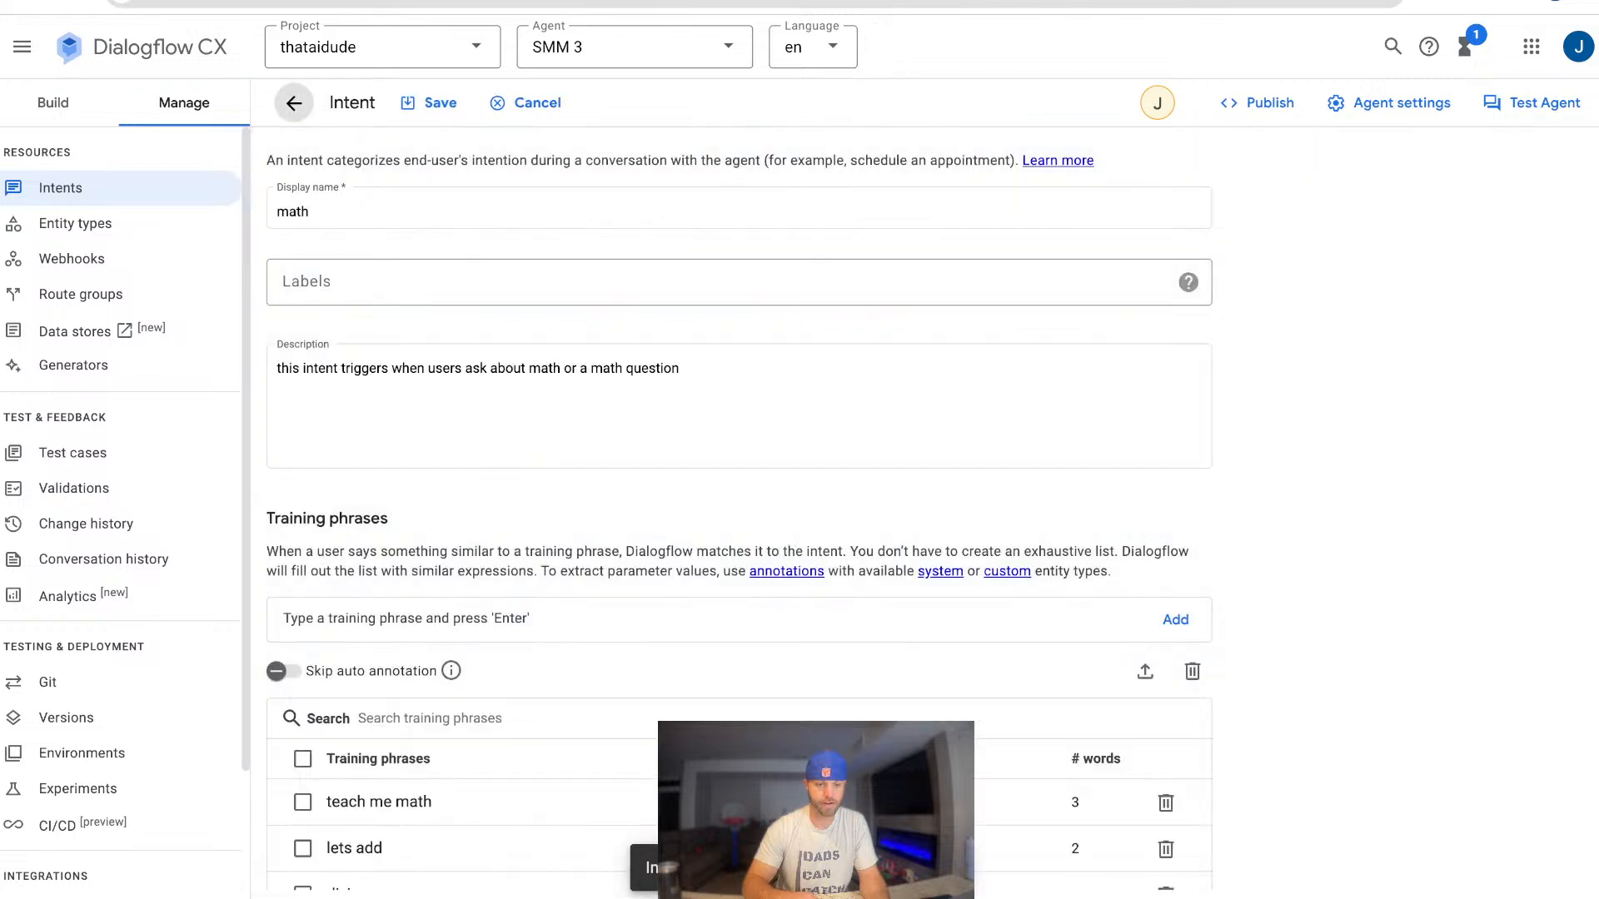
scroll(738, 500, "down", 4)
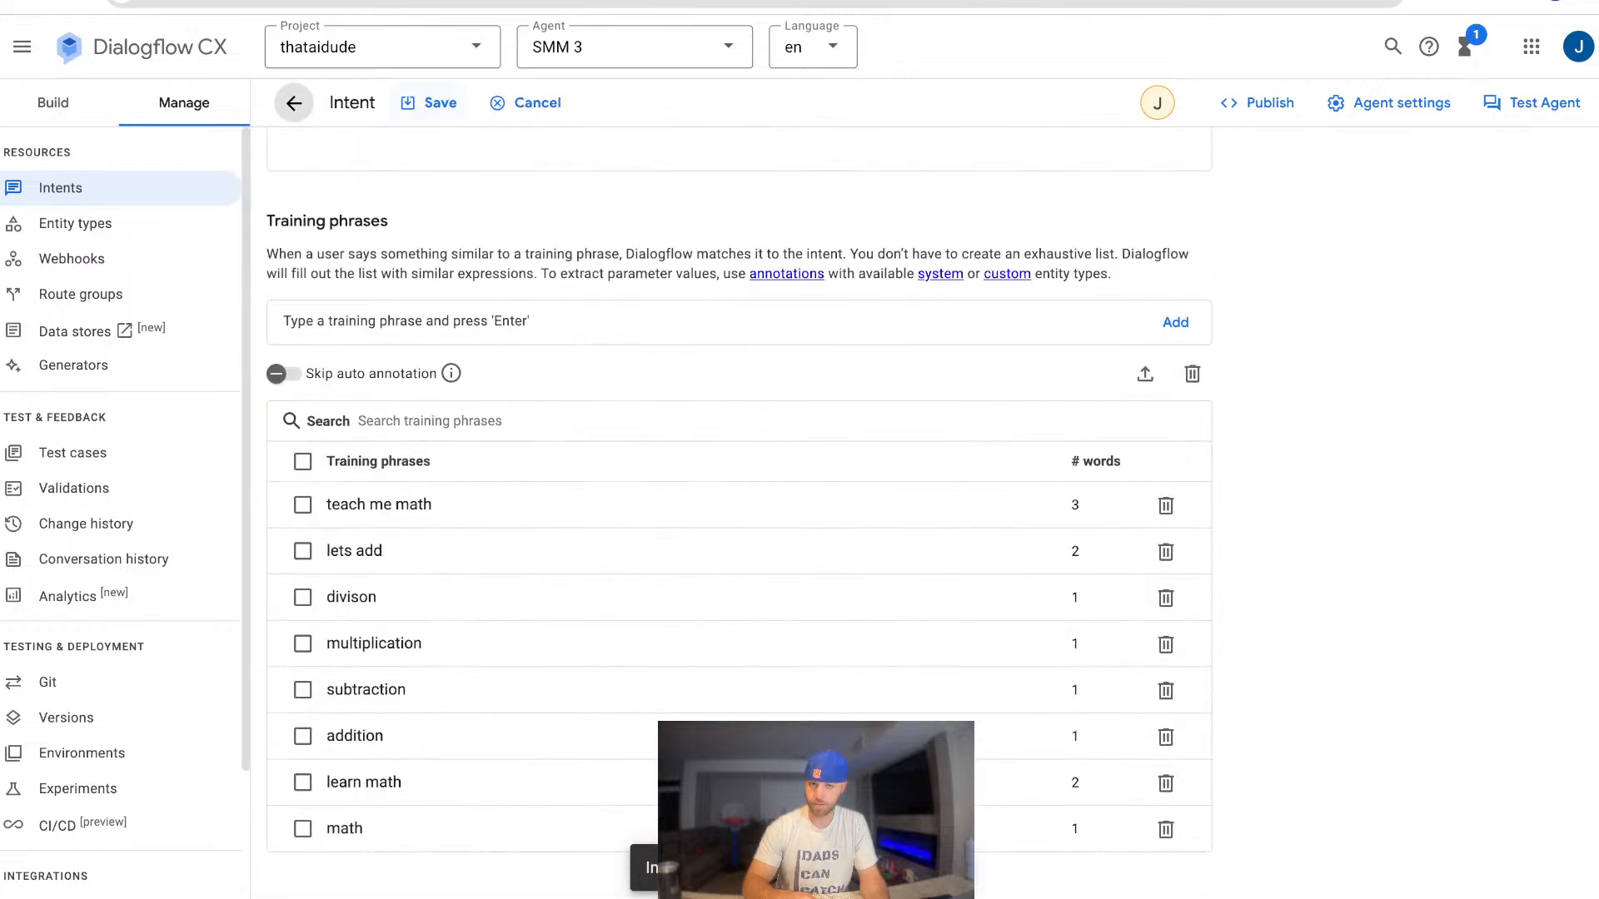
left_click(429, 102)
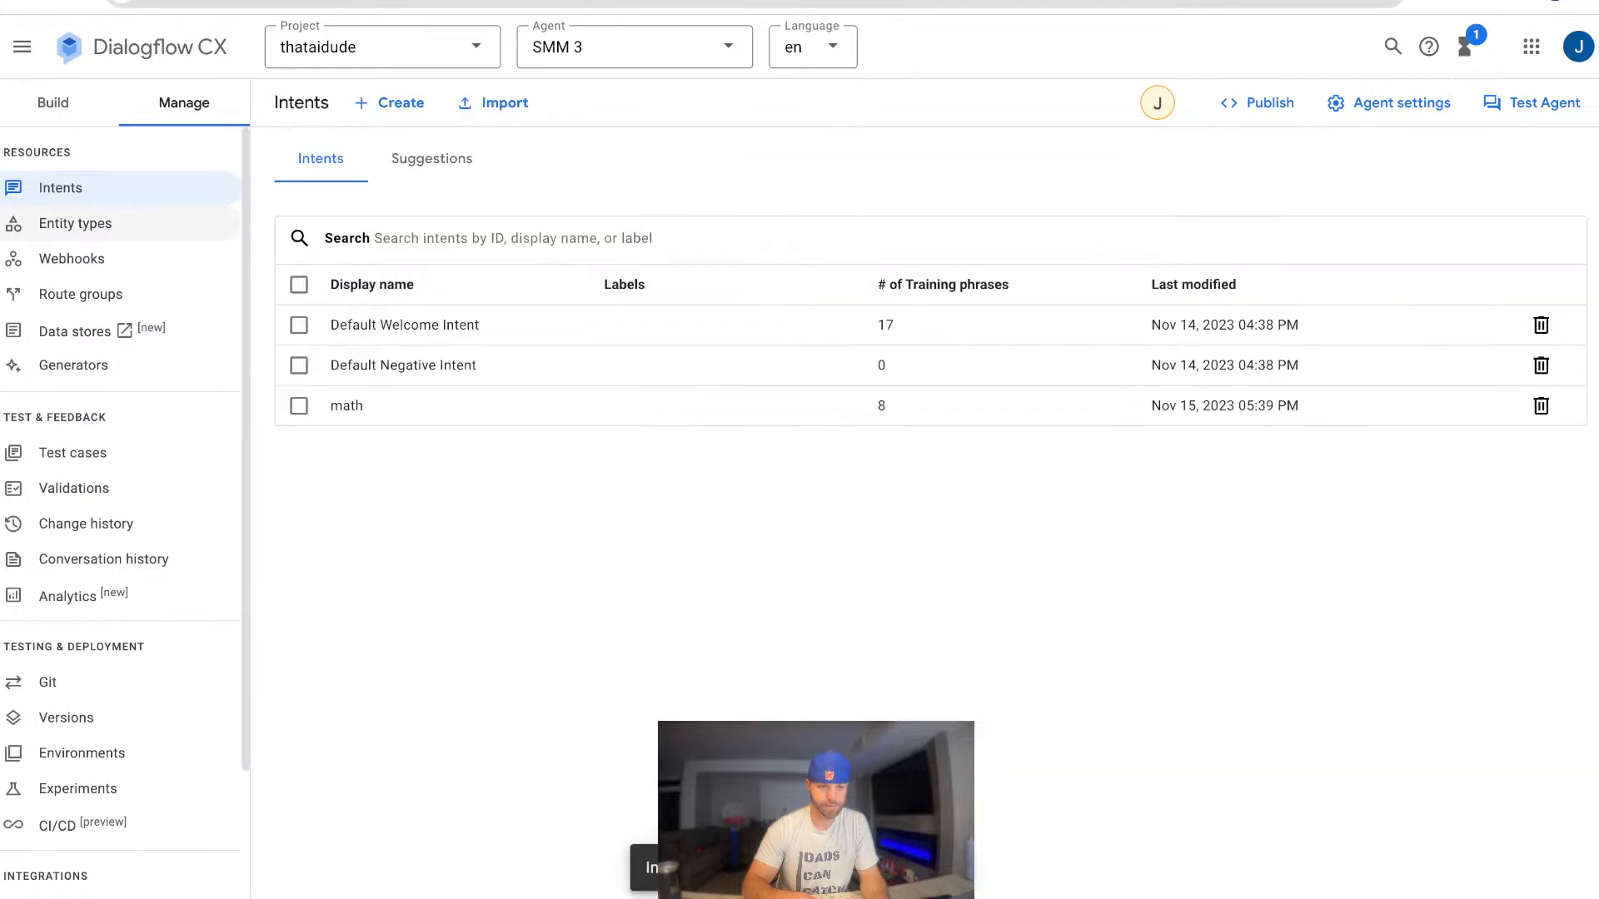
Create a new custom entity type with the display name "saylors-math".
left_click(75, 223)
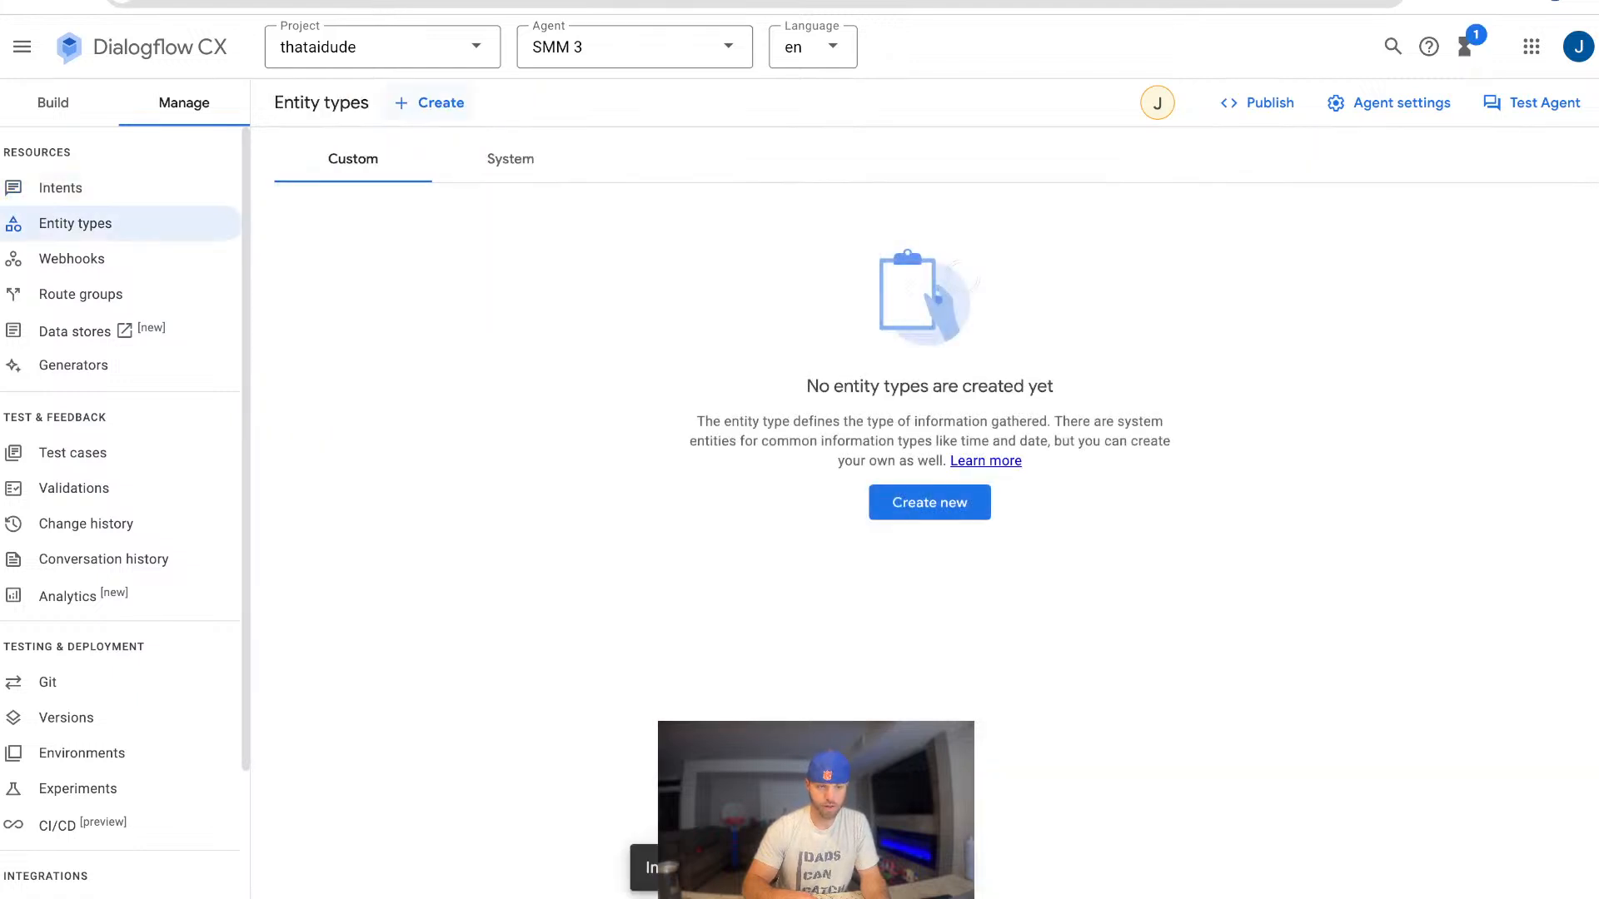
left_click(429, 103)
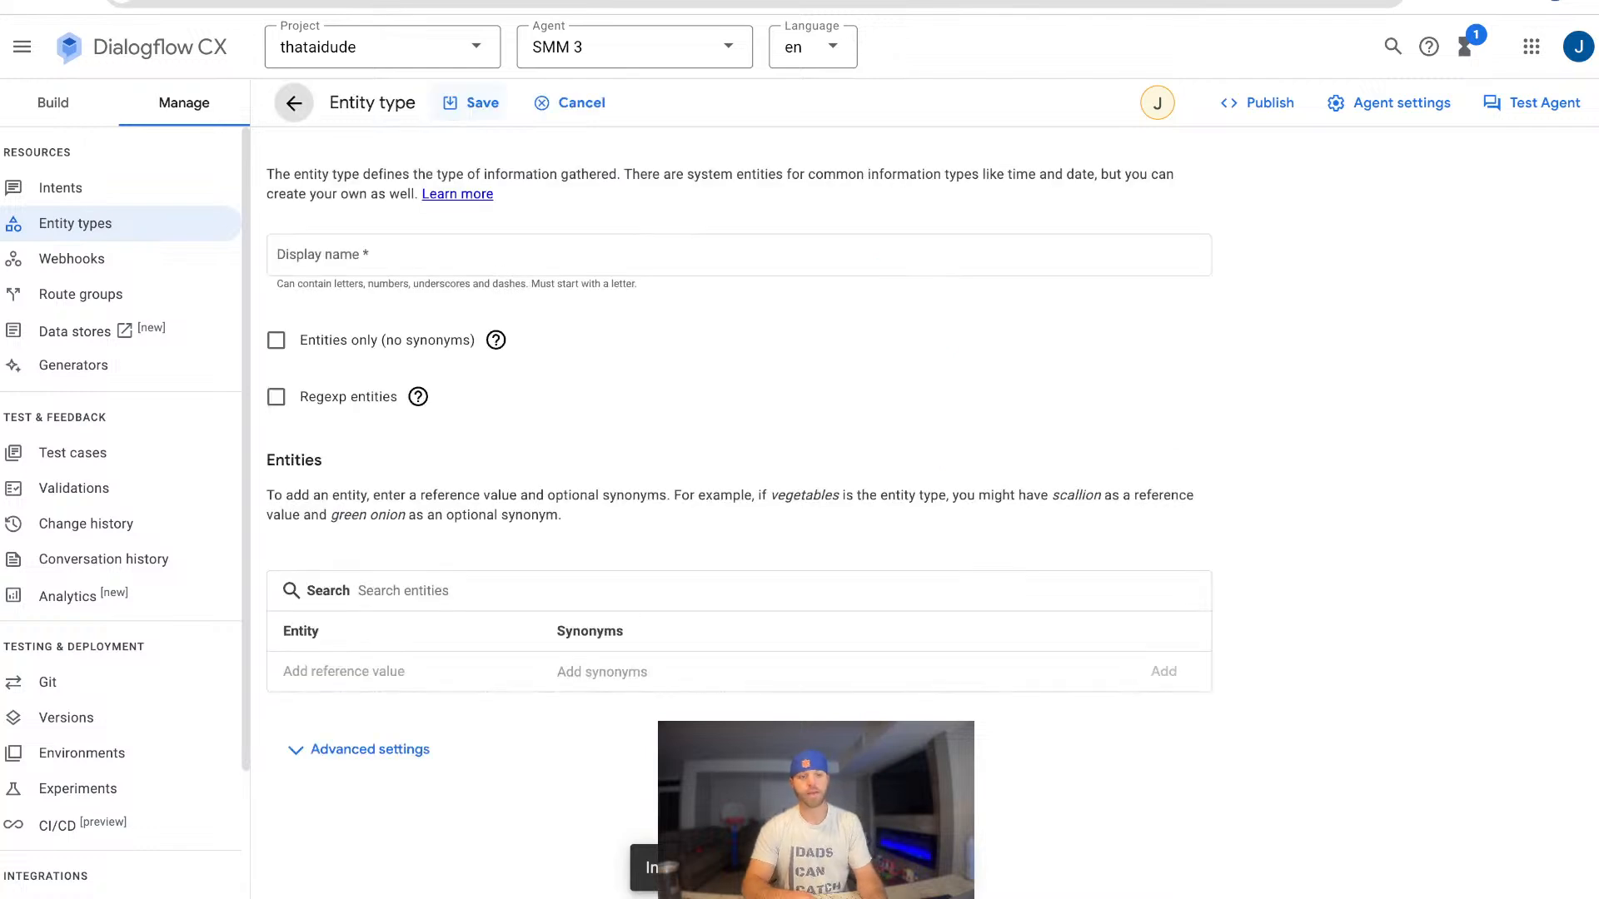
left_click(467, 255)
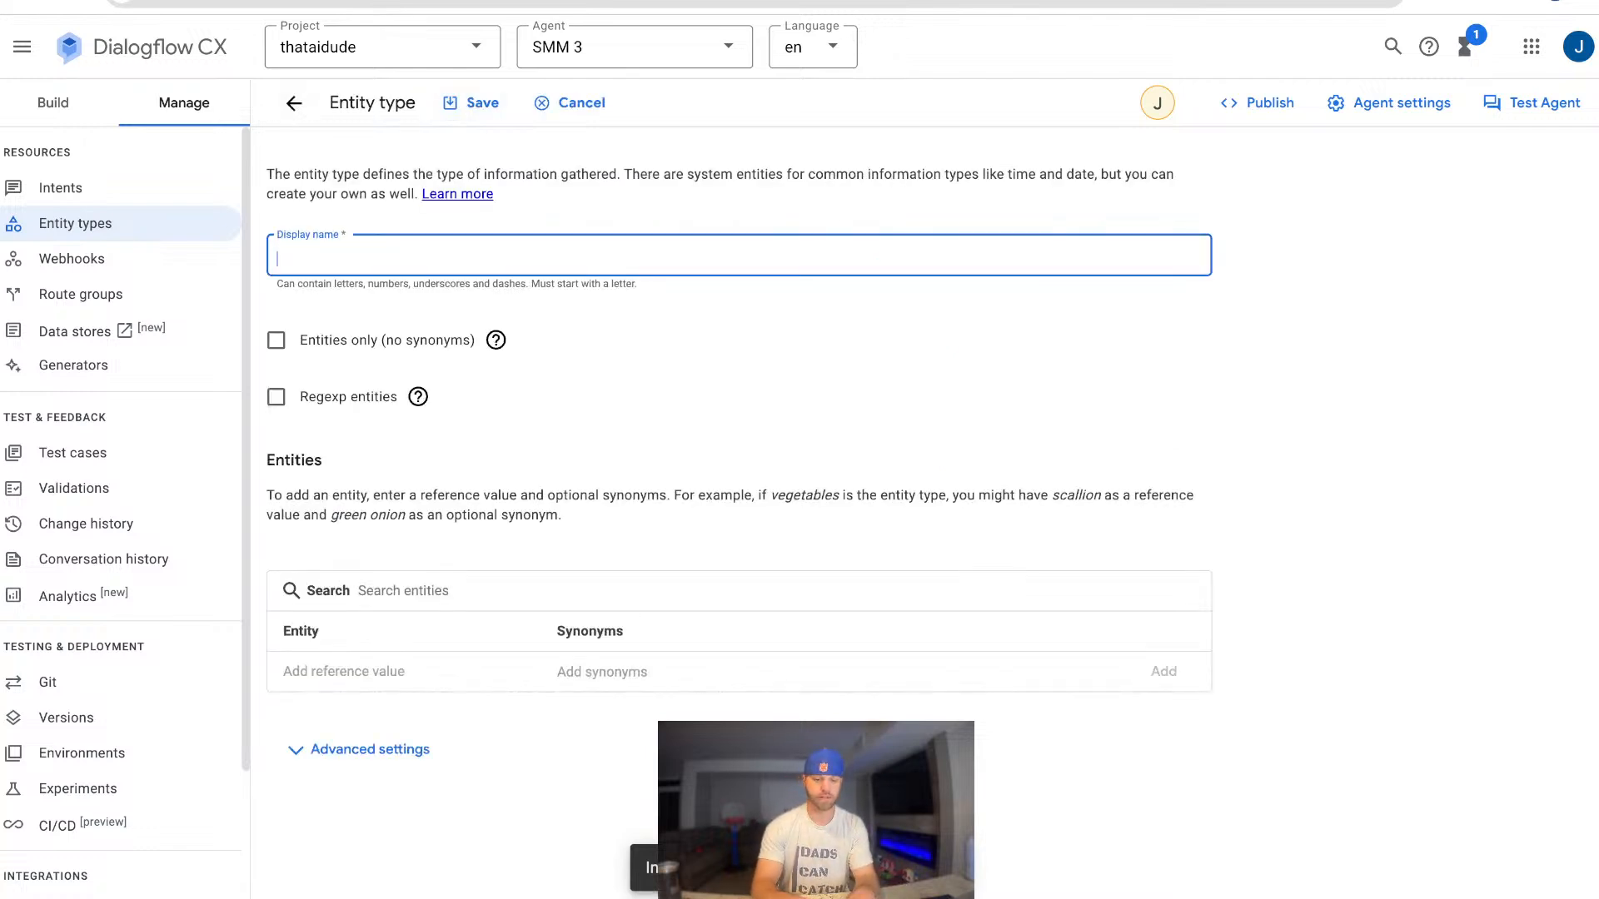
type("mat")
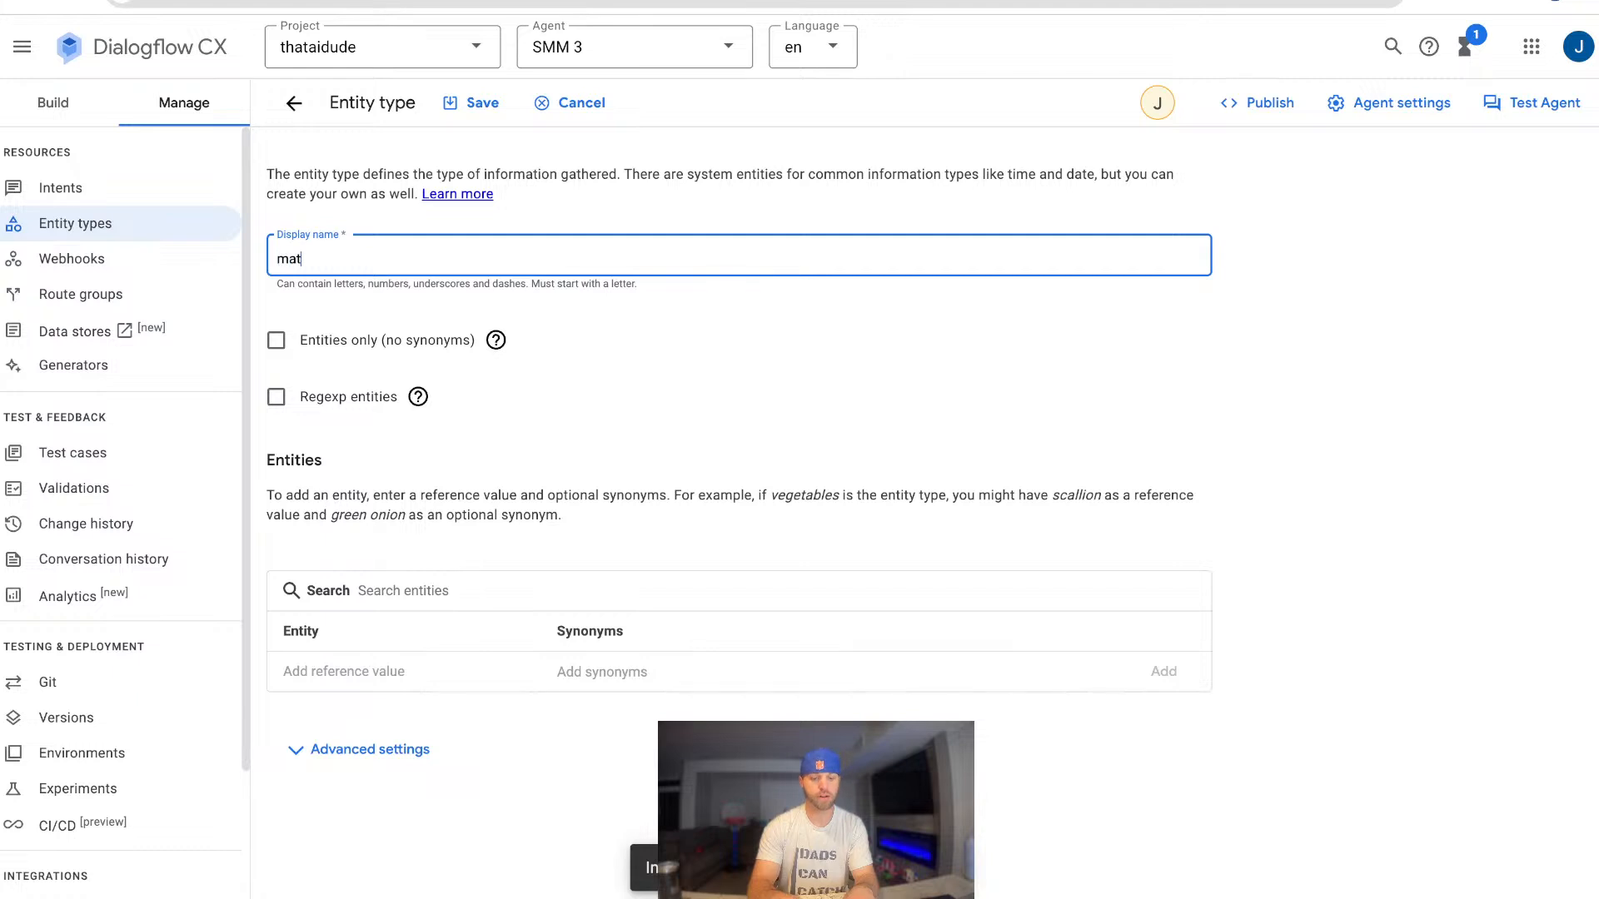
key("BackSpace")
key("BackSpace")
type("saylo")
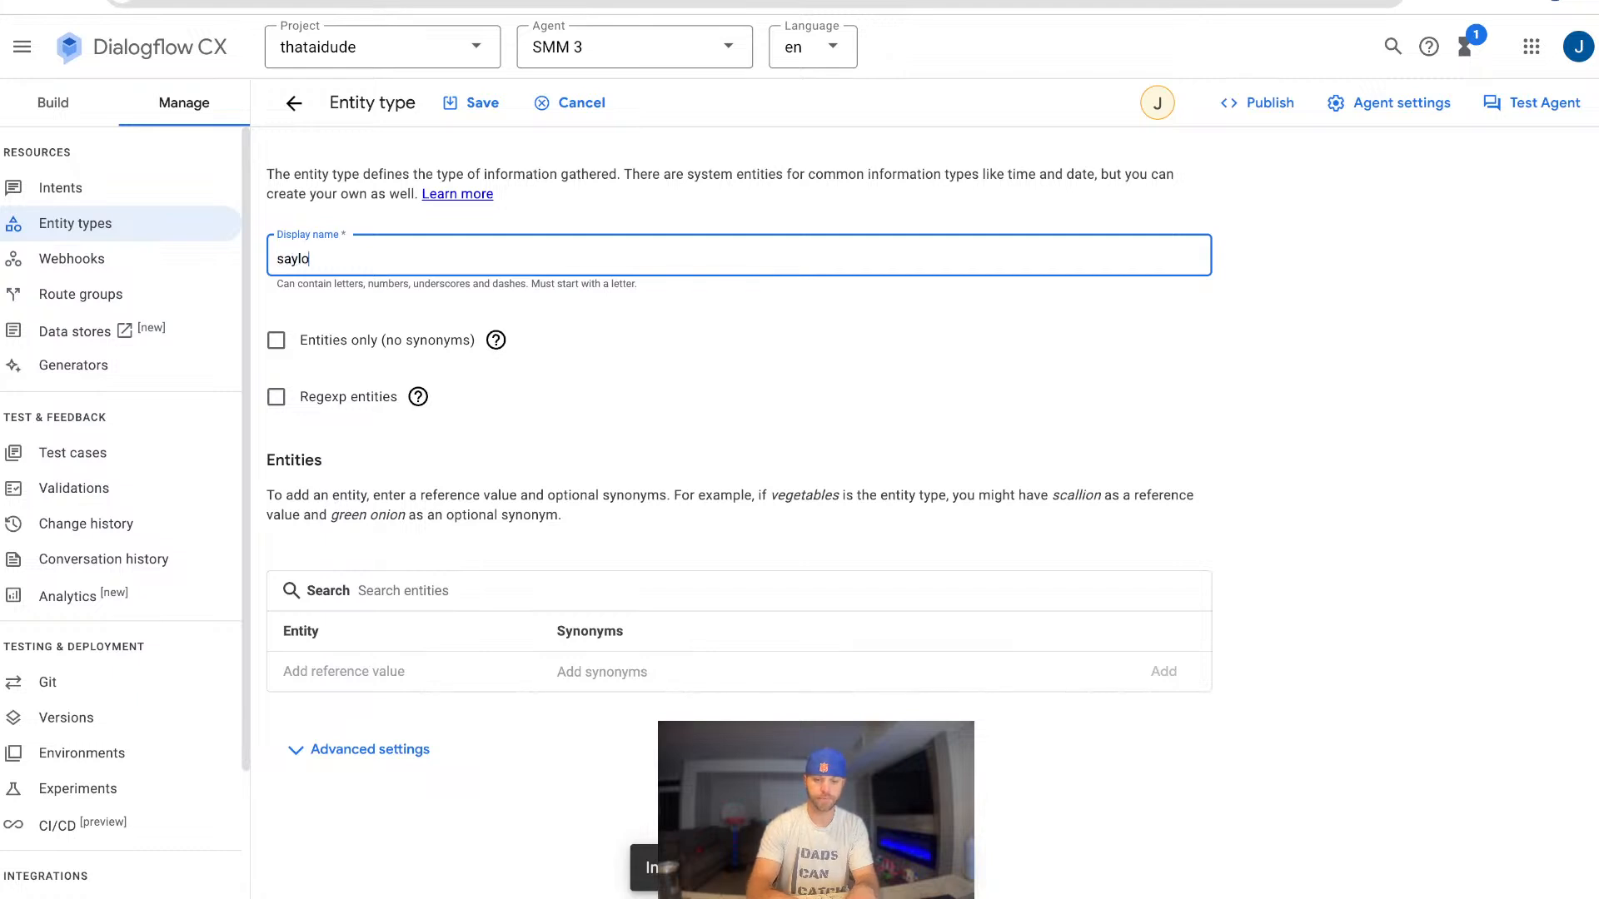
type("rs-math")
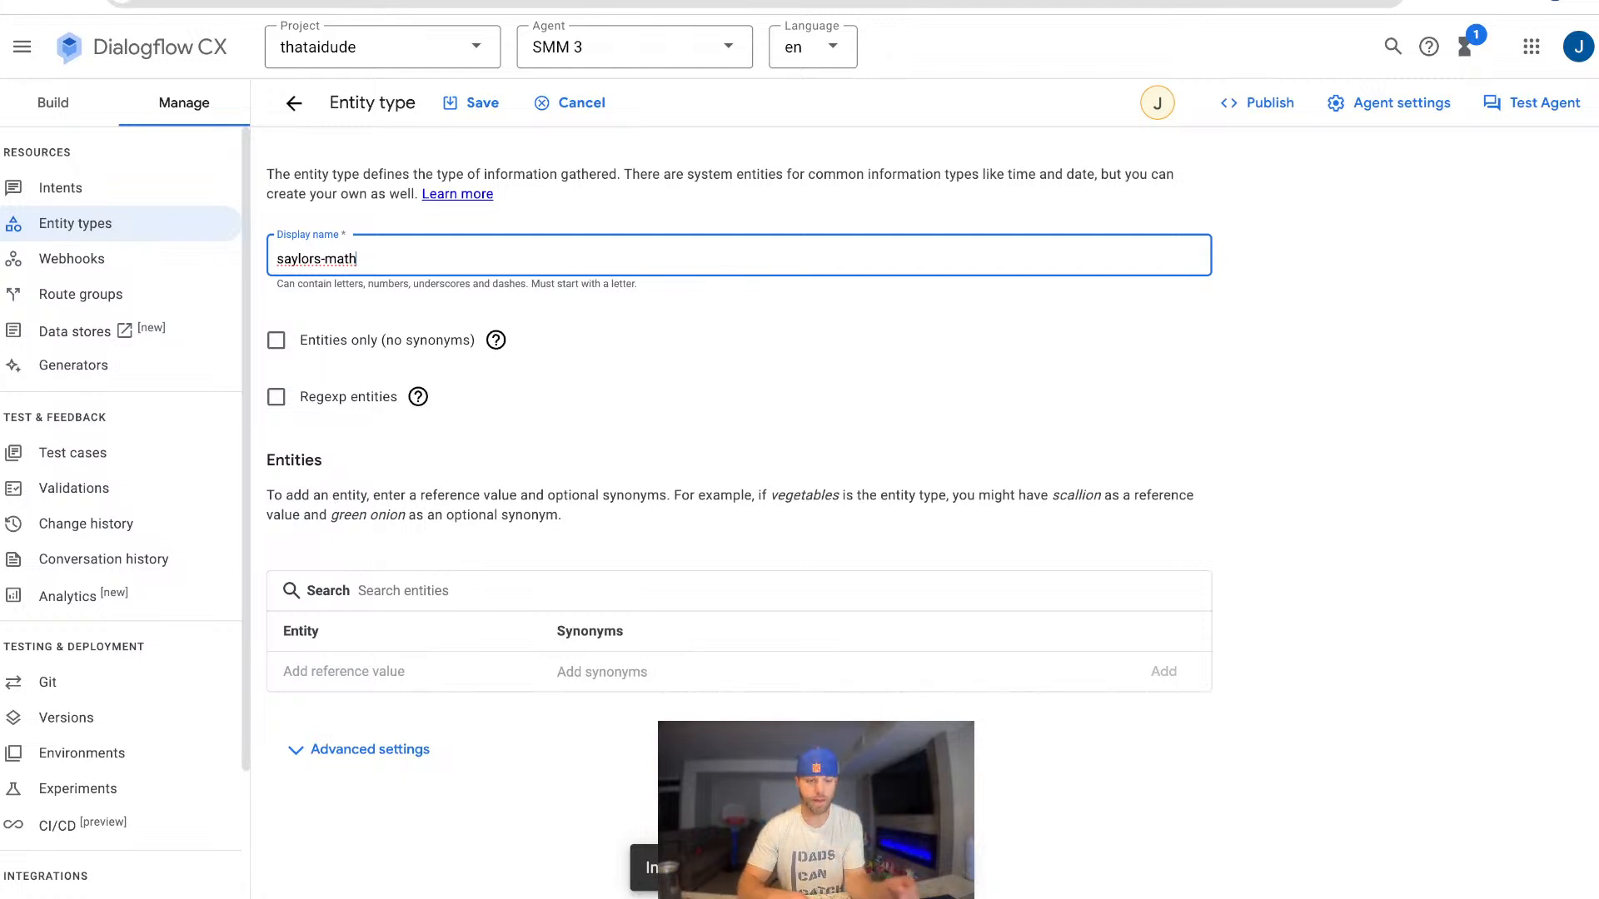
Add a "math" entity to the saylors-math entity type with the synonyms "addition" and "subtraction".
left_click(343, 671)
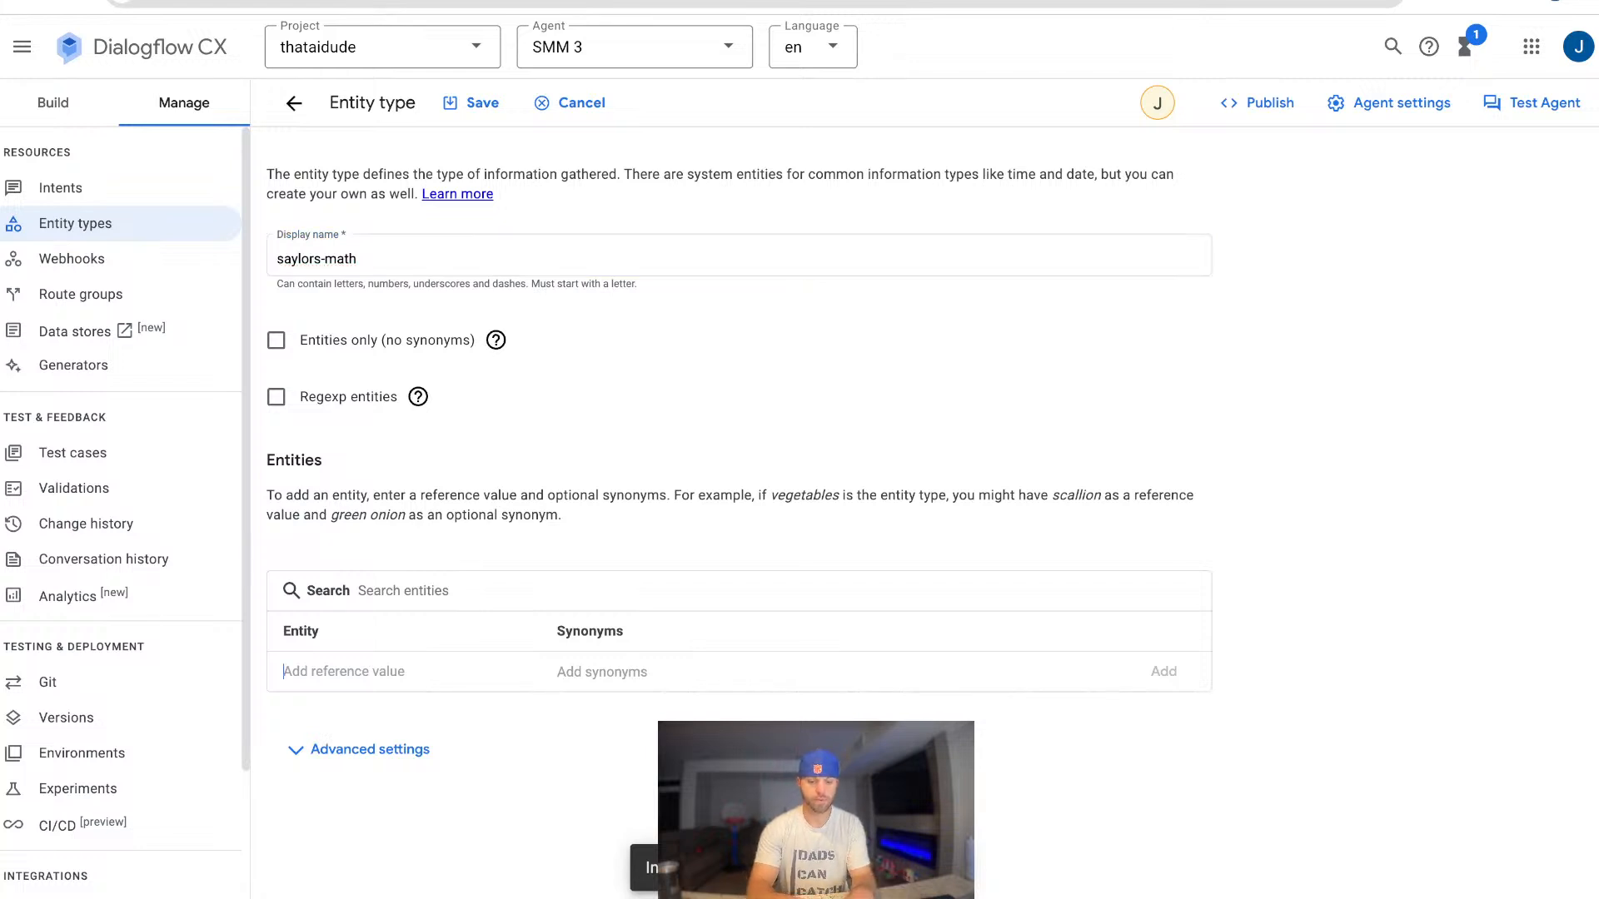
type("math")
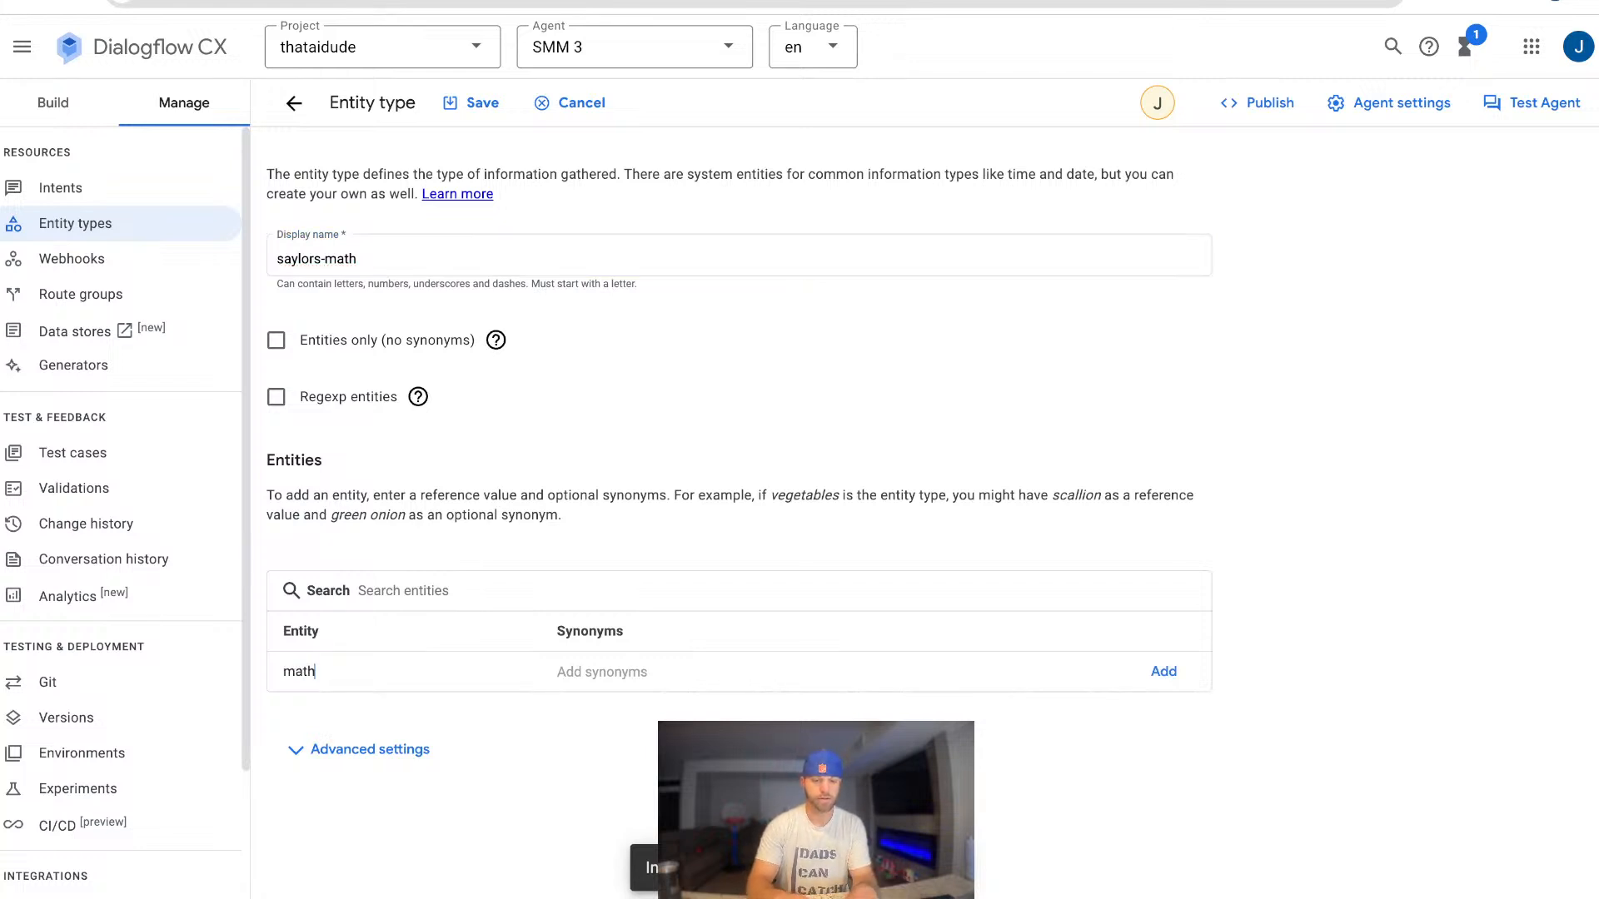
key("Return")
type("addition")
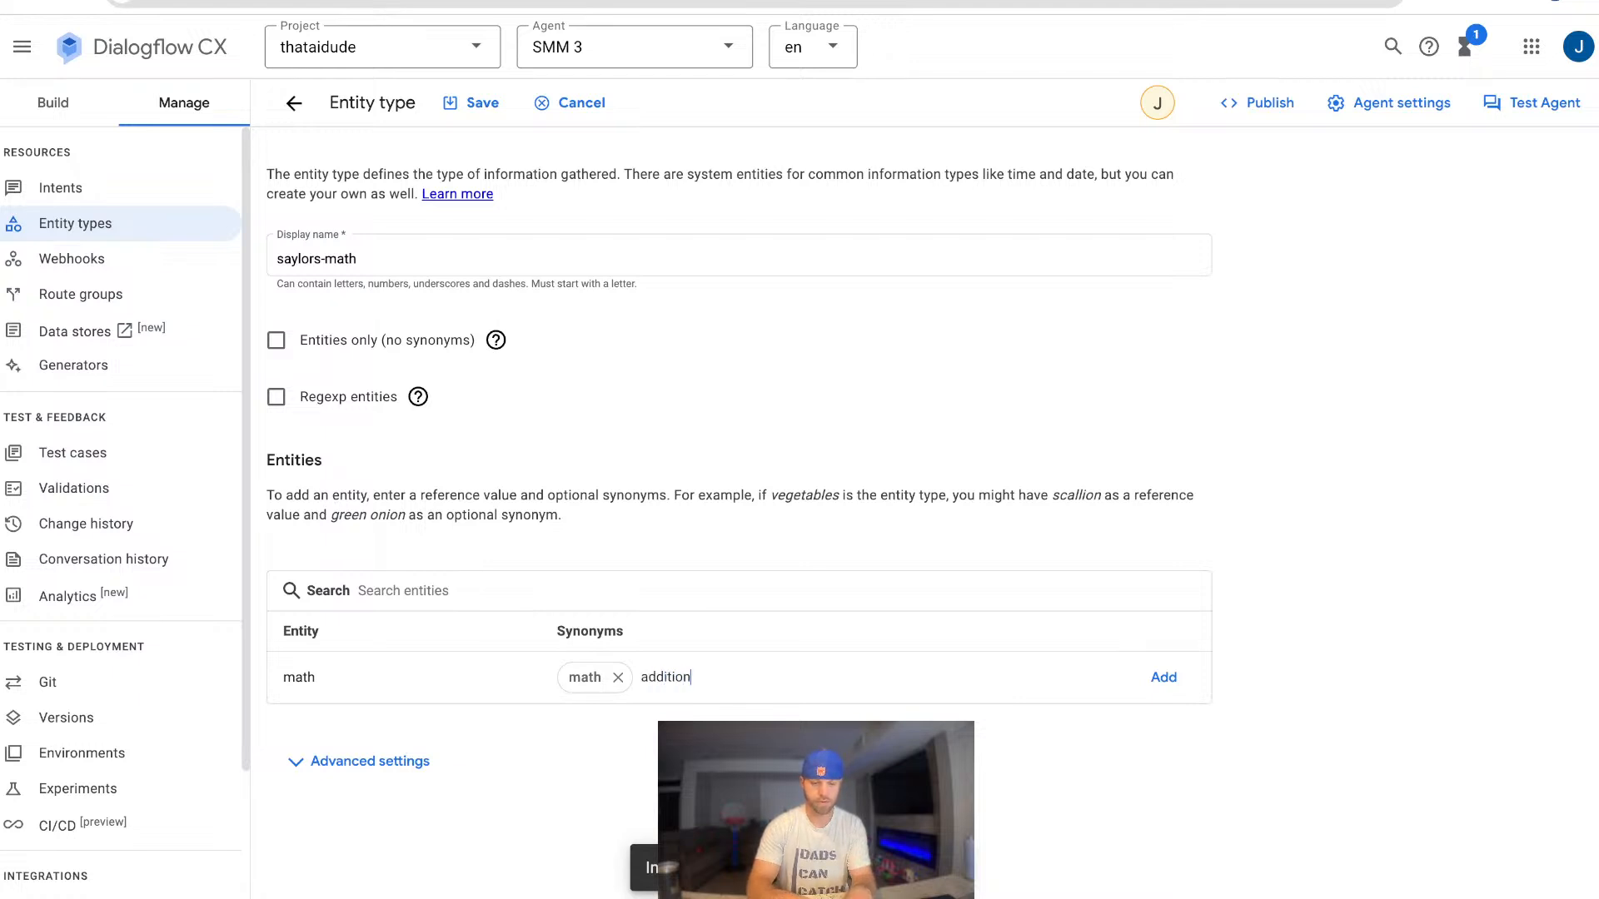
key("Return")
type("subtractio")
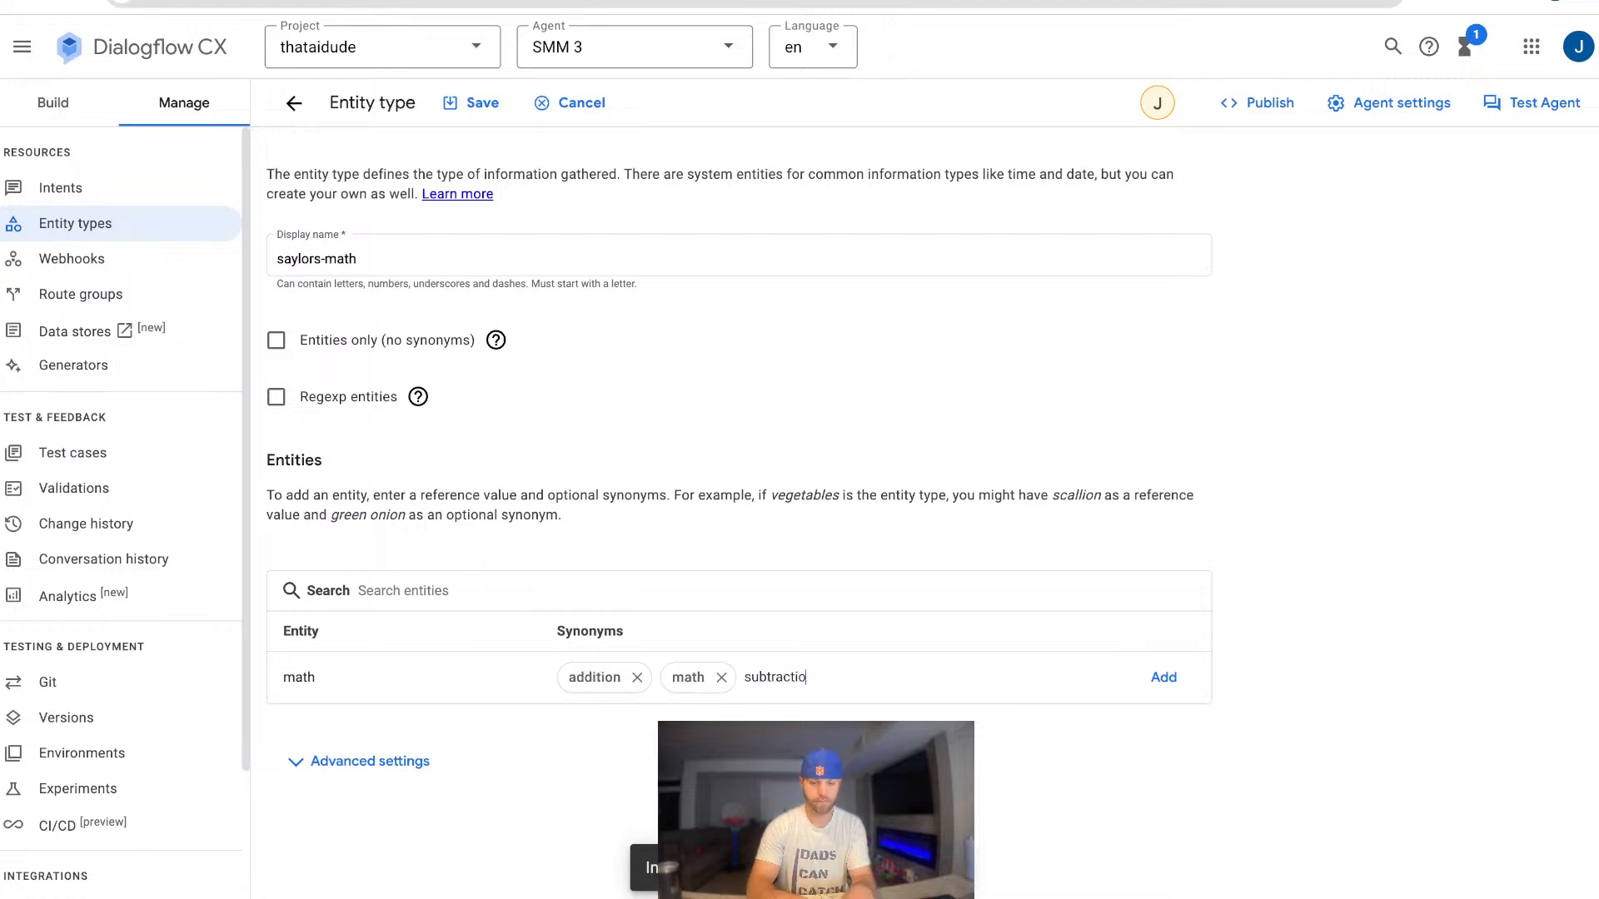
type("n")
key("Return")
Add the synonyms "multiplication" and "division" to the math entity.
type("mul")
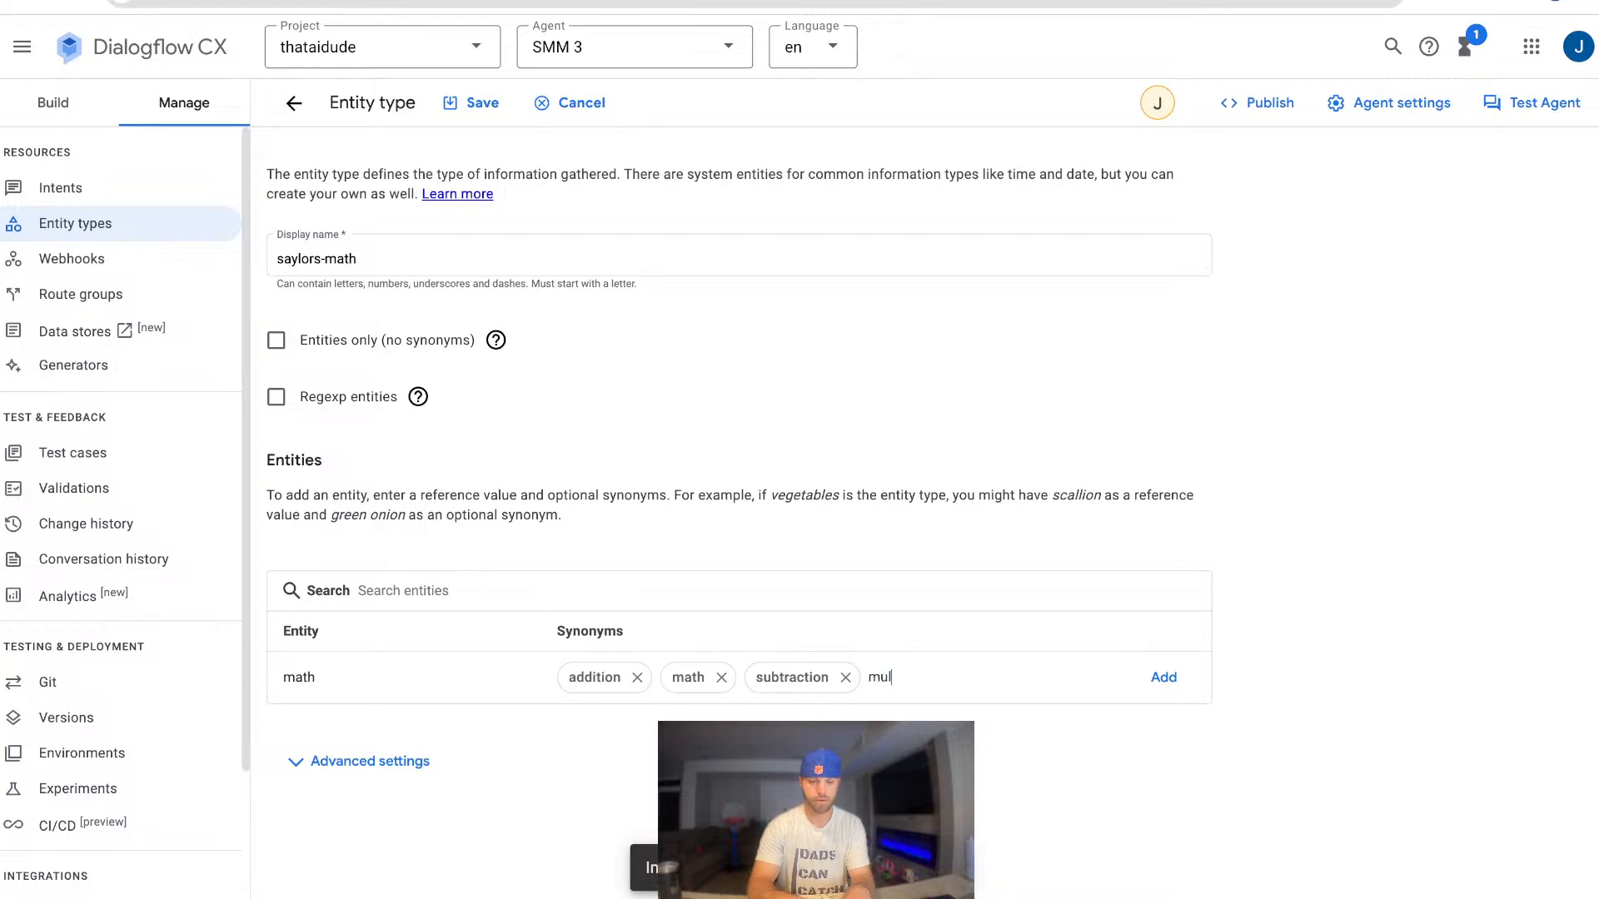
type("tiplication")
key("Return")
type("divi")
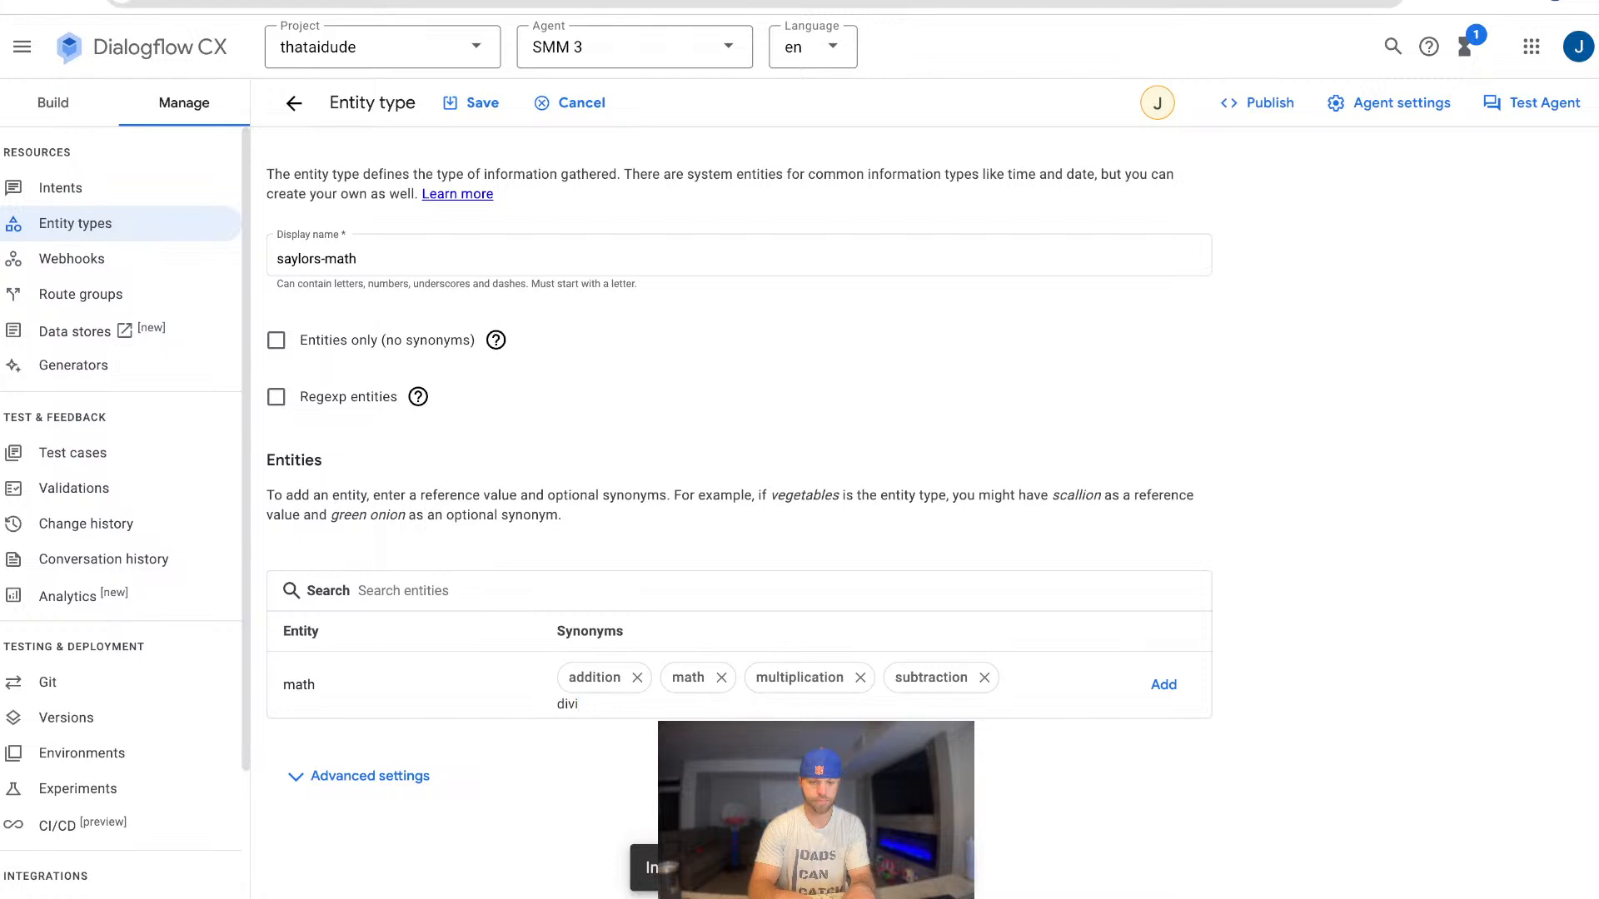
type("sion")
key("Return")
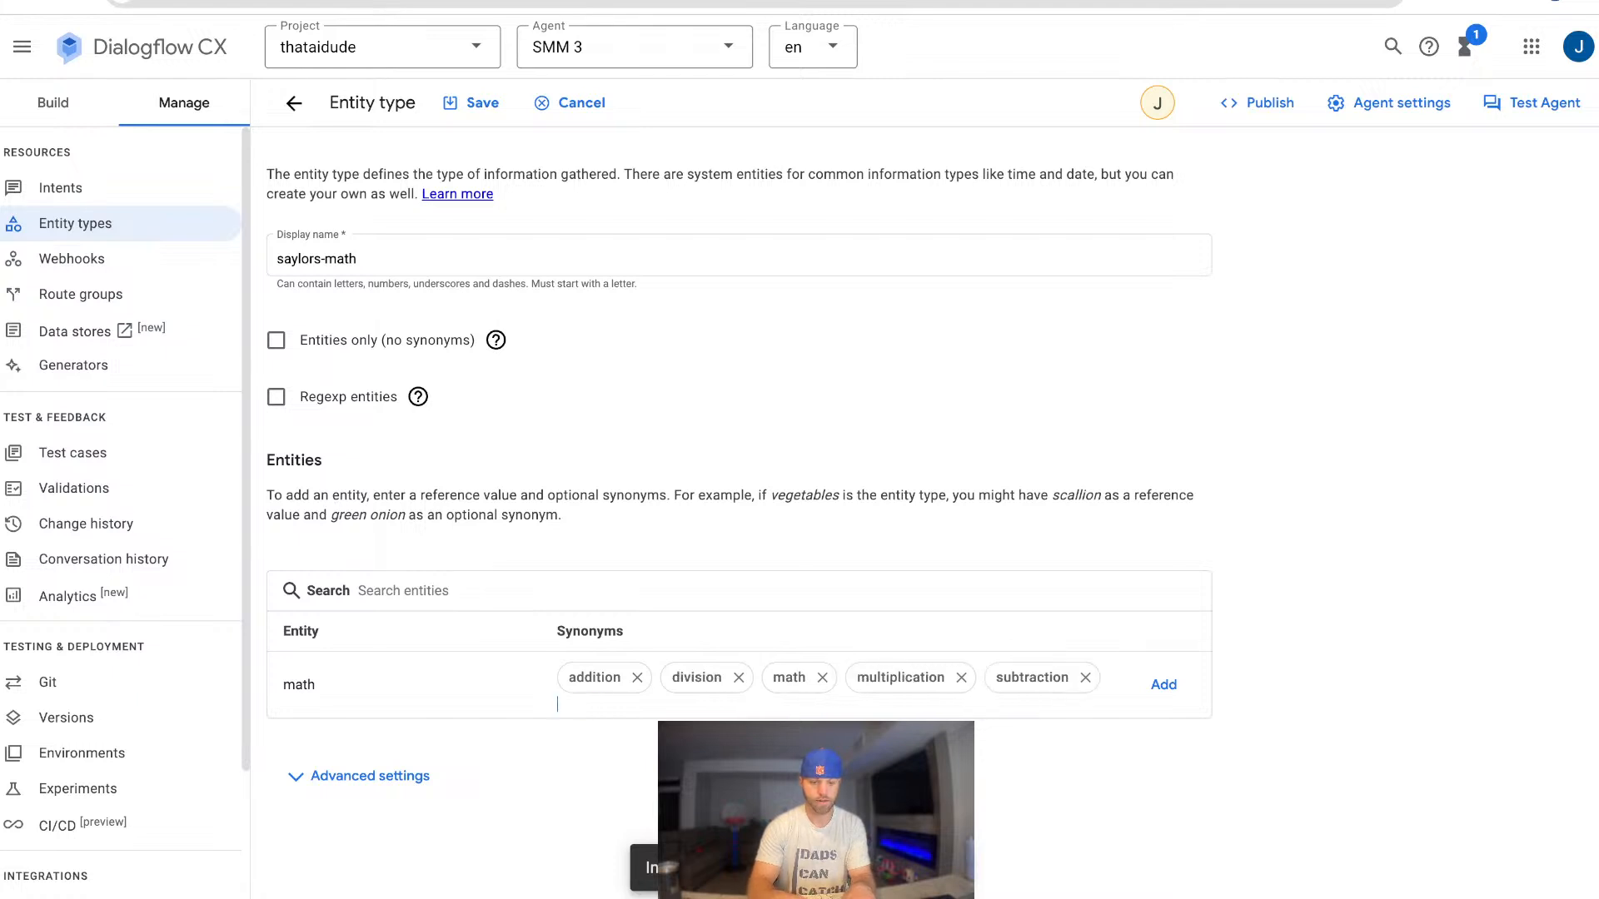
Add the synonyms "add", "subtract" and "minus" to the math entity.
type("add")
key("Return")
type("subt")
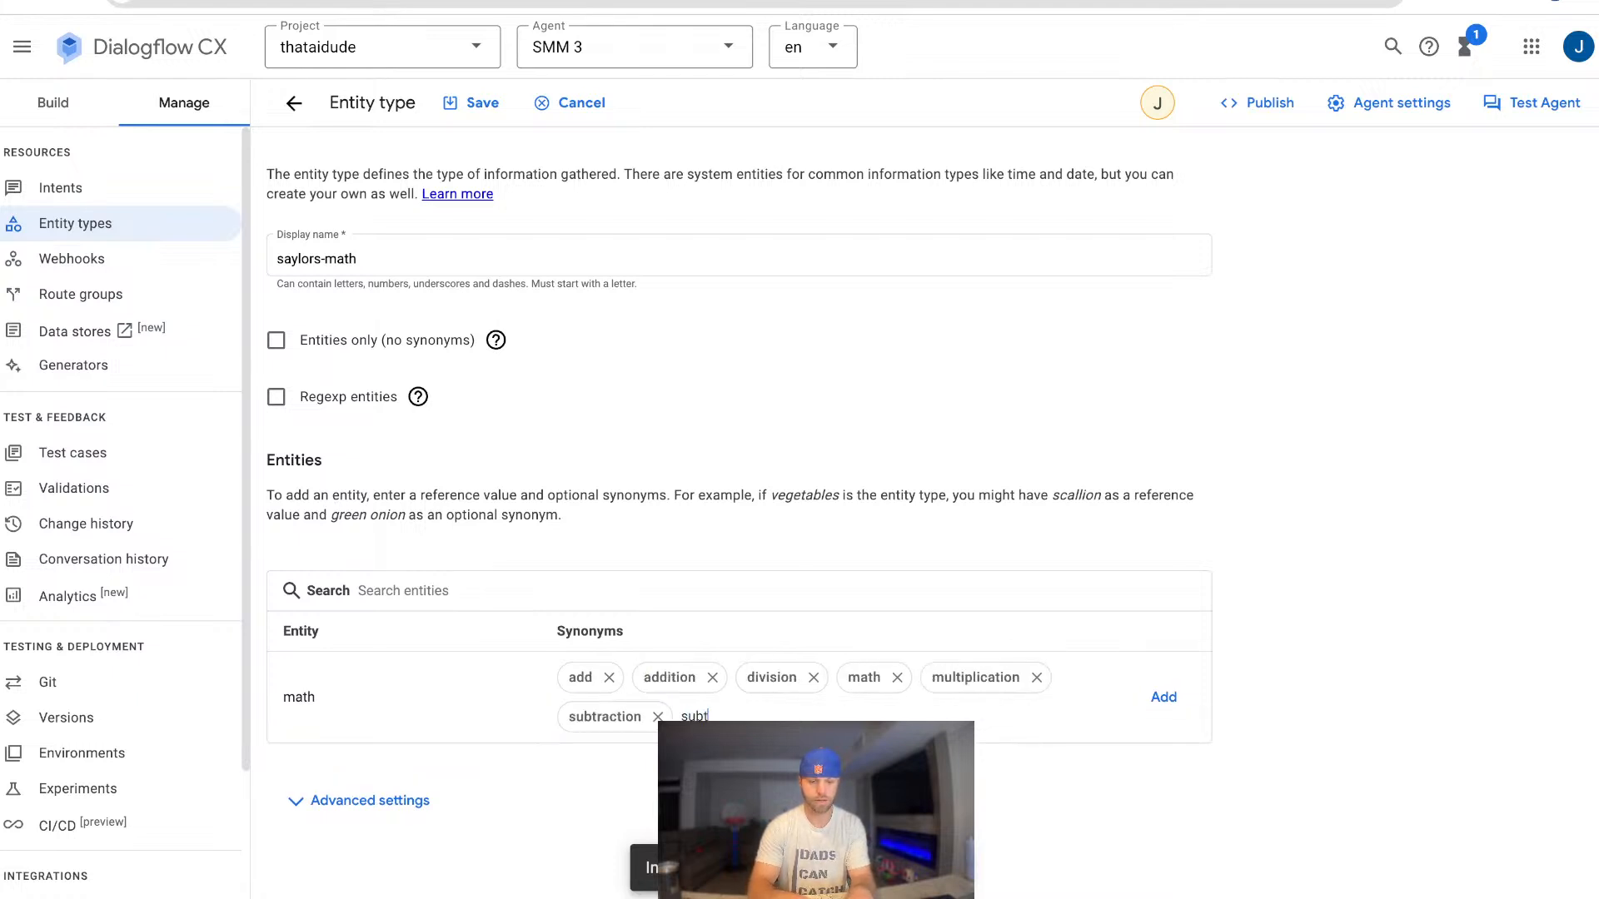
type("ract")
key("Return")
type("mi")
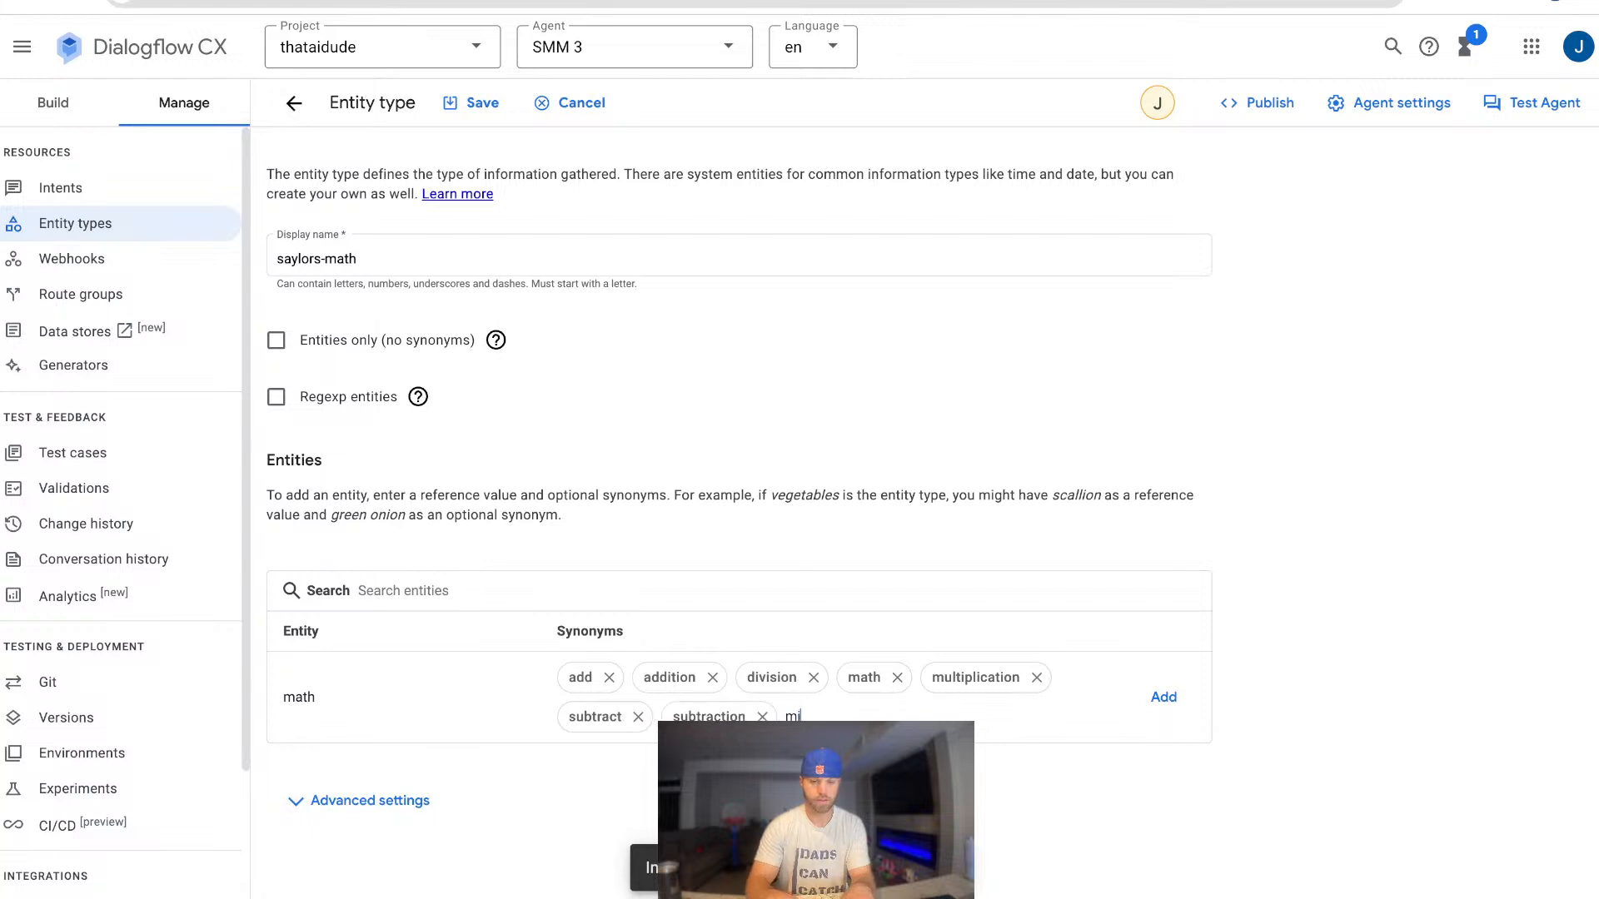
type("nus")
key("Return")
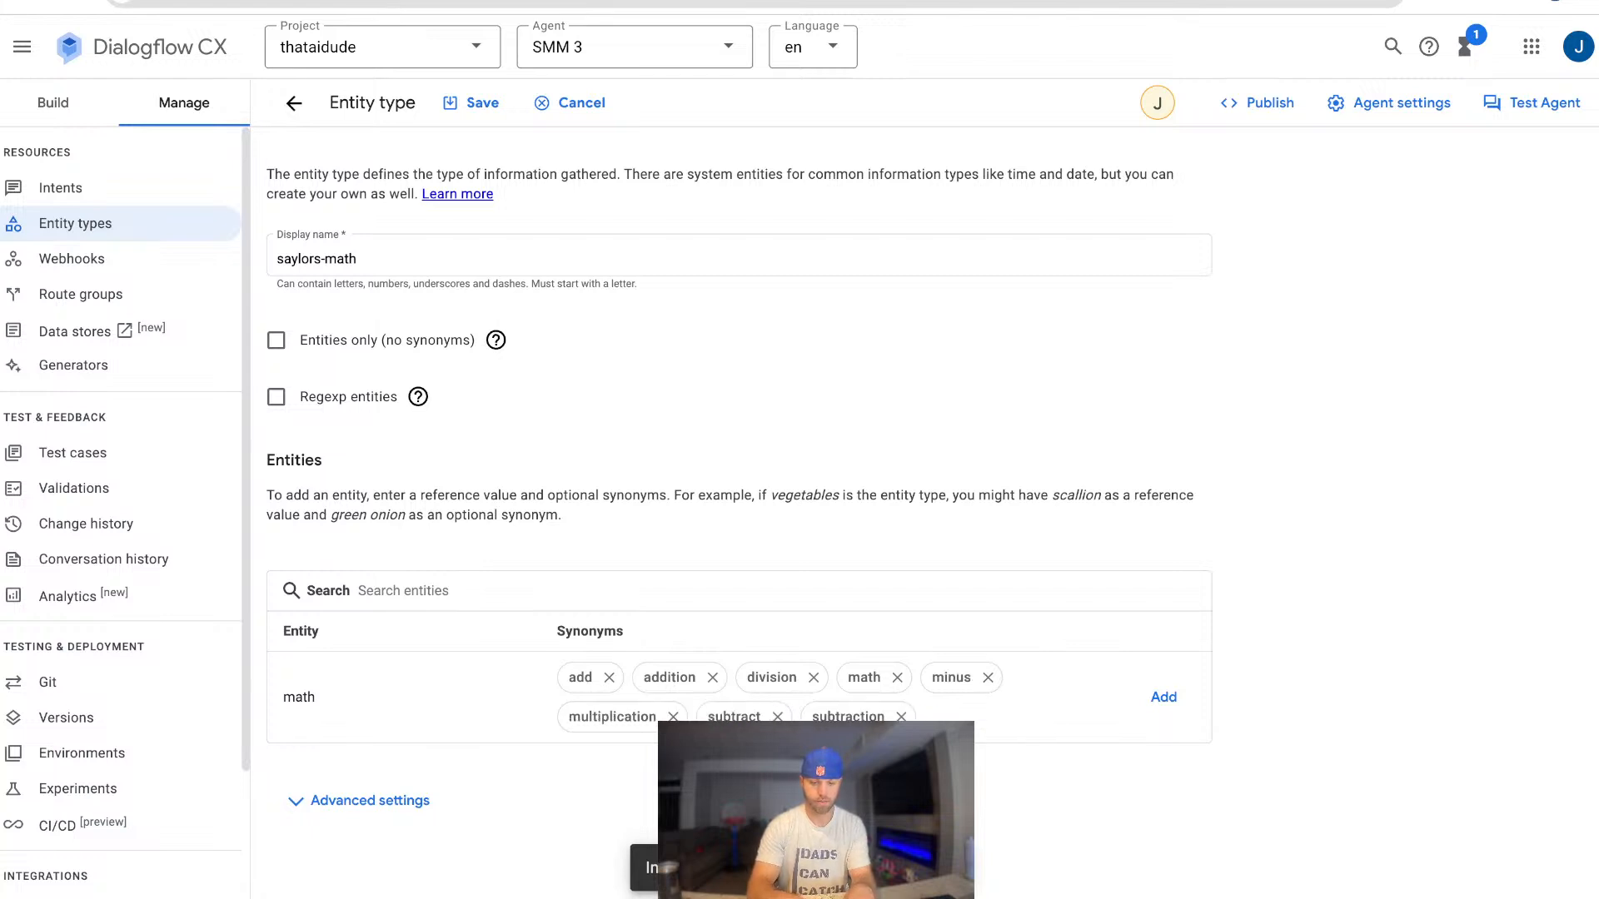
Add the synonyms "multiply" and "divide" to the math entity, and save the entity type.
type("multiply")
key("Return")
type("divide")
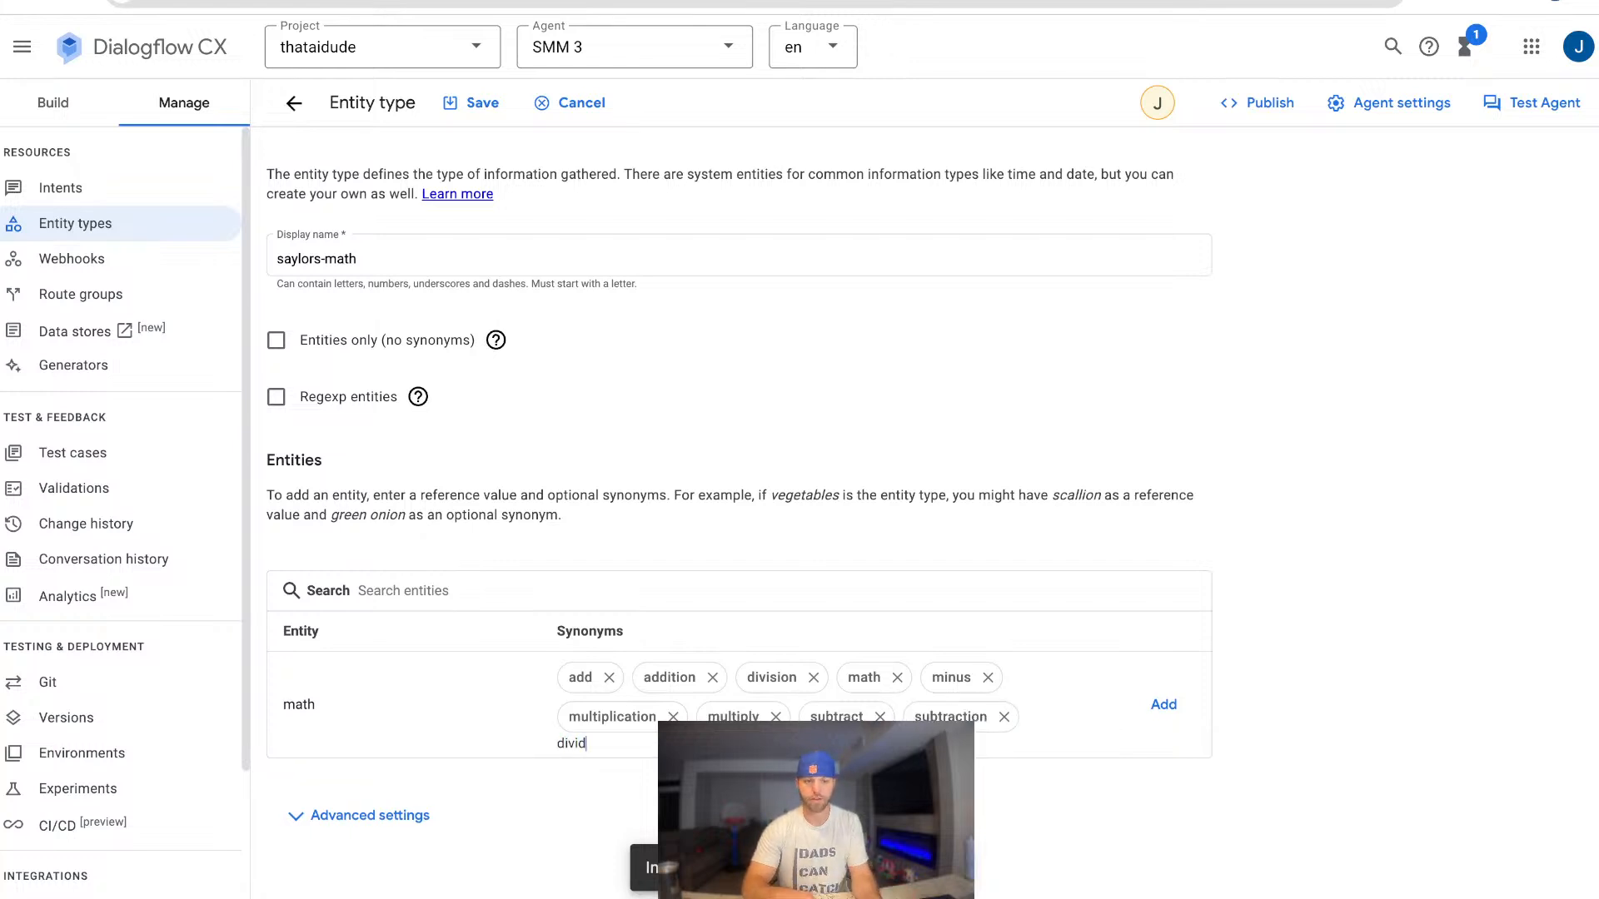
key("Return")
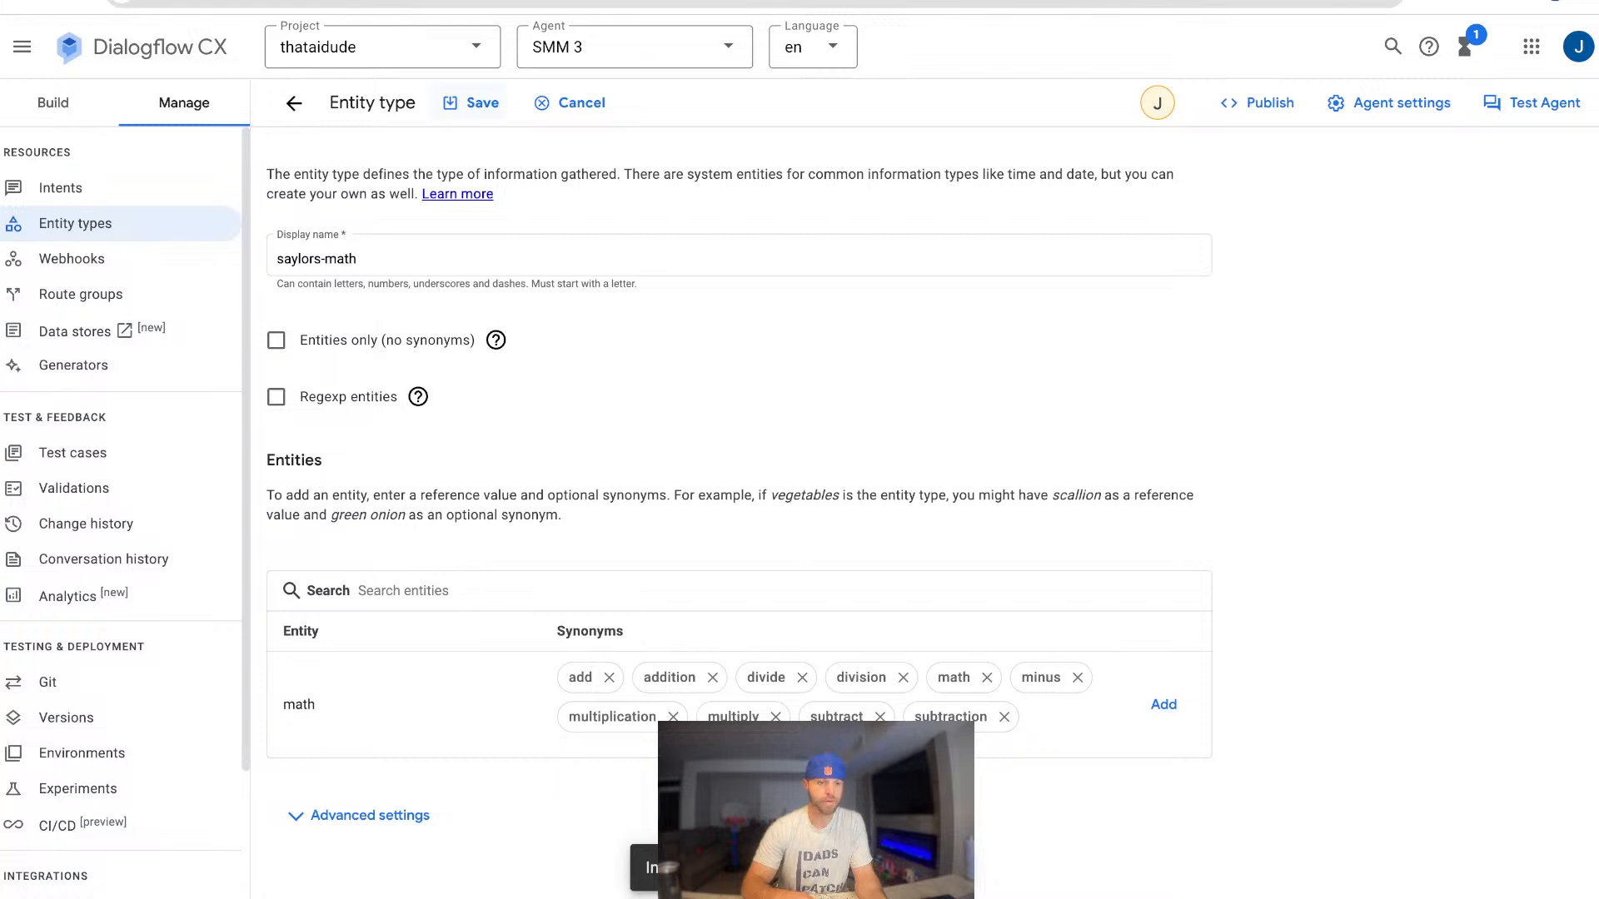
left_click(471, 102)
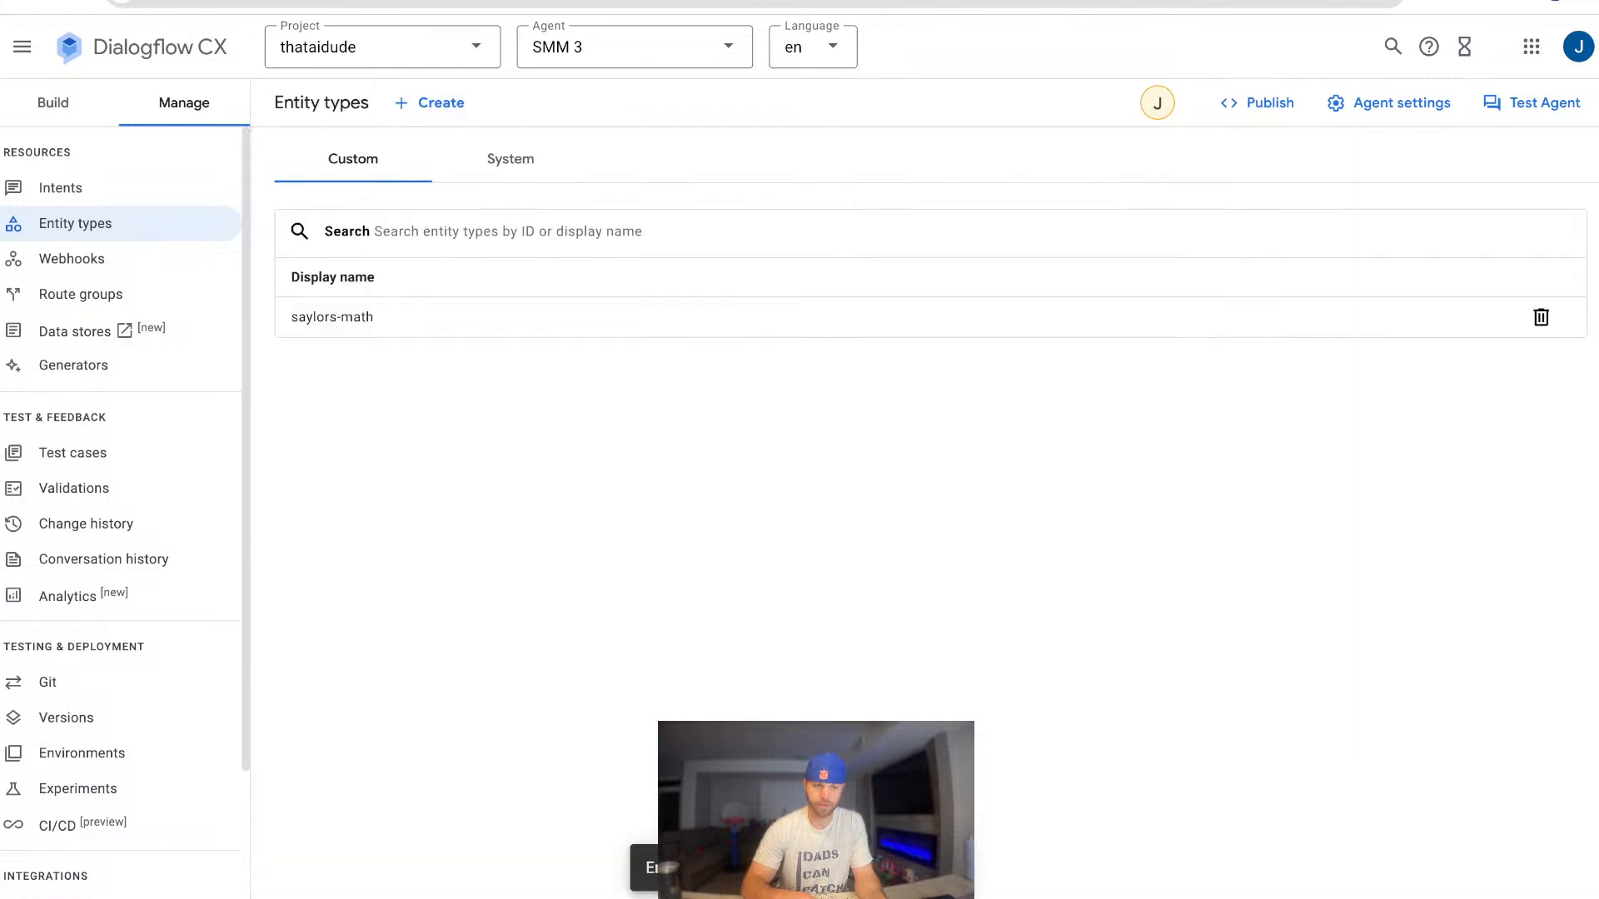
left_click(60, 187)
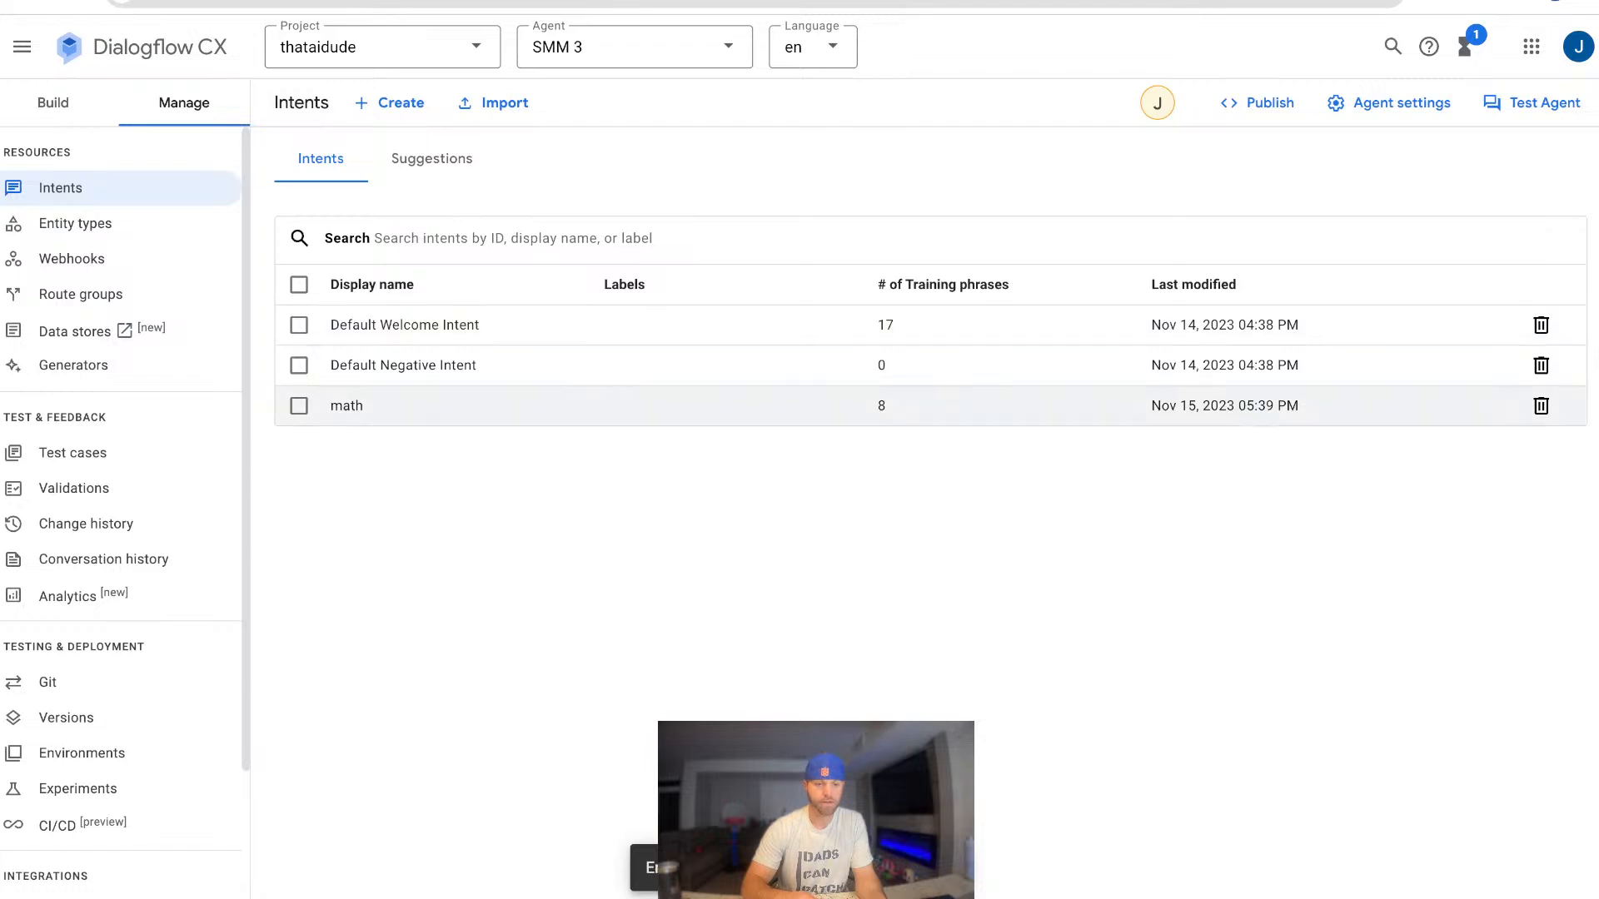
left_click(342, 400)
scroll(740, 497, "down", 4)
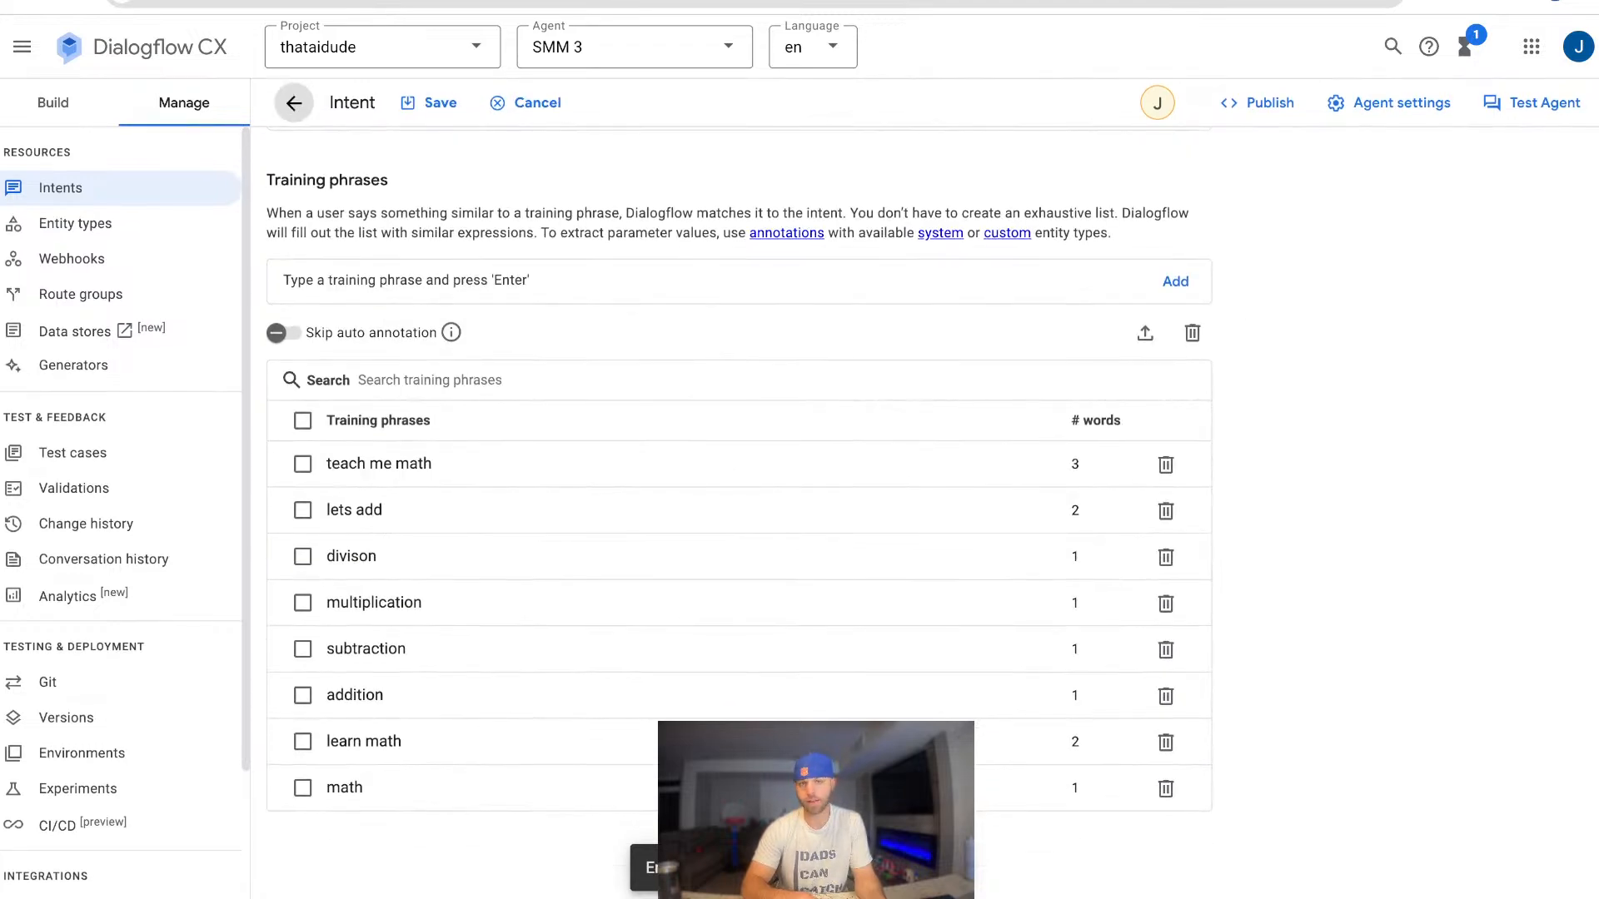
double_click(344, 787)
scroll(491, 652, "down", 3)
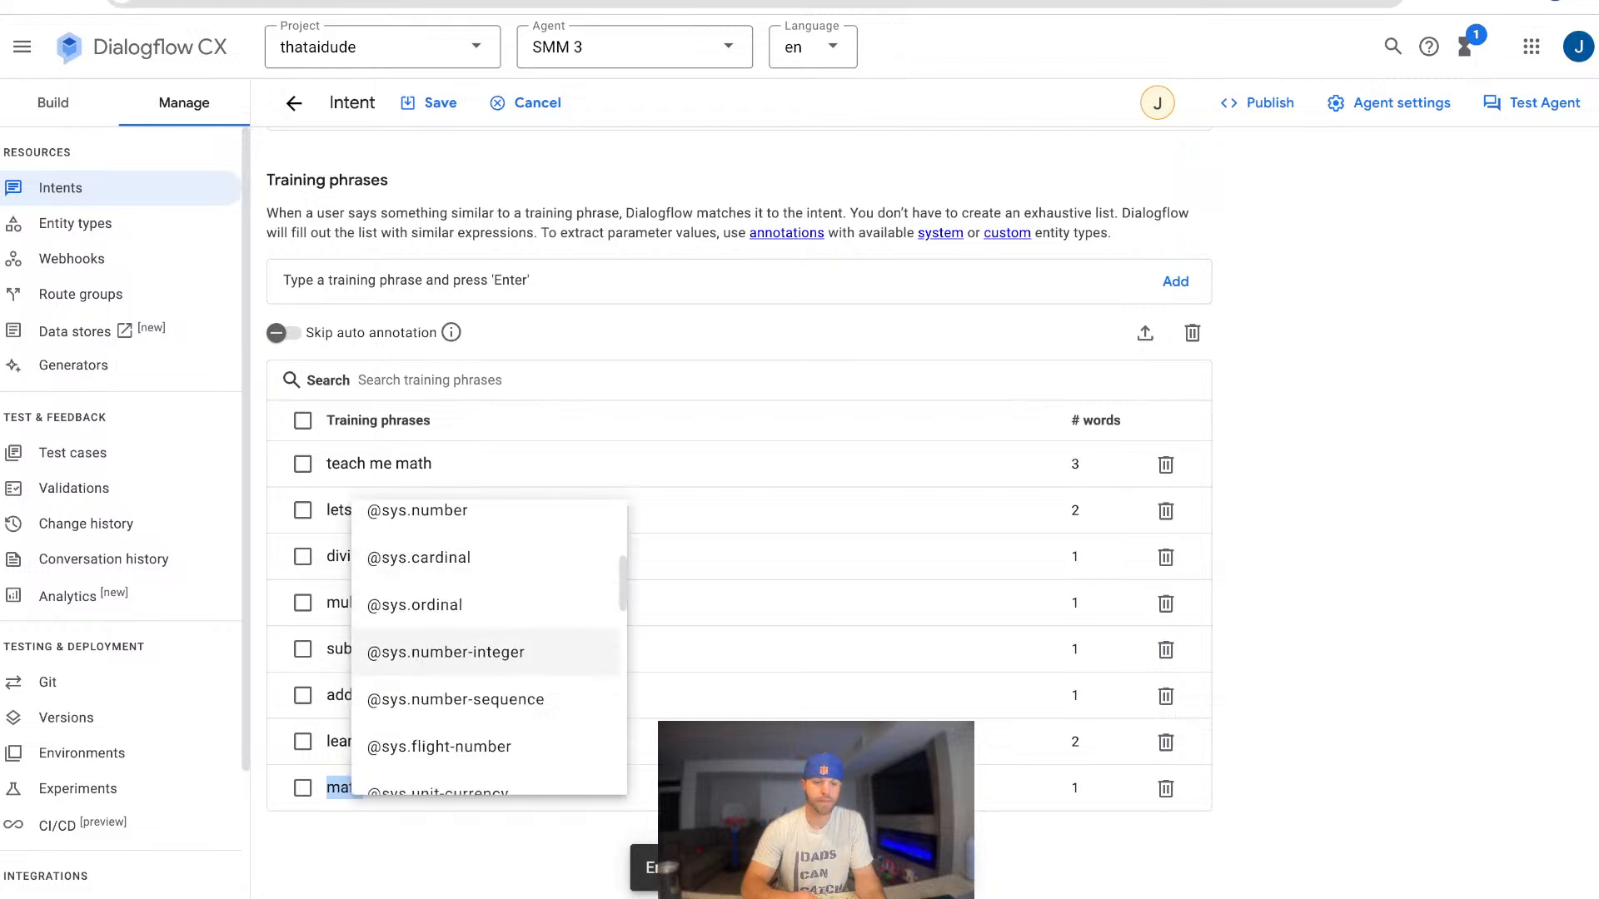
scroll(491, 700, "down", 5)
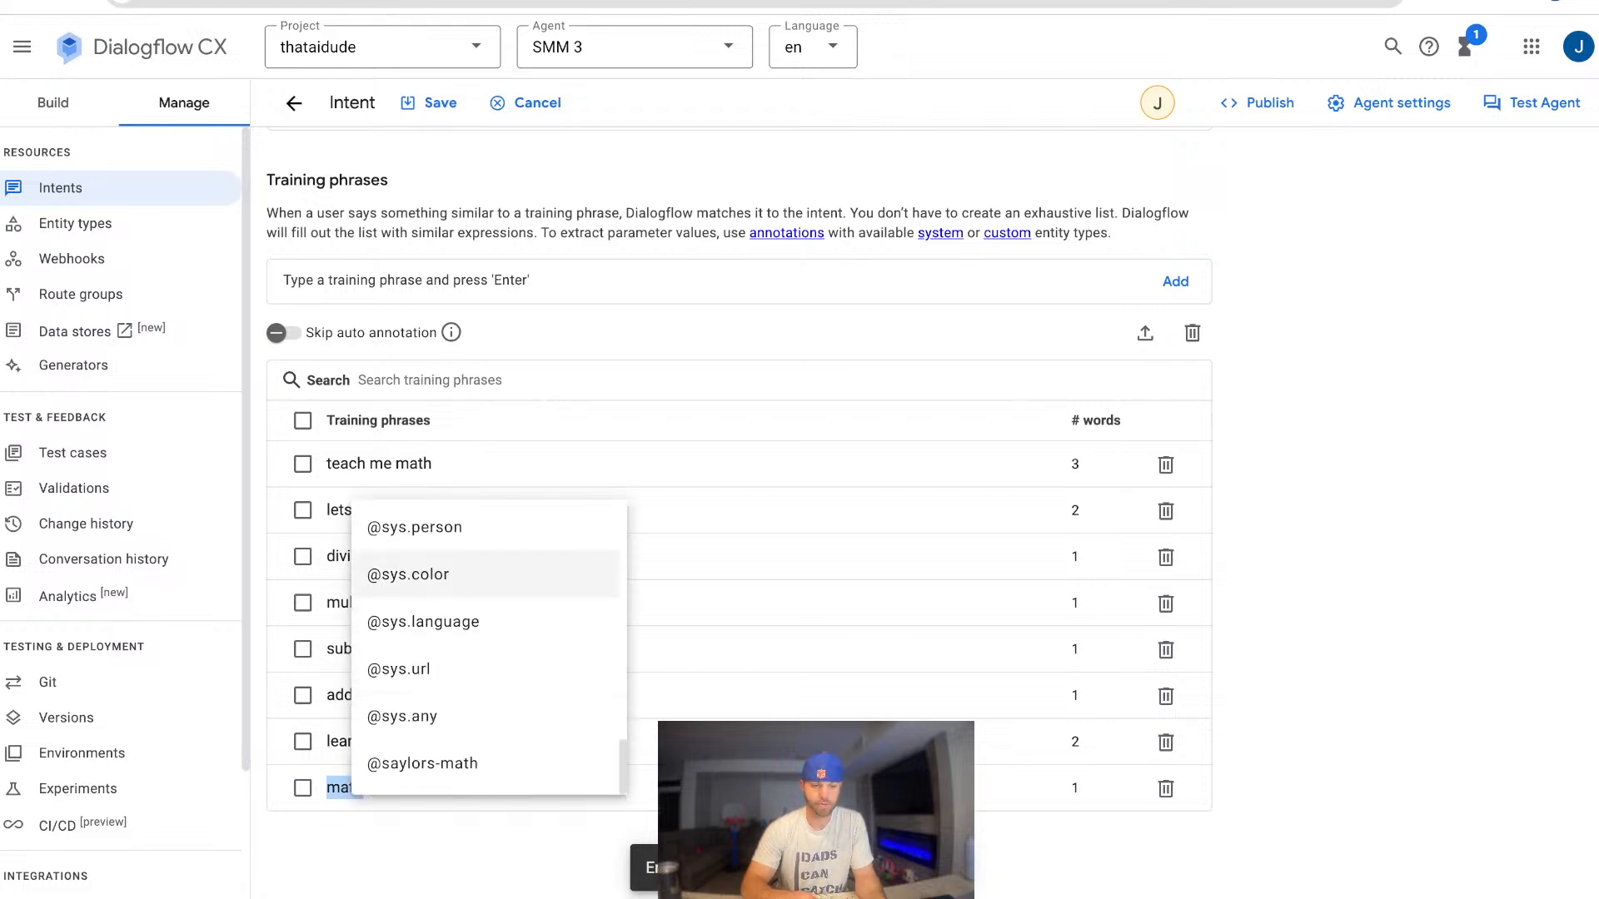
left_click(422, 764)
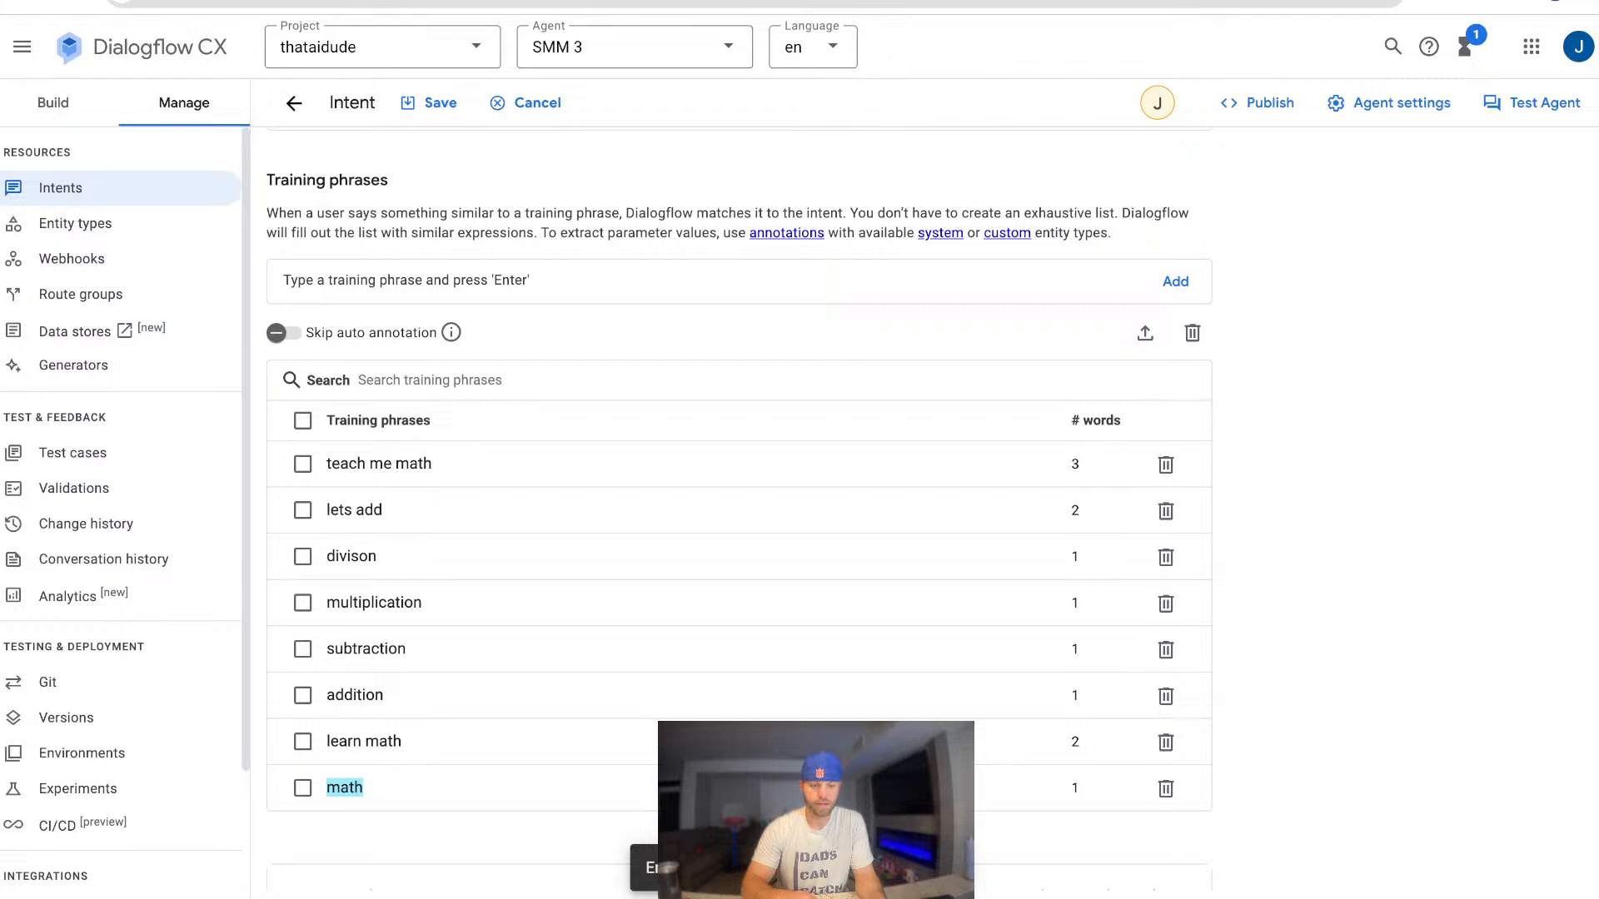
left_click_drag(380, 741, 326, 694)
left_click(500, 518)
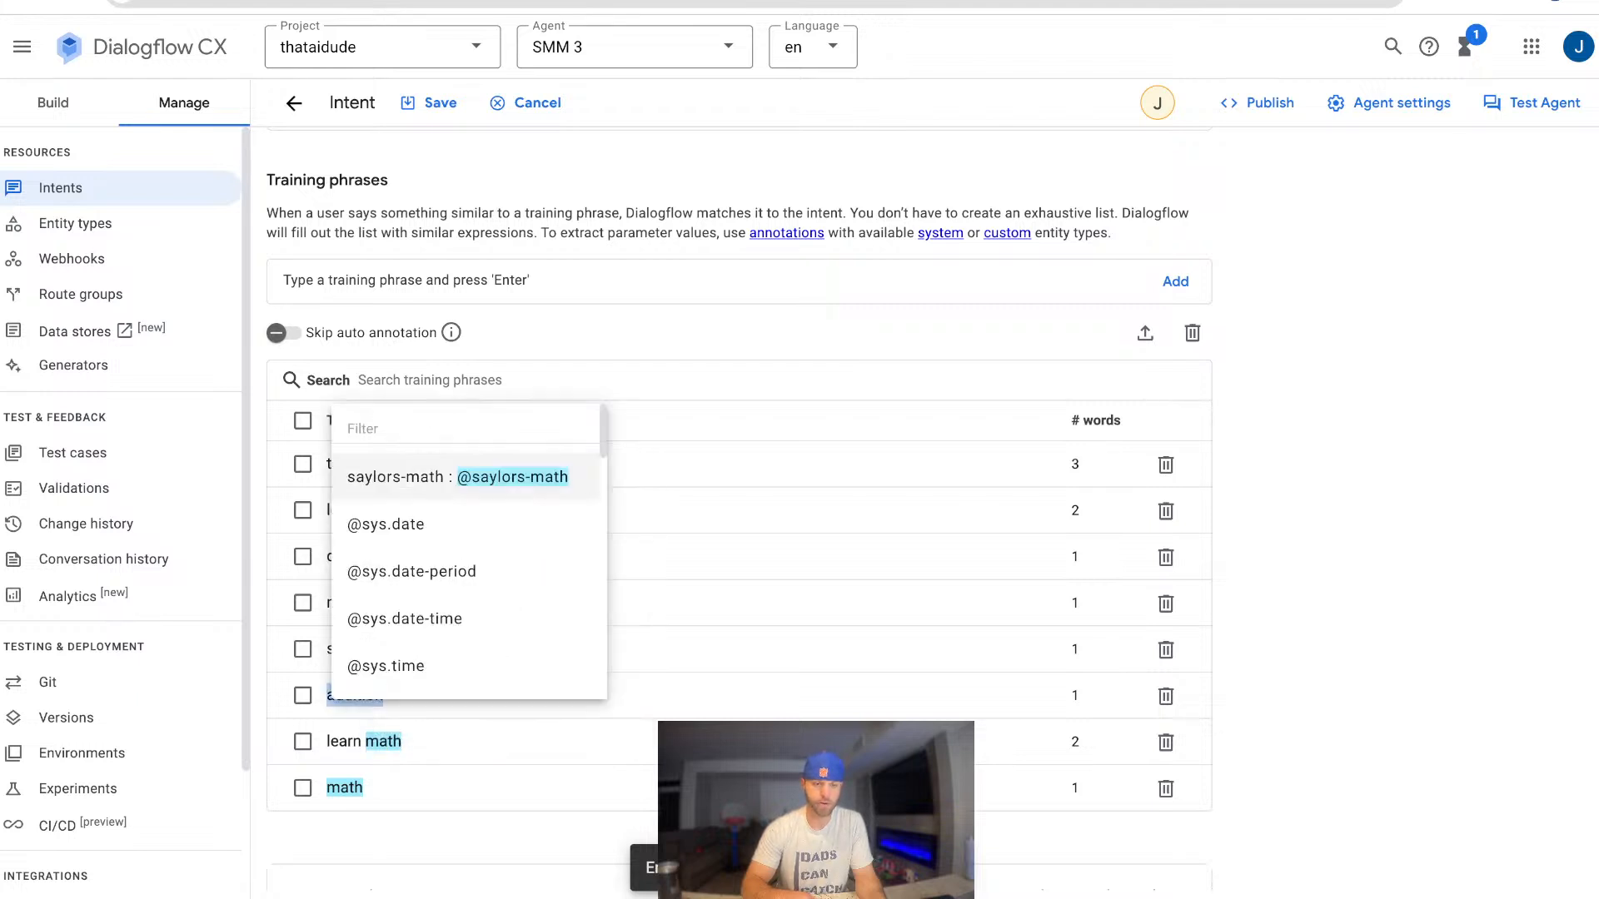
left_click(462, 477)
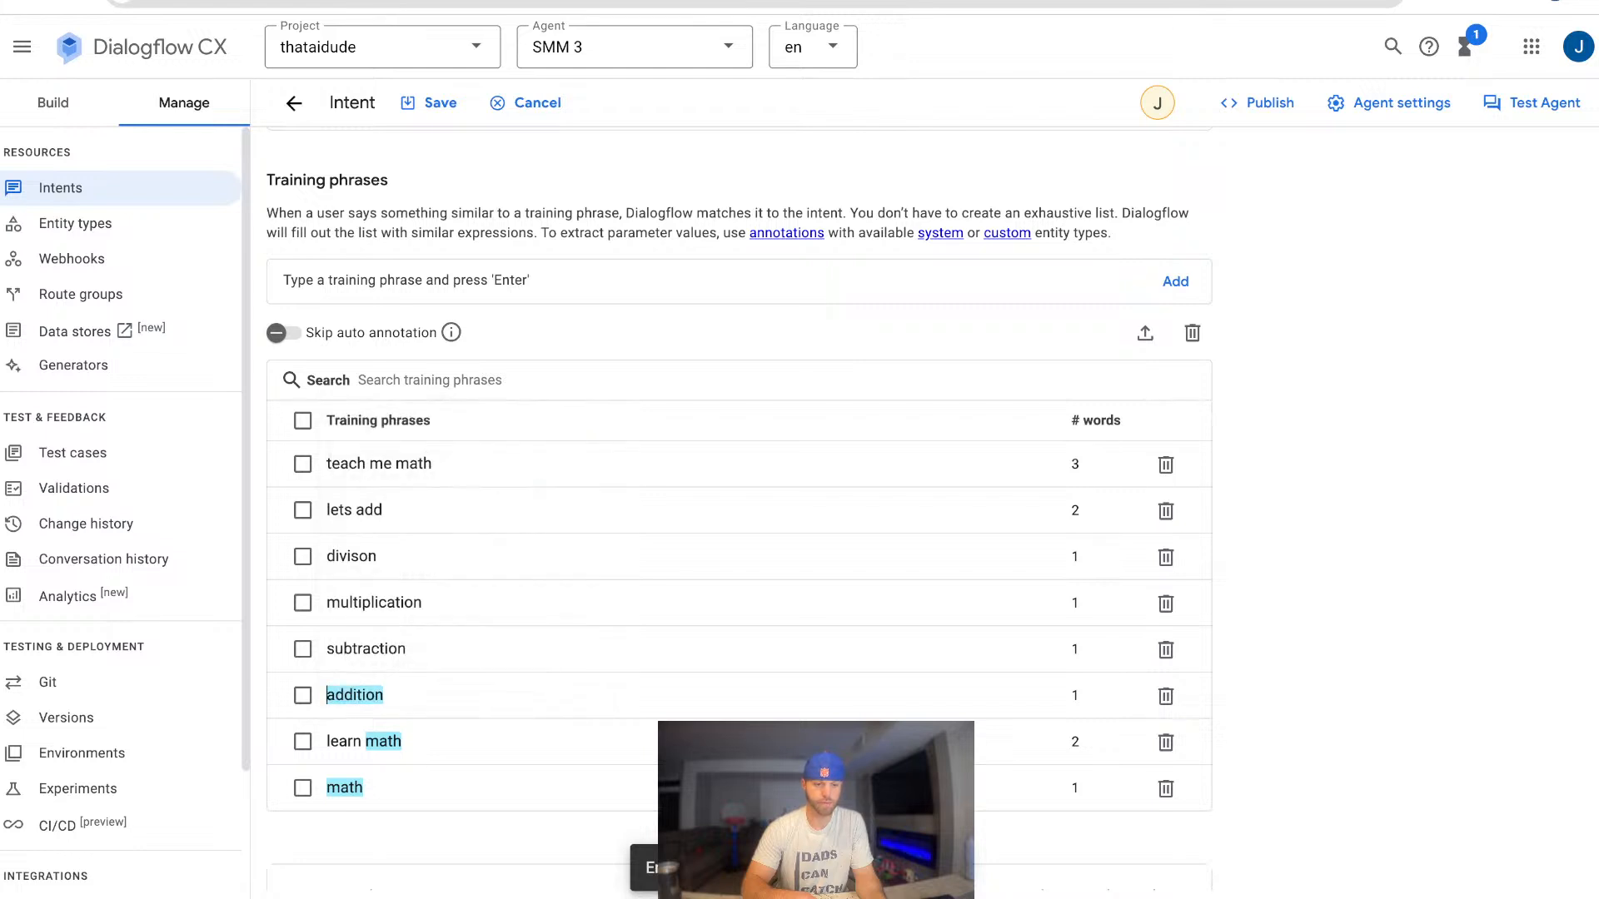
mouse_move(407, 648)
left_mouse_down()
mouse_move(335, 649)
mouse_move(407, 649)
left_mouse_up()
left_click(406, 648)
left_click(462, 428)
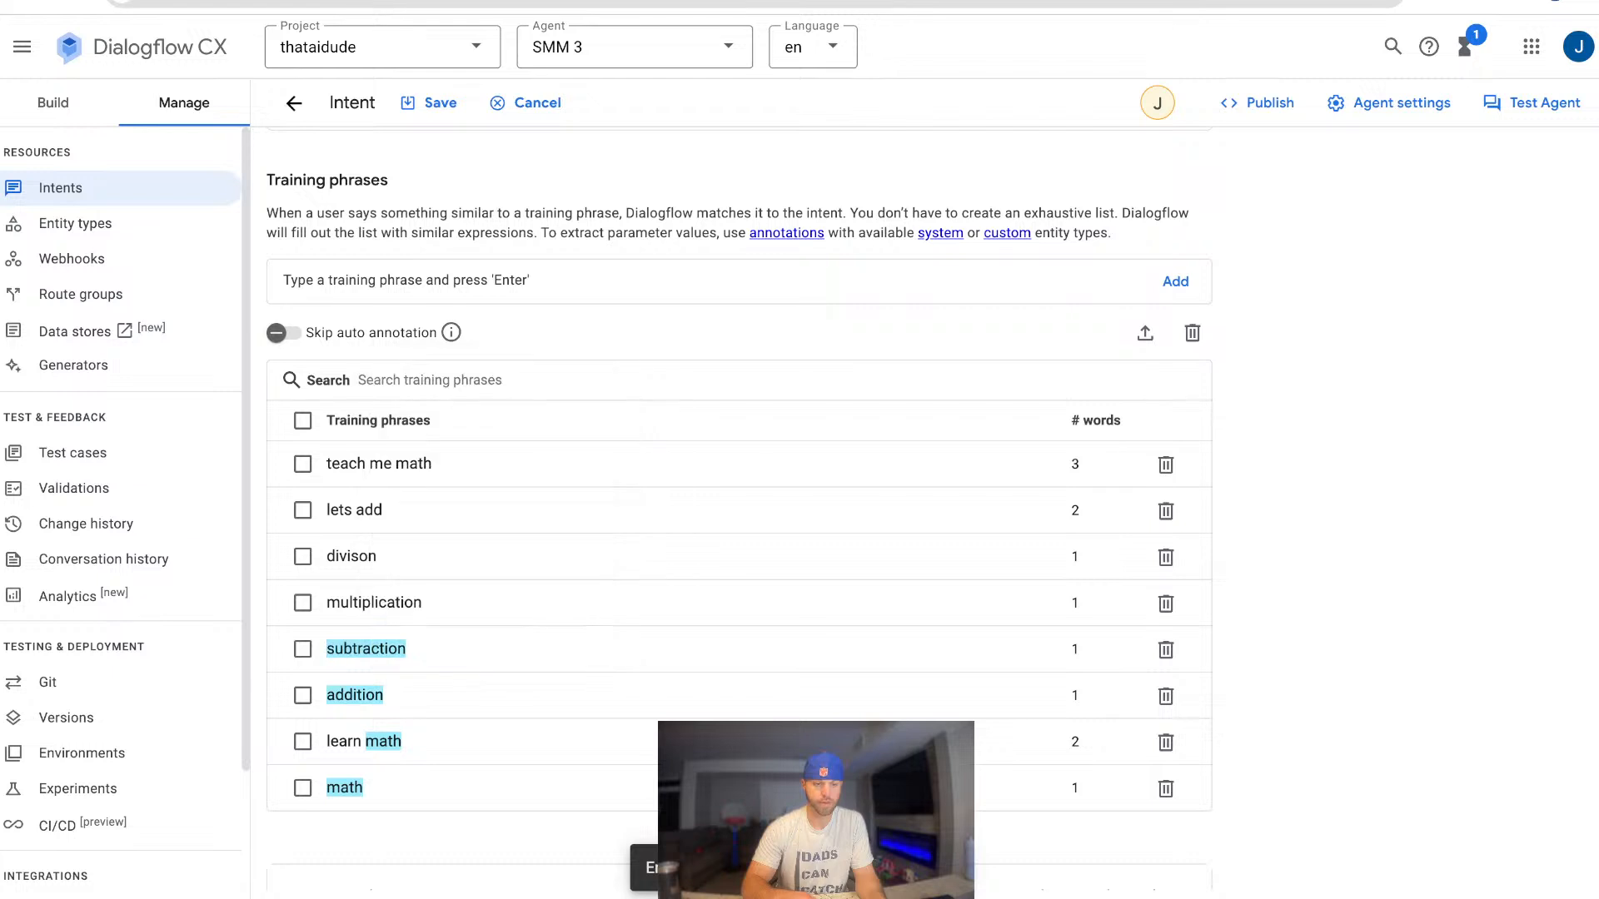
double_click(384, 603)
left_click(385, 603)
double_click(384, 603)
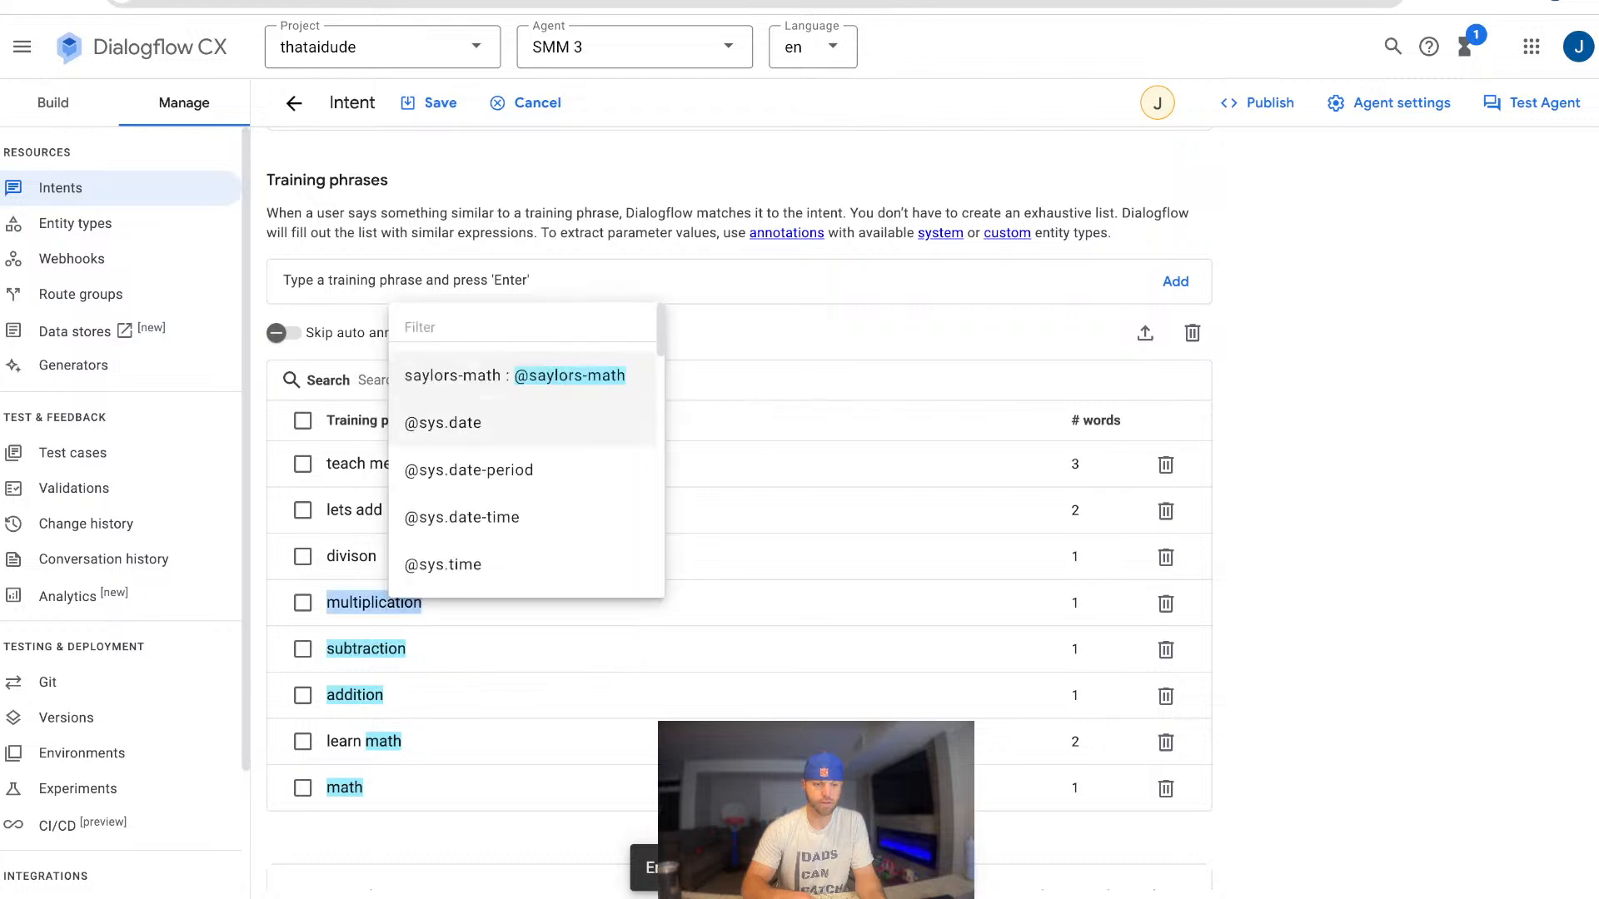
left_click(499, 376)
double_click(351, 557)
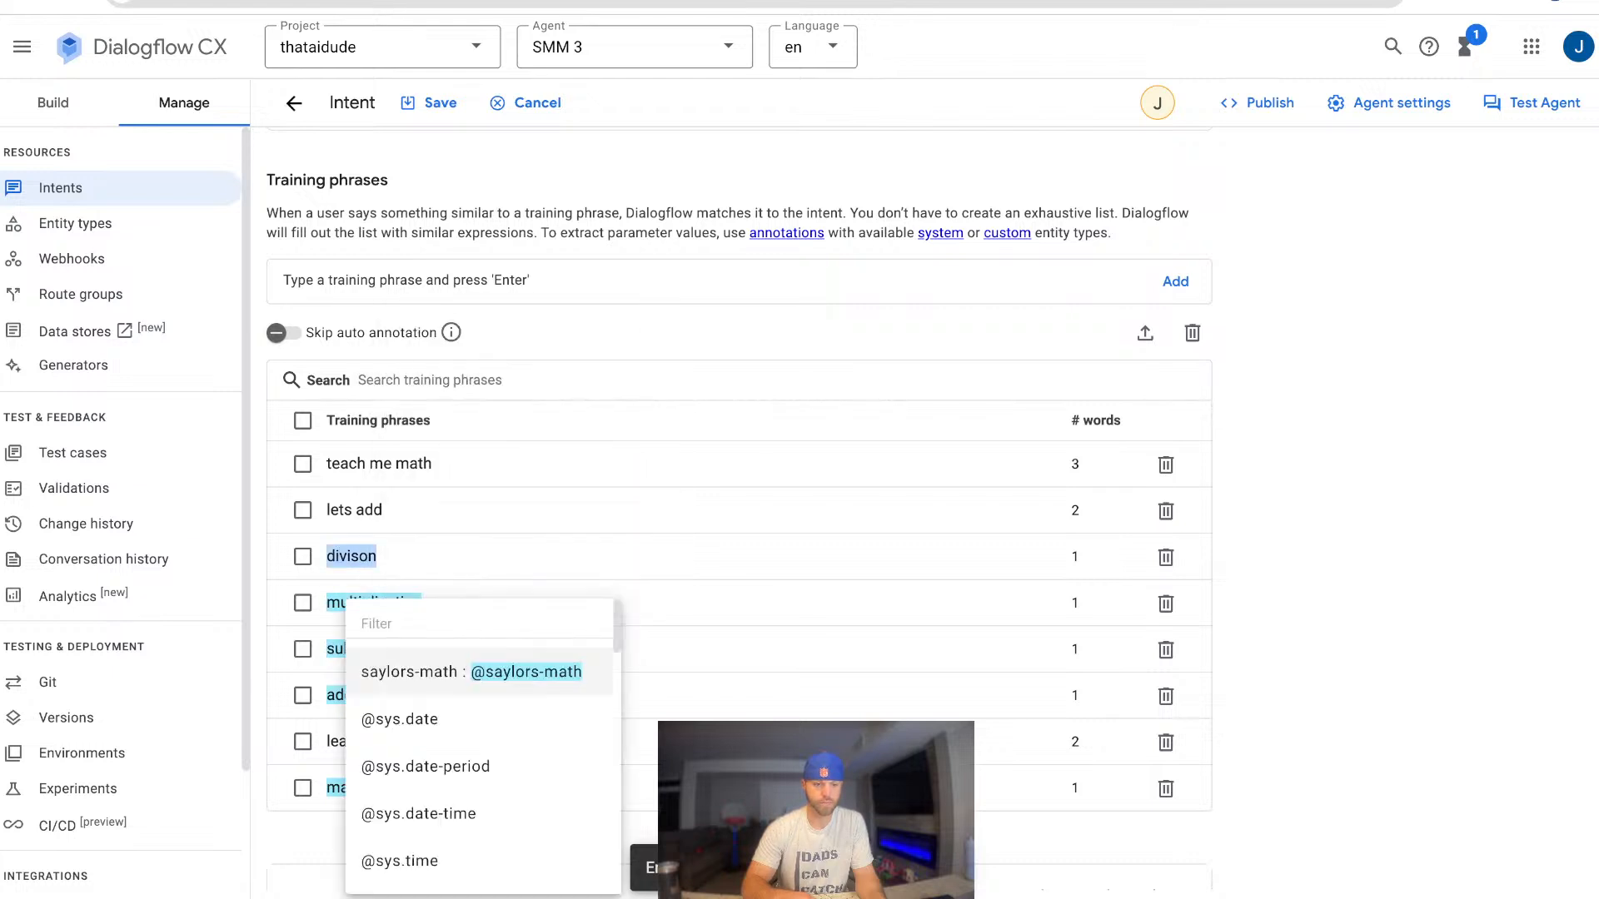
left_click(471, 671)
left_click_drag(384, 510, 355, 509)
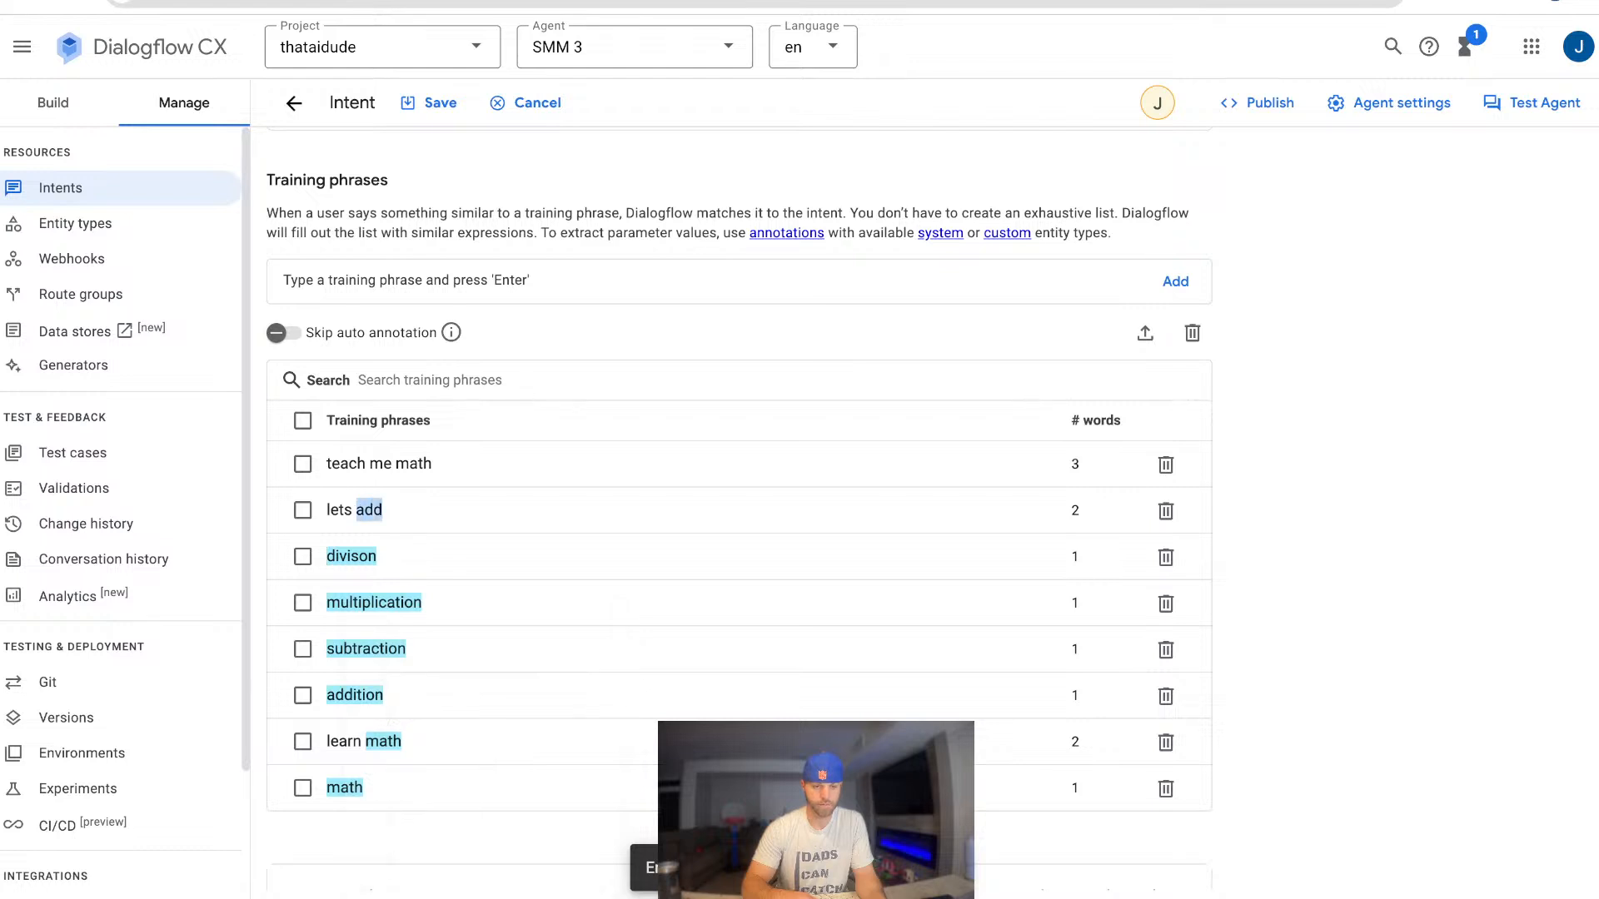
left_click(489, 624)
double_click(414, 463)
left_click(477, 584)
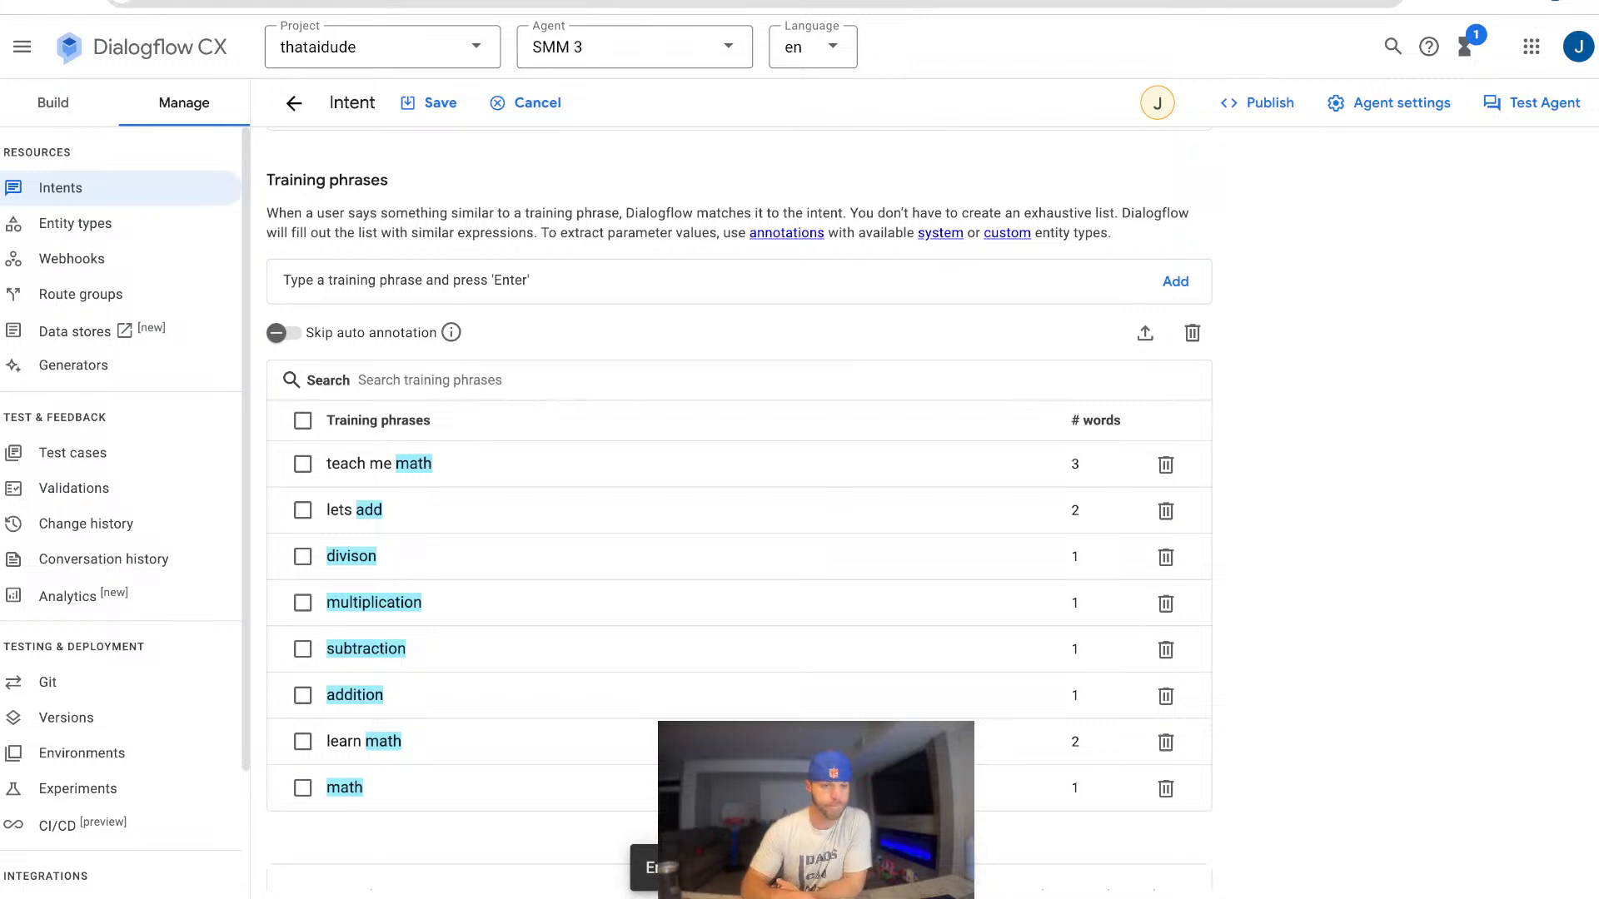
left_click(429, 103)
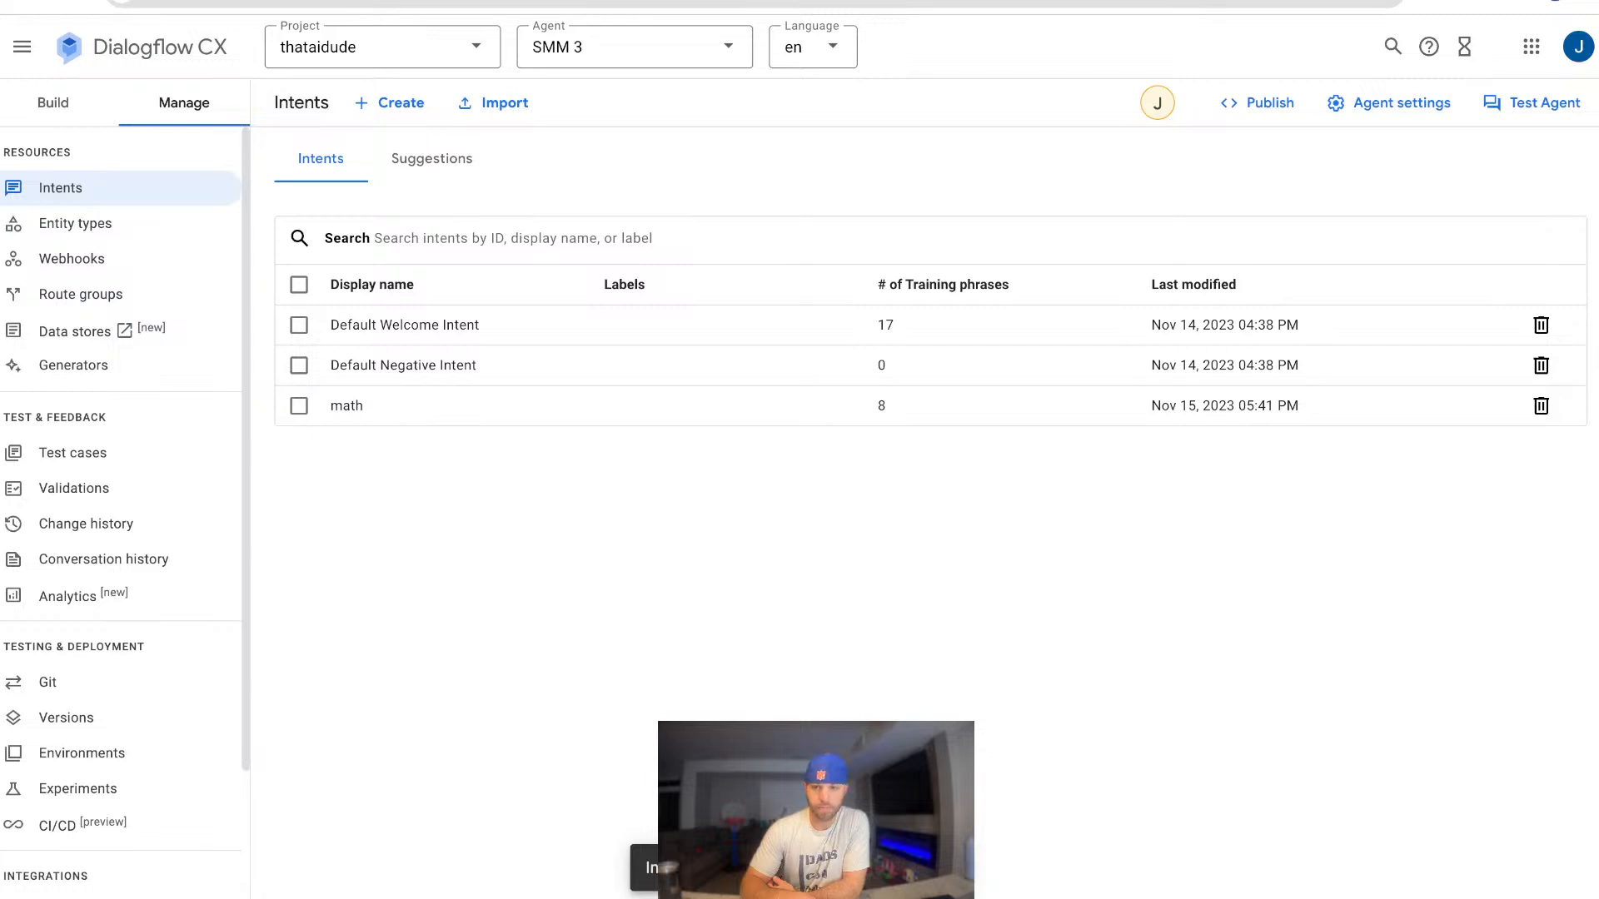
Go to the agent's flow builder and dismiss the Default Start Flow model training entry from the operations list.
left_click(53, 103)
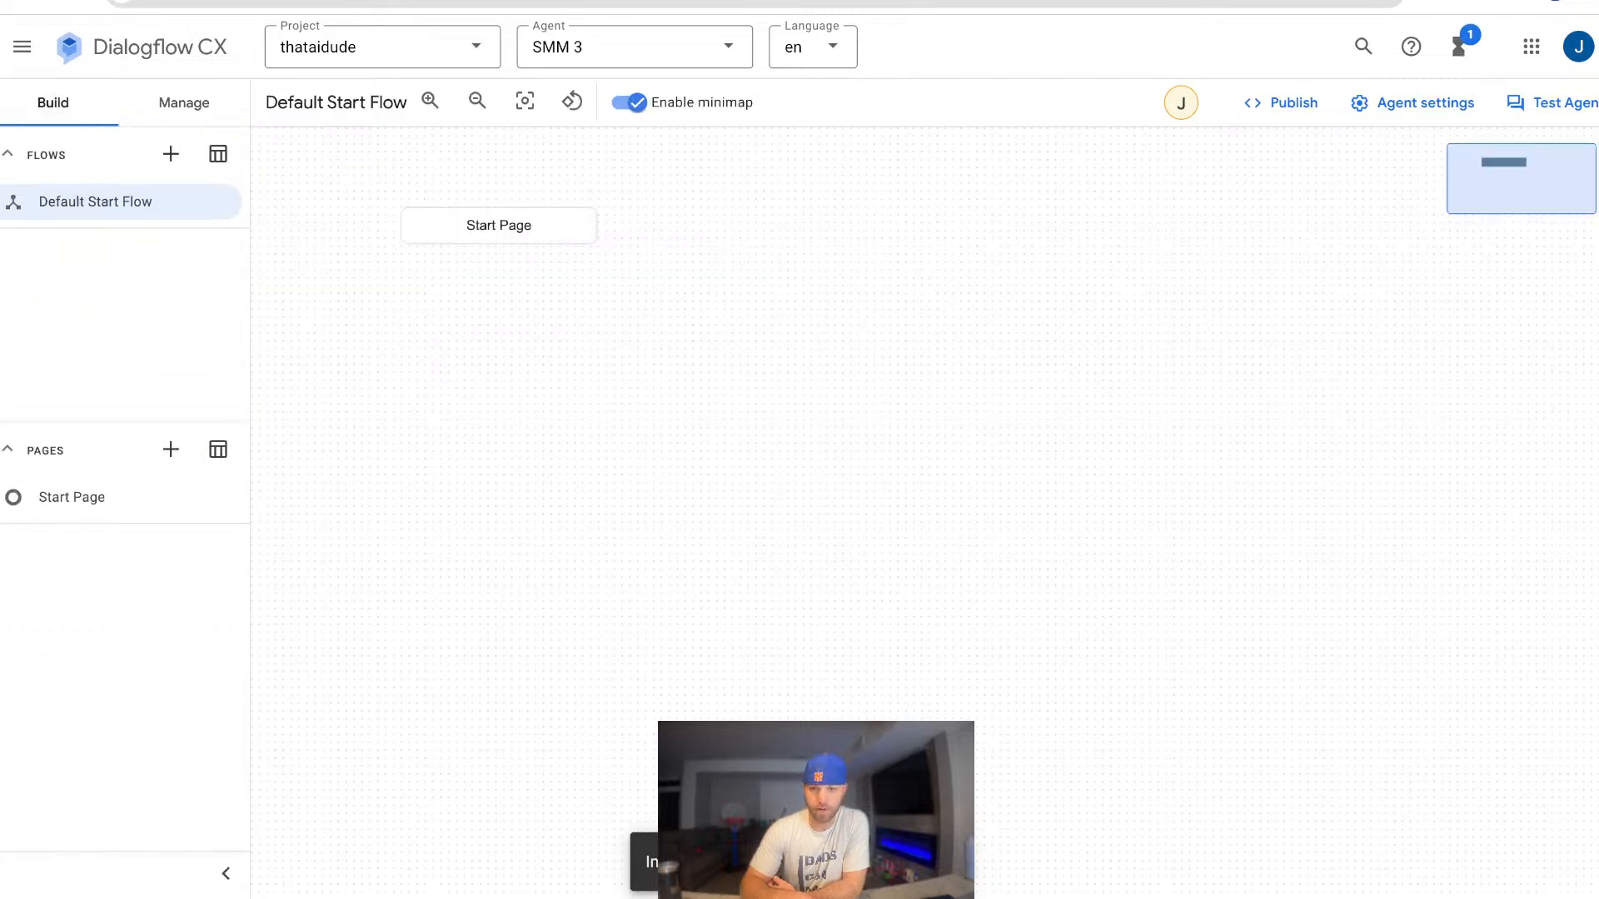
left_click(1458, 47)
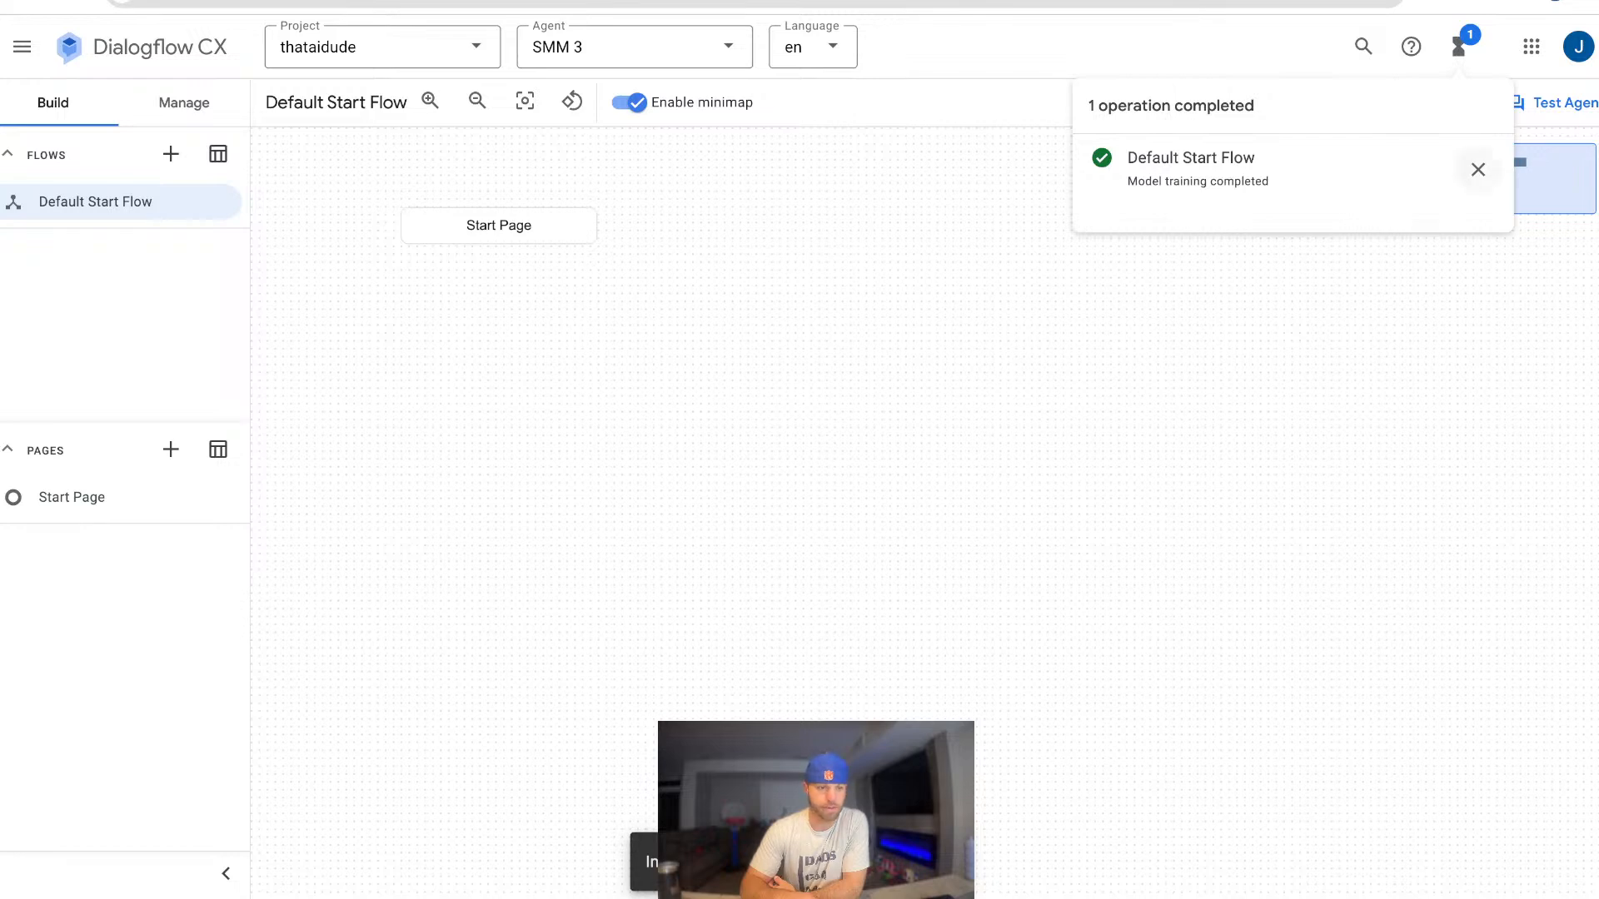
left_click(1478, 169)
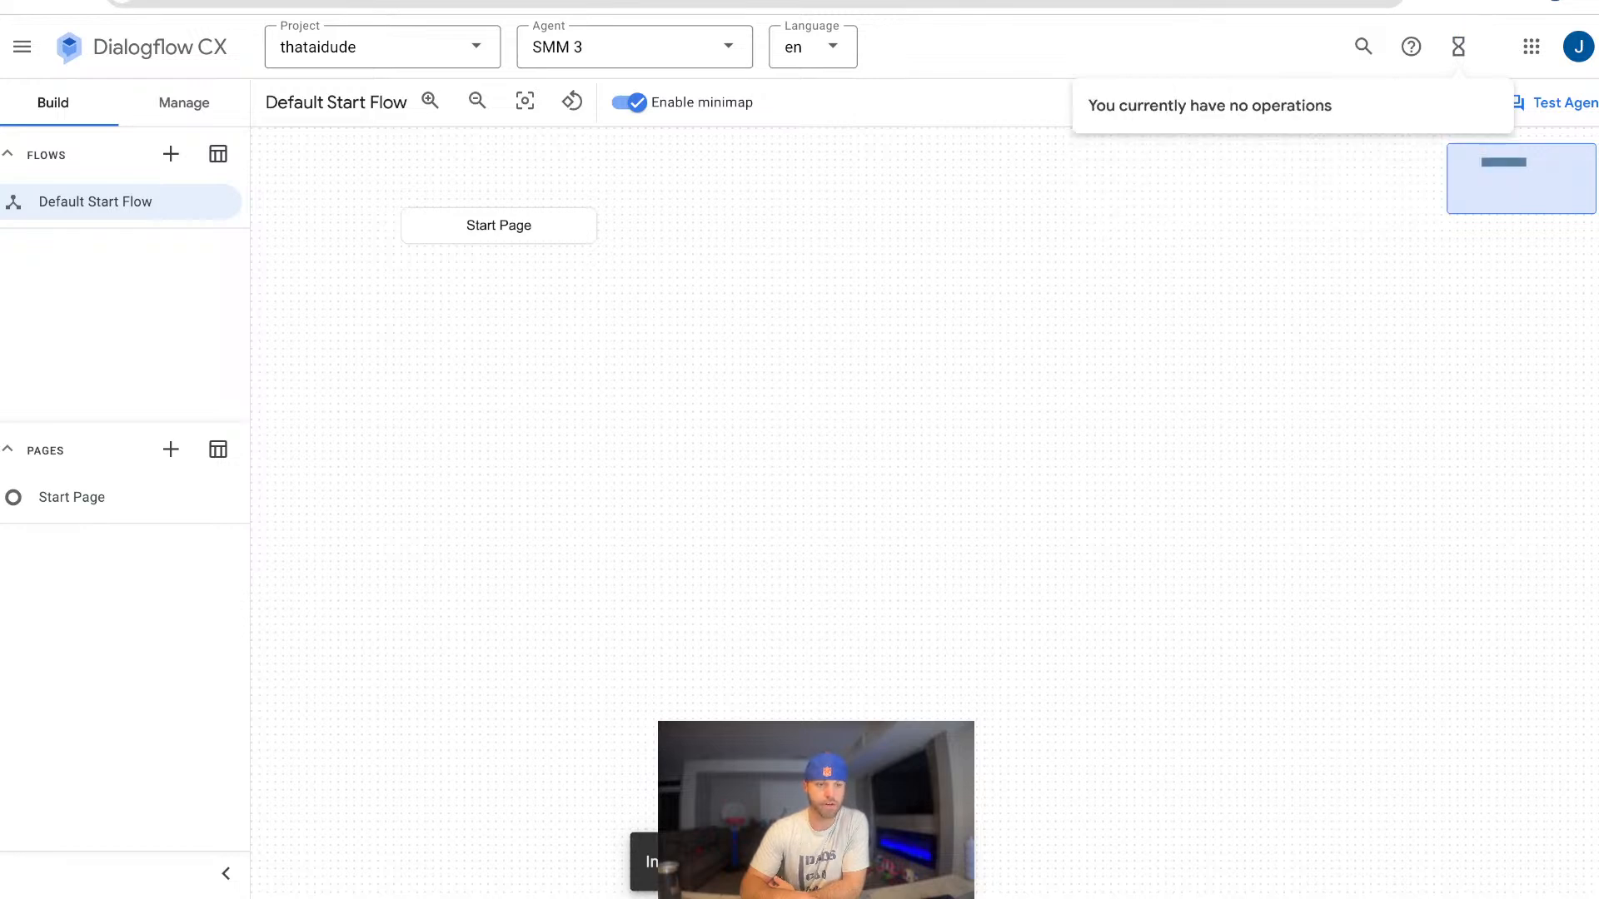
Create a new flow named "Saylor's Math".
left_click(170, 153)
left_click(208, 211)
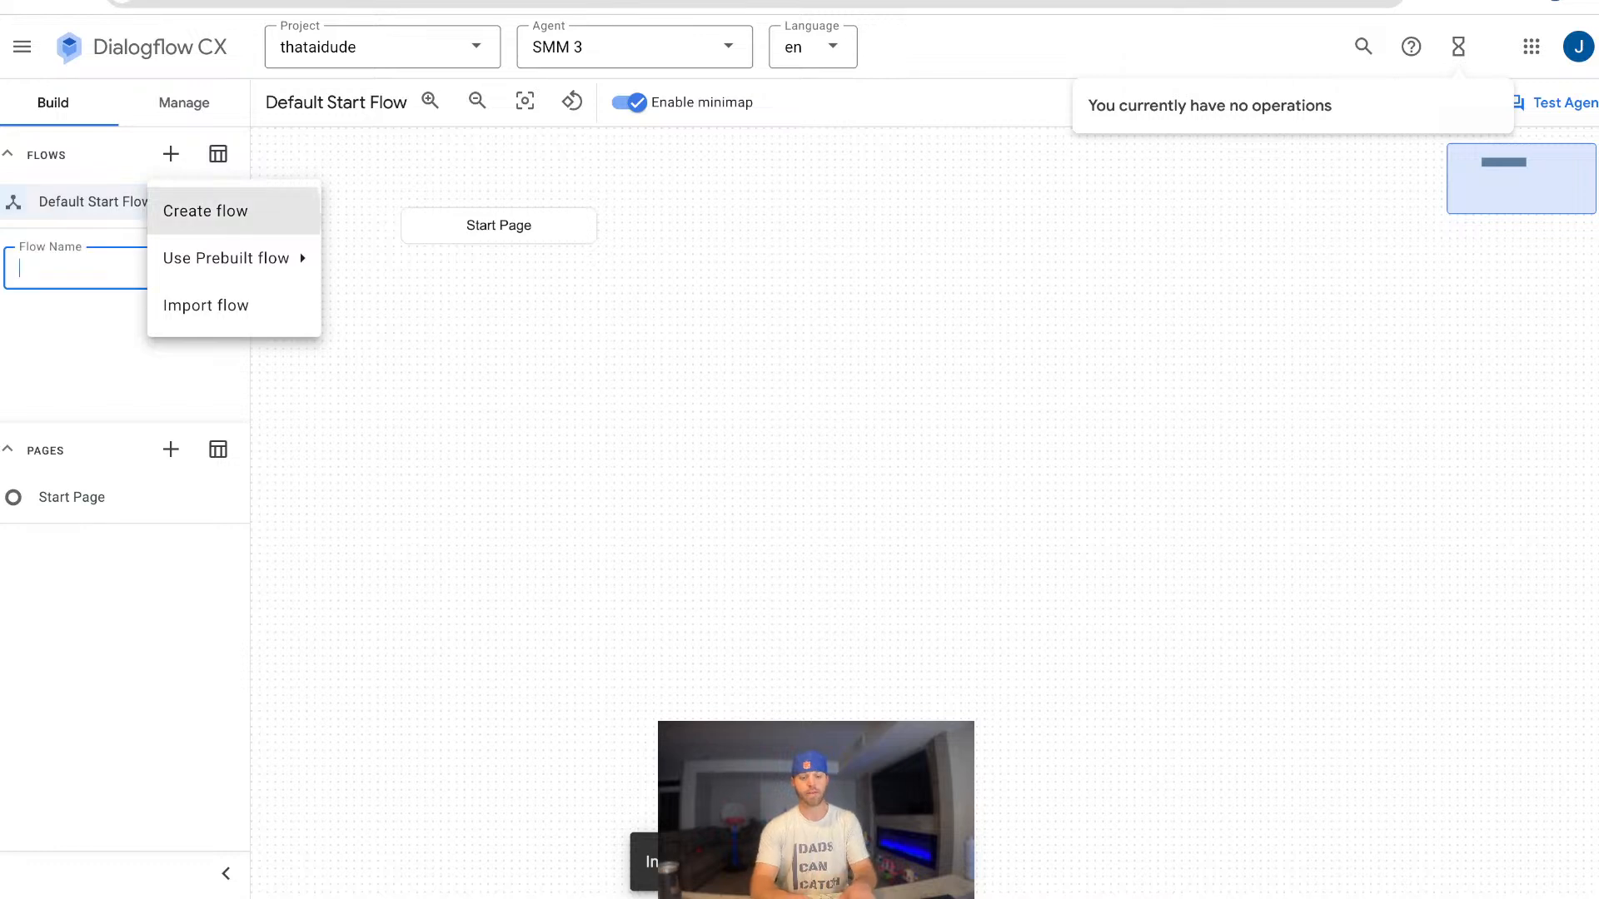
type("Sayl")
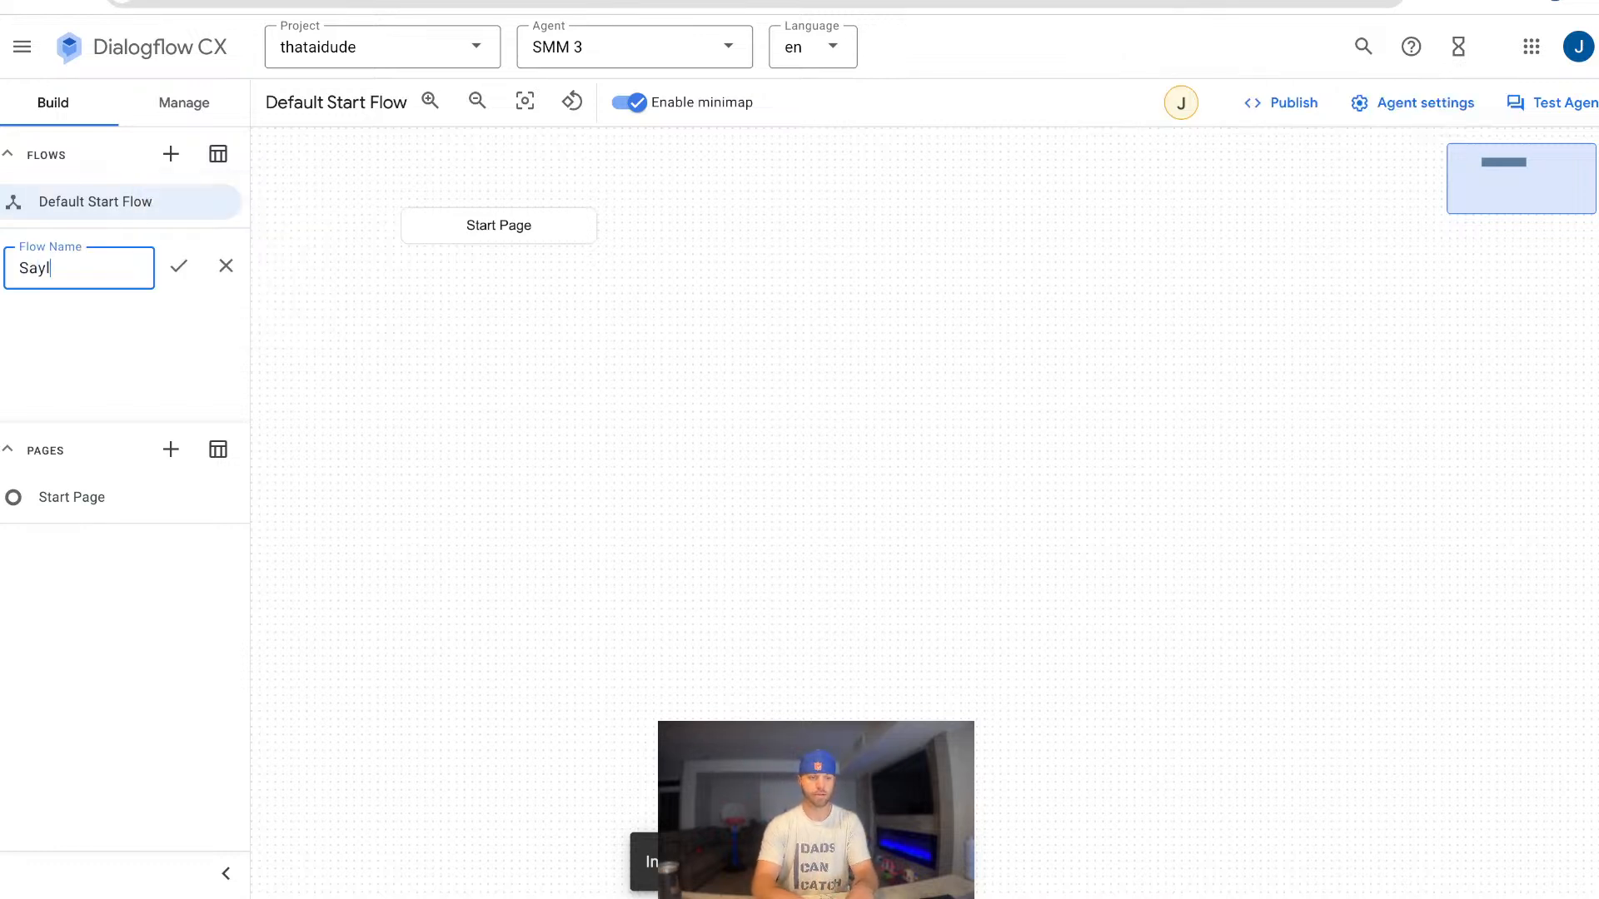
type("or's Math")
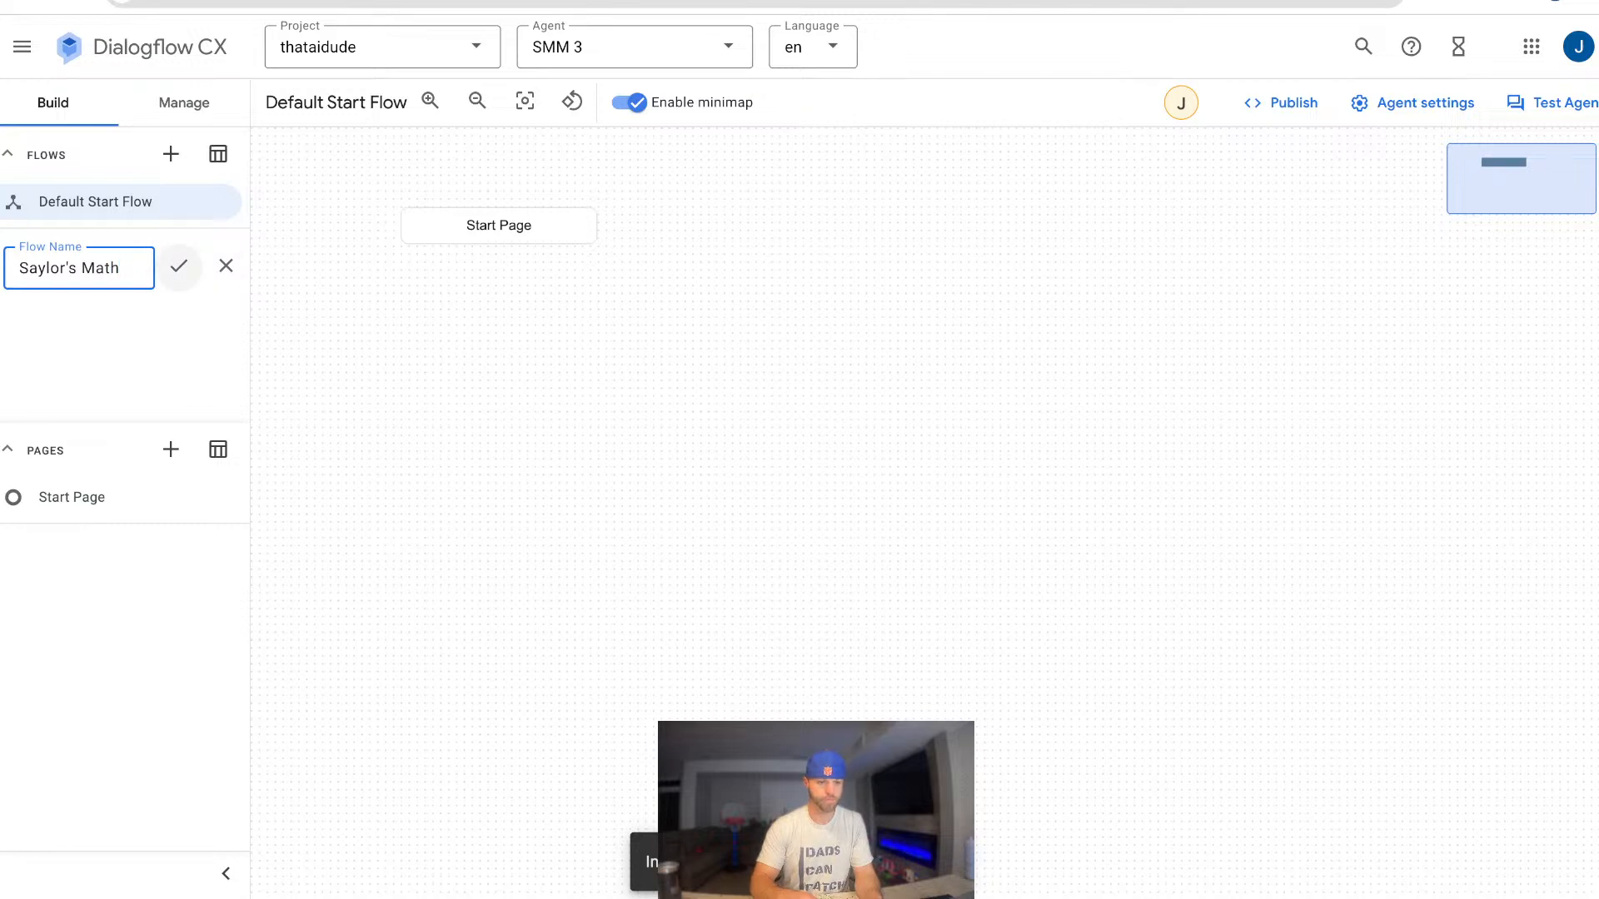
left_click(179, 266)
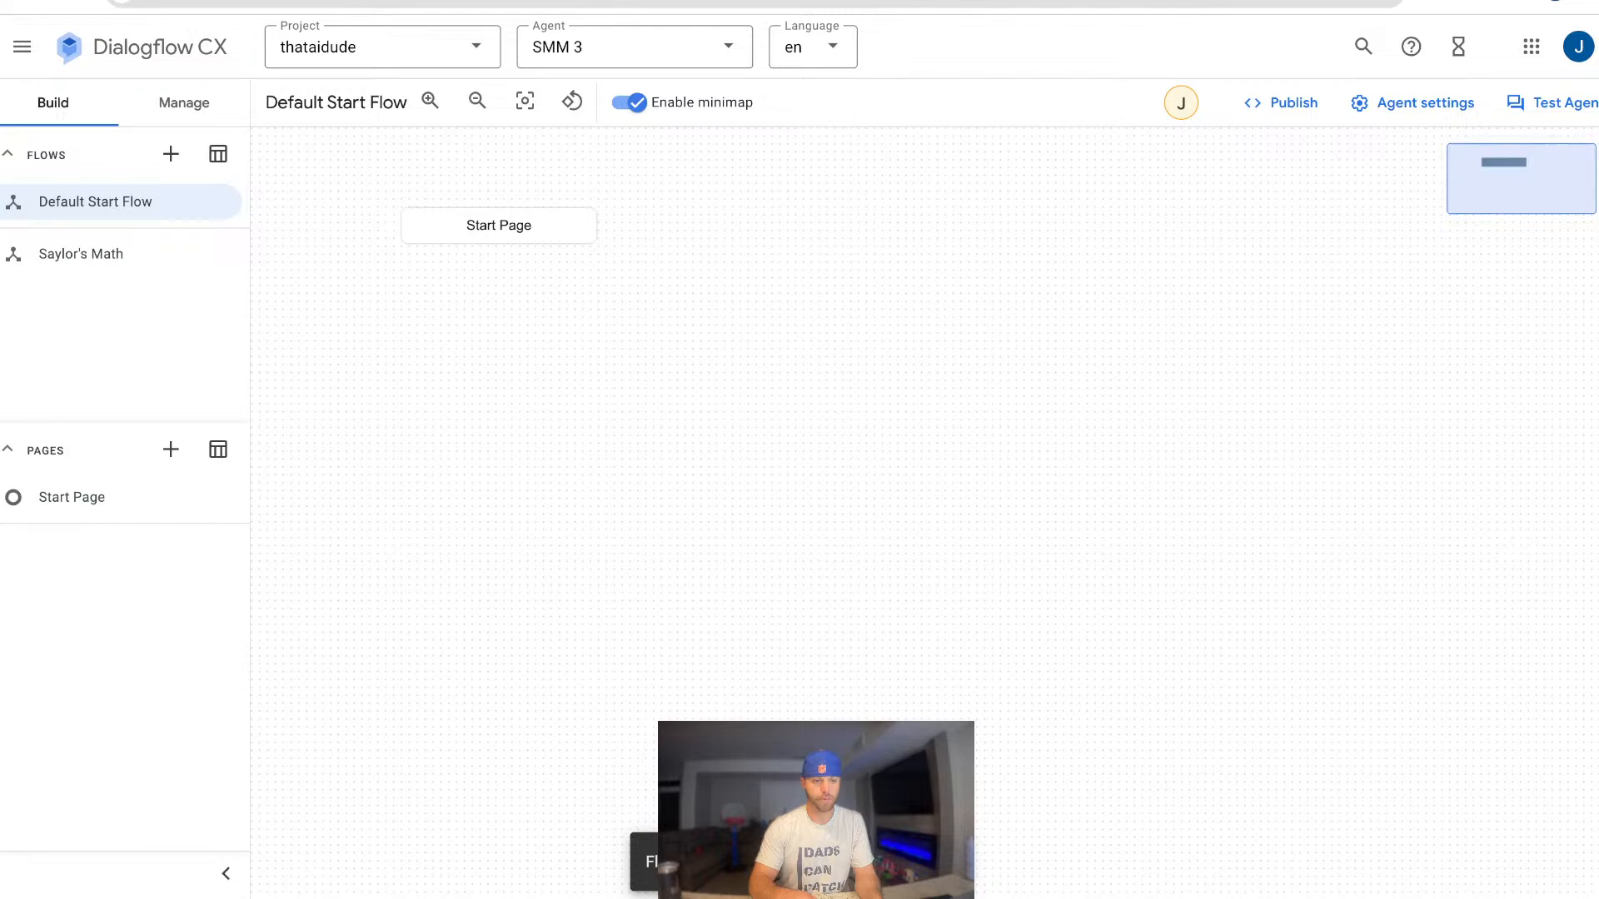
Add a Start Page route described "This route is for users when they ask about math or ask a math question." with the math intent.
double_click(498, 226)
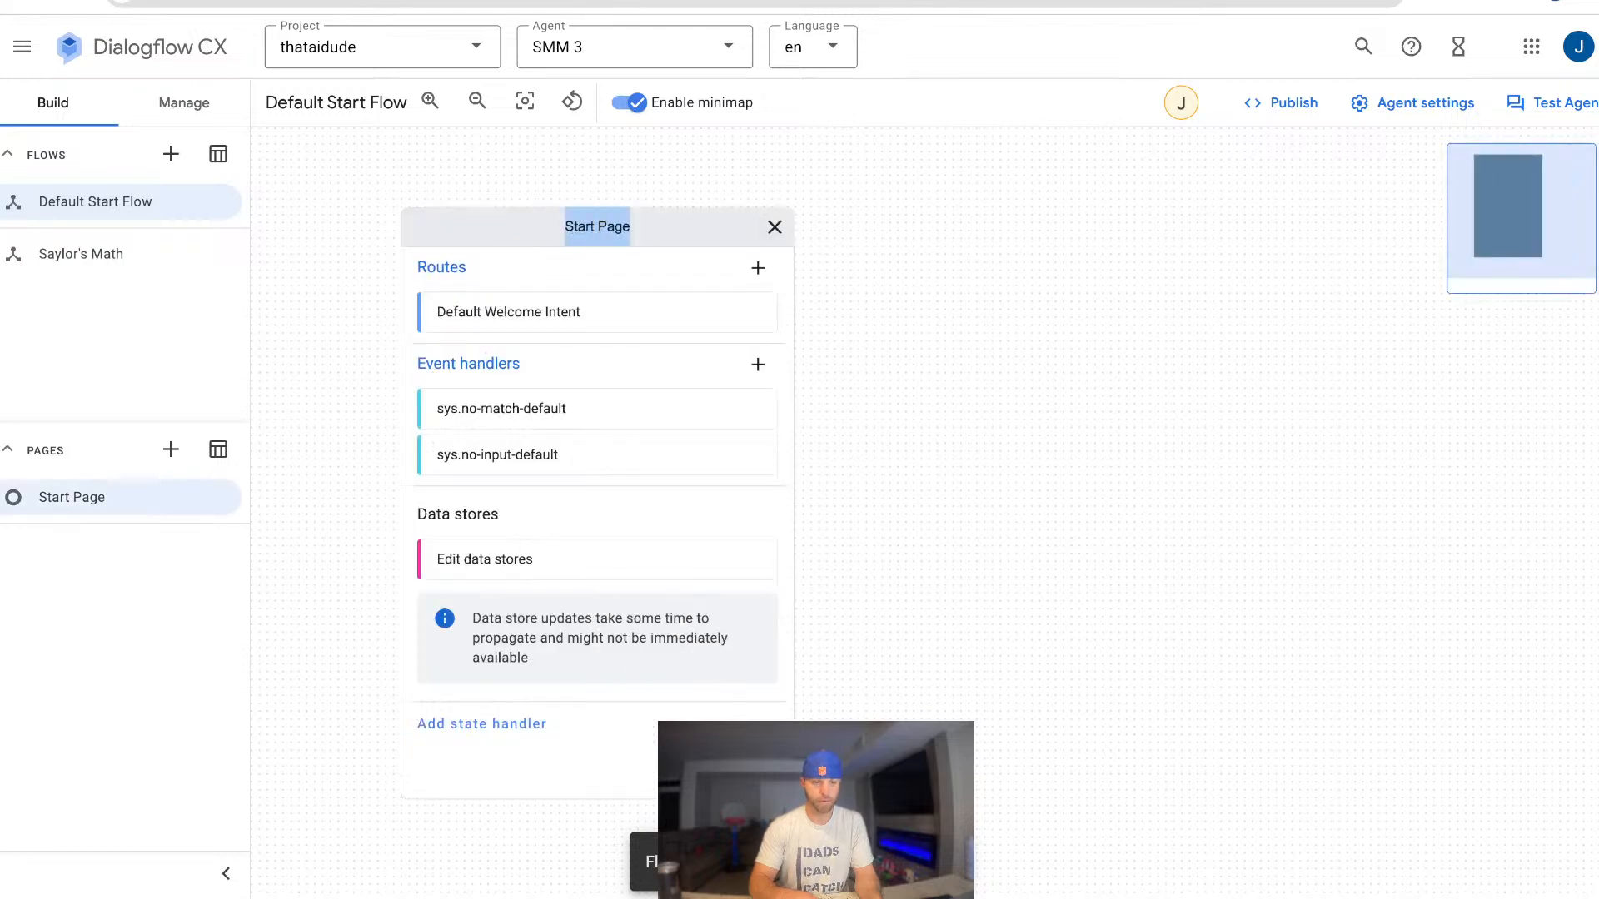
left_click(441, 268)
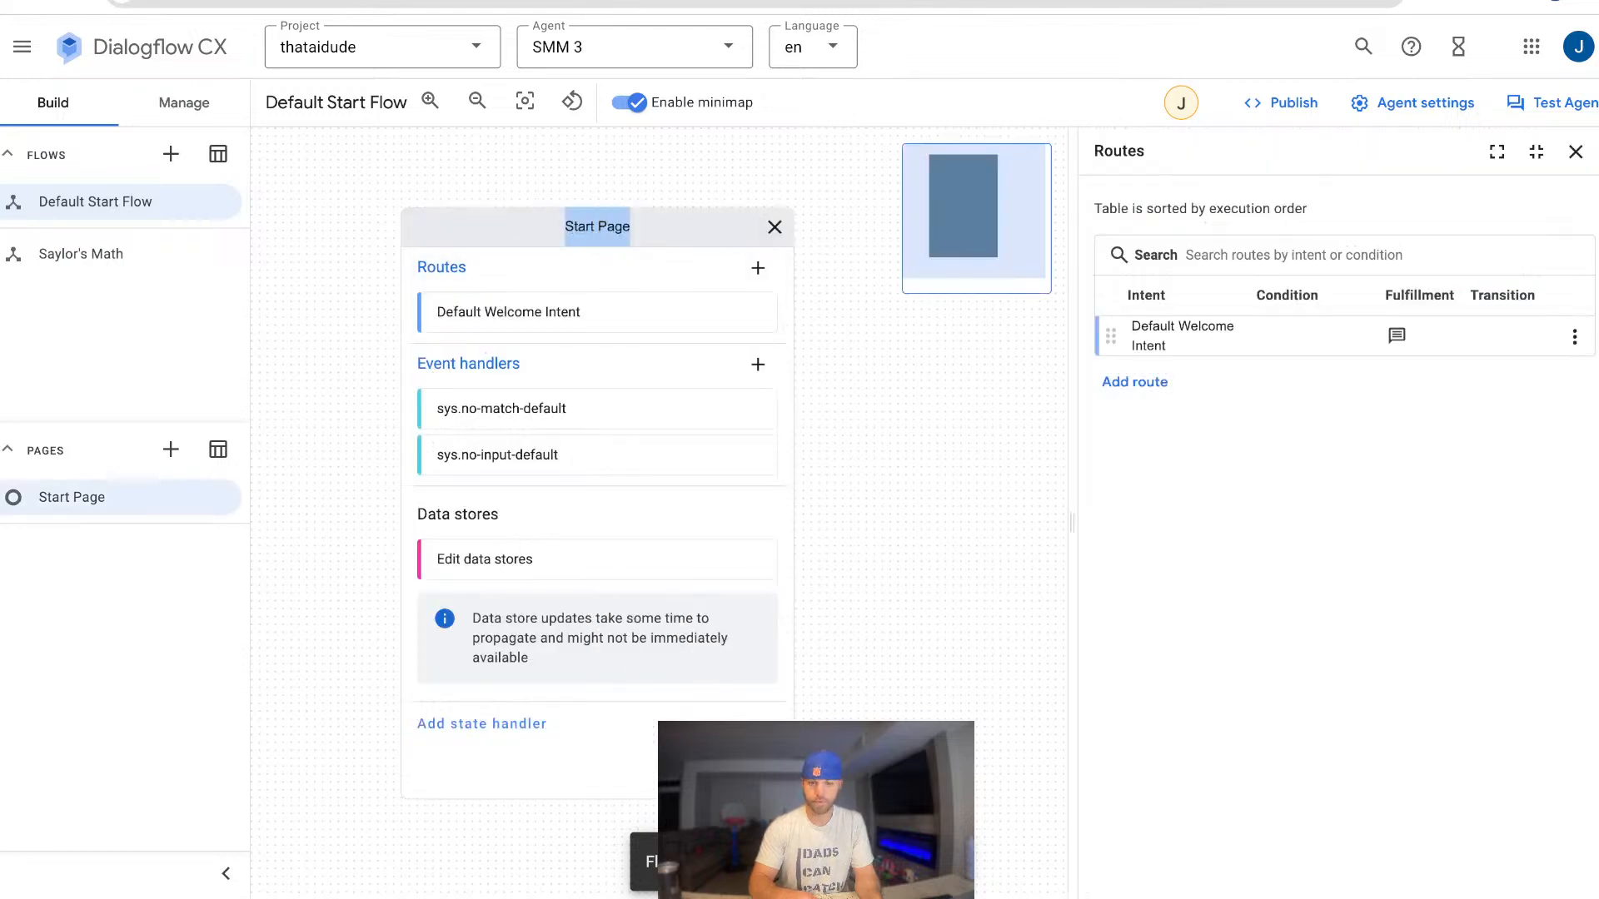
left_click(1134, 381)
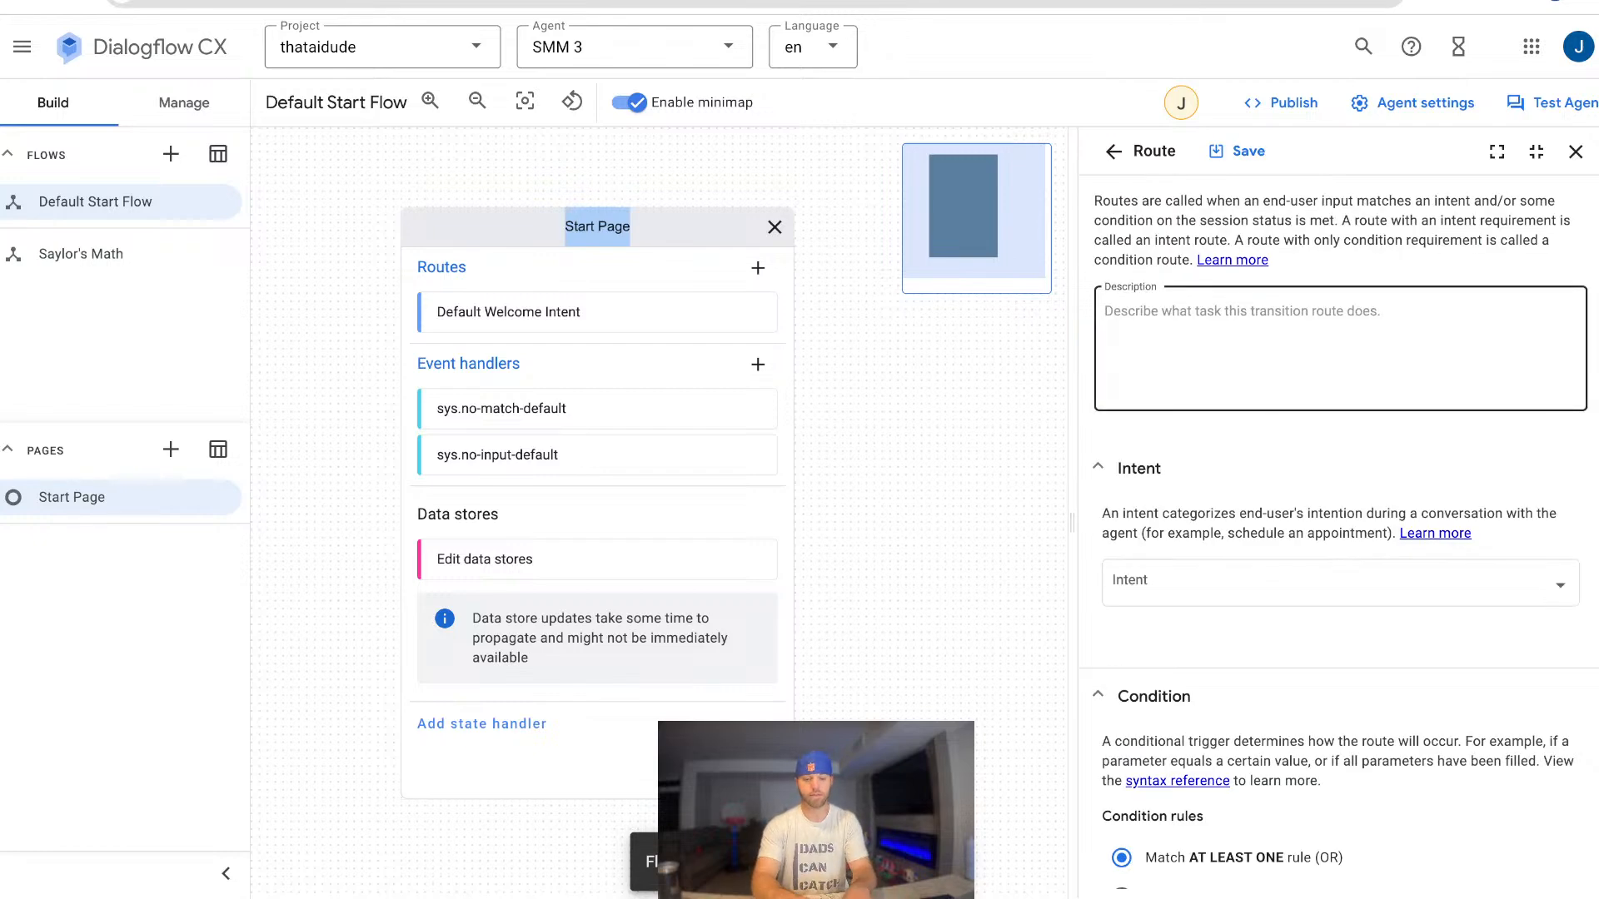
type("This ")
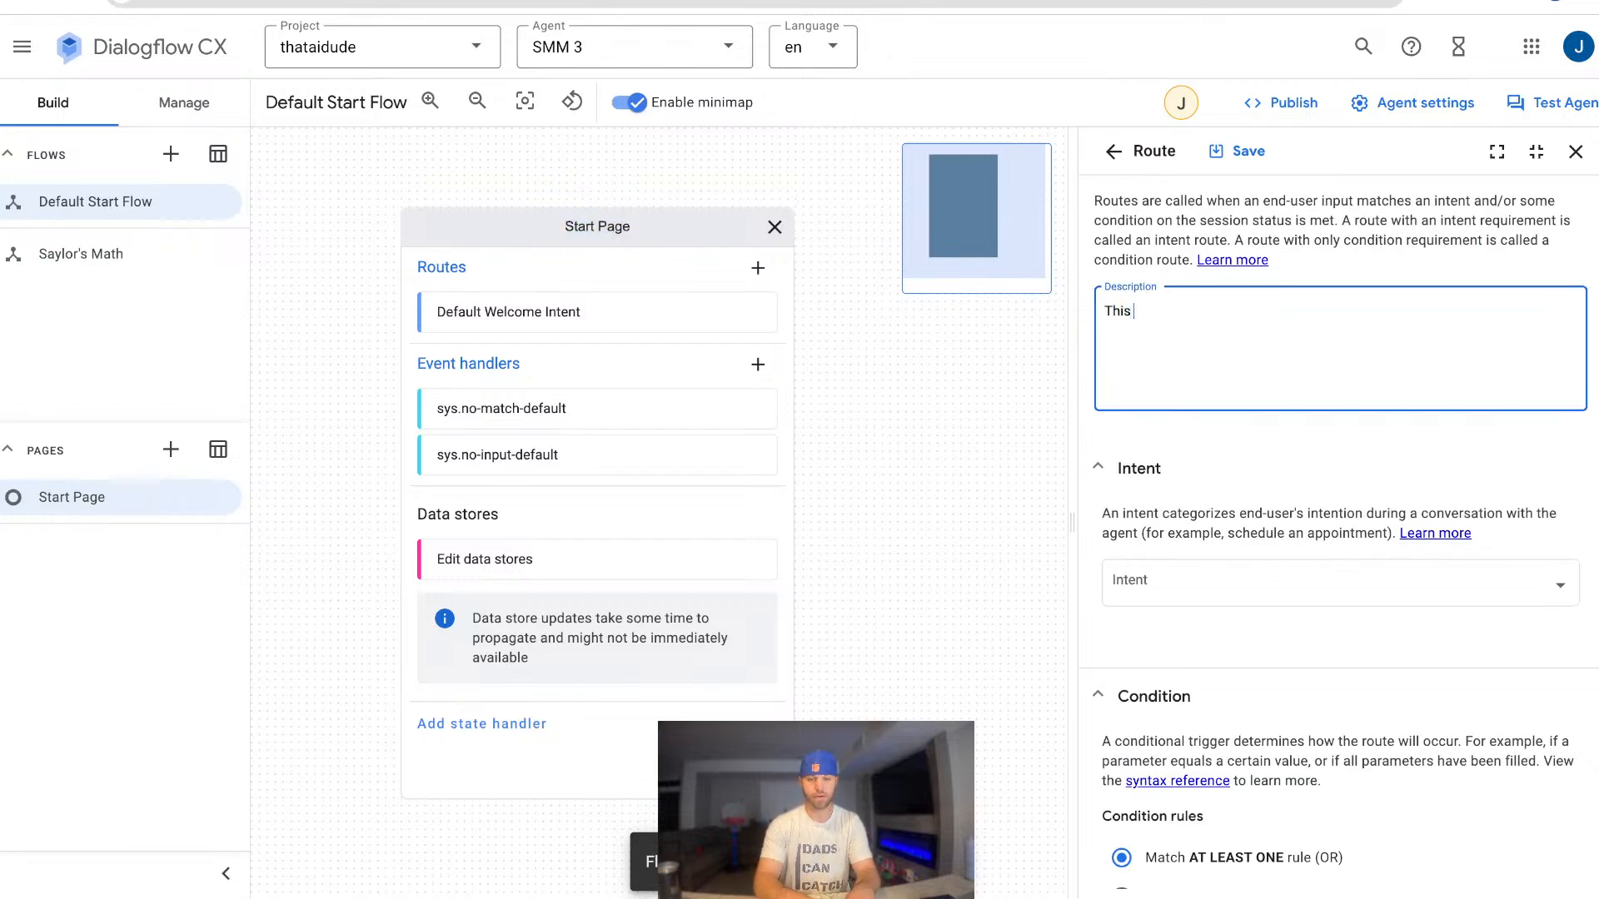
type("route is for users when the")
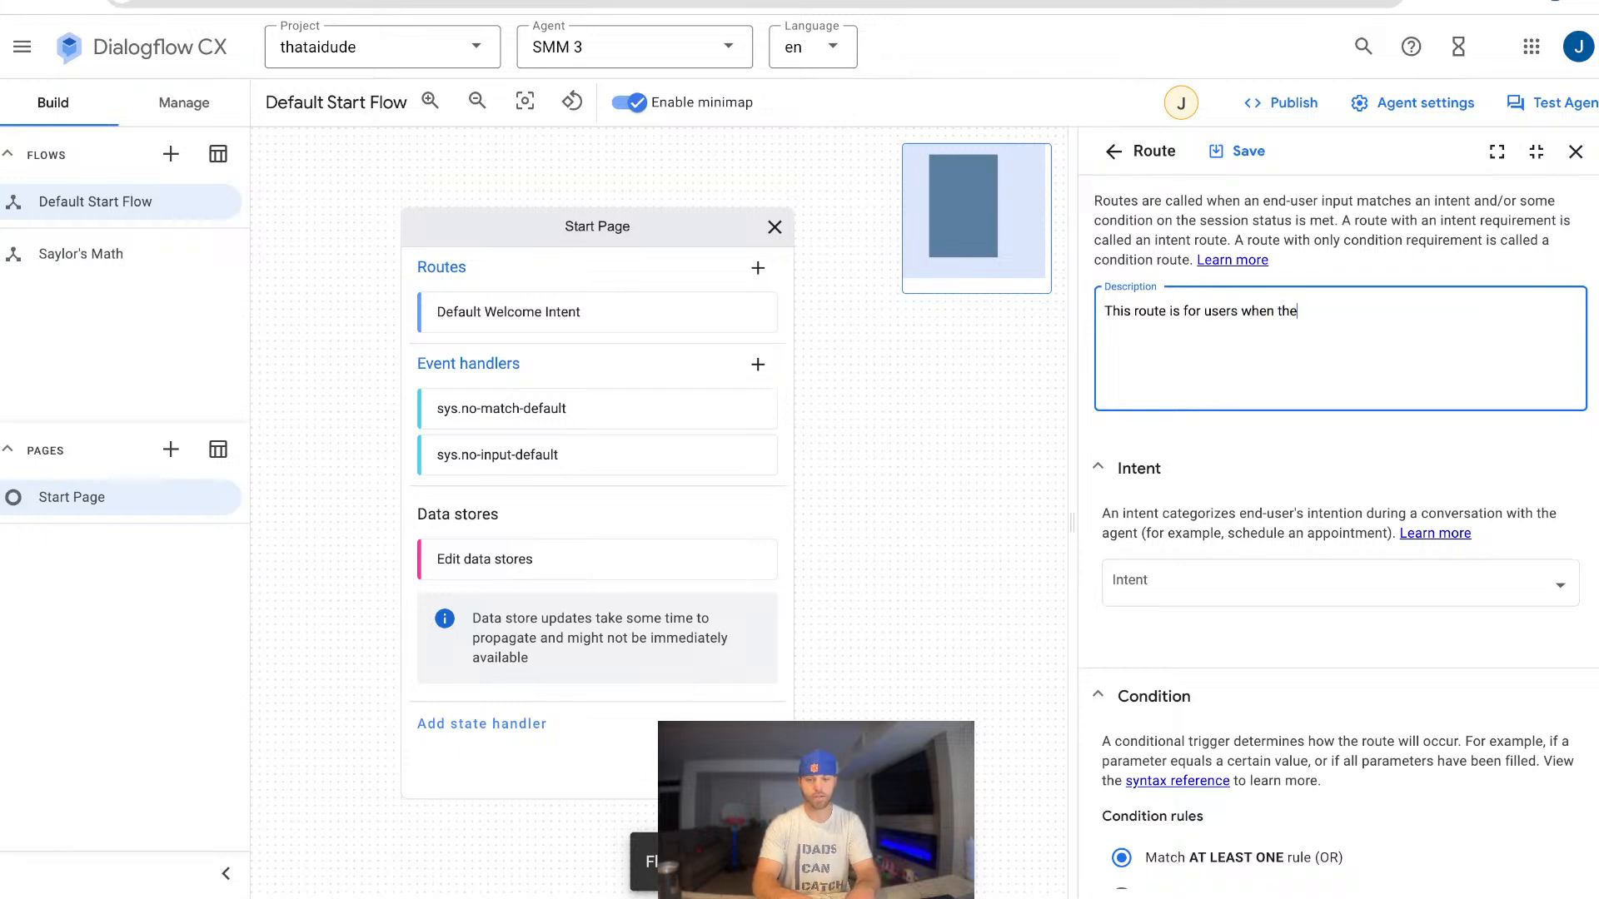
type("y ask about m")
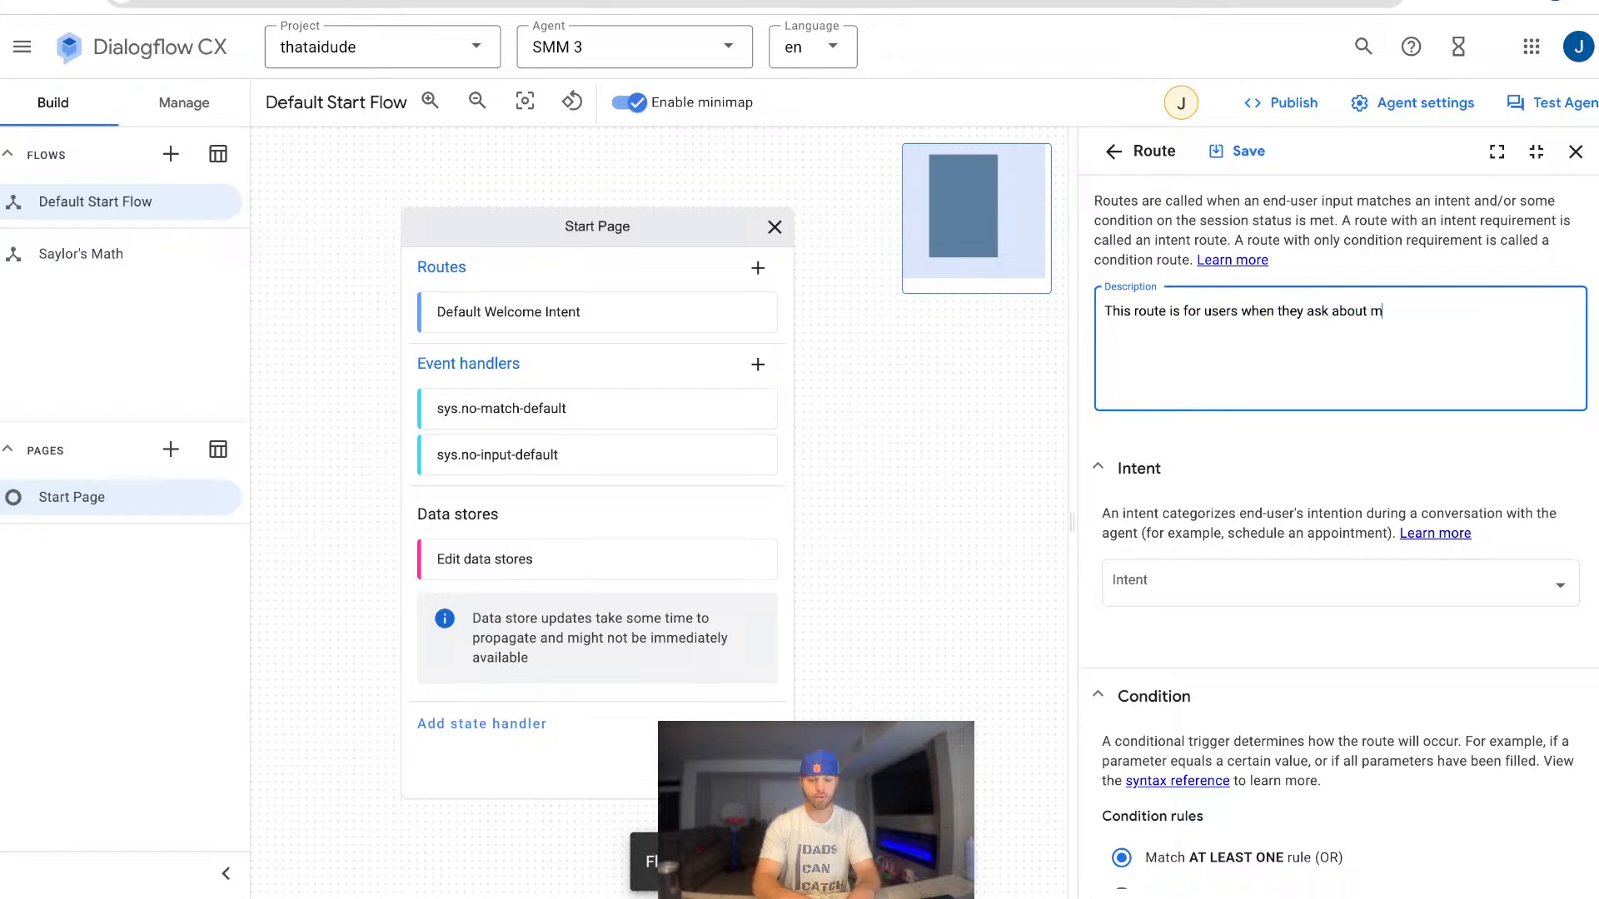
type("ath or ask a math")
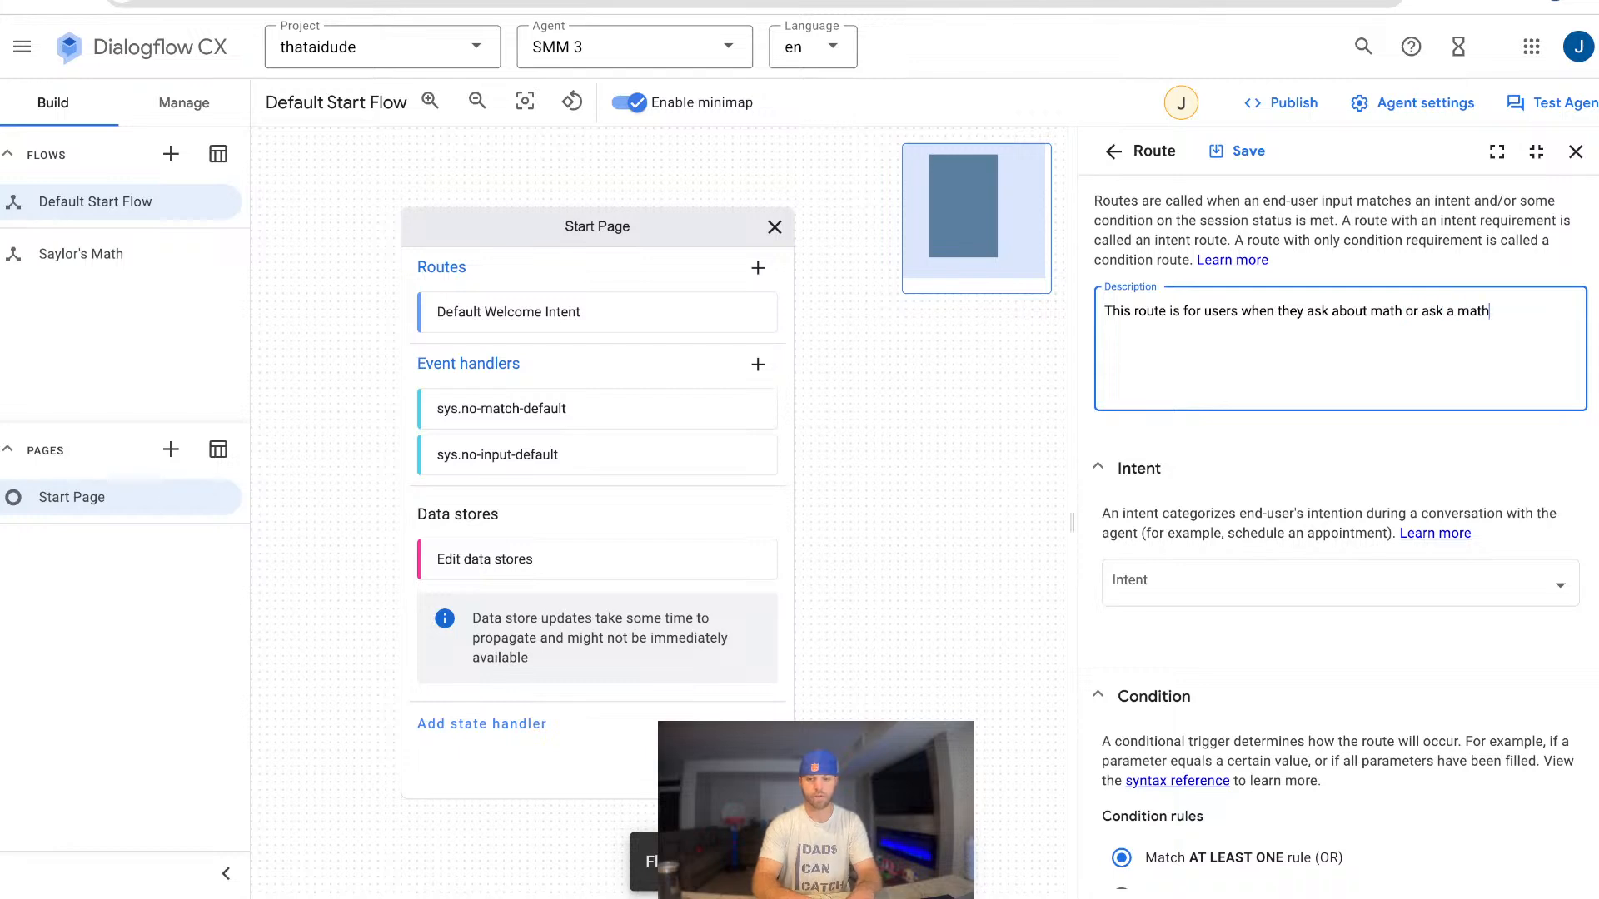
type(" question.")
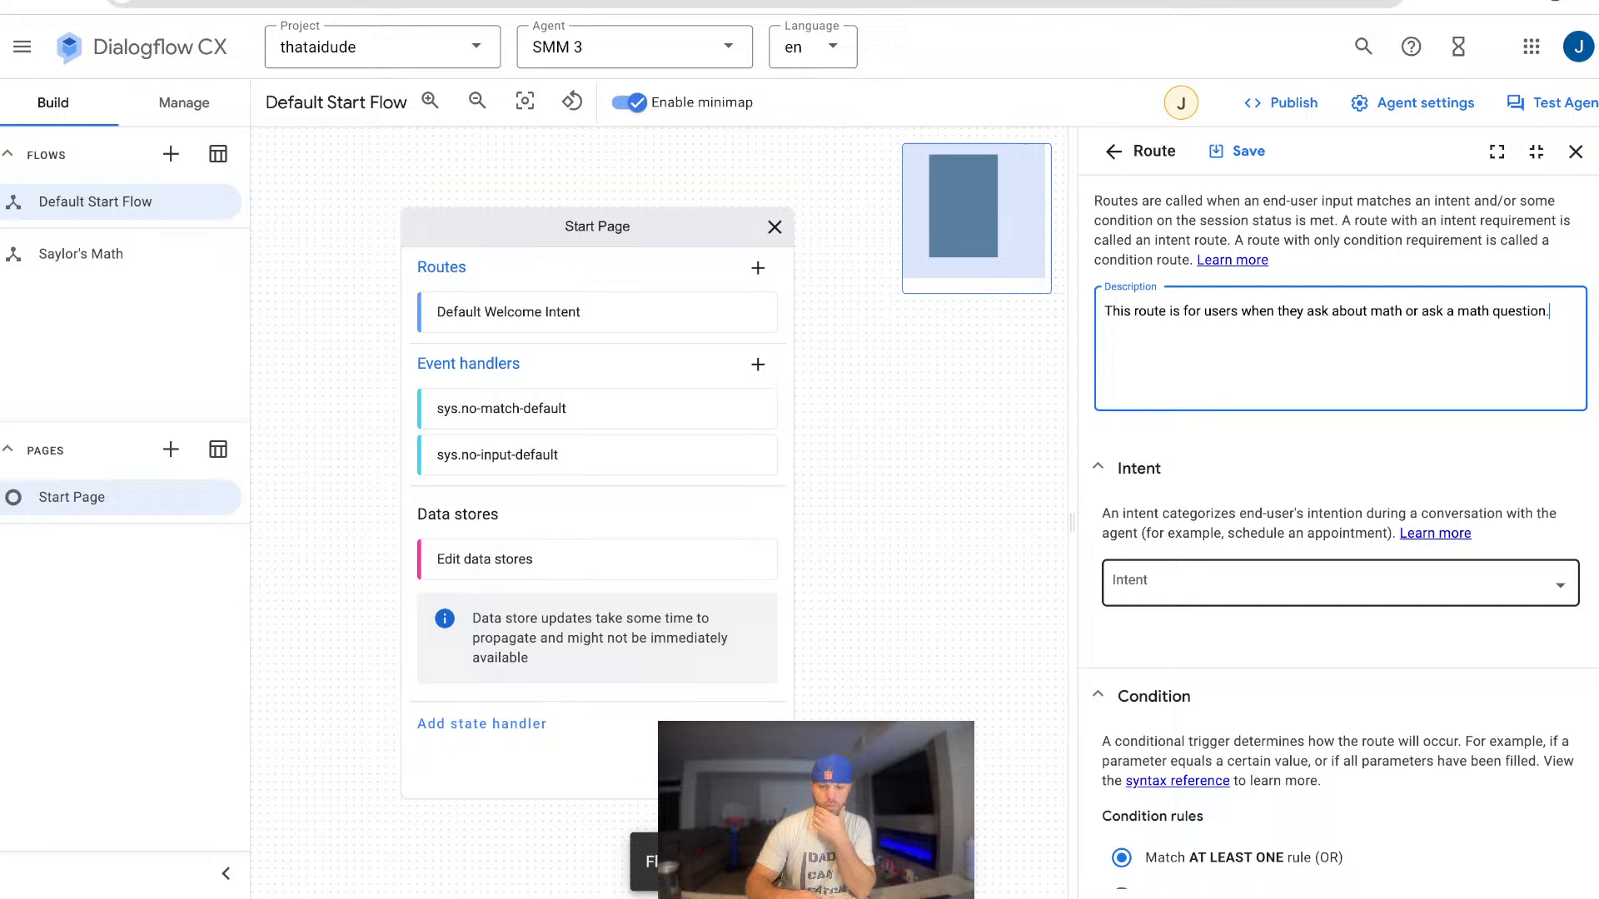
left_click(1339, 583)
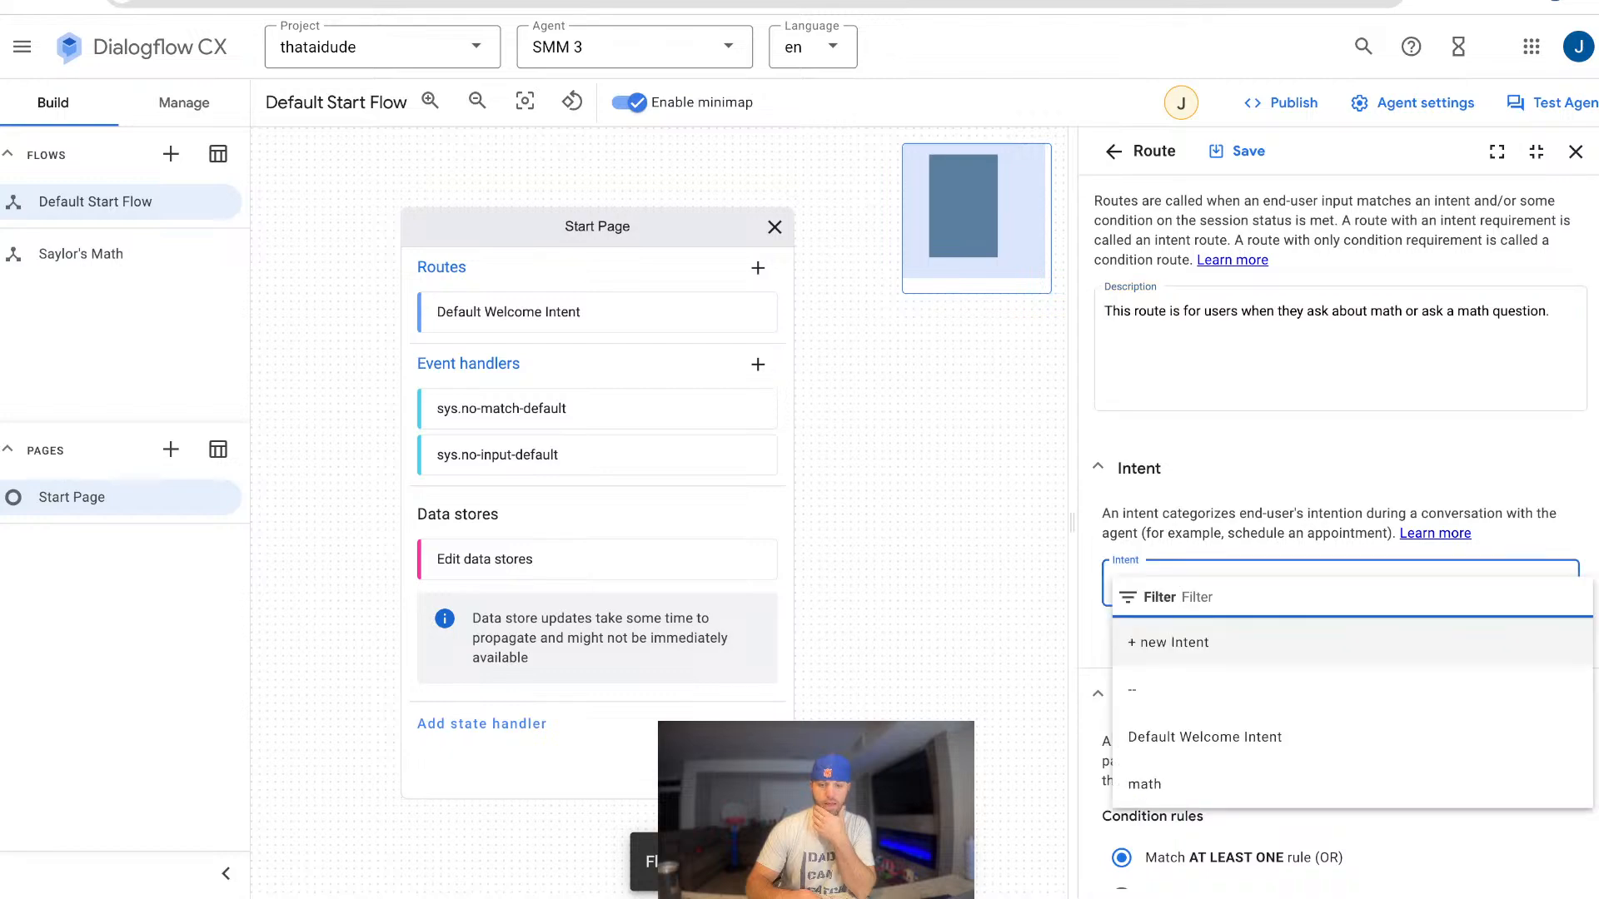
left_click(1339, 784)
Add an agent response greeting the learner by name, followed by "Let's learn some Math! Do you want to do addition or subtraction today!".
scroll(1339, 535, "down", 8)
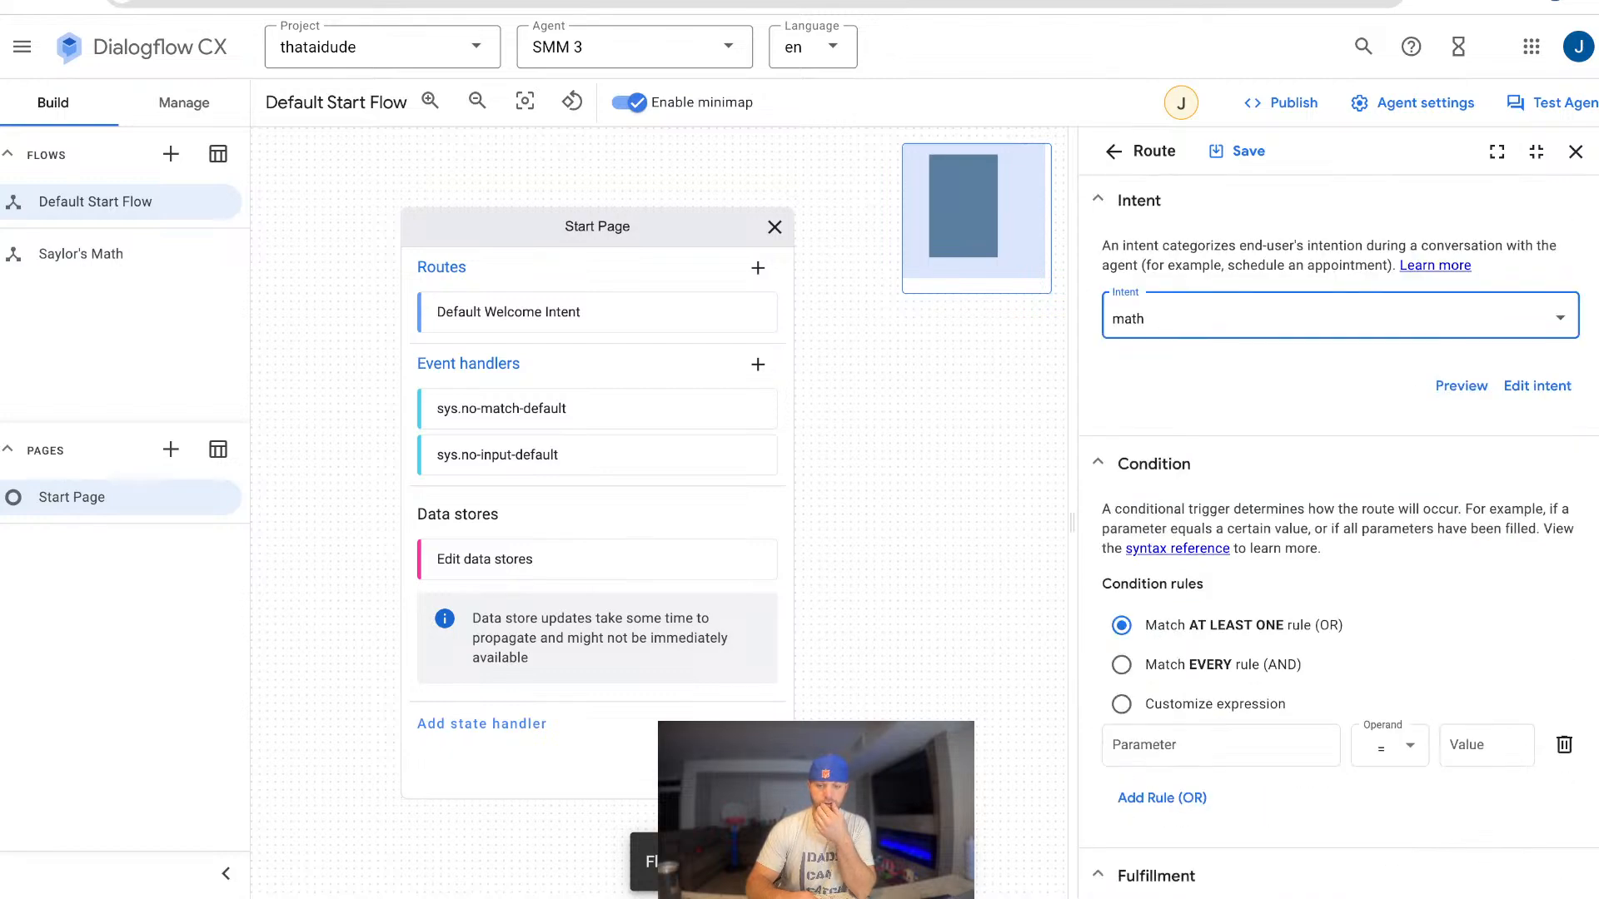
scroll(1339, 533, "down", 3)
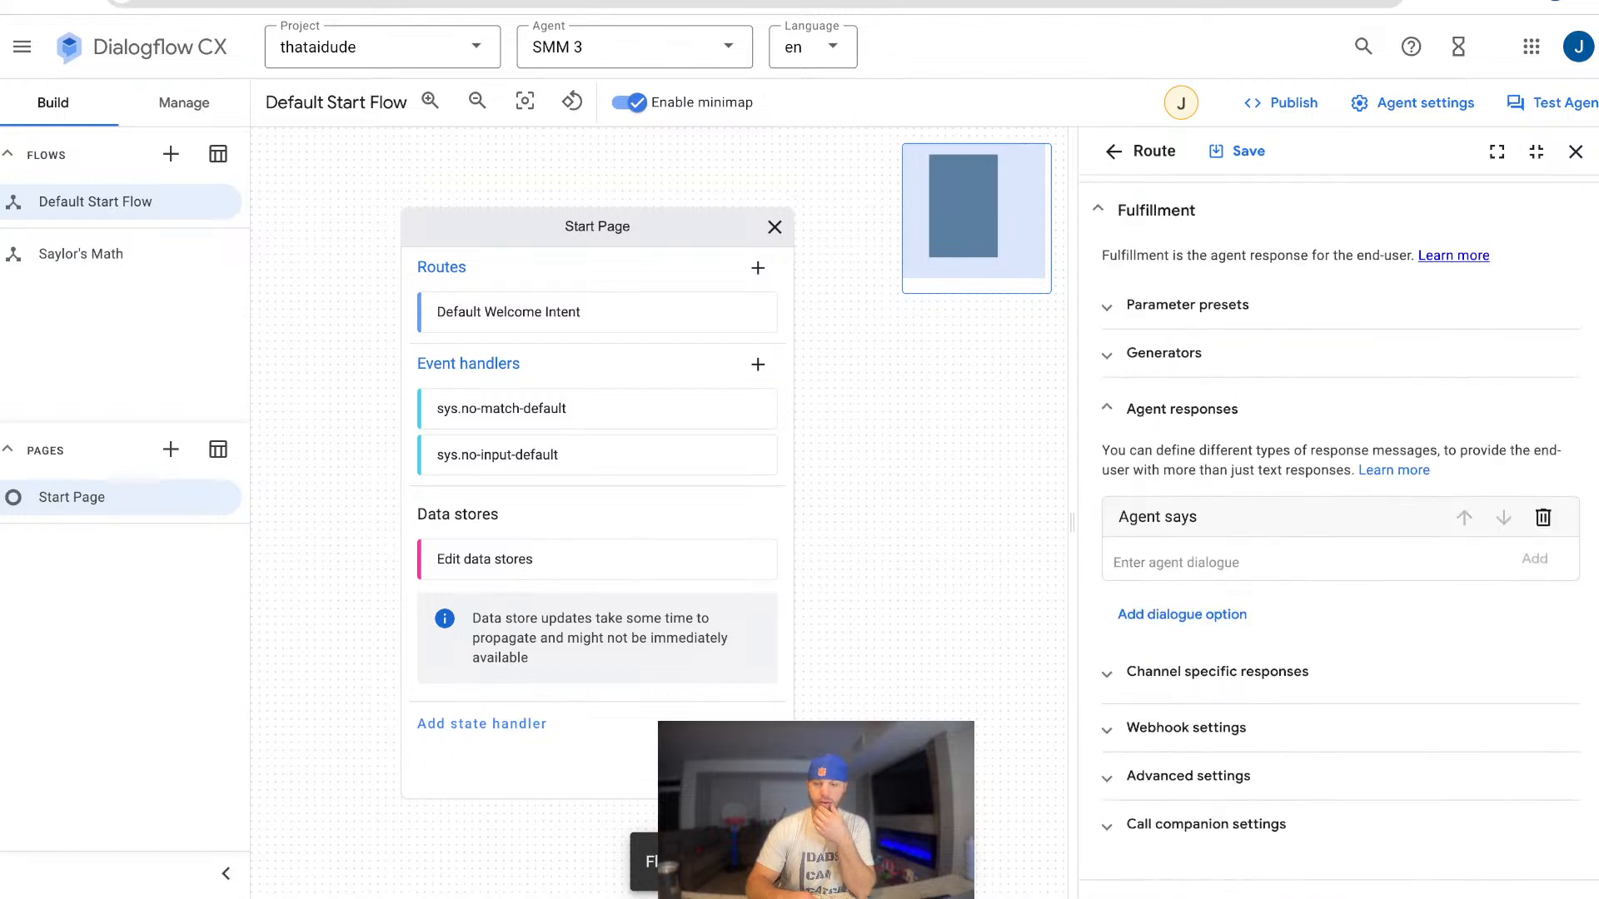
scroll(1339, 533, "down", 3)
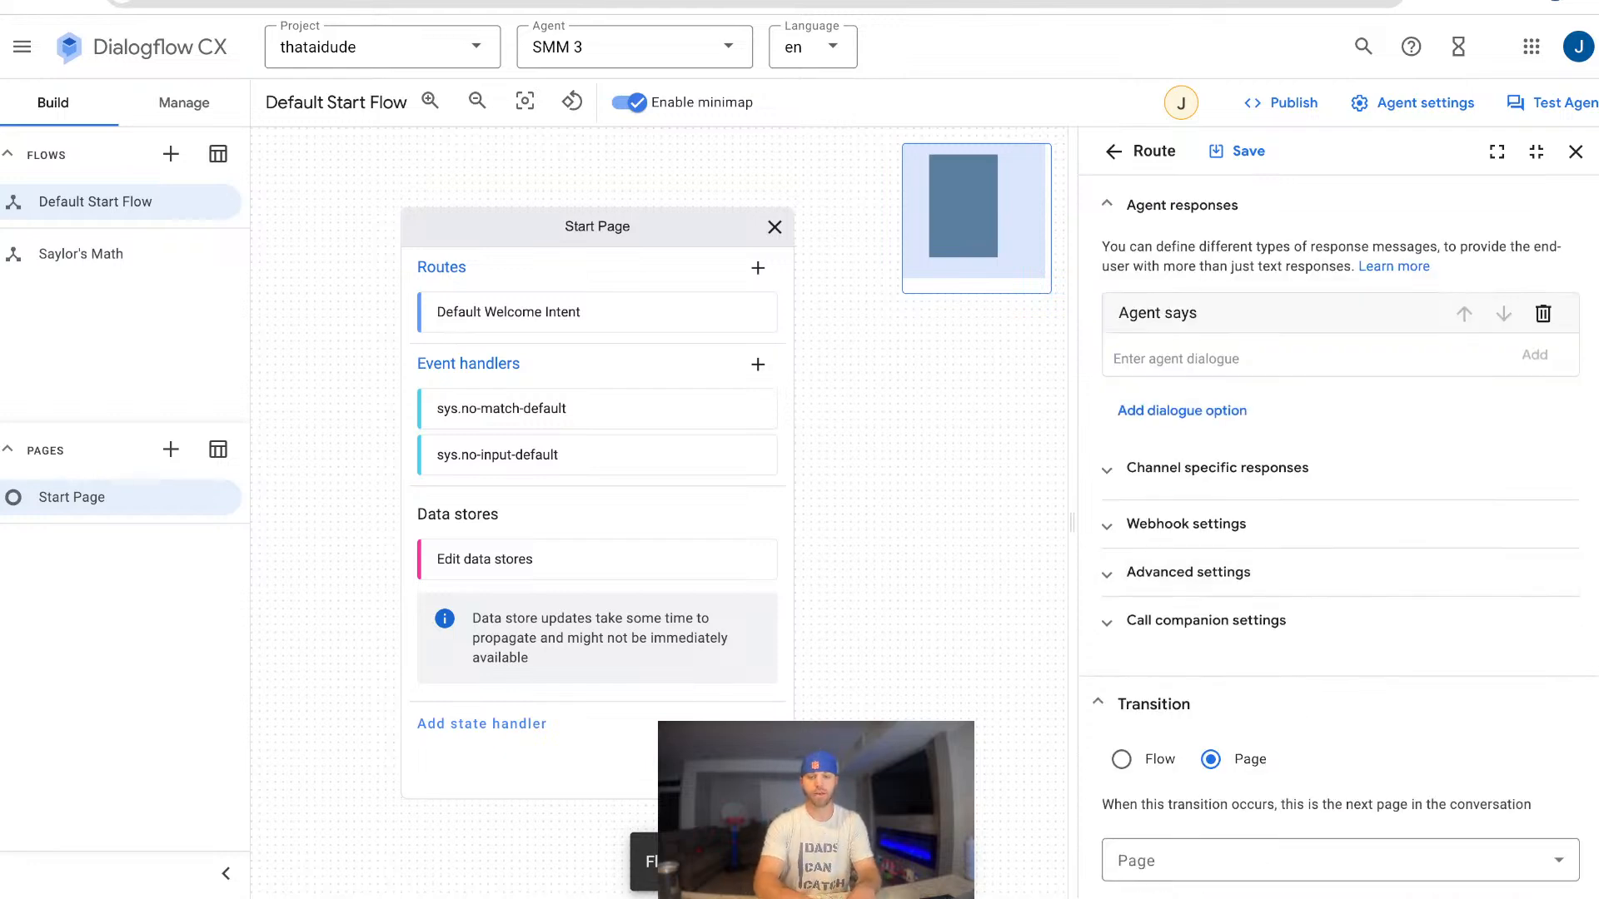
type("Hey ")
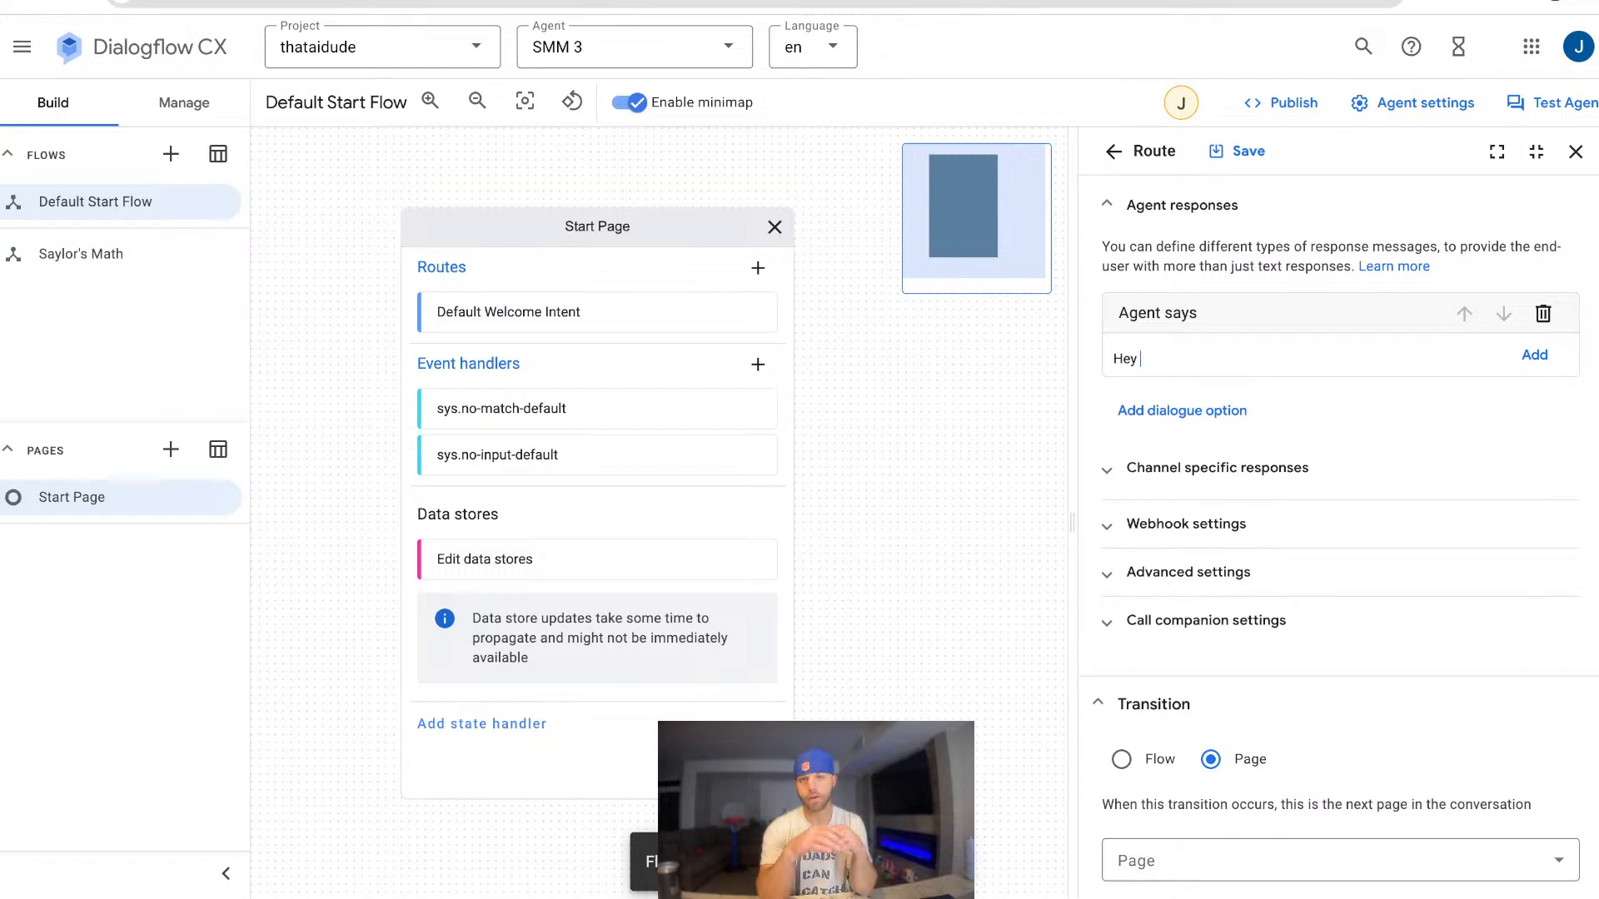
type("E")
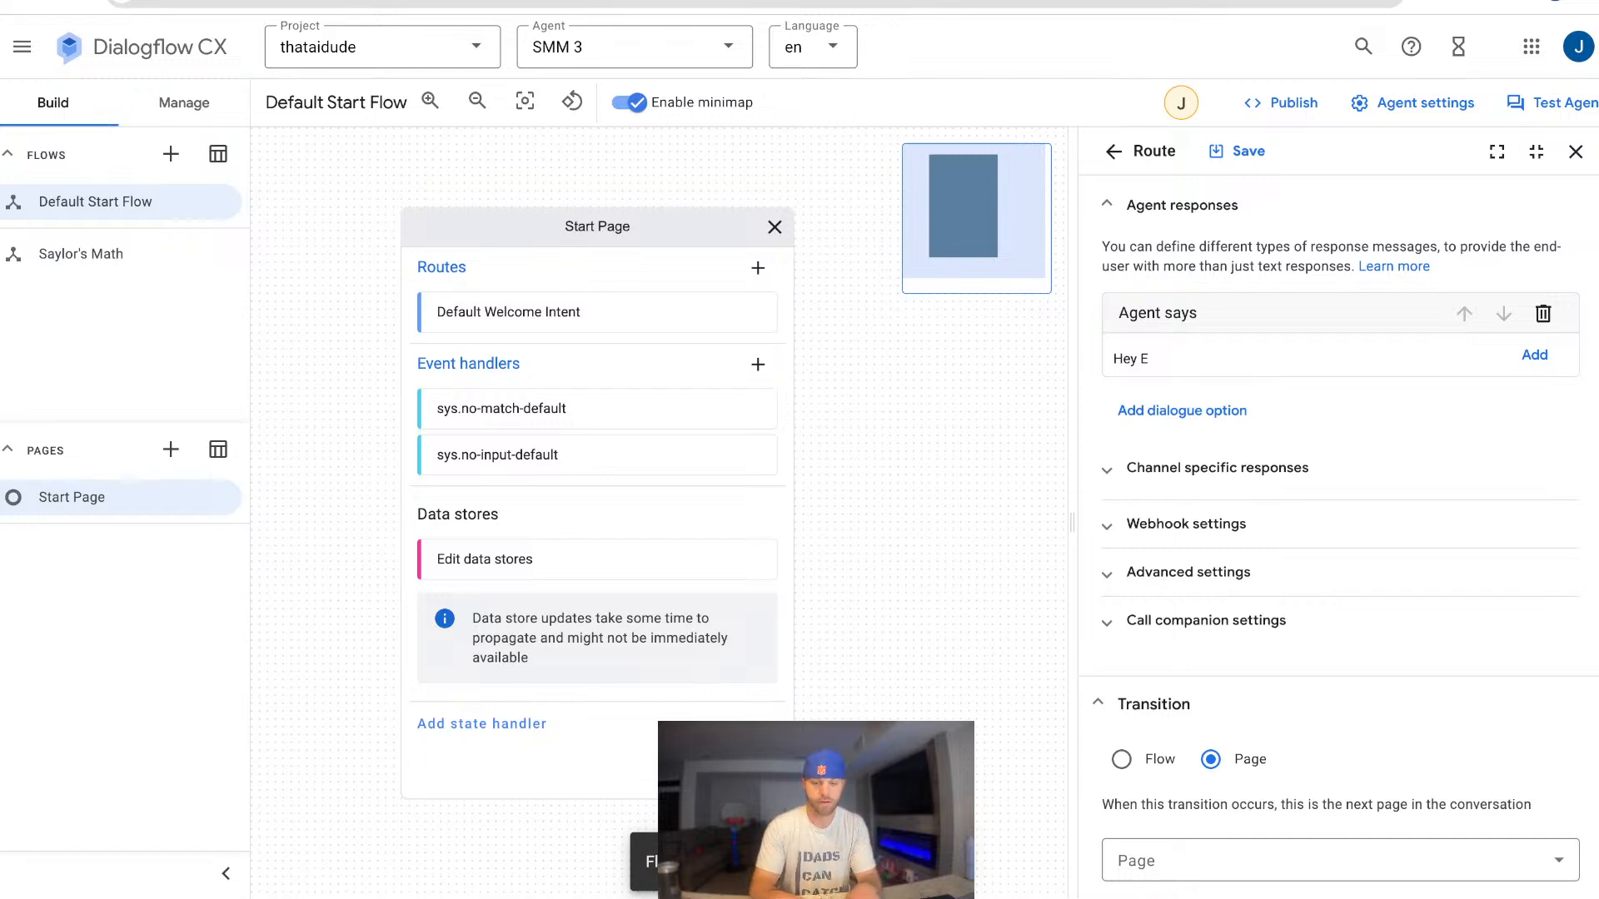
key("BackSpace")
key("BackSpace")
key("BackSpace")
key("BackSpace")
key("BackSpace")
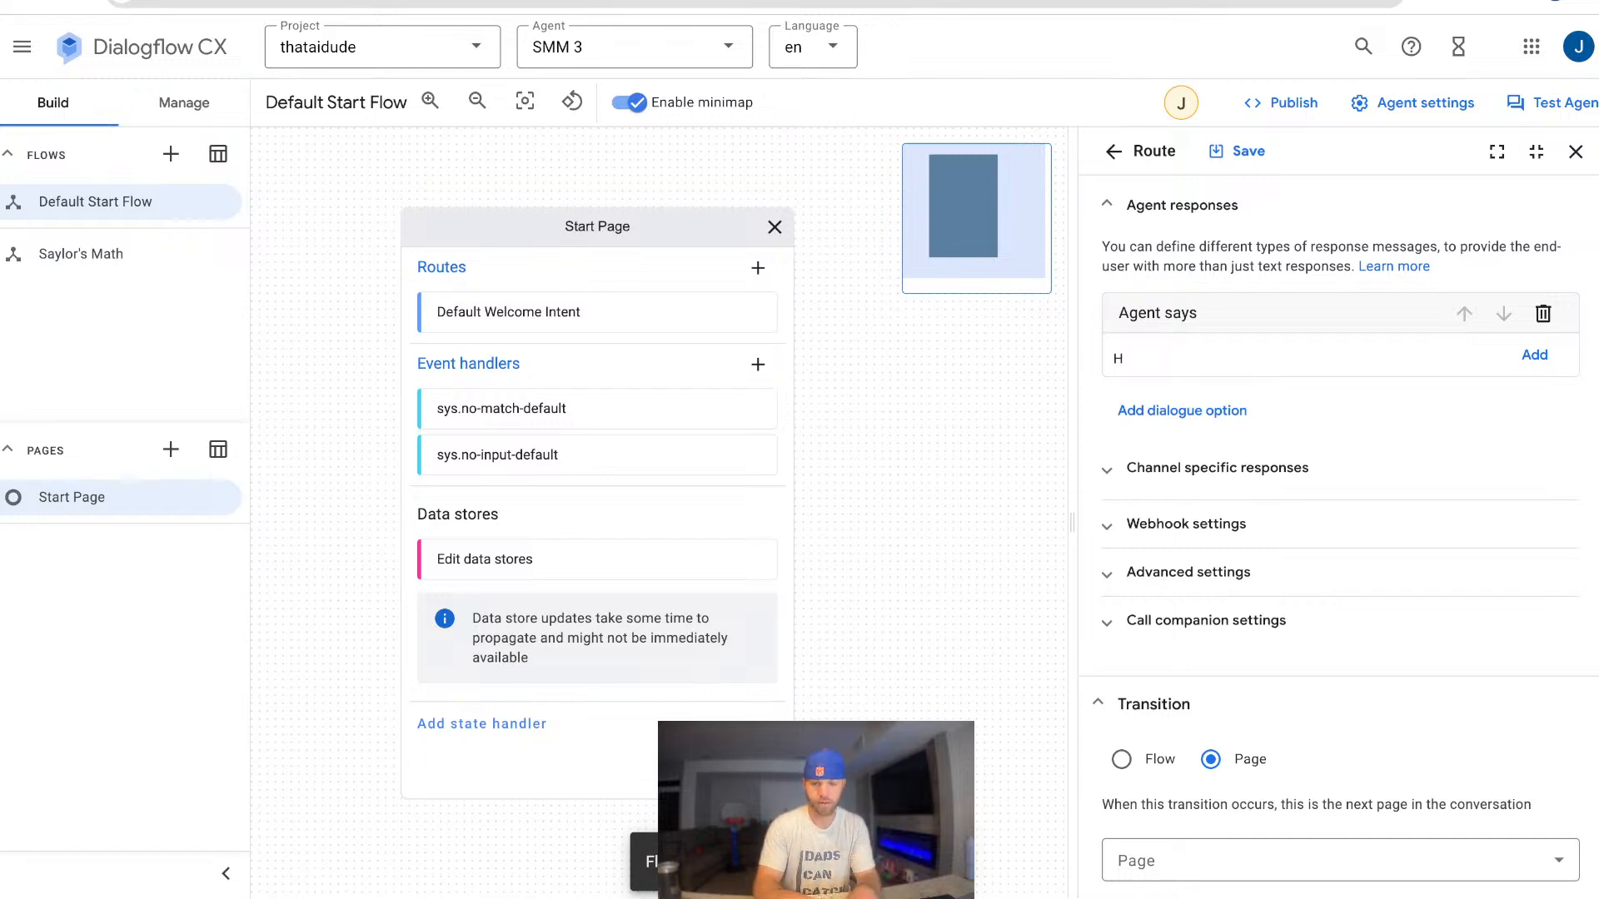
type("Hey Hey")
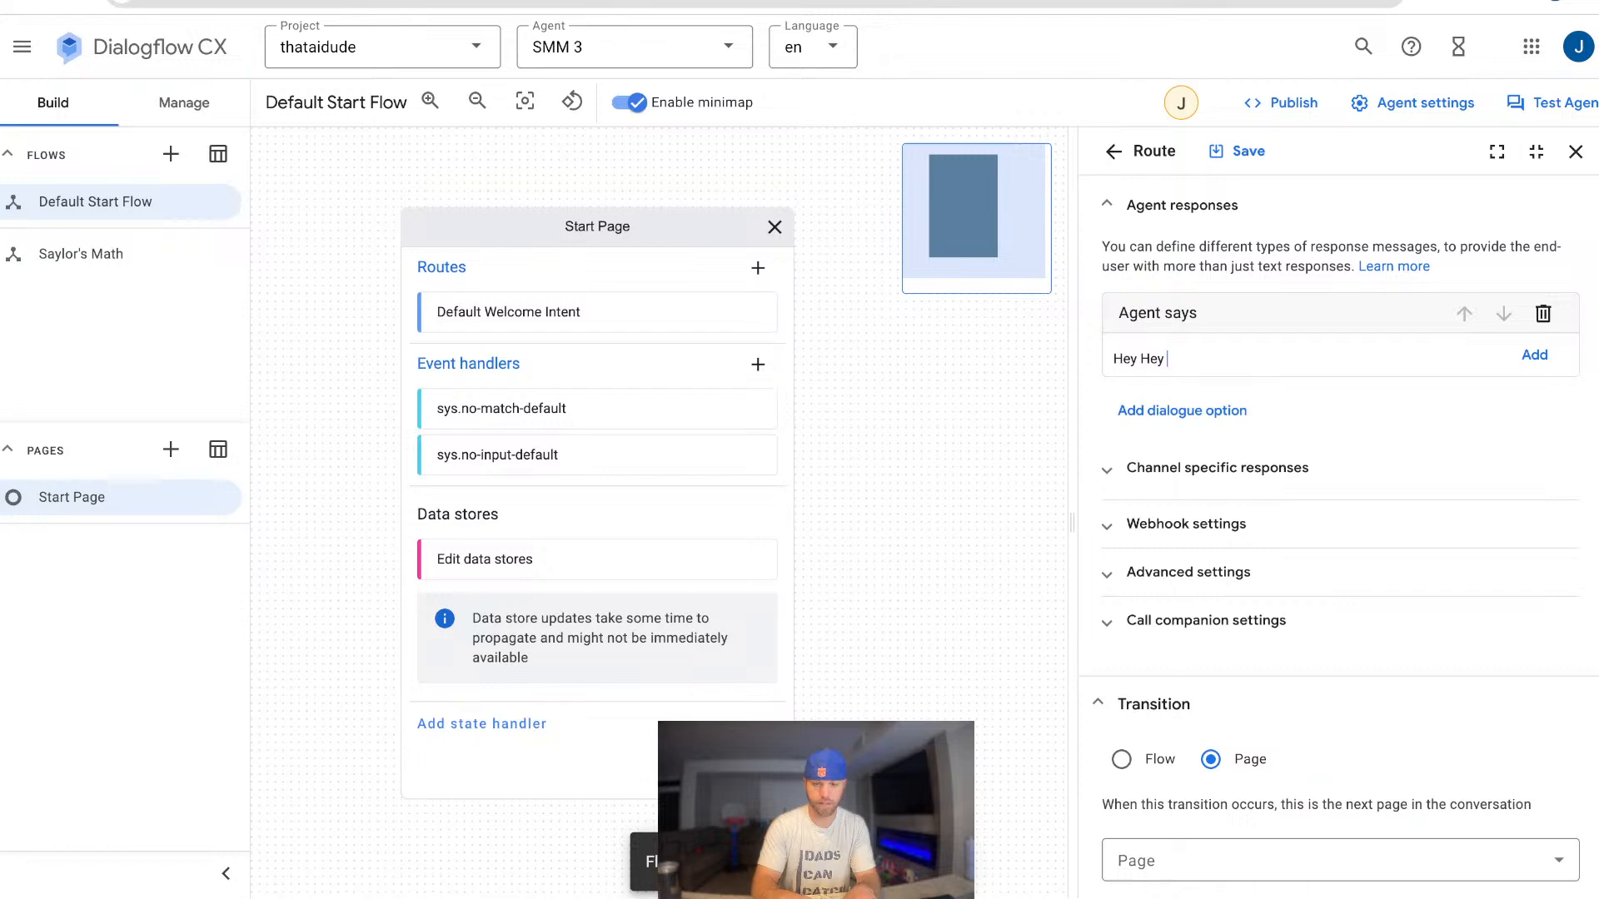
type(" Miss Sayl")
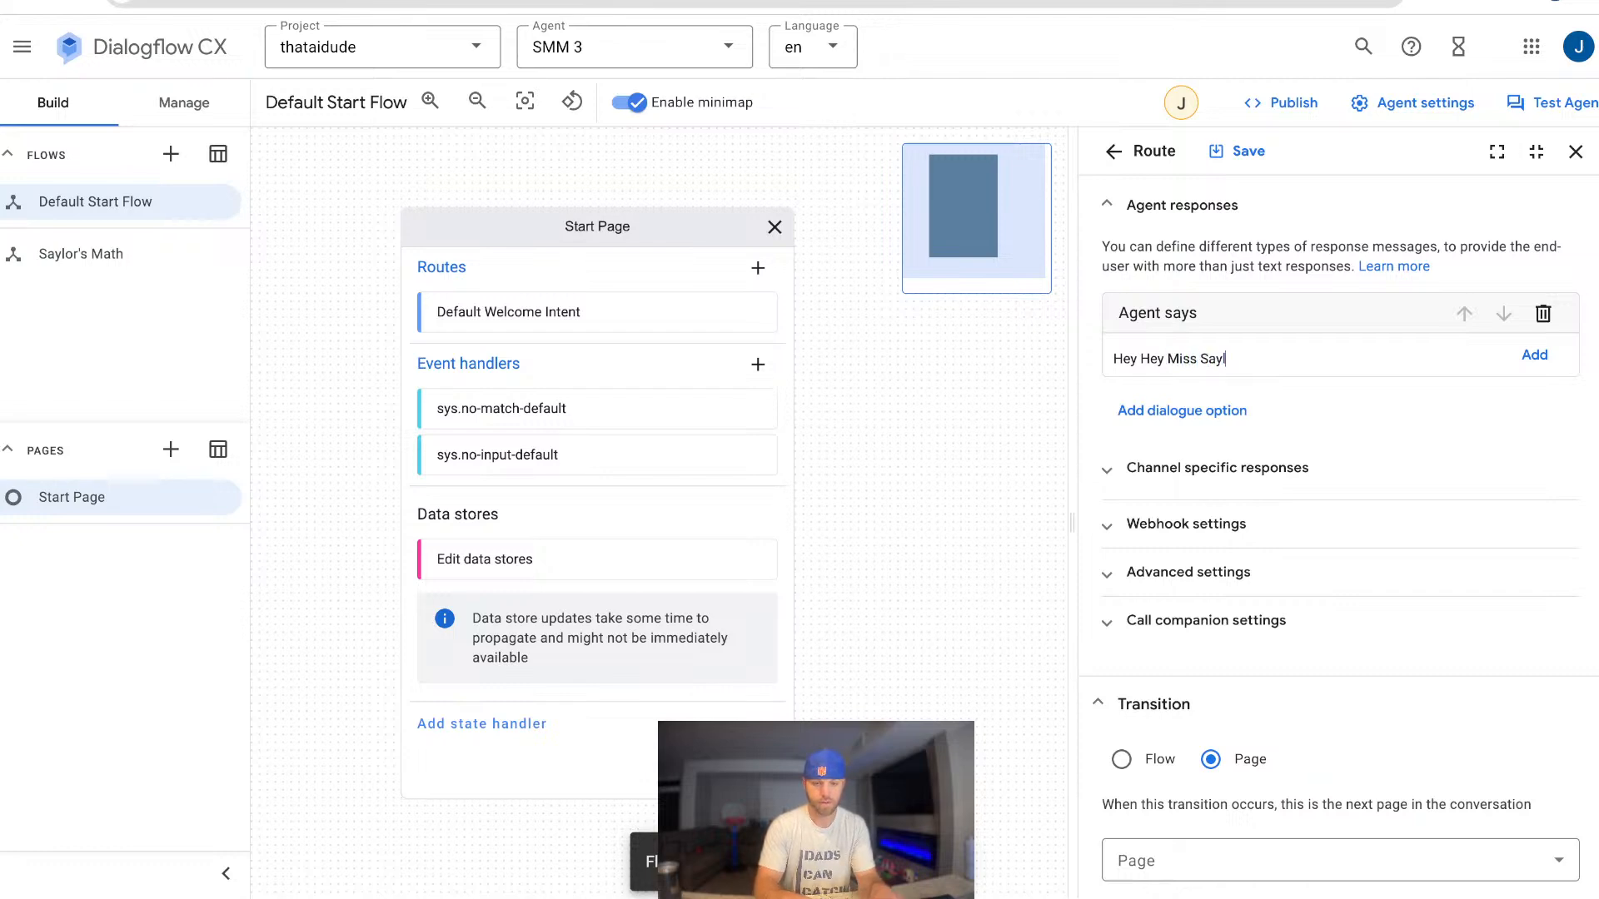
type("or! Le")
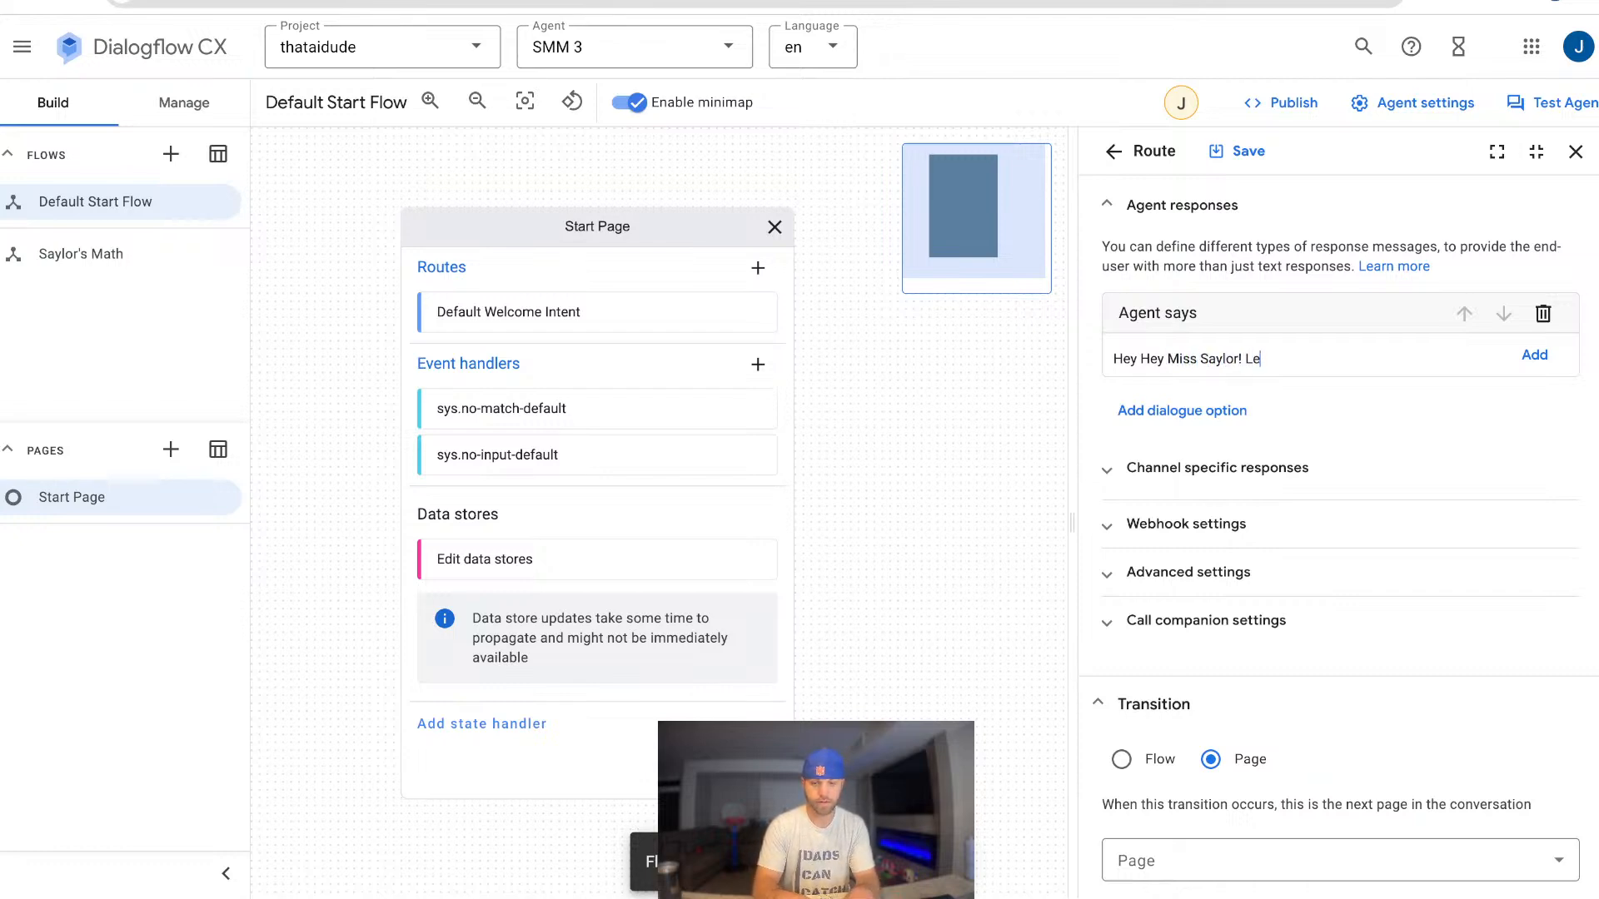
type("t's learn some Math")
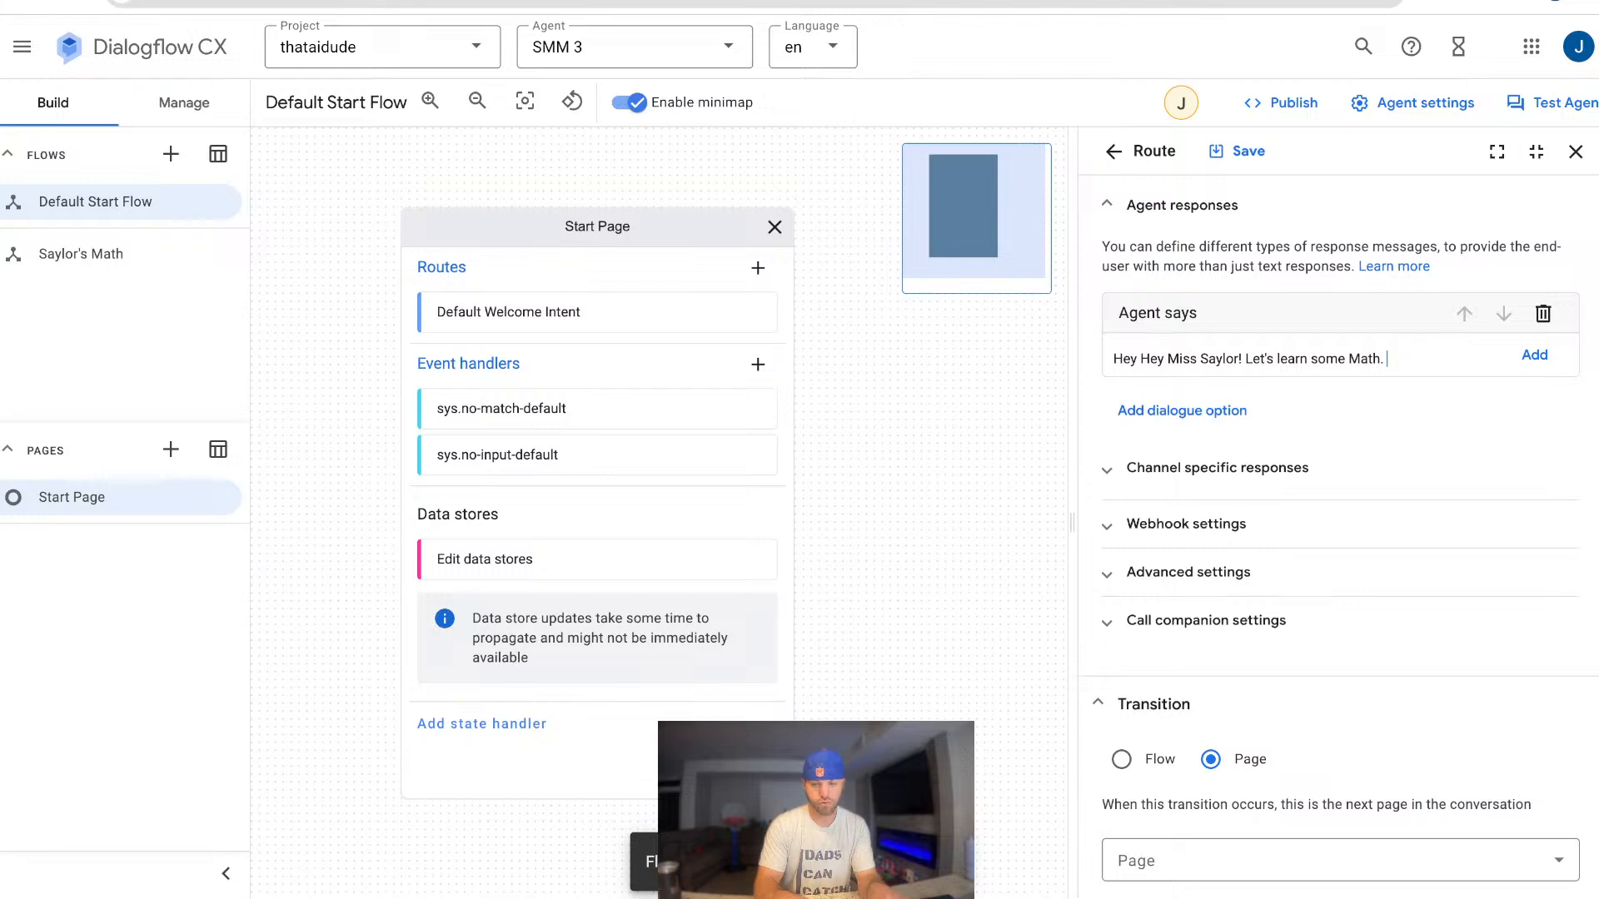
type("! Do you ")
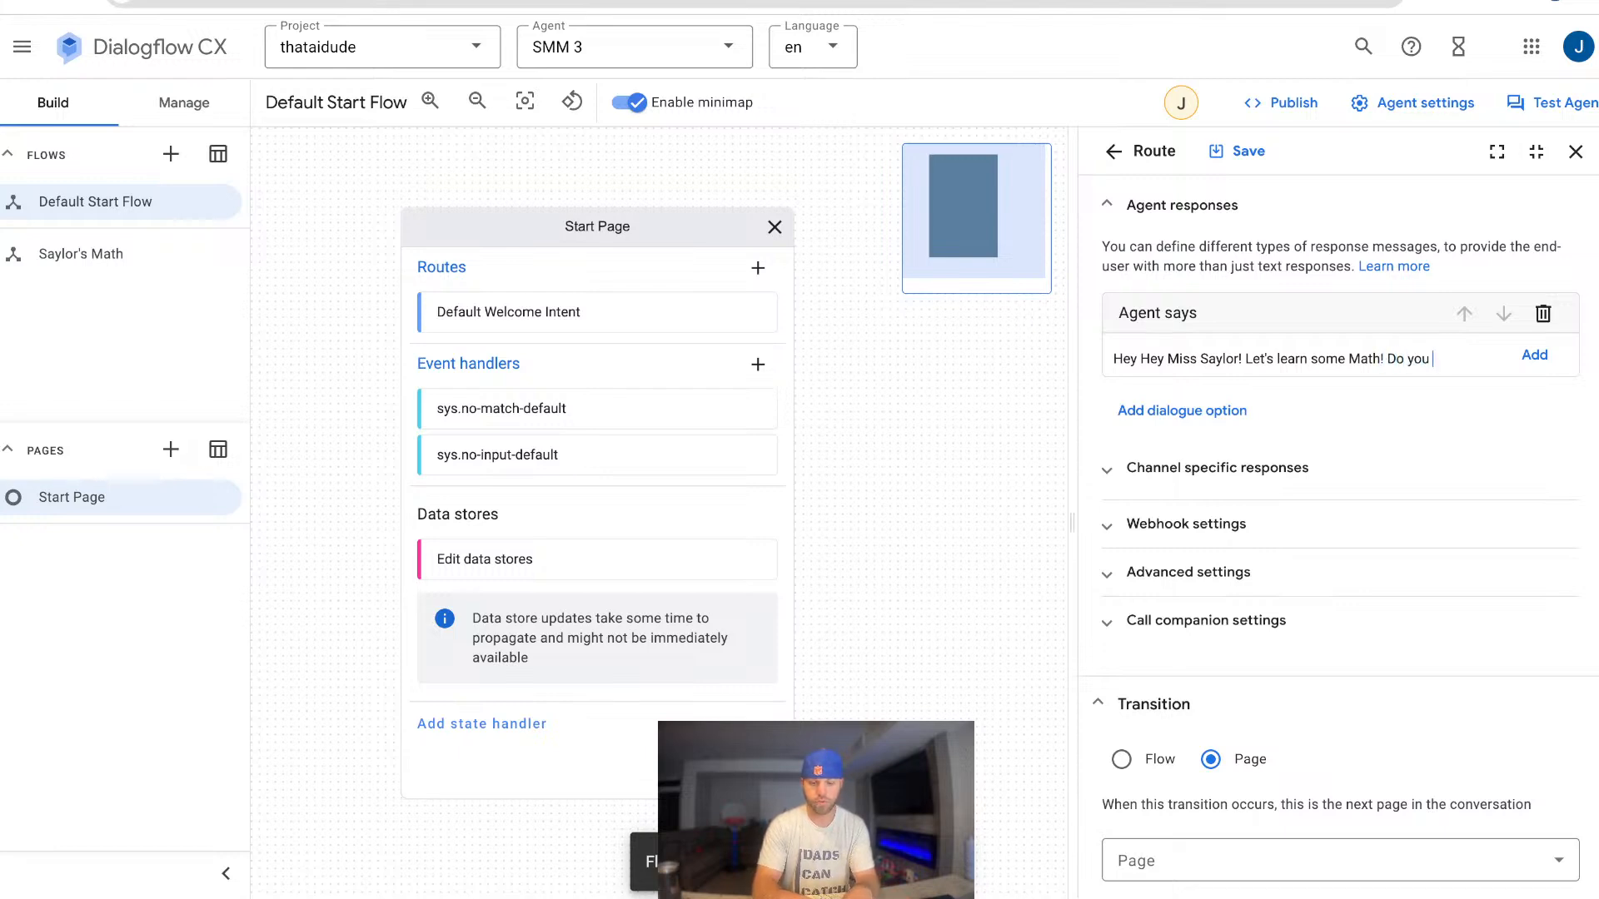
type("want to do a")
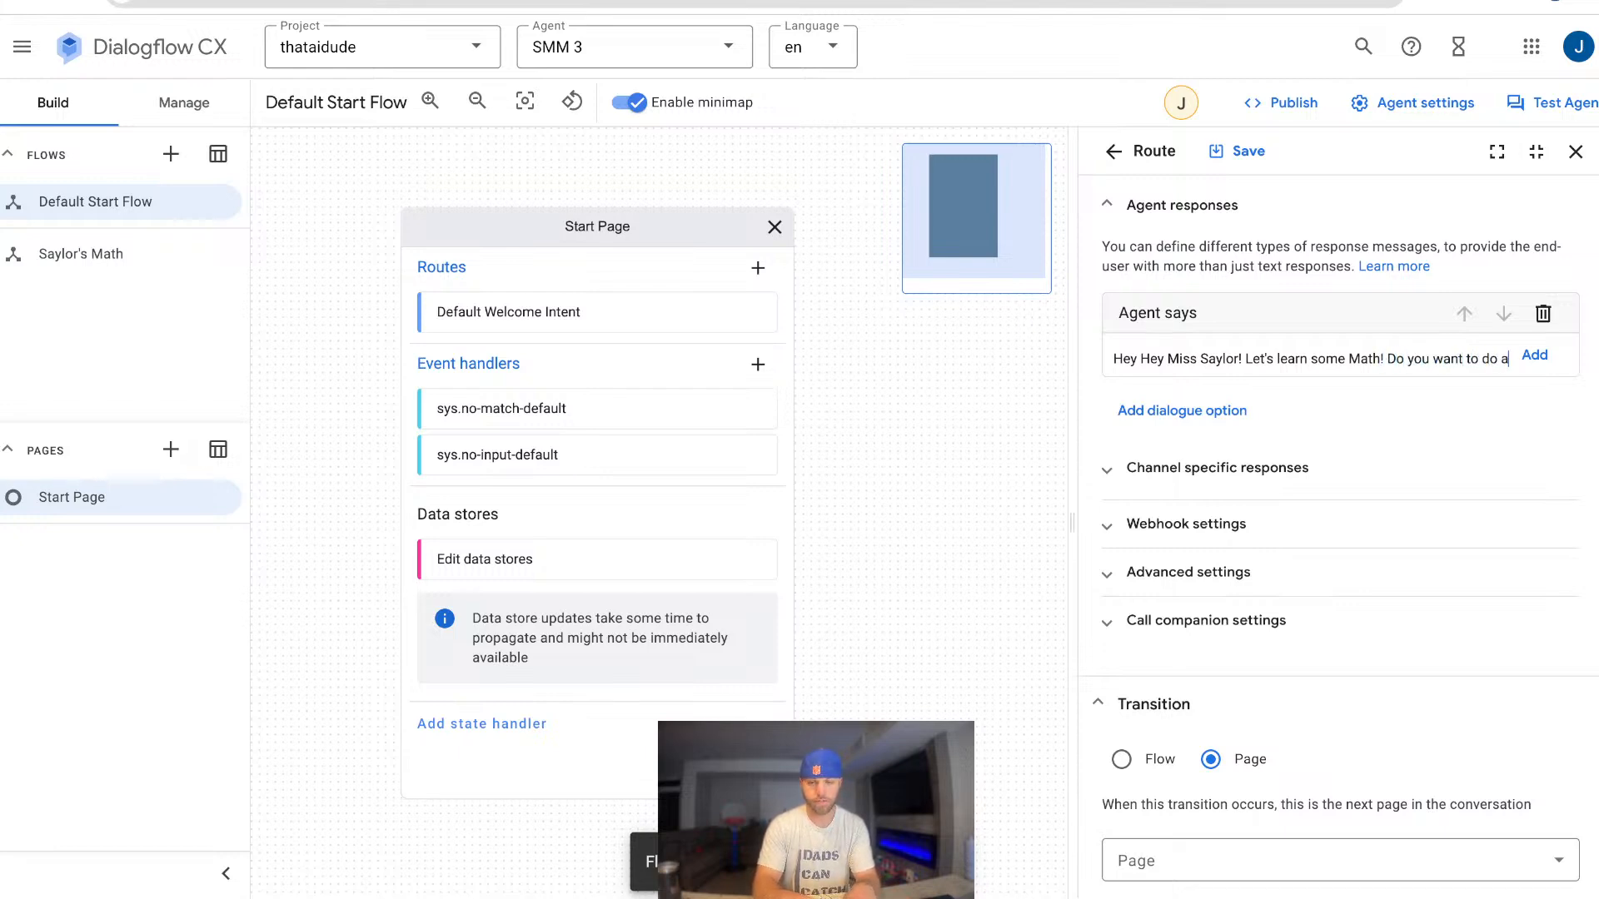
type("ddition or su")
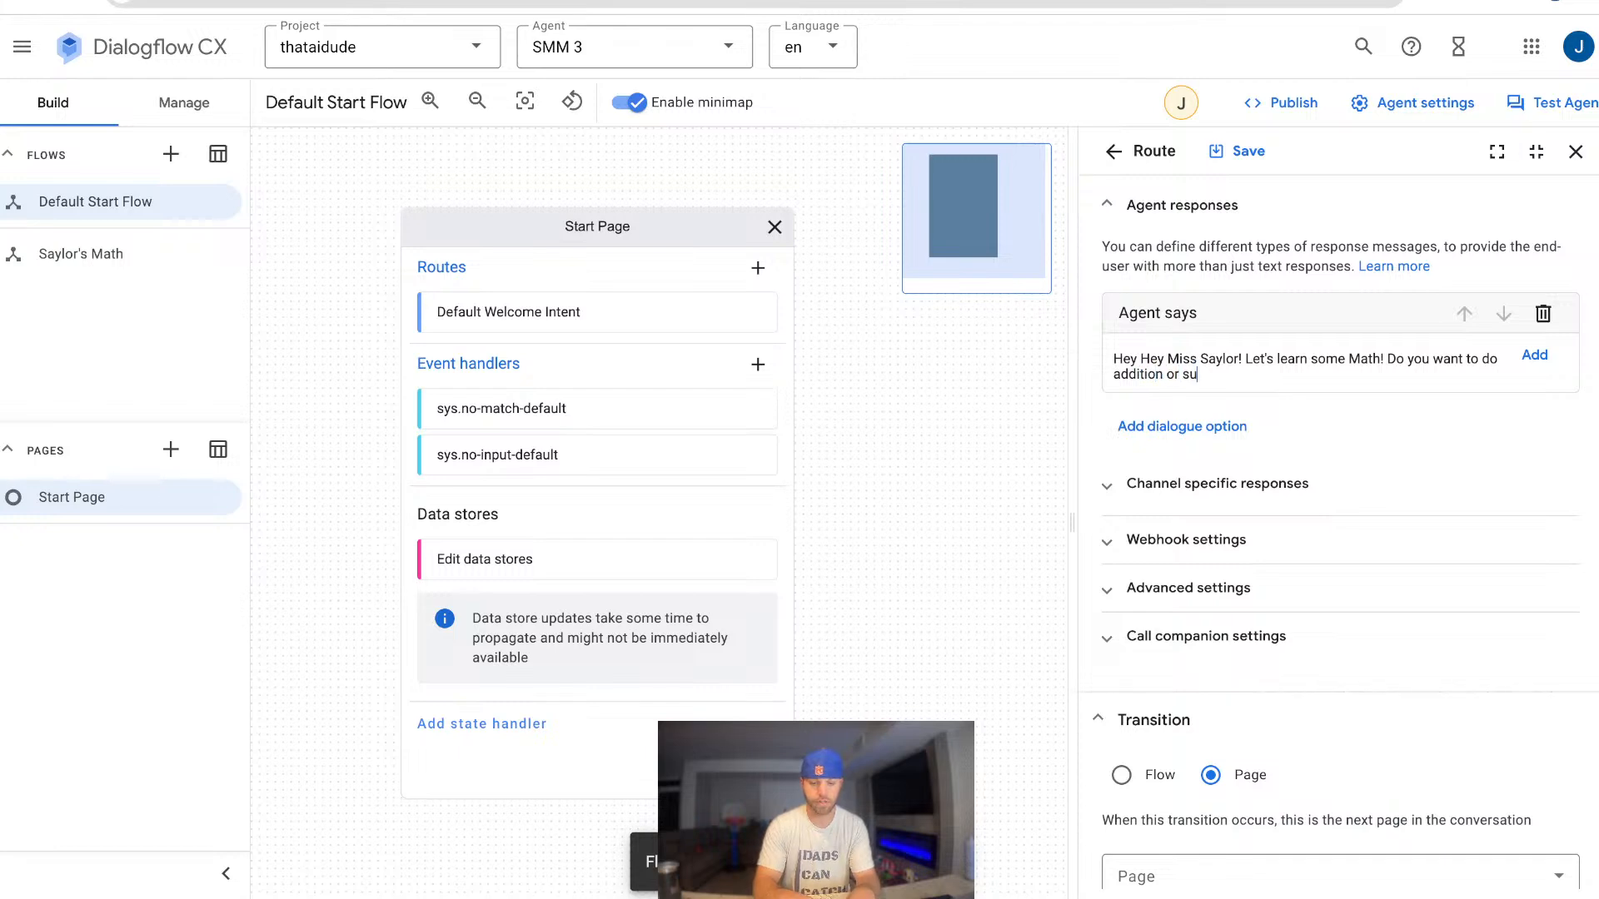
type("btraction to")
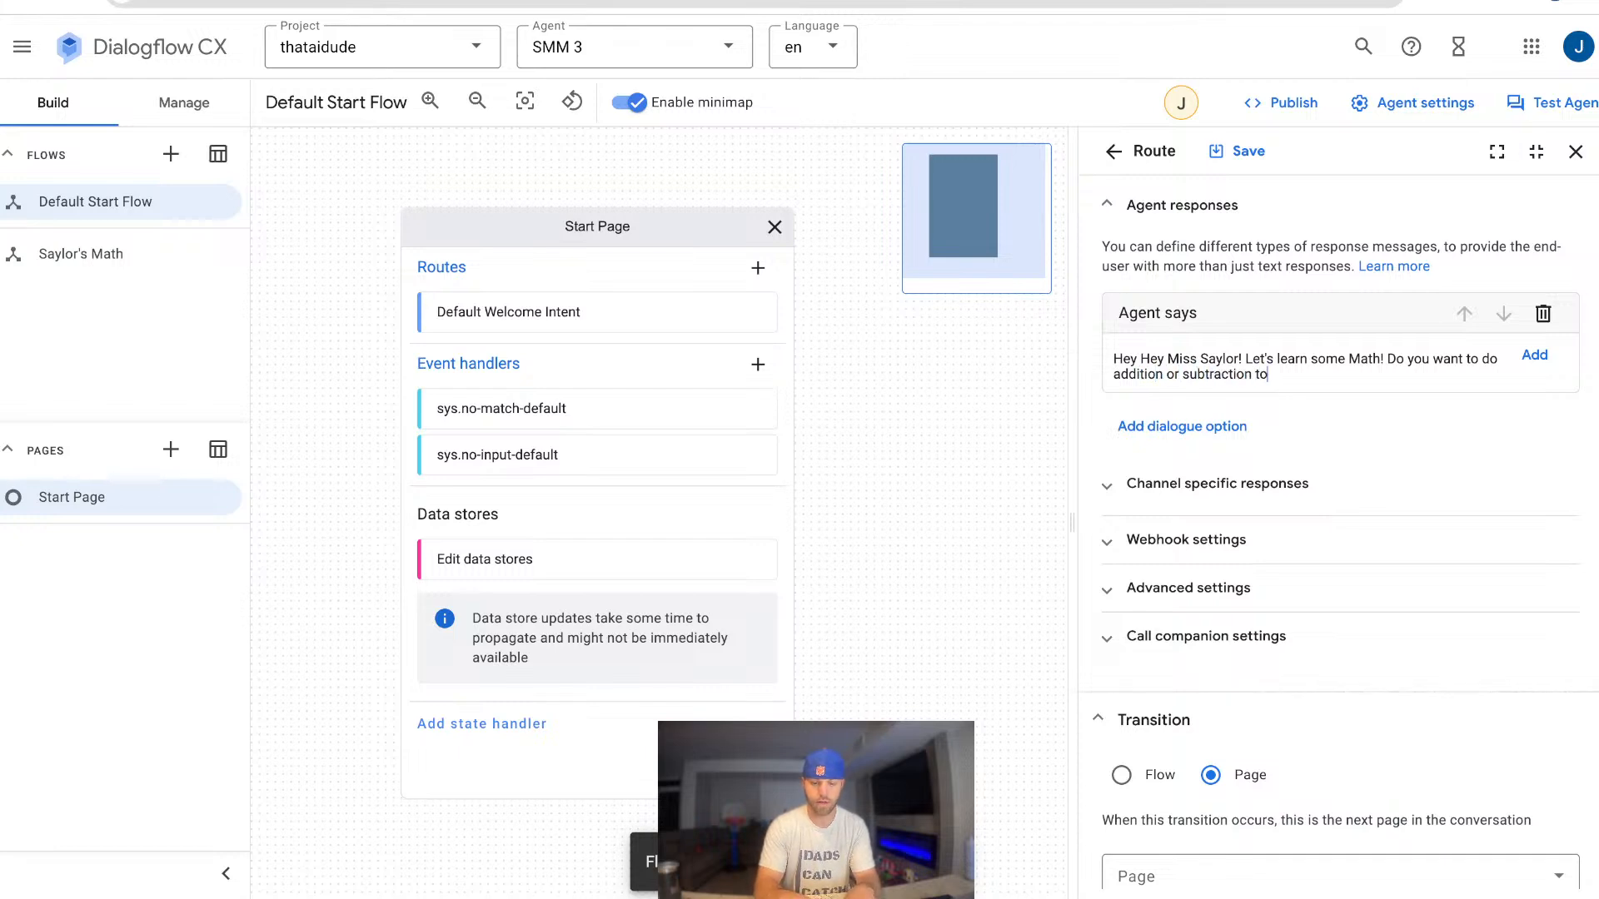
type("to")
type("oday!")
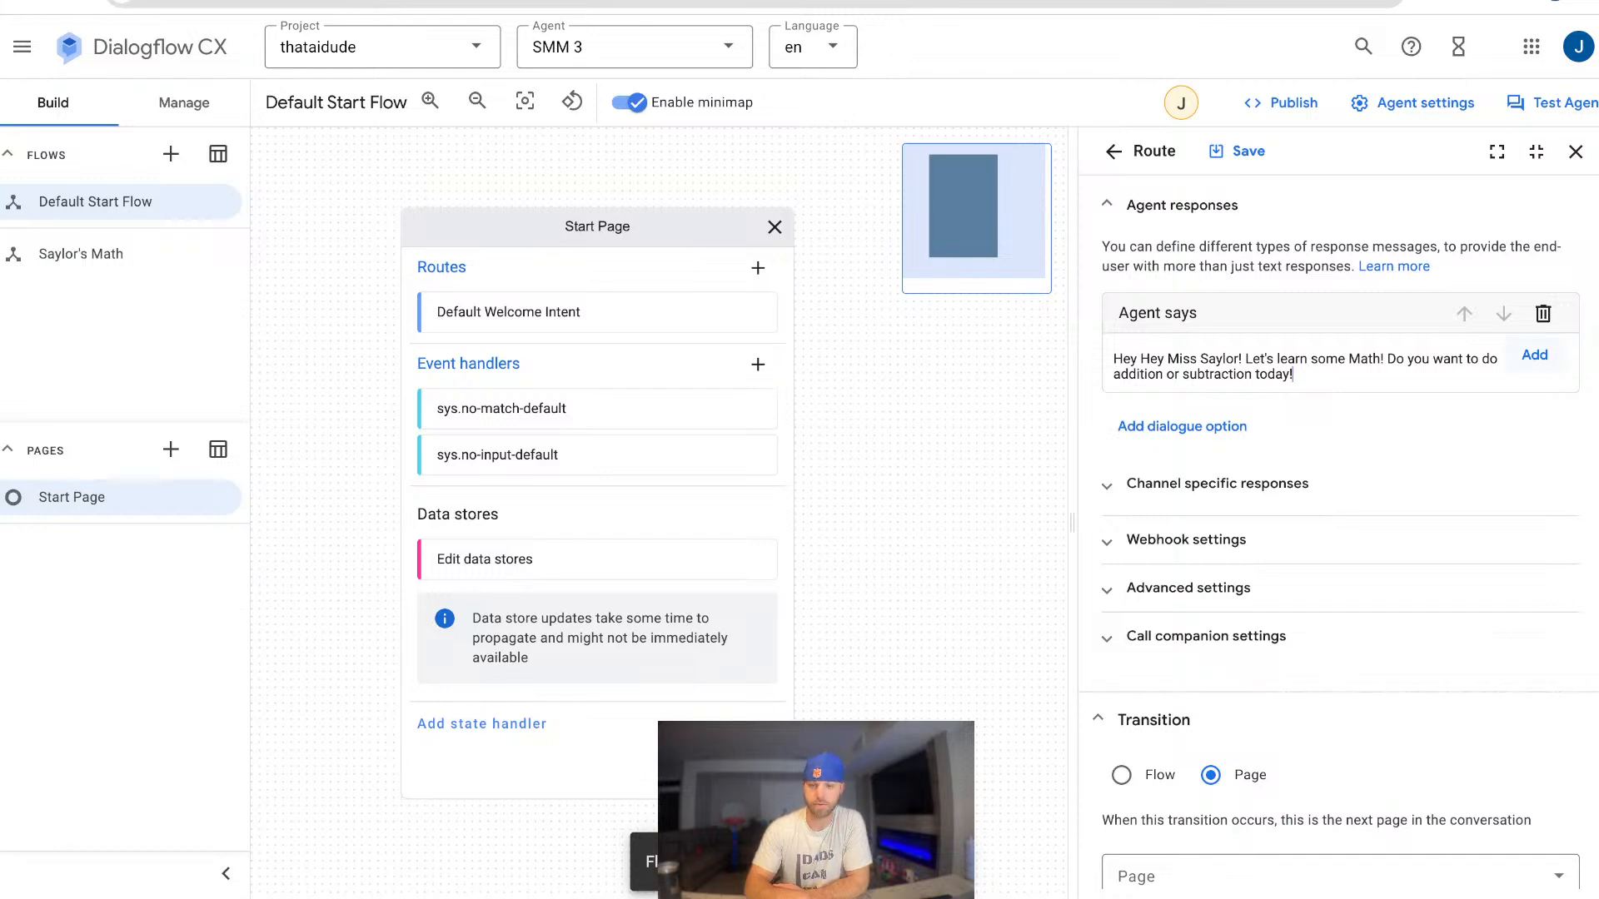
key("Return")
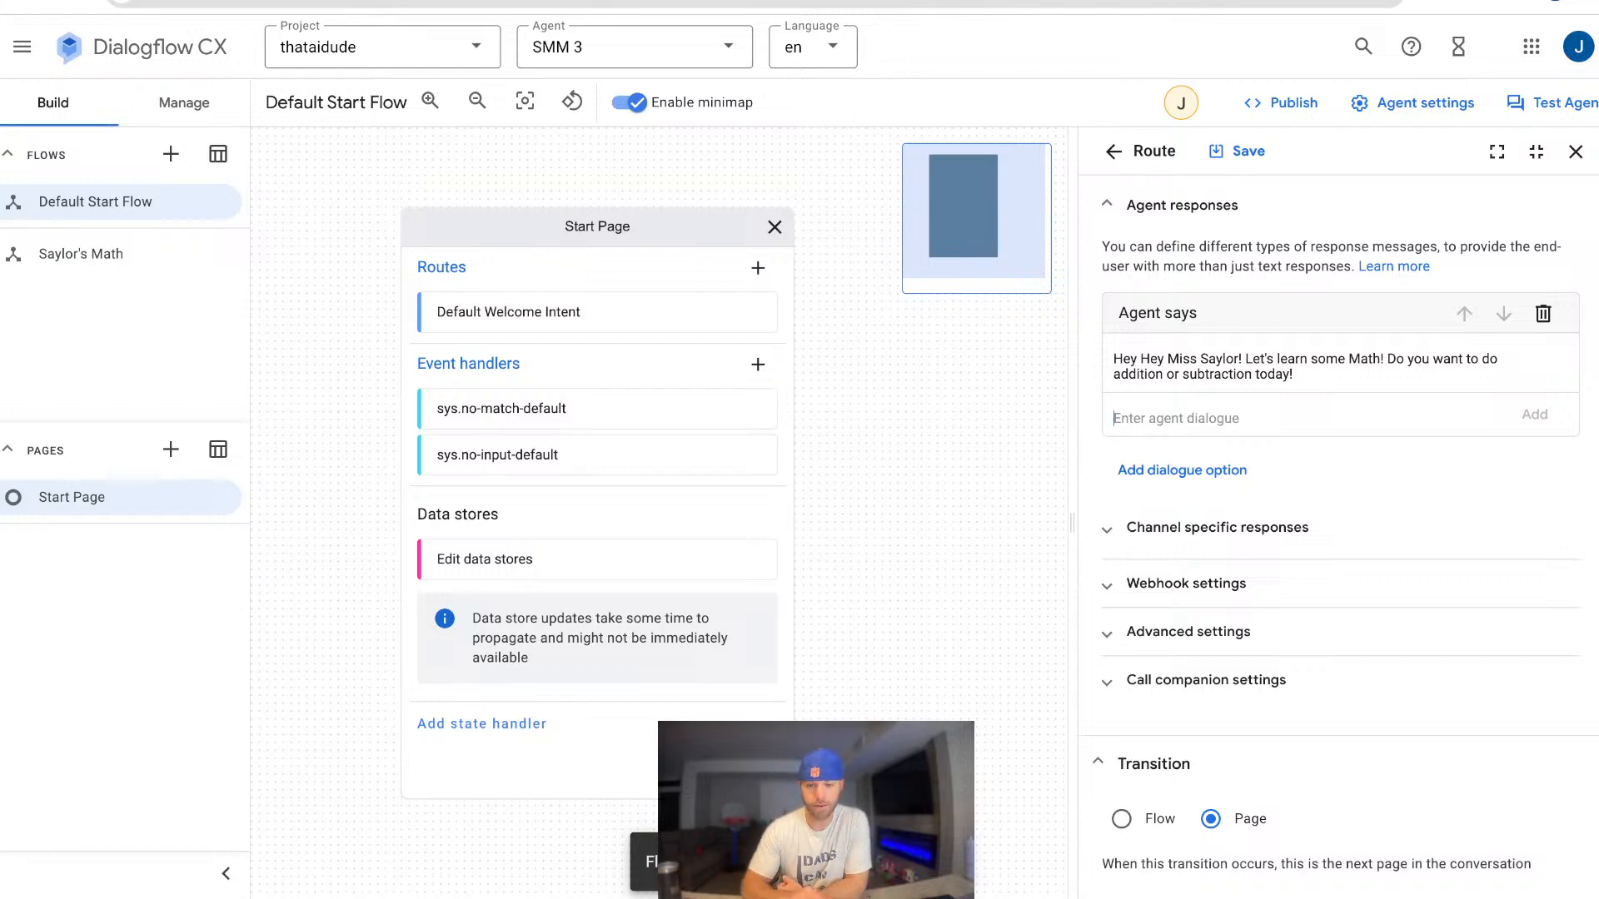
Set the math route's transition to the Saylor's Math flow and save the route.
scroll(1333, 422, "down", 2)
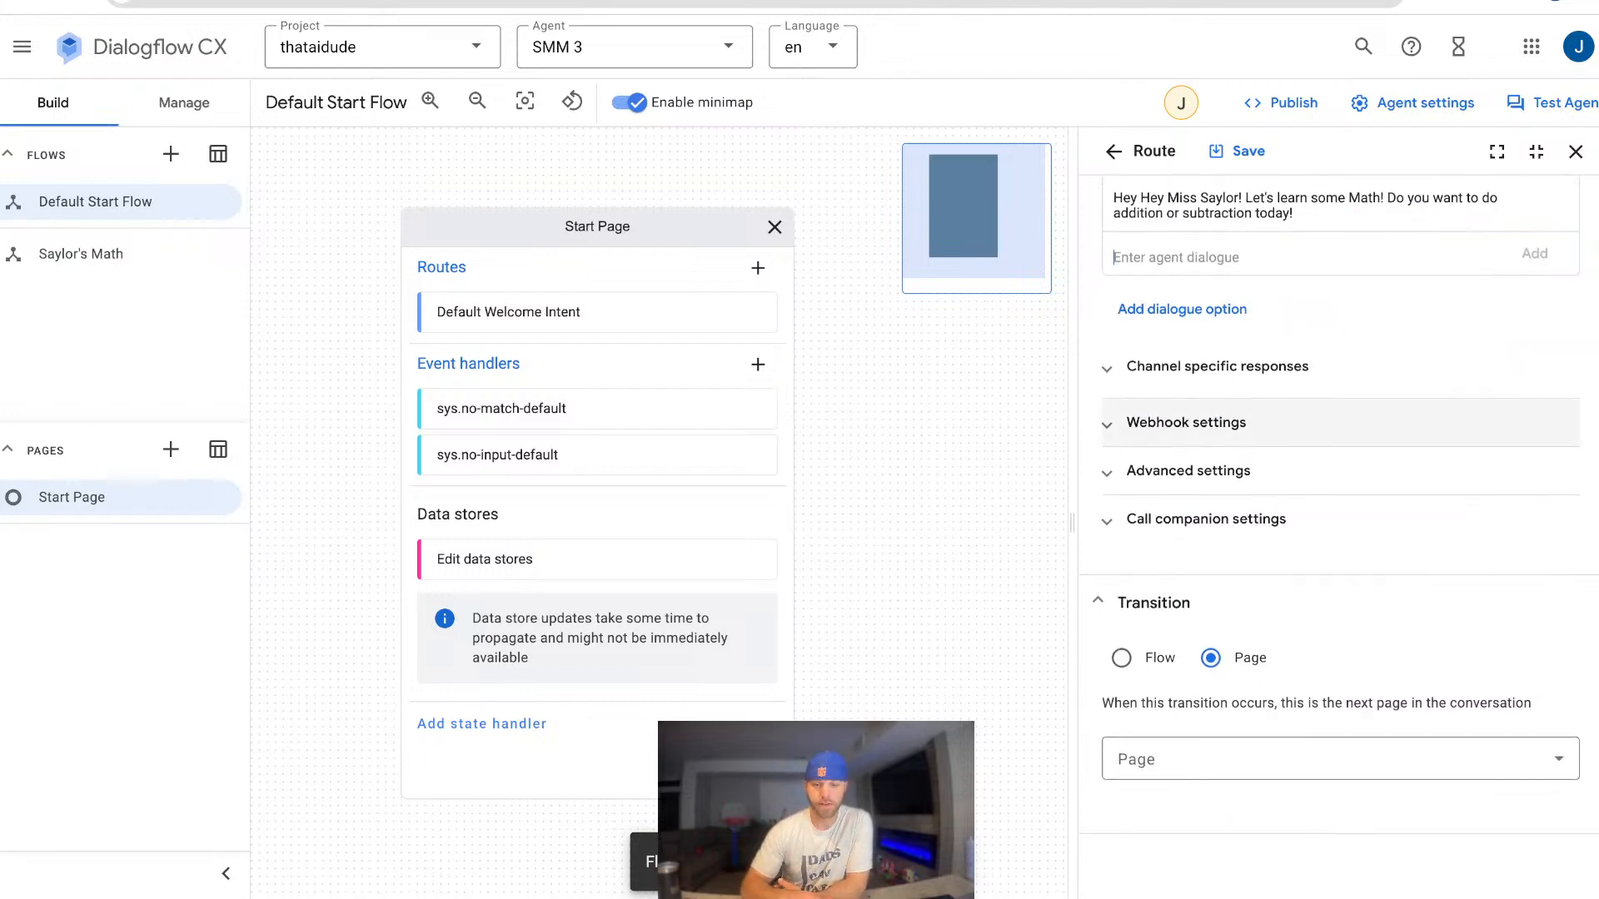
left_click(1122, 658)
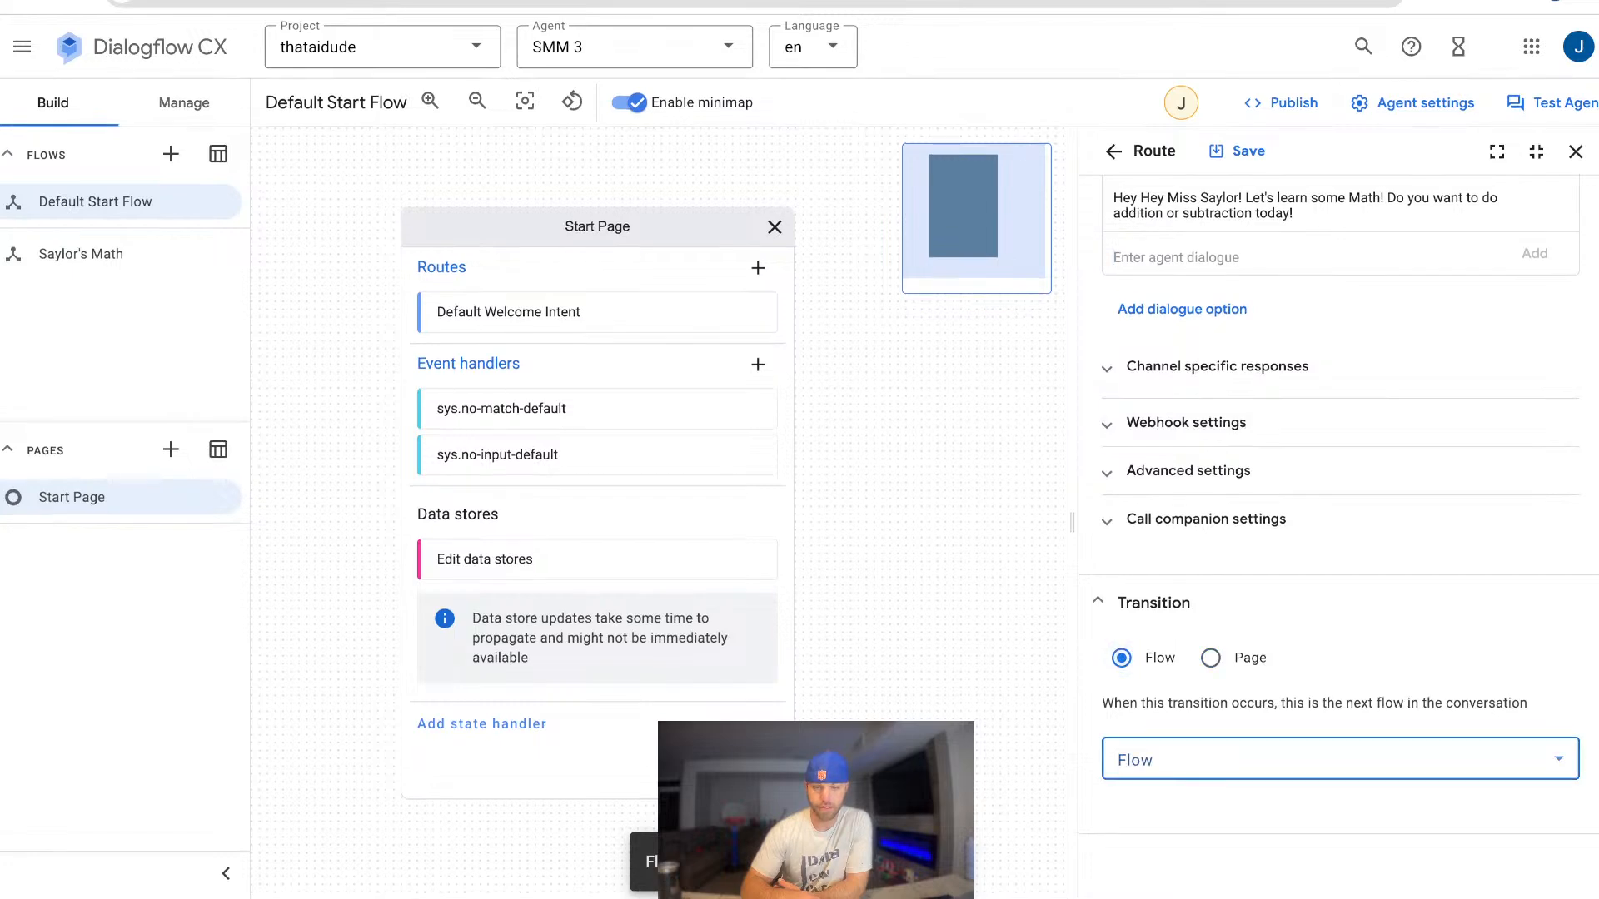
left_click(1332, 759)
left_click(1178, 703)
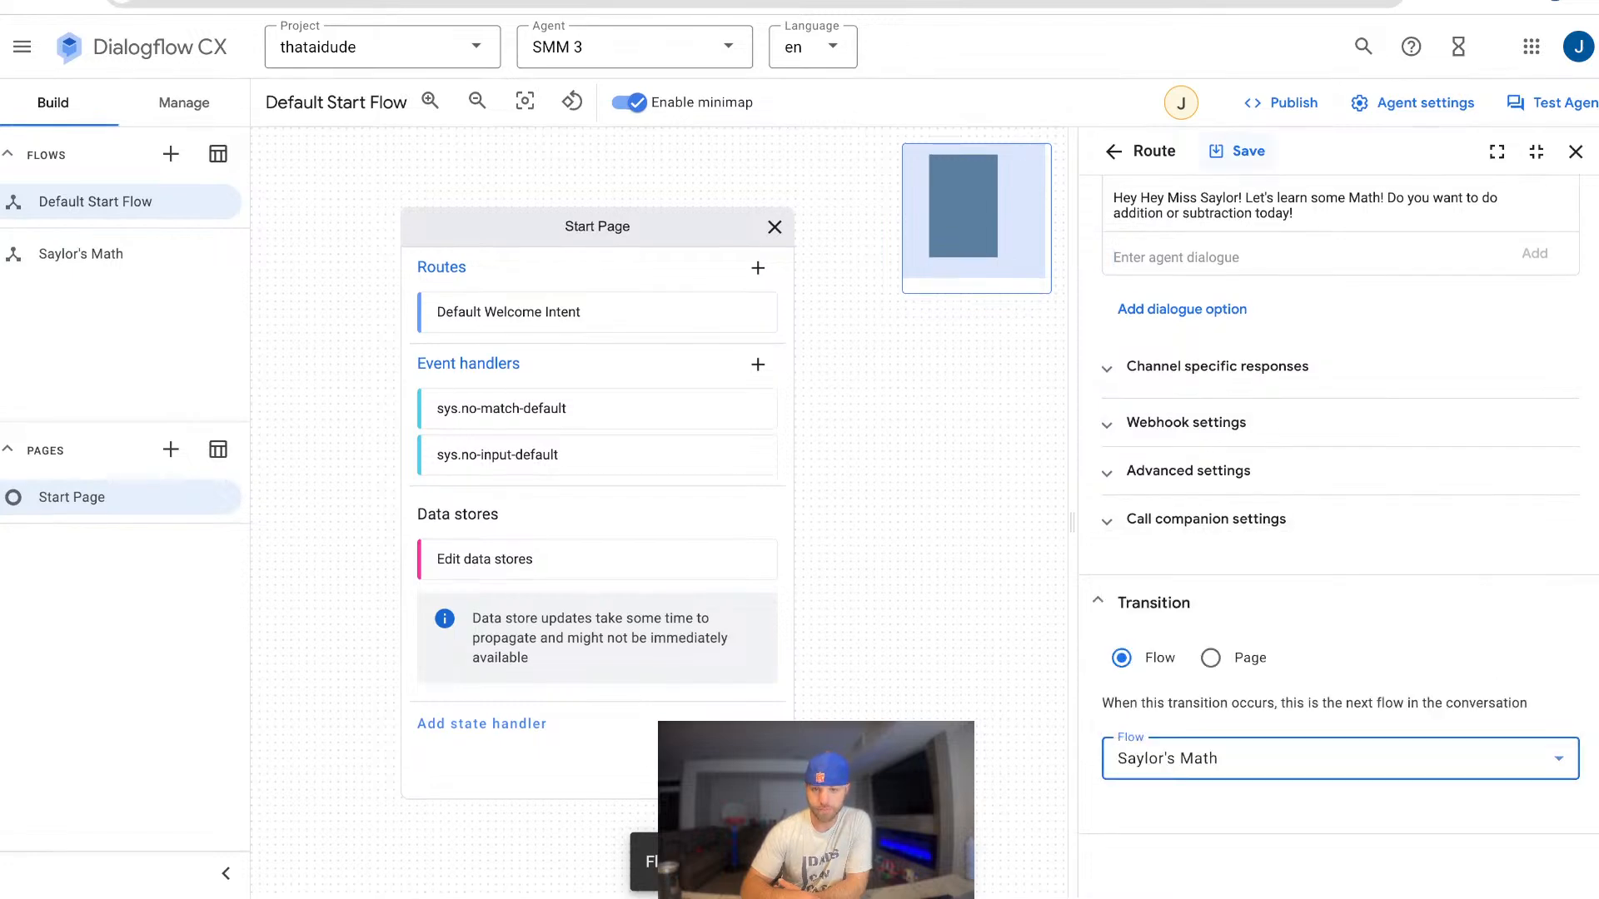
left_click(1237, 150)
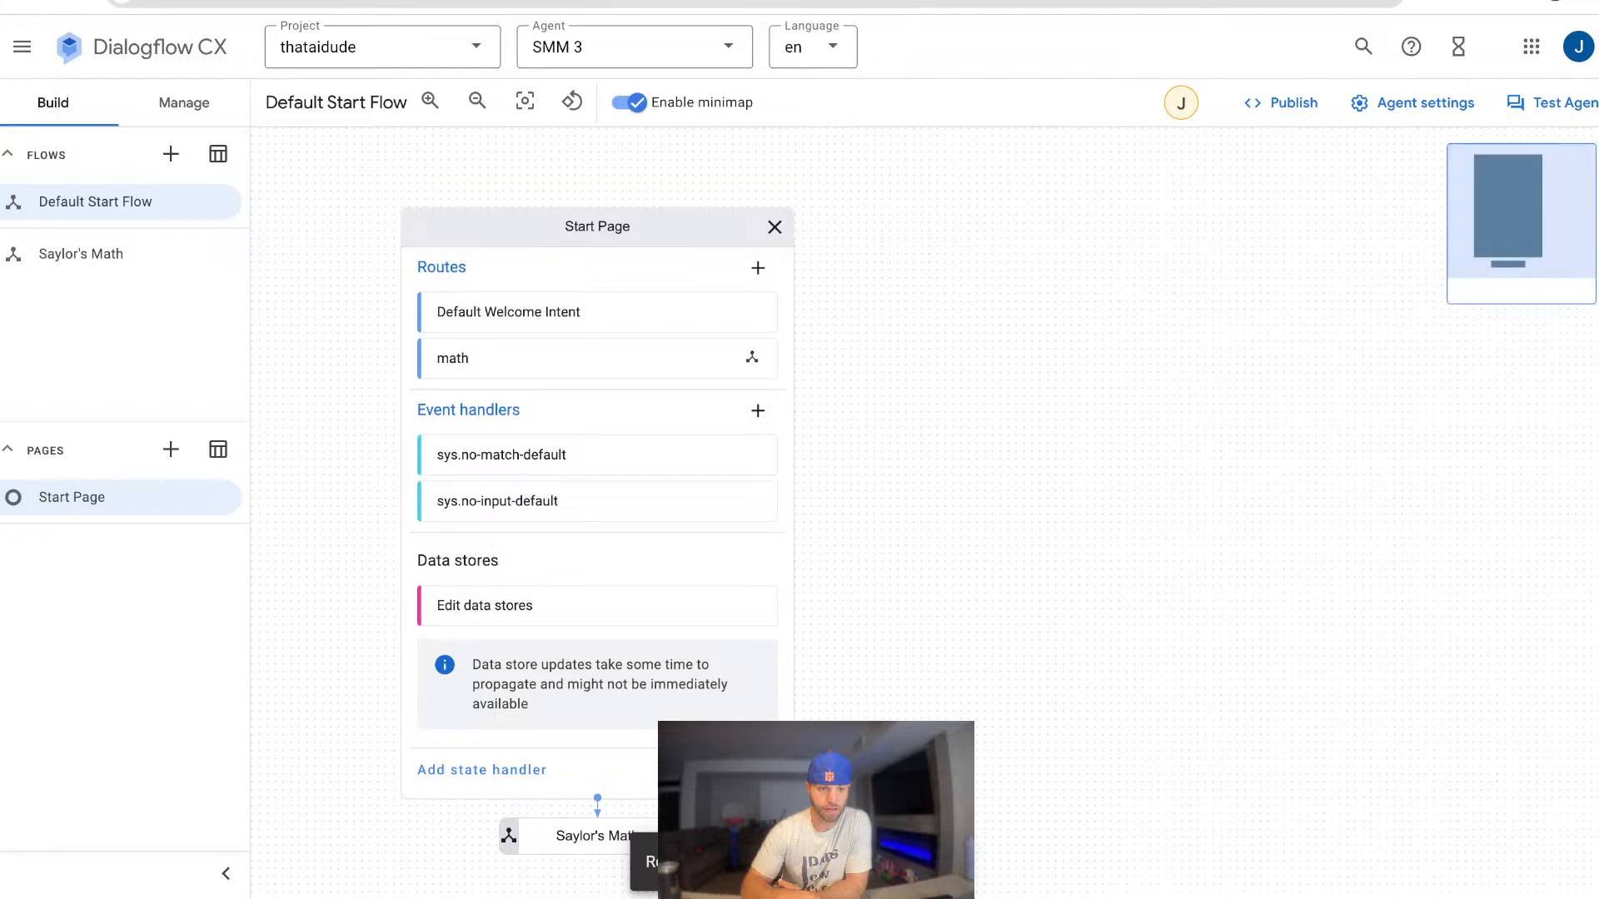
Open the Start Page of the Saylor's Math flow and enable generative fallback for its sys.no-match-default event handler.
double_click(597, 227)
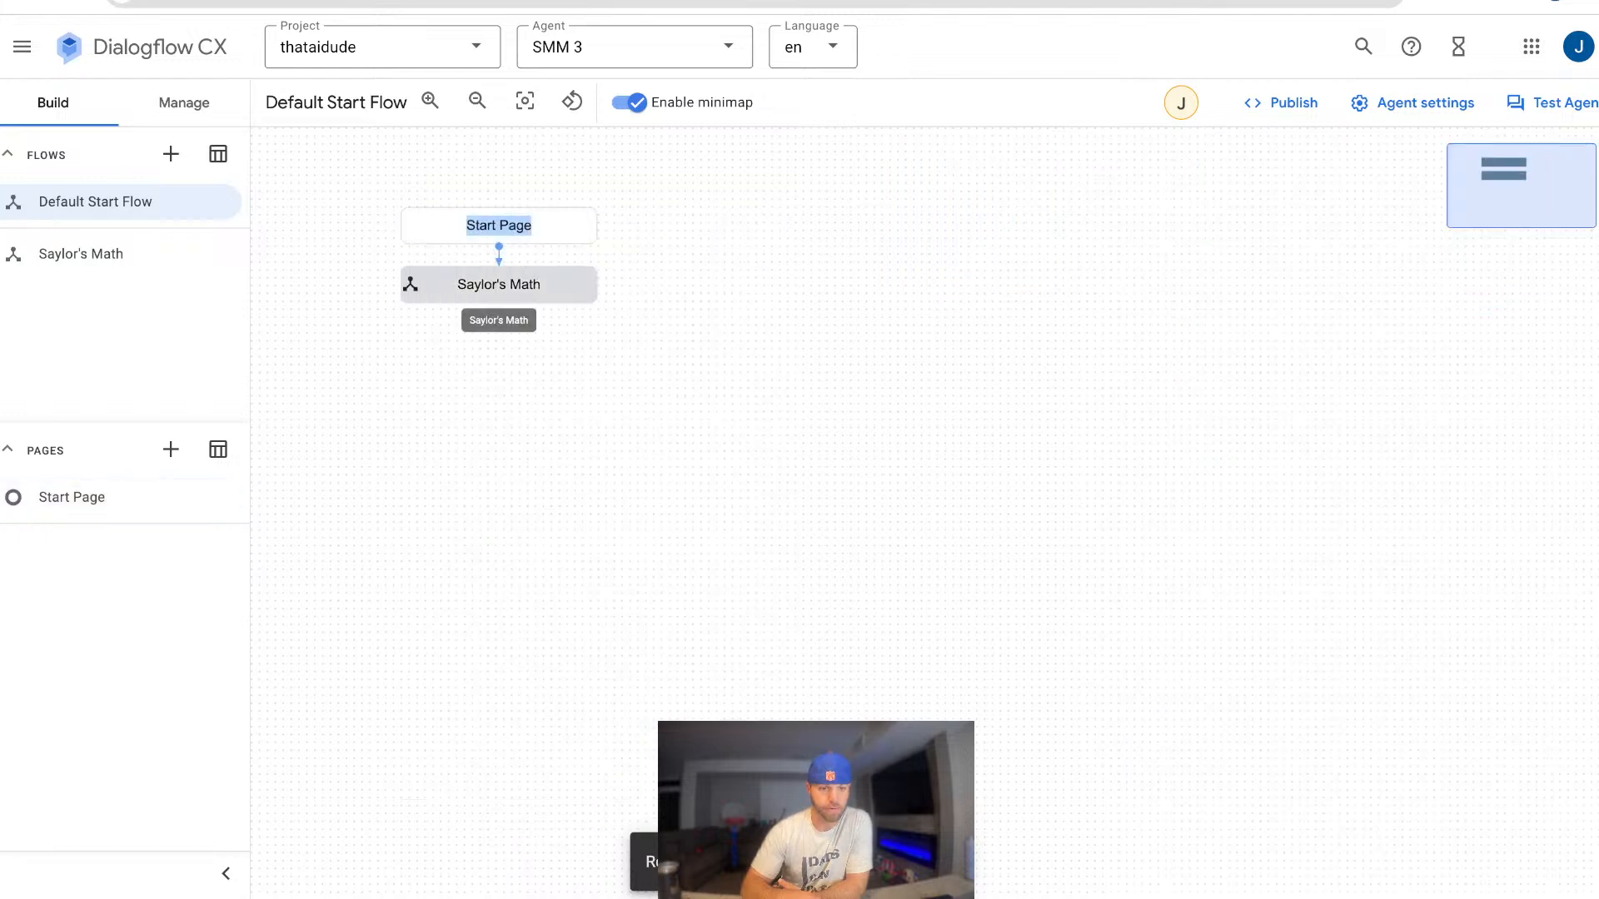
double_click(499, 284)
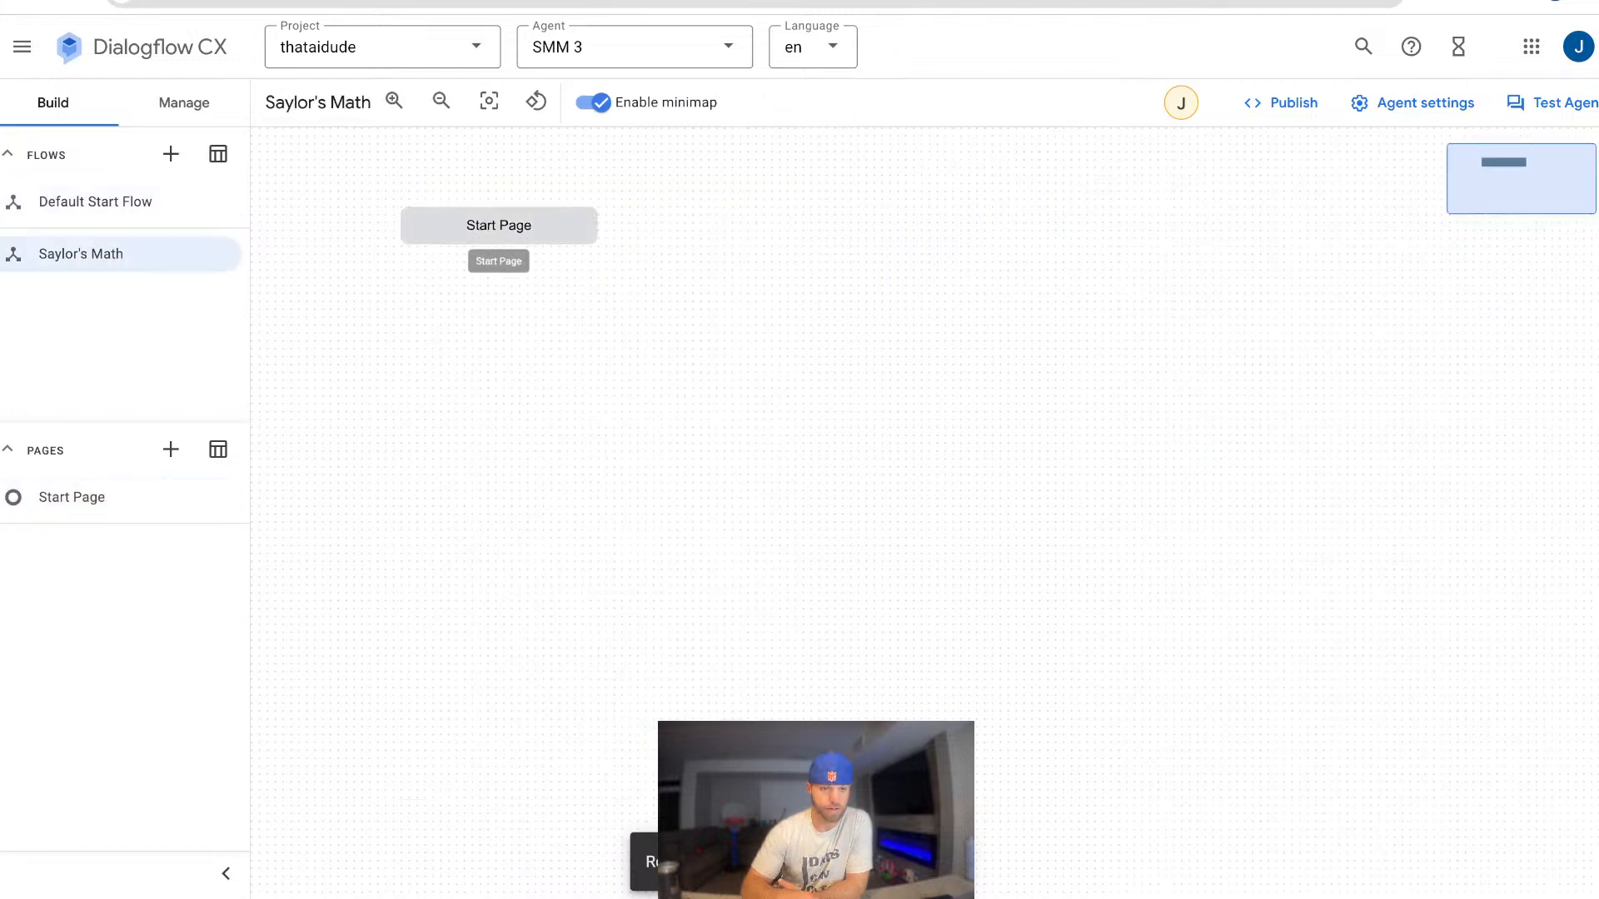
double_click(499, 226)
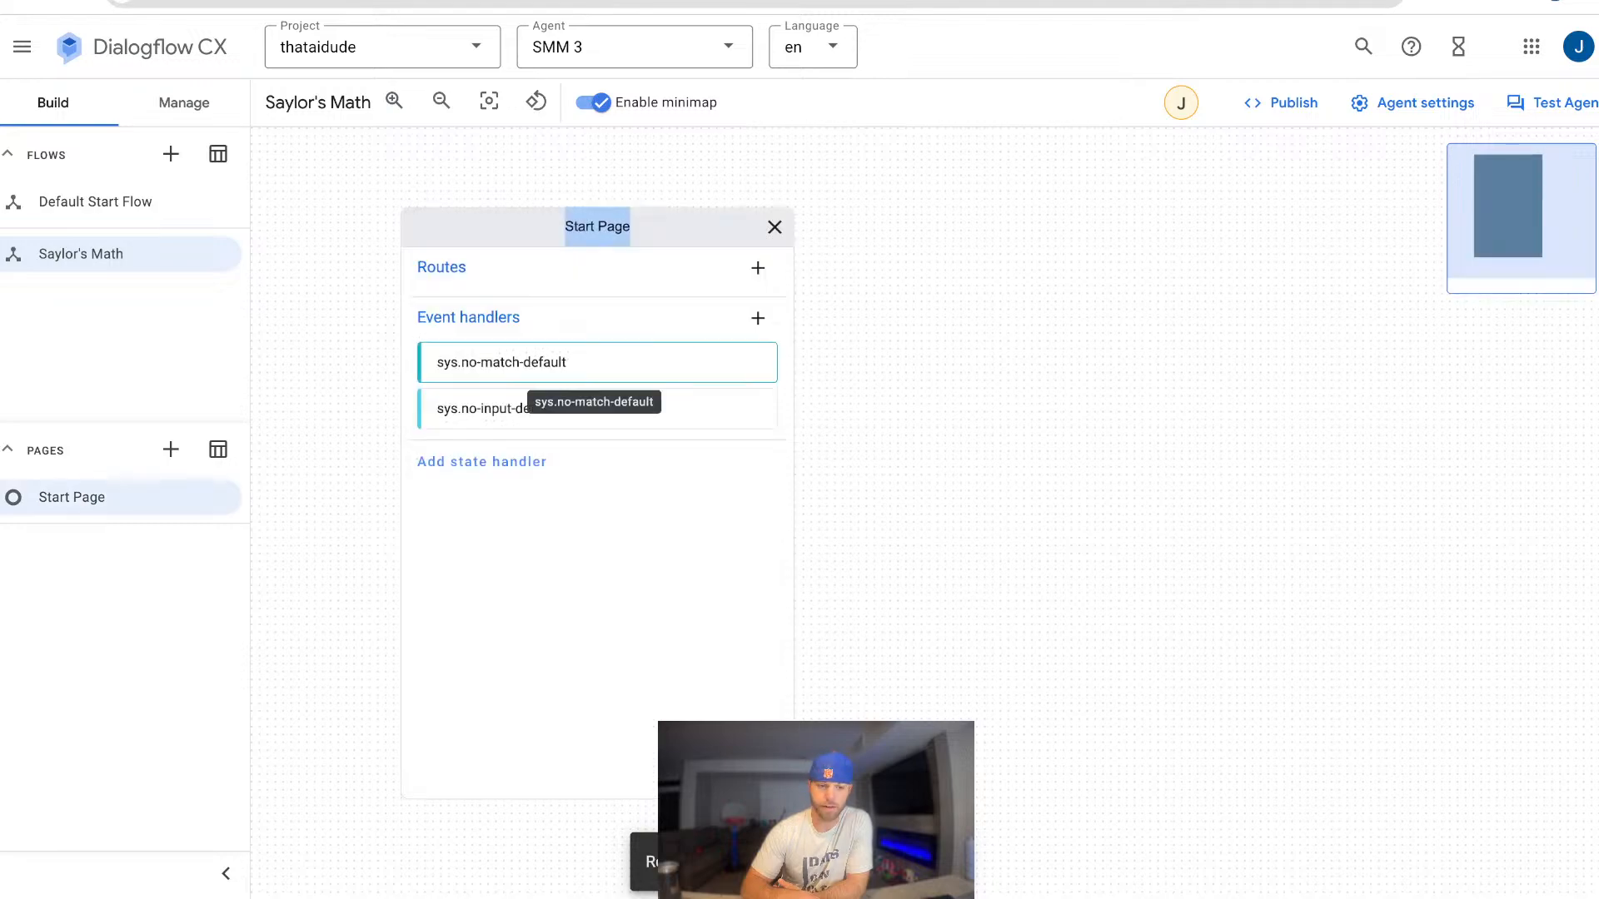
left_click(597, 362)
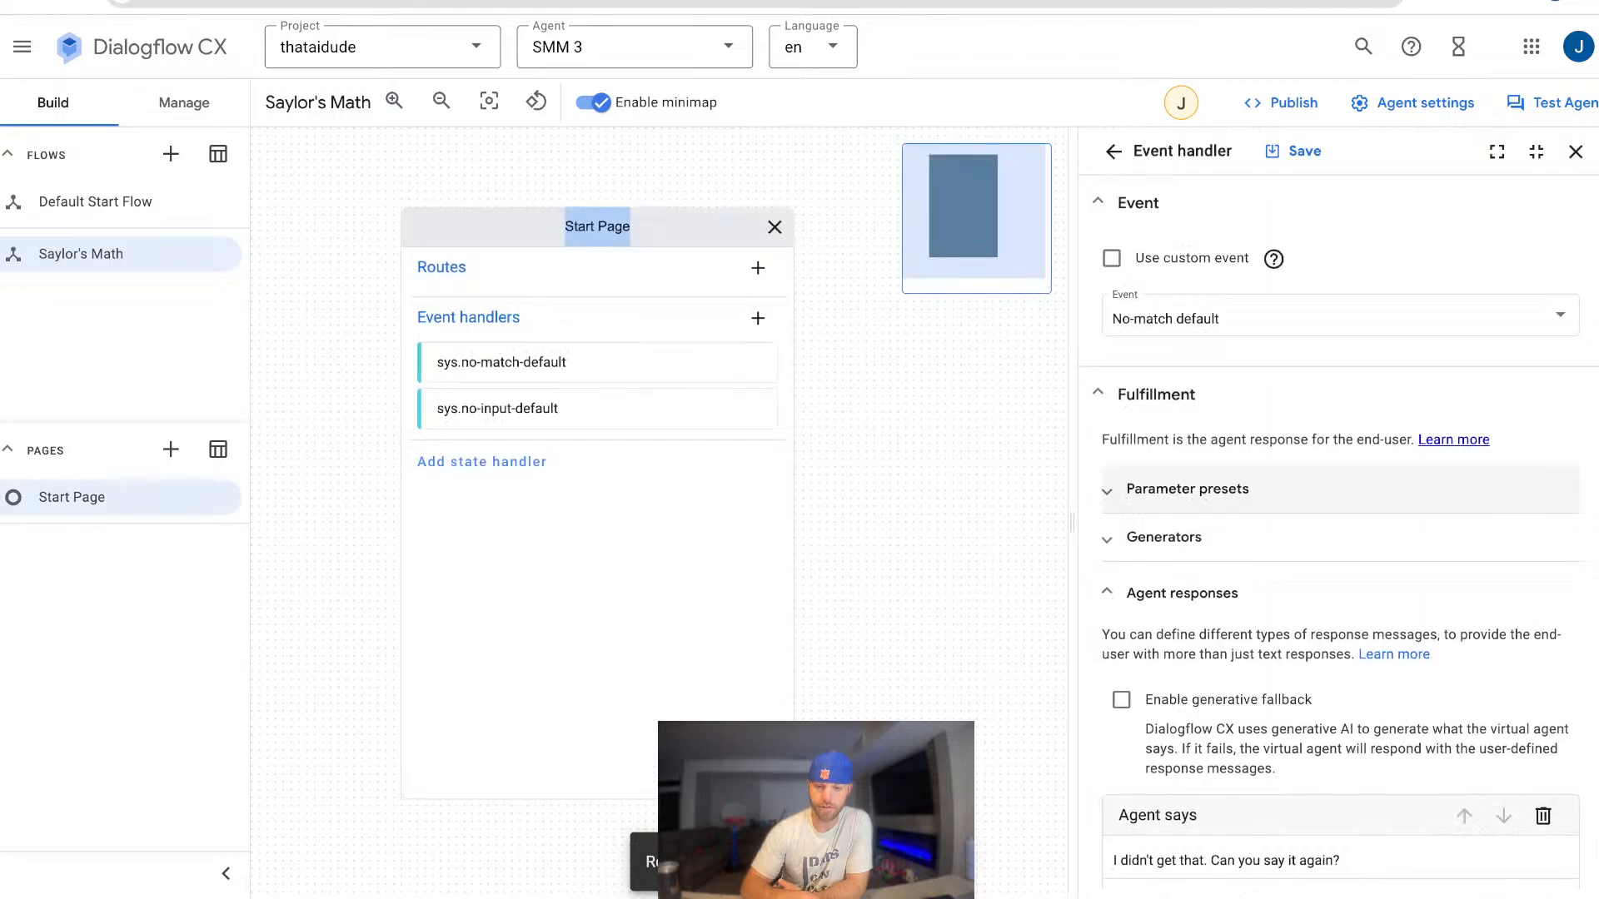
scroll(1121, 559, "down", 3)
Set the sys.no-match-default event handler to transition to the Default Start Flow and save it.
scroll(1121, 558, "down", 10)
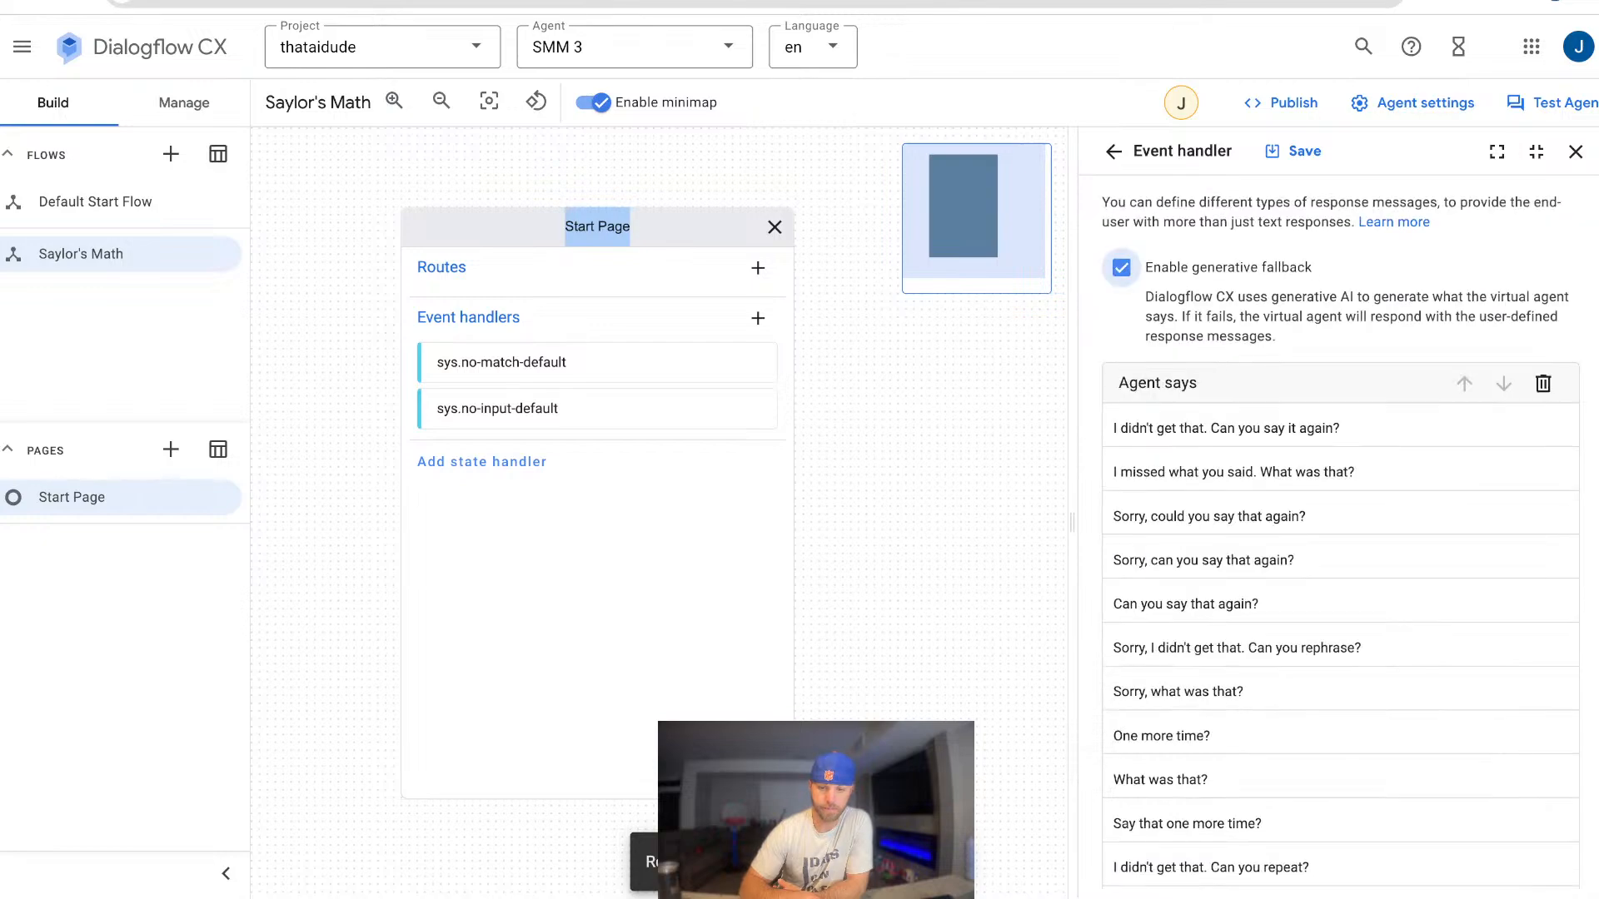
left_click(1121, 673)
left_click(1332, 774)
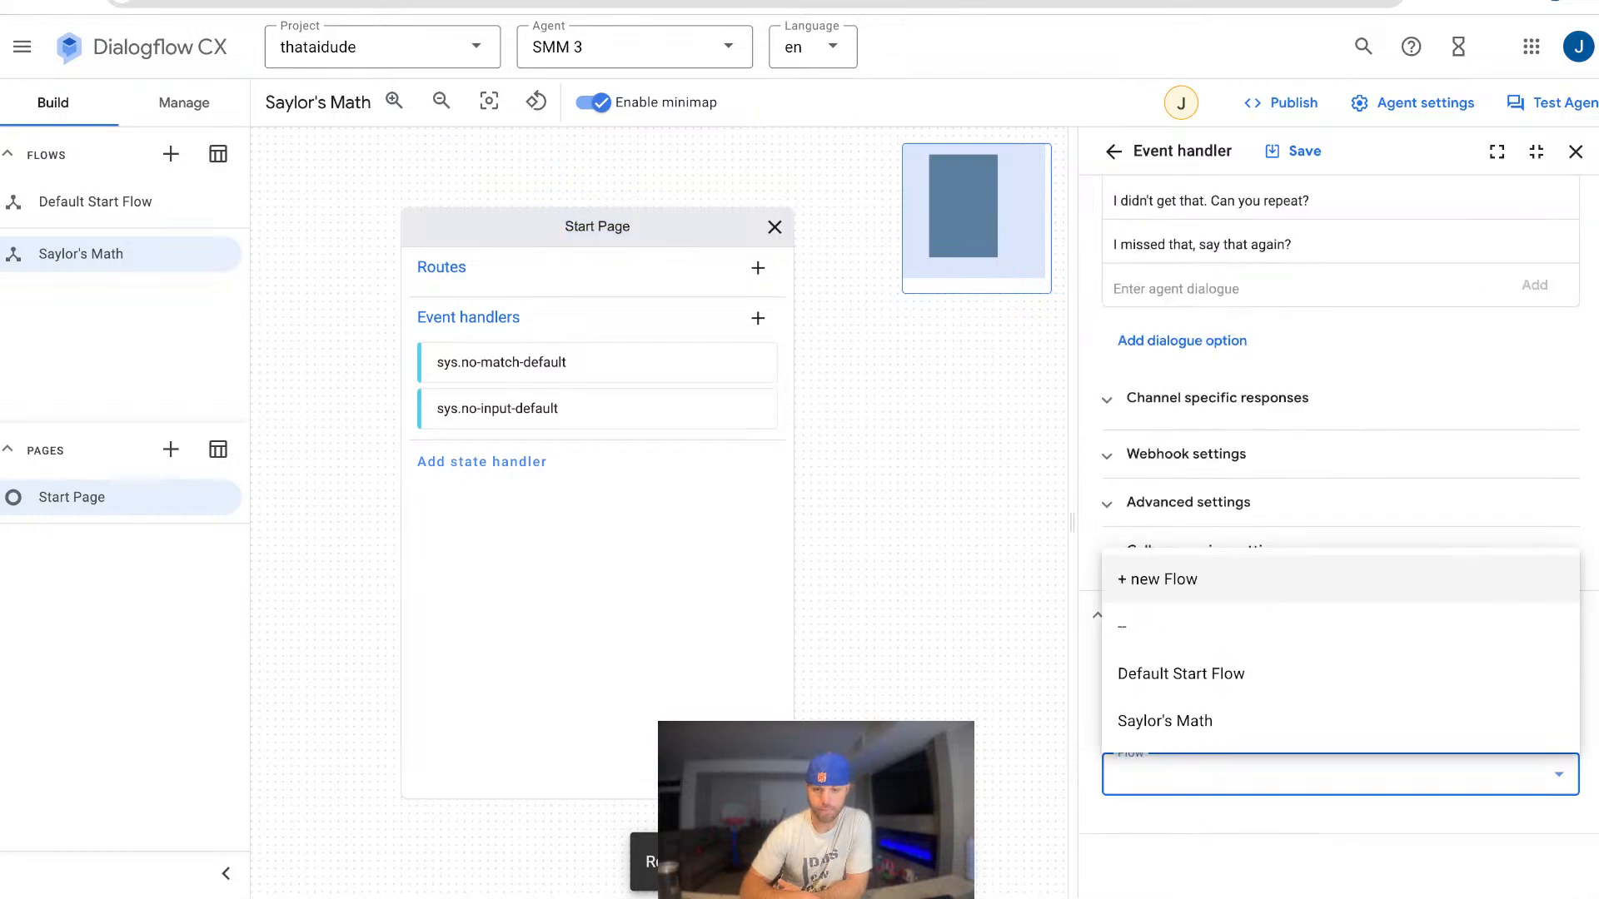
left_click(1166, 668)
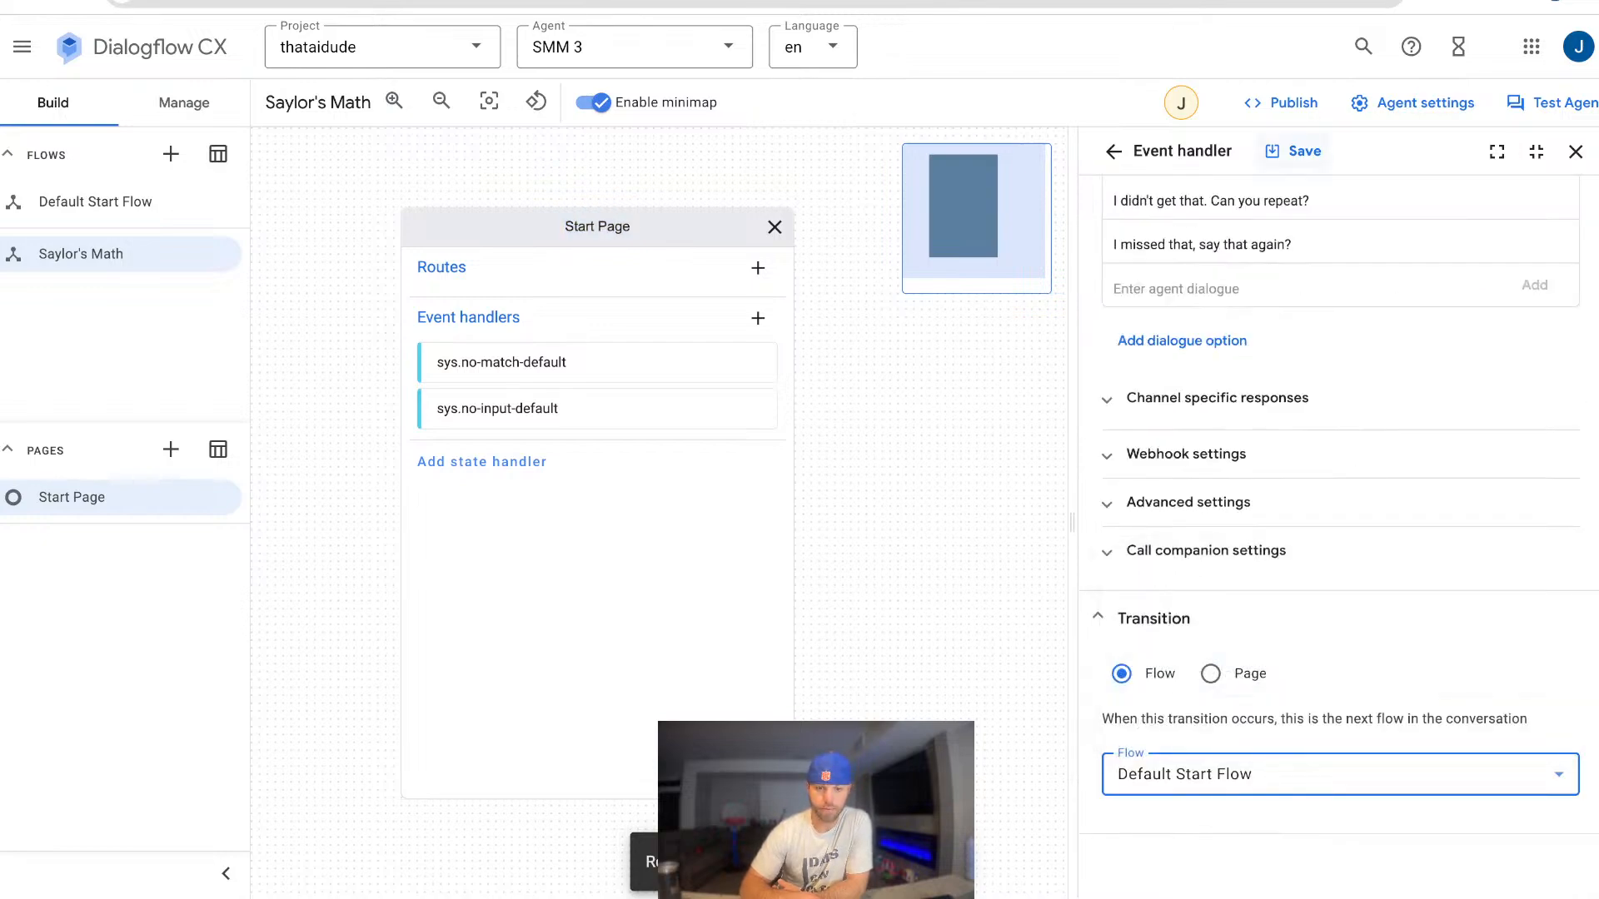
left_click(1294, 151)
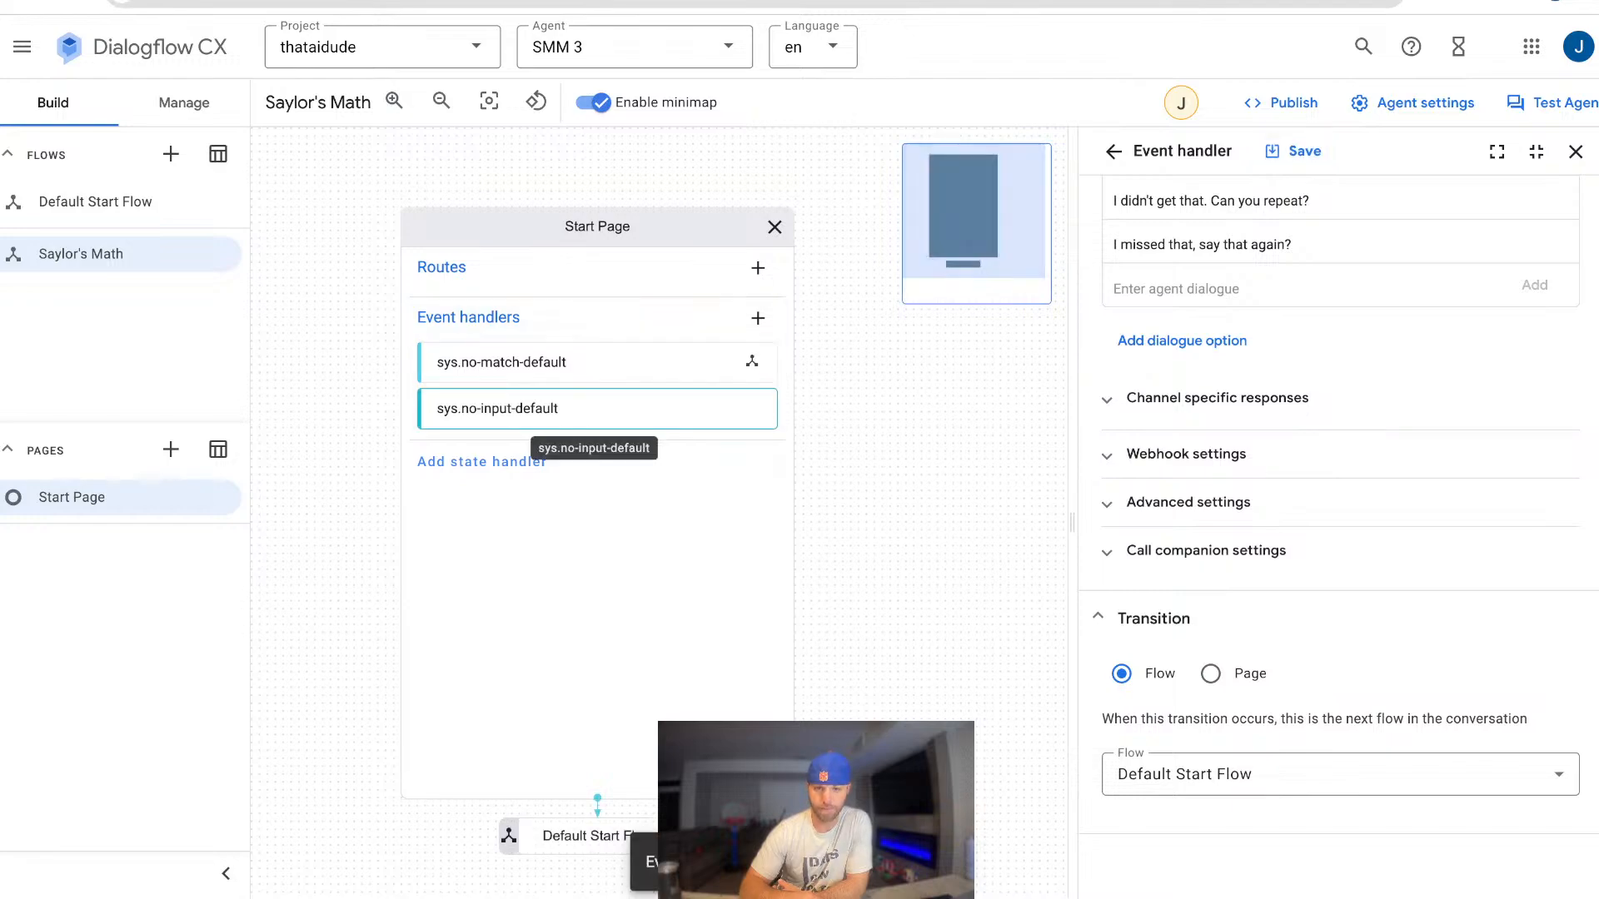
Set the sys.no-input-default event handler to transition to the Saylor's Math flow and save it.
left_click(498, 408)
scroll(1339, 533, "down", 1)
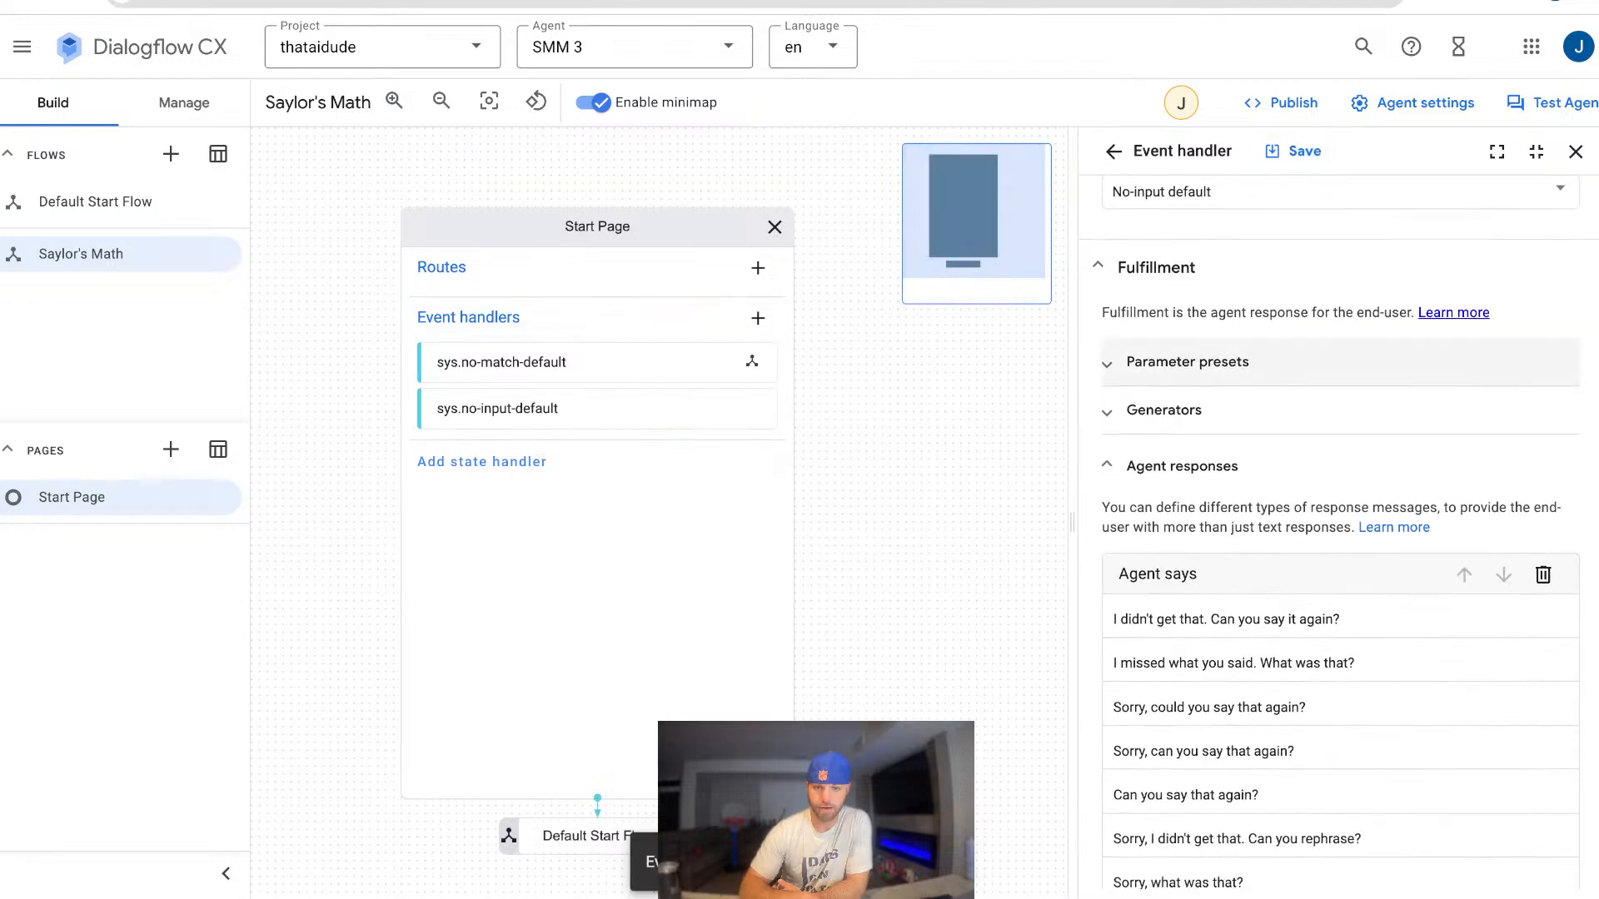
scroll(1339, 533, "up", 1)
scroll(1339, 533, "down", 7)
scroll(1339, 533, "down", 4)
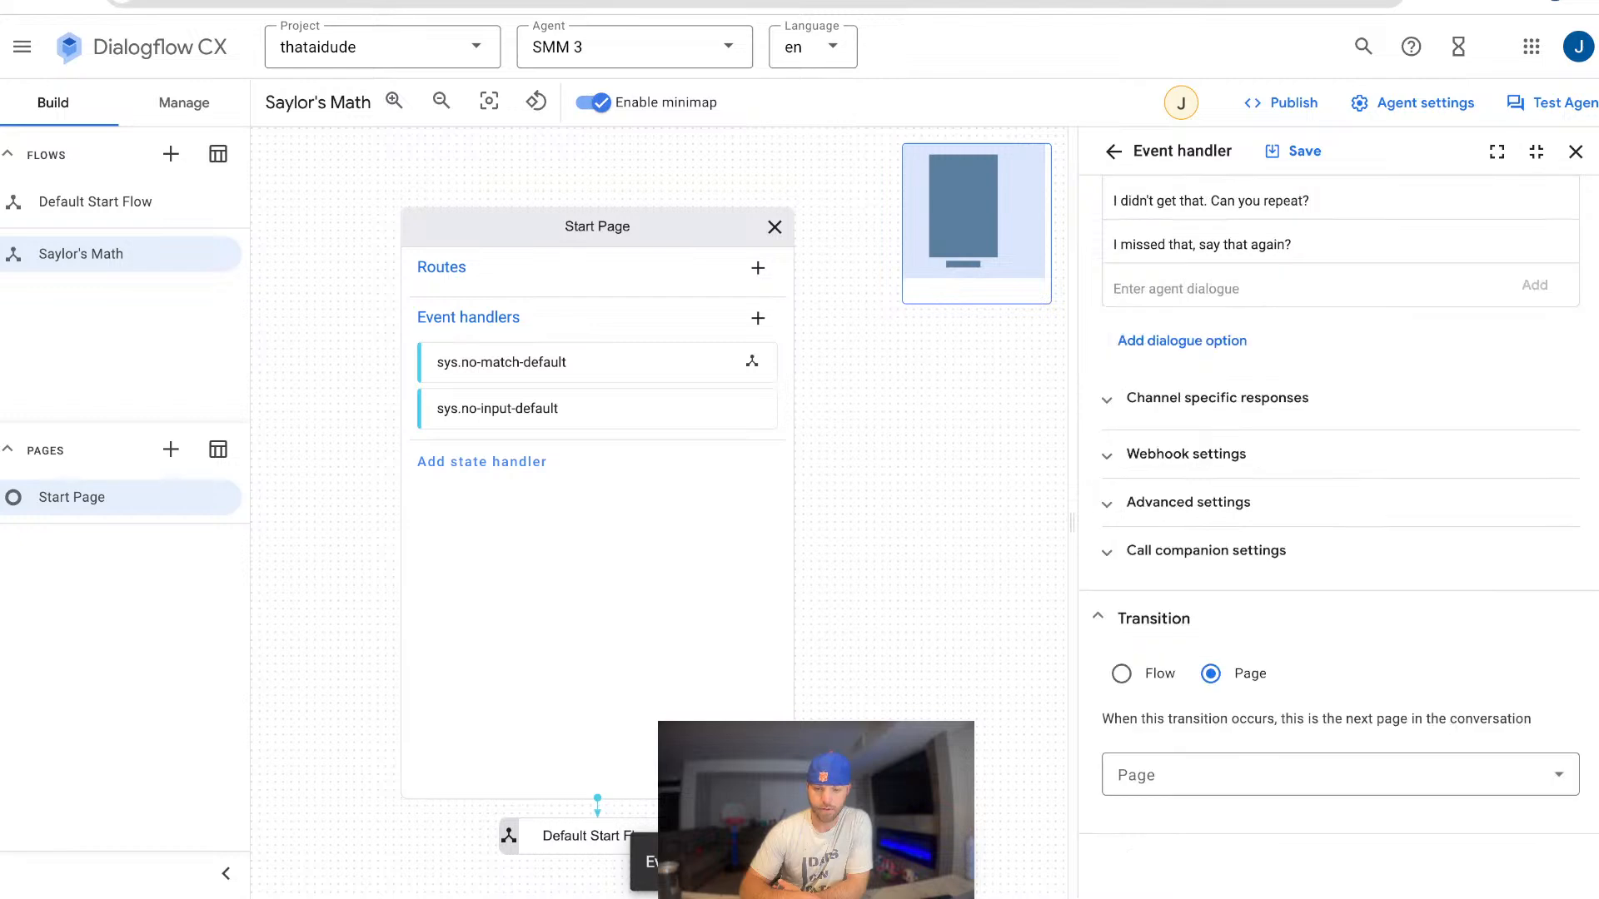
left_click(1122, 673)
left_click(1339, 775)
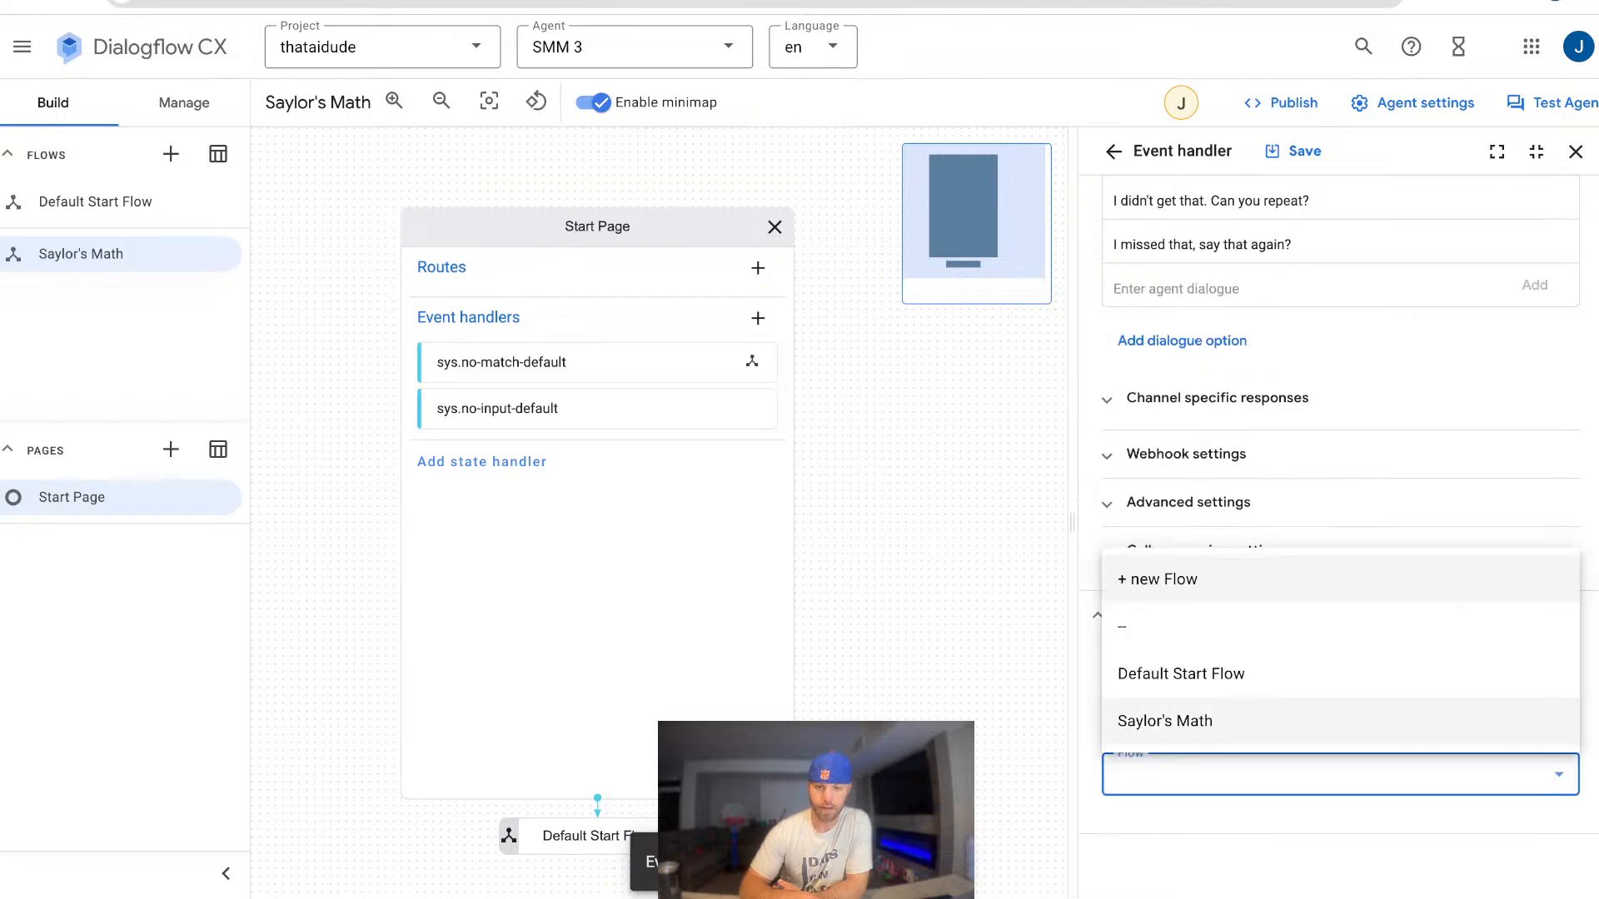
left_click(1165, 721)
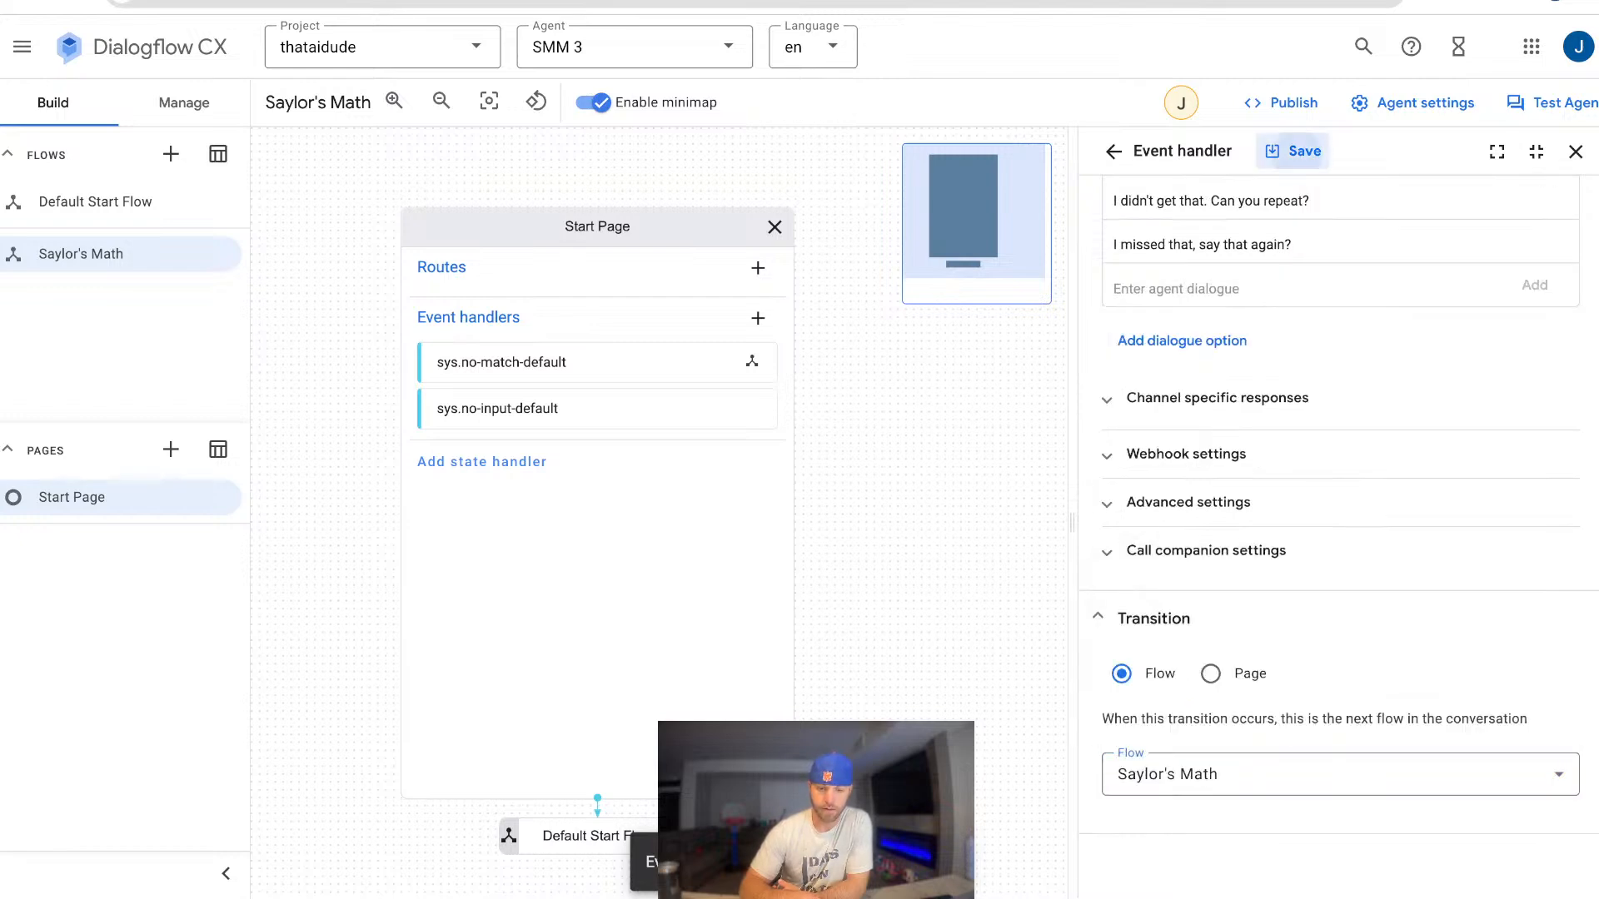
left_click(1293, 150)
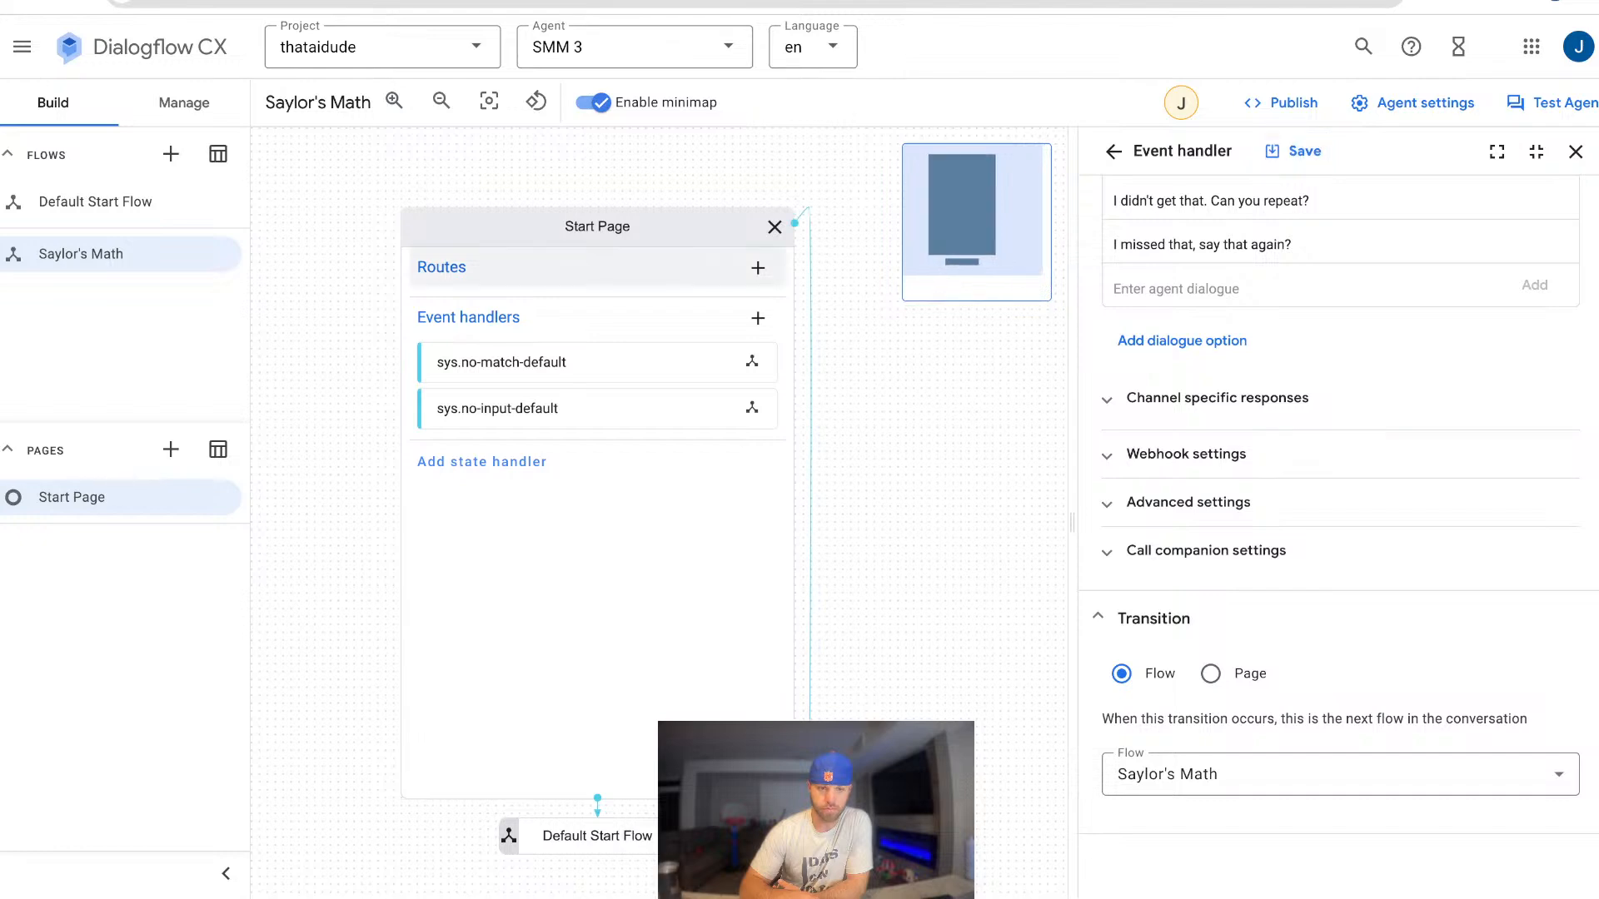
Try to save a new route on the Saylor's Math Start Page that transitions to the Default Start Flow without an intent or condition.
left_click(774, 226)
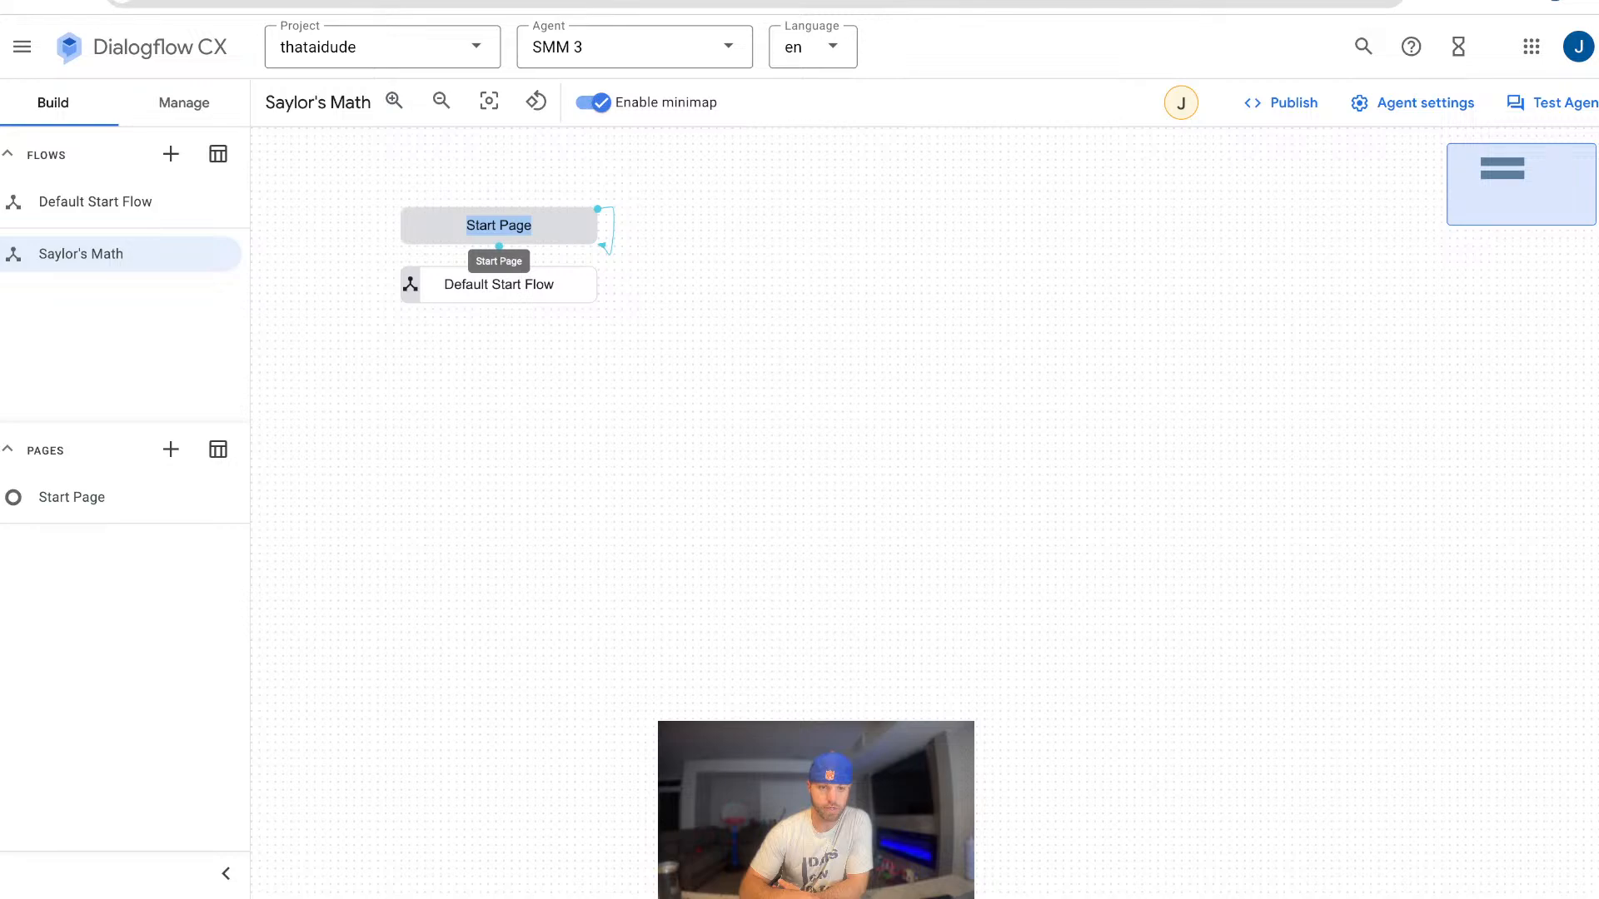
left_click(499, 226)
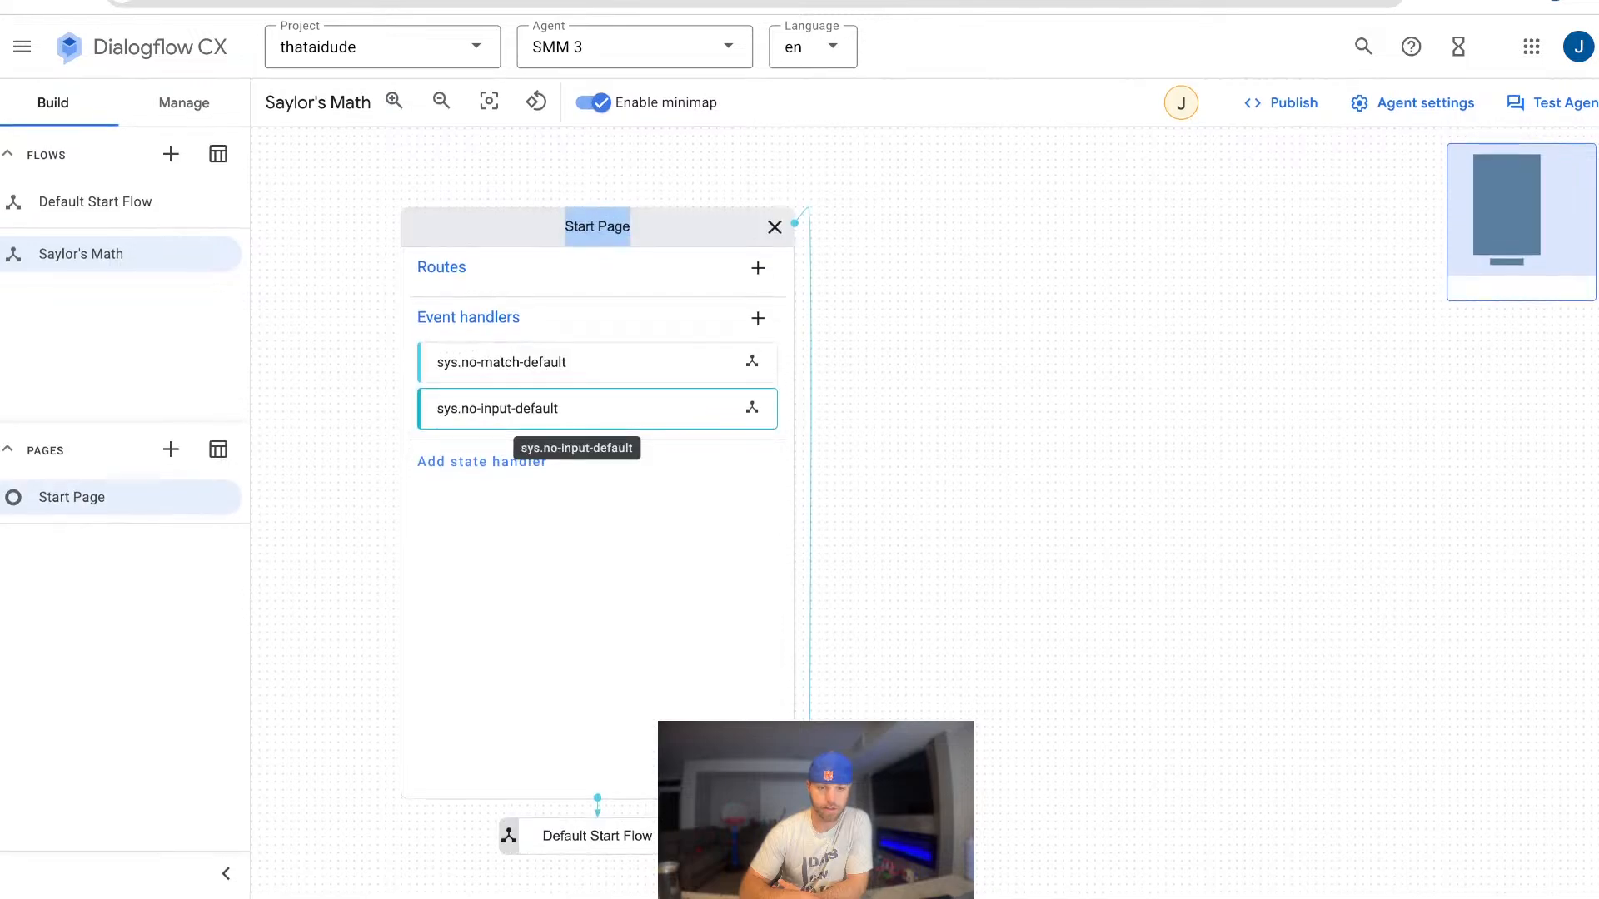
left_click(758, 267)
scroll(1333, 499, "down", 10)
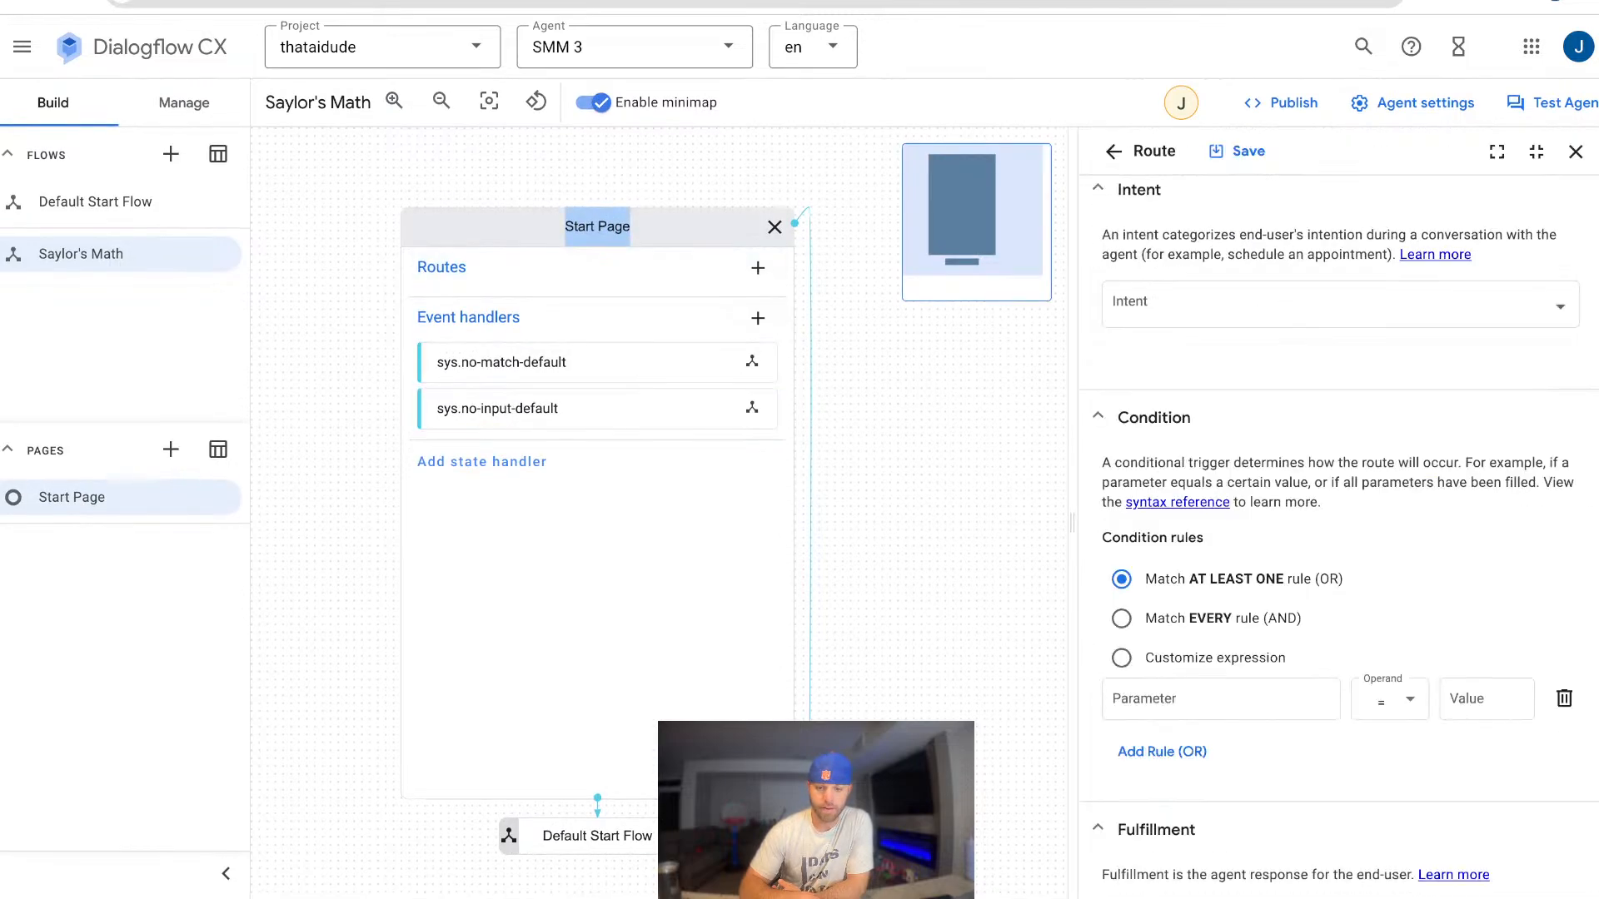
scroll(1332, 533, "down", 3)
left_click(1121, 658)
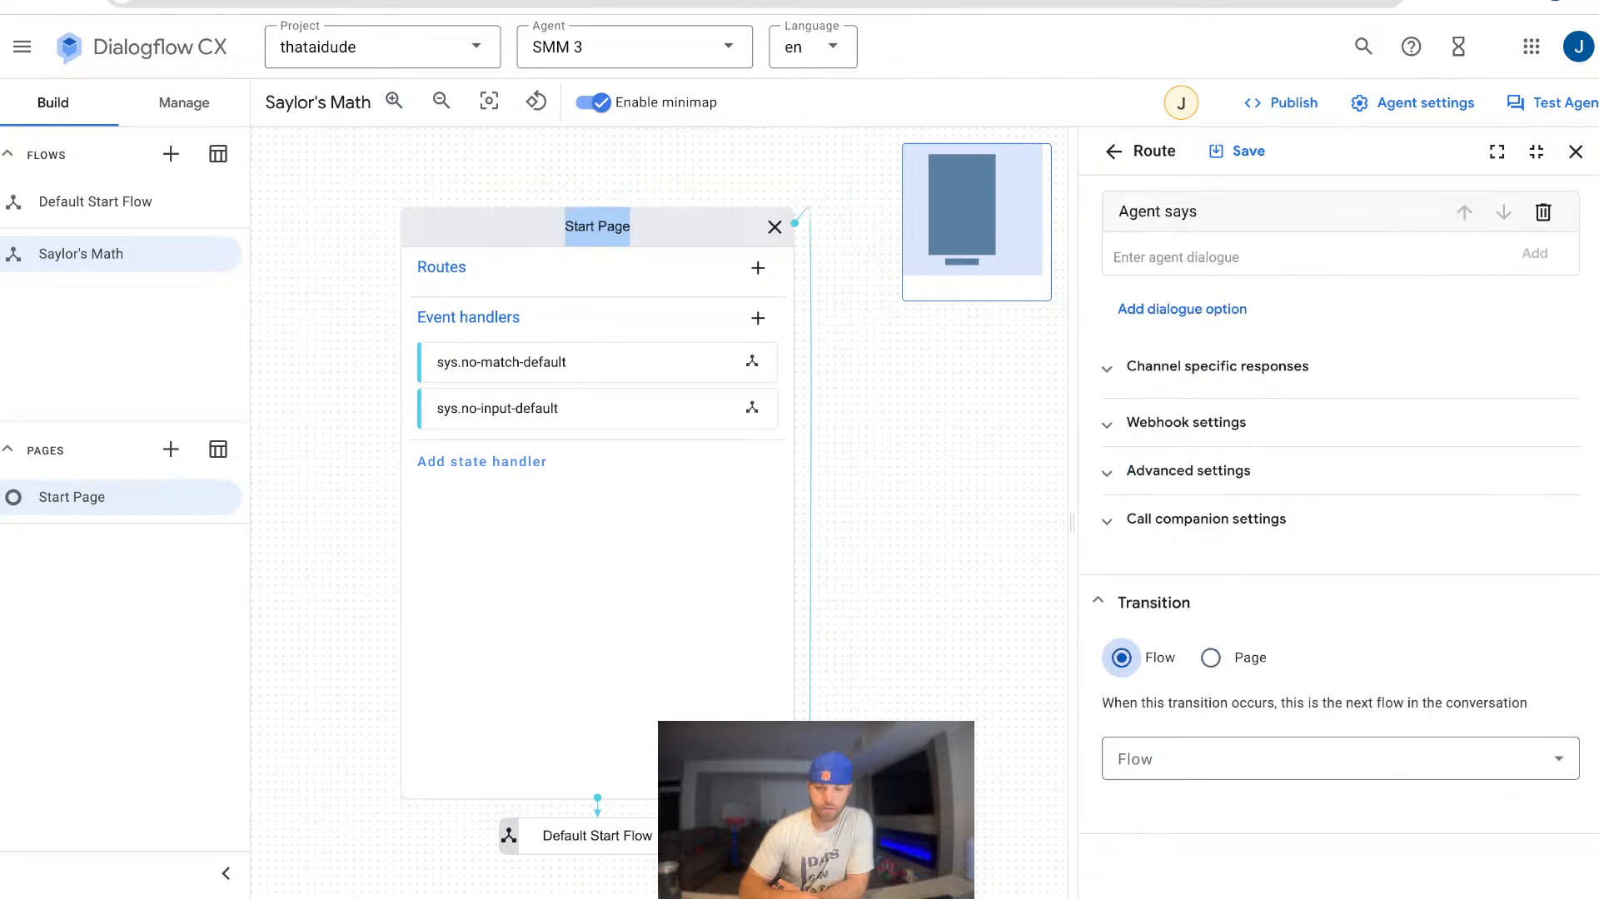
left_click(1339, 758)
left_click(1165, 705)
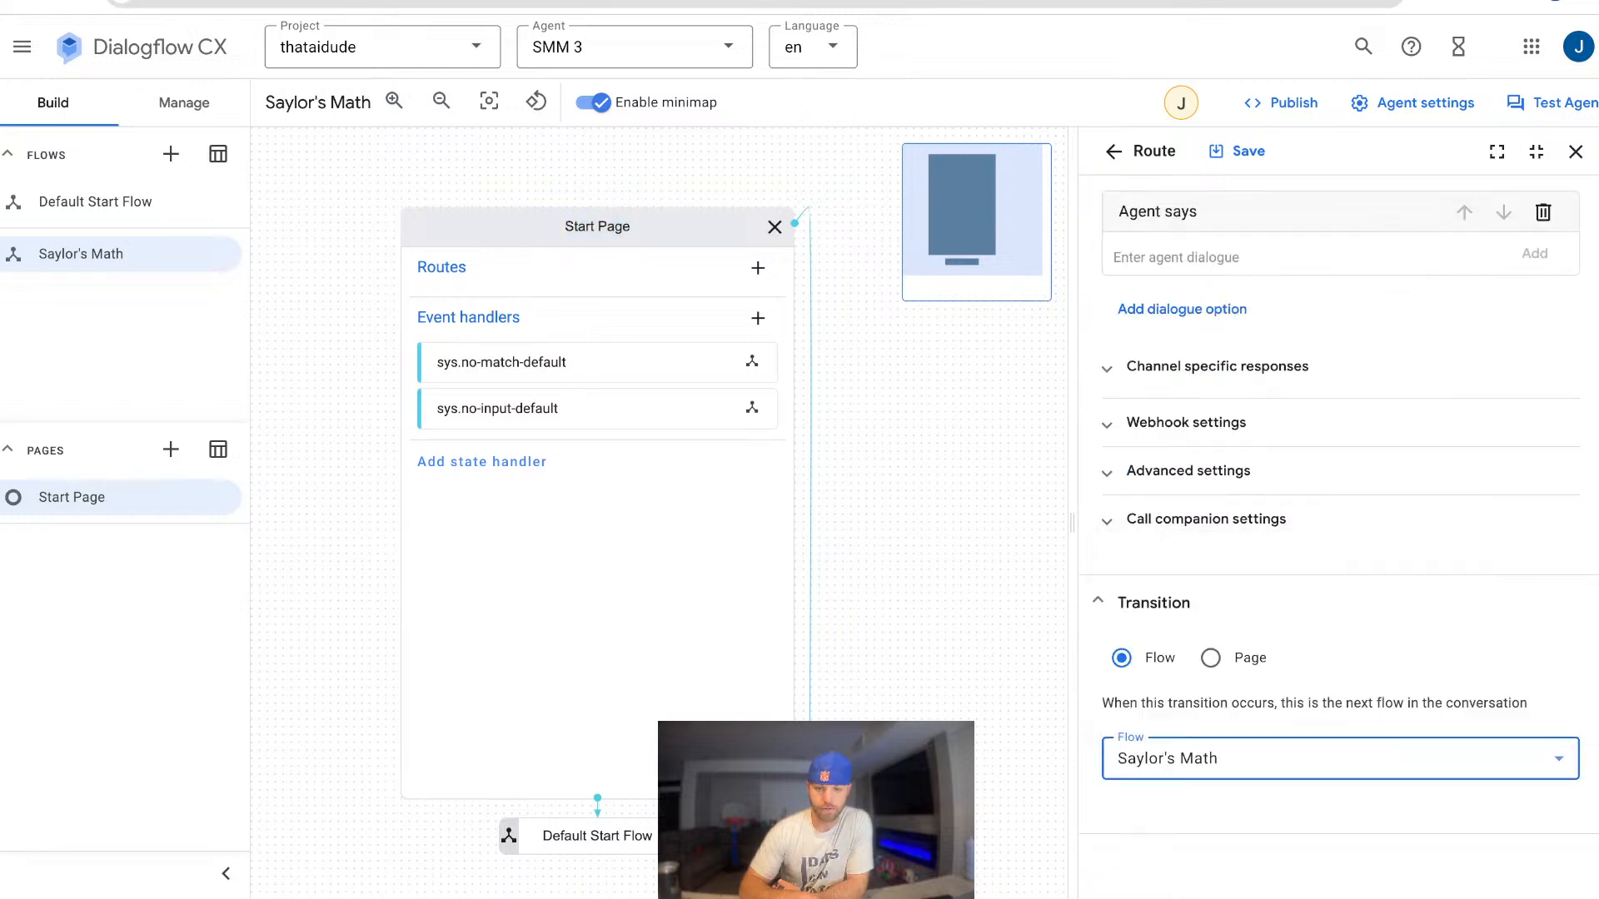
left_click(1339, 758)
left_click(1182, 652)
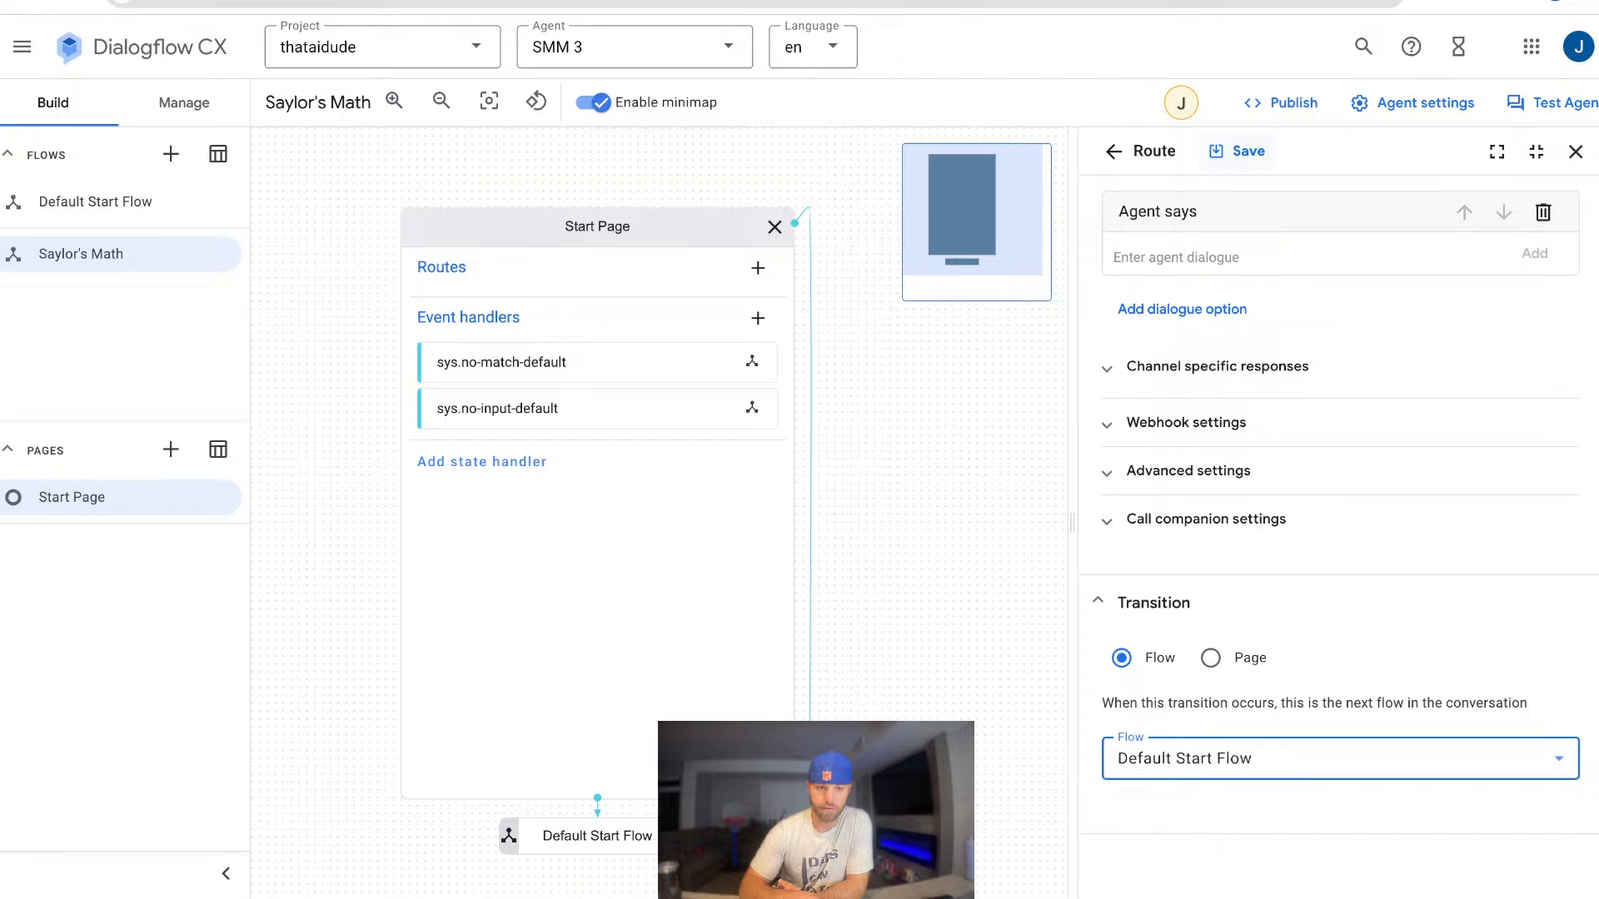
left_click(1238, 152)
triple_click(597, 226)
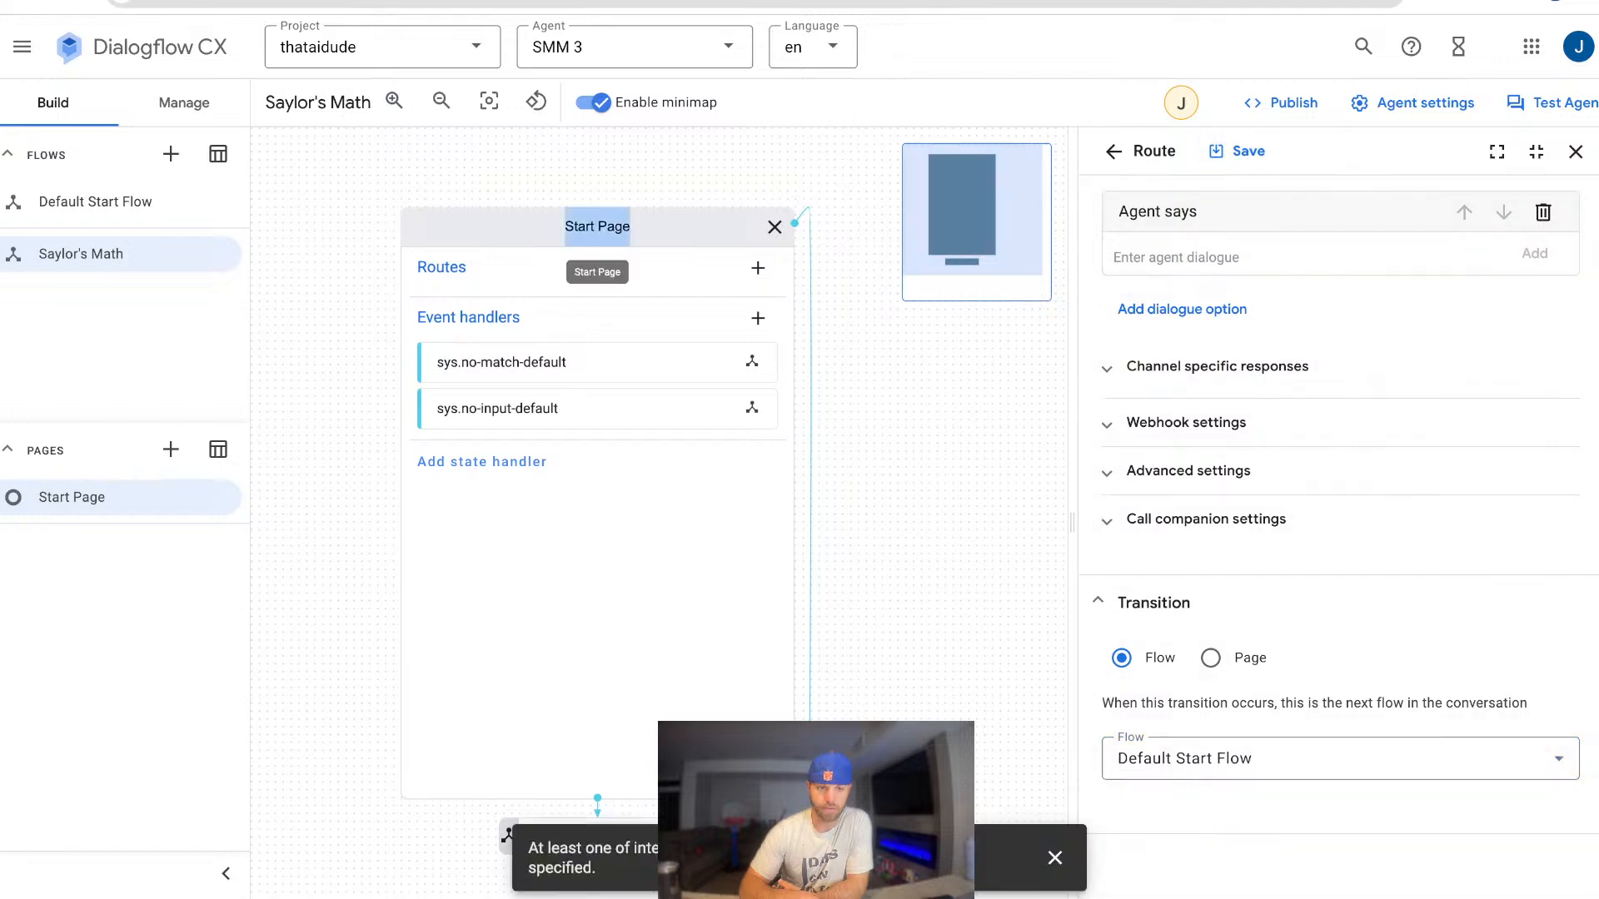
left_click(775, 226)
left_click(499, 225)
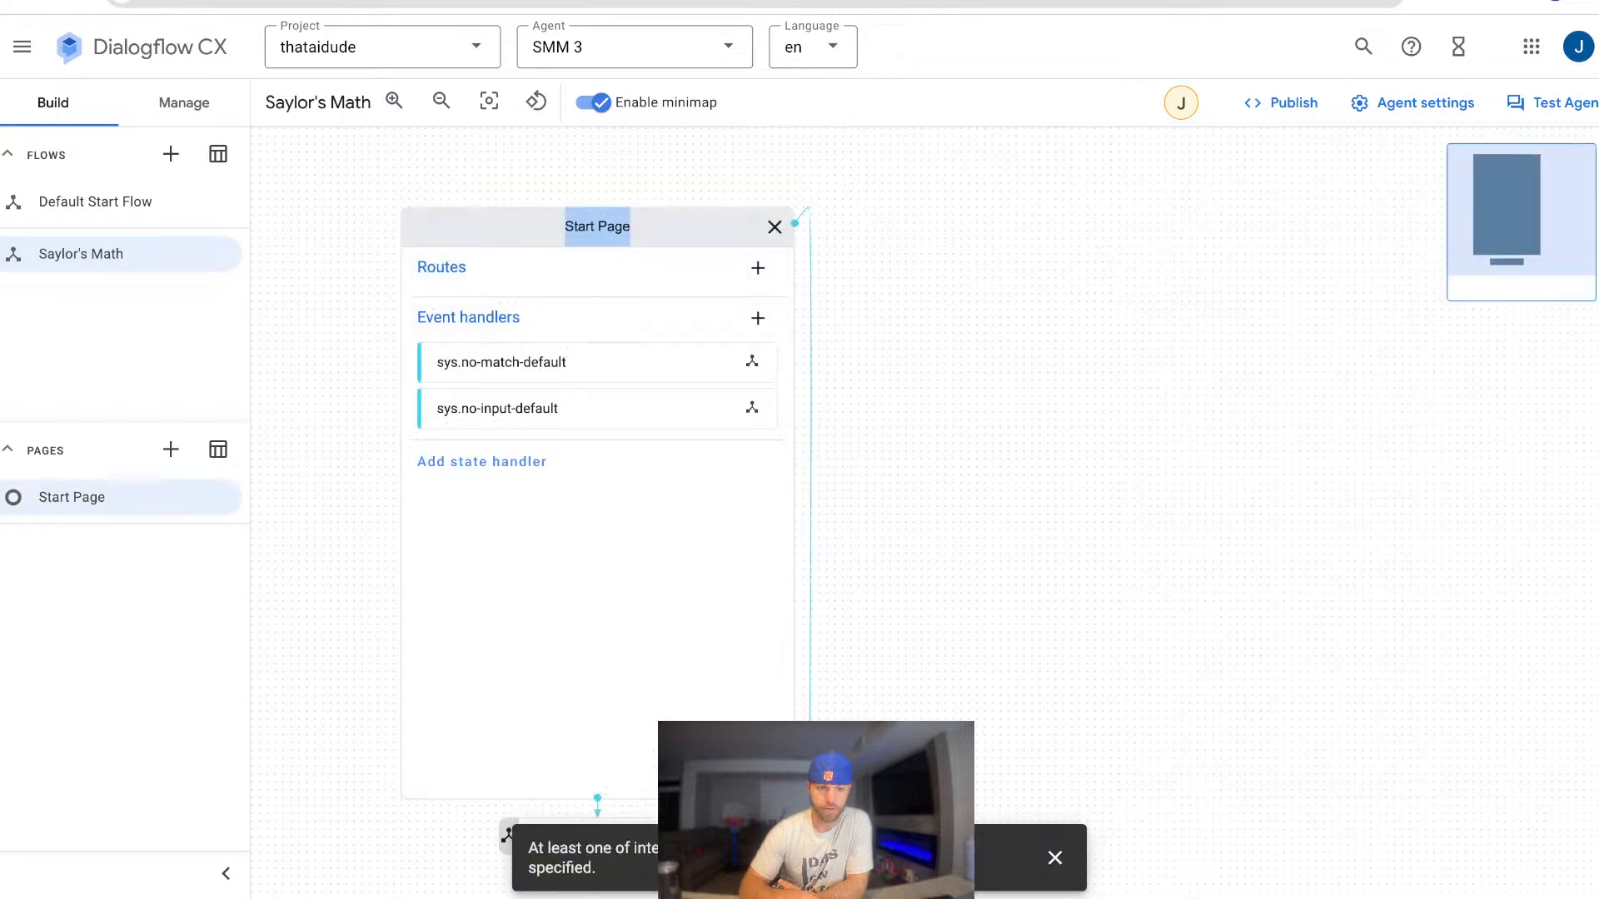
Check the sys.no-match-default handler's generative fallback and transition settings, and save the handler again.
left_click(501, 361)
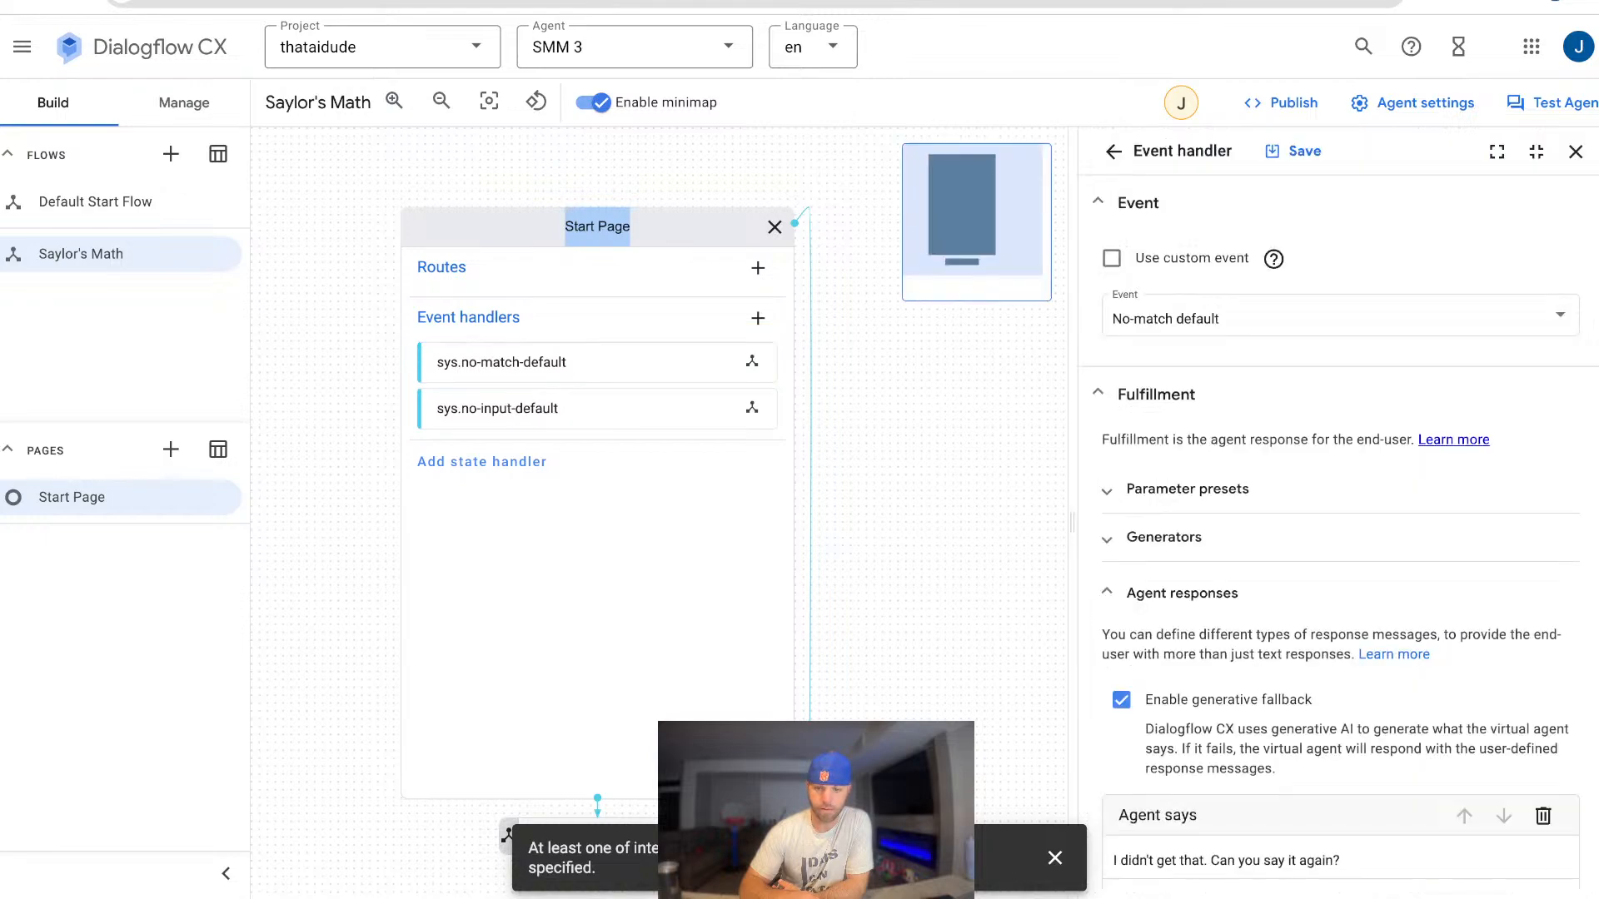
scroll(1341, 533, "down", 10)
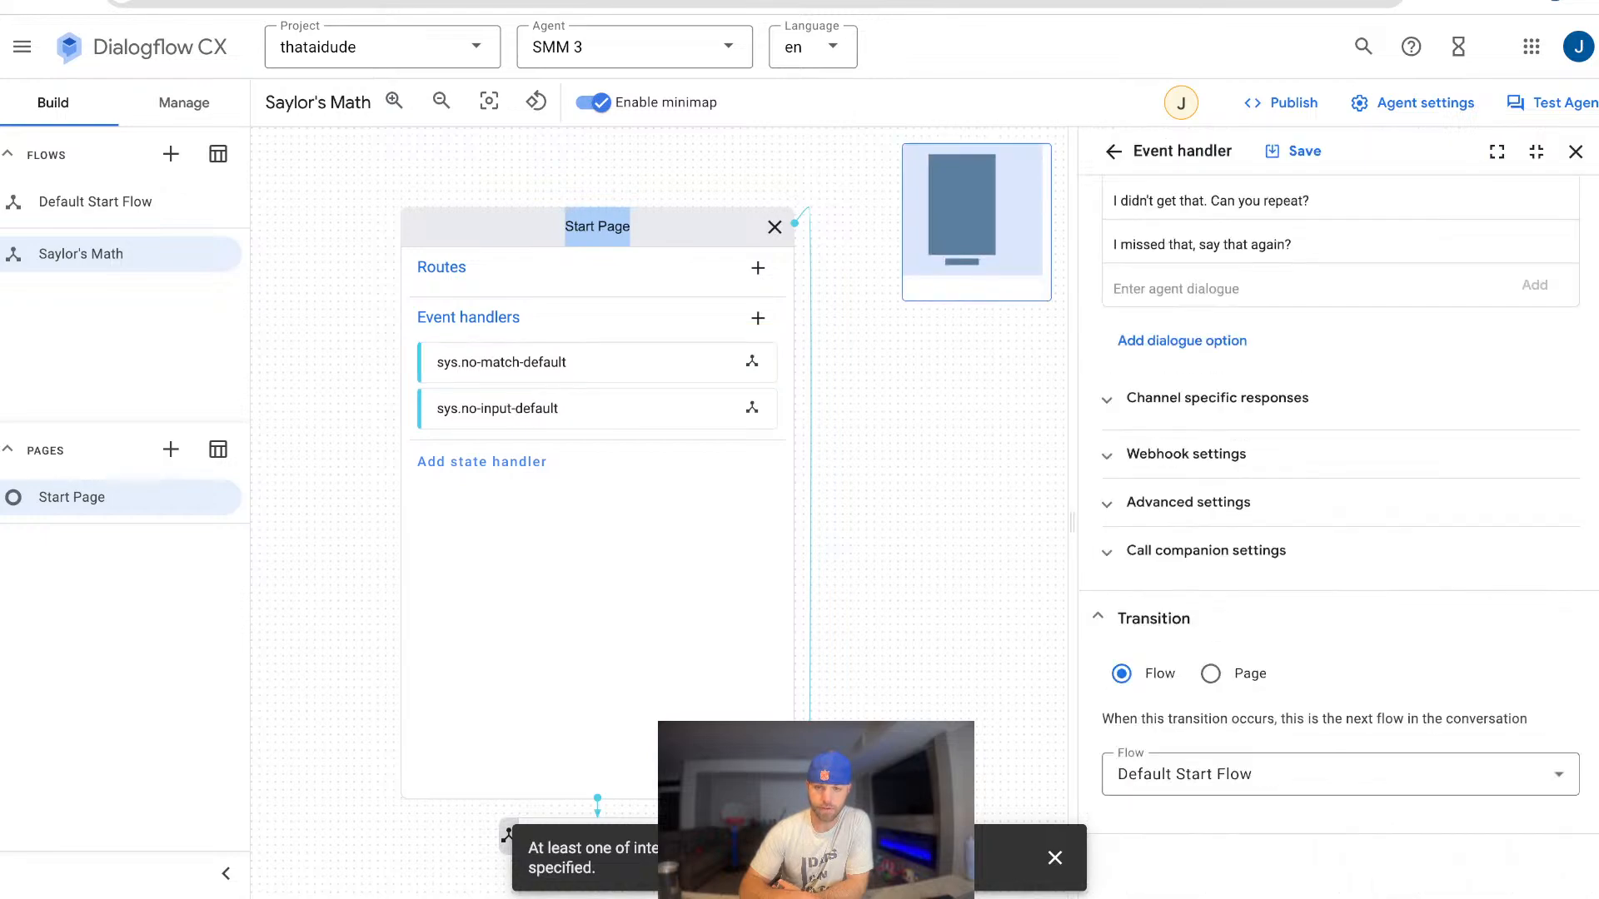
left_click(1292, 151)
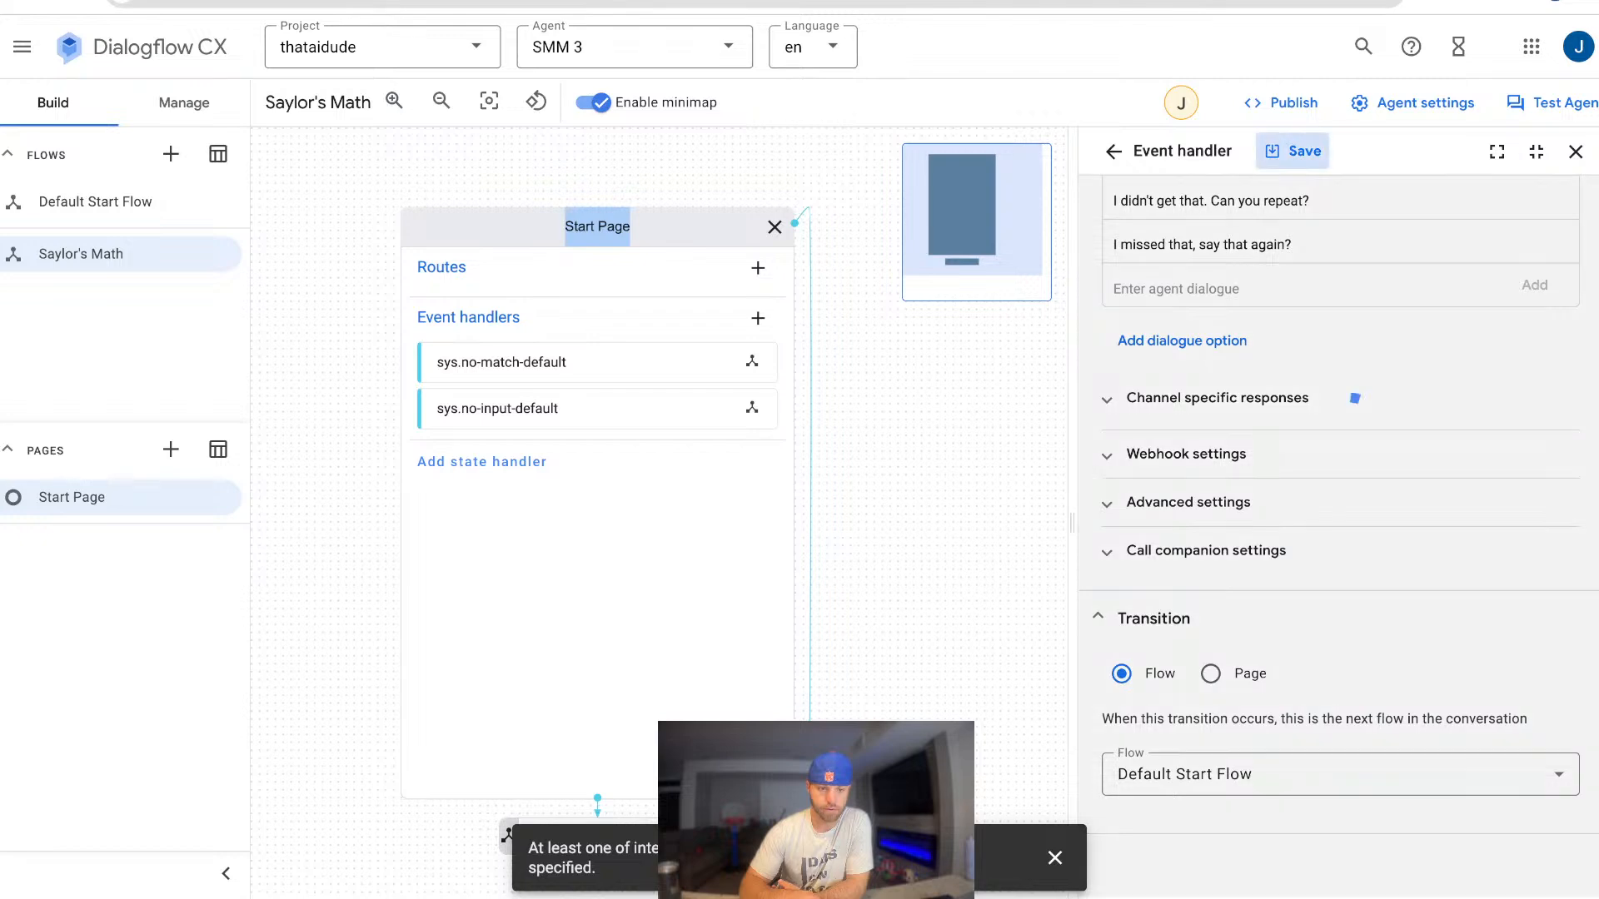
Change the sys.no-input-default handler's transition to the Default Start Flow, save it and close the Start Page.
left_click(574, 409)
scroll(1340, 533, "down", 10)
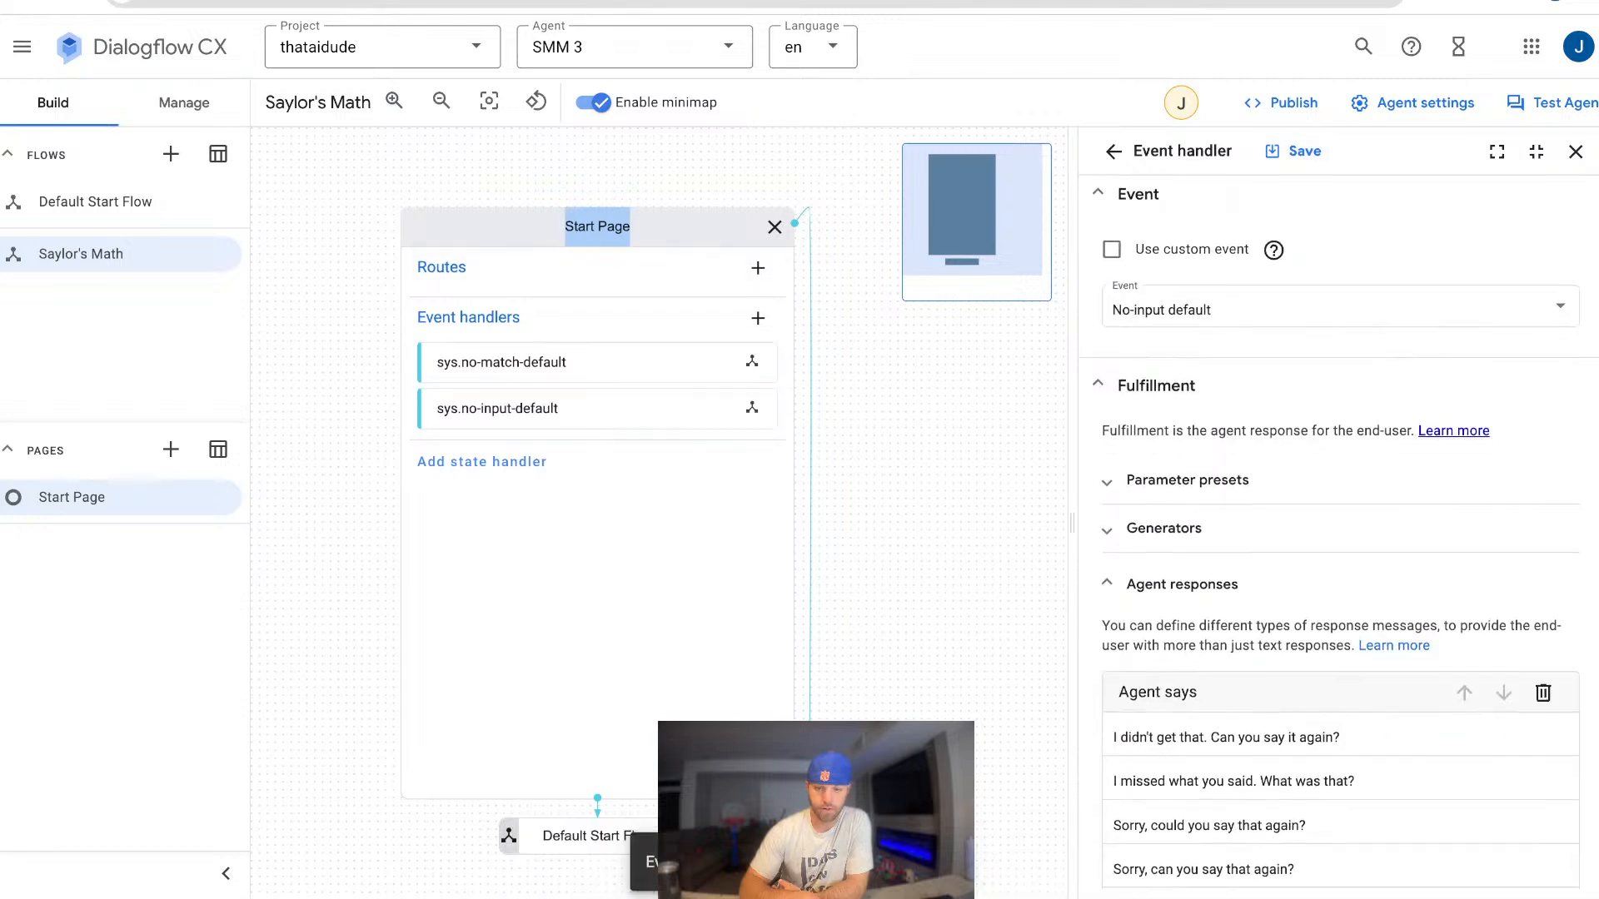
left_click(1333, 775)
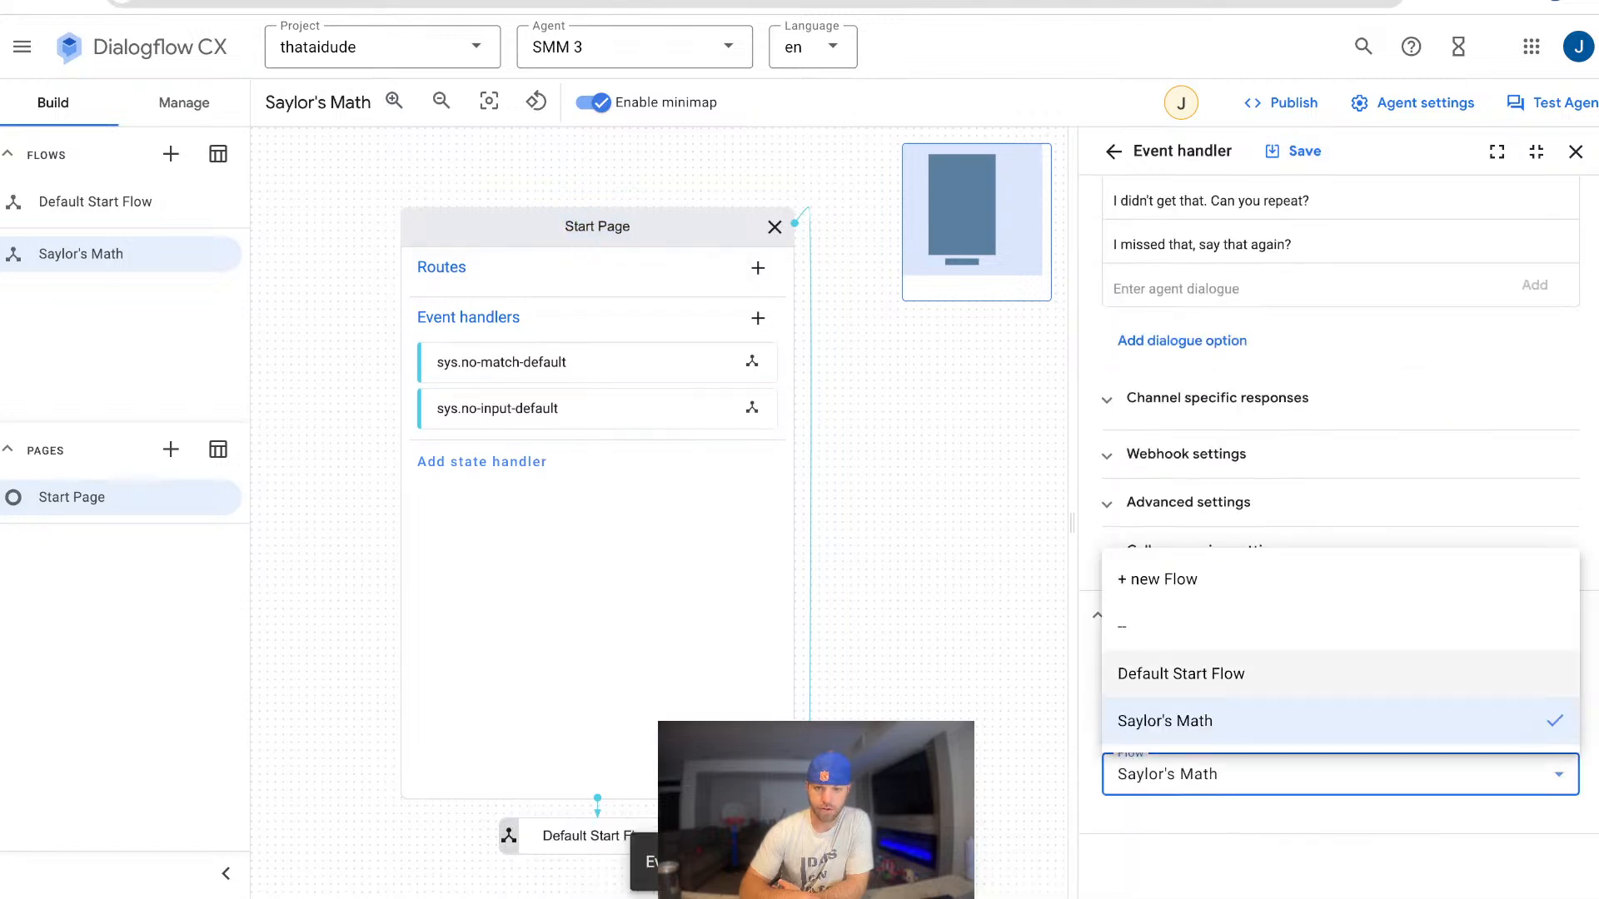
left_click(1199, 671)
left_click(1293, 150)
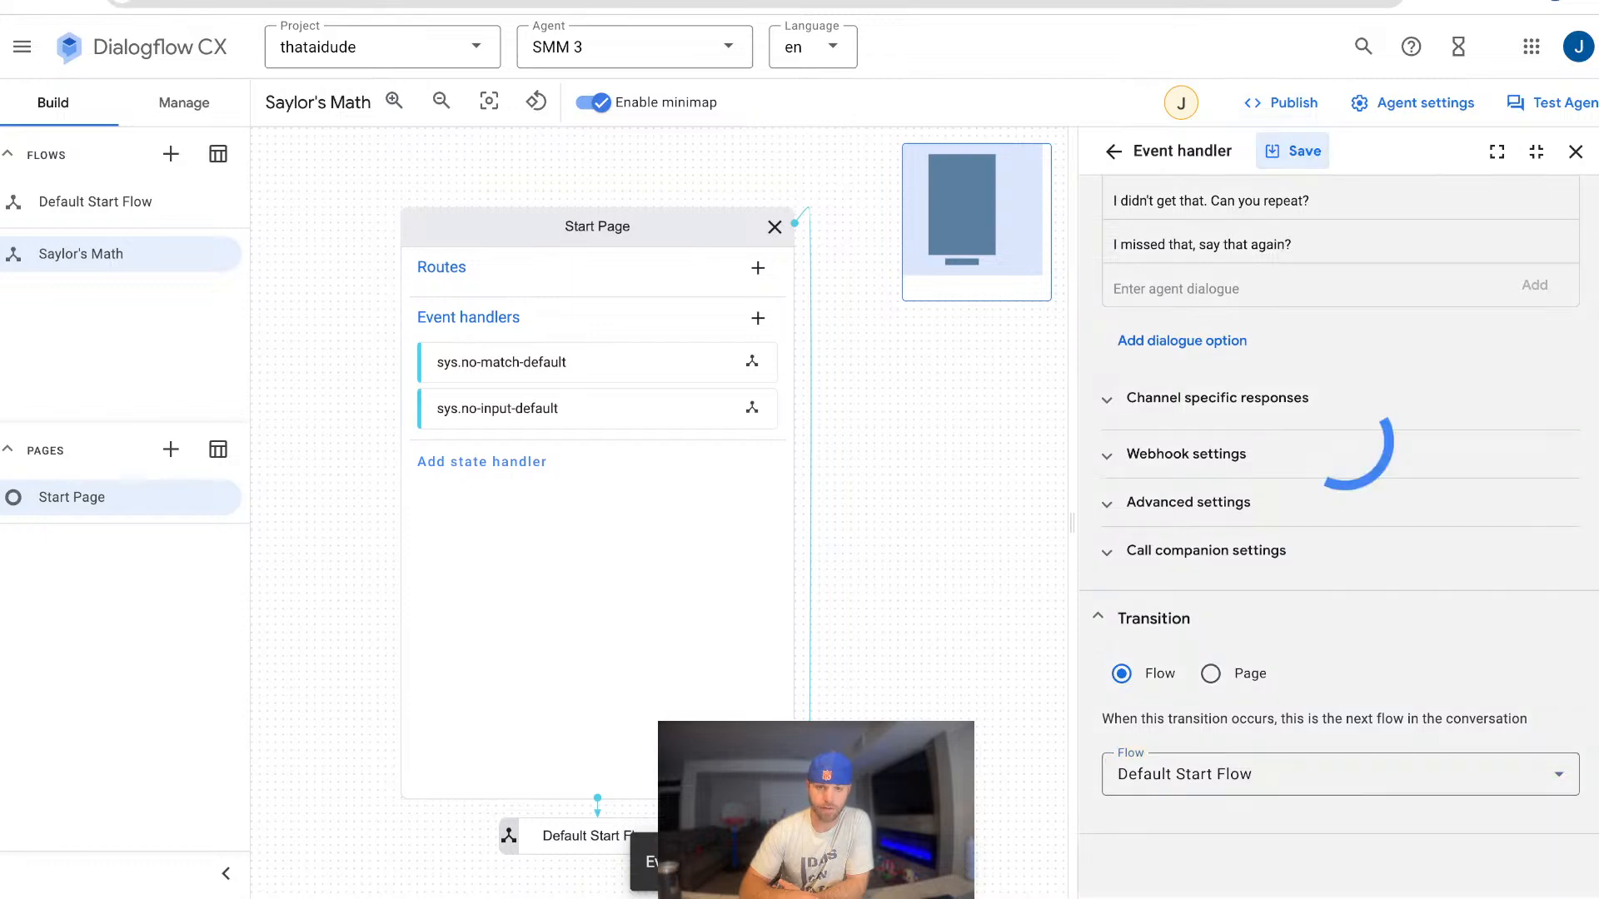
left_click(1113, 152)
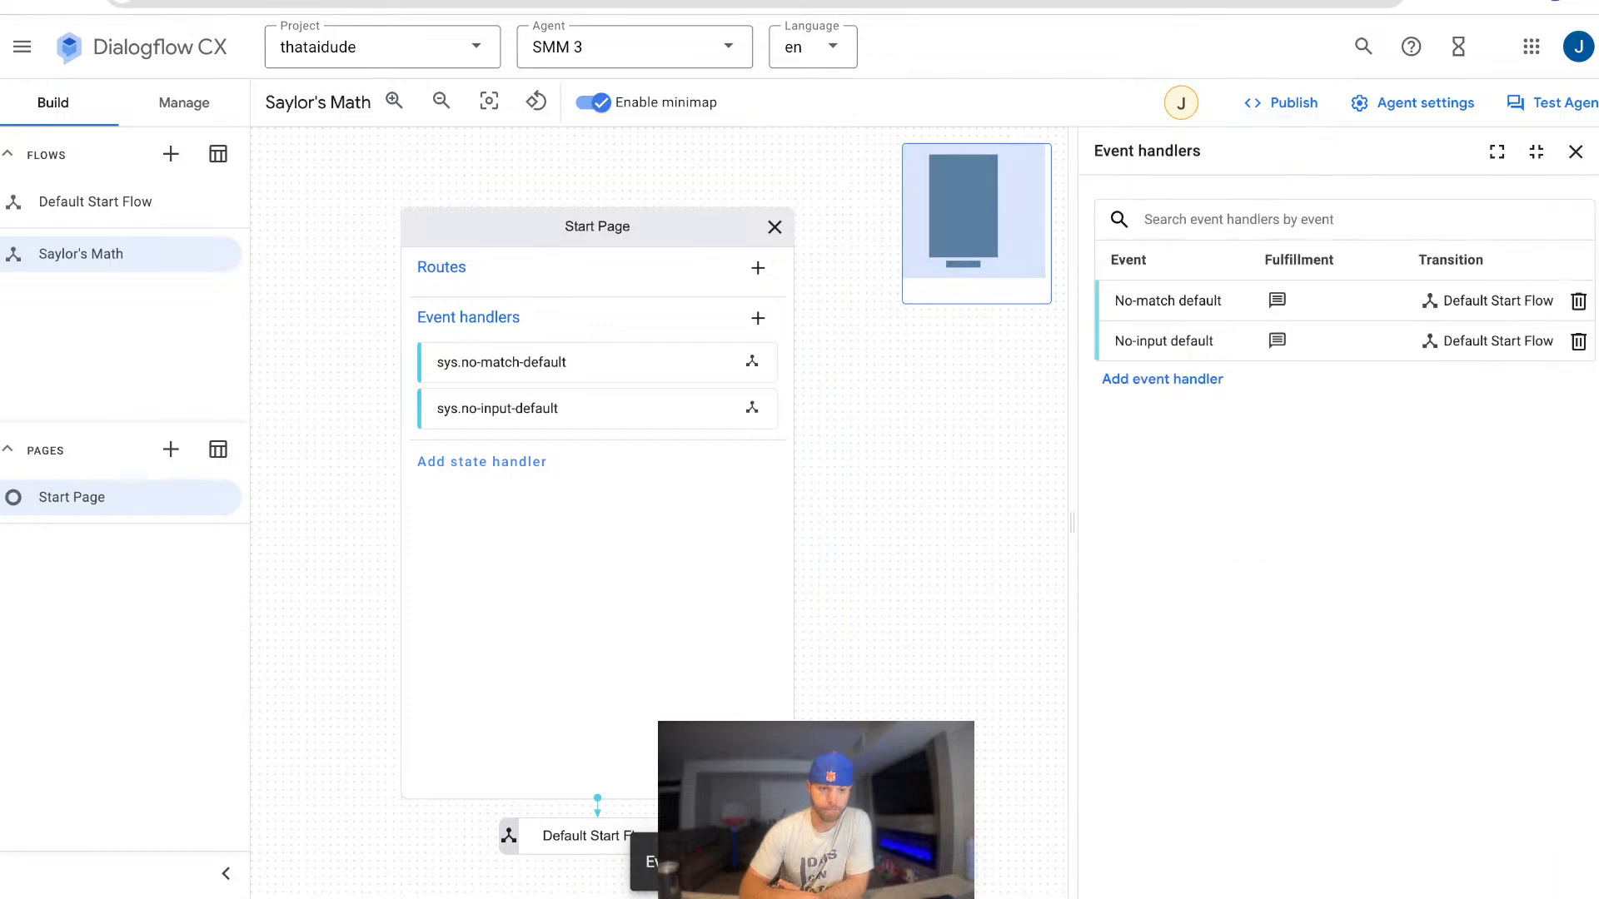
double_click(774, 226)
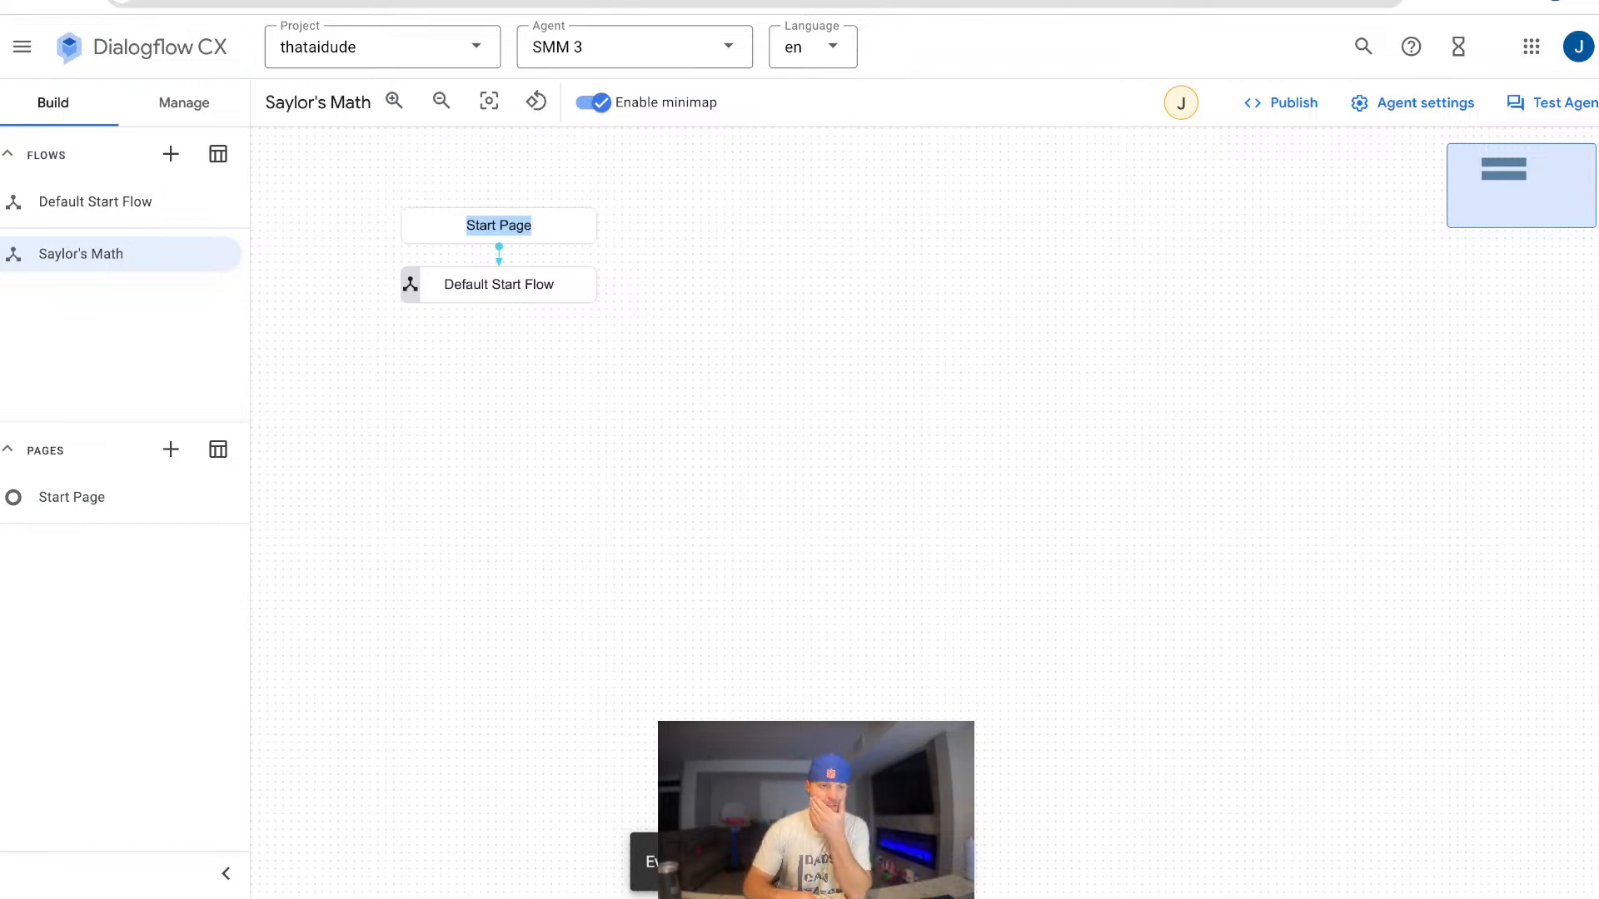
Review the Start Pages of the Default Start Flow and the Saylor's Math flow and how the two flows connect.
left_click(96, 201)
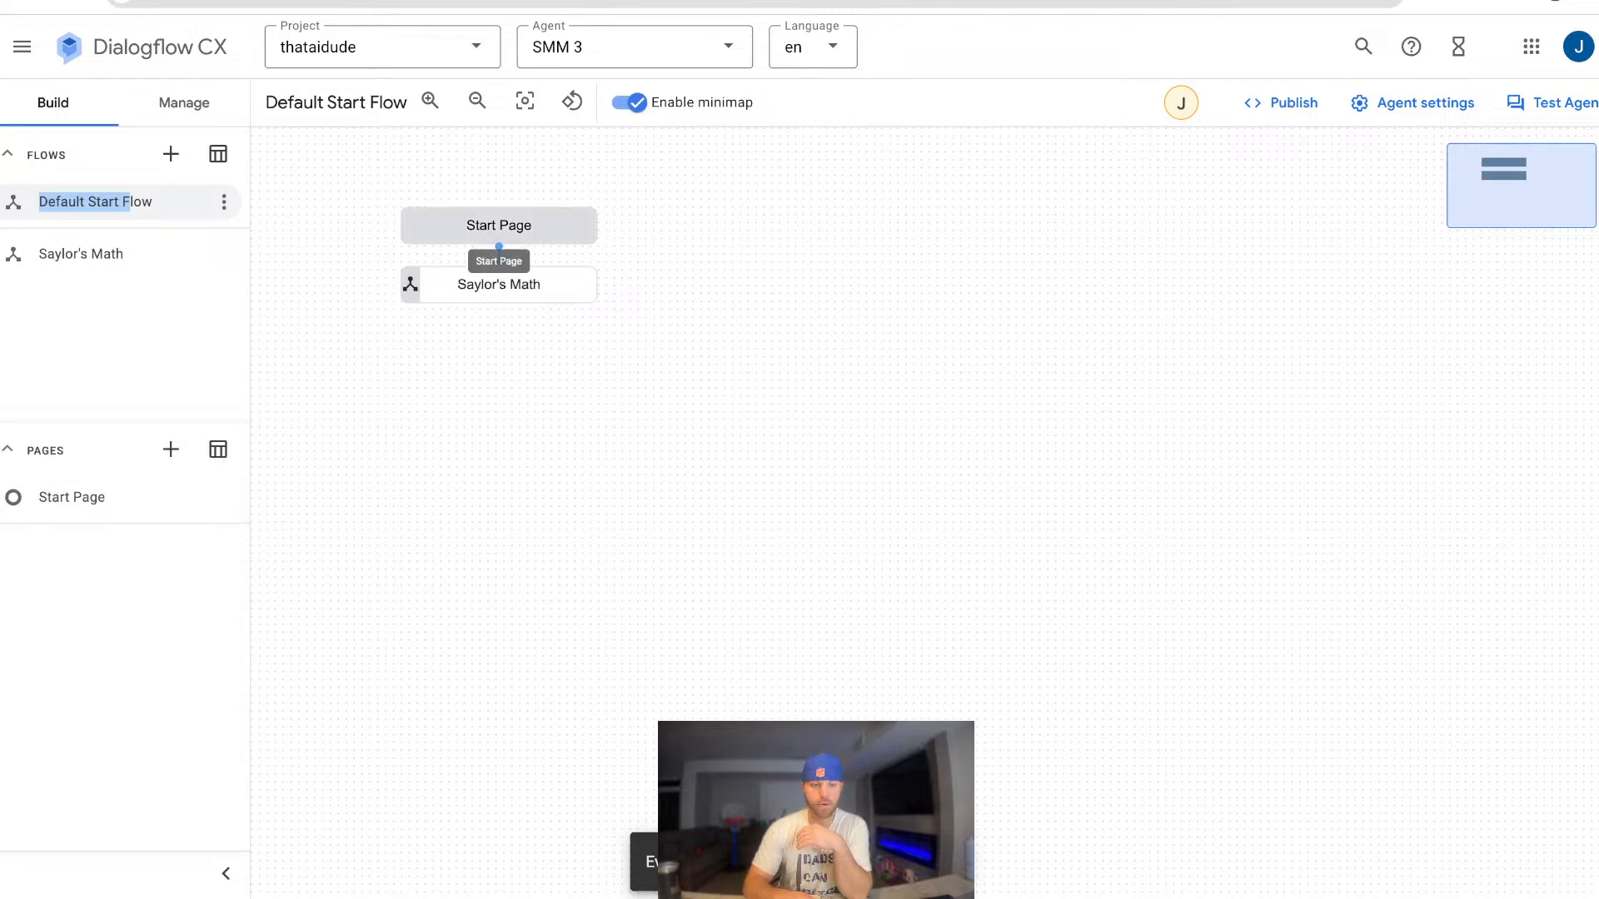
double_click(499, 226)
left_click(773, 226)
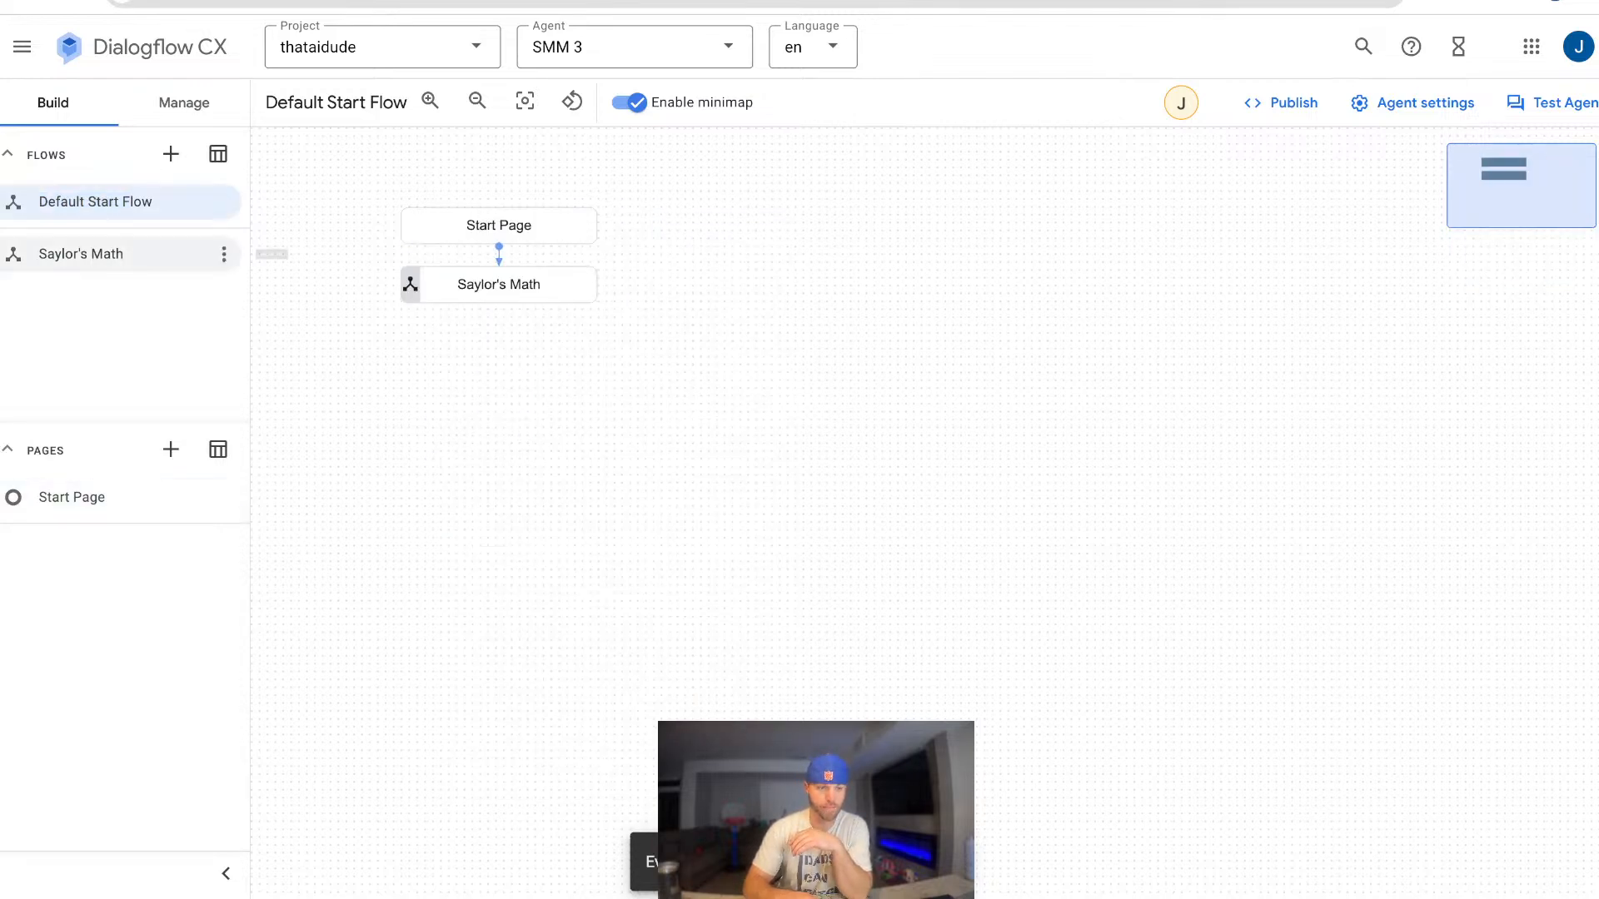
triple_click(80, 254)
triple_click(95, 202)
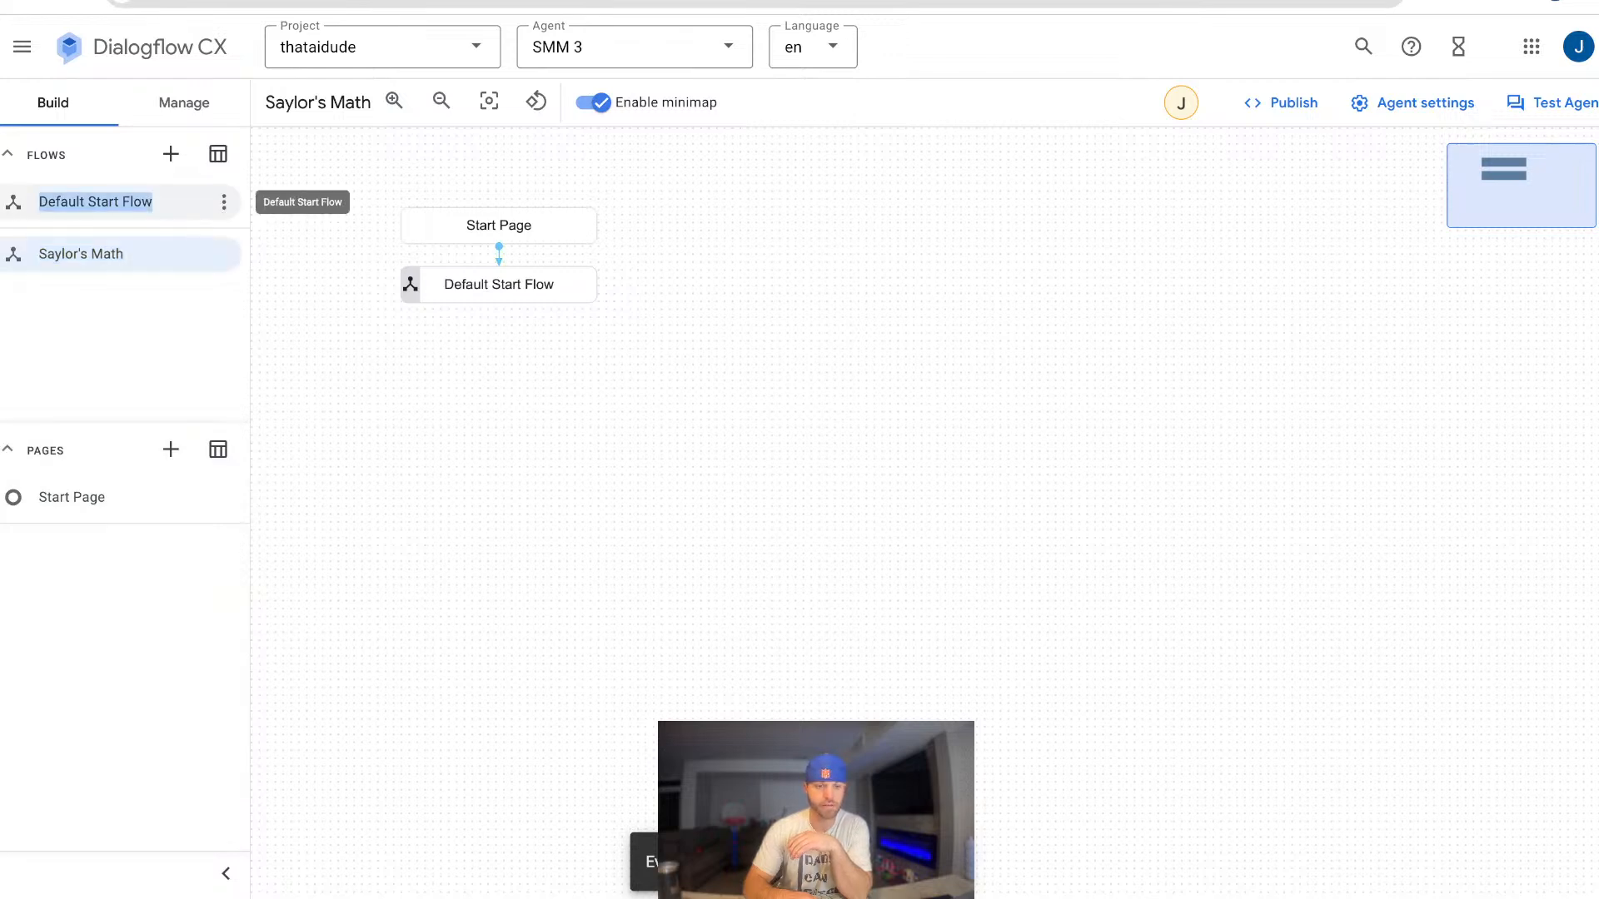
triple_click(81, 254)
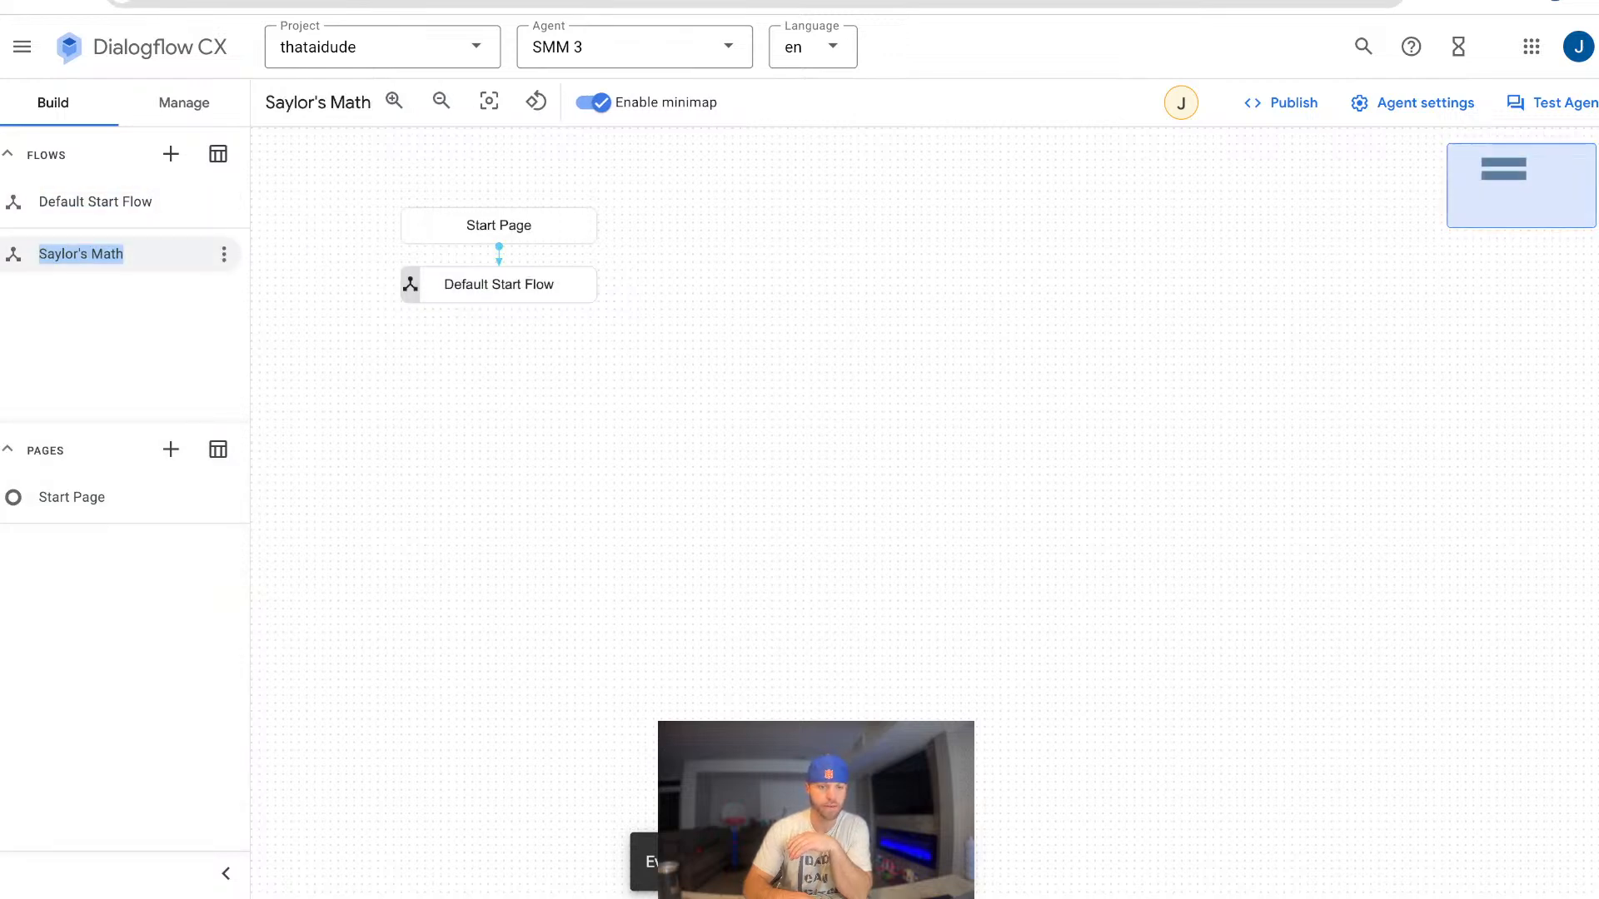
double_click(499, 226)
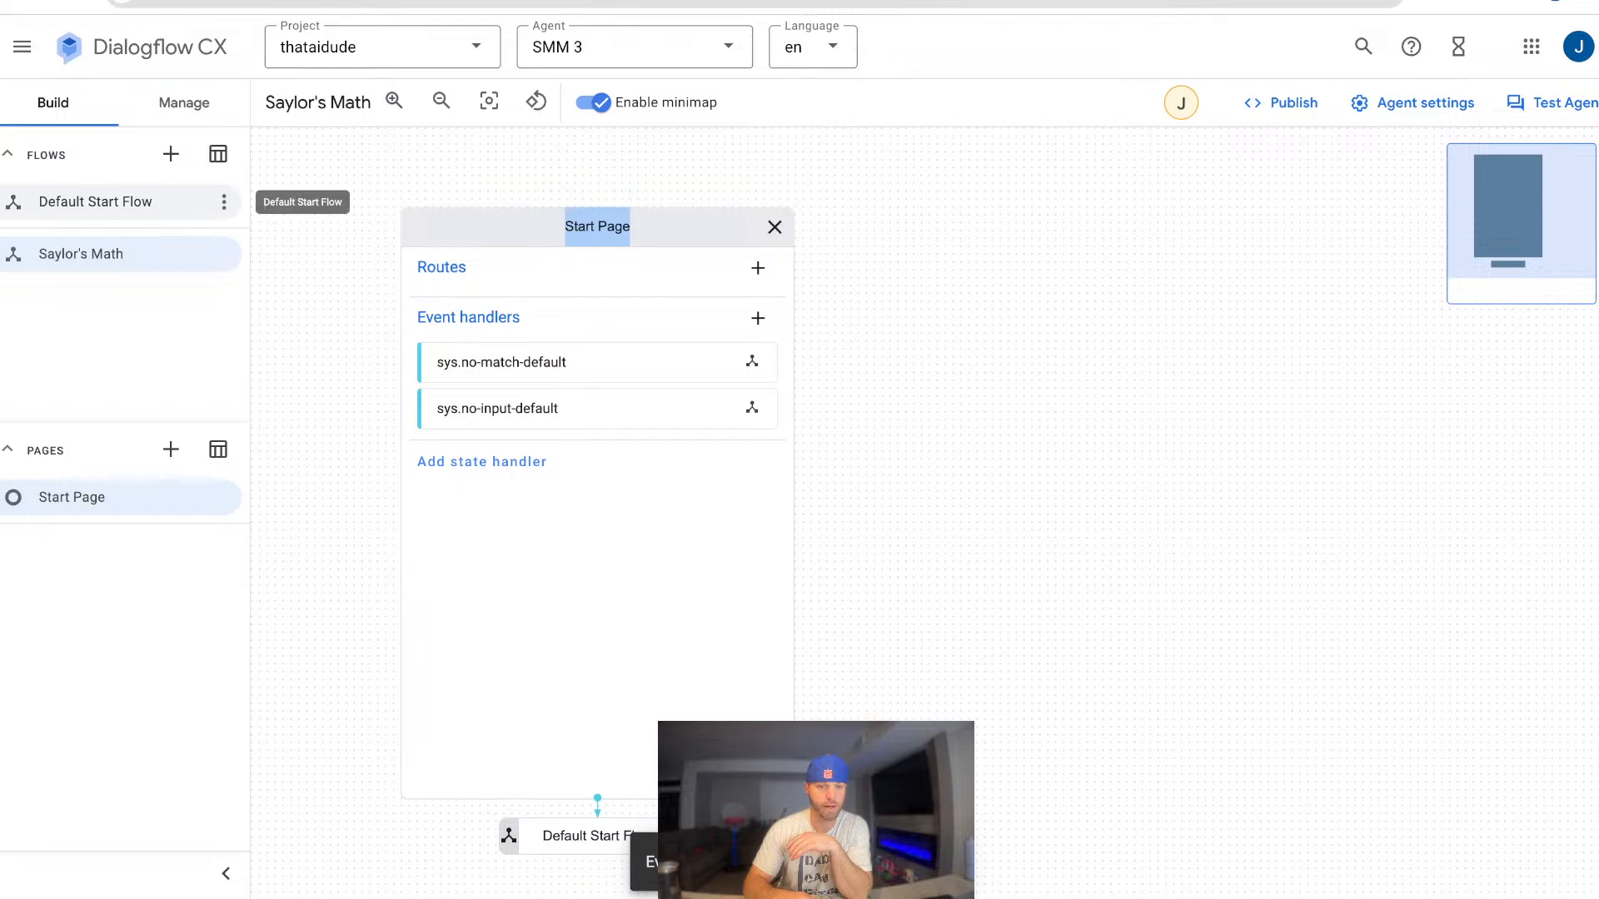
triple_click(81, 254)
triple_click(597, 227)
left_click(775, 227)
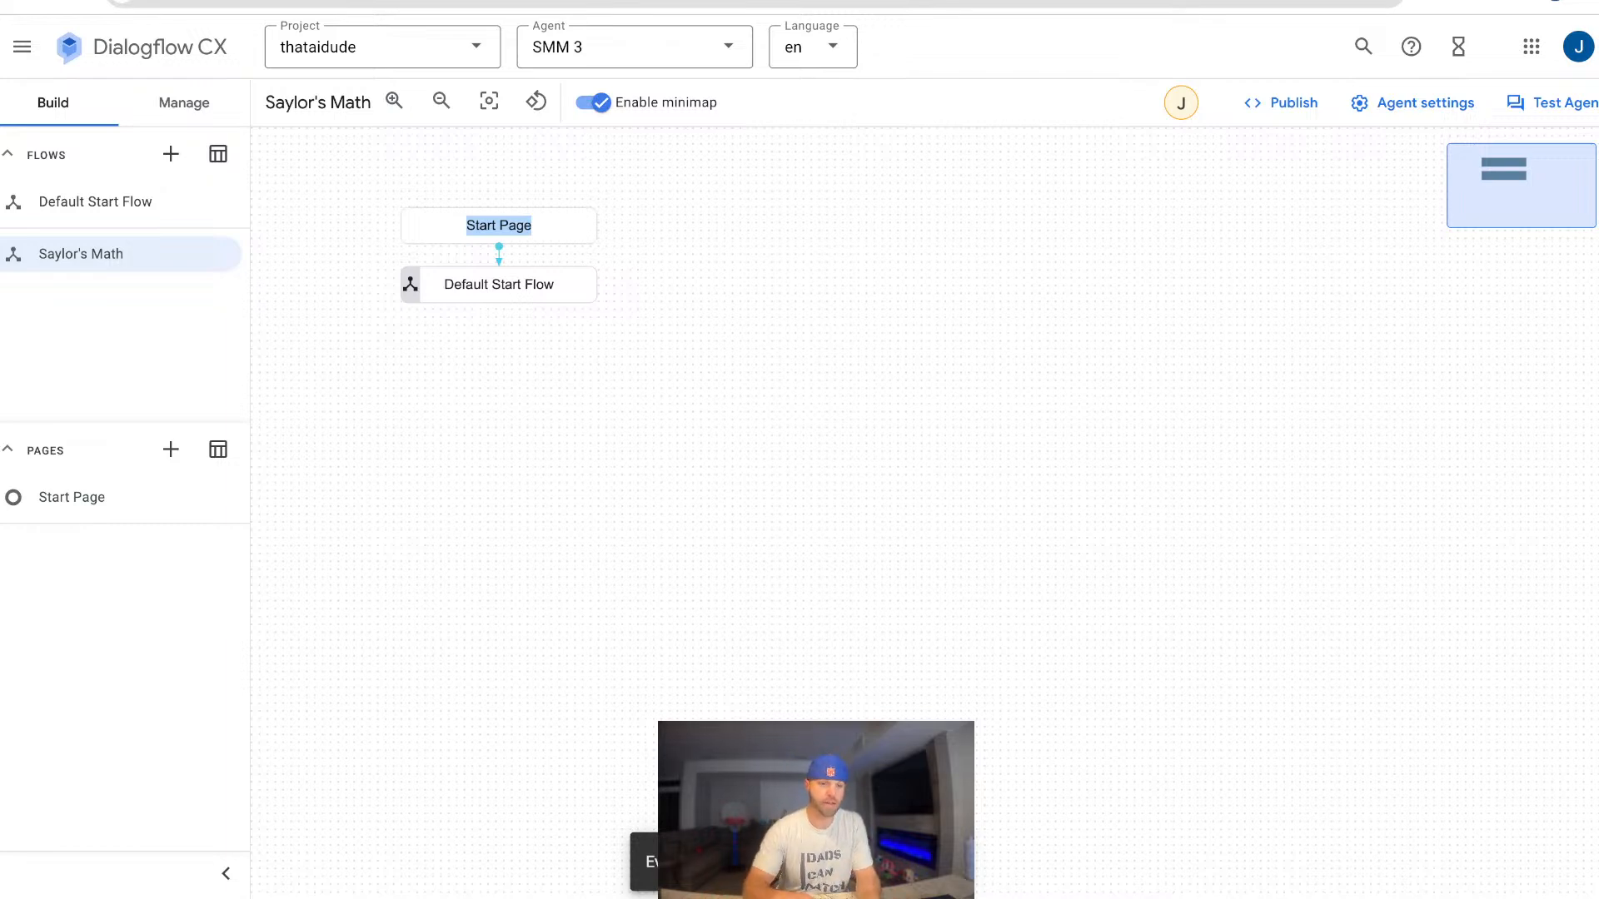
left_click(499, 225)
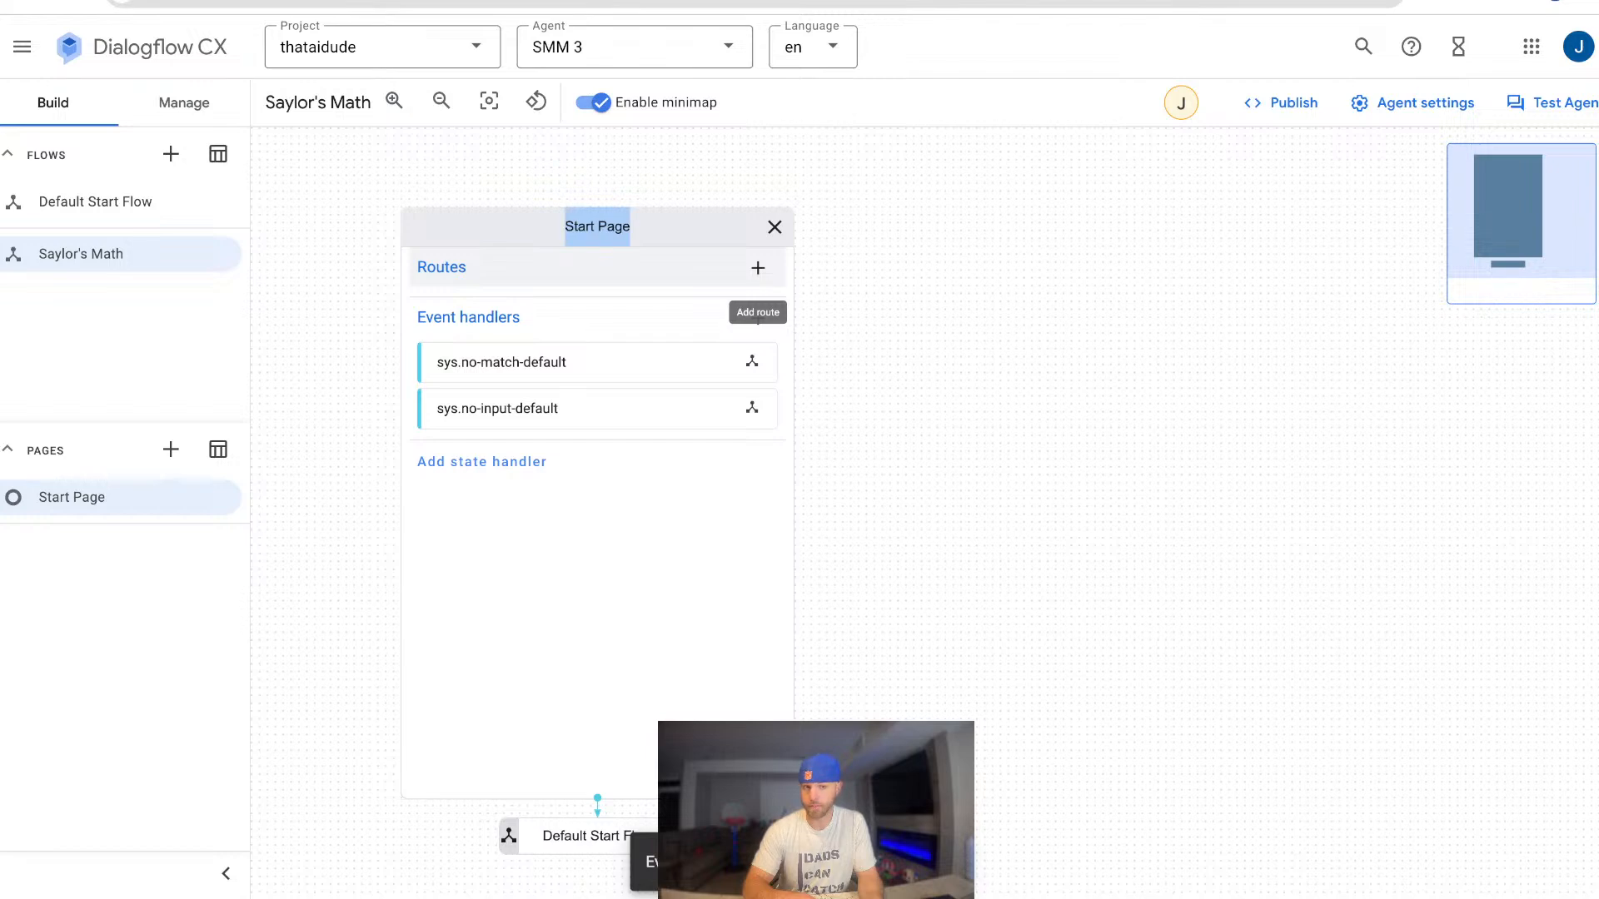
left_click(774, 226)
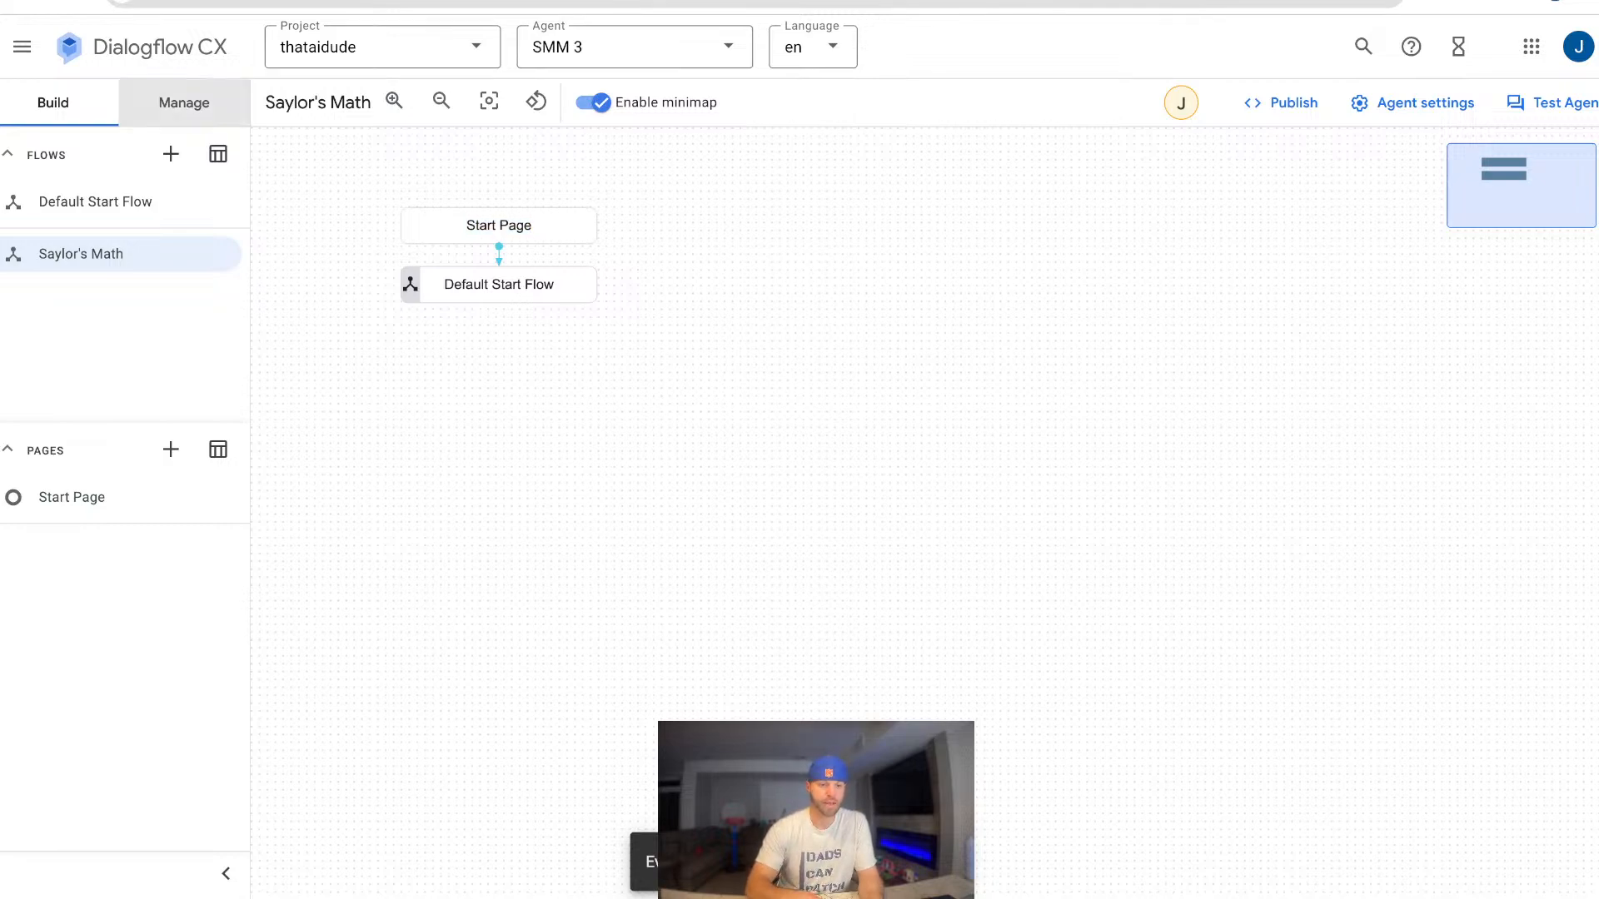
Create a new intent with the display name "saylors.addtion".
left_click(184, 103)
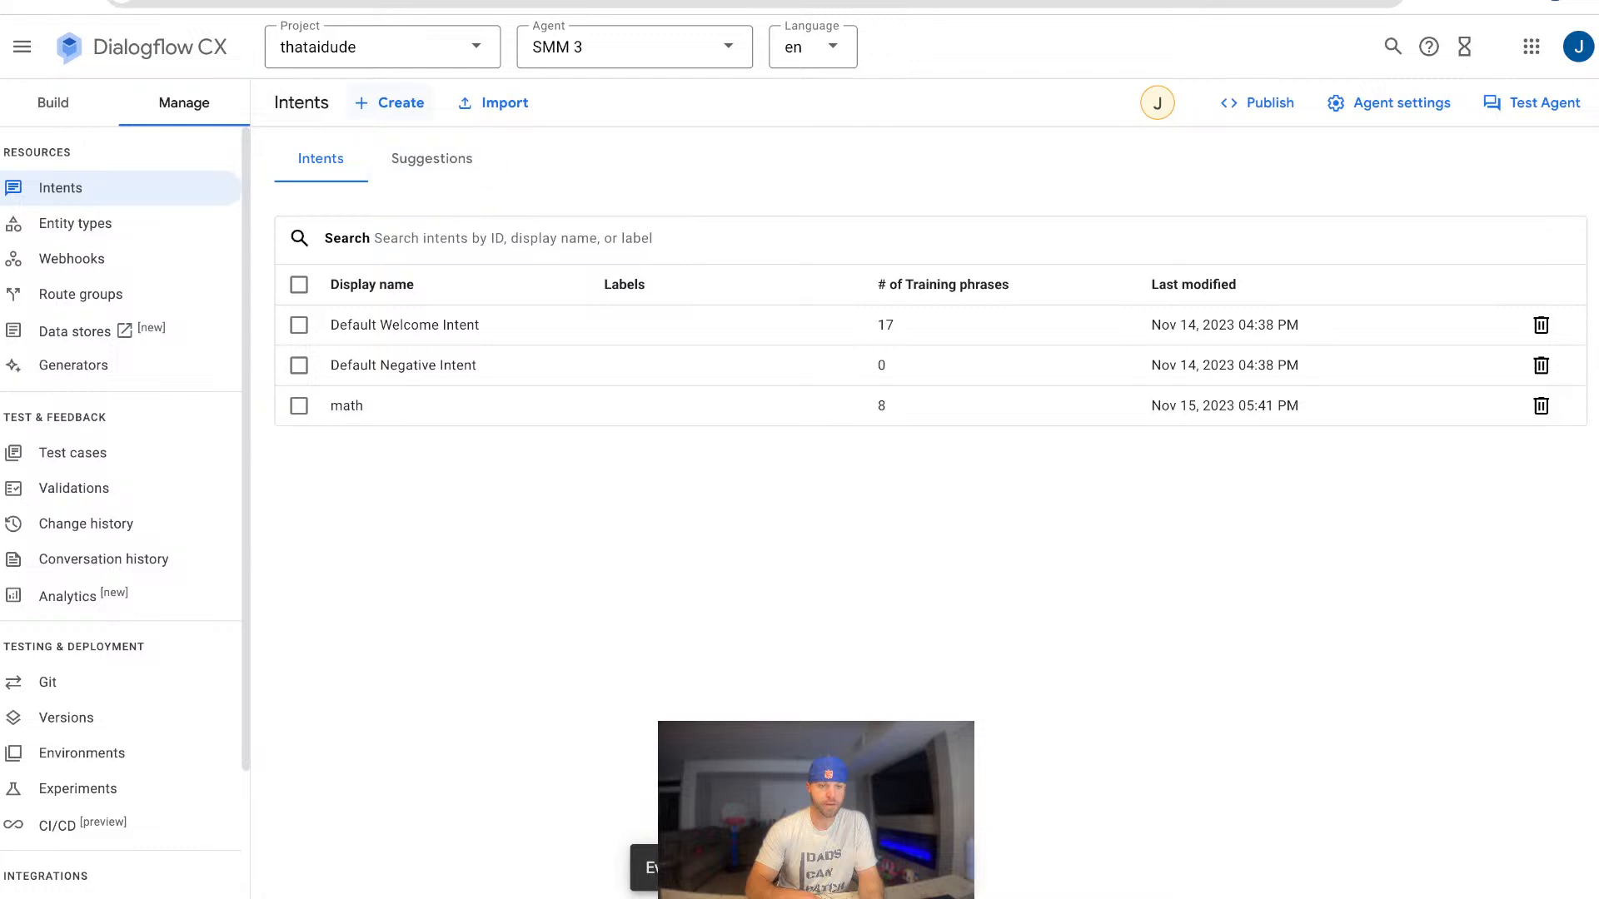
left_click(388, 103)
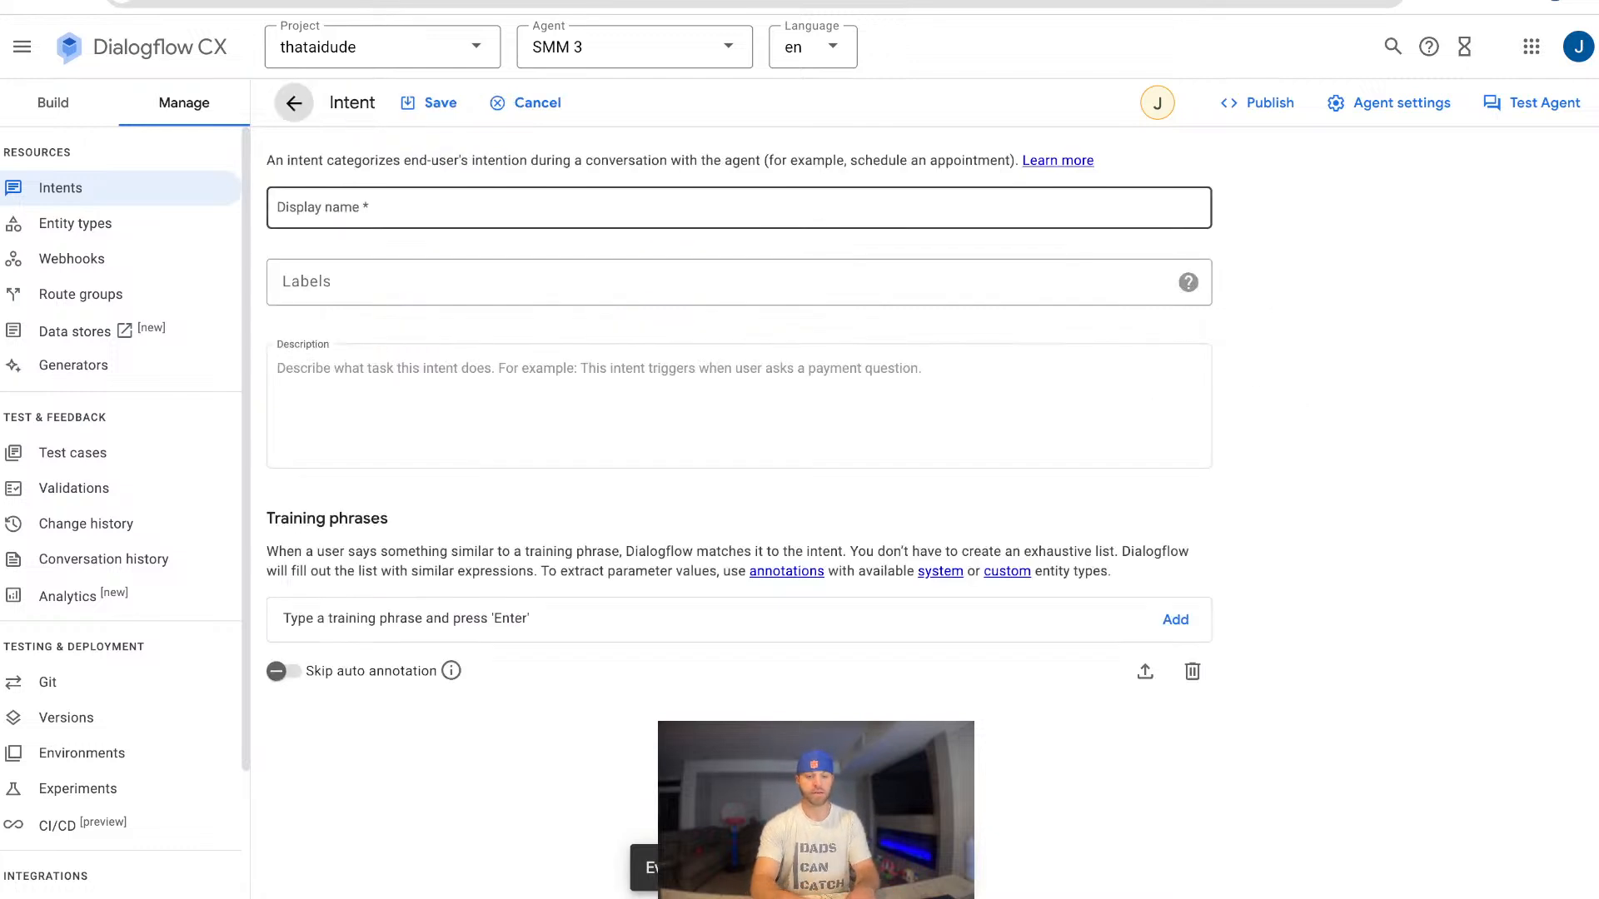
left_click(583, 208)
type("say")
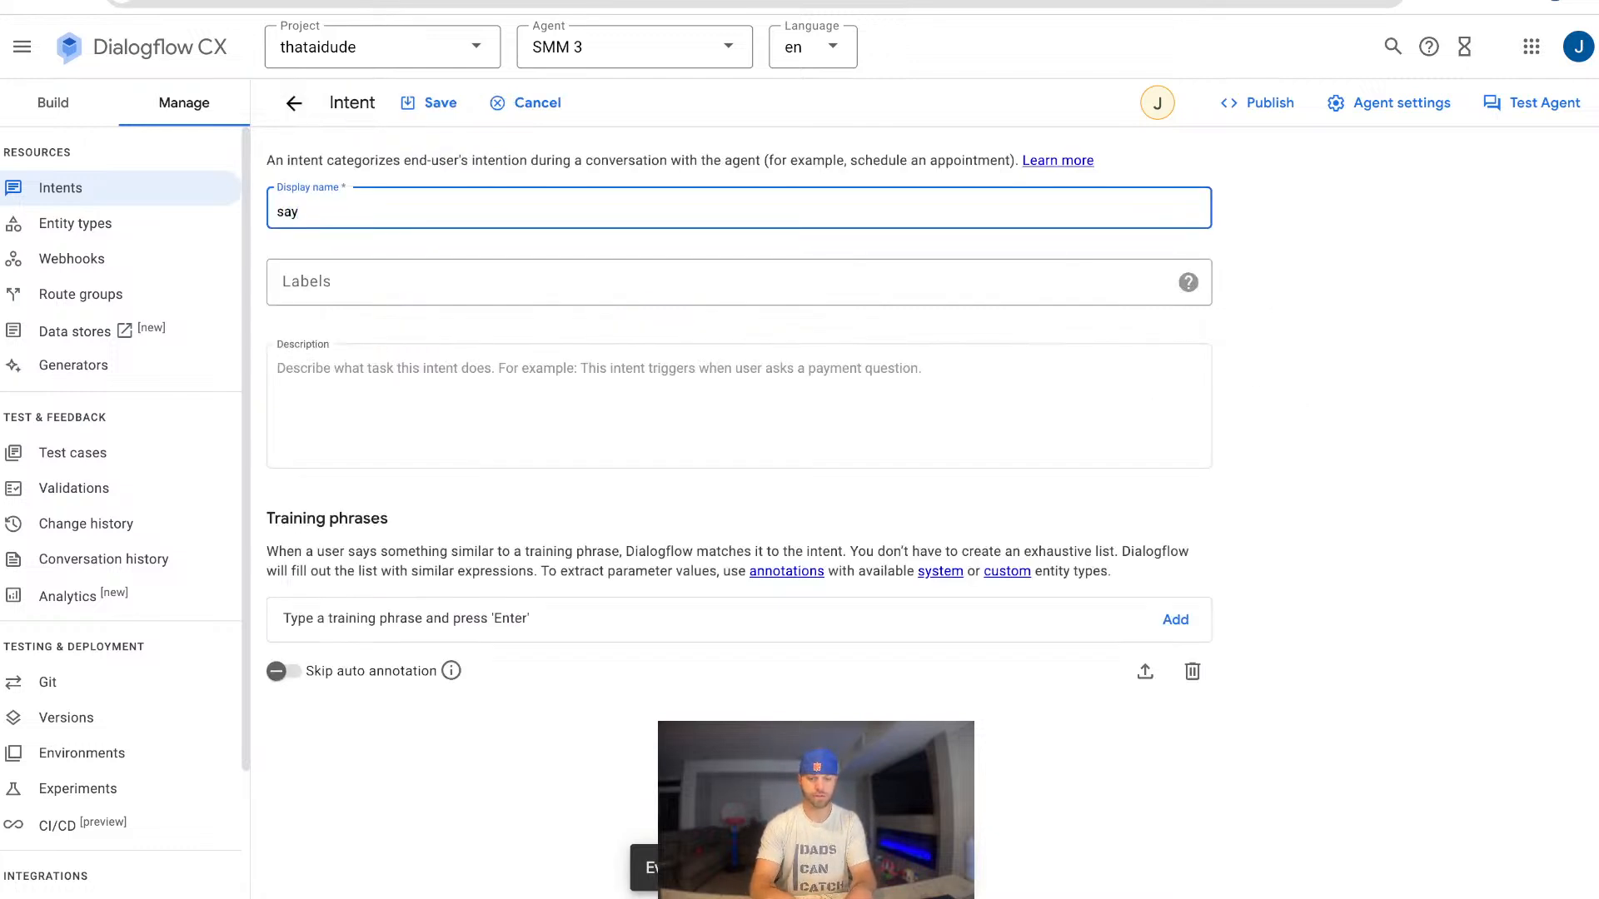
type("lors")
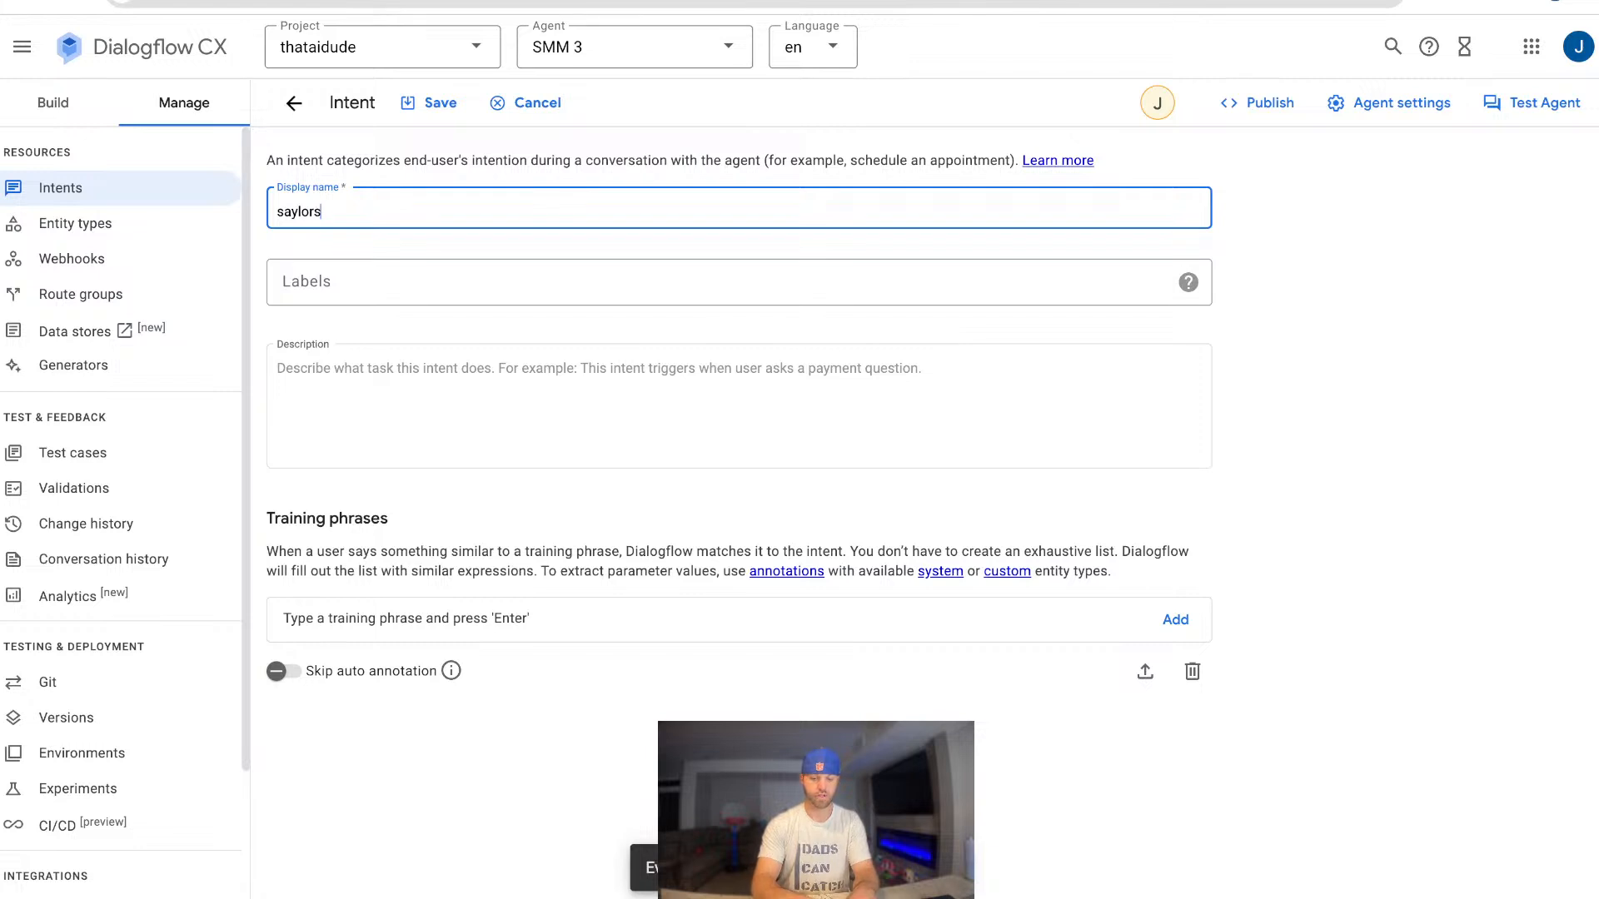
type(".addtion")
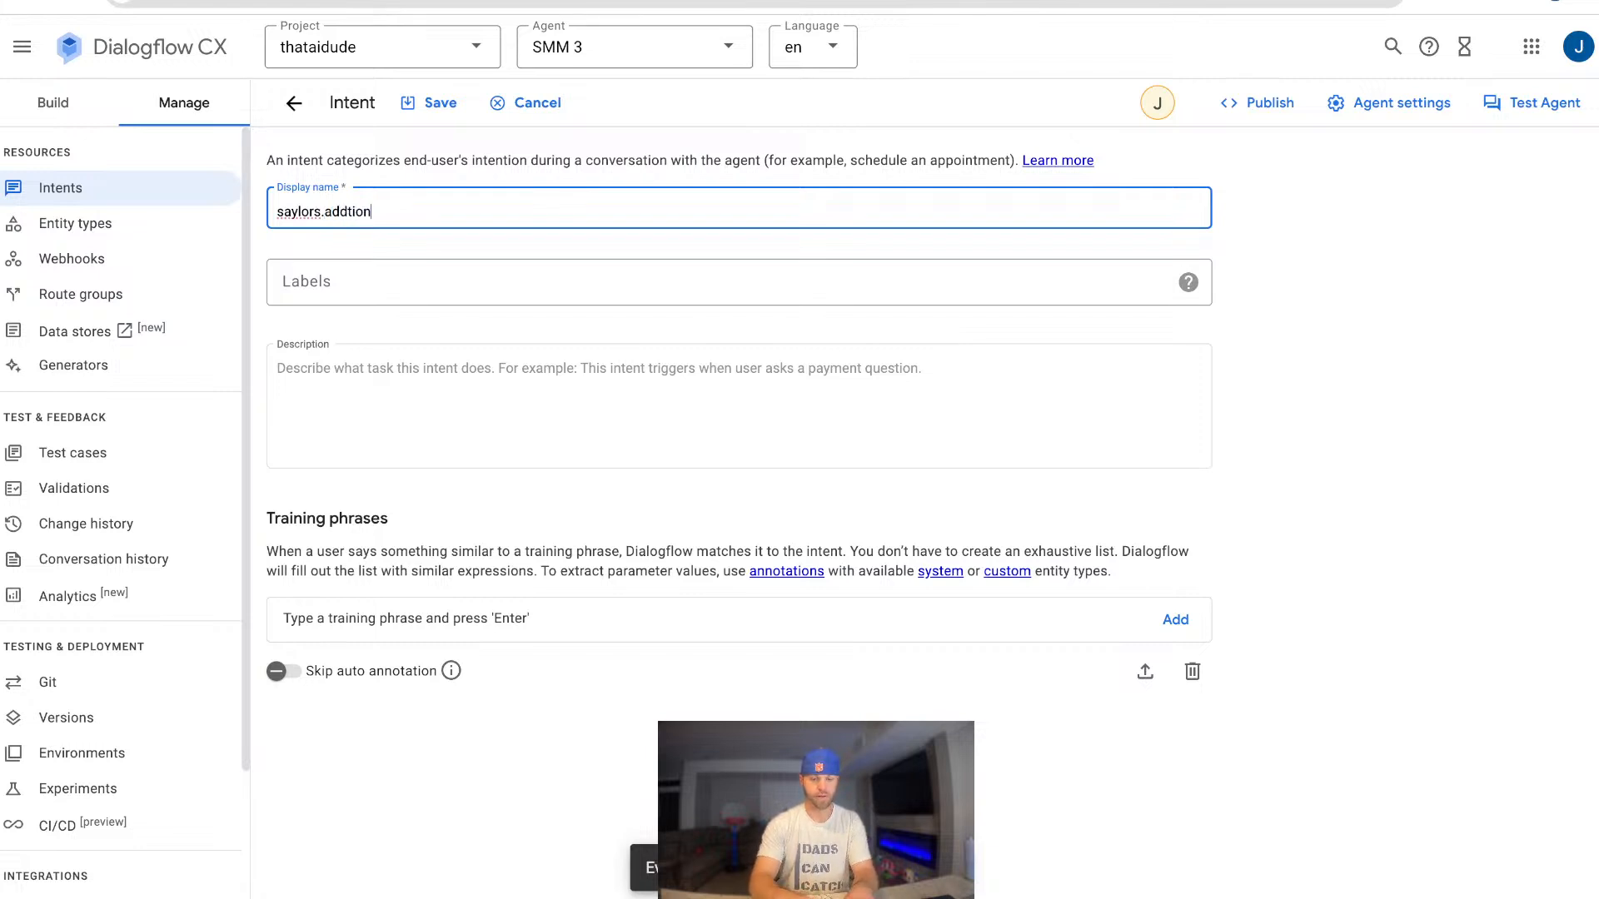
Enter a description for the addition intent, beginning with "This r".
left_click(279, 368)
type("This r")
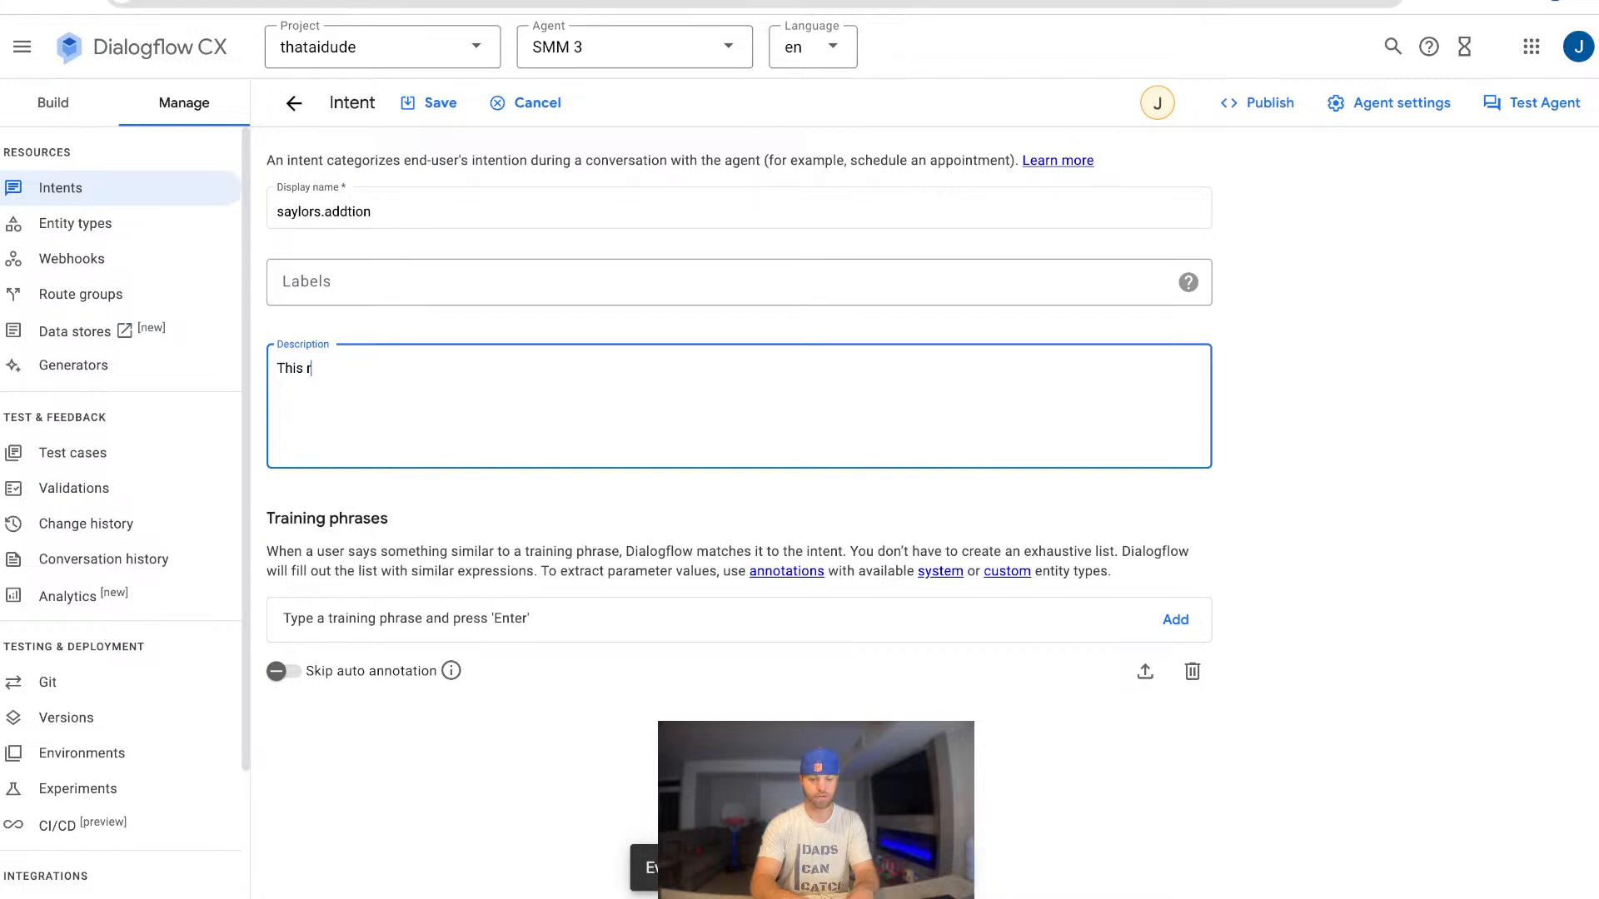
Complete the intent's description, stating that this route triggers when the named learner wants to learn math.
type("oute triggers when Sa")
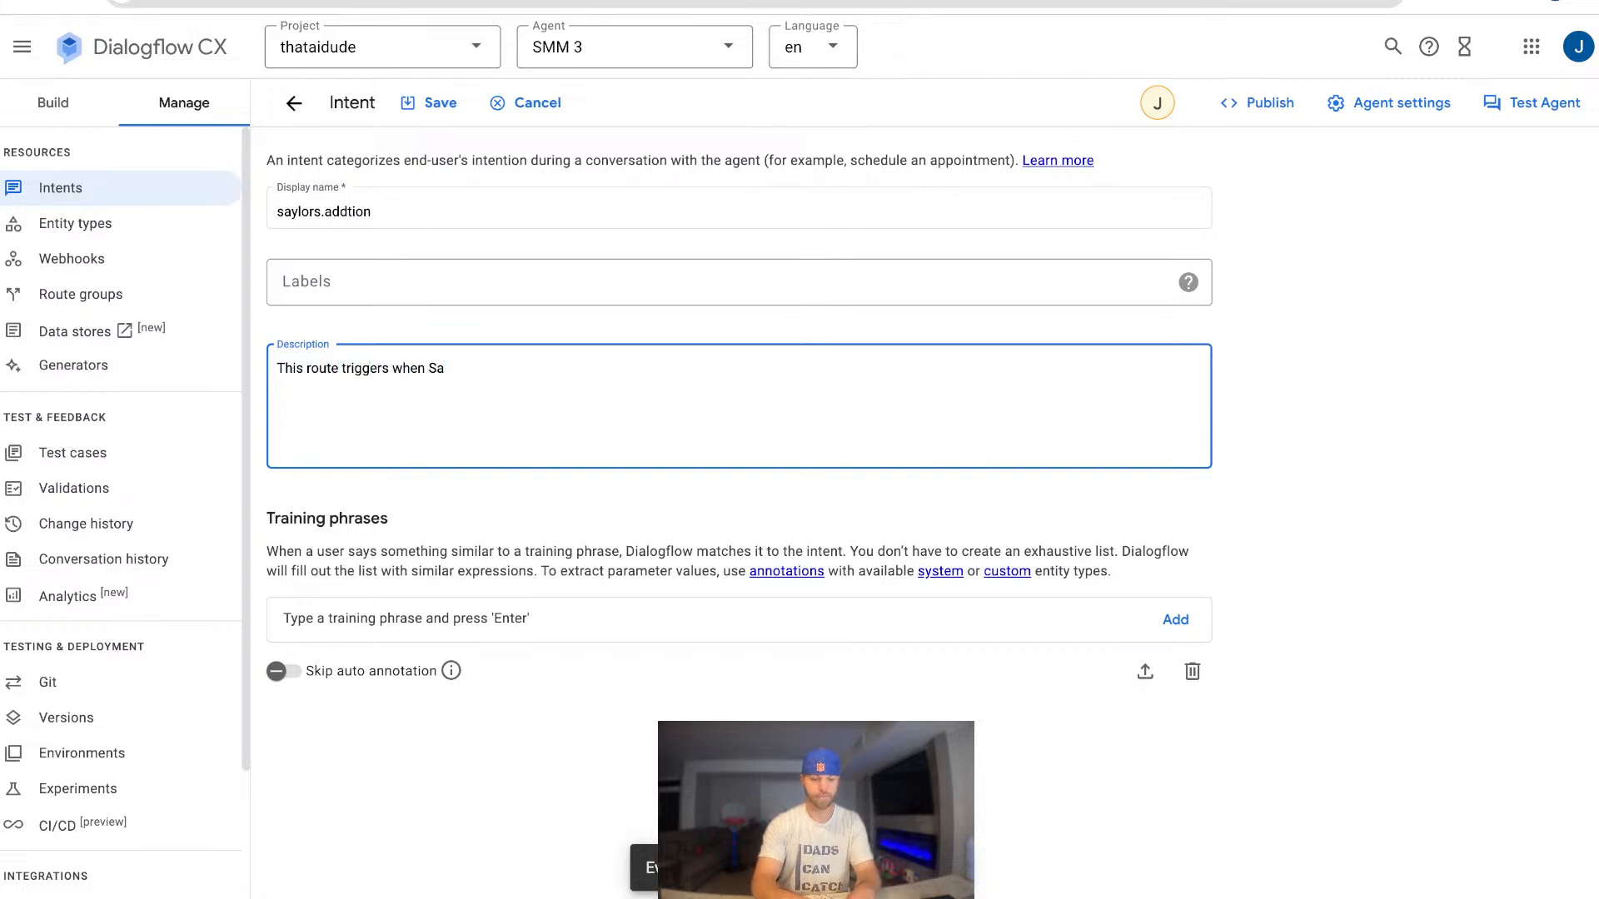
type("ylor wants ")
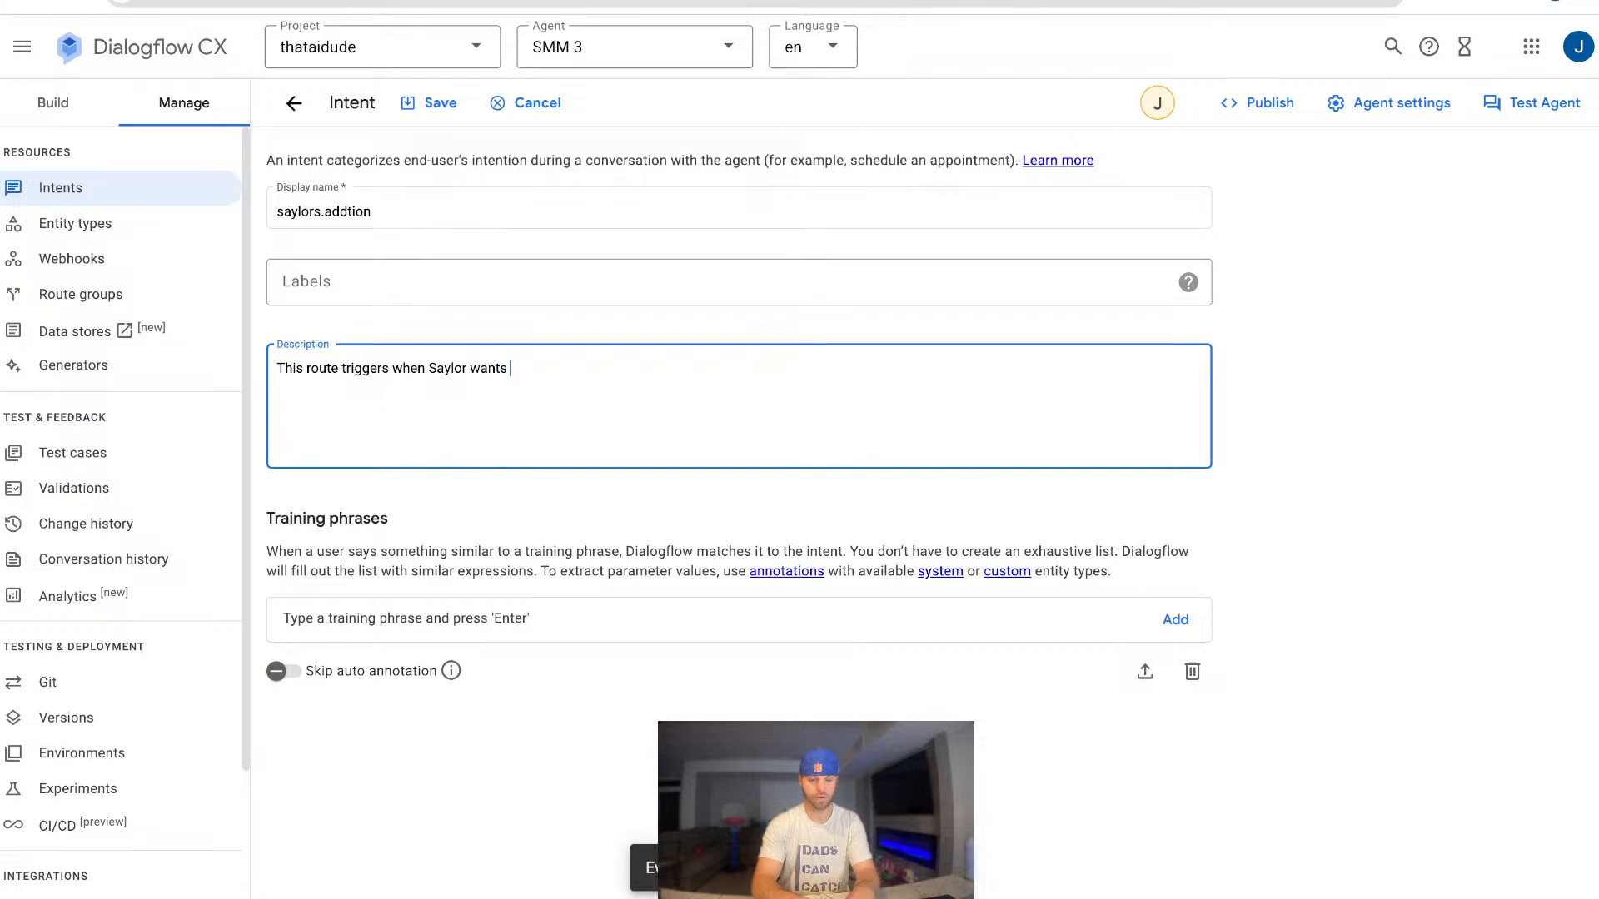
type("to learn math")
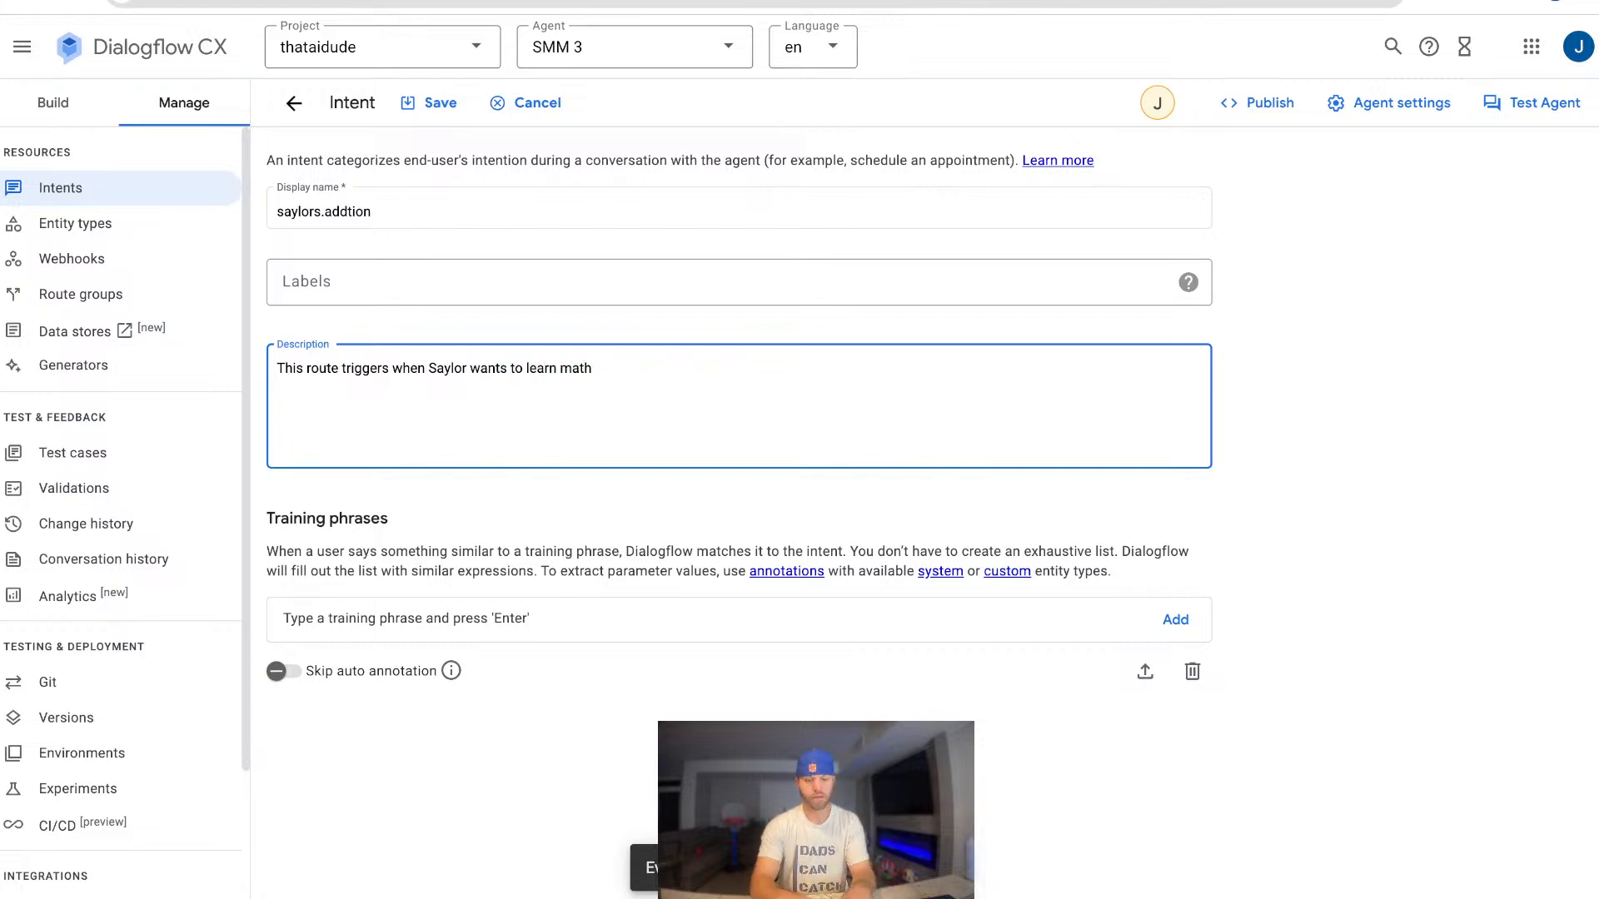
Add the training phrases "lets add", "add", "addition" and "plus" to the intent.
left_click(716, 620)
type("le")
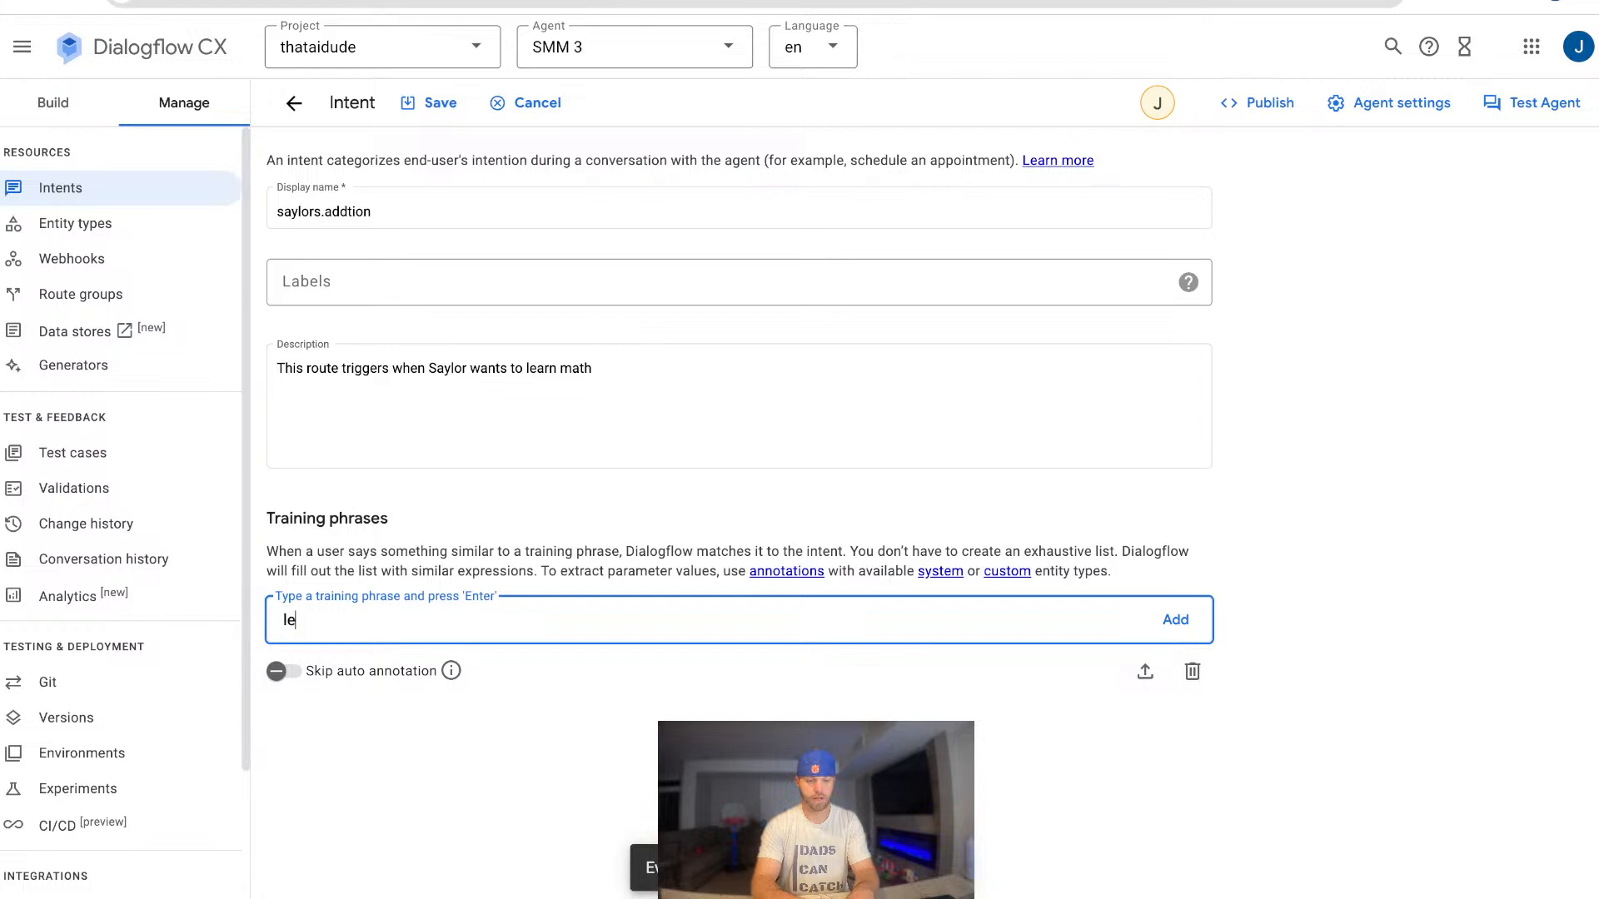
type("ts add")
key("Return")
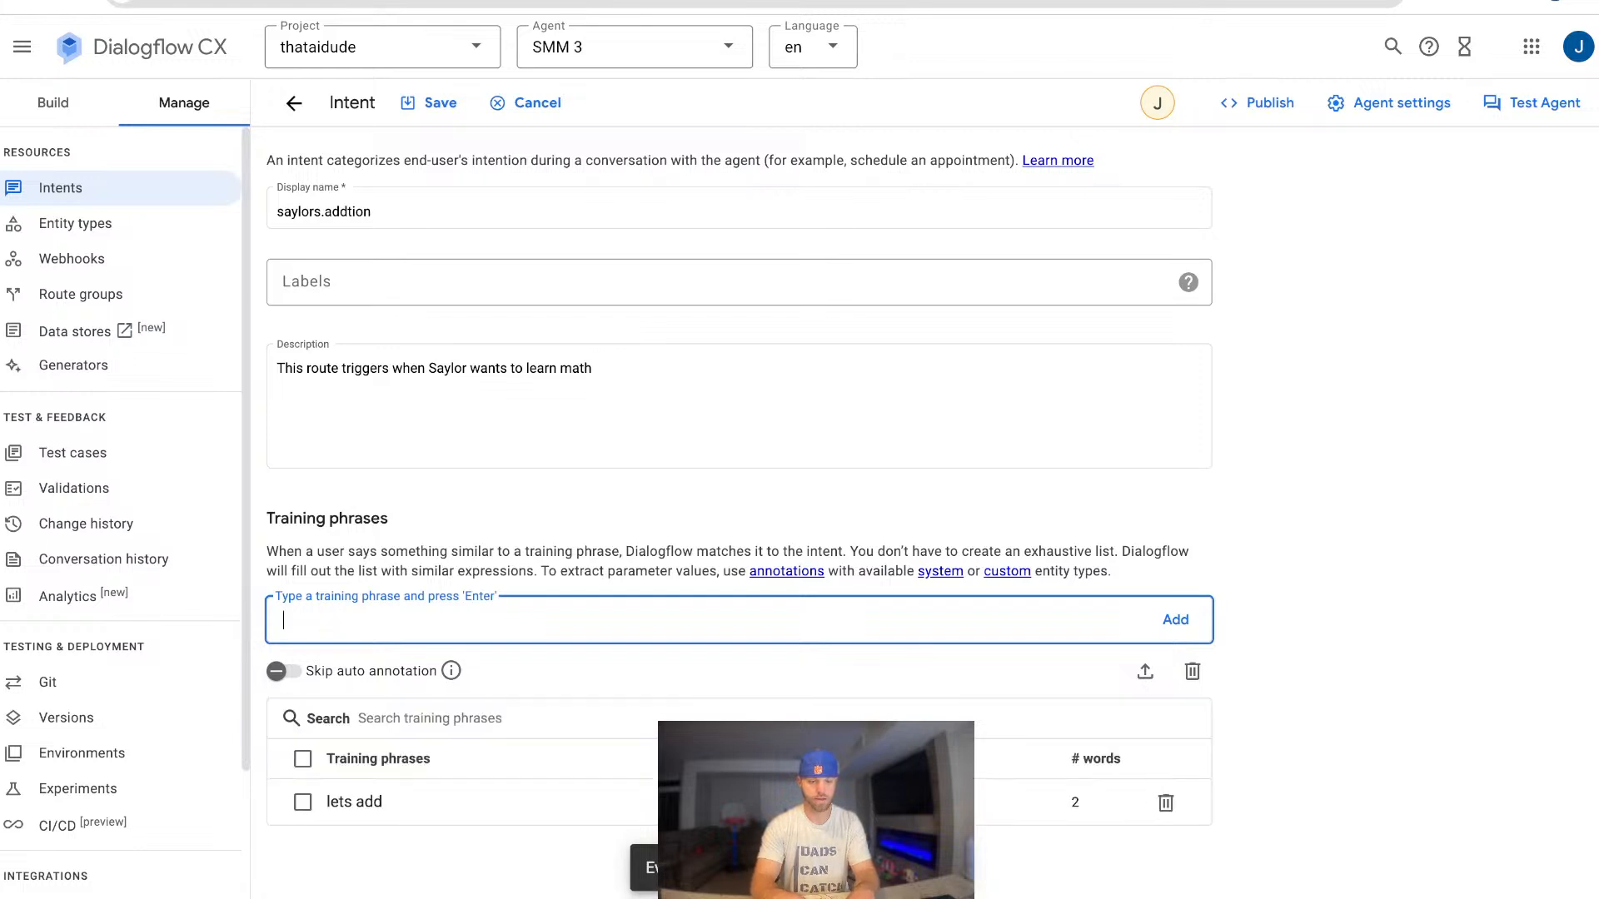
type("add")
key("Return")
type("addition")
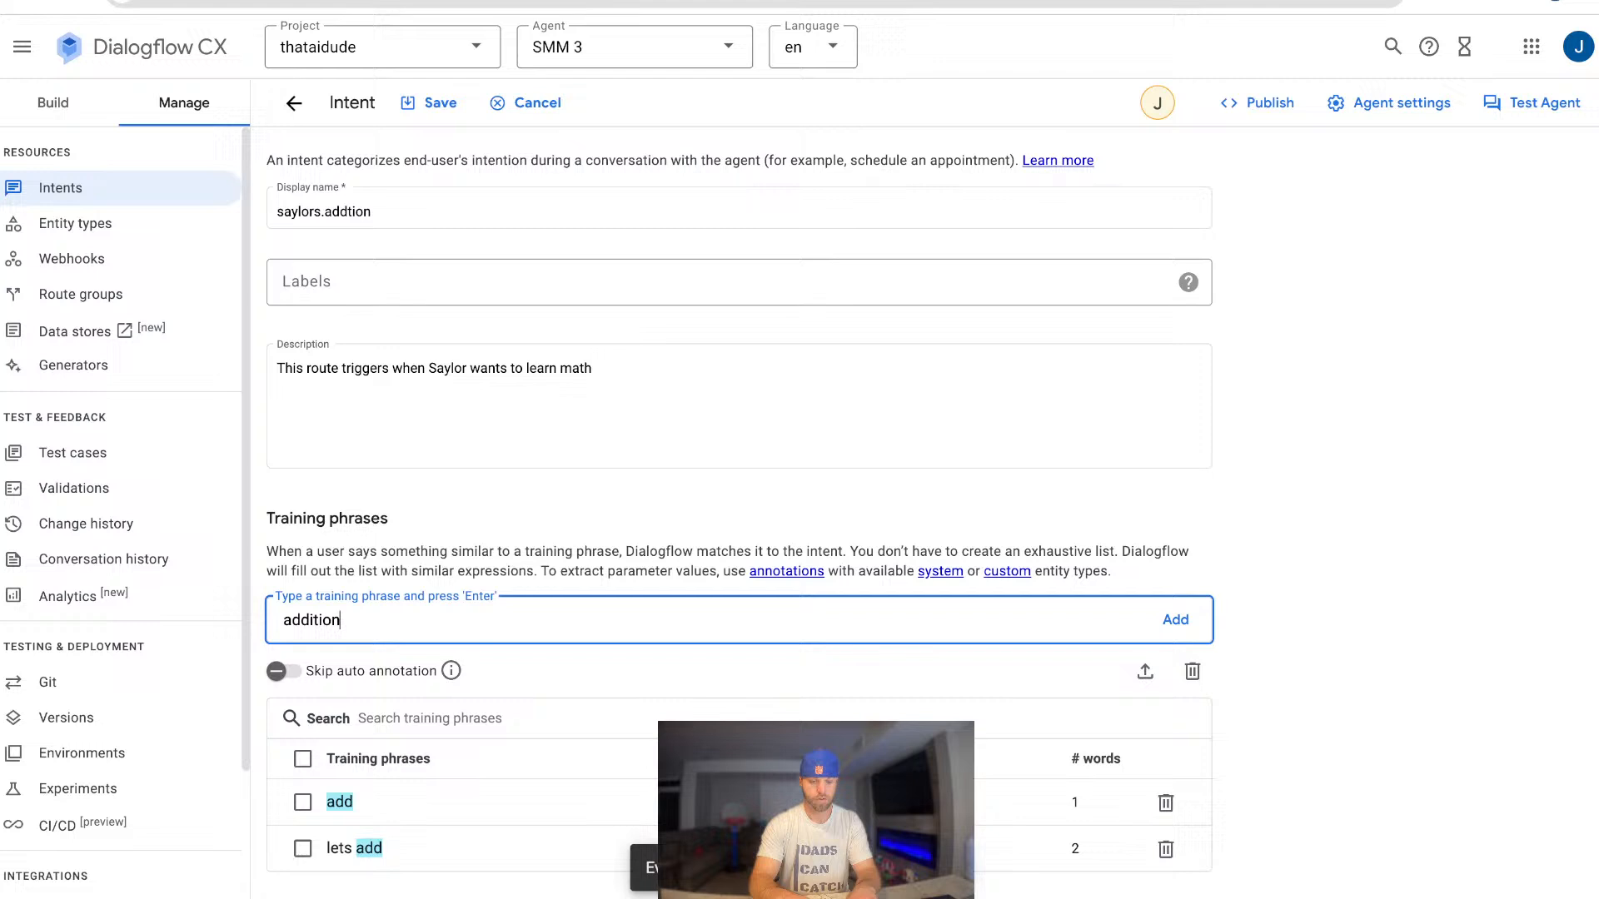
key("Return")
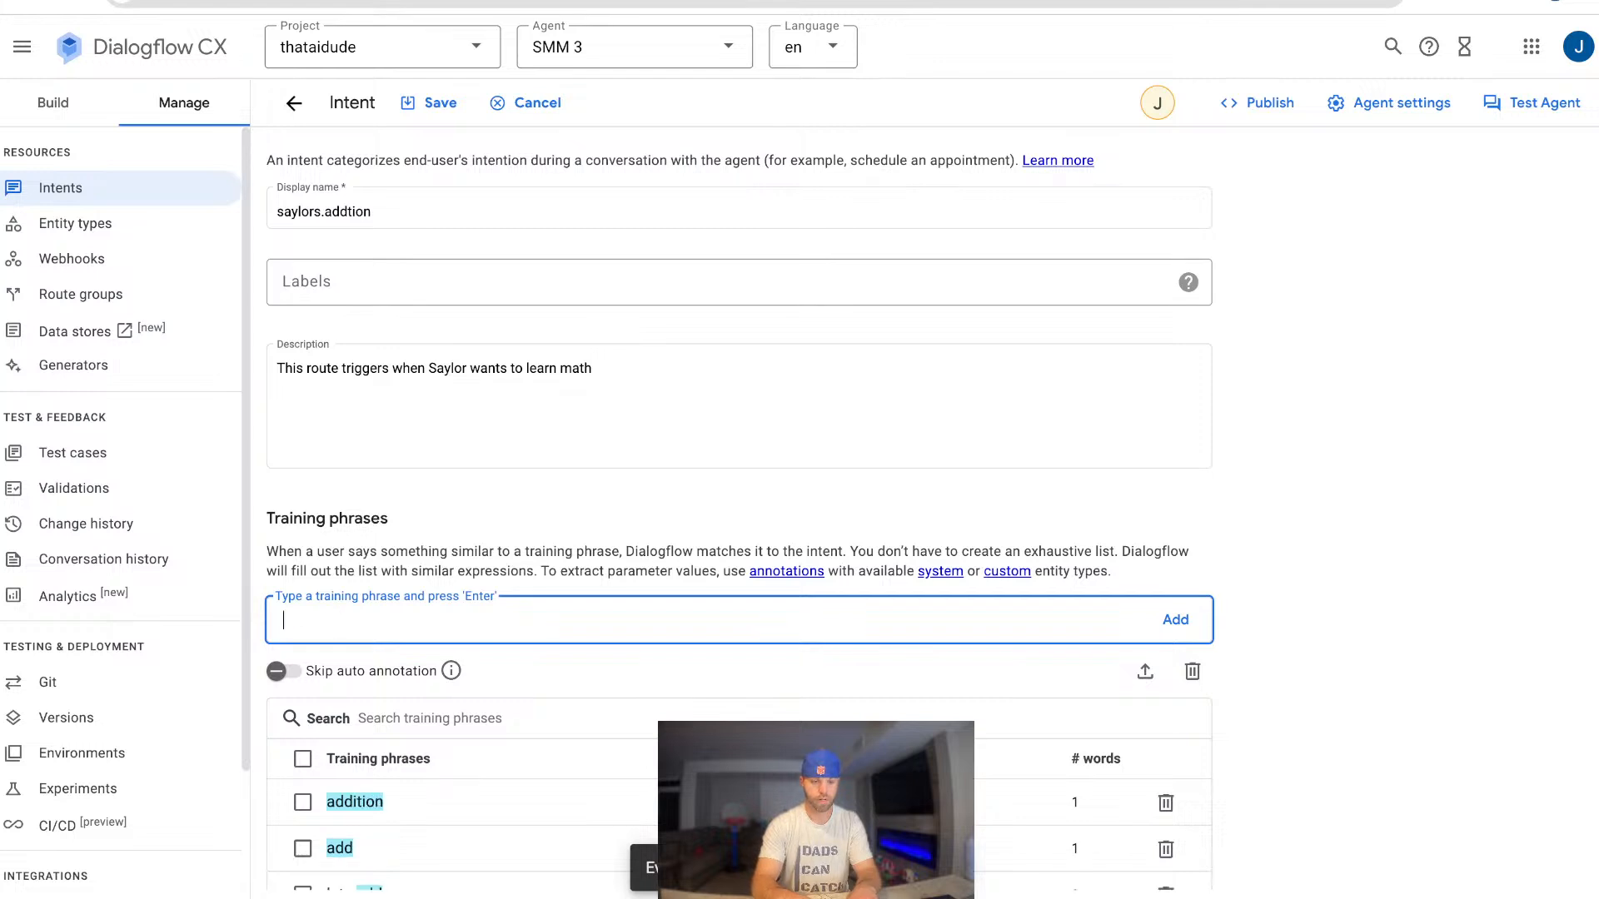
type("plus")
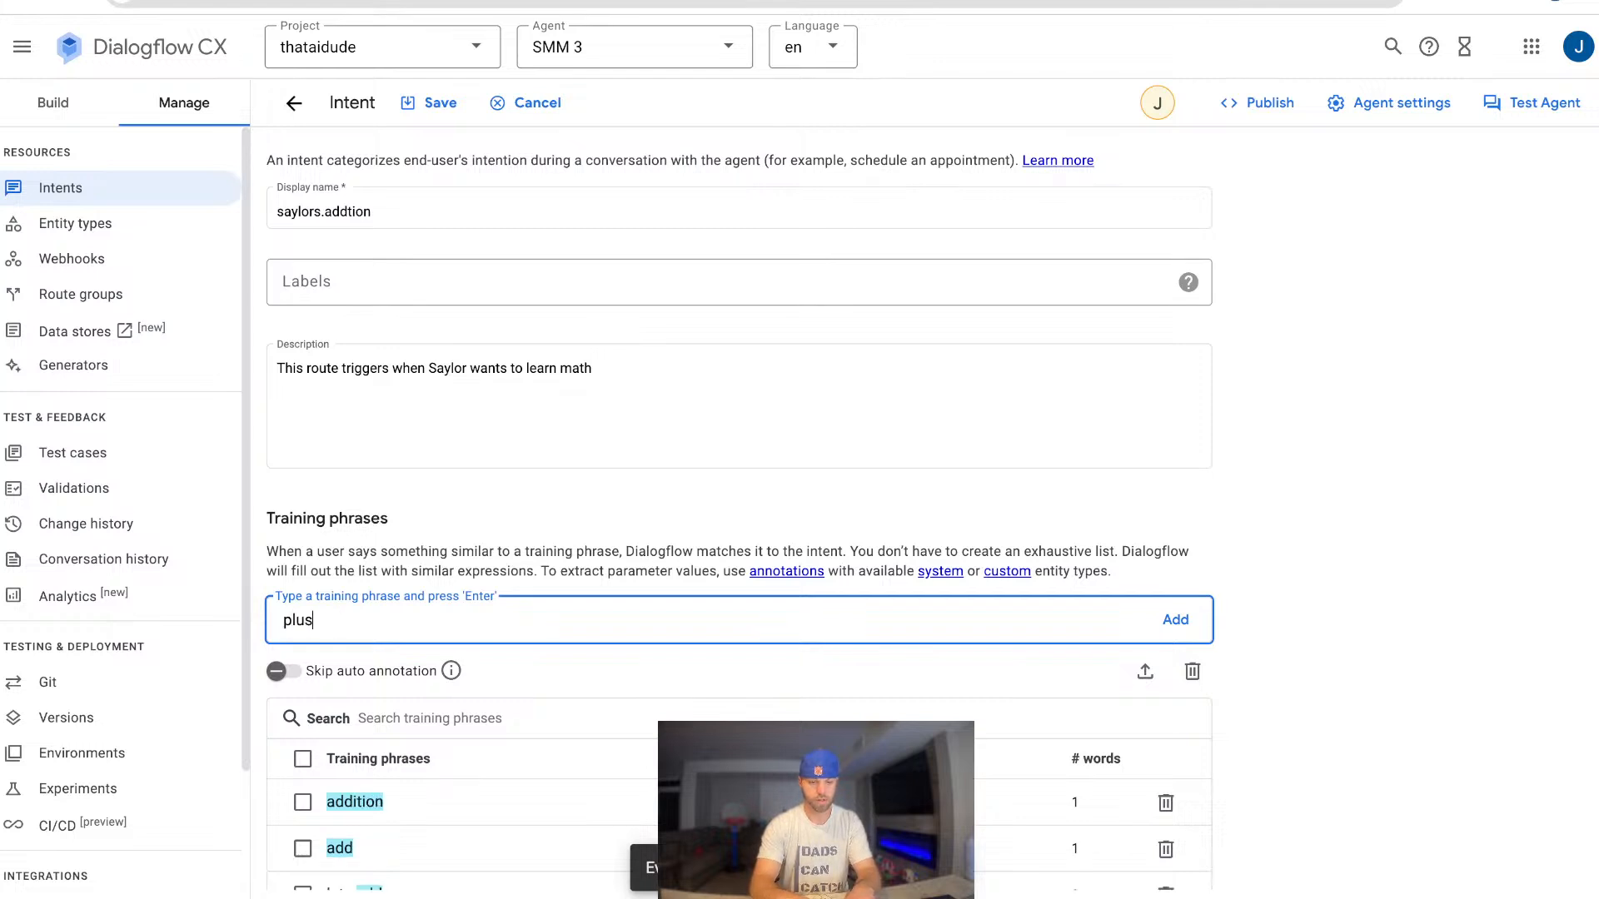
key("Return")
Add three more training phrases: "lets do adding", "lets do addtion" and "lets add 2+2".
type("lets d")
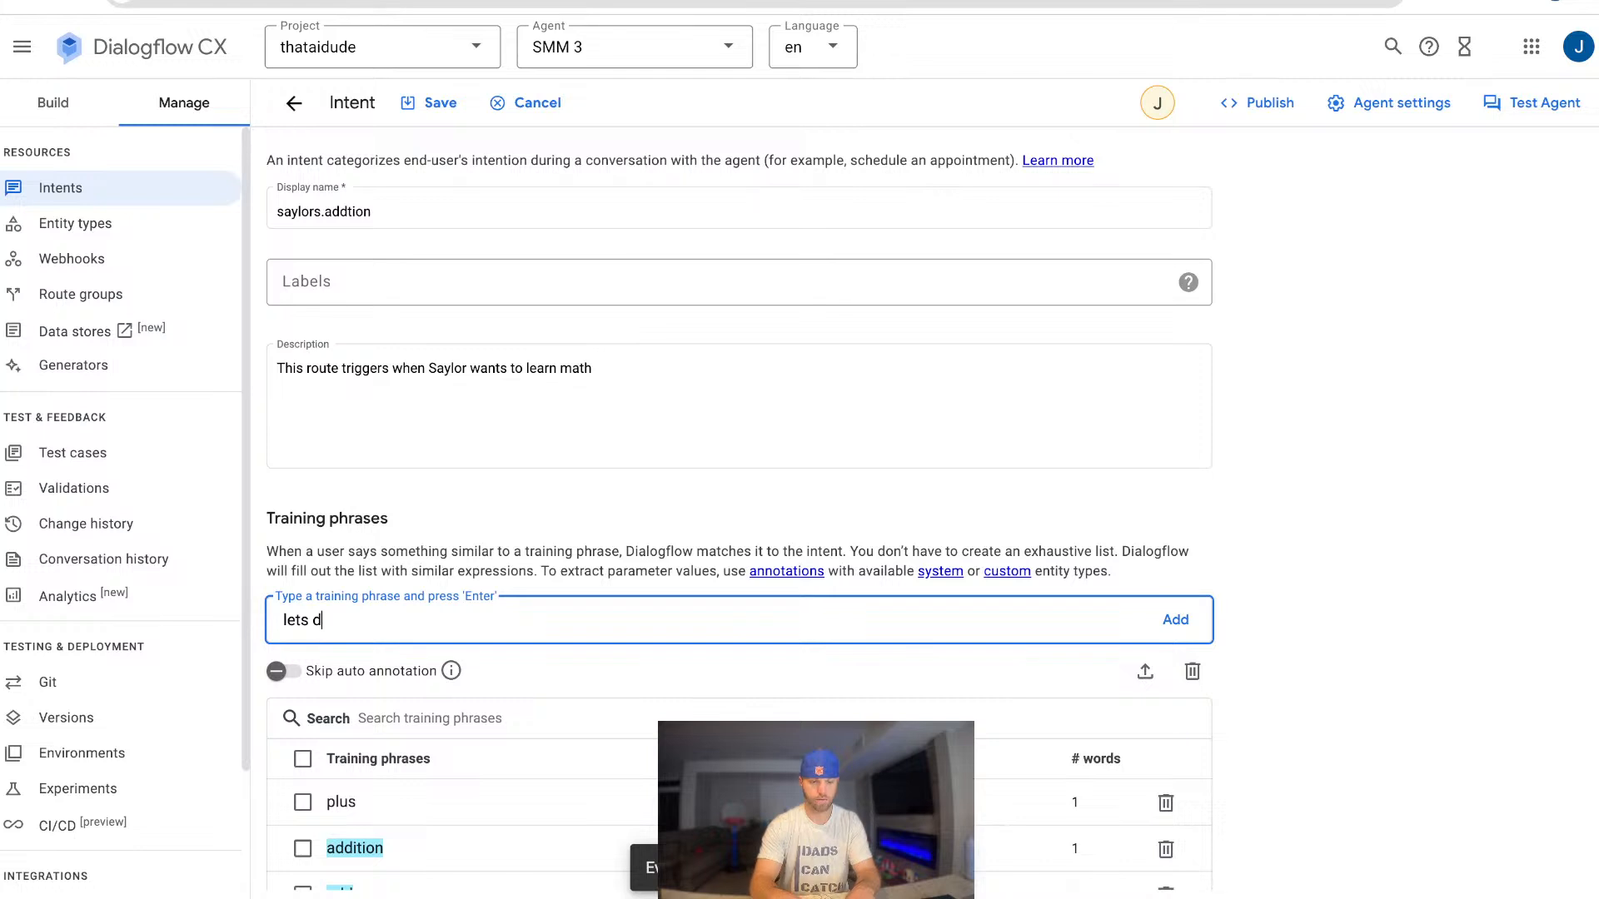
type("o adding")
key("Return")
type("lets")
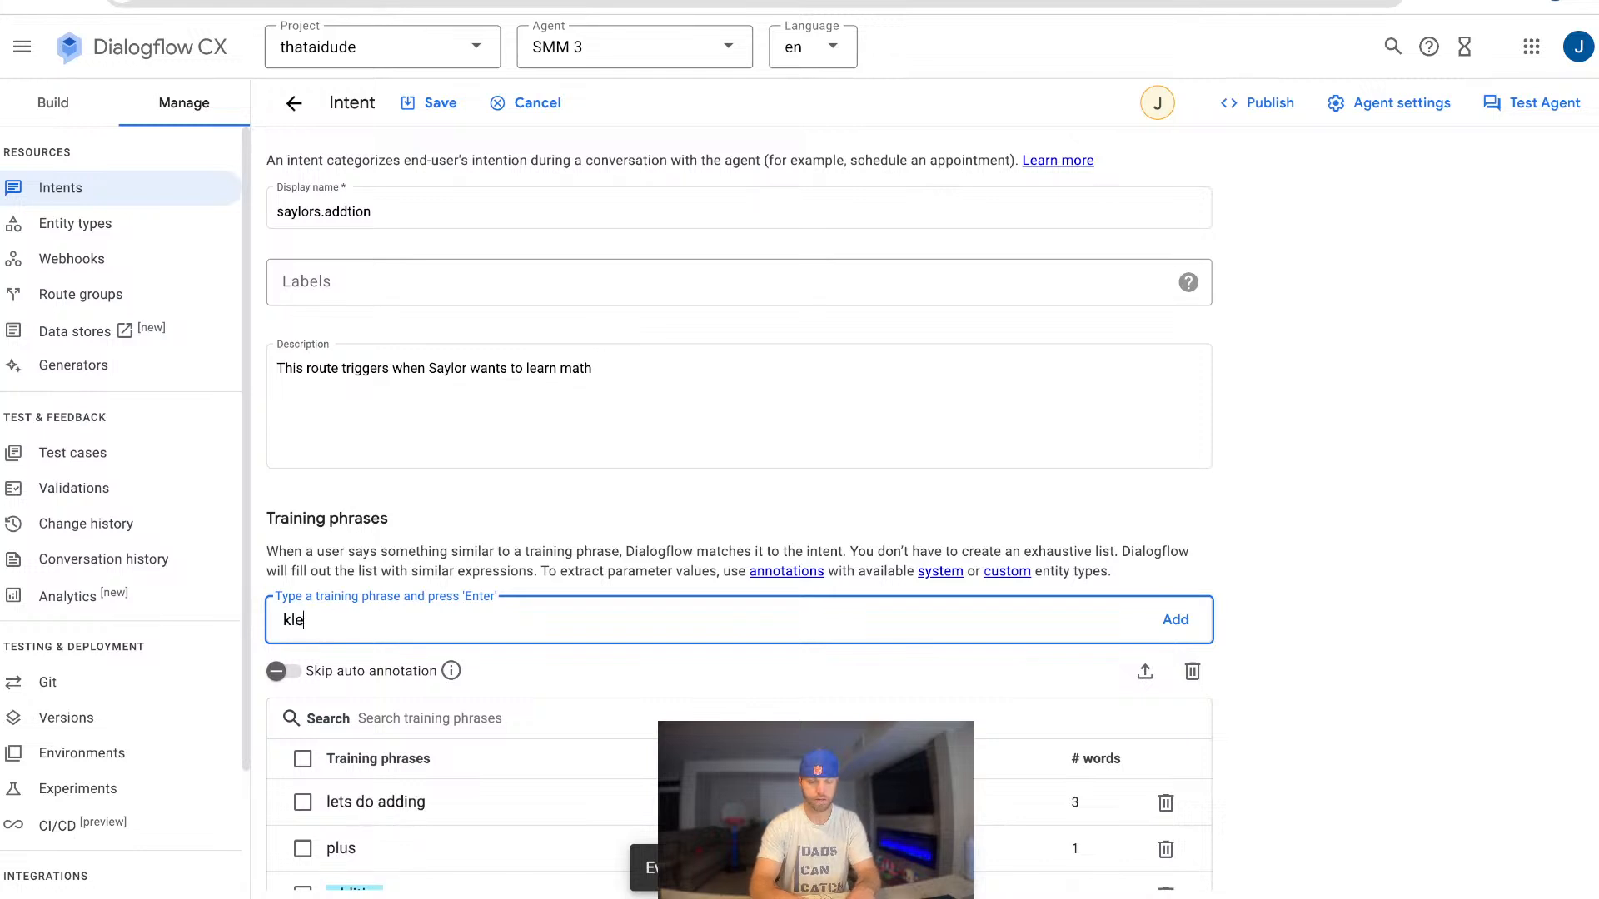
key("BackSpace")
key("BackSpace")
key("BackSpace")
key("BackSpace")
type("lets do addtion")
key("Return")
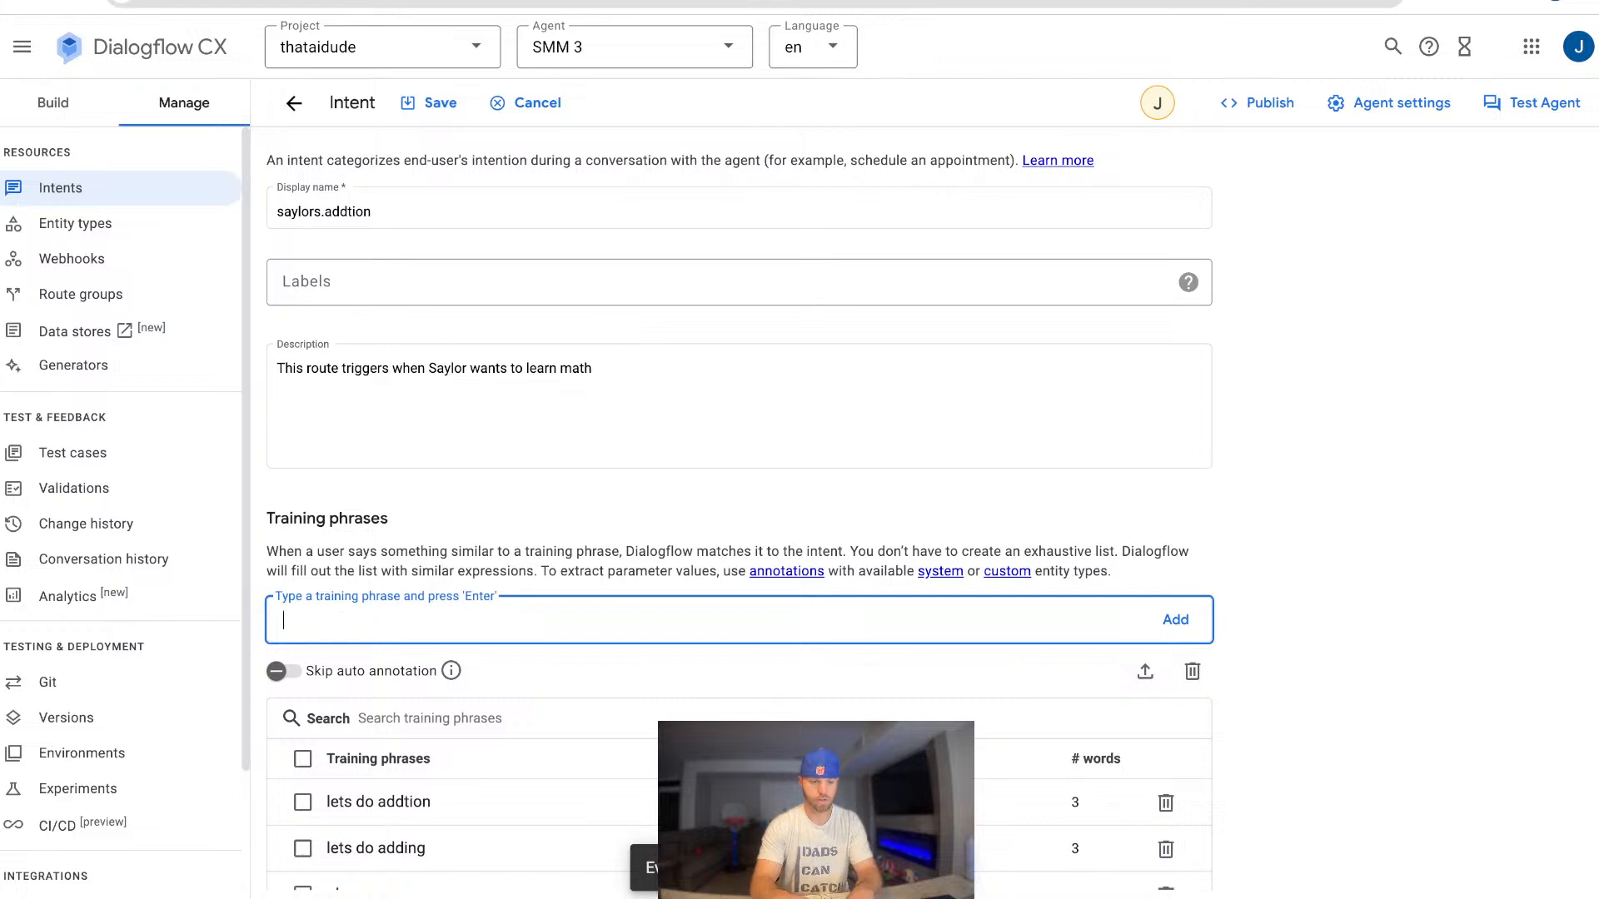
type("lets add")
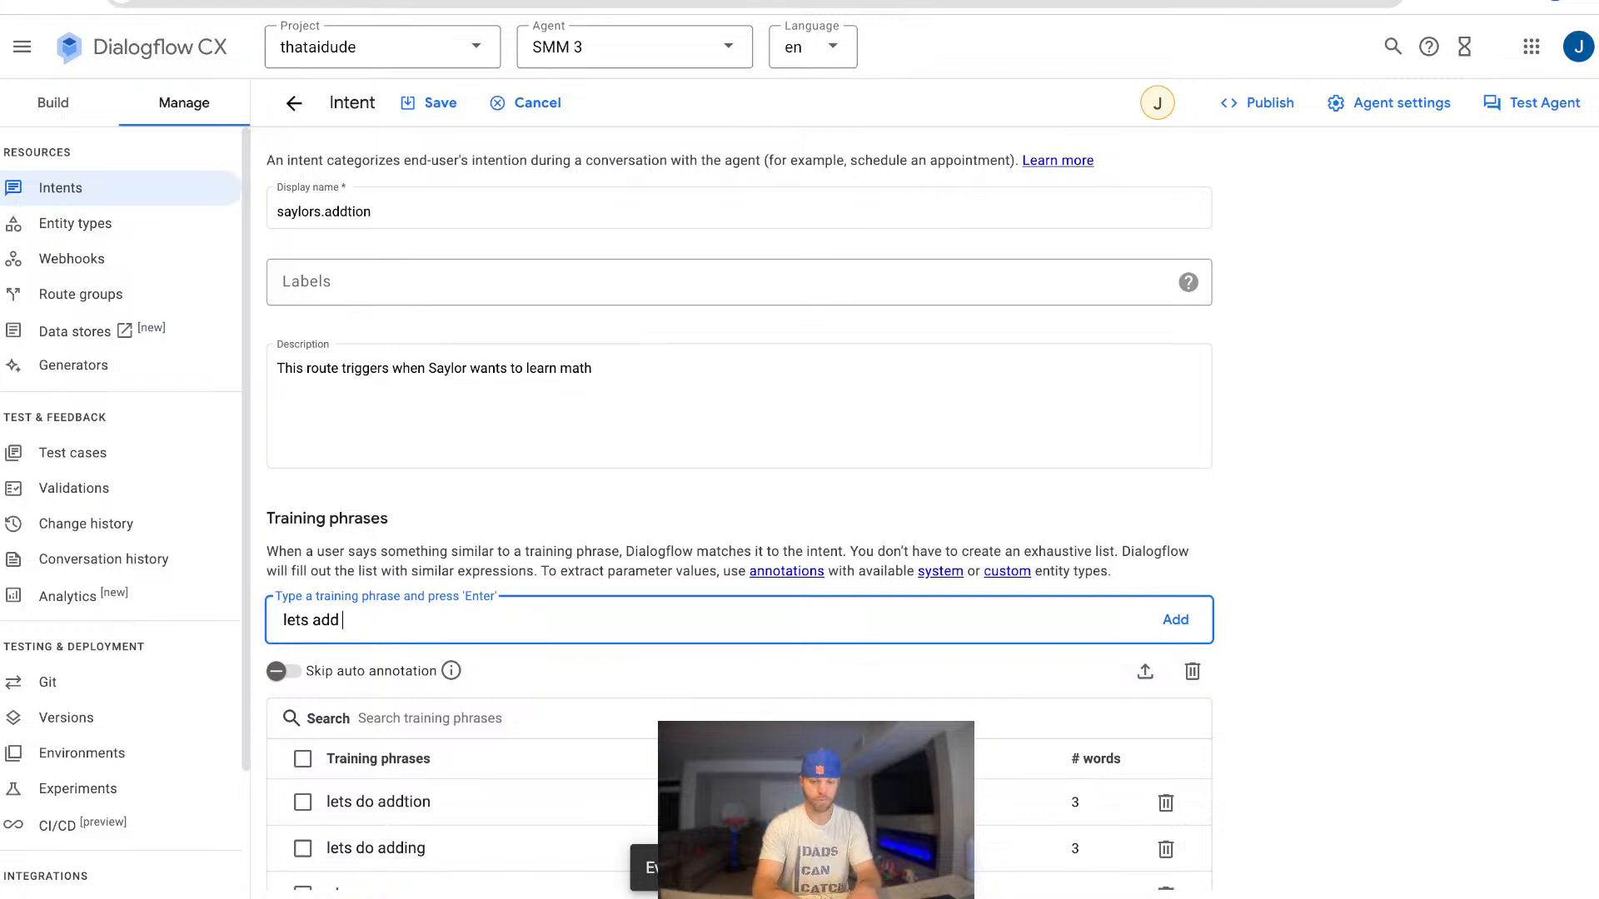
type(" 2+2")
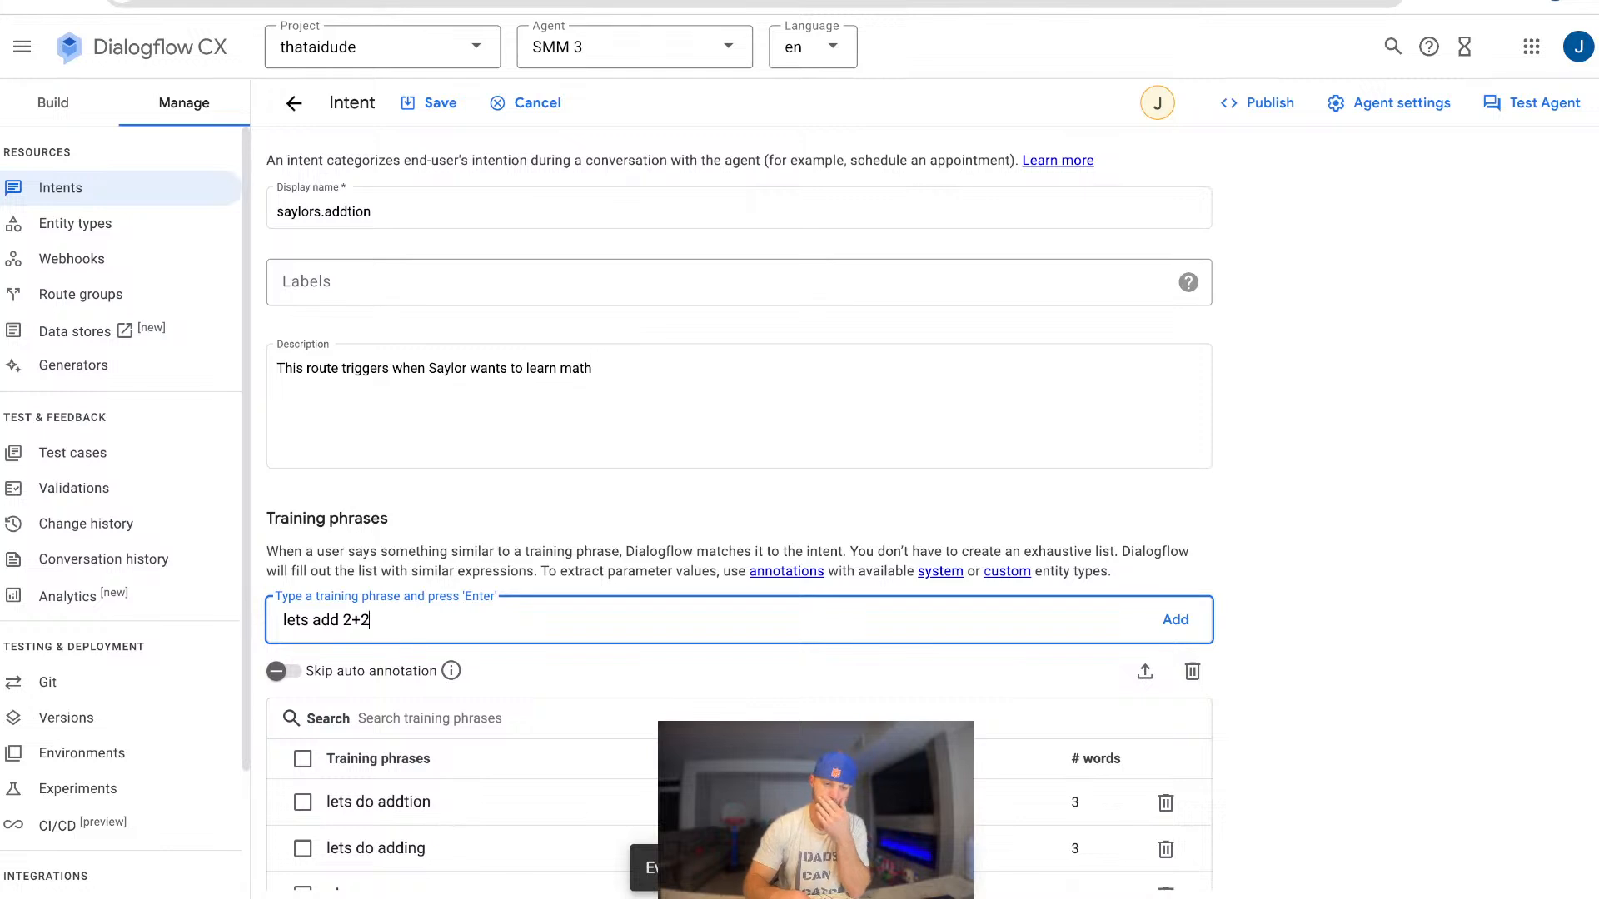
key("Return")
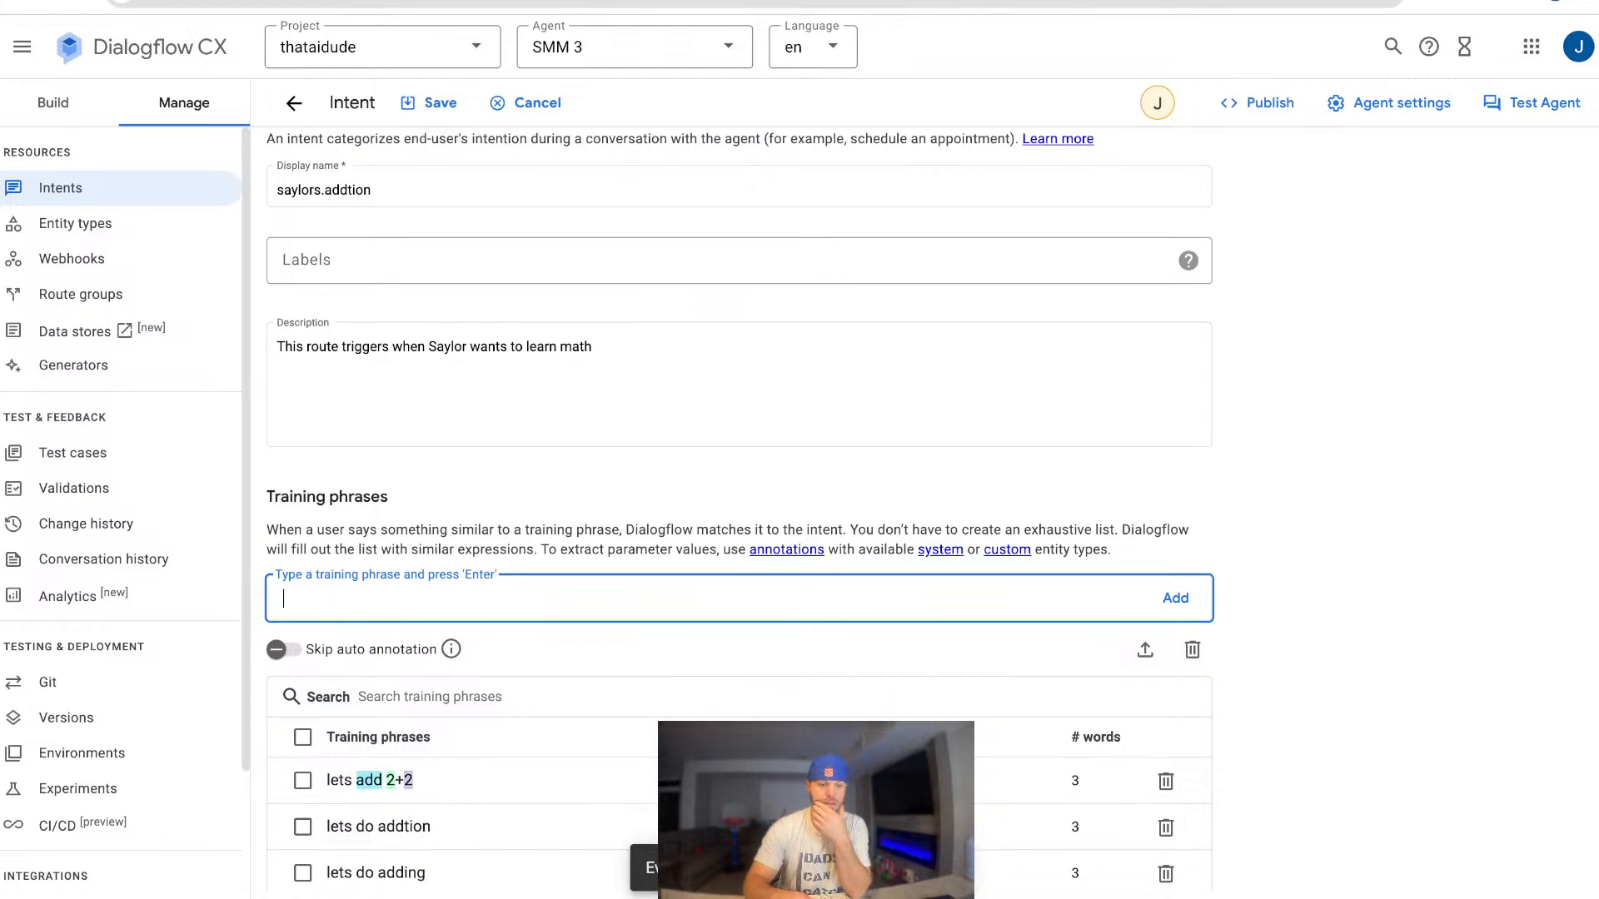
Check the entity annotations on the training phrases, including the second number in "lets add 2+2", and save the intent.
scroll(417, 429, "down", 5)
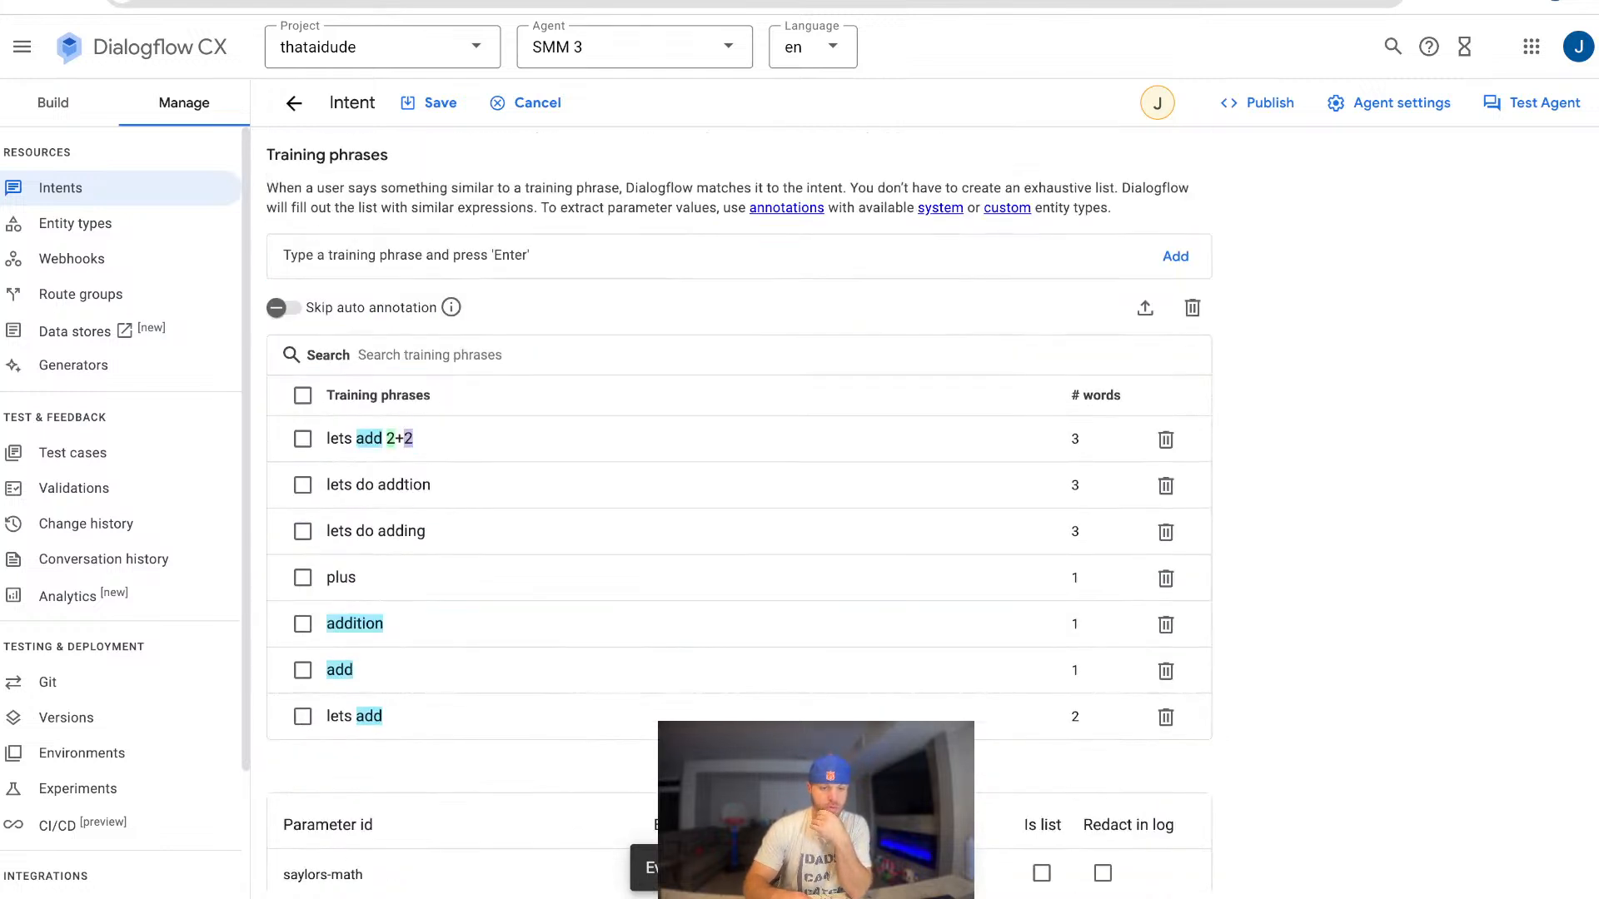
left_click(409, 438)
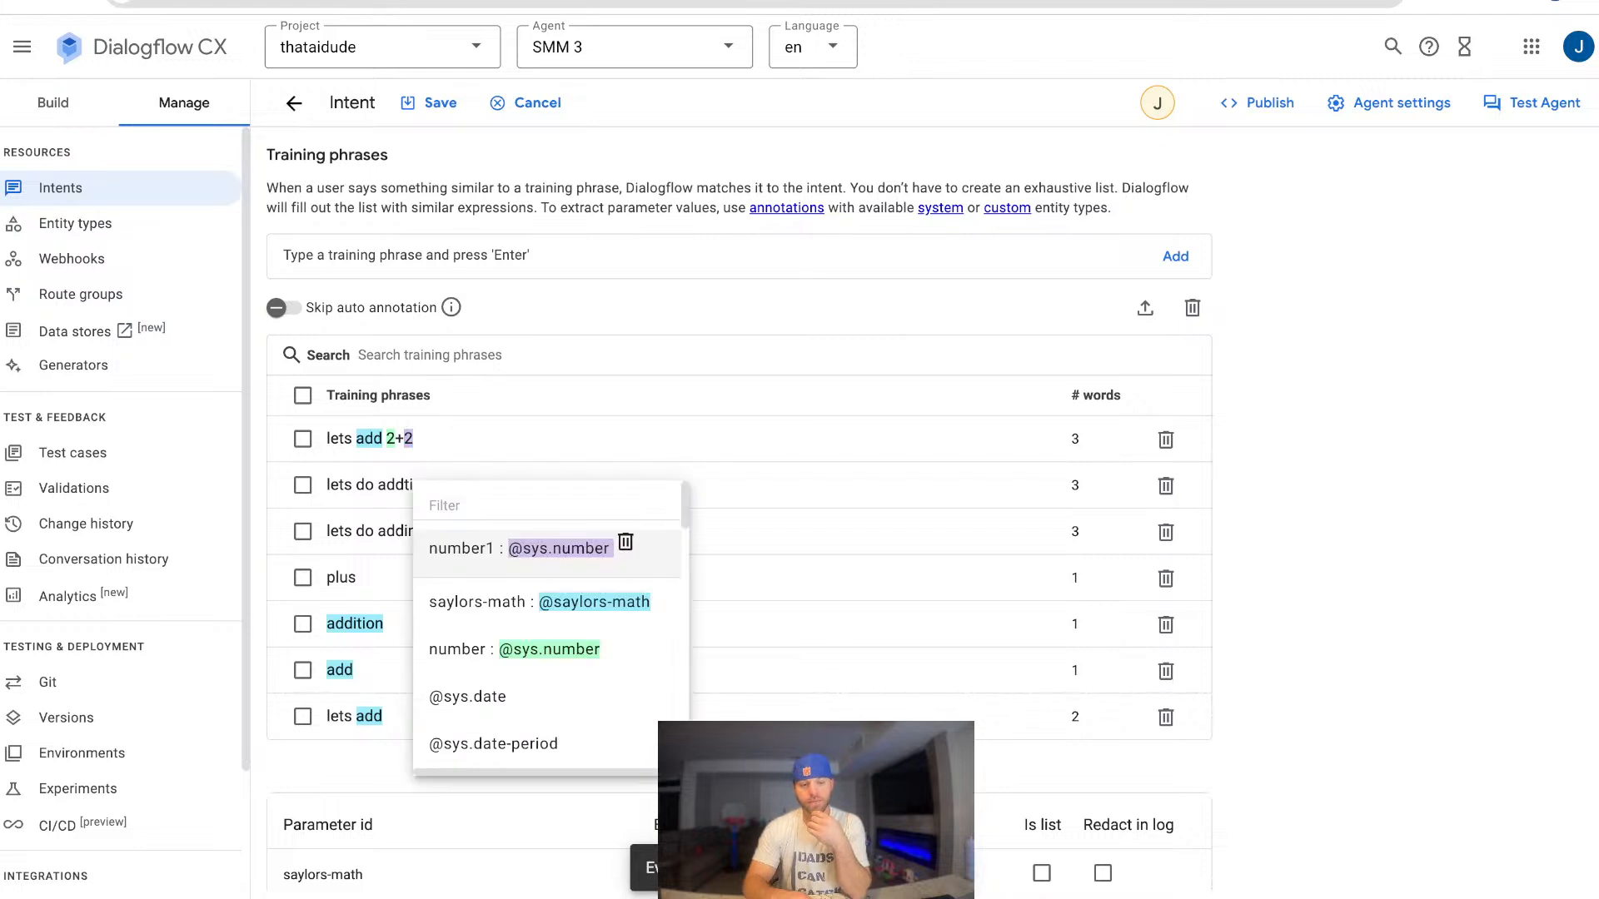
double_click(355, 624)
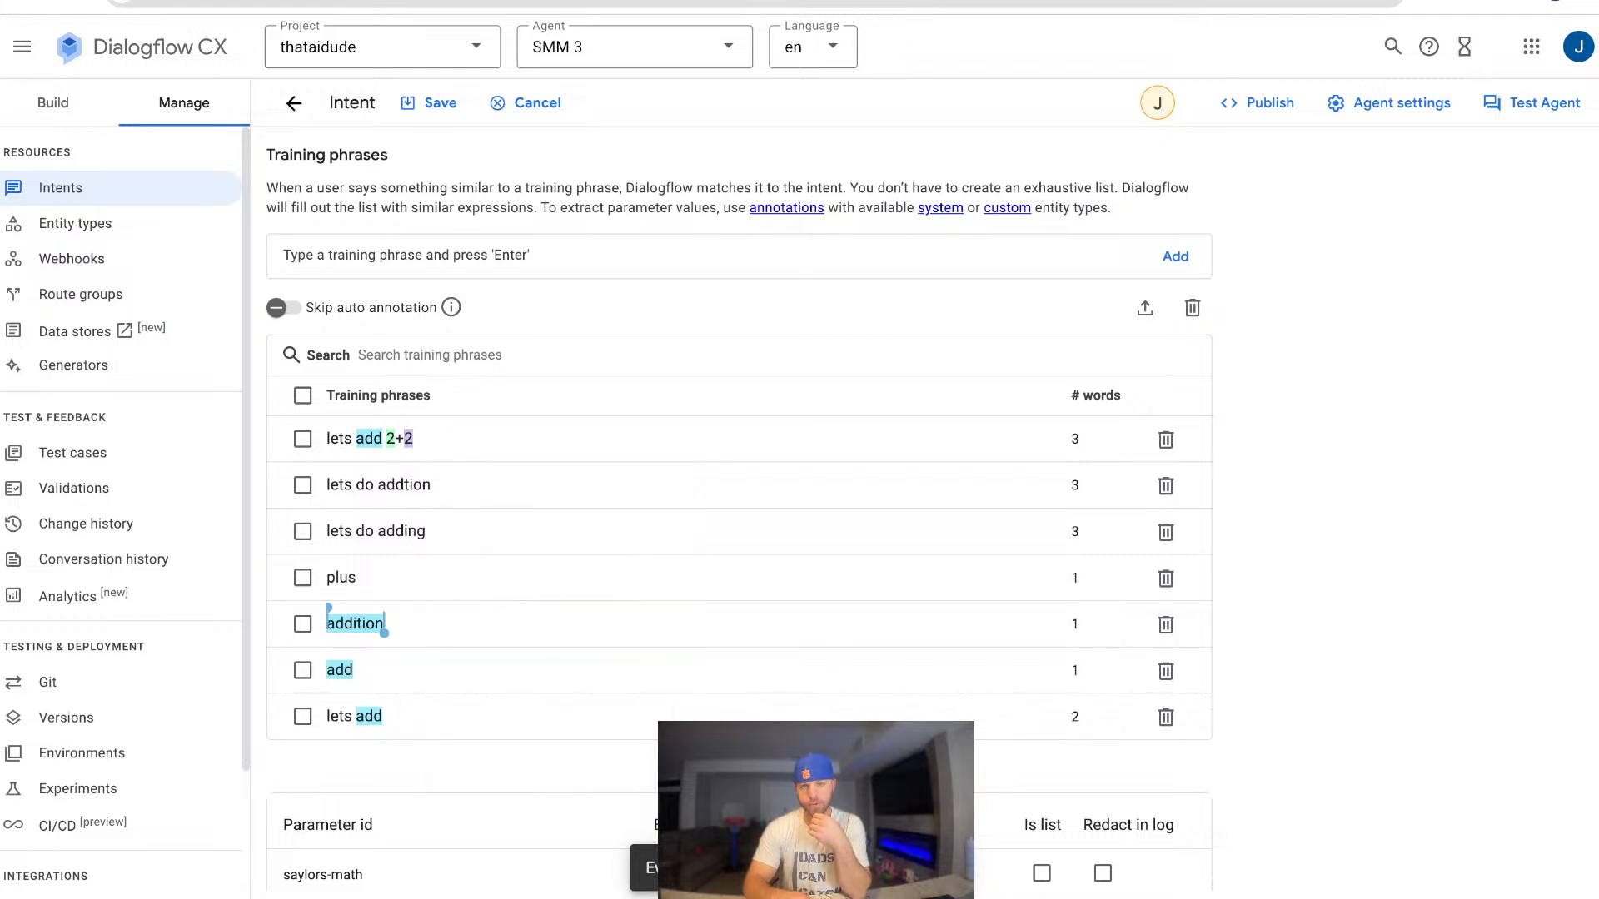
left_click(356, 627)
left_click(370, 717)
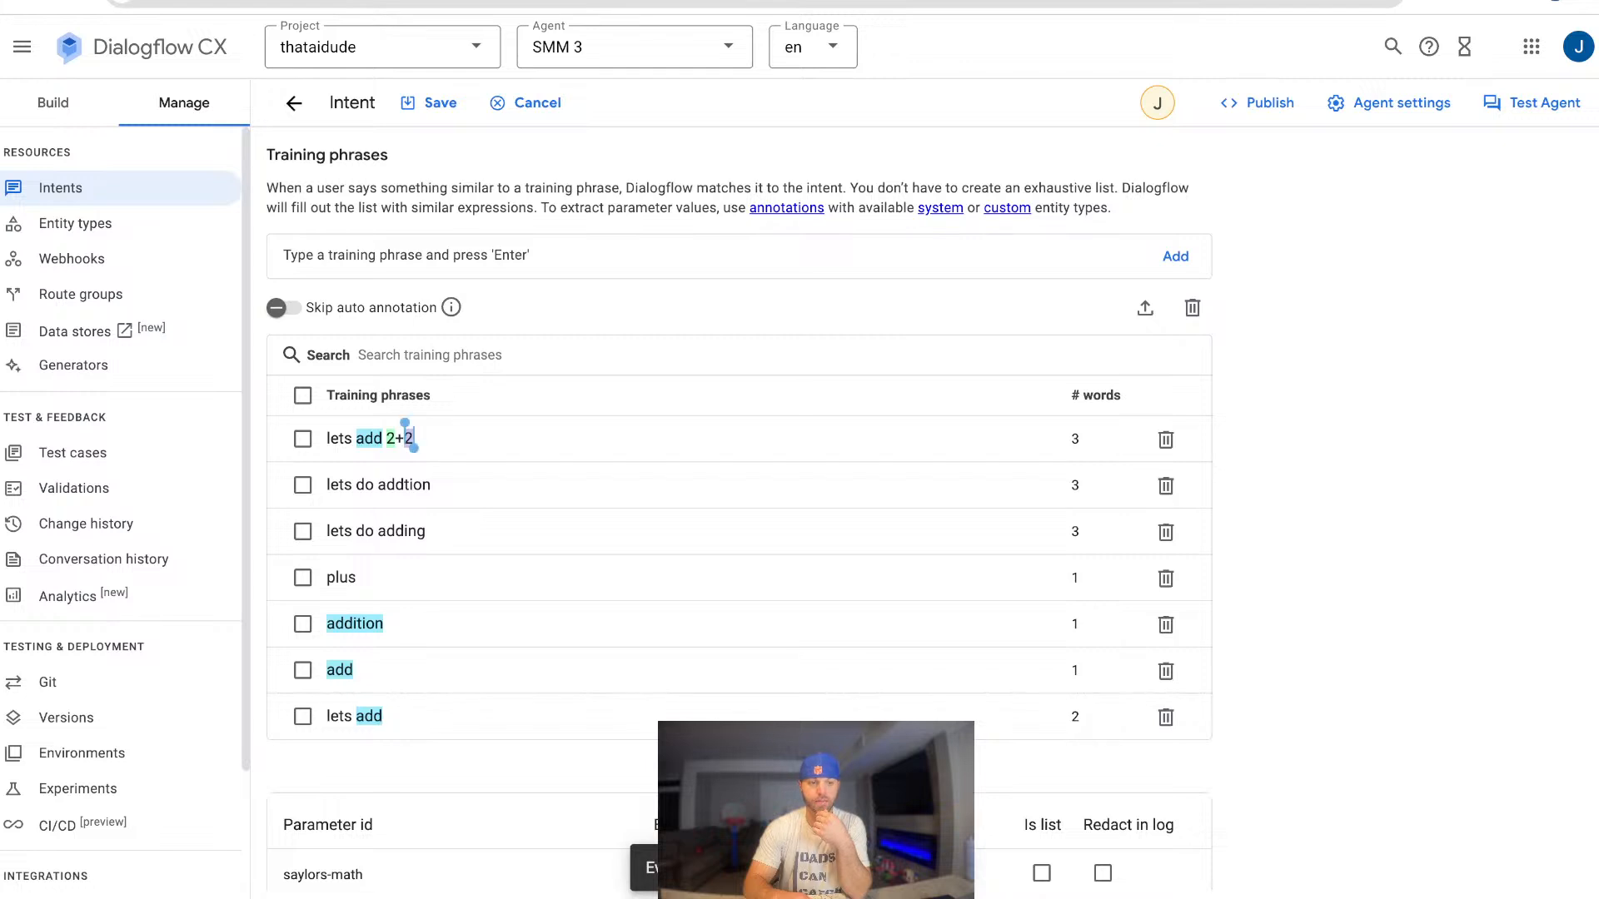
left_click(429, 102)
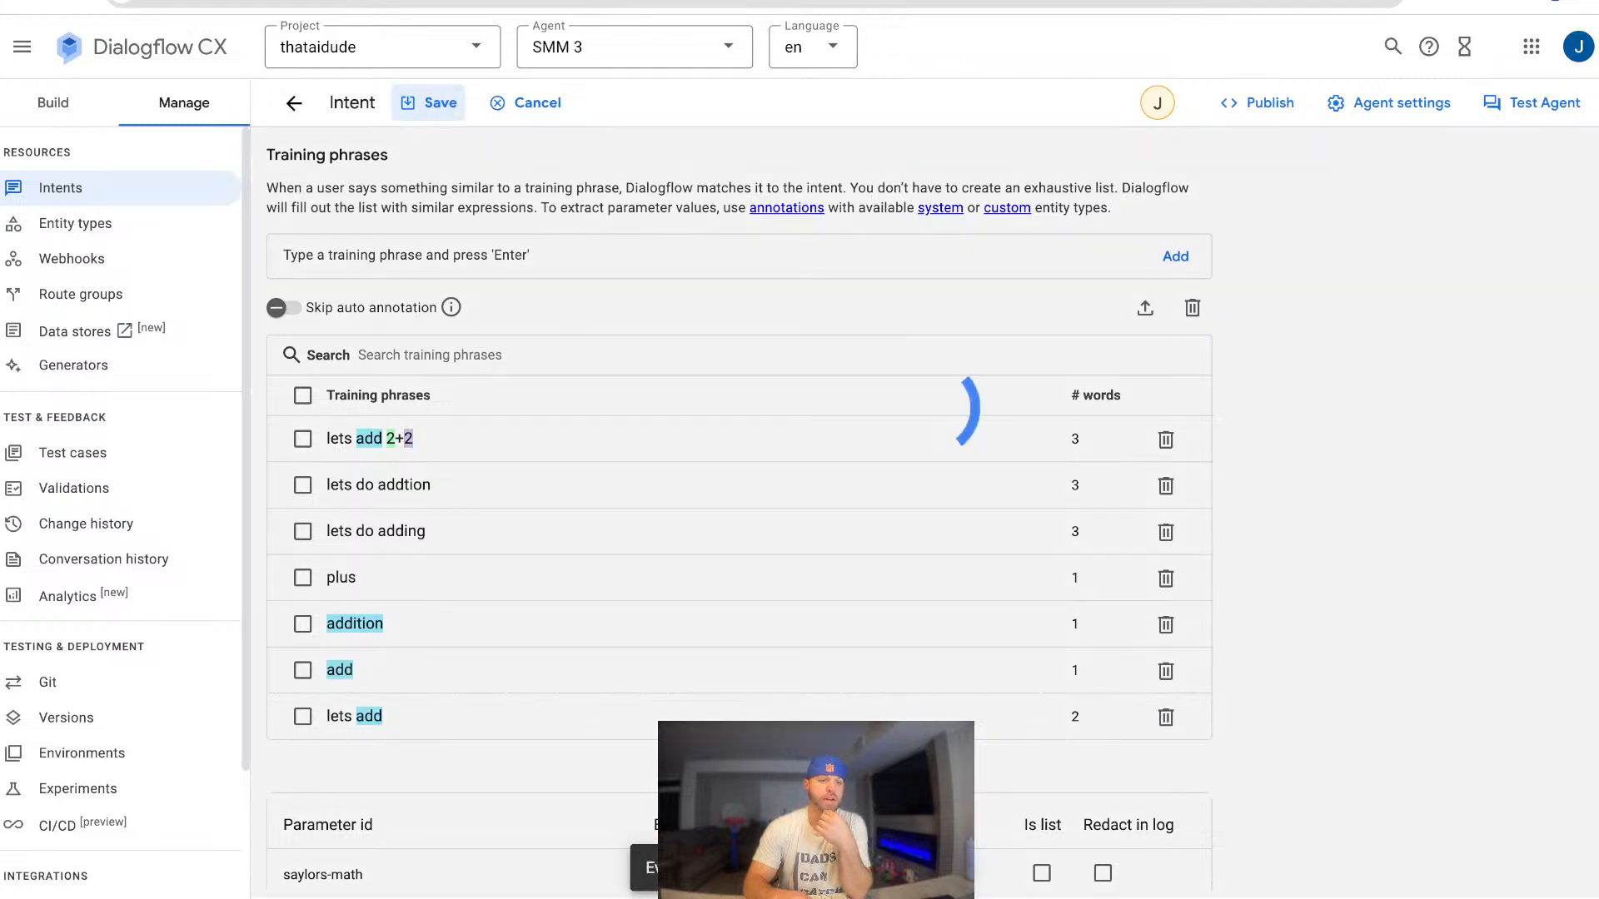
Start a new custom entity type and give it a display name of the learner's name followed by "-addition".
left_click(75, 223)
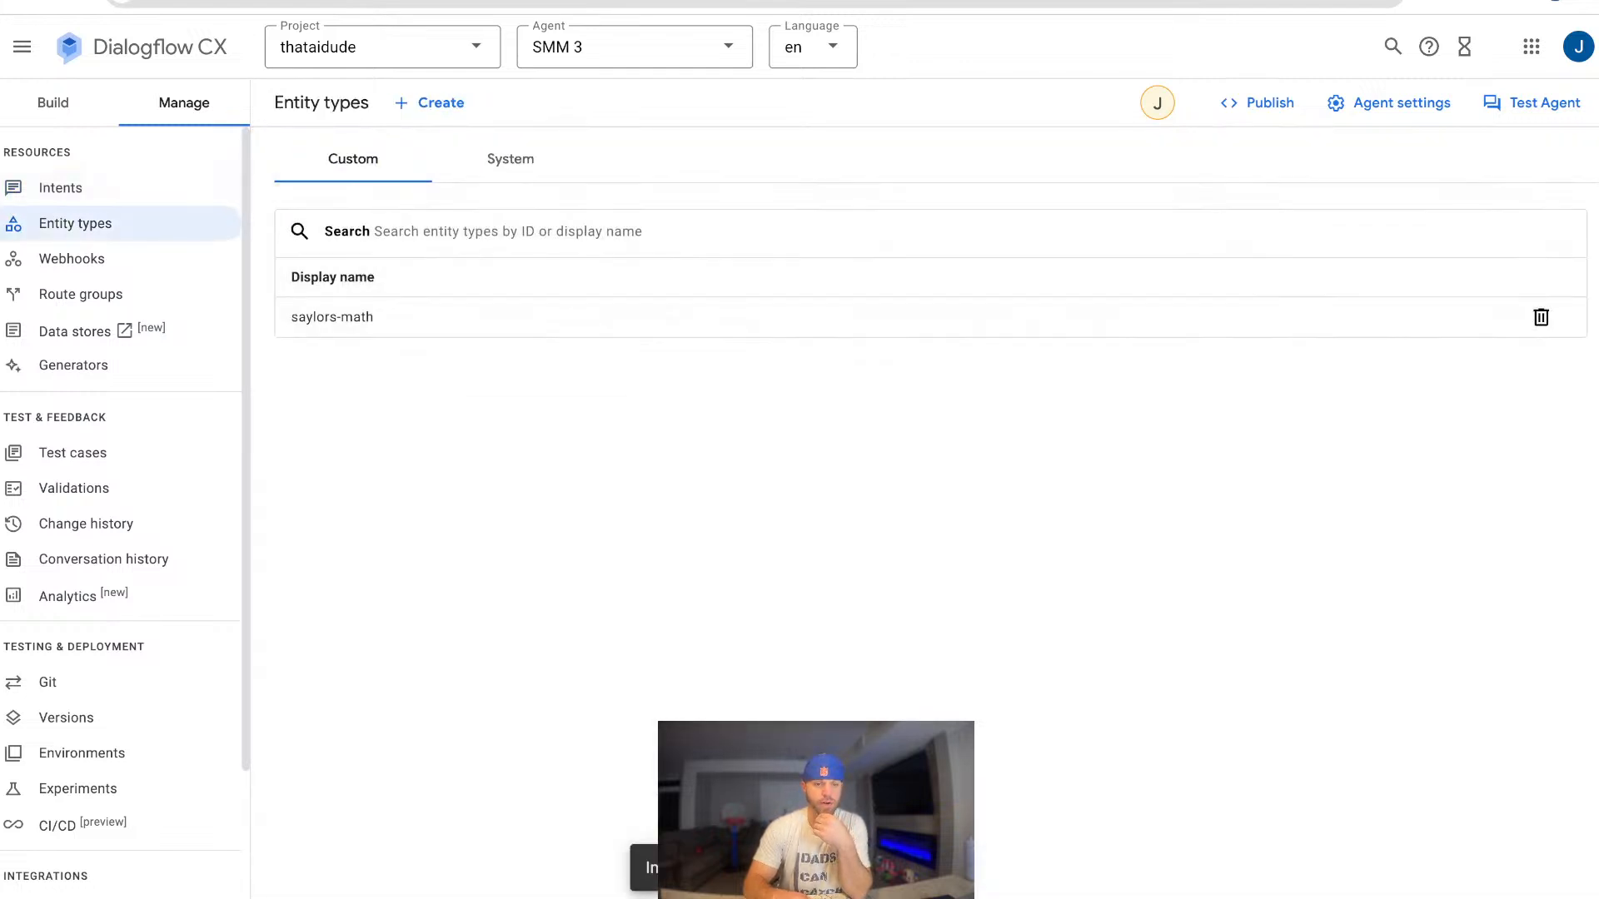
left_click(429, 102)
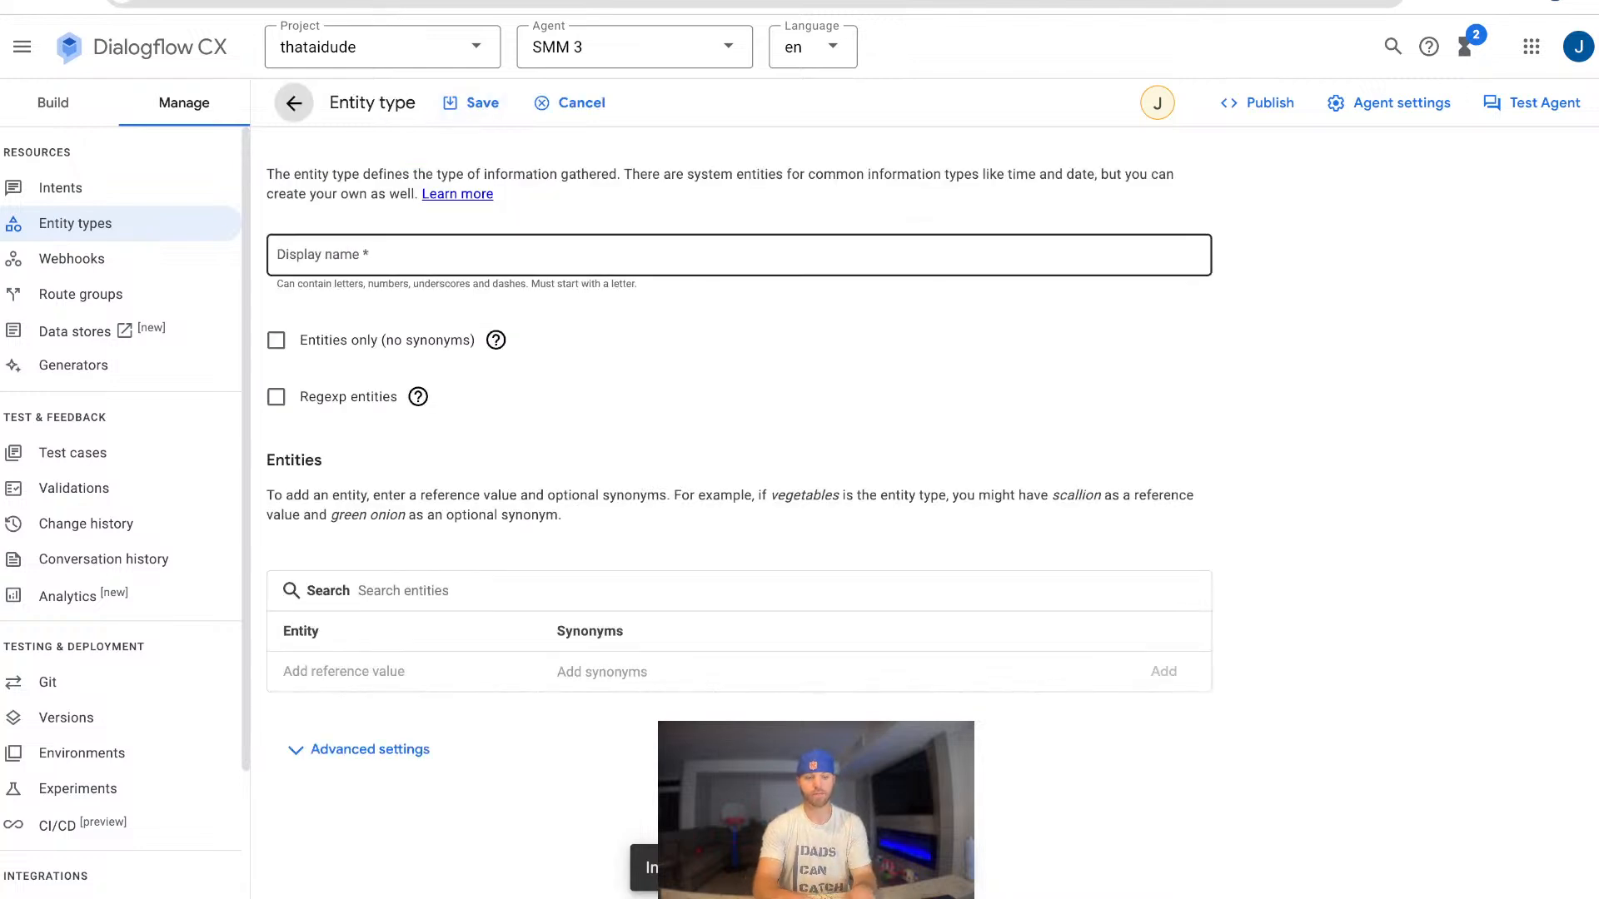
type("sa")
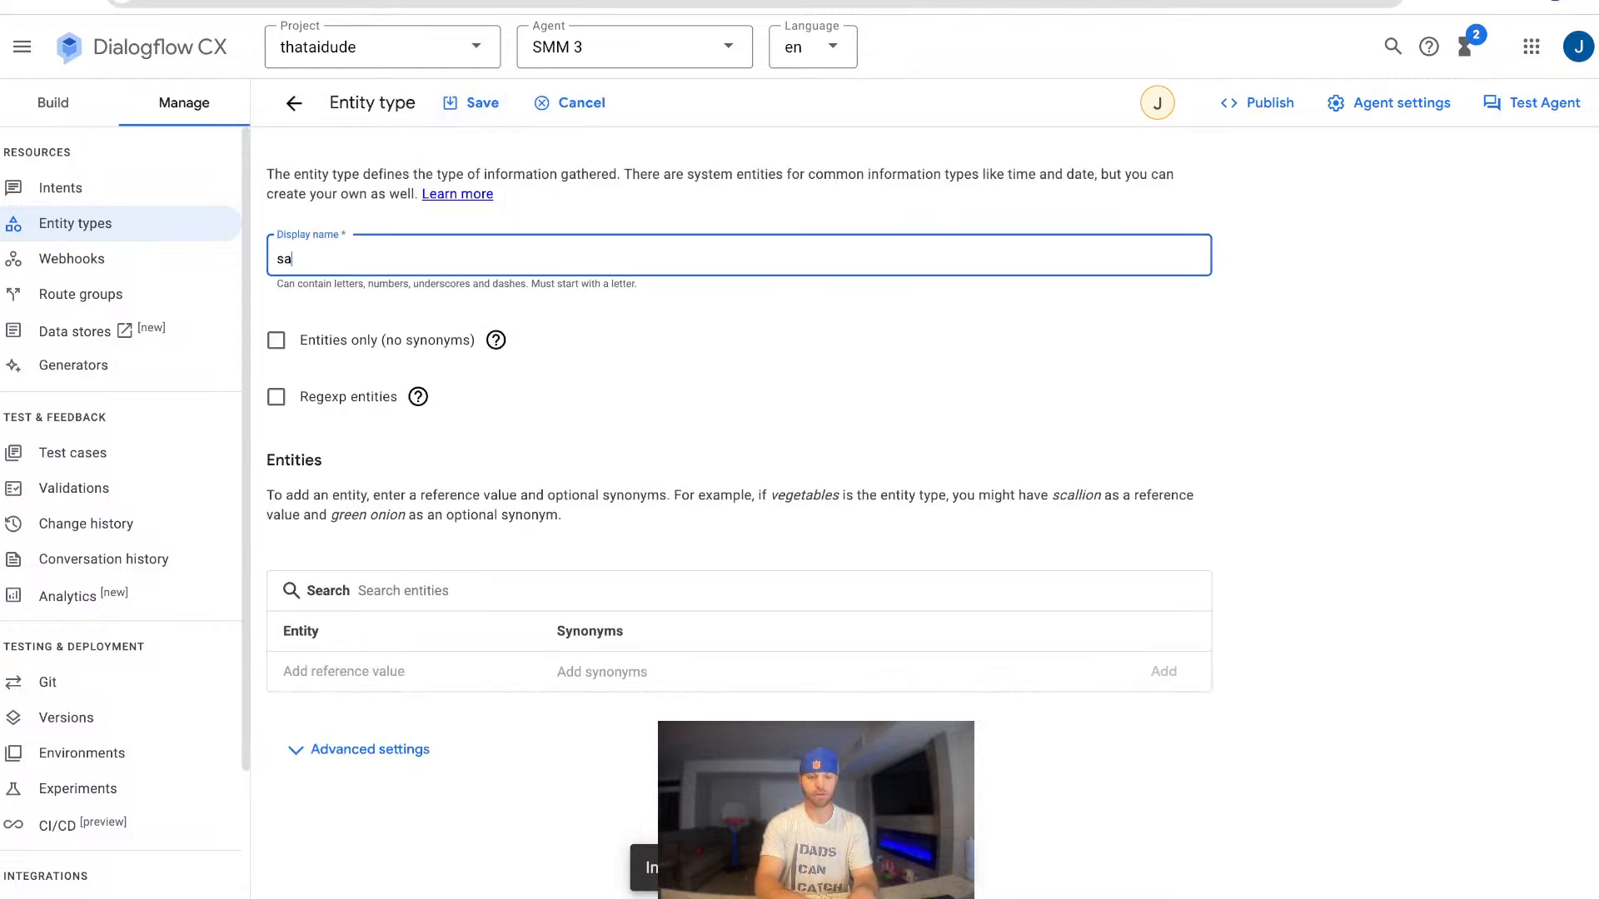
type("ylors age")
key("BackSpace")
key("BackSpace")
key("BackSpace")
key("BackSpace")
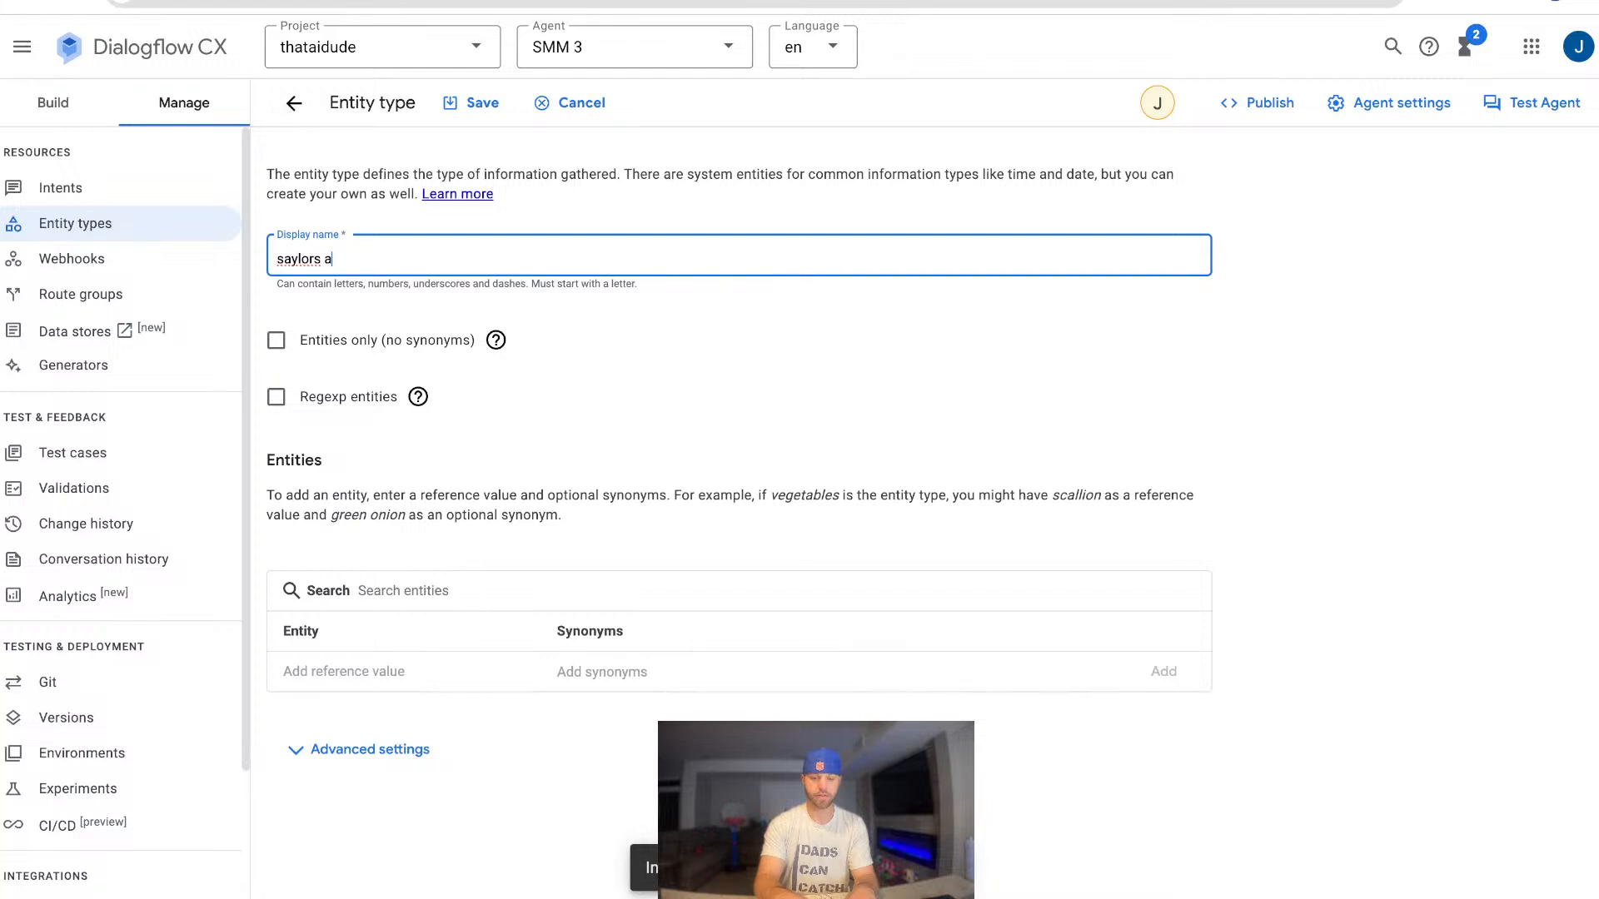
type("-add")
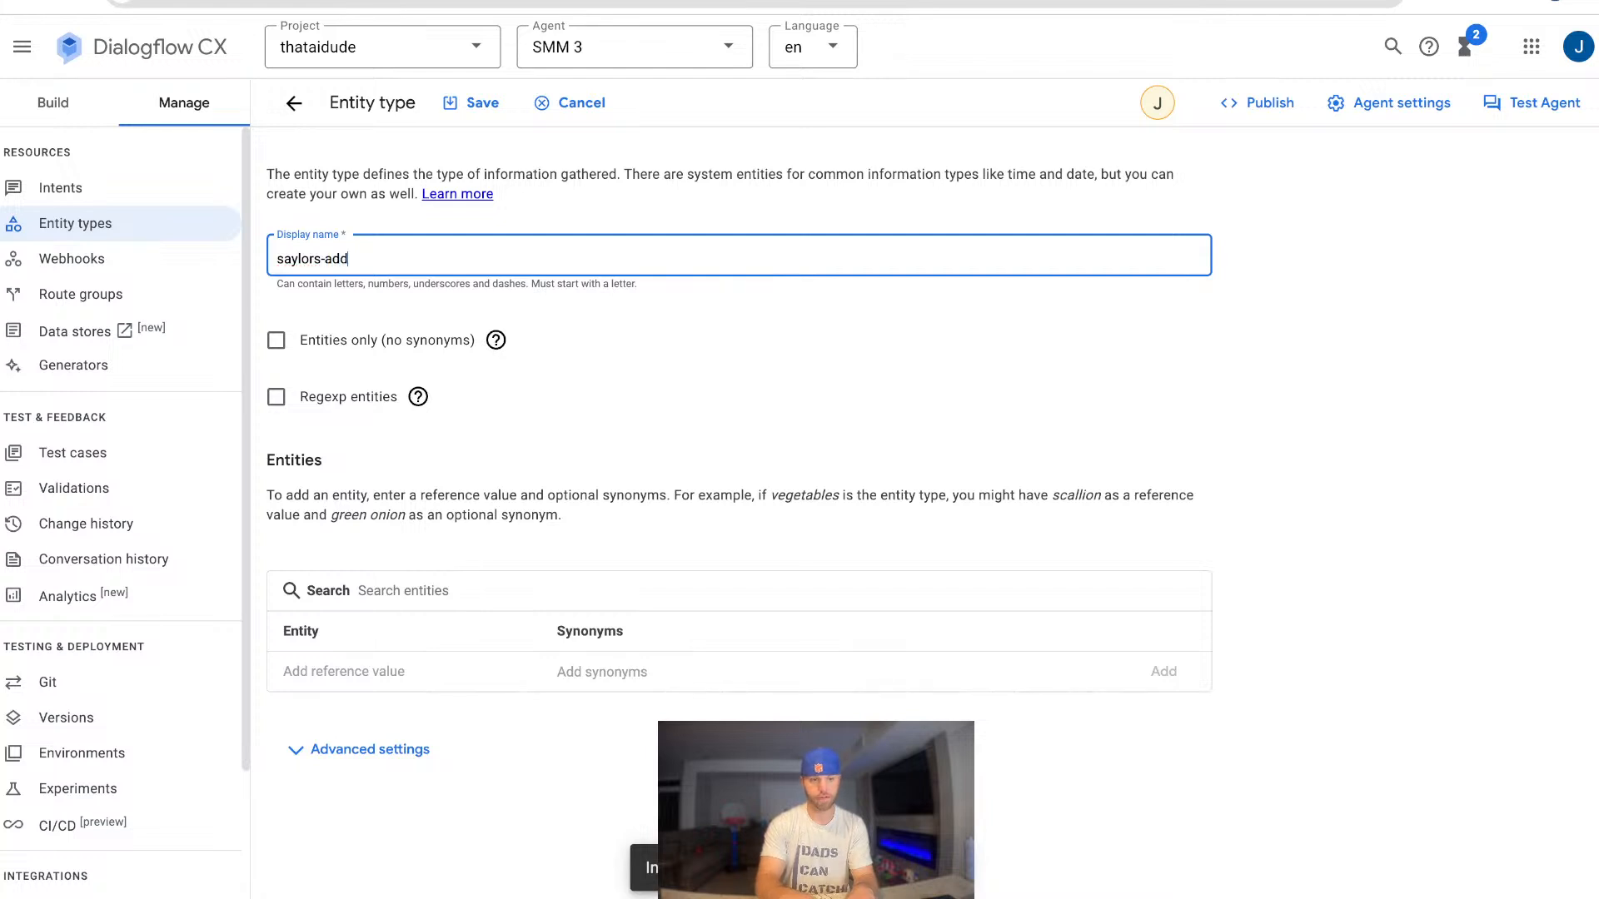
type("tion")
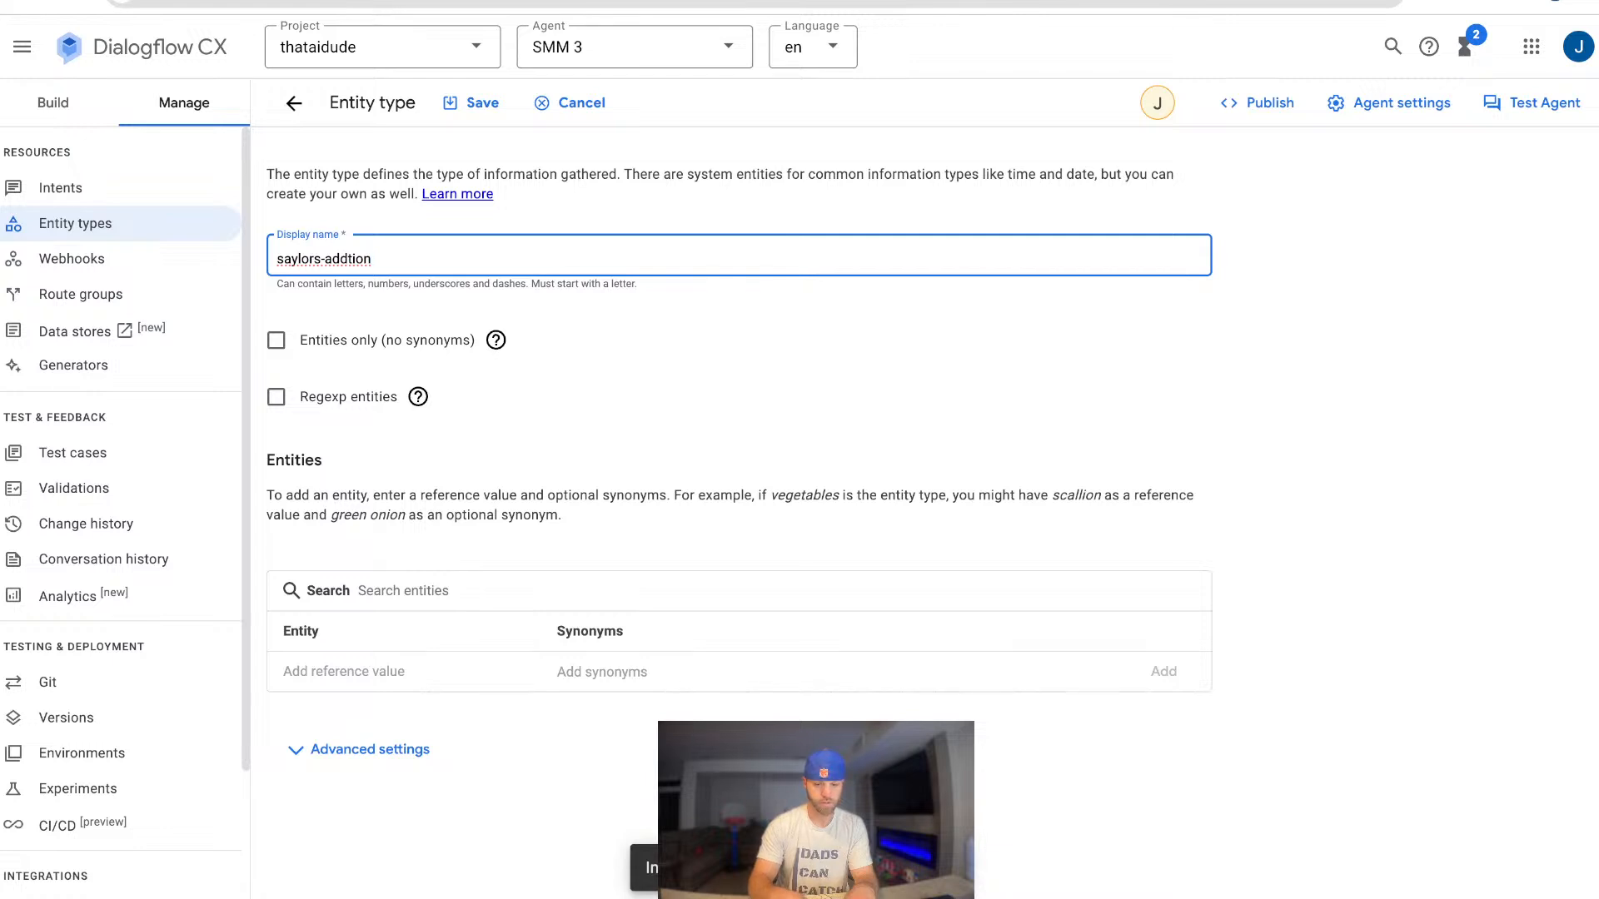
type("i")
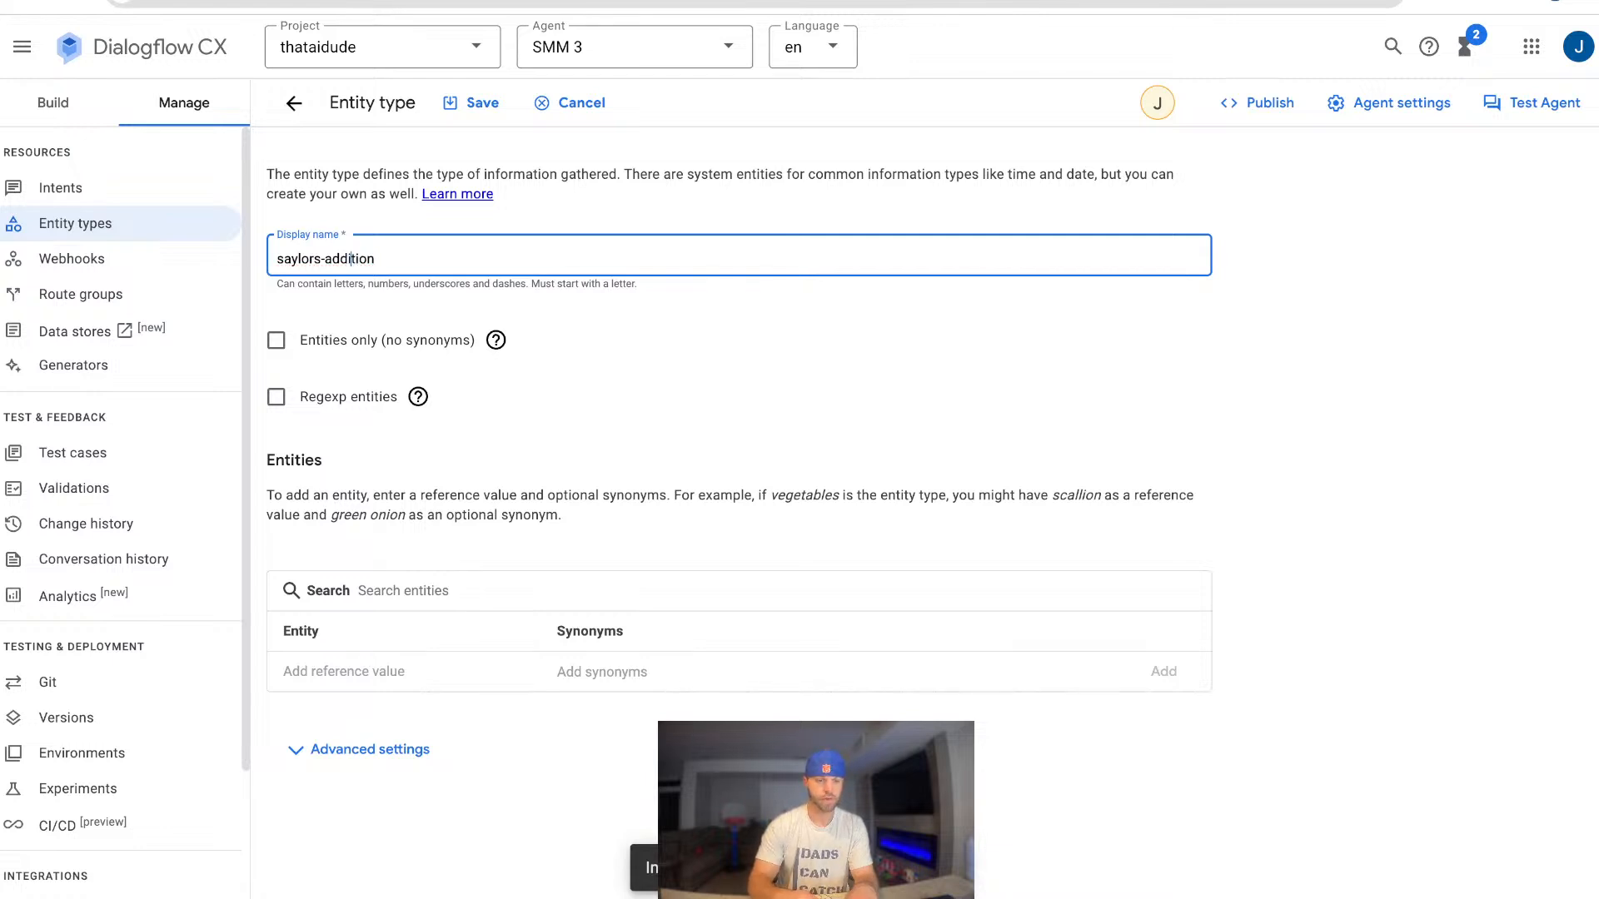
Enter the reference value "addition" for the entity with the synonyms "add" and "adding".
left_click(343, 671)
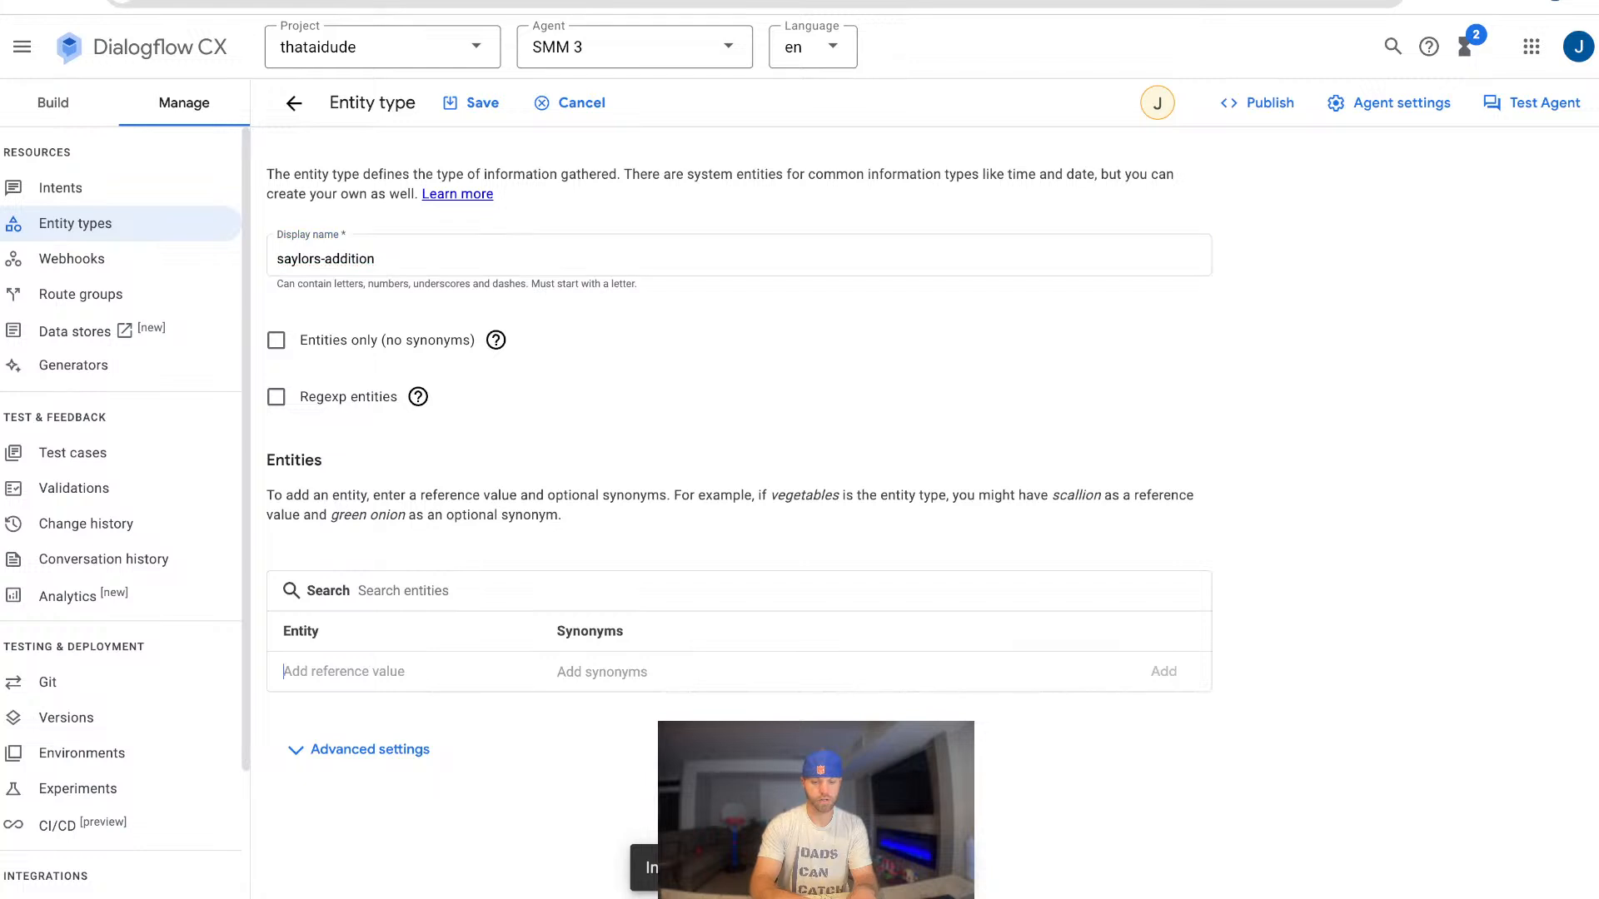
type("addition")
key("Tab")
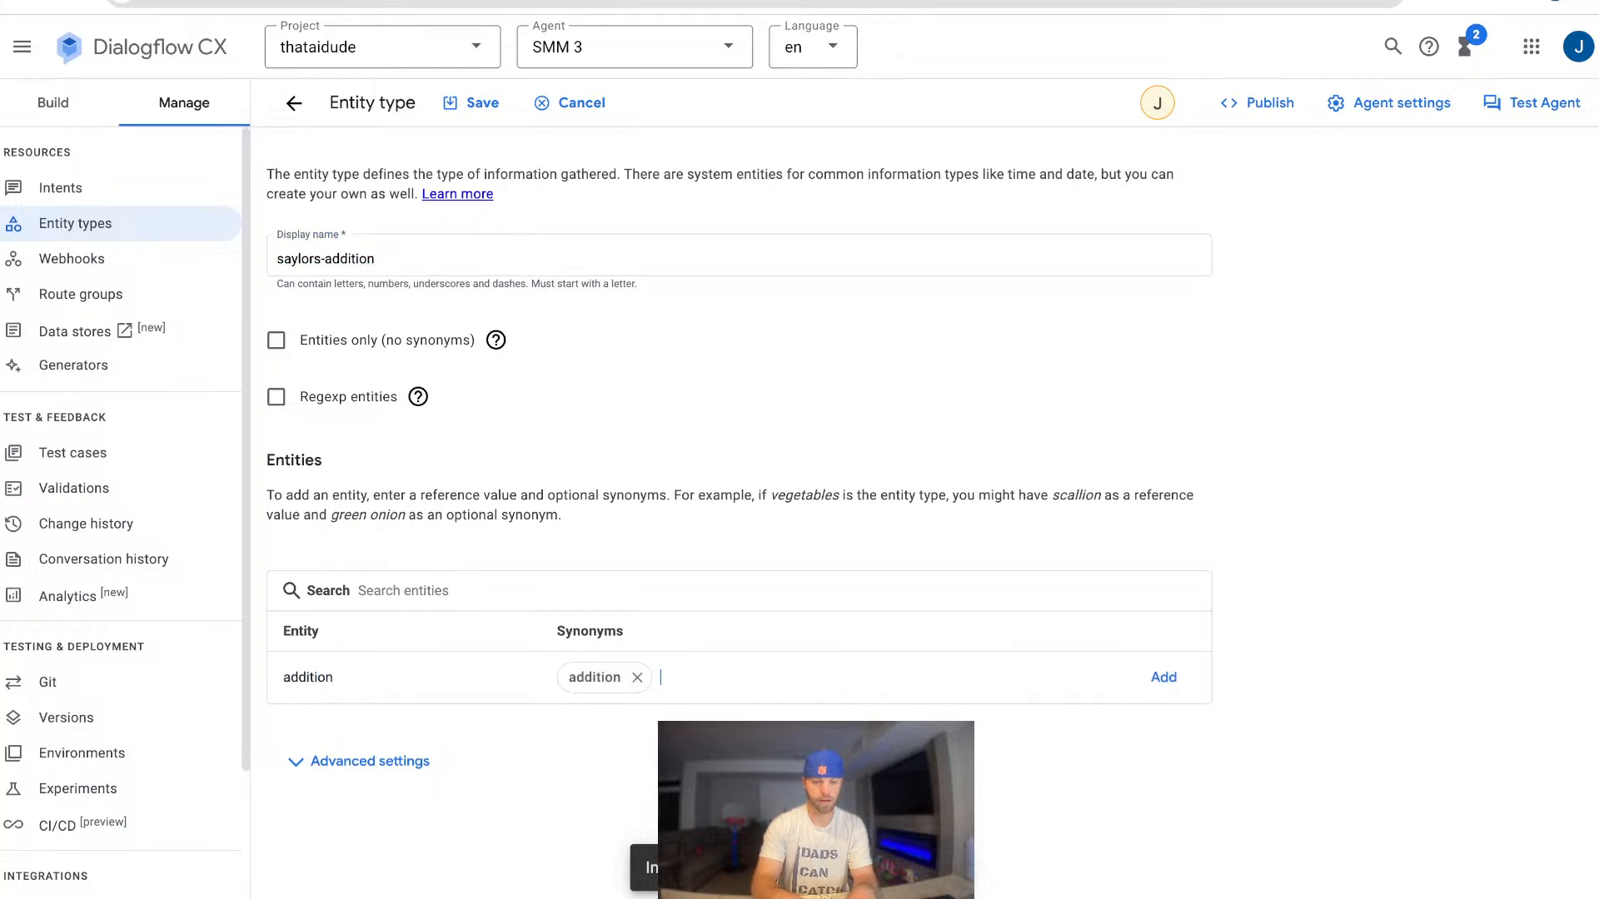
type("add")
key("Return")
type("adding")
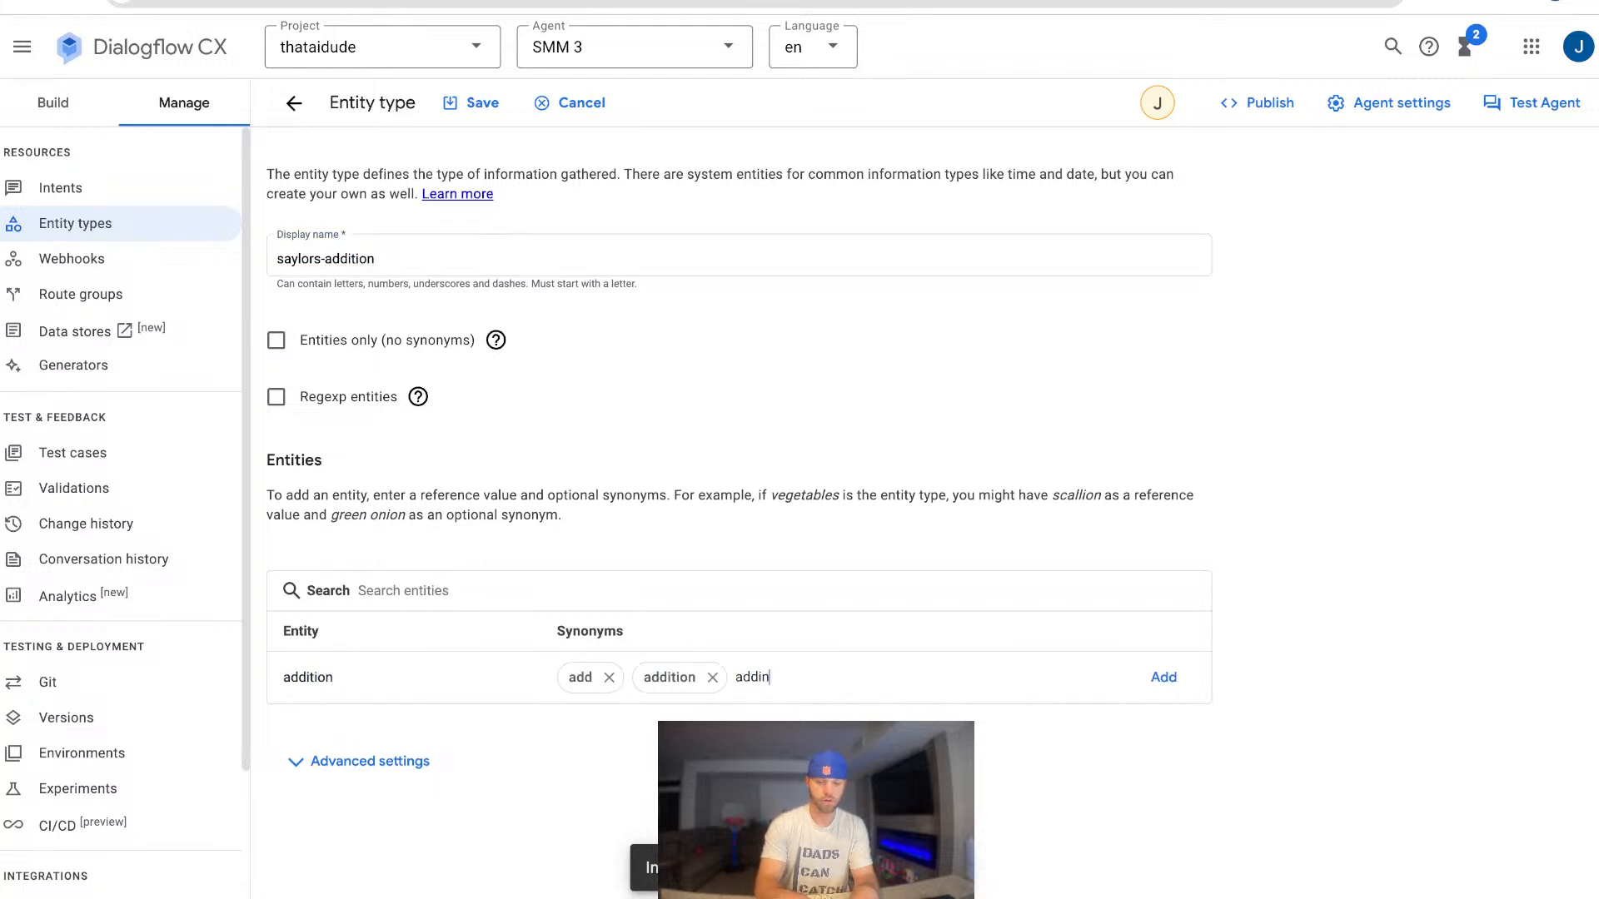
key("Return")
Include the synonym "2+2", add the "addition" entity to the list and save the entity type.
type("2=2")
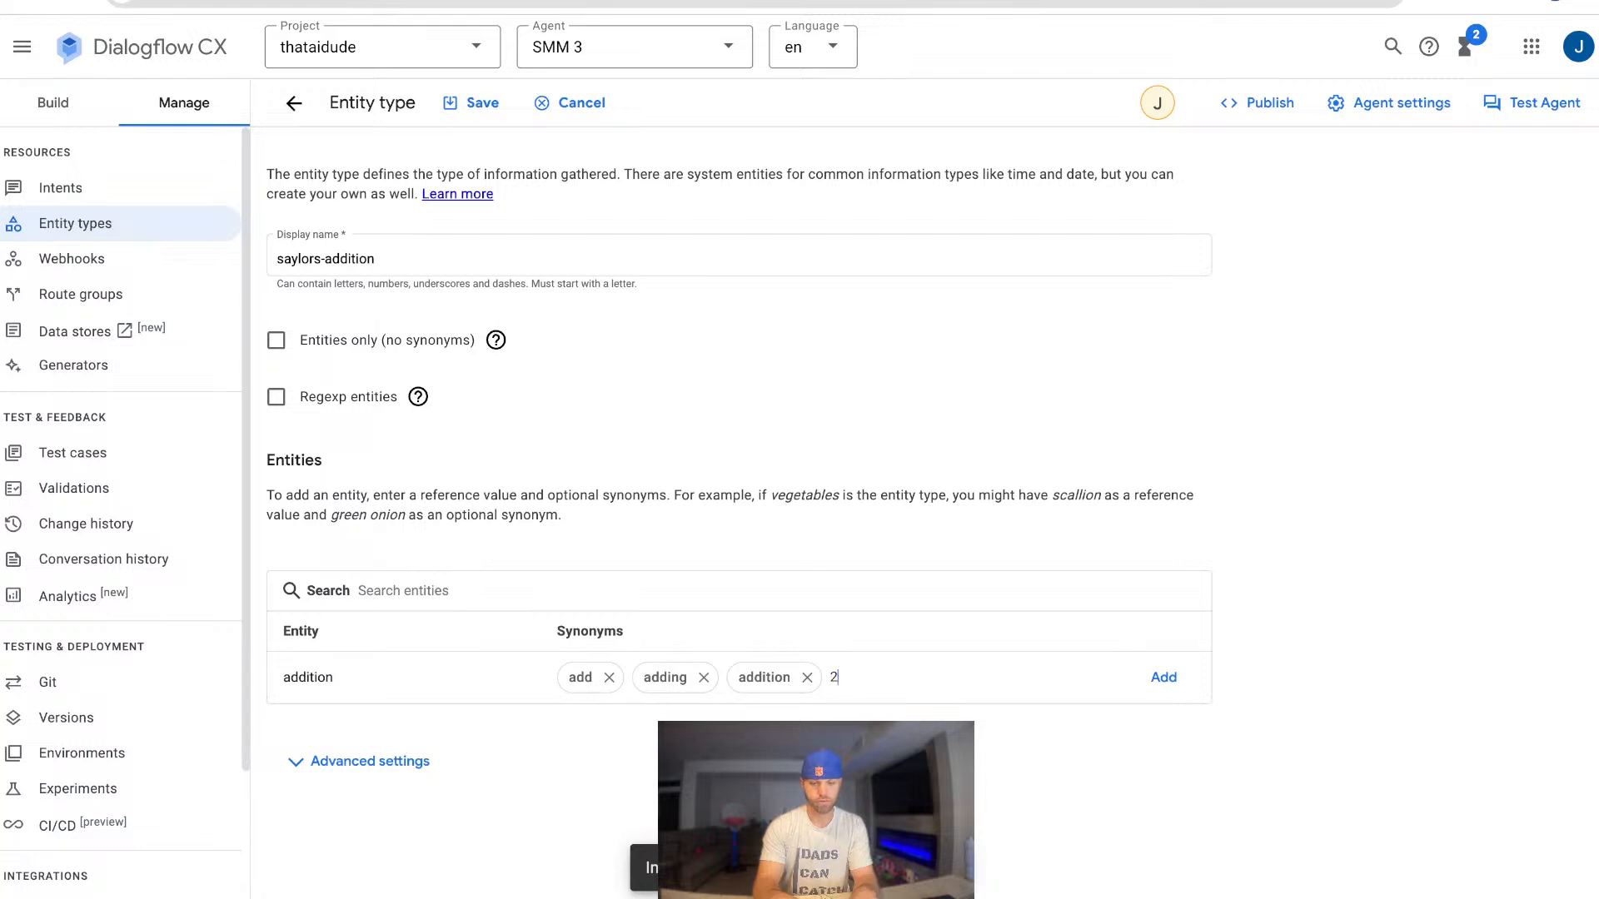
key("BackSpace")
key("BackSpace")
type("+2")
key("Return")
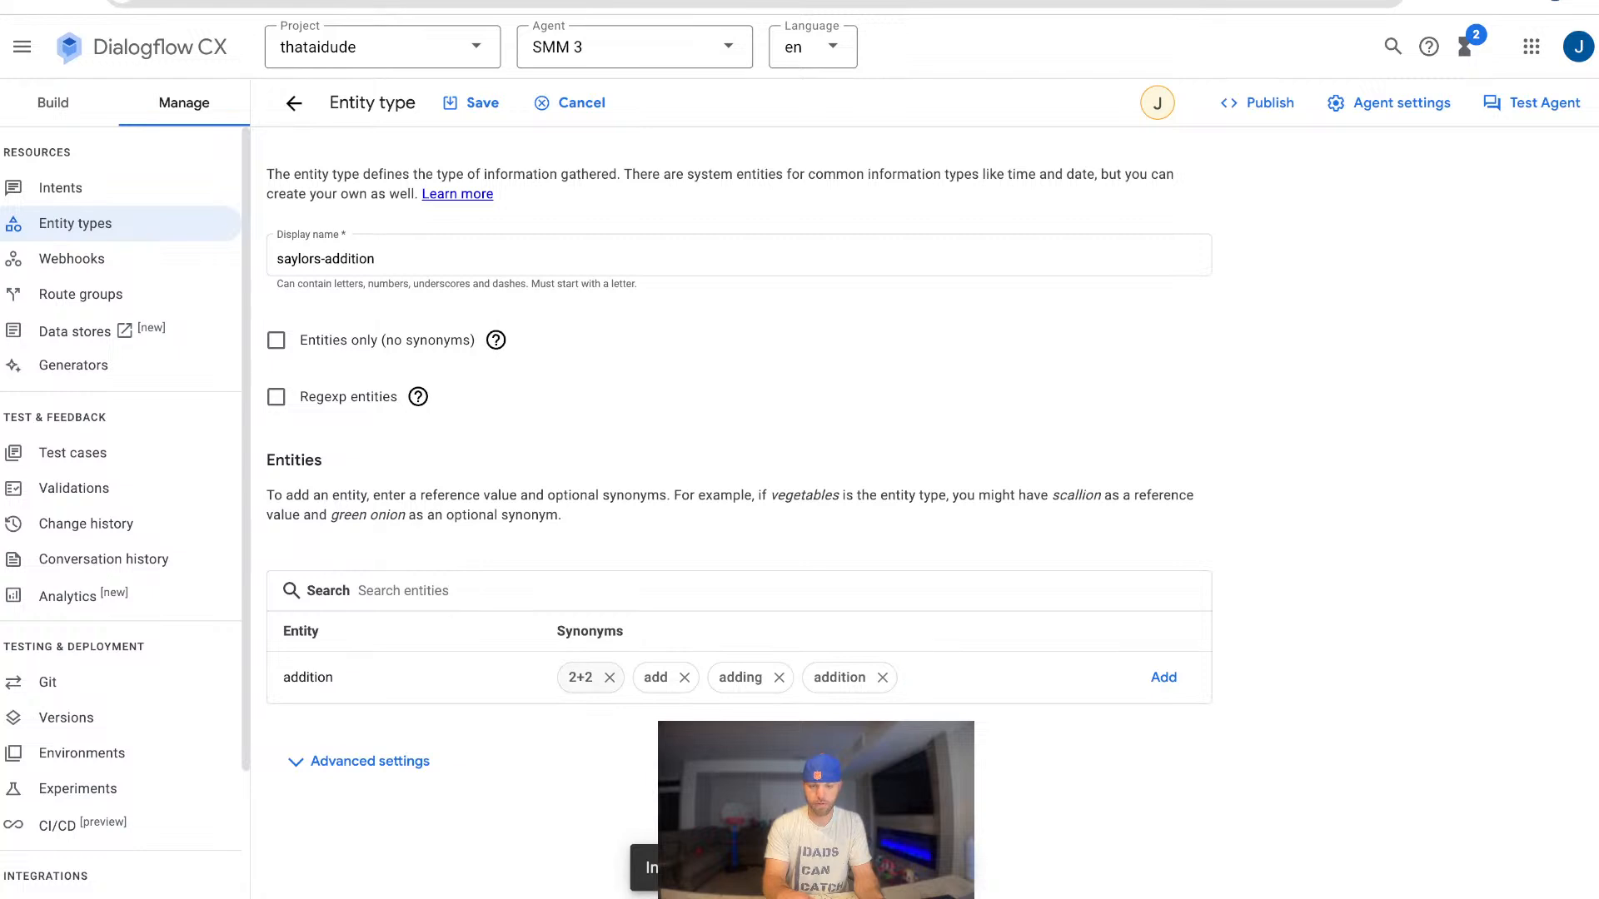
left_click(1164, 678)
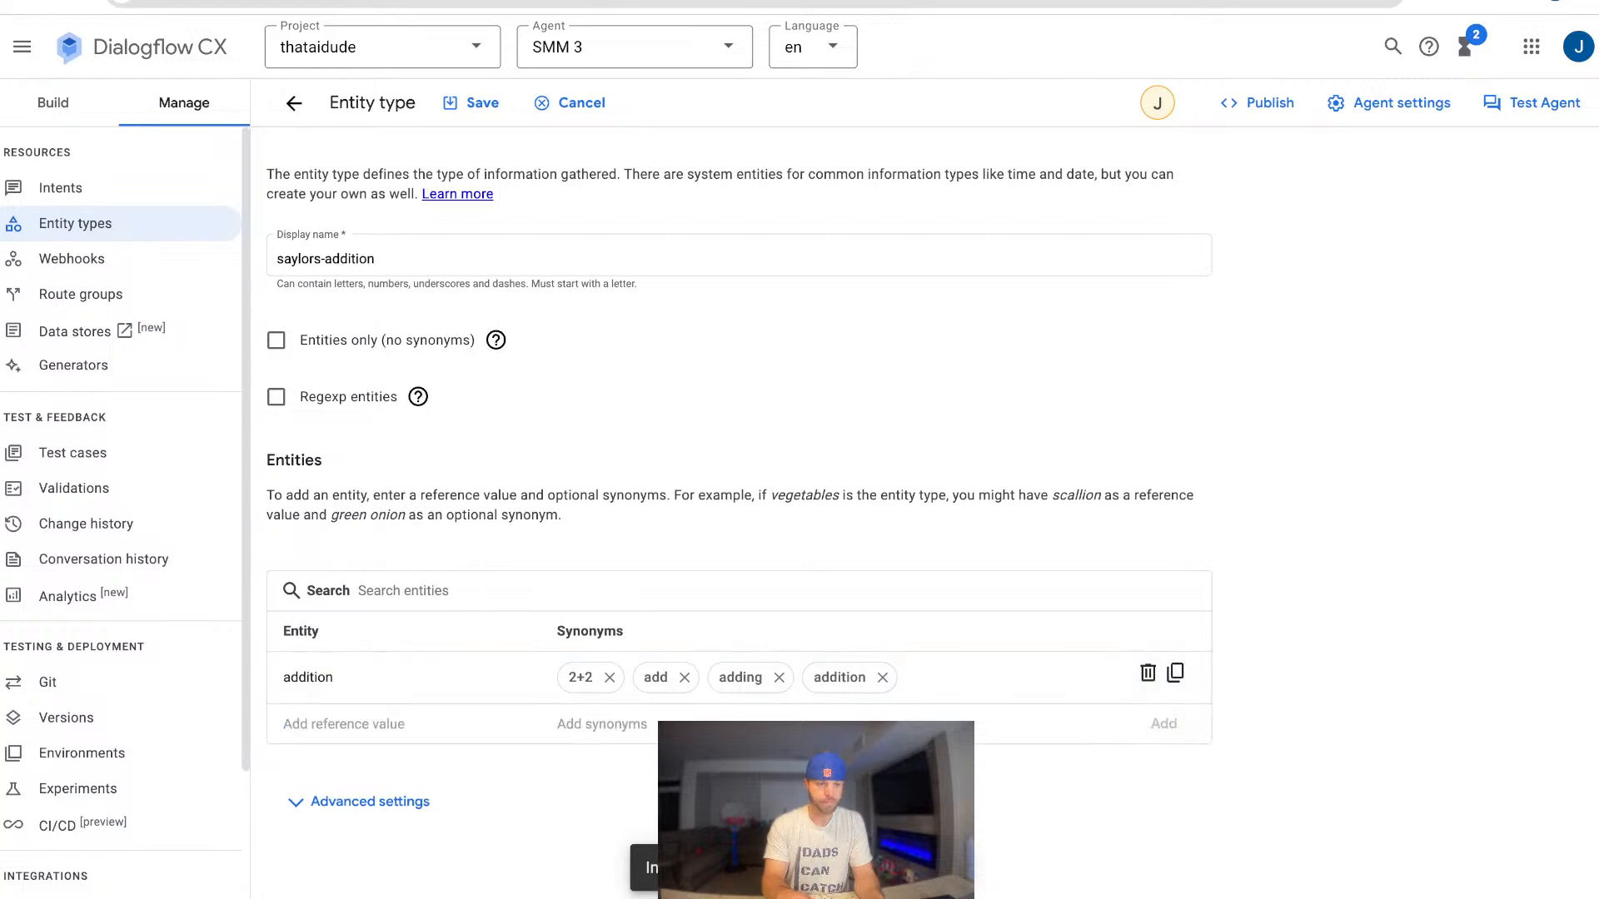
left_click(471, 102)
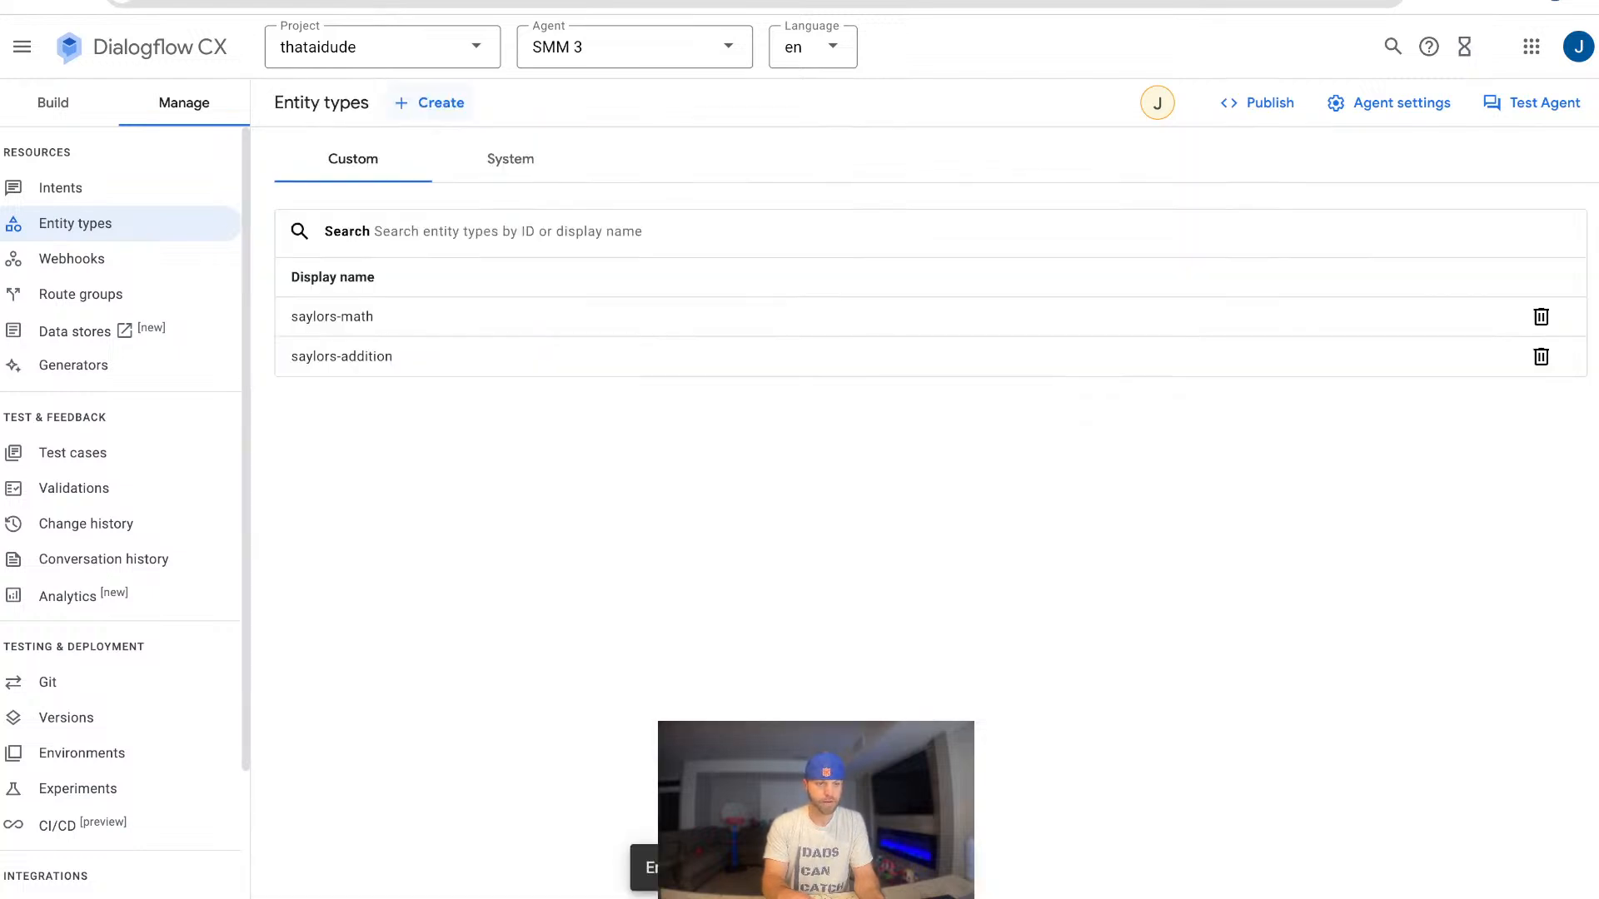
In the addition intent, annotate "add" in "lets add" and the phrases "add" and "addition" with the custom addition entity type.
left_click(60, 188)
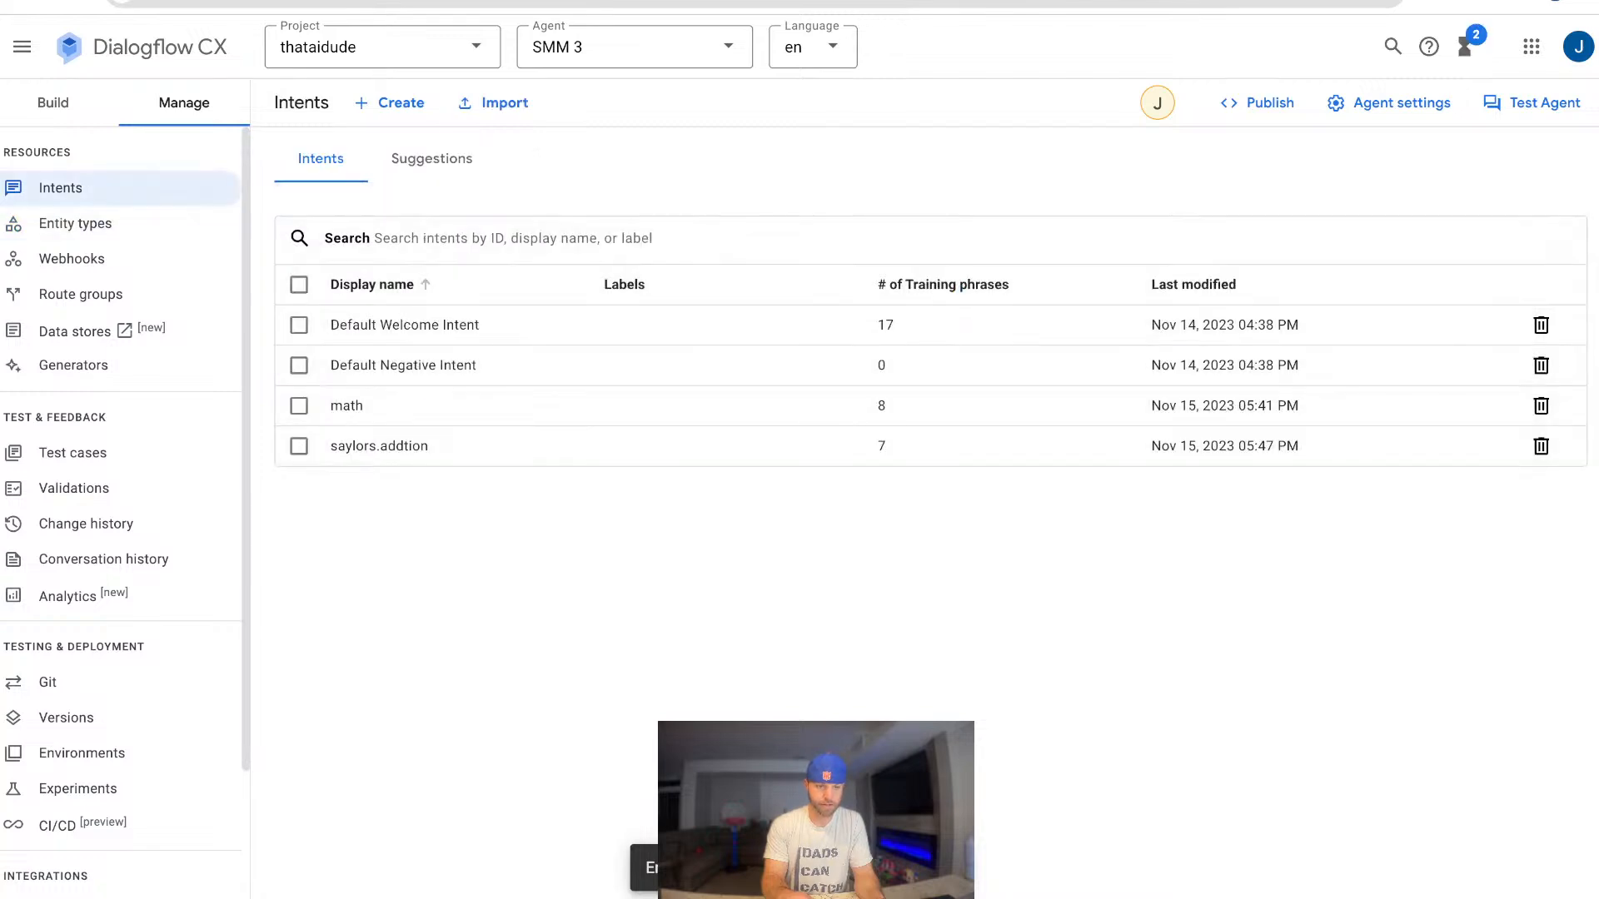
left_click(378, 445)
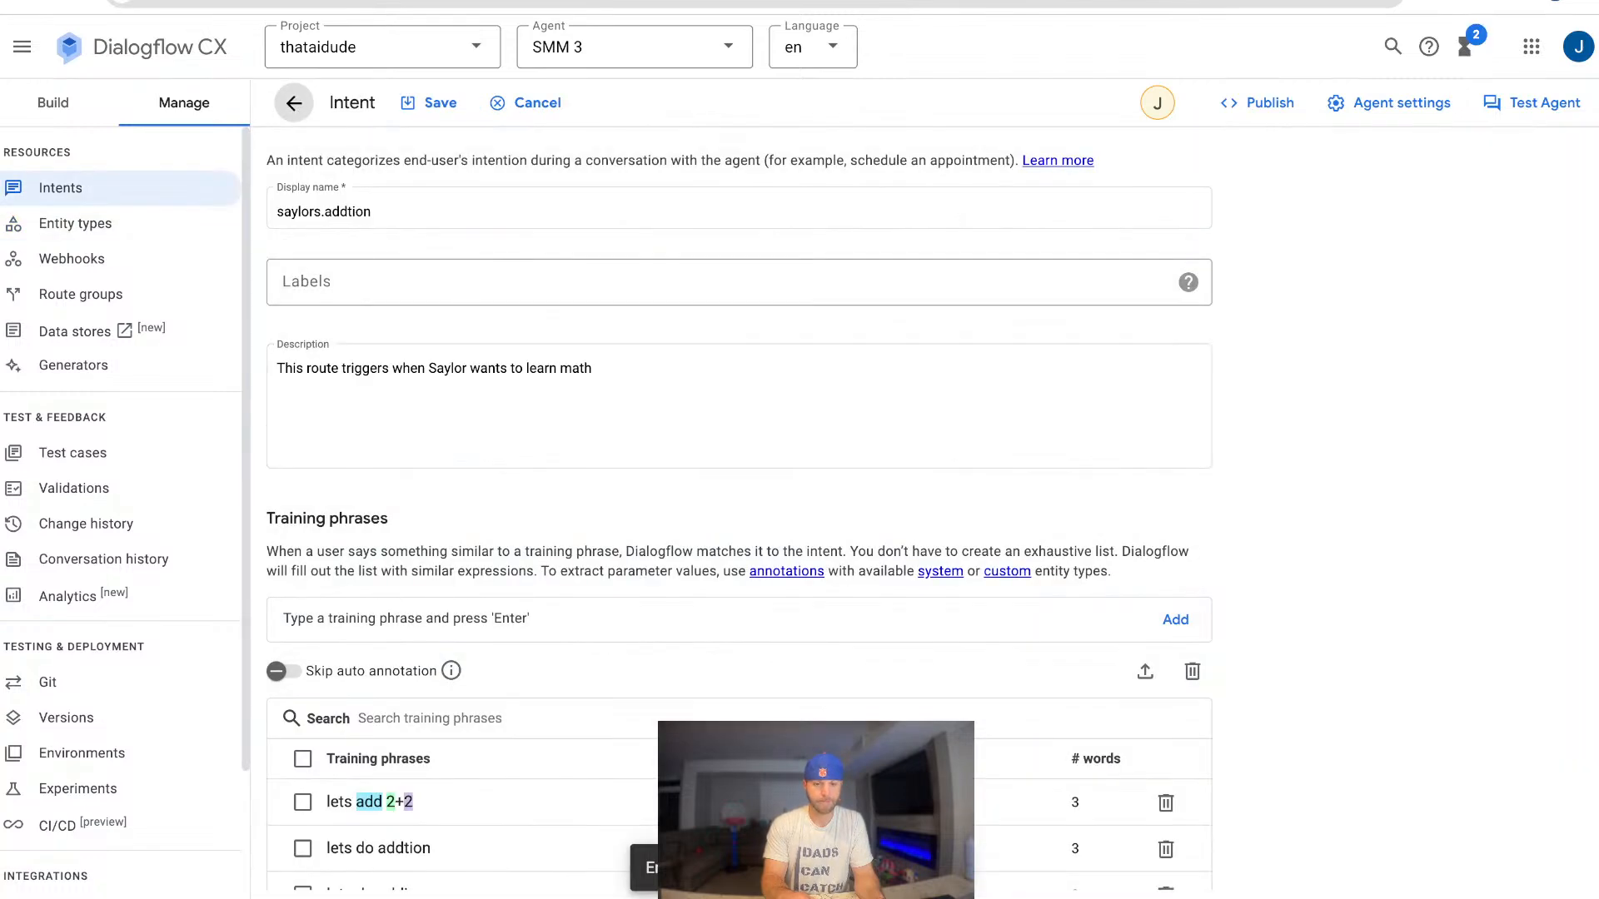
scroll(739, 416, "down", 6)
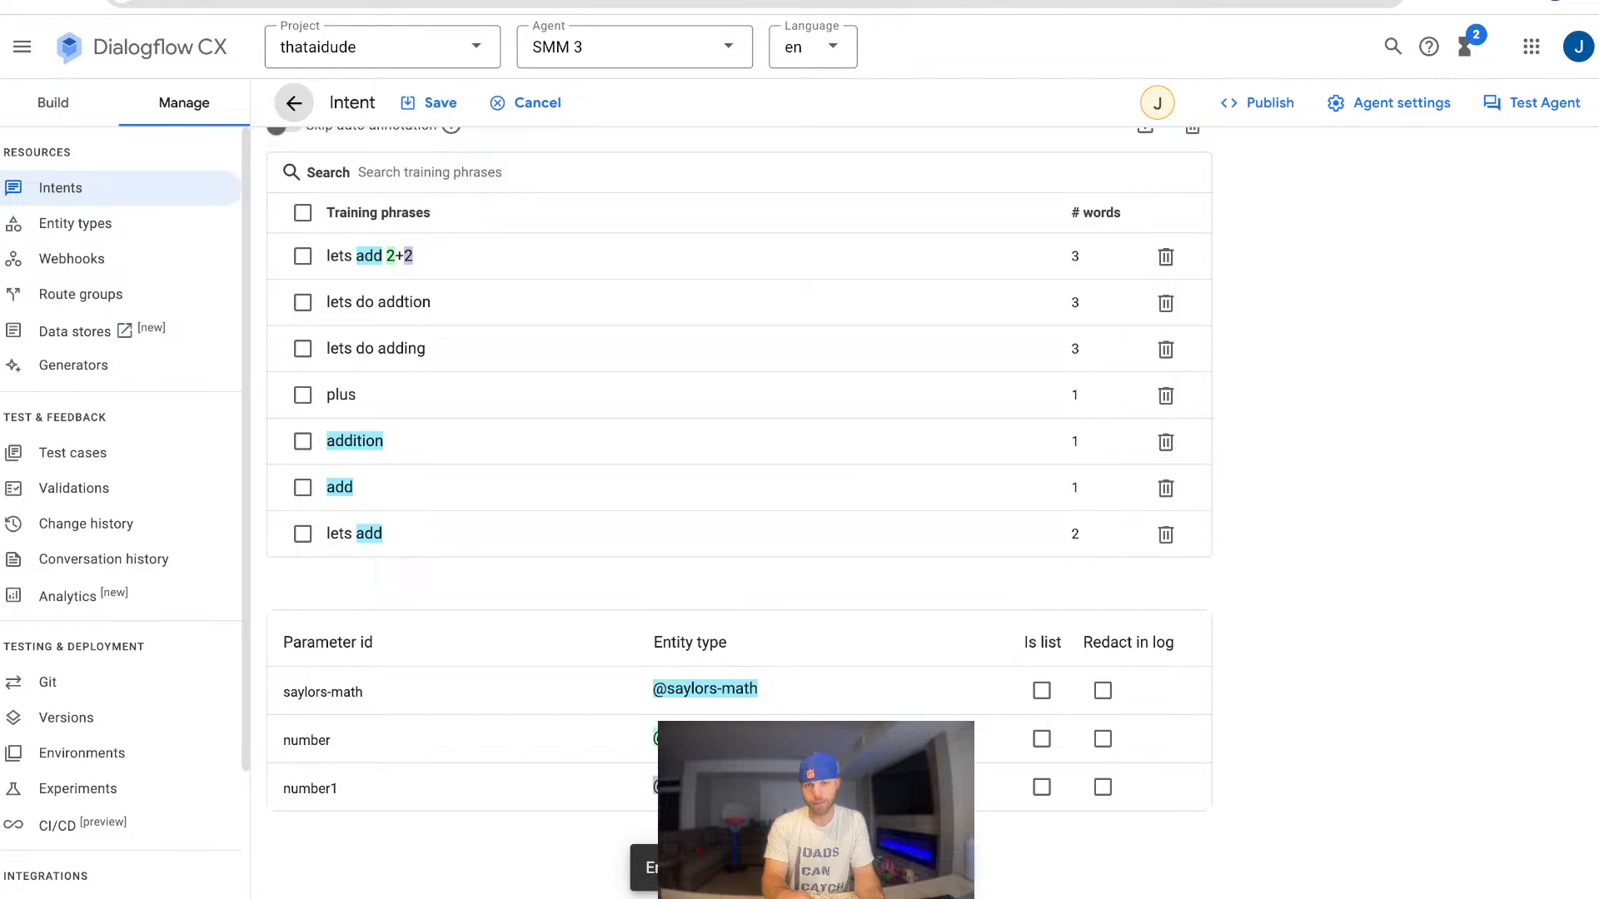
mouse_move(370, 534)
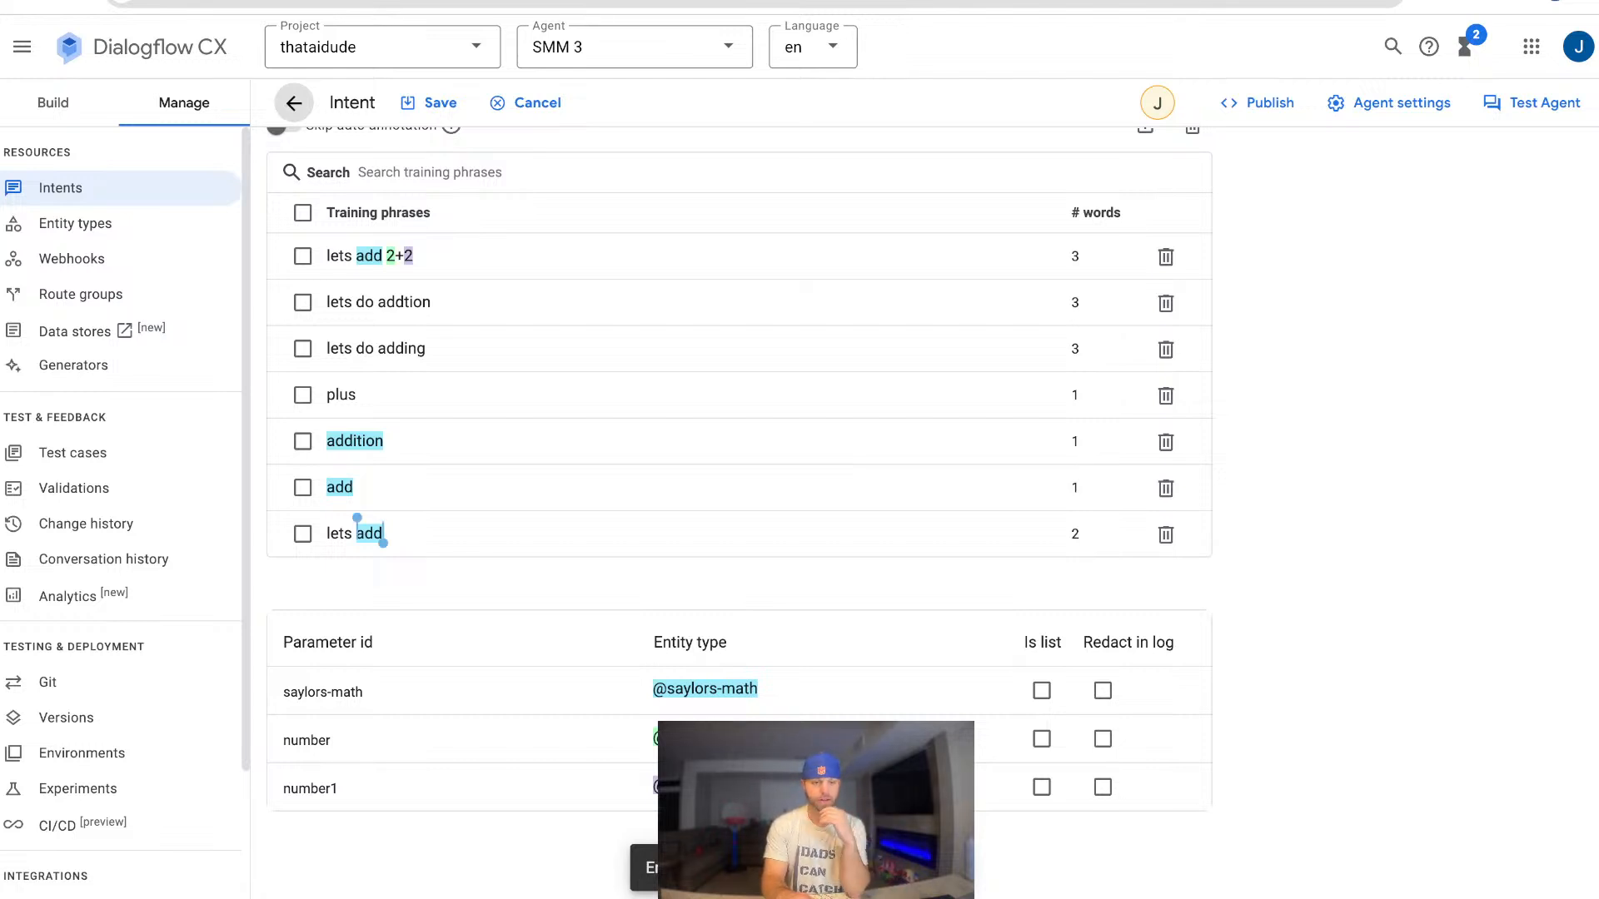
left_click(370, 533)
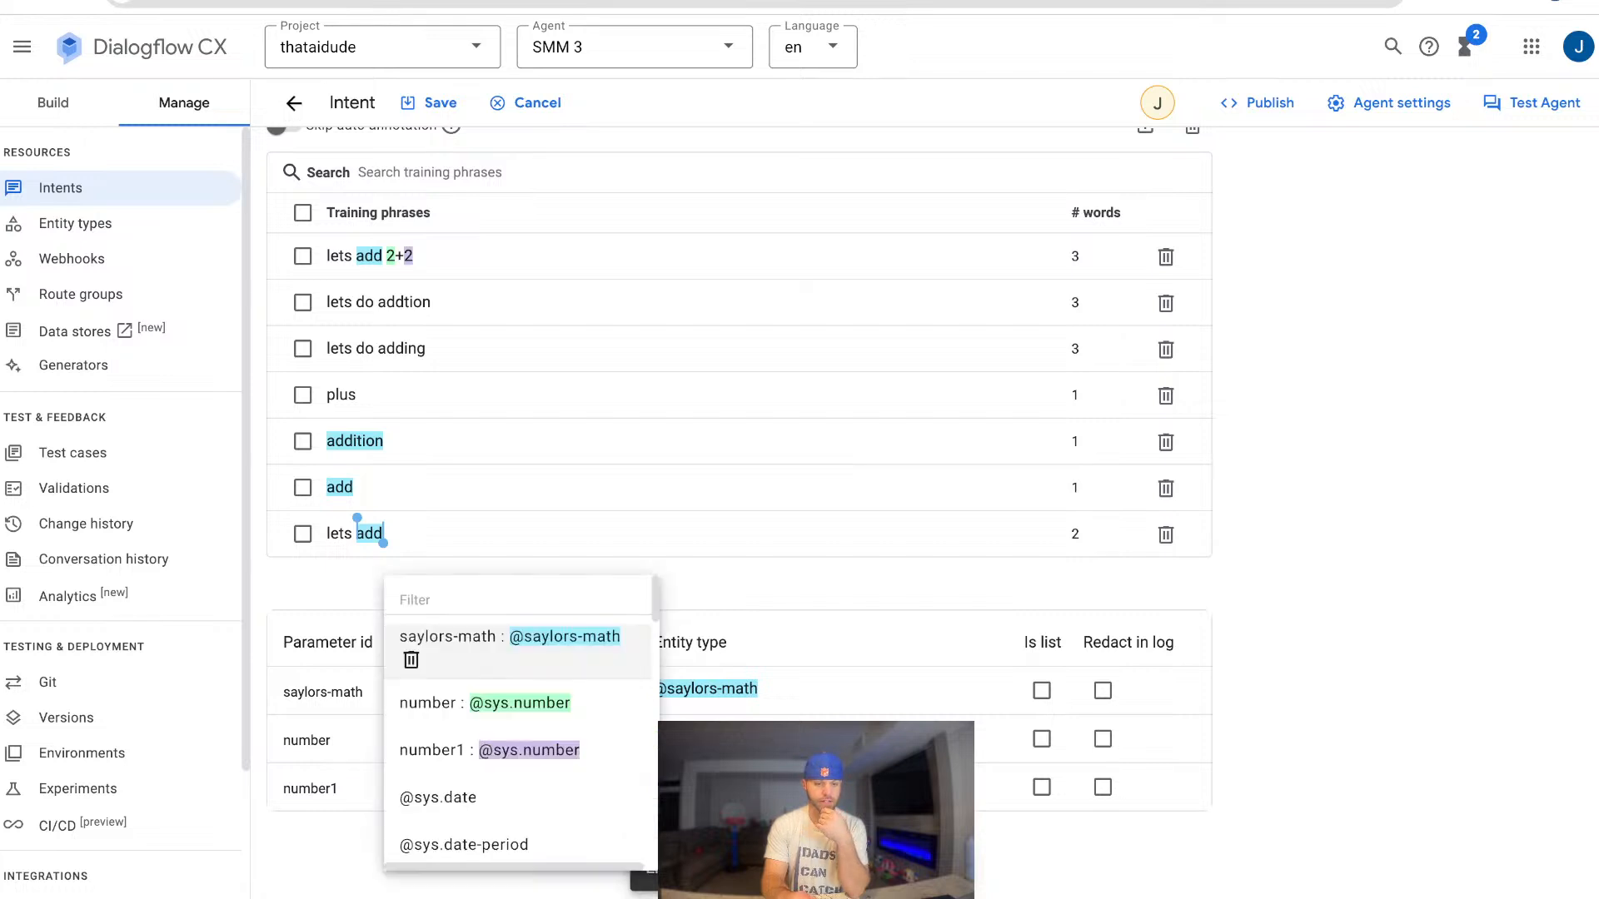
scroll(518, 750, "down", 20)
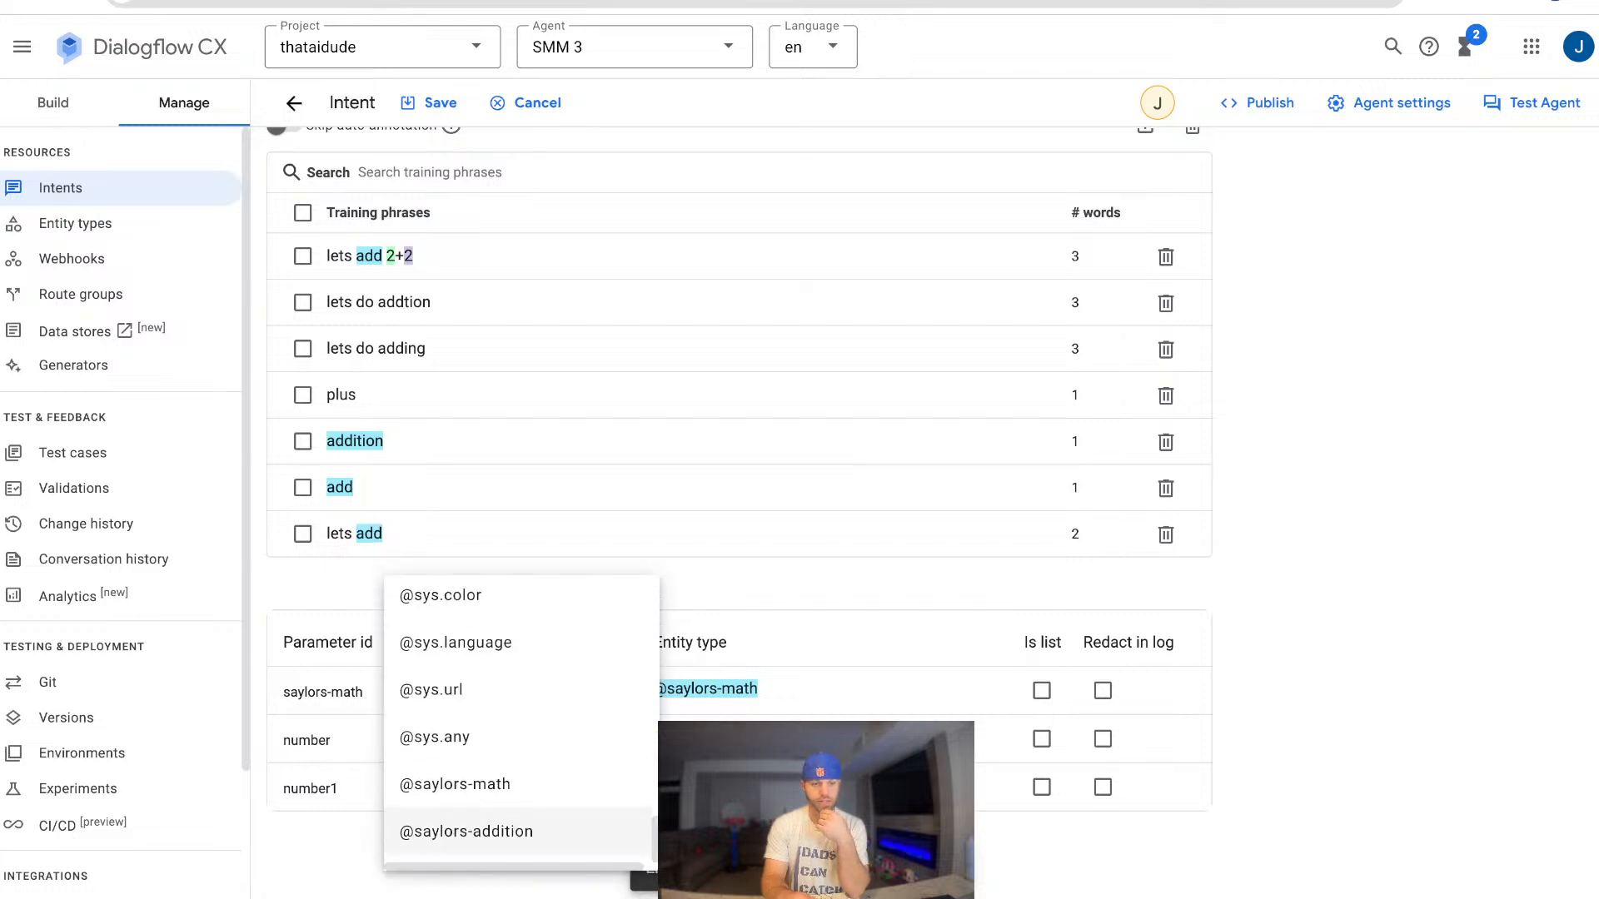
left_click(466, 831)
mouse_move(341, 487)
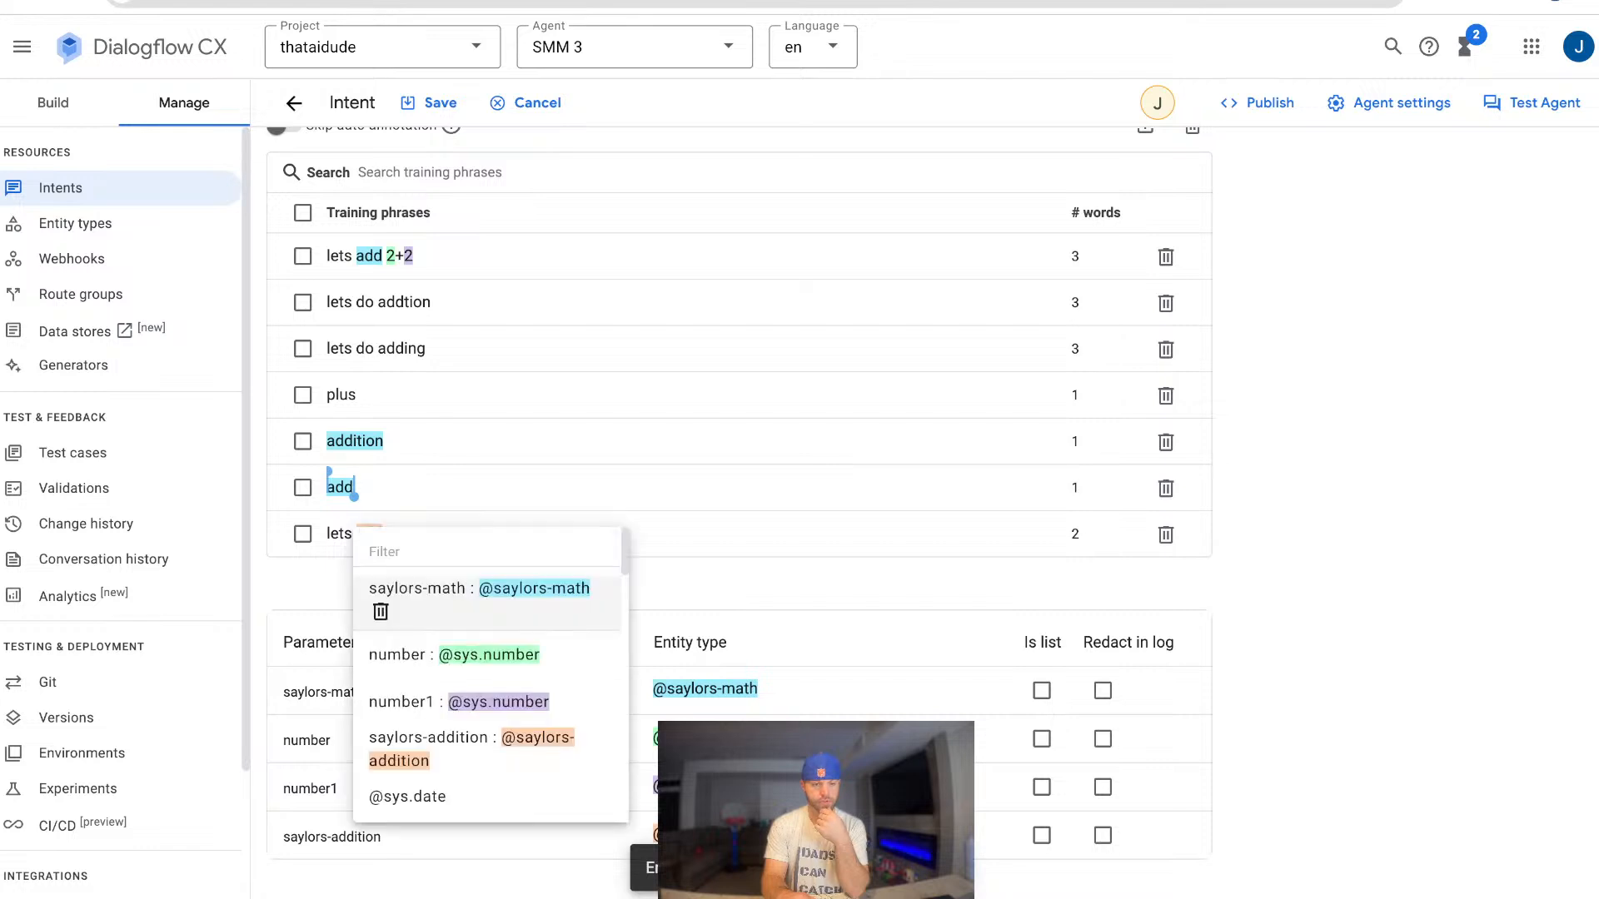
left_click(433, 748)
left_click_drag(328, 441, 384, 441)
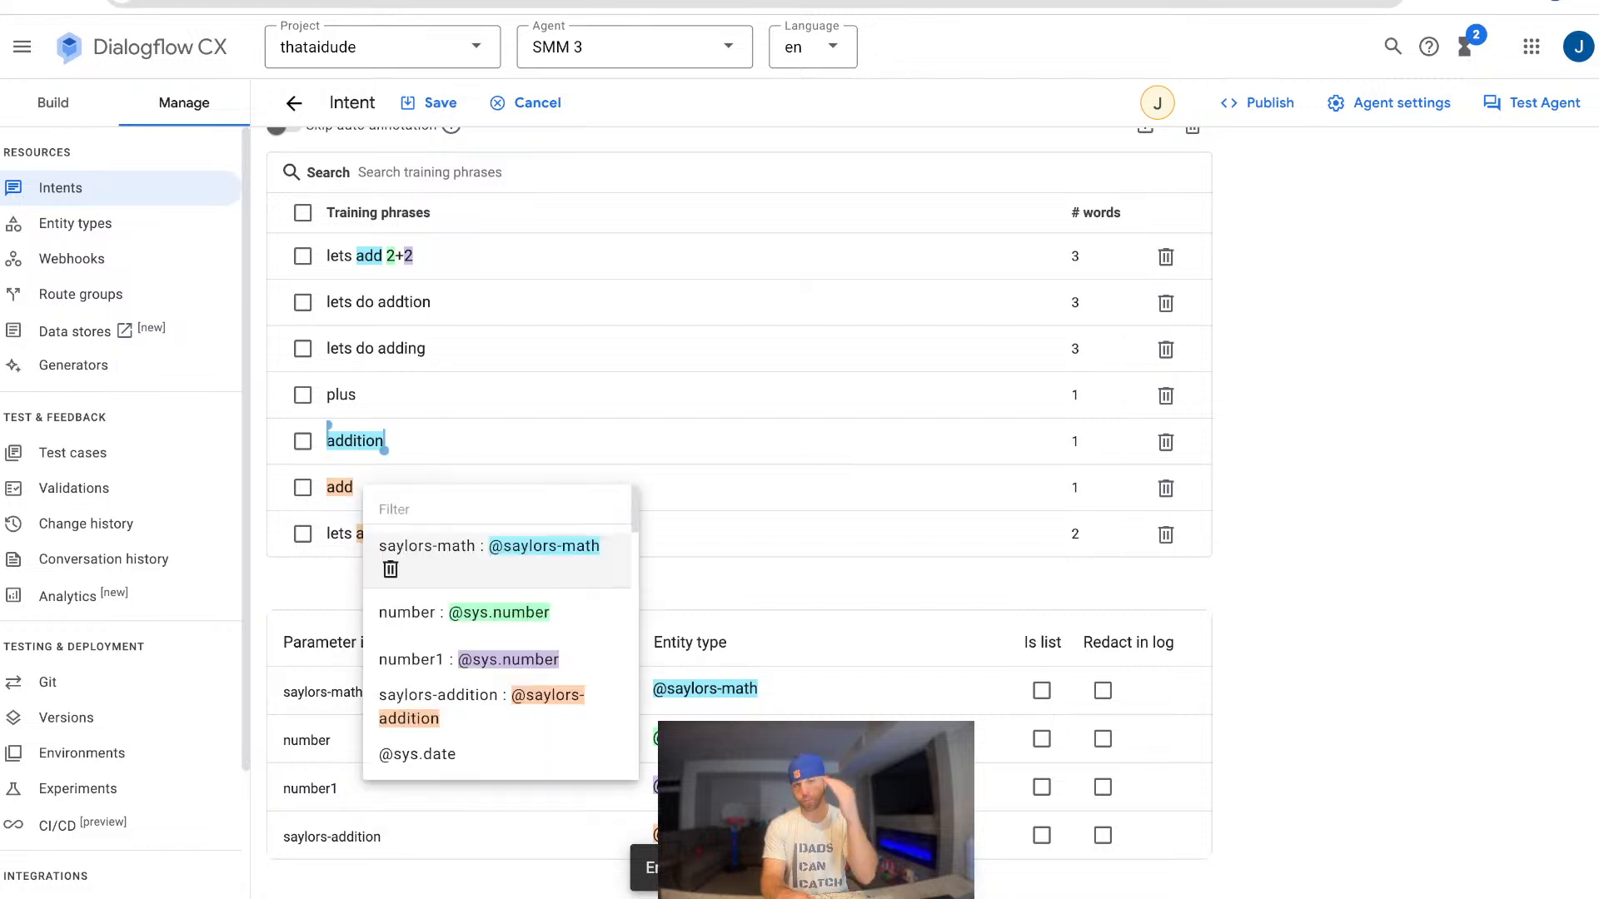
left_click(466, 706)
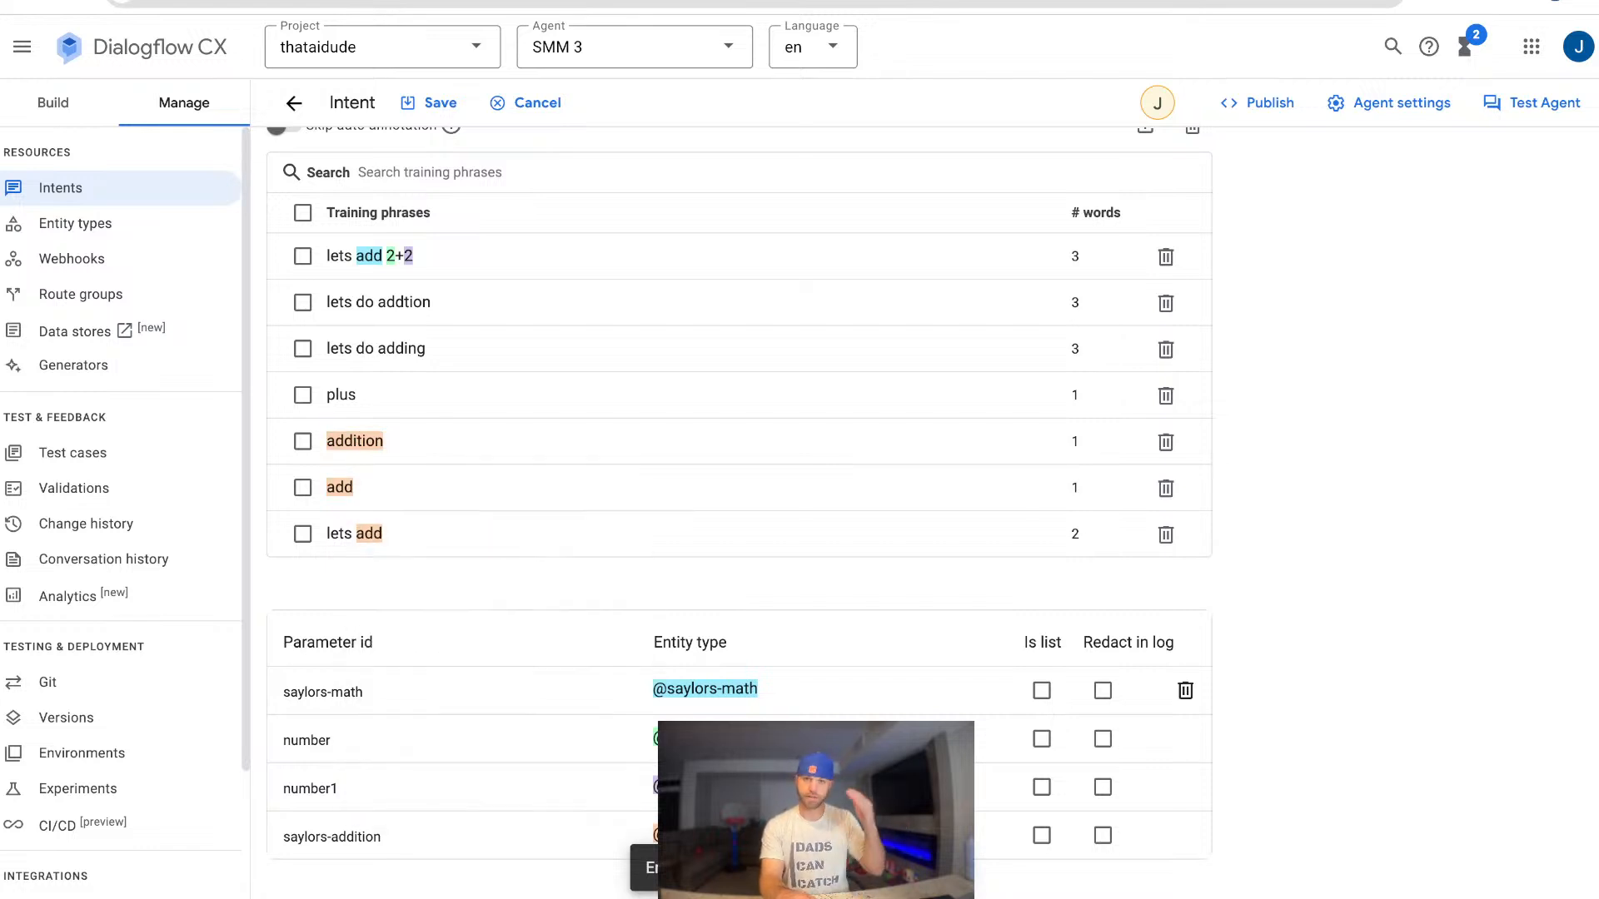
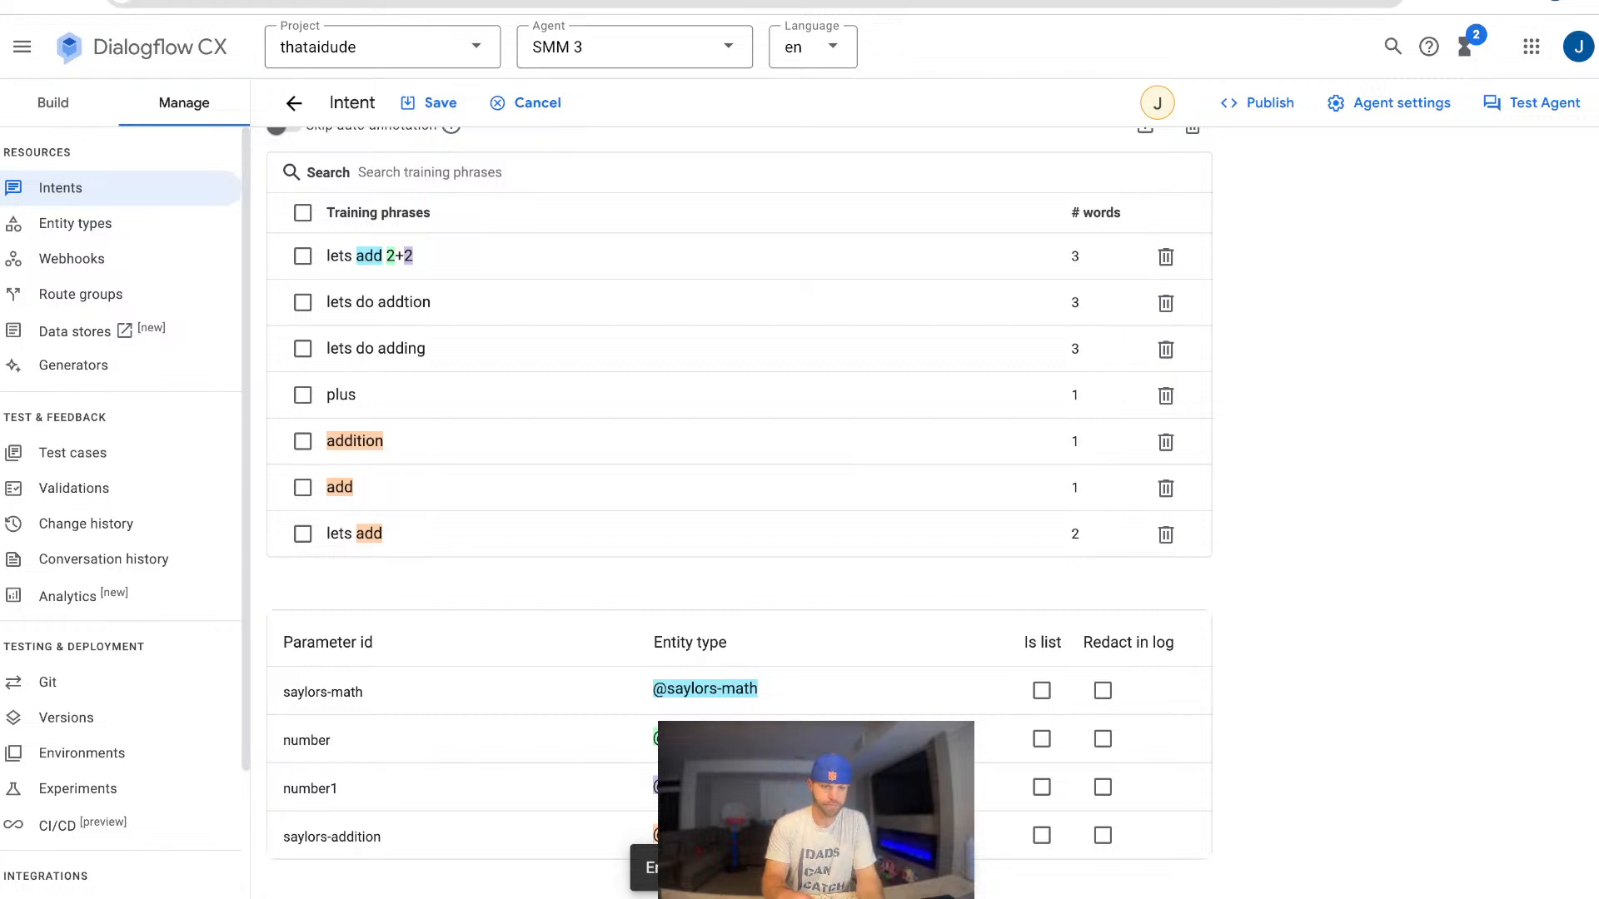
Annotate both "add" and the whole "2+2" in "lets add 2+2" with the custom addition entity type.
left_click(369, 255)
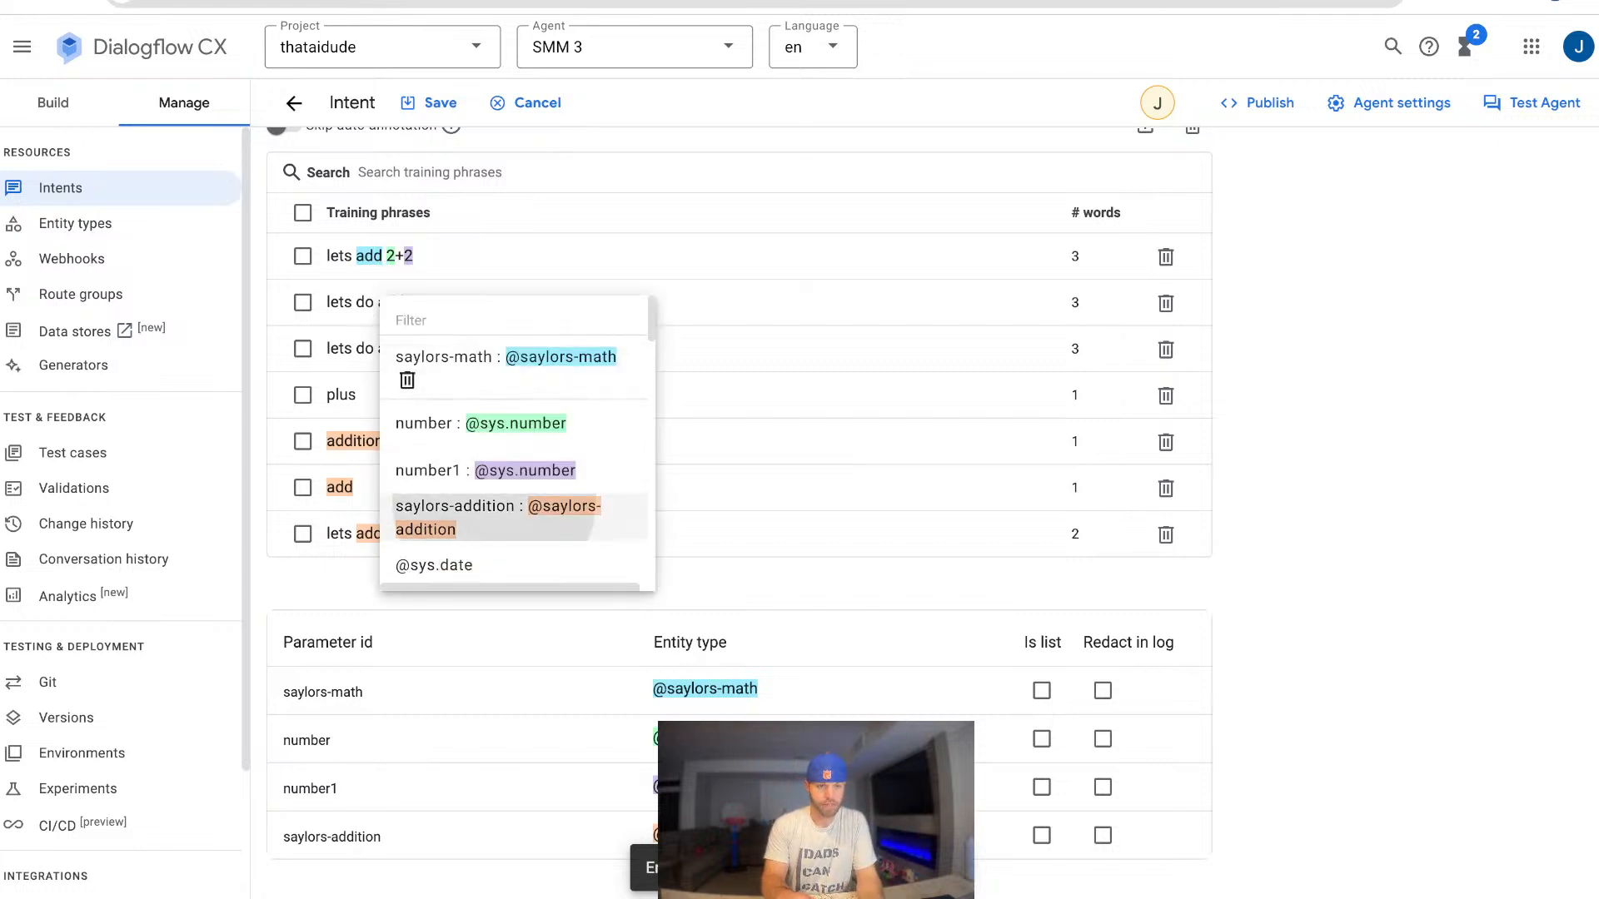
left_click(466, 517)
left_click(389, 256)
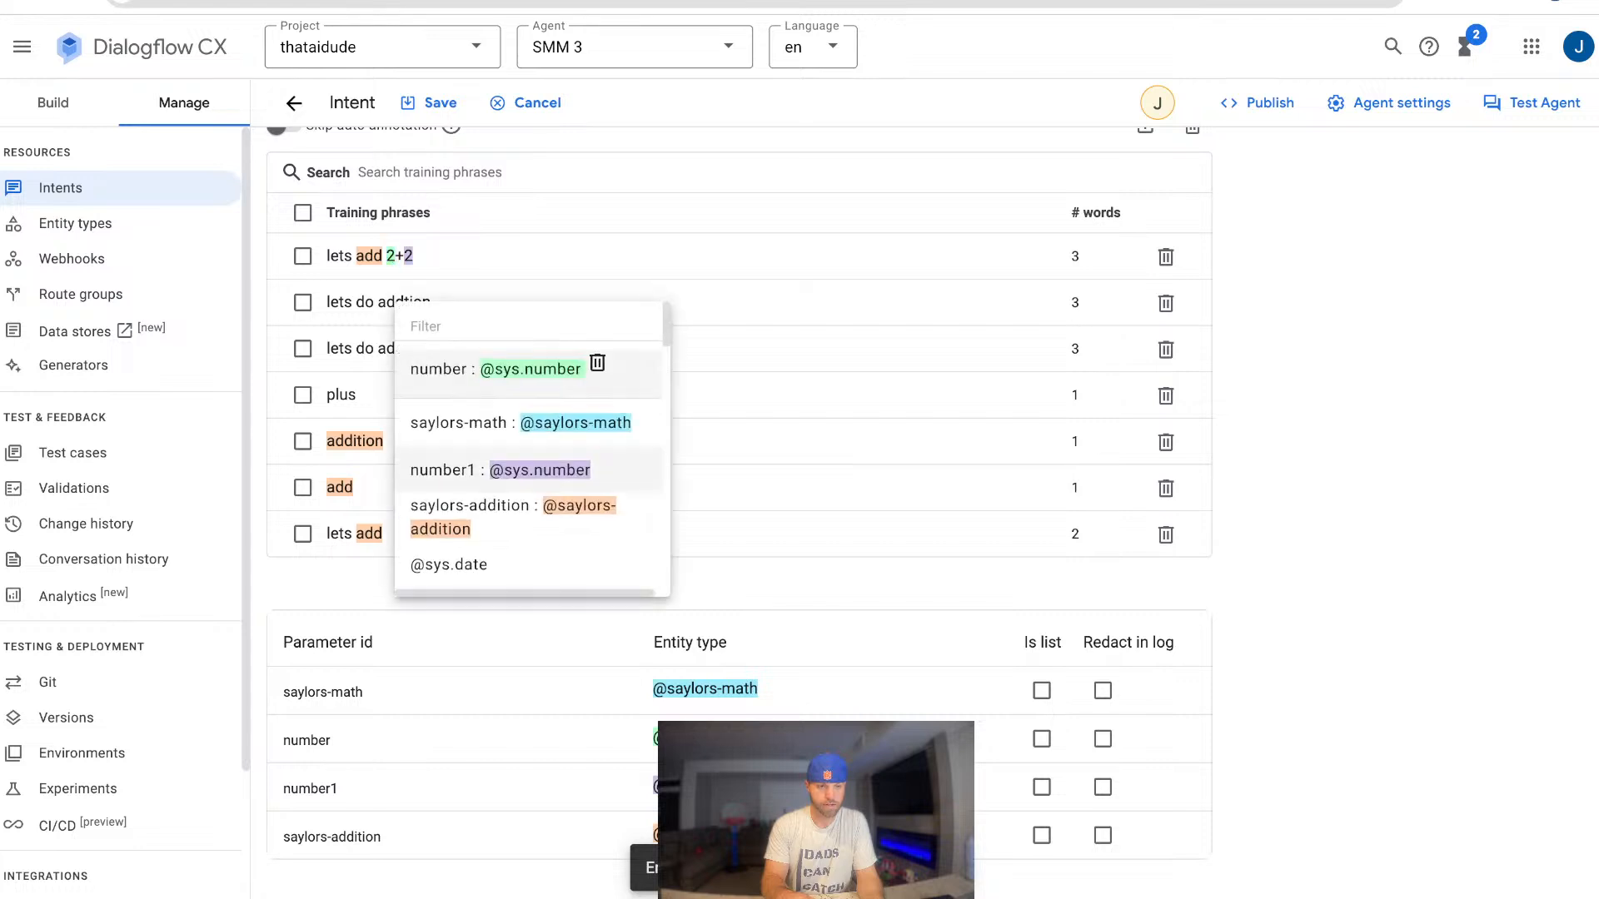
left_click(474, 517)
left_click(408, 256)
left_click_drag(408, 256, 388, 255)
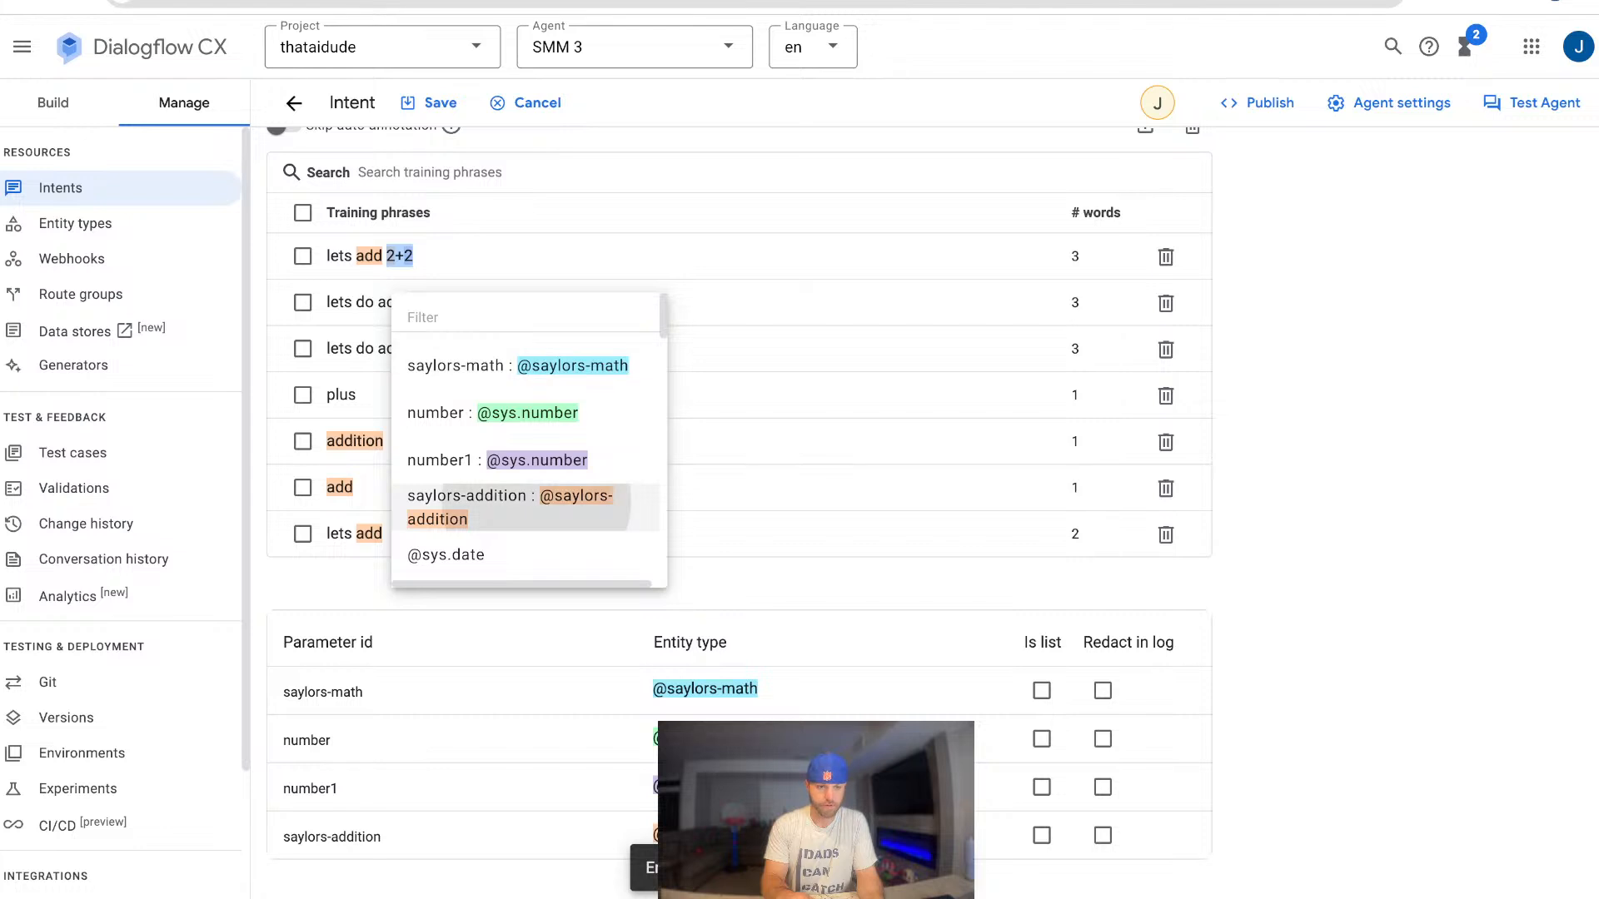
left_click(467, 508)
Correct the misspelled word in the training phrase "lets do addtion" to "addition".
double_click(404, 303)
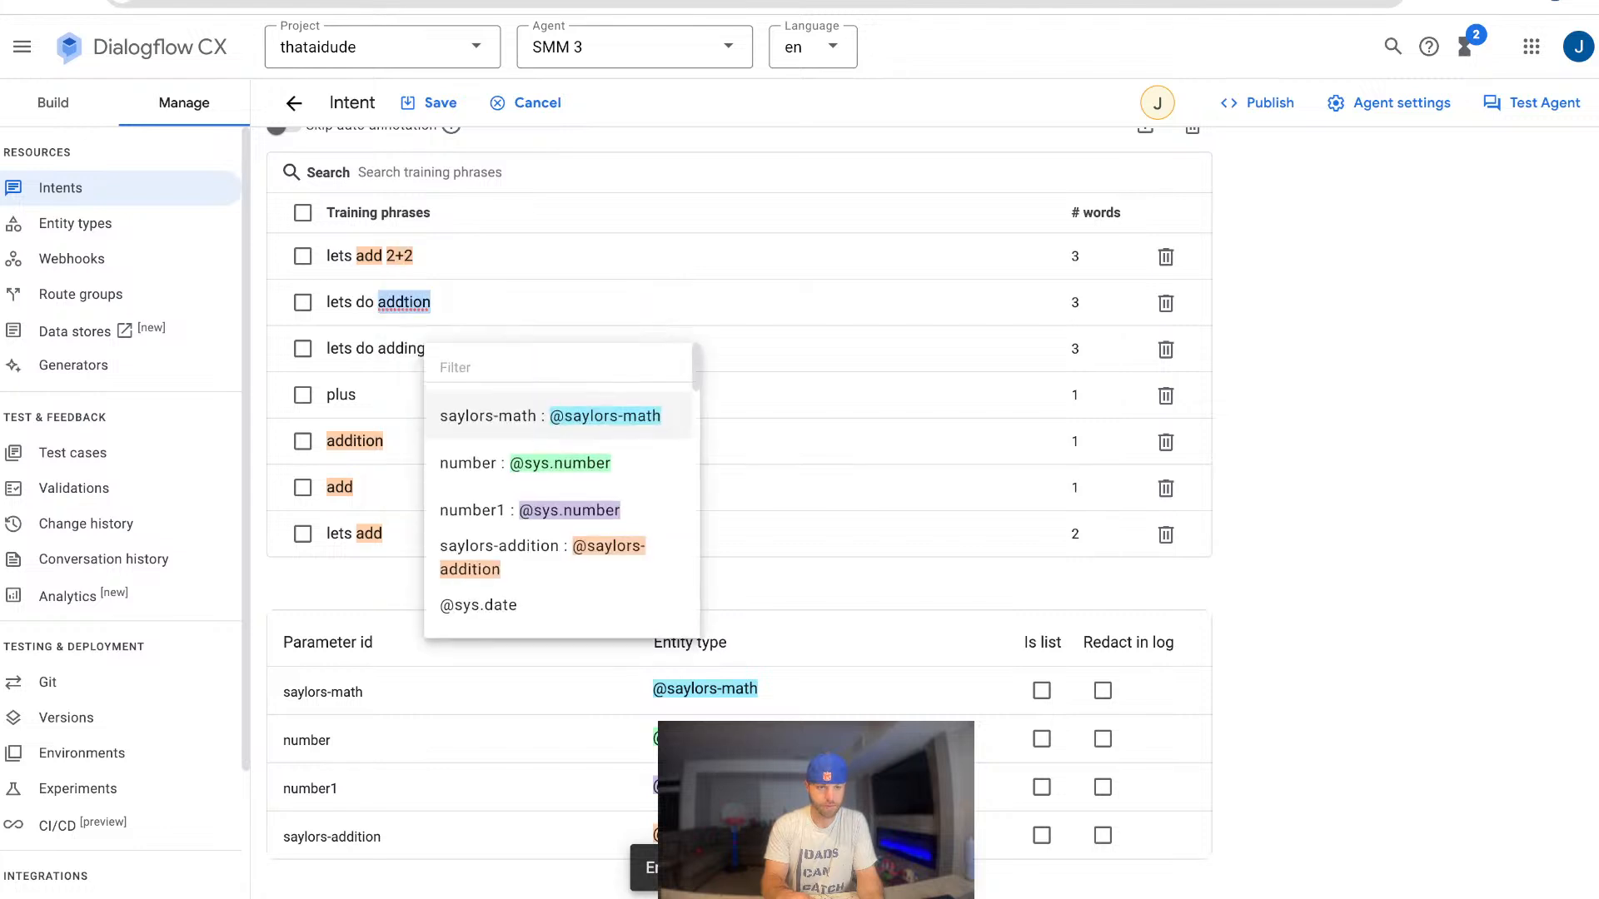
left_click(404, 302)
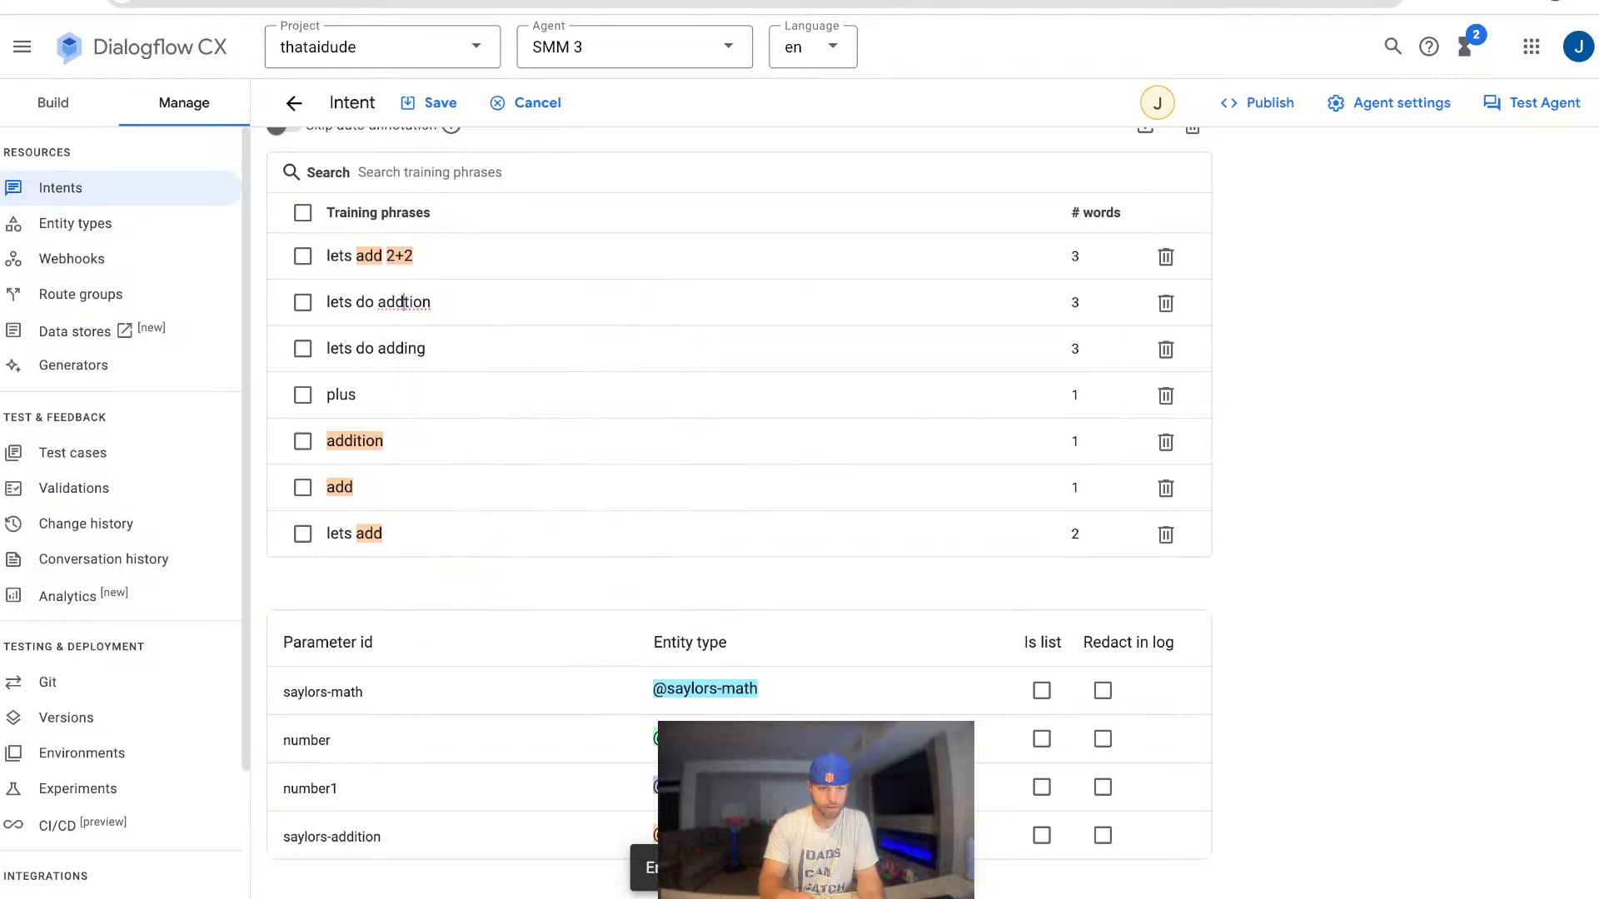
type("i")
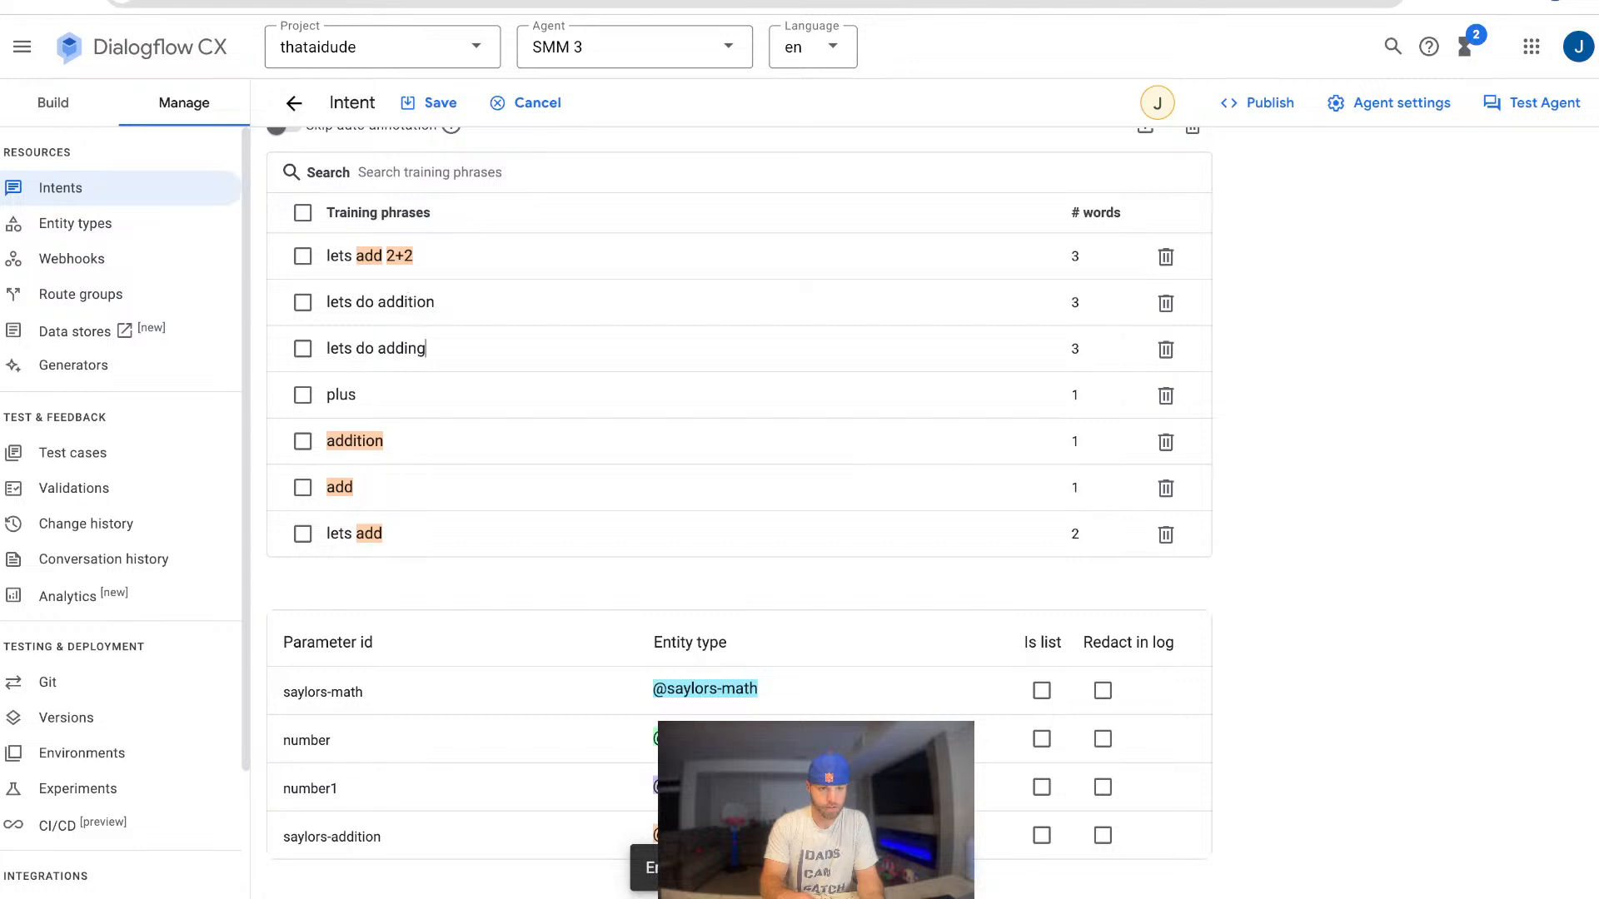
Annotate "adding", the corrected "addition" and "plus" with the custom addition entity type and save the intent.
left_click_drag(426, 349, 378, 348)
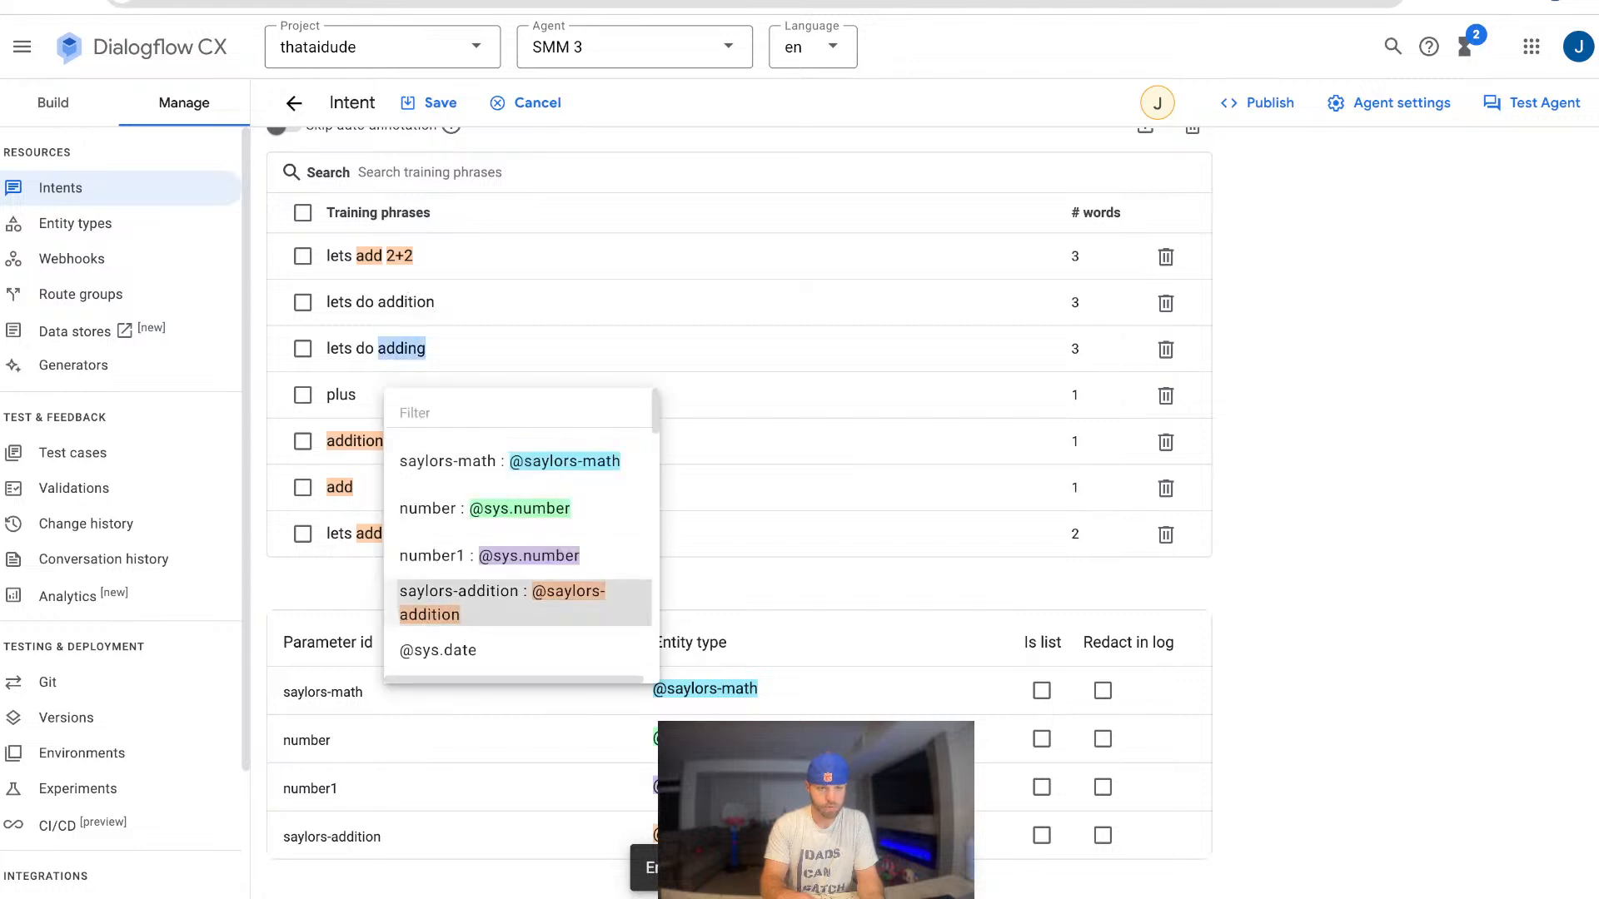
left_click(483, 593)
left_click_drag(435, 302, 378, 301)
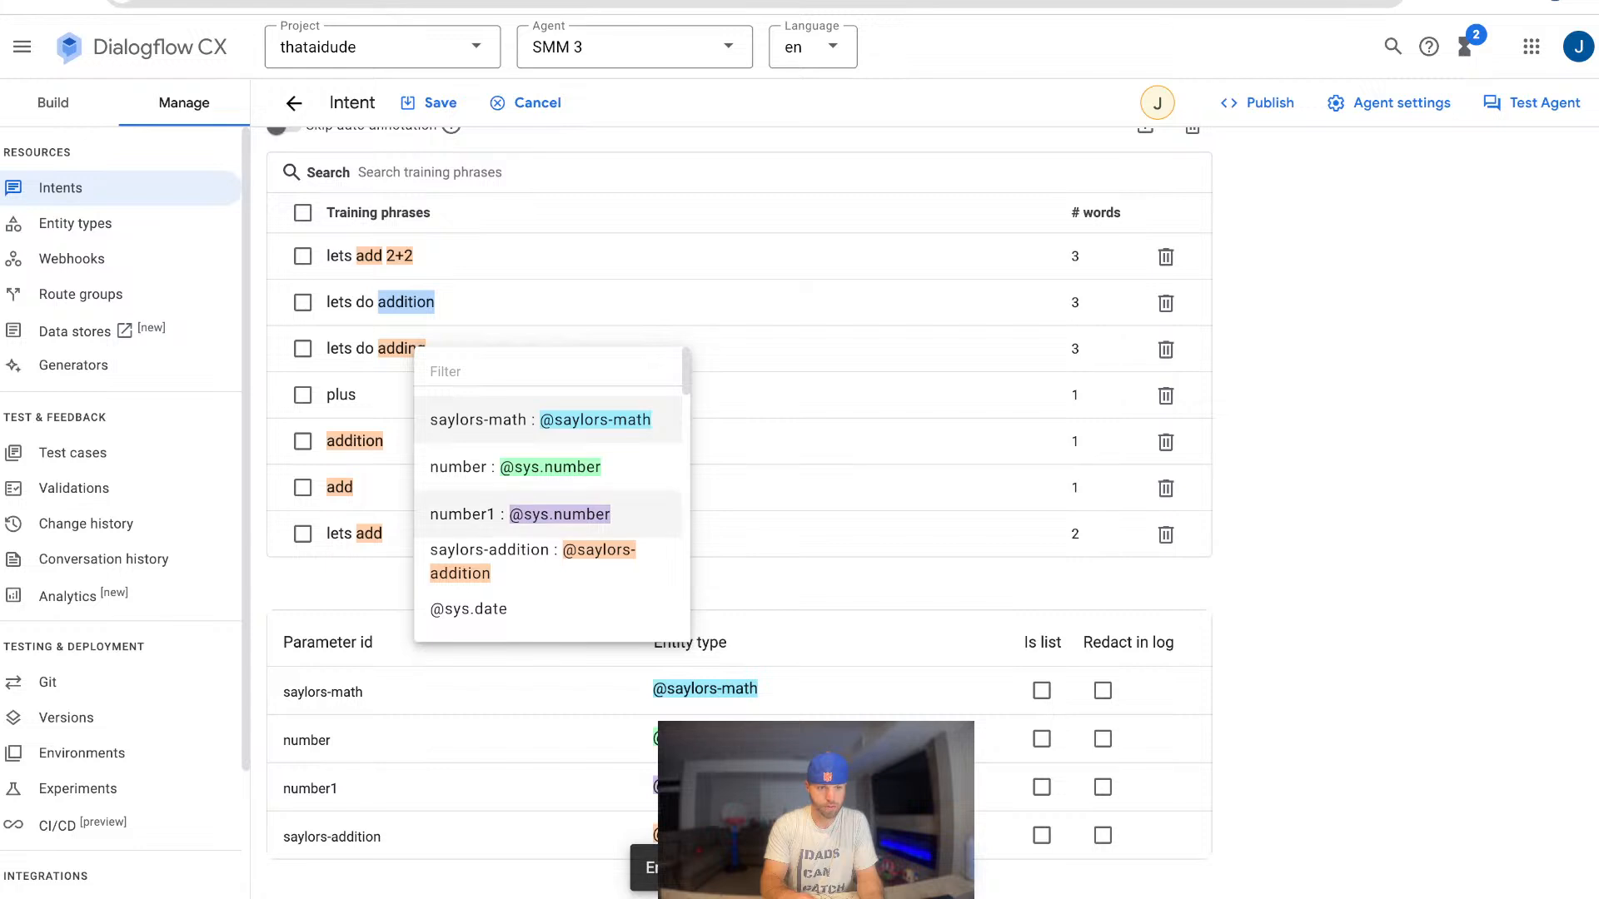
left_click(483, 549)
left_click_drag(356, 395, 326, 395)
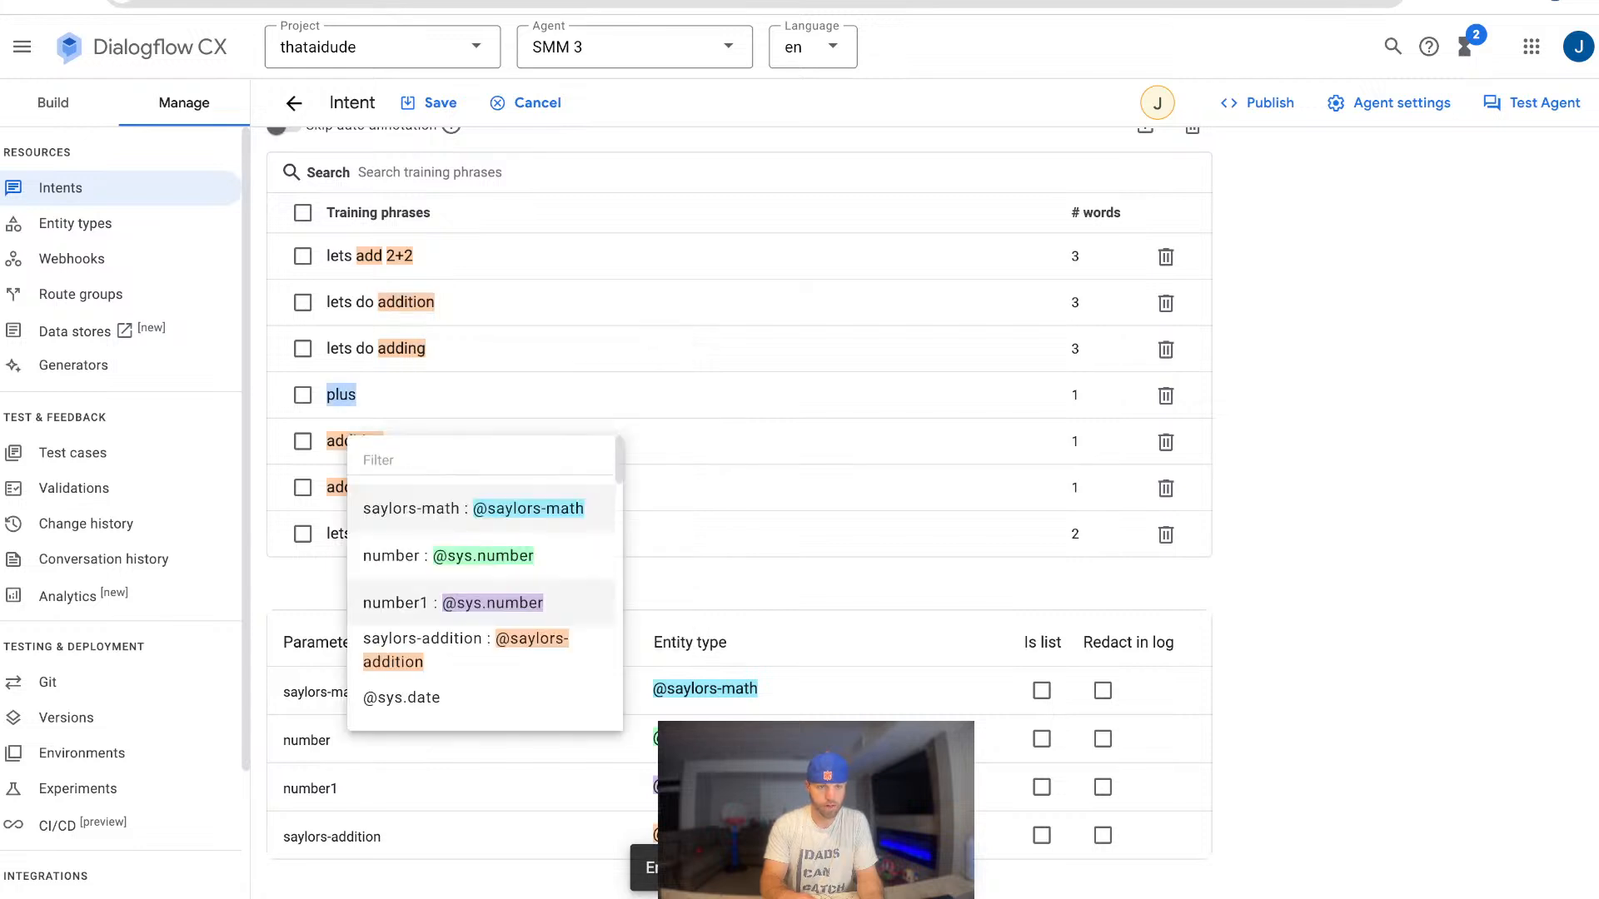
left_click(483, 651)
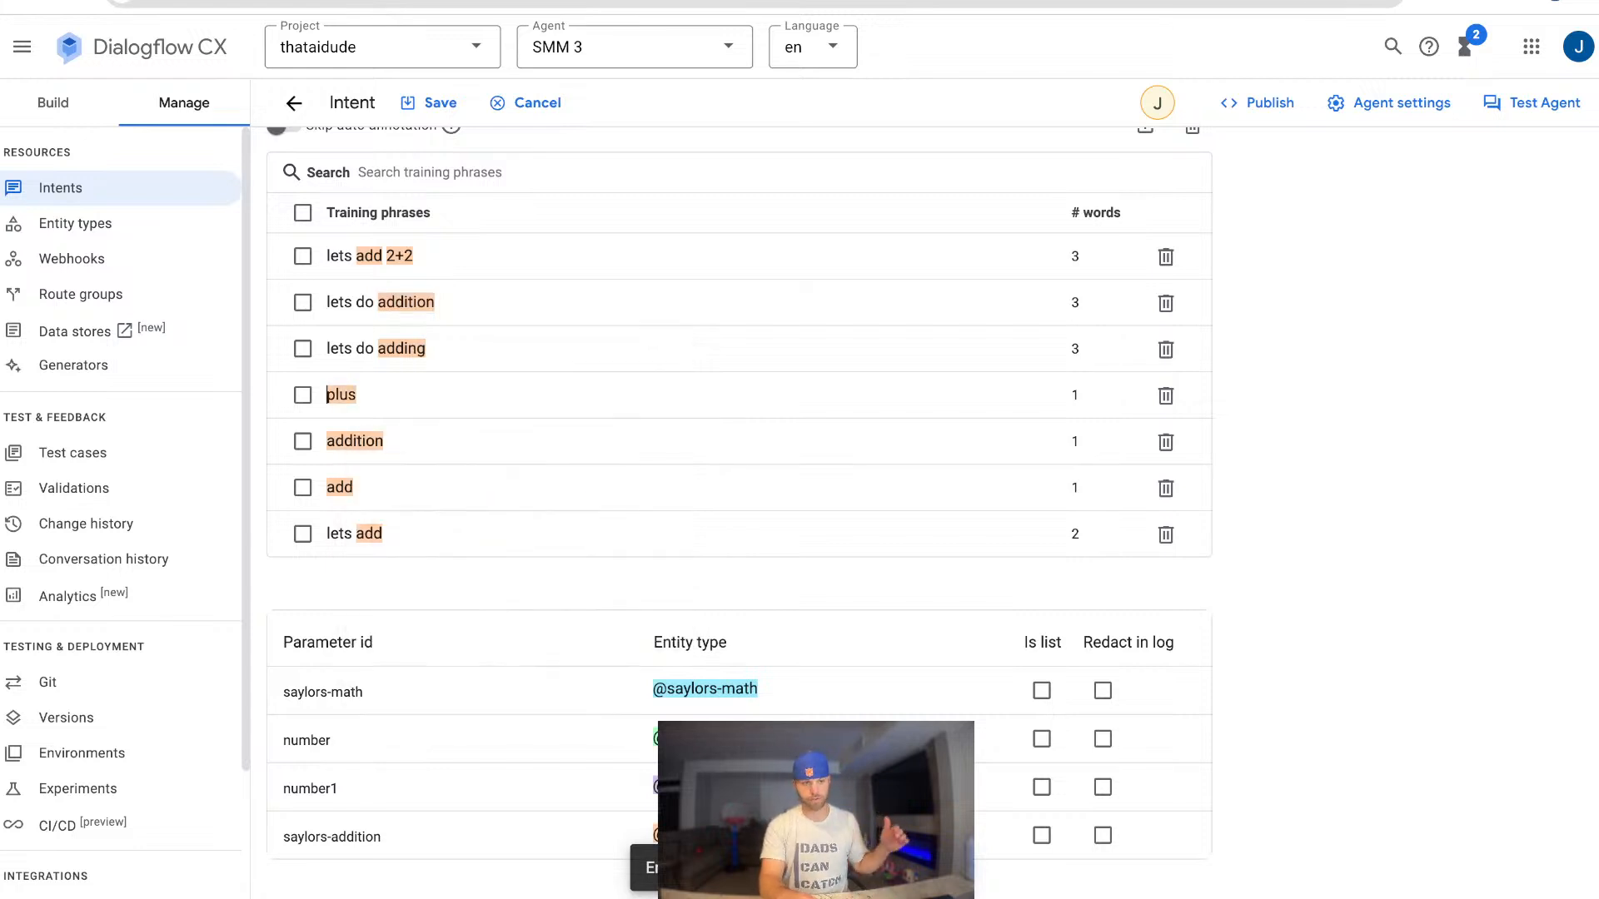
left_click(429, 102)
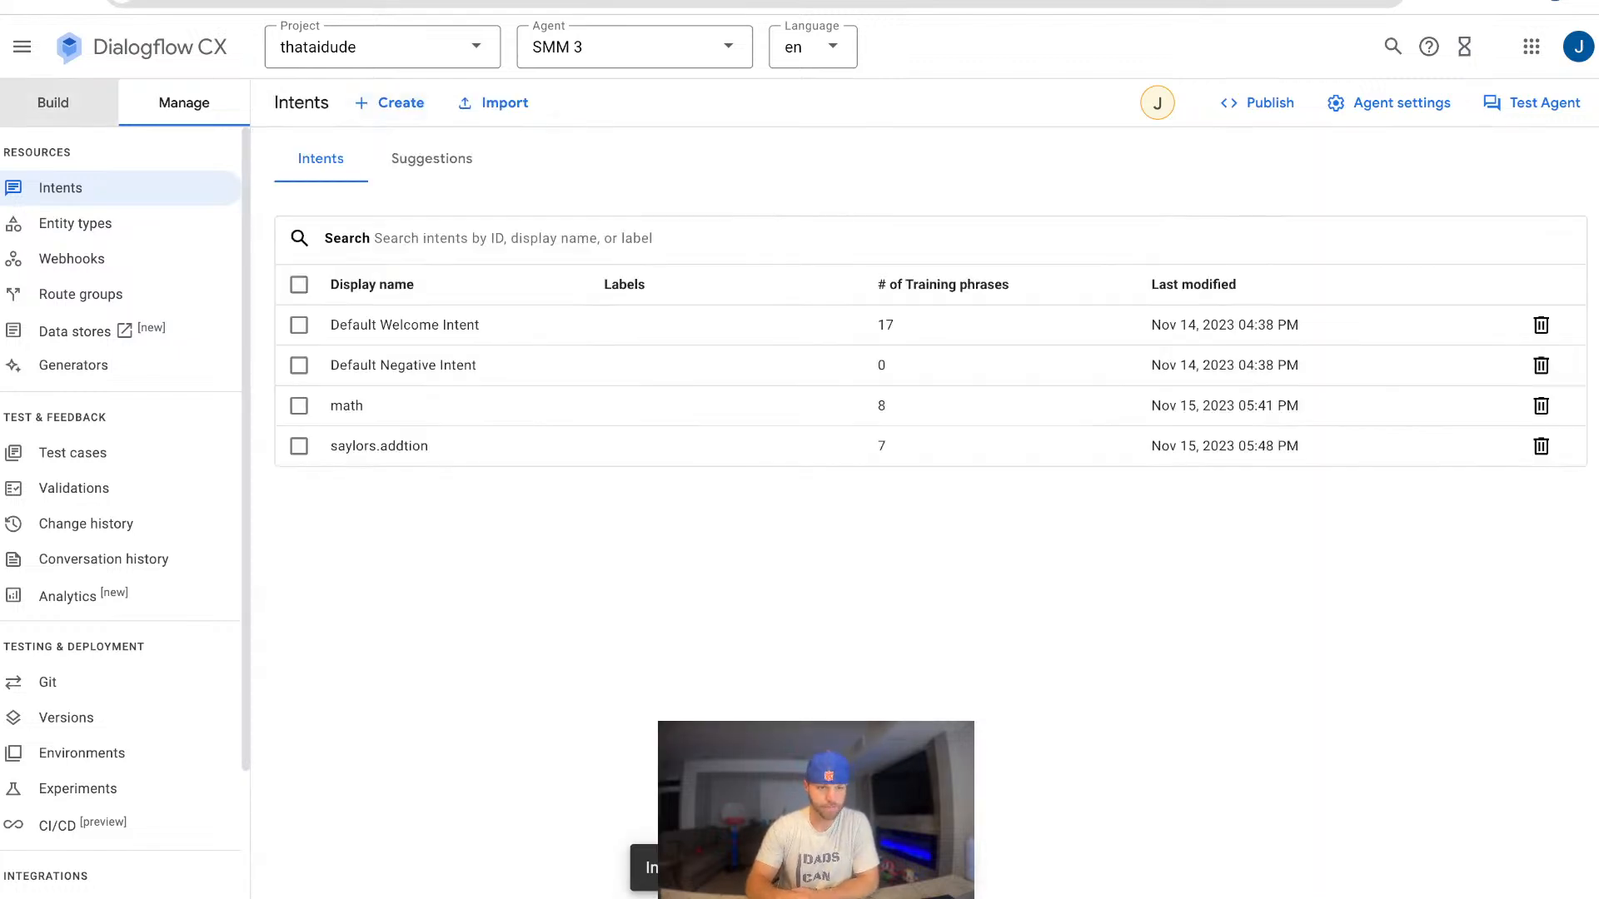
Go to the learner's math flow and start a new route on its Start Page.
left_click(53, 102)
left_click(499, 225)
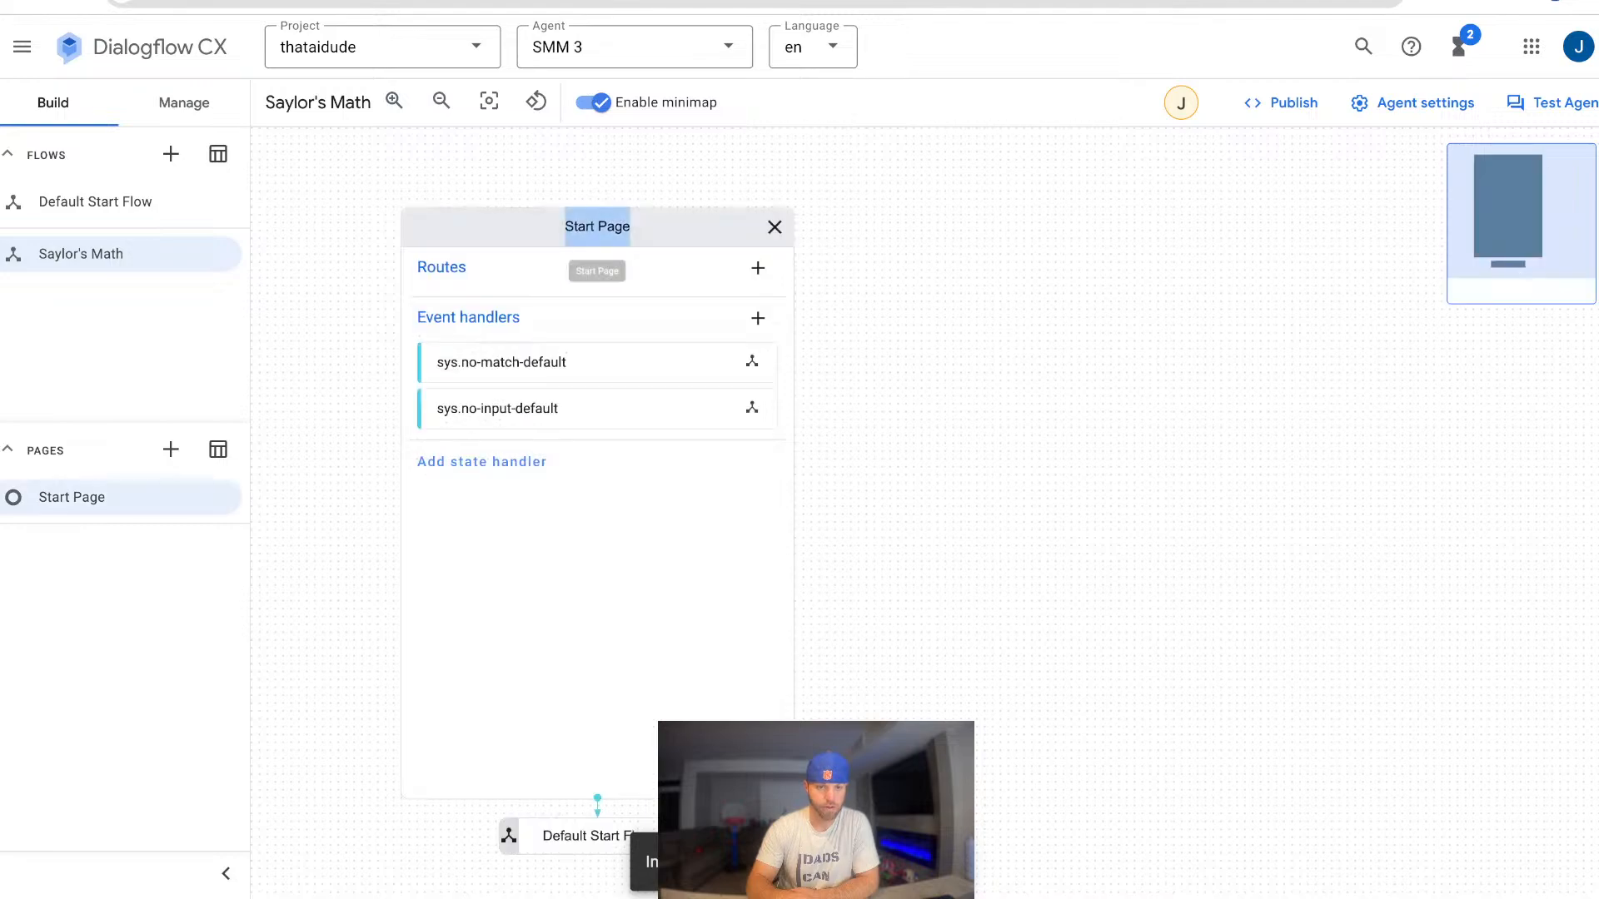
left_click(758, 267)
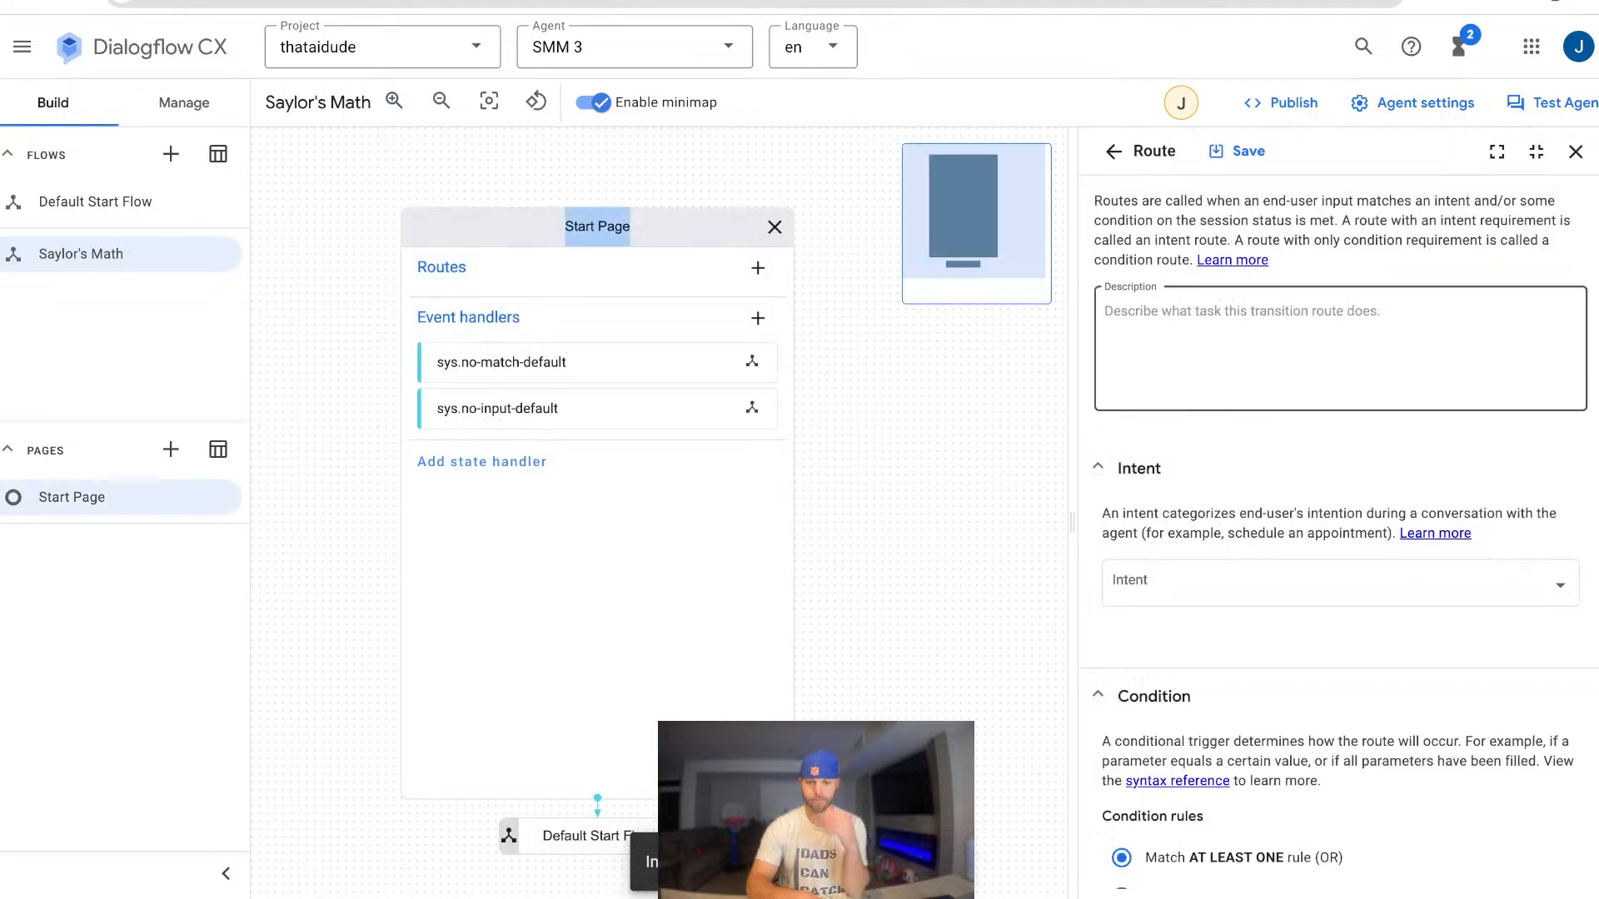
left_click(1339, 350)
left_click(1340, 583)
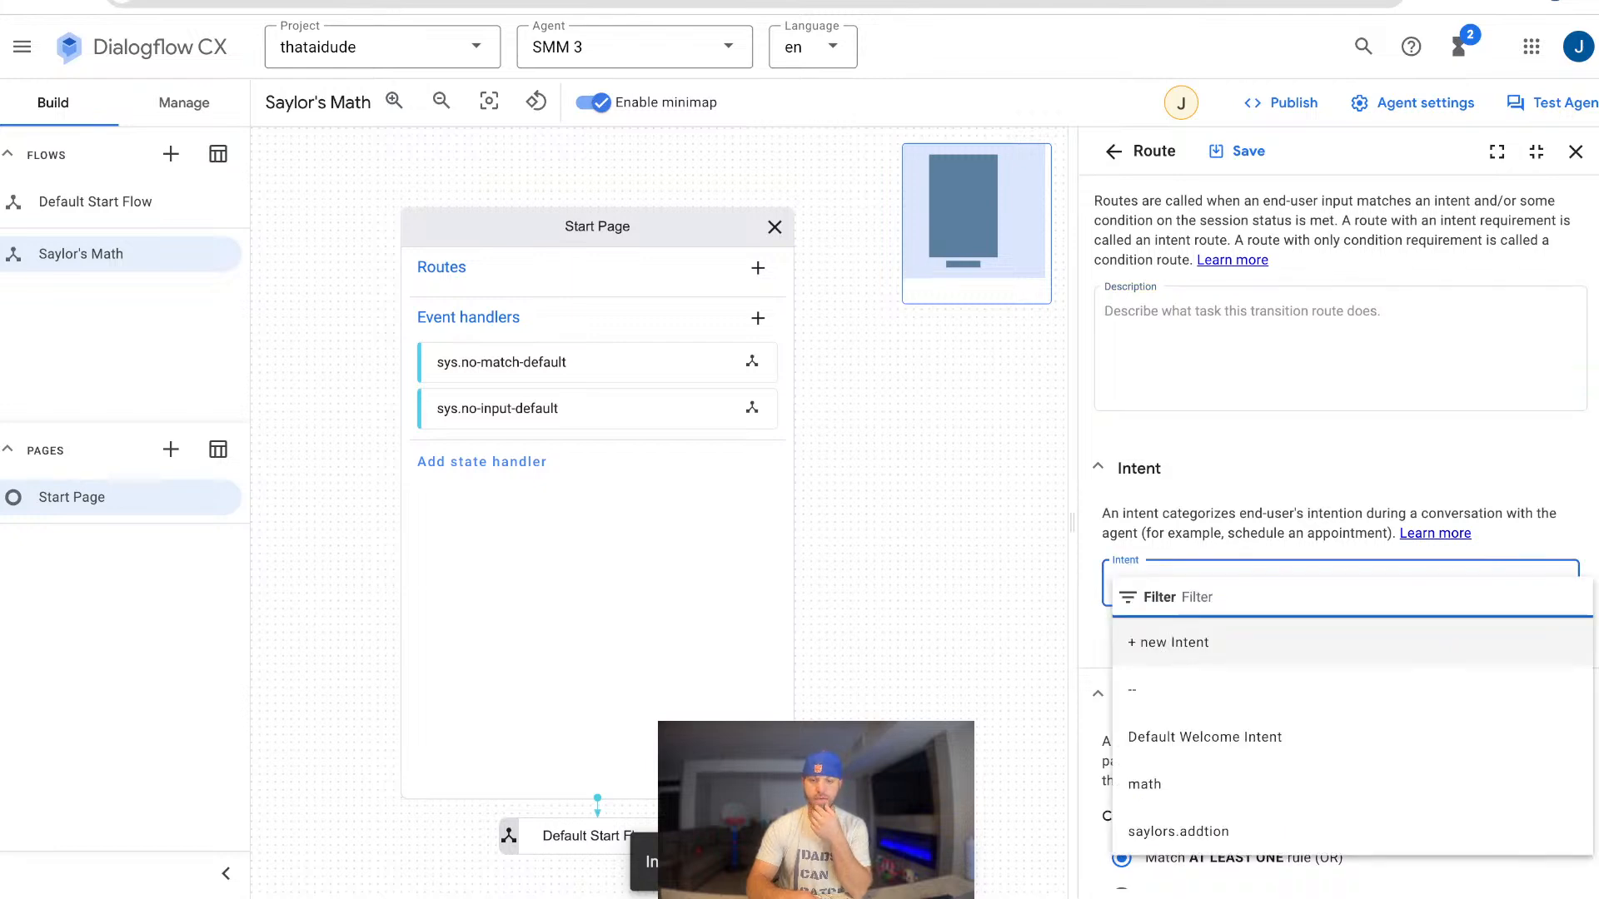
left_click(1340, 358)
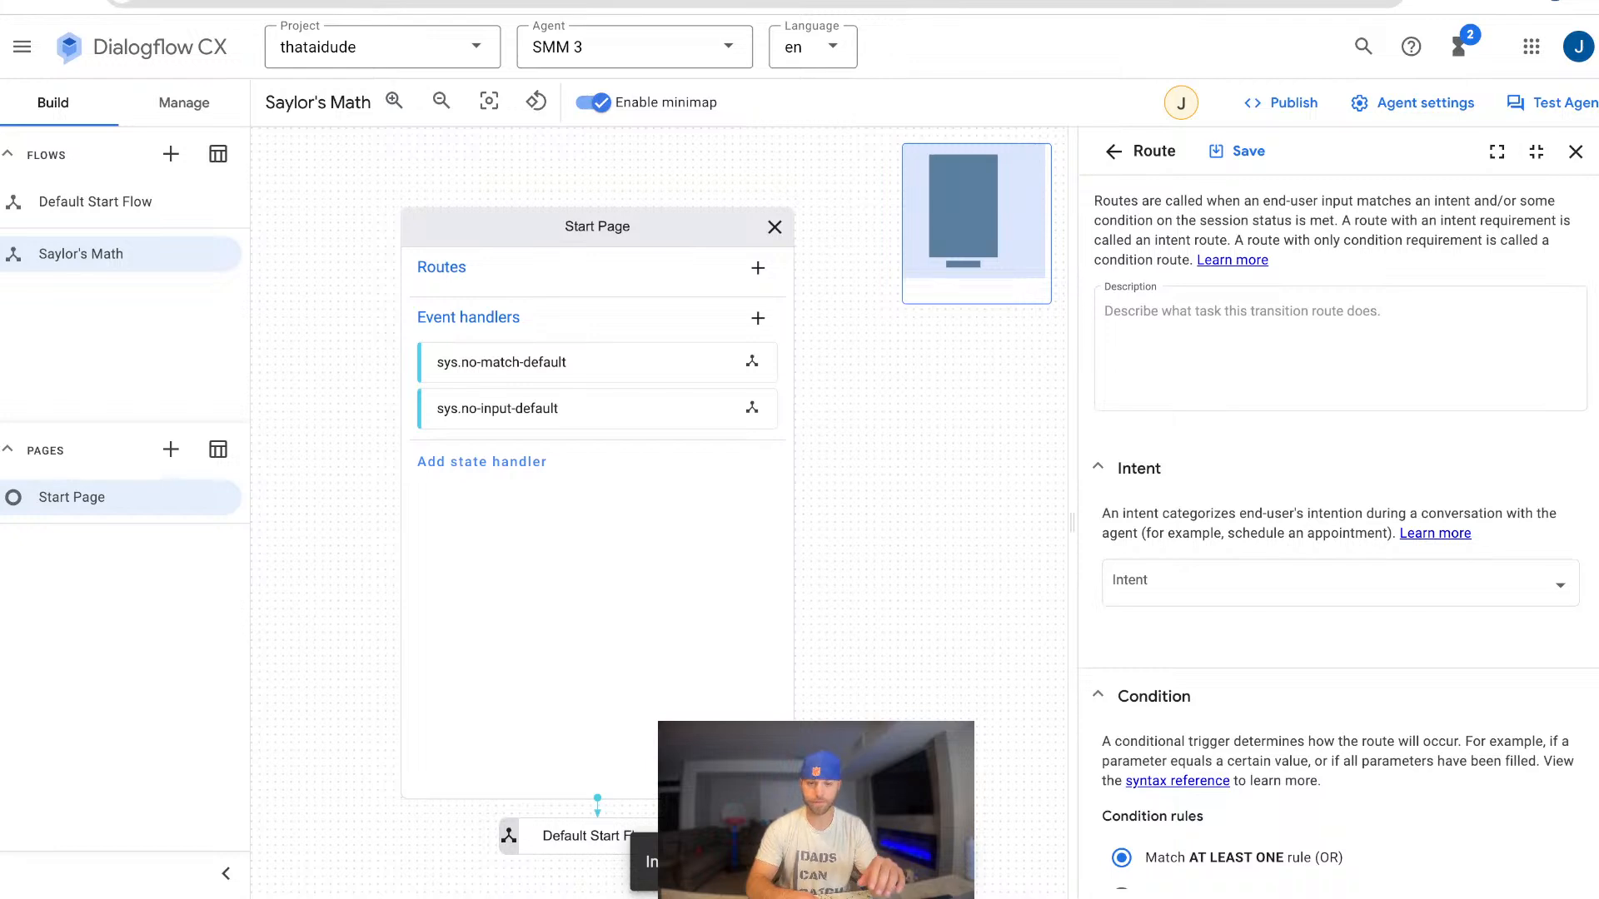
Describe the route as being for the learner, by name, "when she wants to learn Math".
left_click(1340, 348)
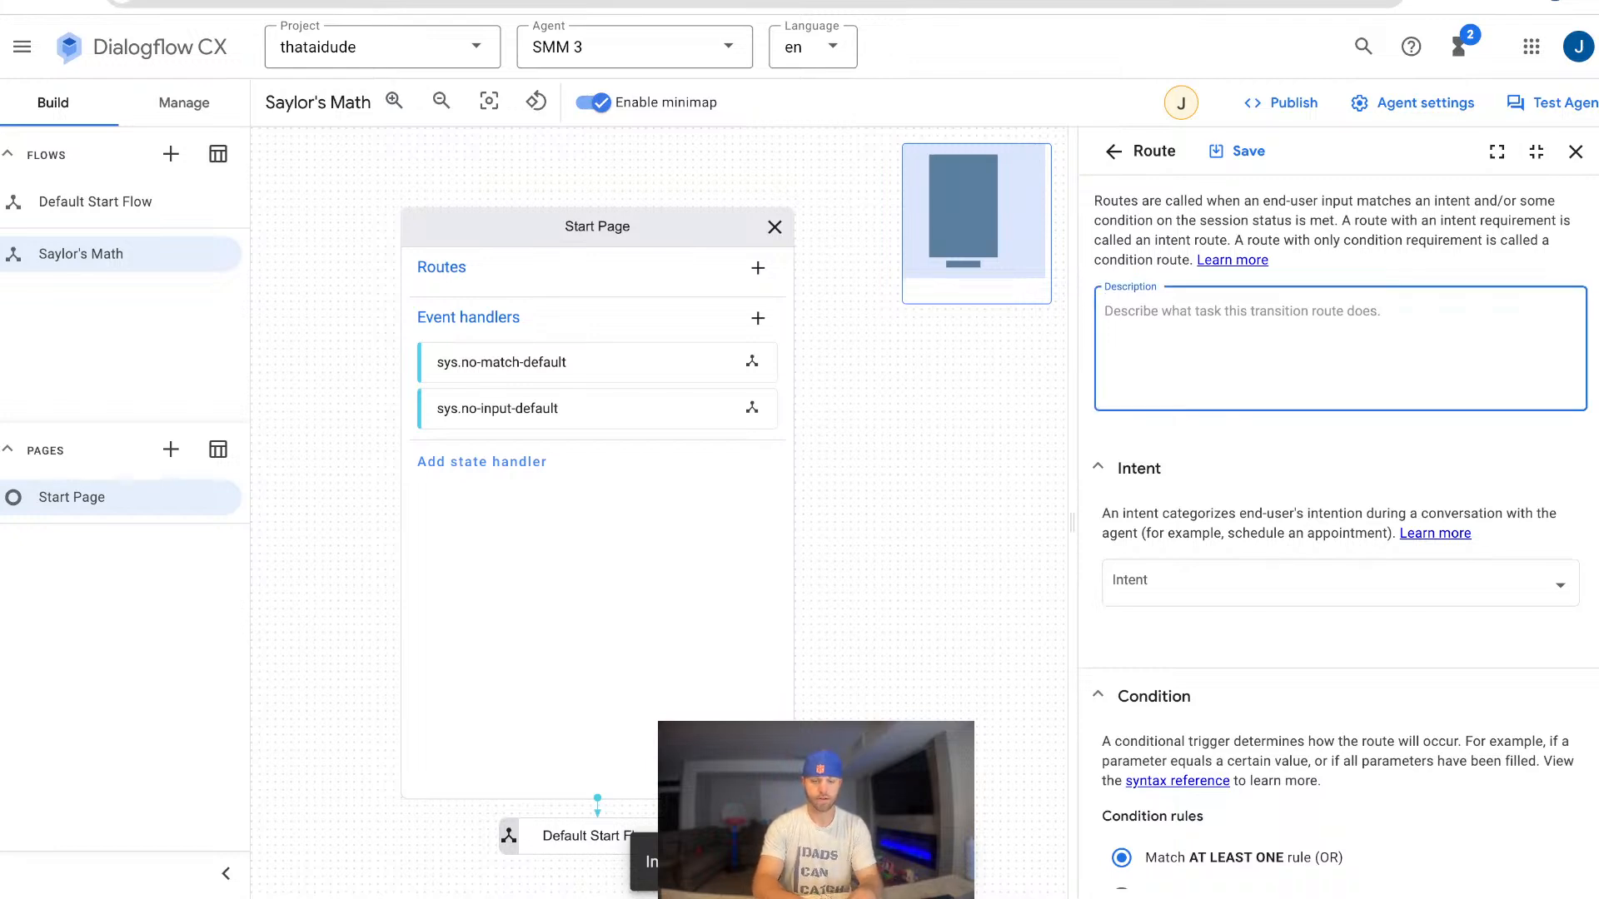
type("This route is ")
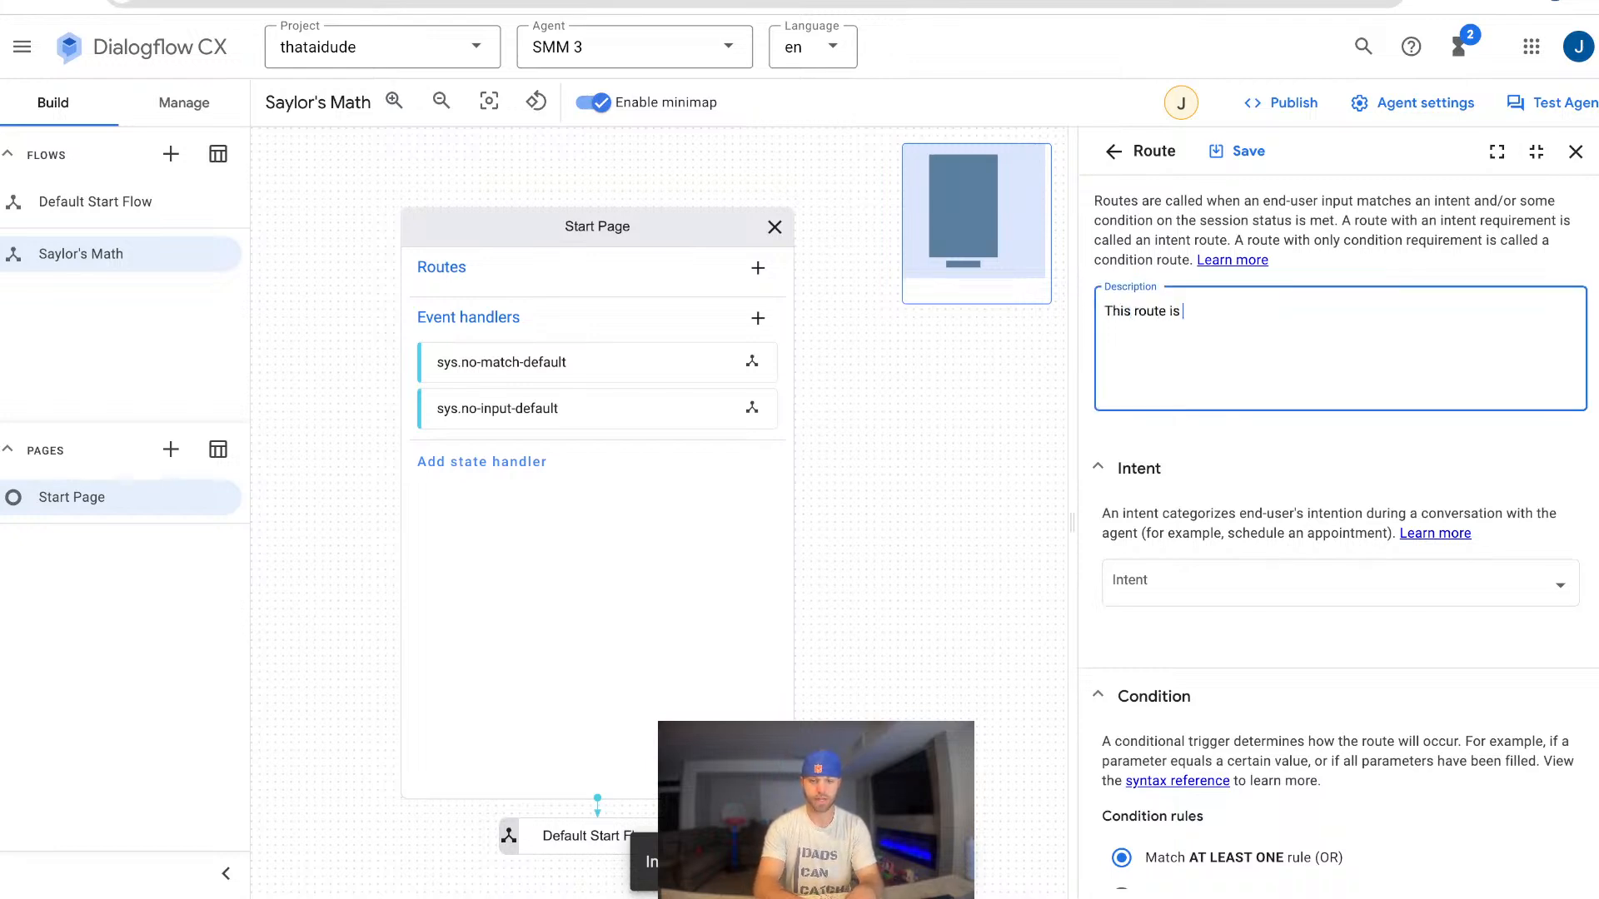
type("for Sayl")
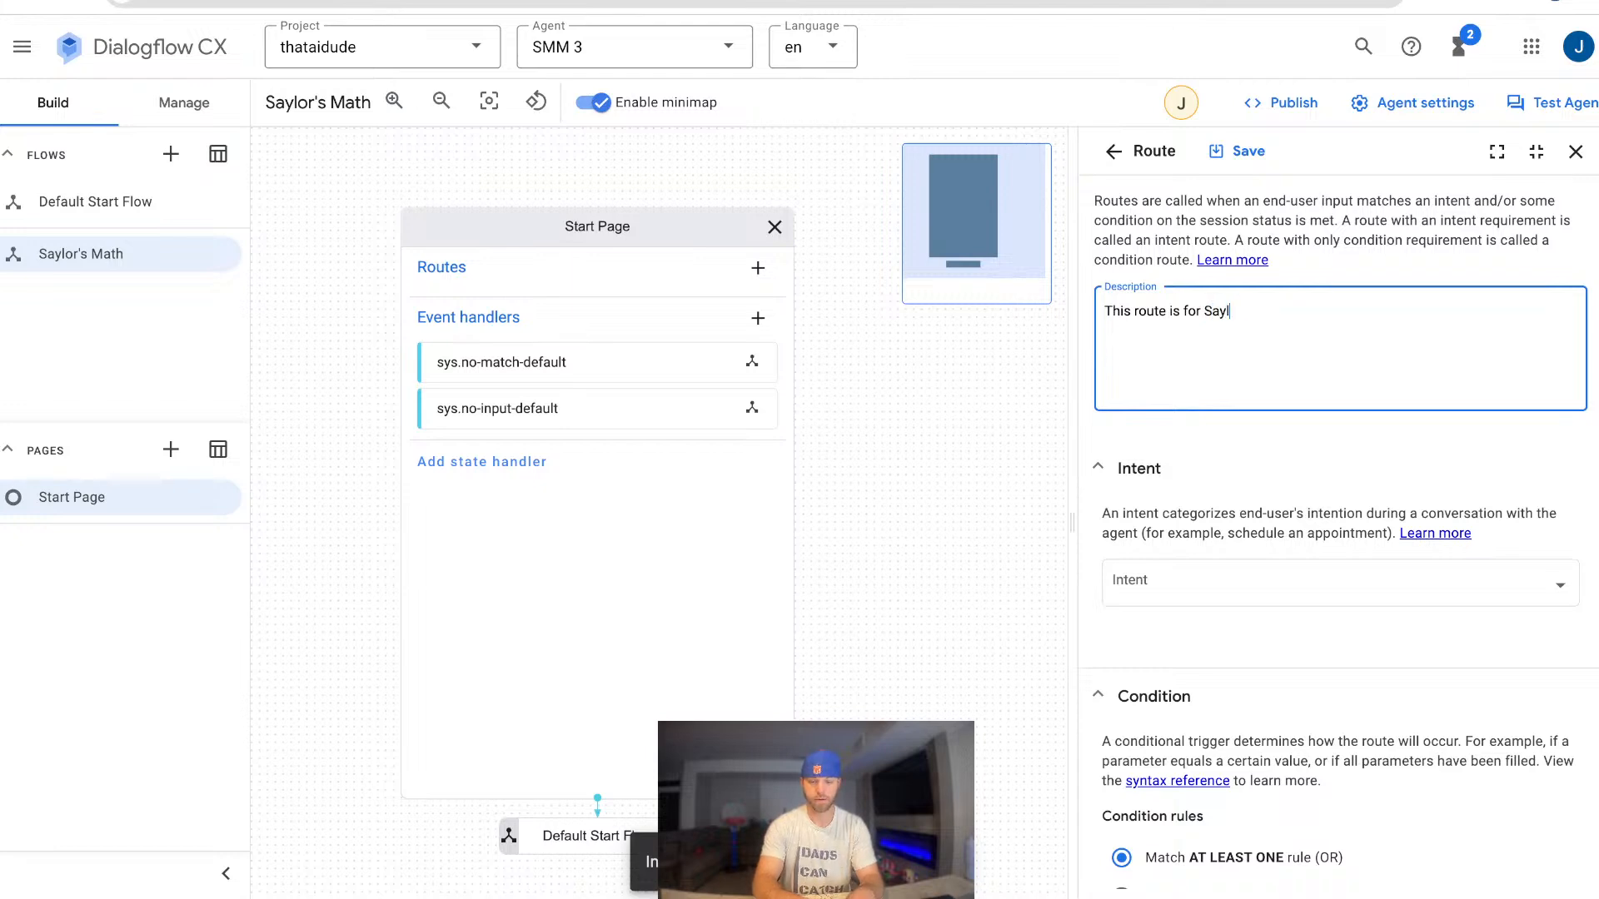
type("or When Sh")
key("BackSpace")
key("BackSpace")
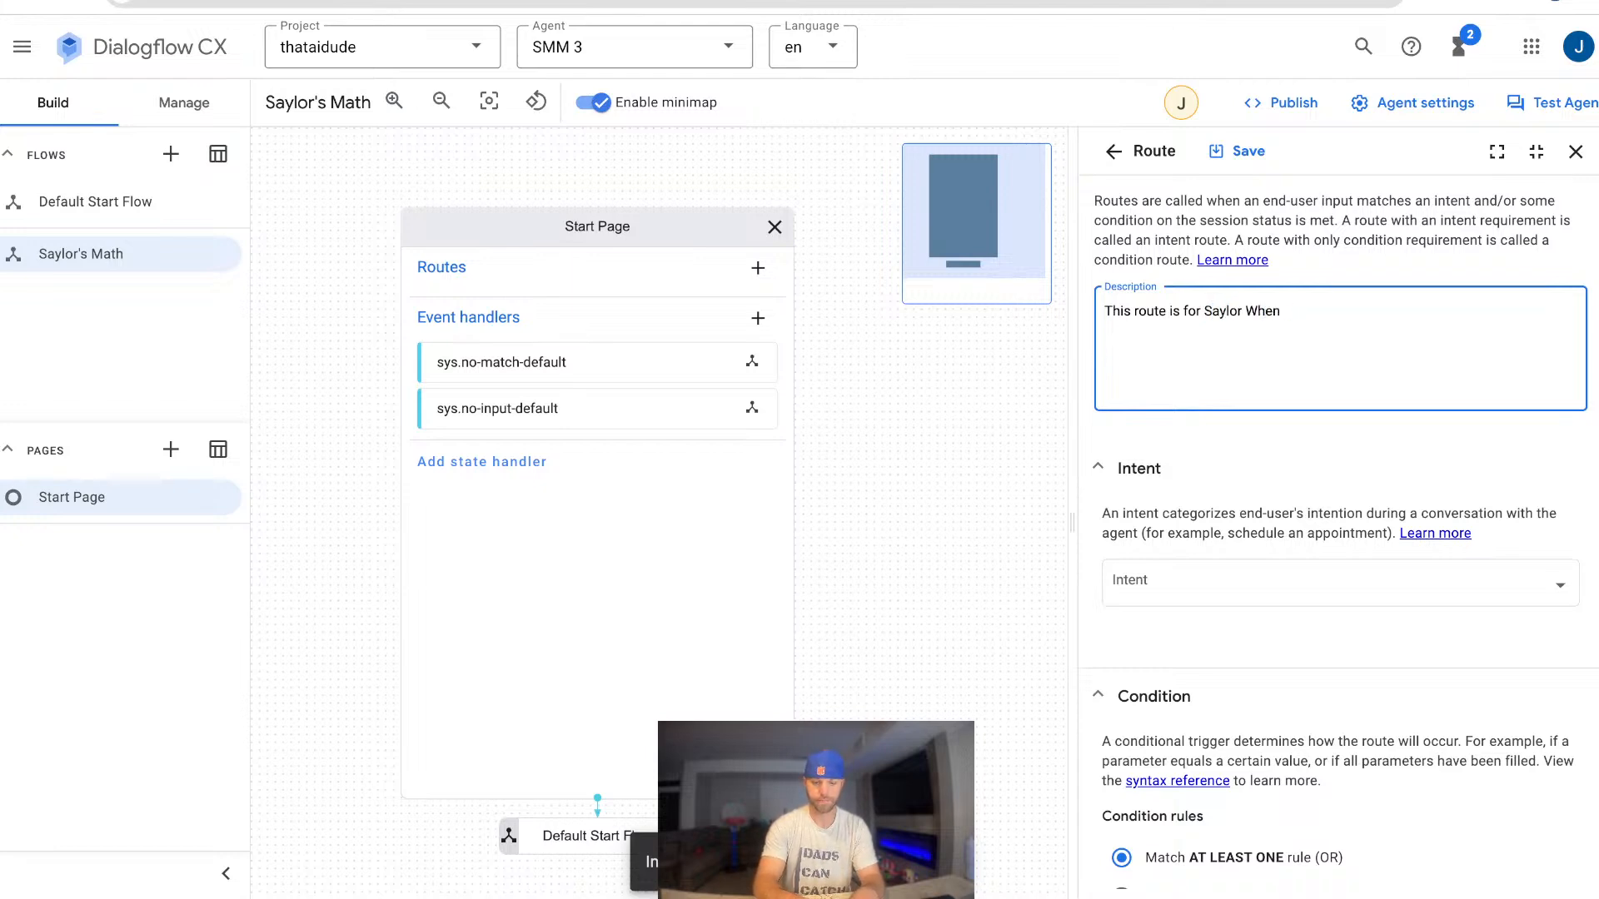
key("BackSpace")
key("BackSpace")
key("BackSpace")
key("BackSpace")
key("BackSpace")
type("w")
type("he")
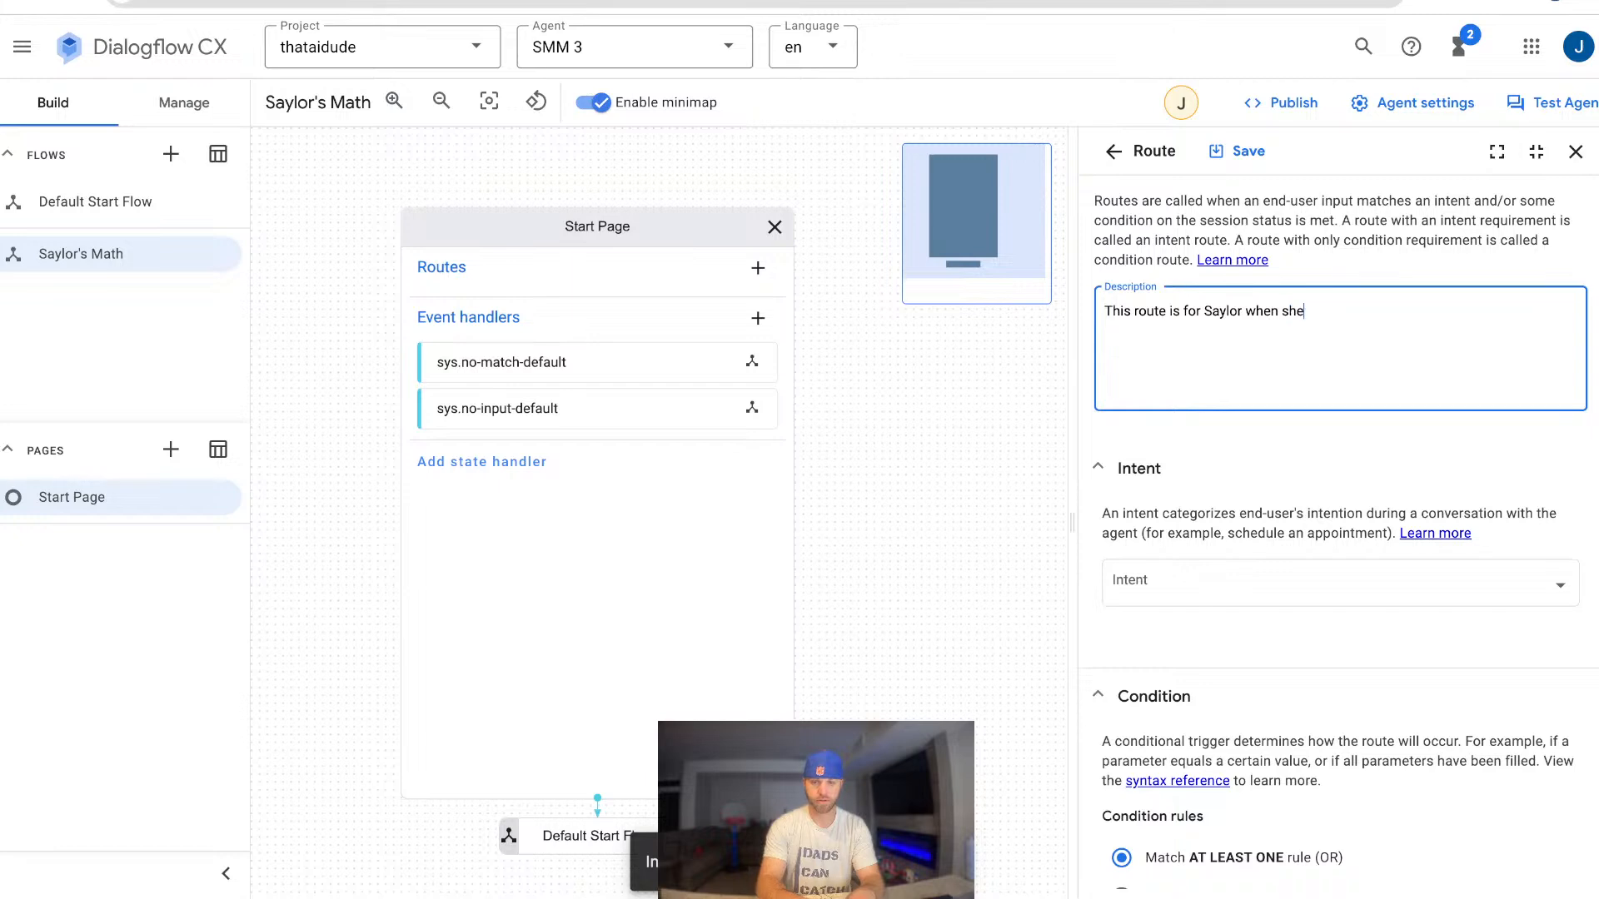
type("wwants to learn m")
key("BackSpace")
type("Math")
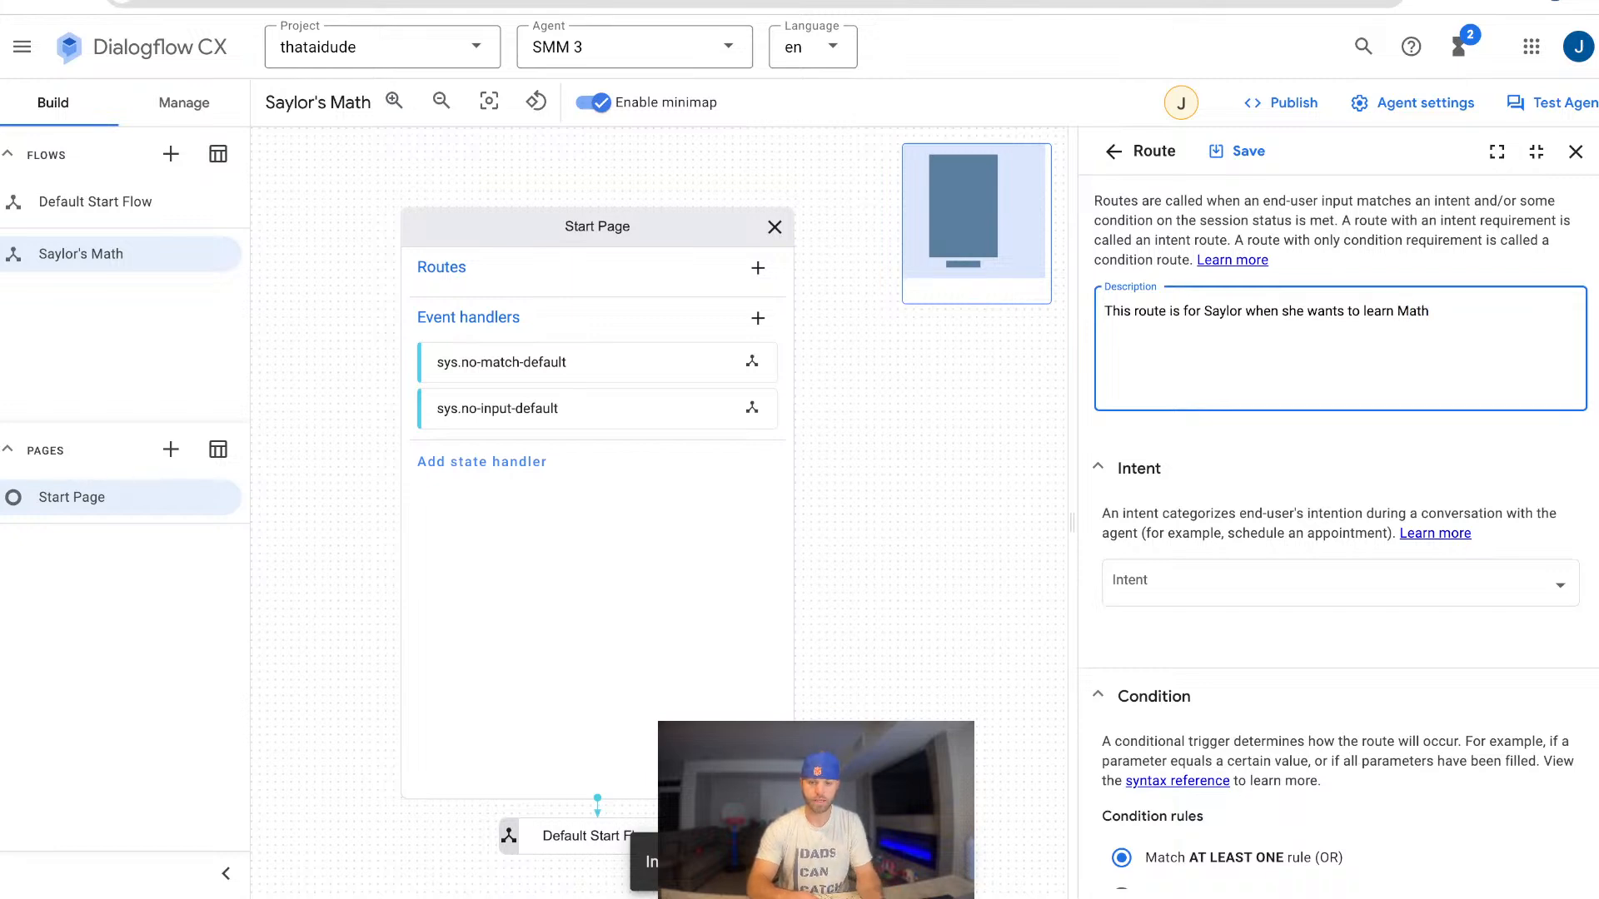
Give the route the learner's addition intent and a transition to a new page named with her name plus "Addition", and save it.
left_click(1340, 583)
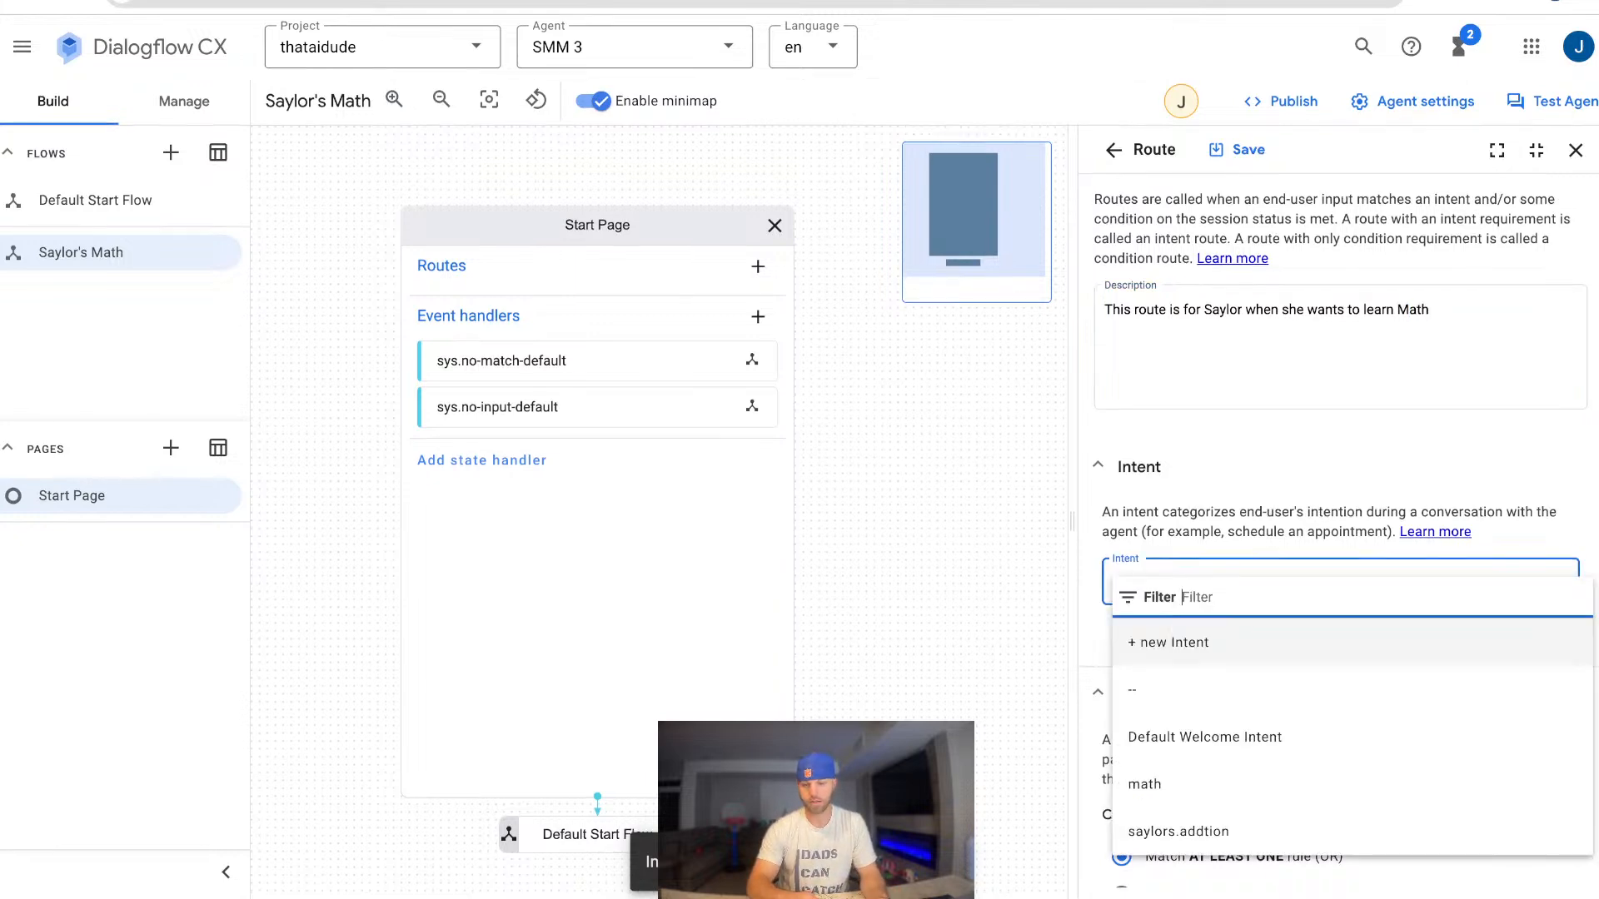
left_click(1178, 831)
scroll(1332, 583, "down", 8)
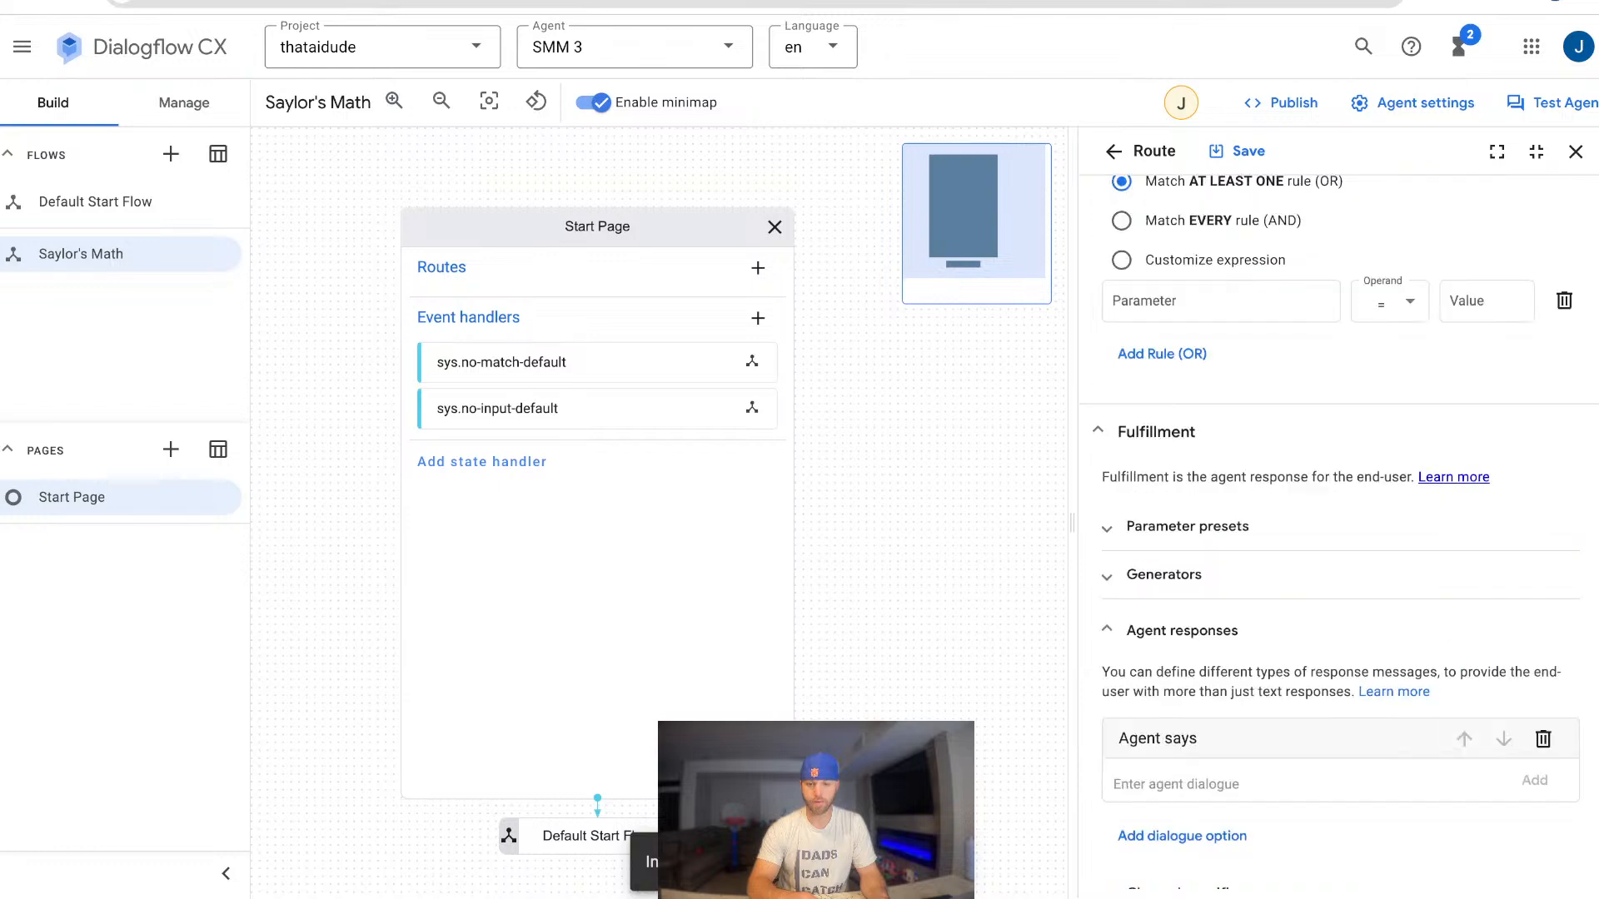
scroll(1339, 533, "down", 5)
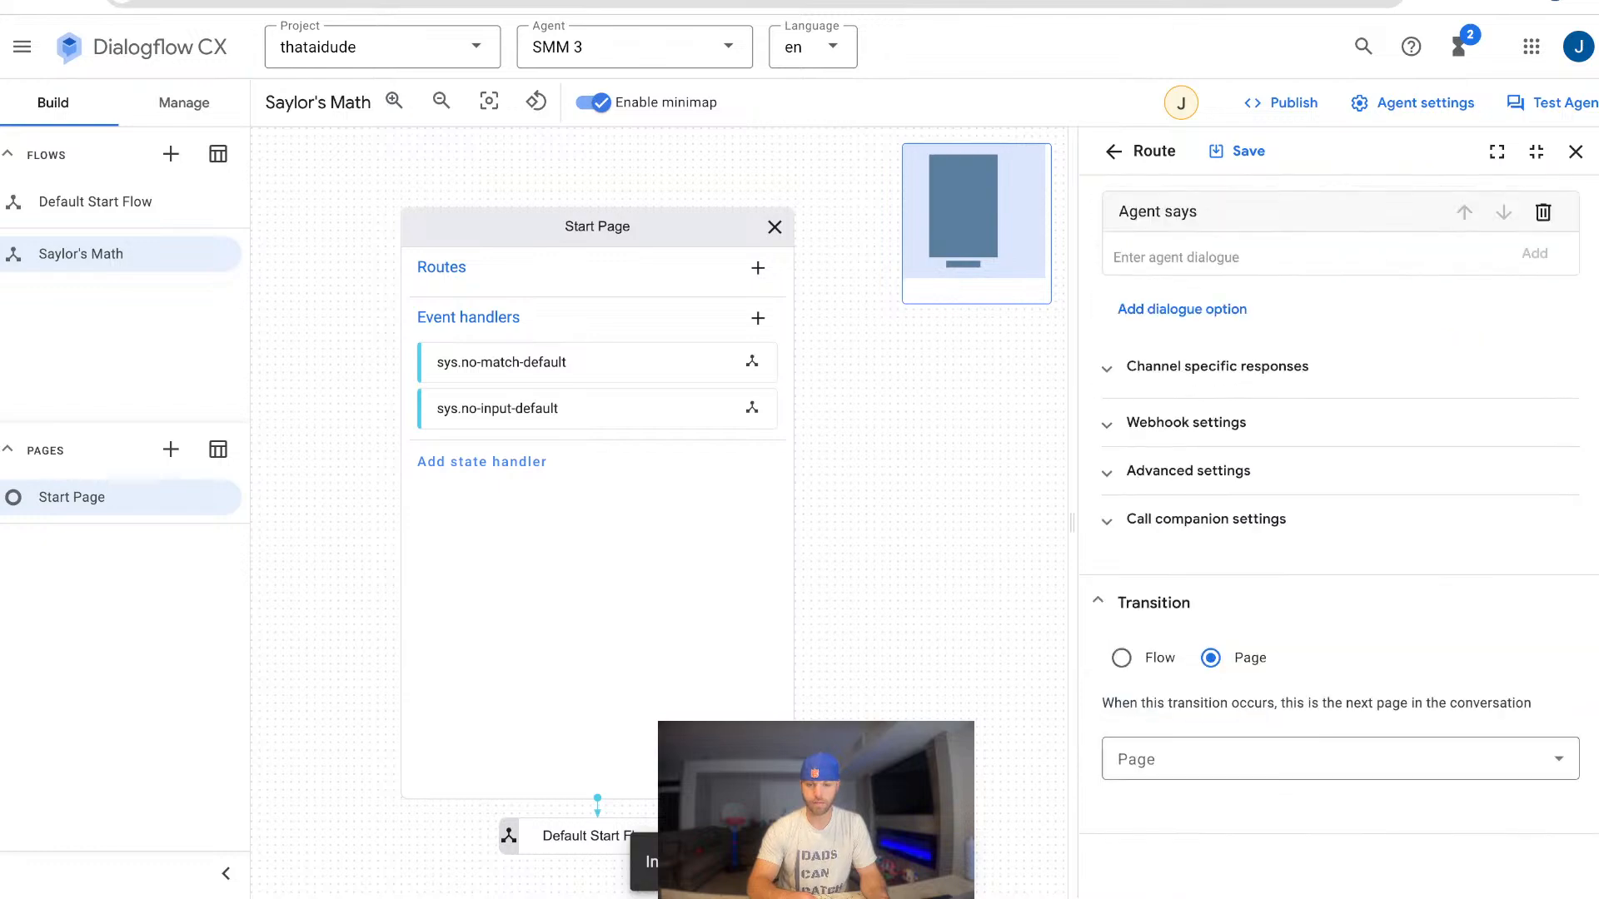
left_click(1339, 759)
left_click(1160, 496)
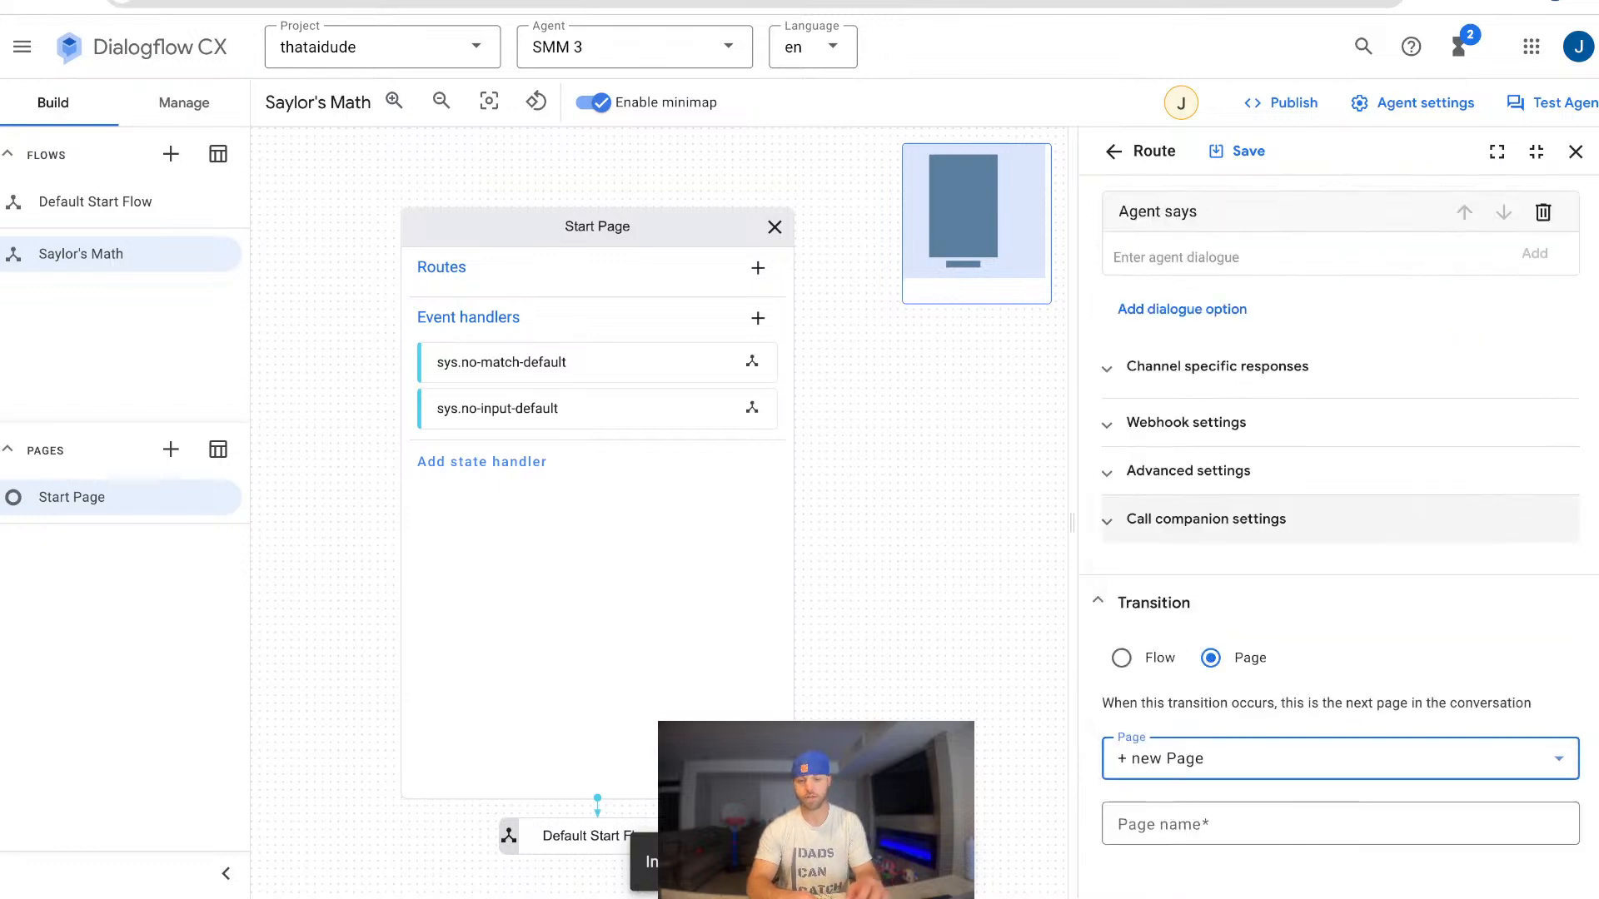
scroll(1249, 666, "down", 1)
left_click(1249, 758)
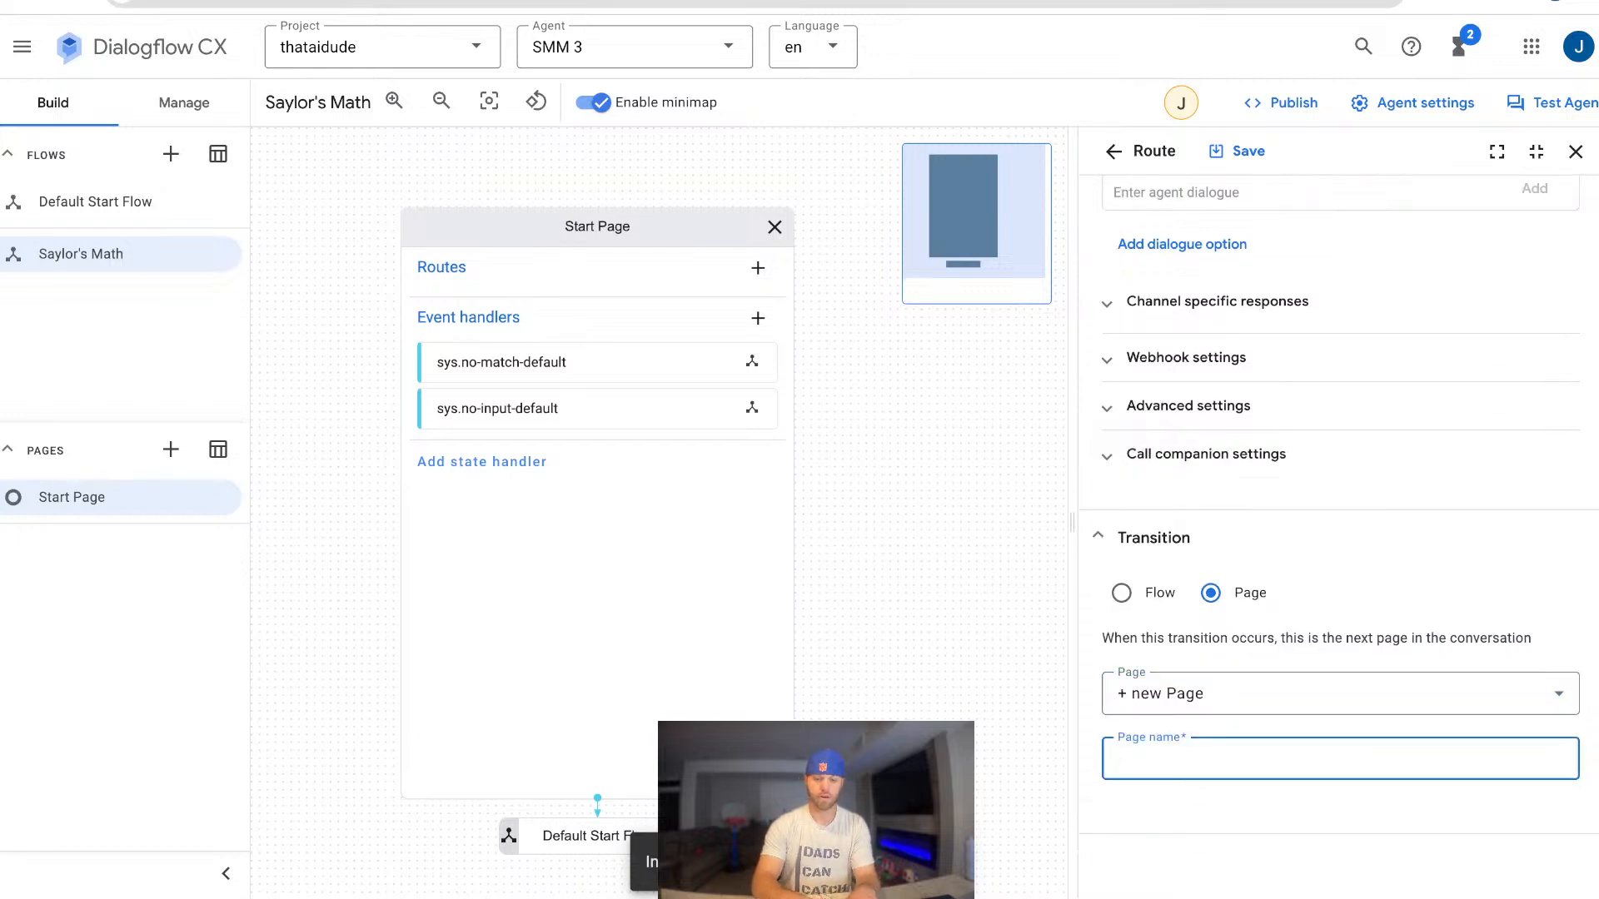
type("Saylor A")
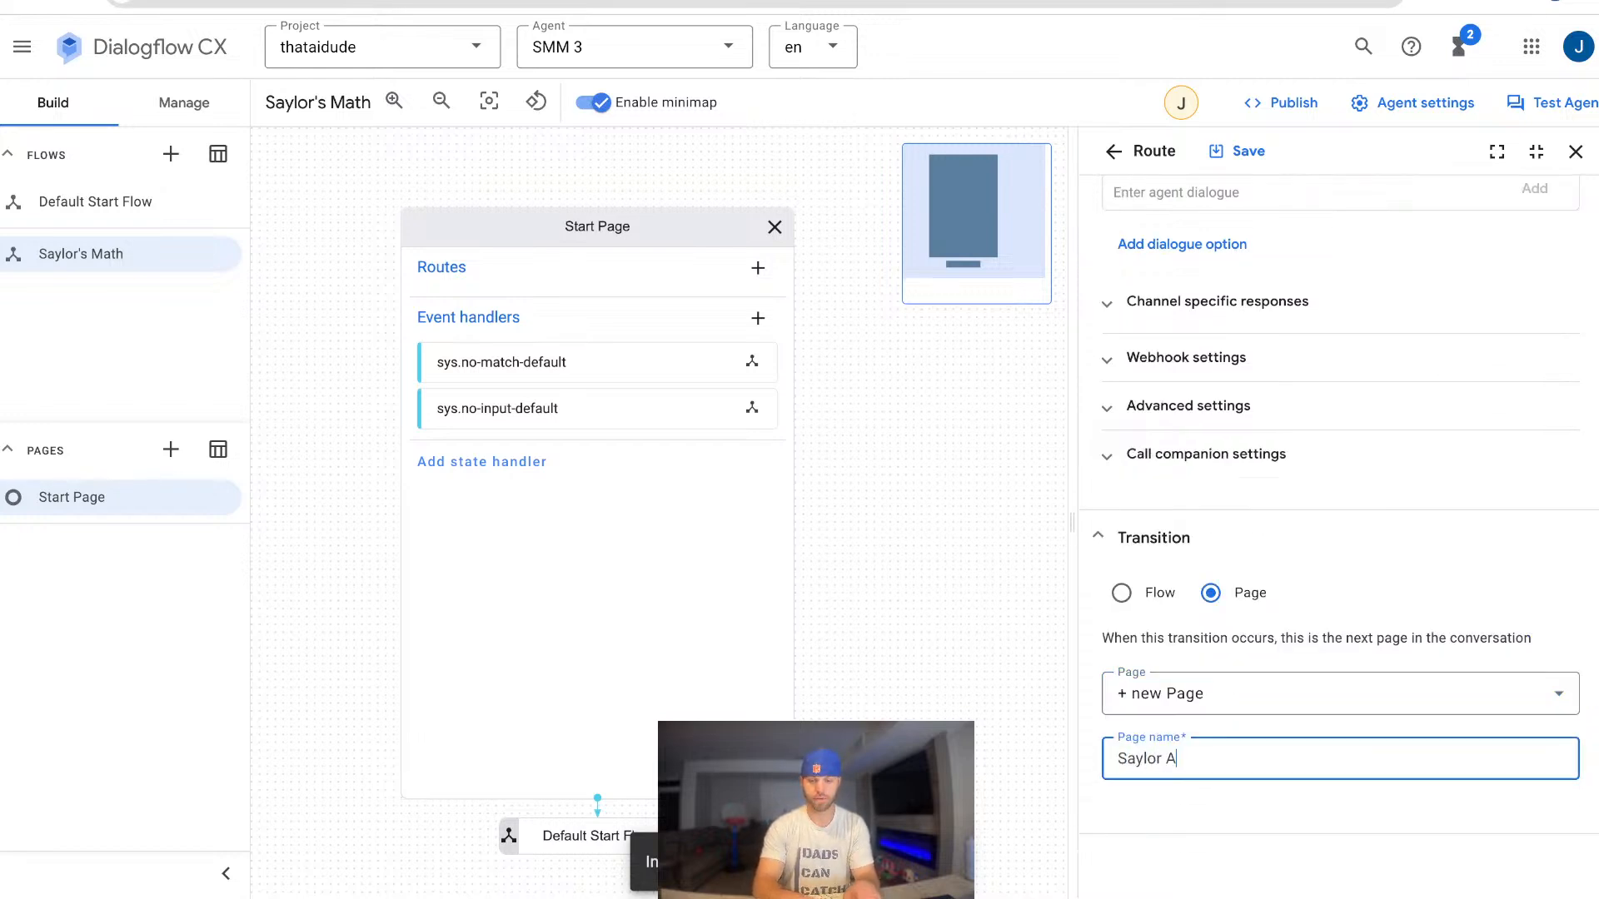
type("ddition")
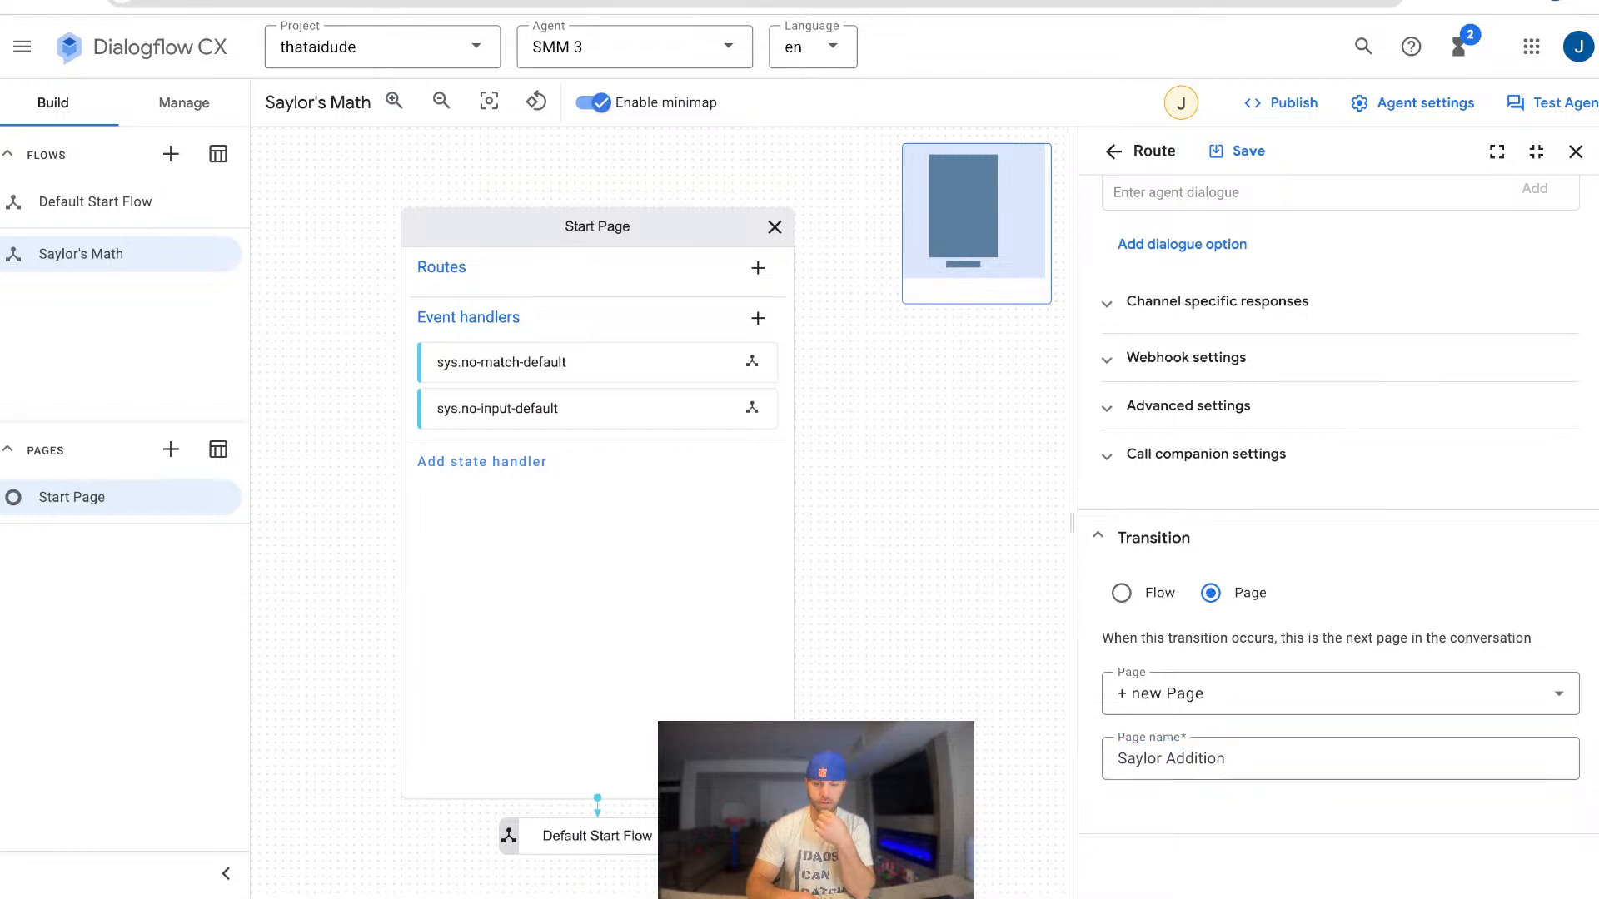
left_click(1235, 151)
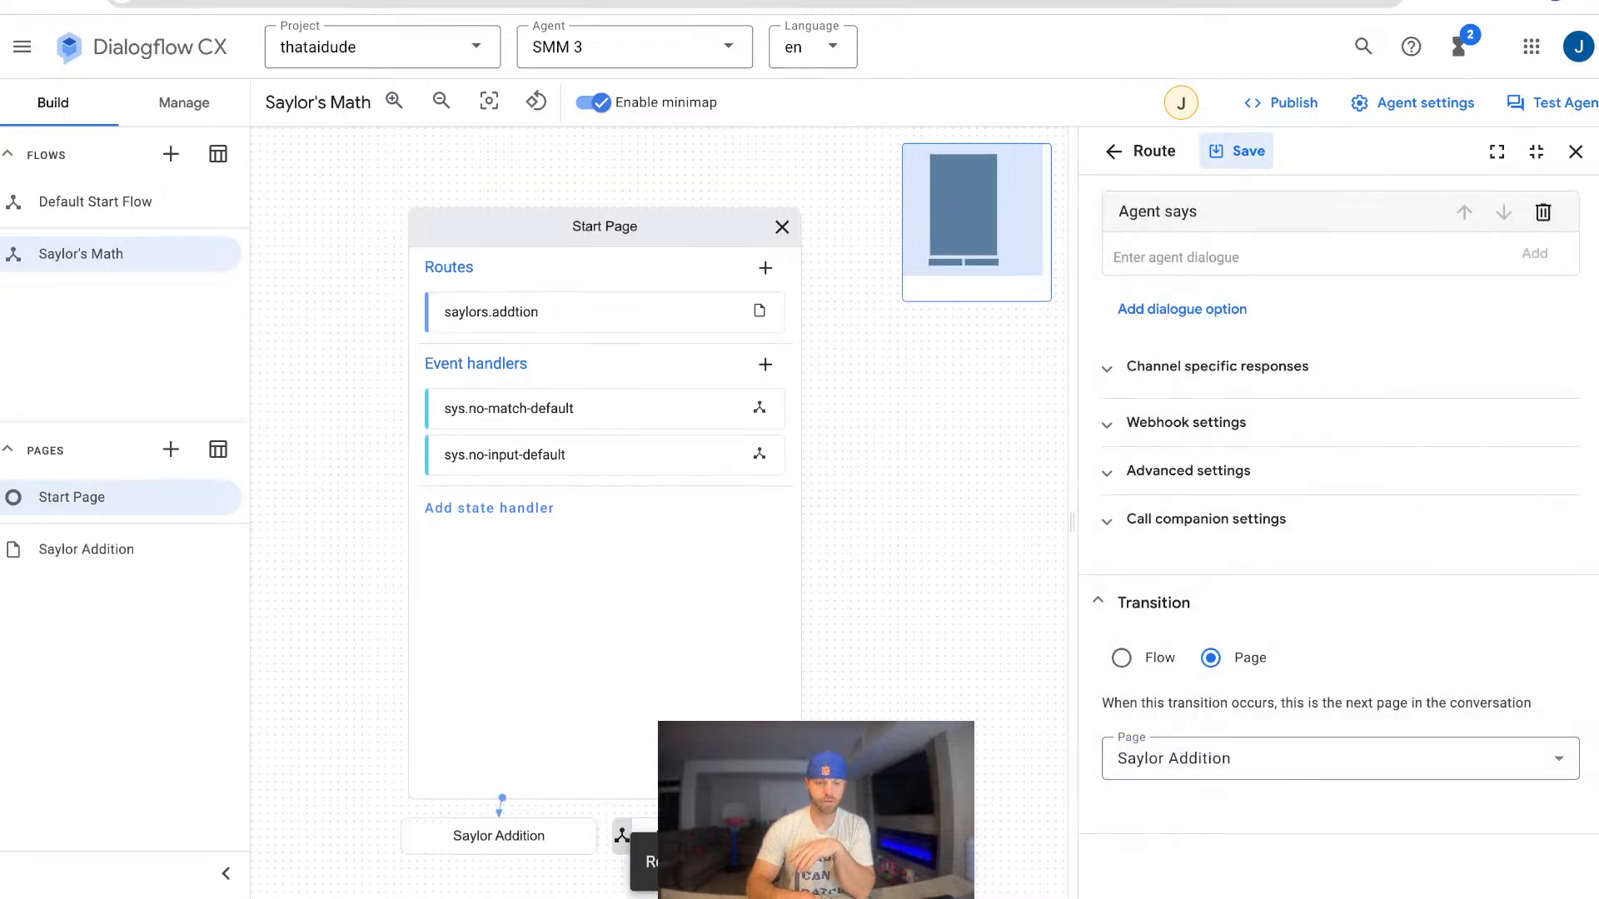
Open the learner's new addition page from the flow graph and enable Event Handlers as a state handler on it.
double_click(782, 227)
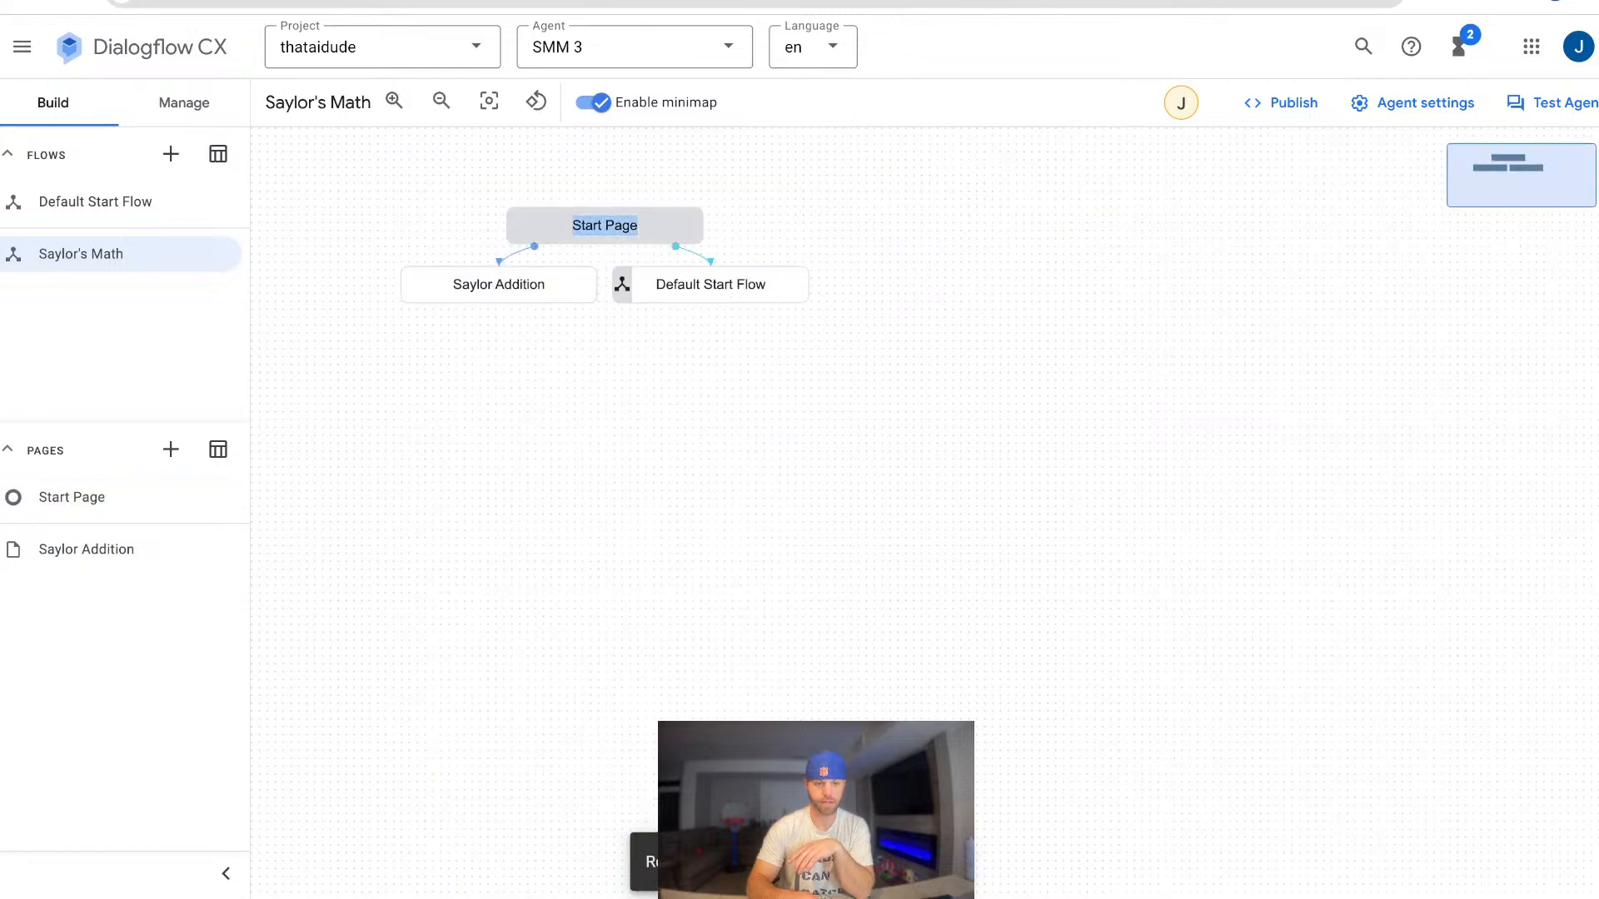
double_click(499, 285)
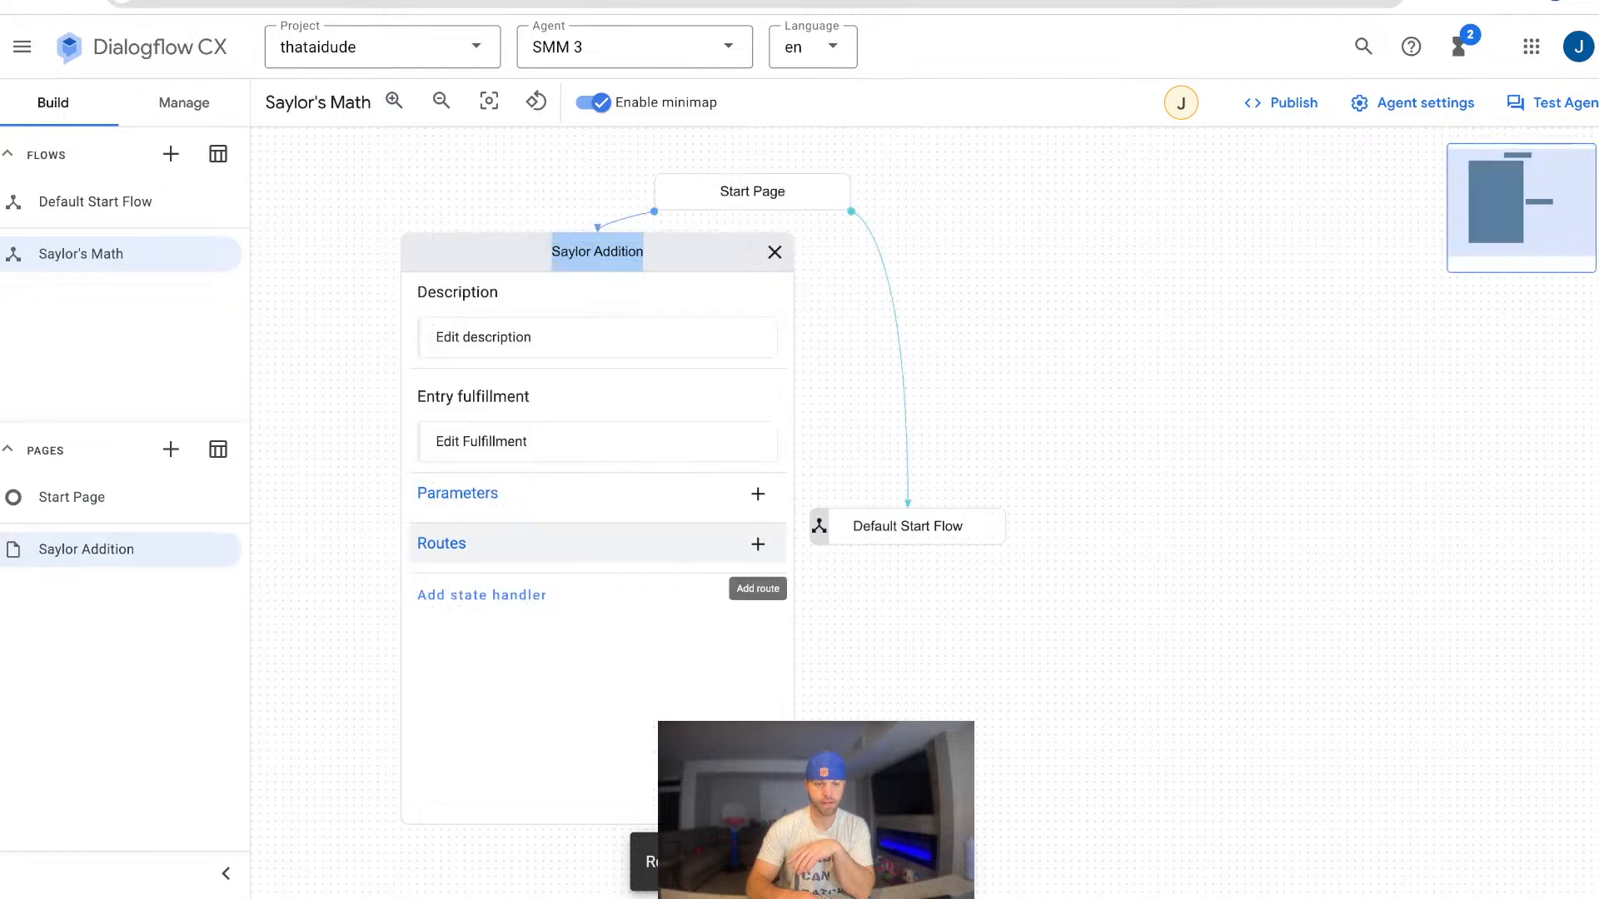
left_click(482, 595)
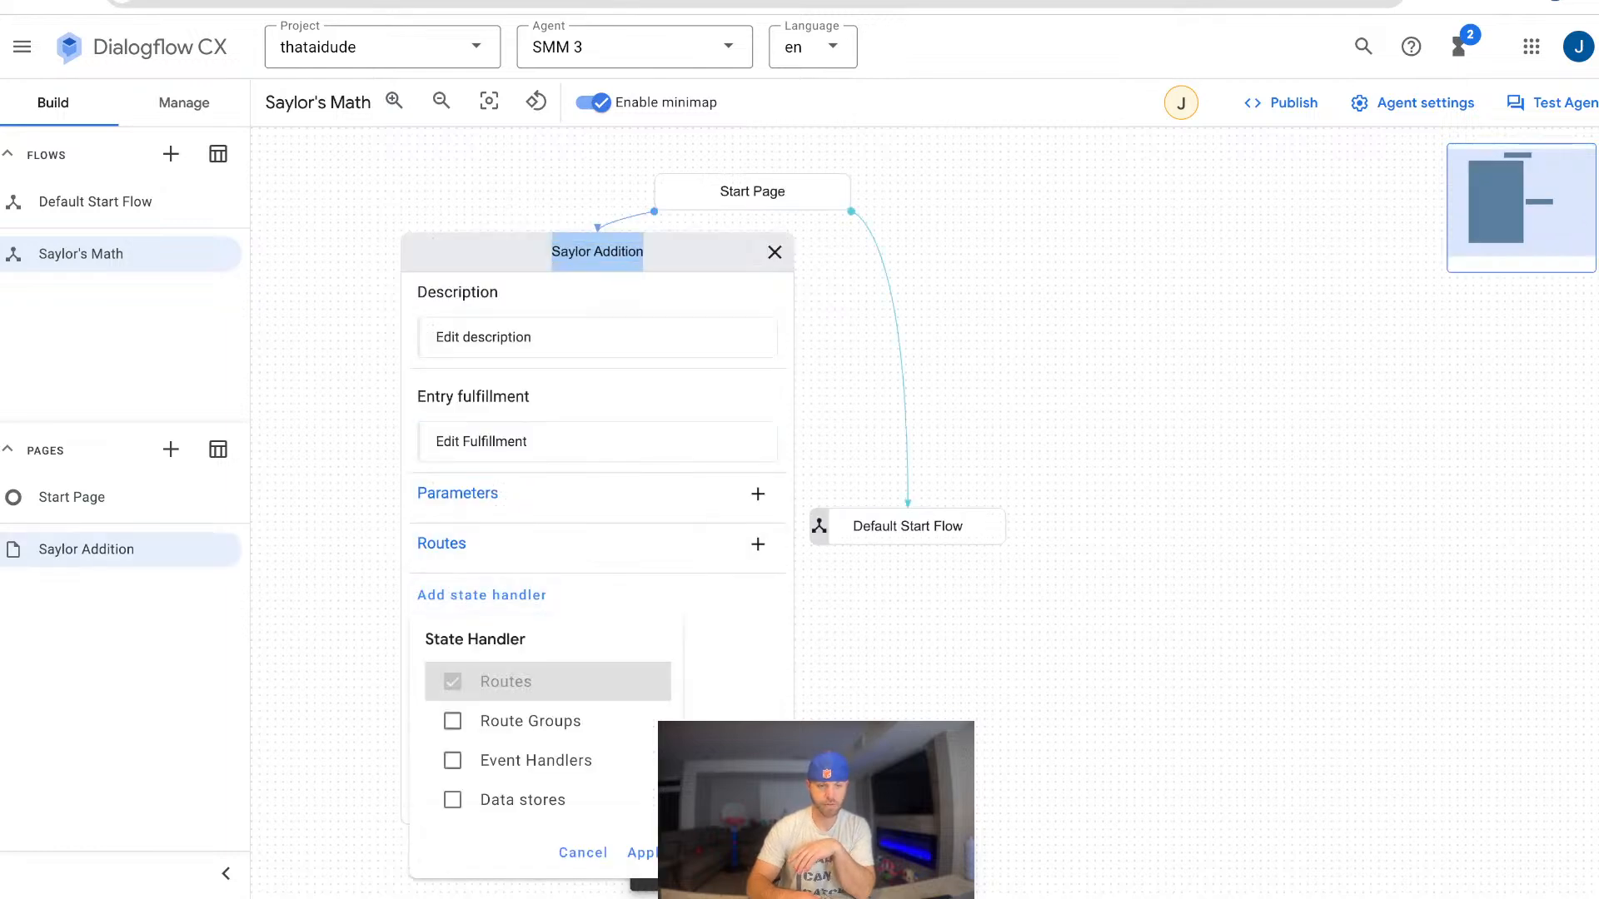
left_click(452, 761)
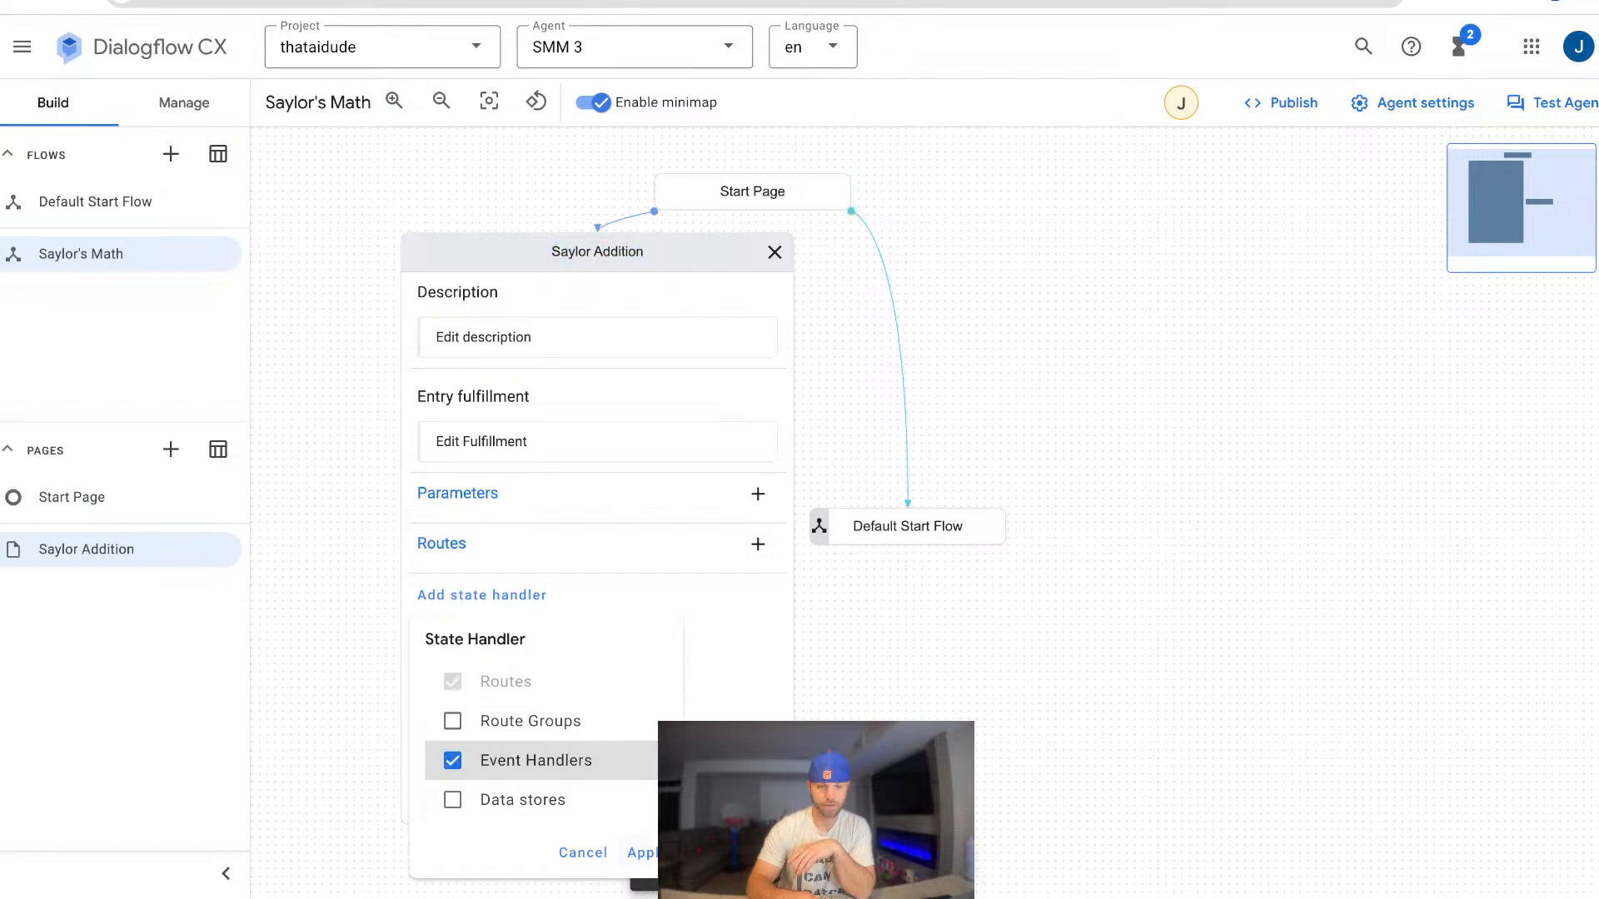
left_click(642, 852)
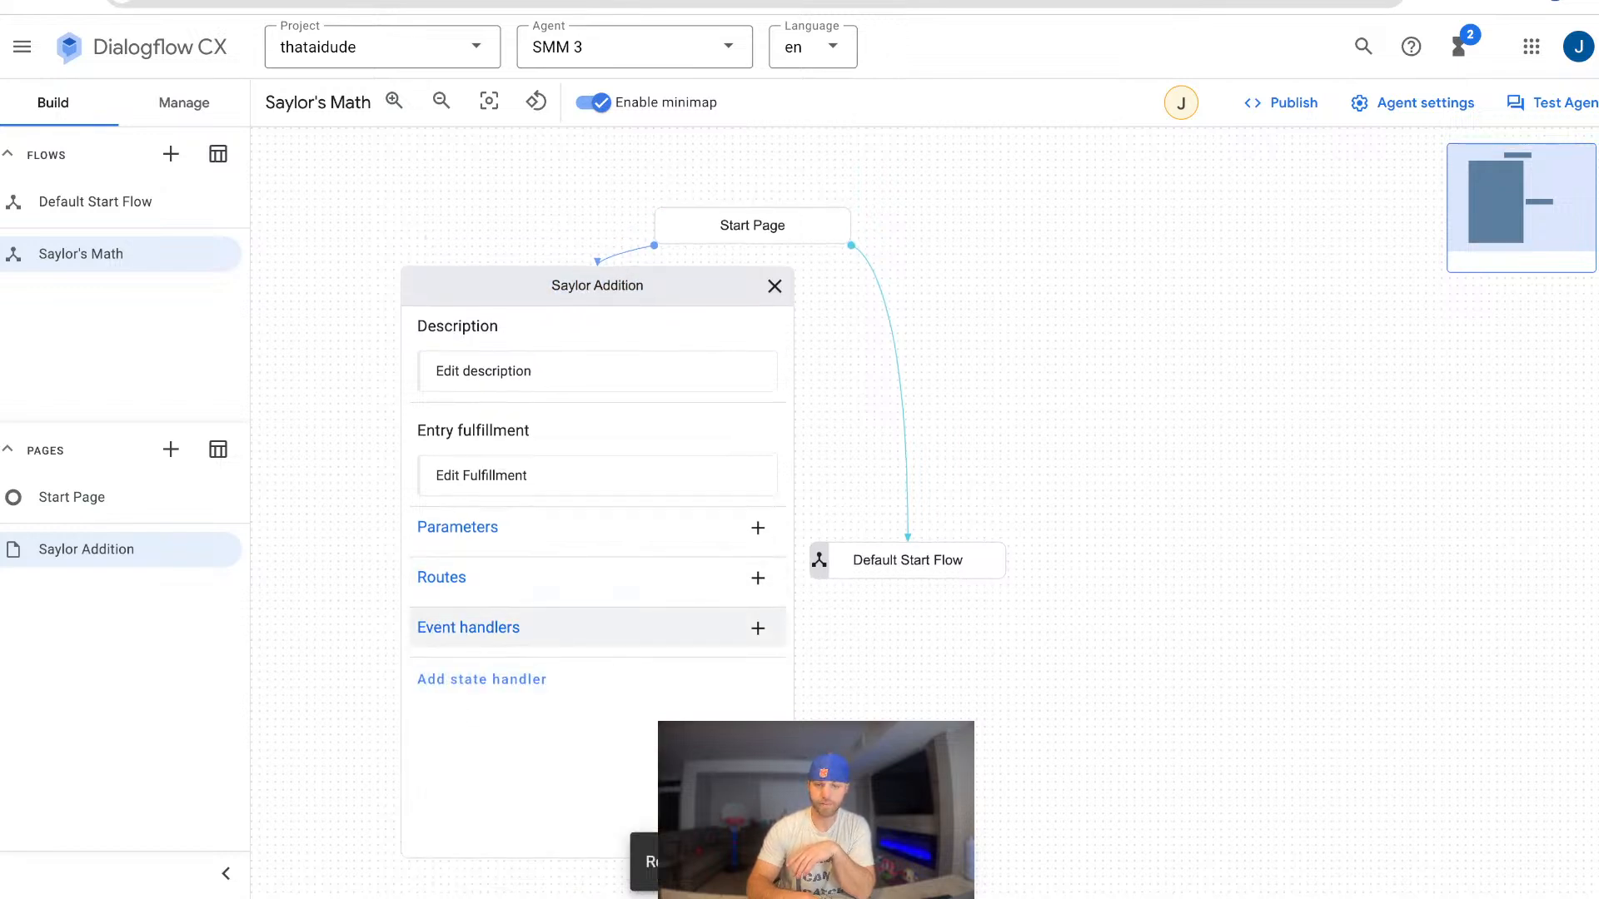
Add an event handler for the No-match default event on the addition page and enable generative fallback for it.
left_click(468, 629)
left_click(1161, 299)
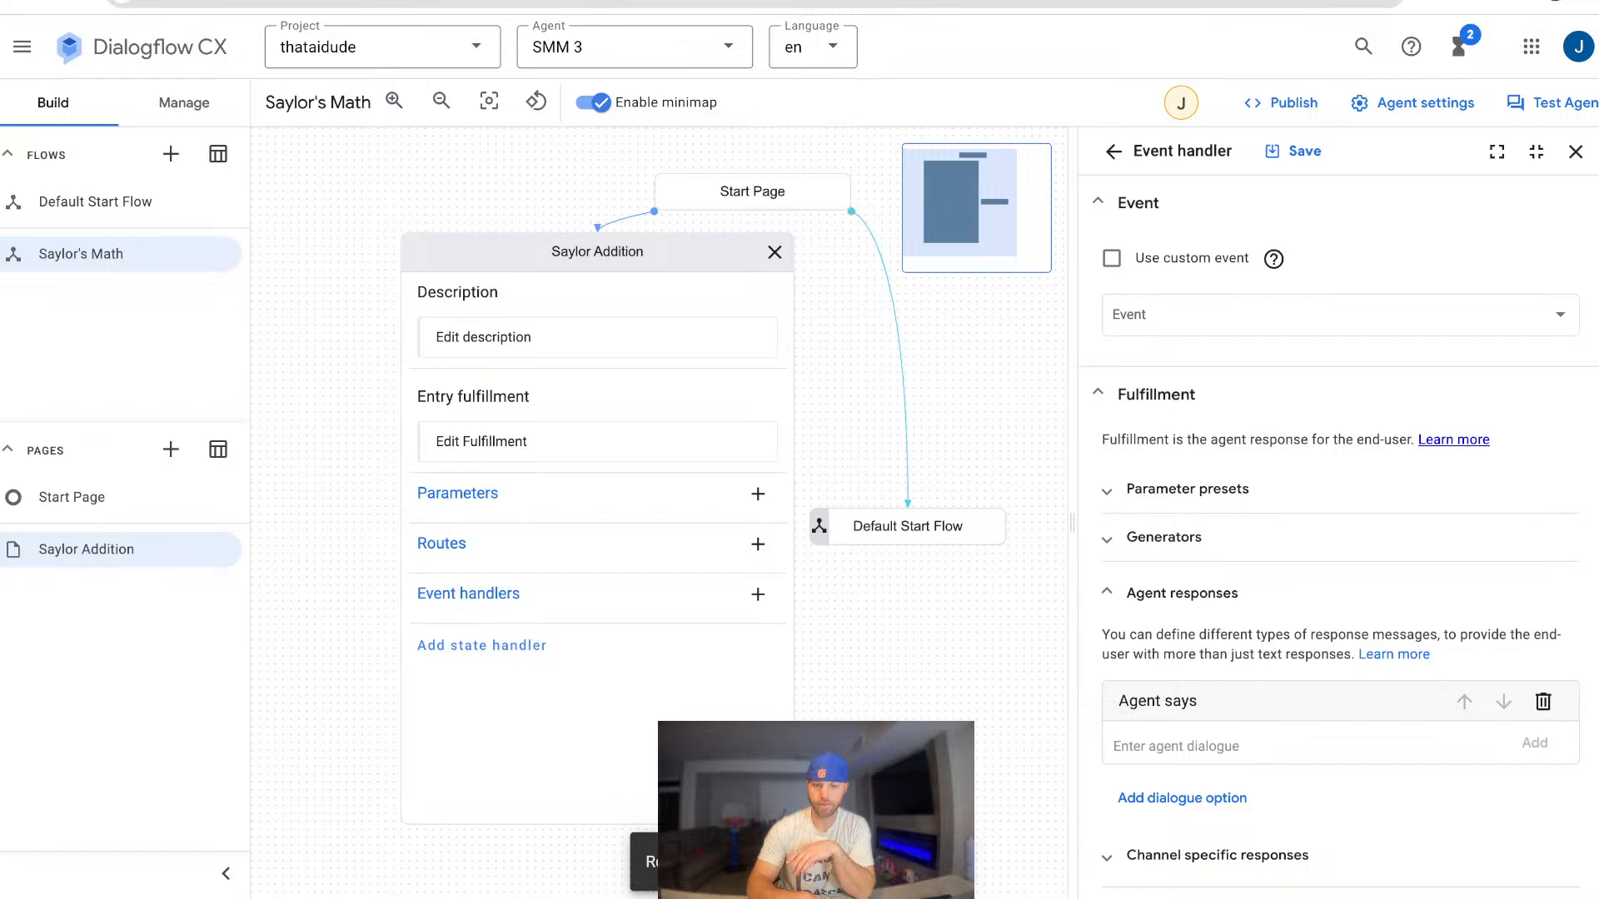
left_click(1266, 316)
scroll(1266, 346, "down", 1)
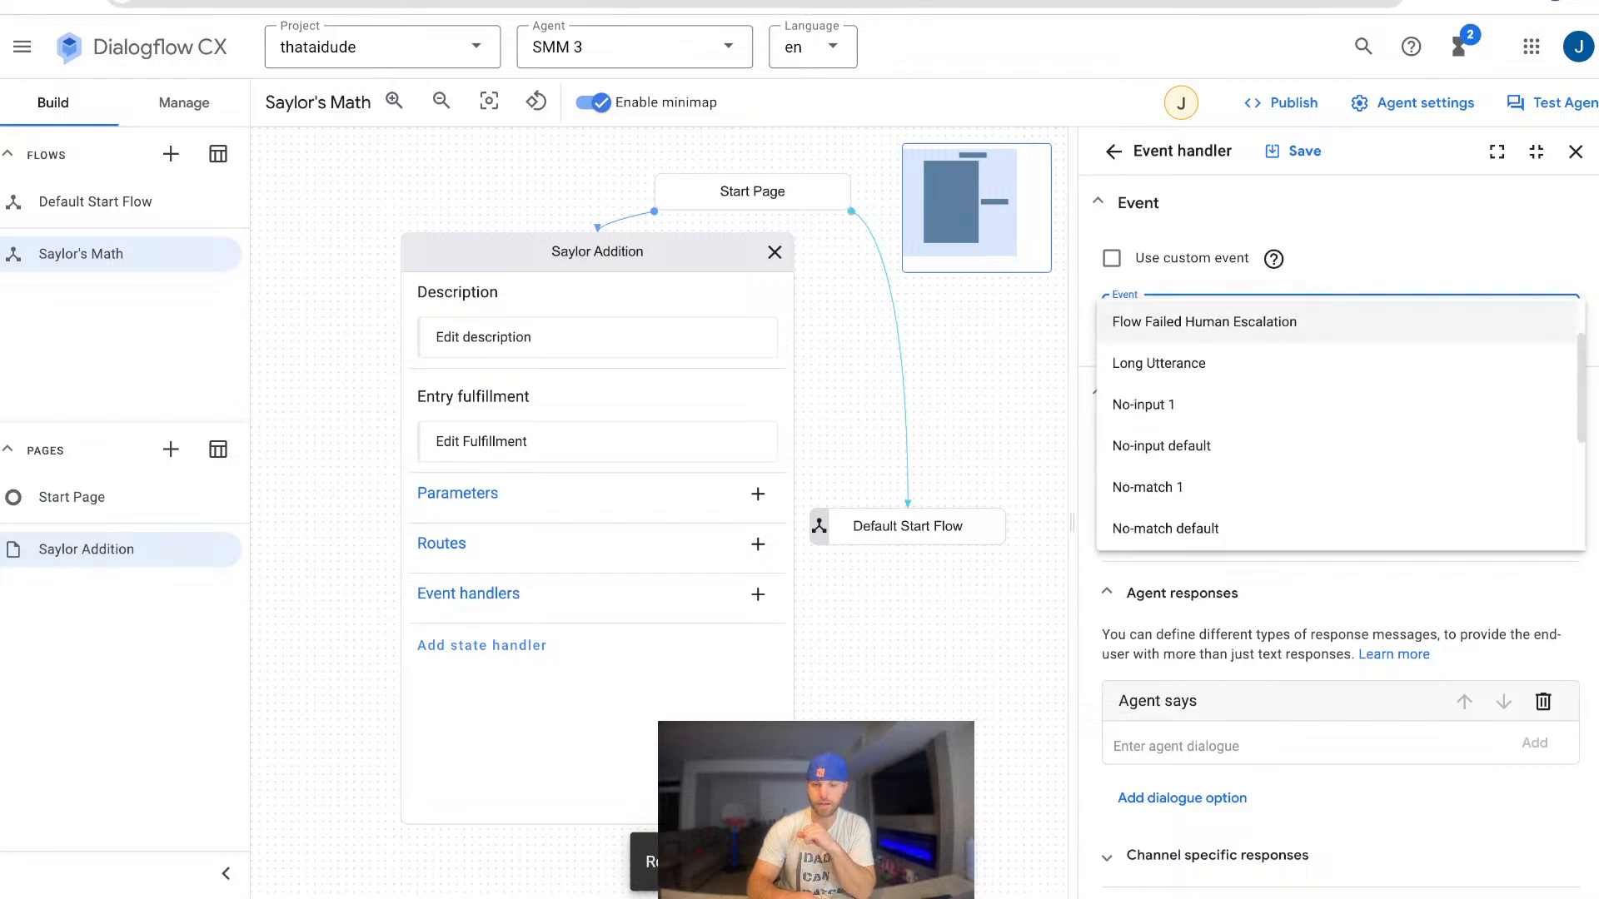
scroll(1249, 342, "down", 1)
left_click(1240, 469)
scroll(1241, 474, "down", 2)
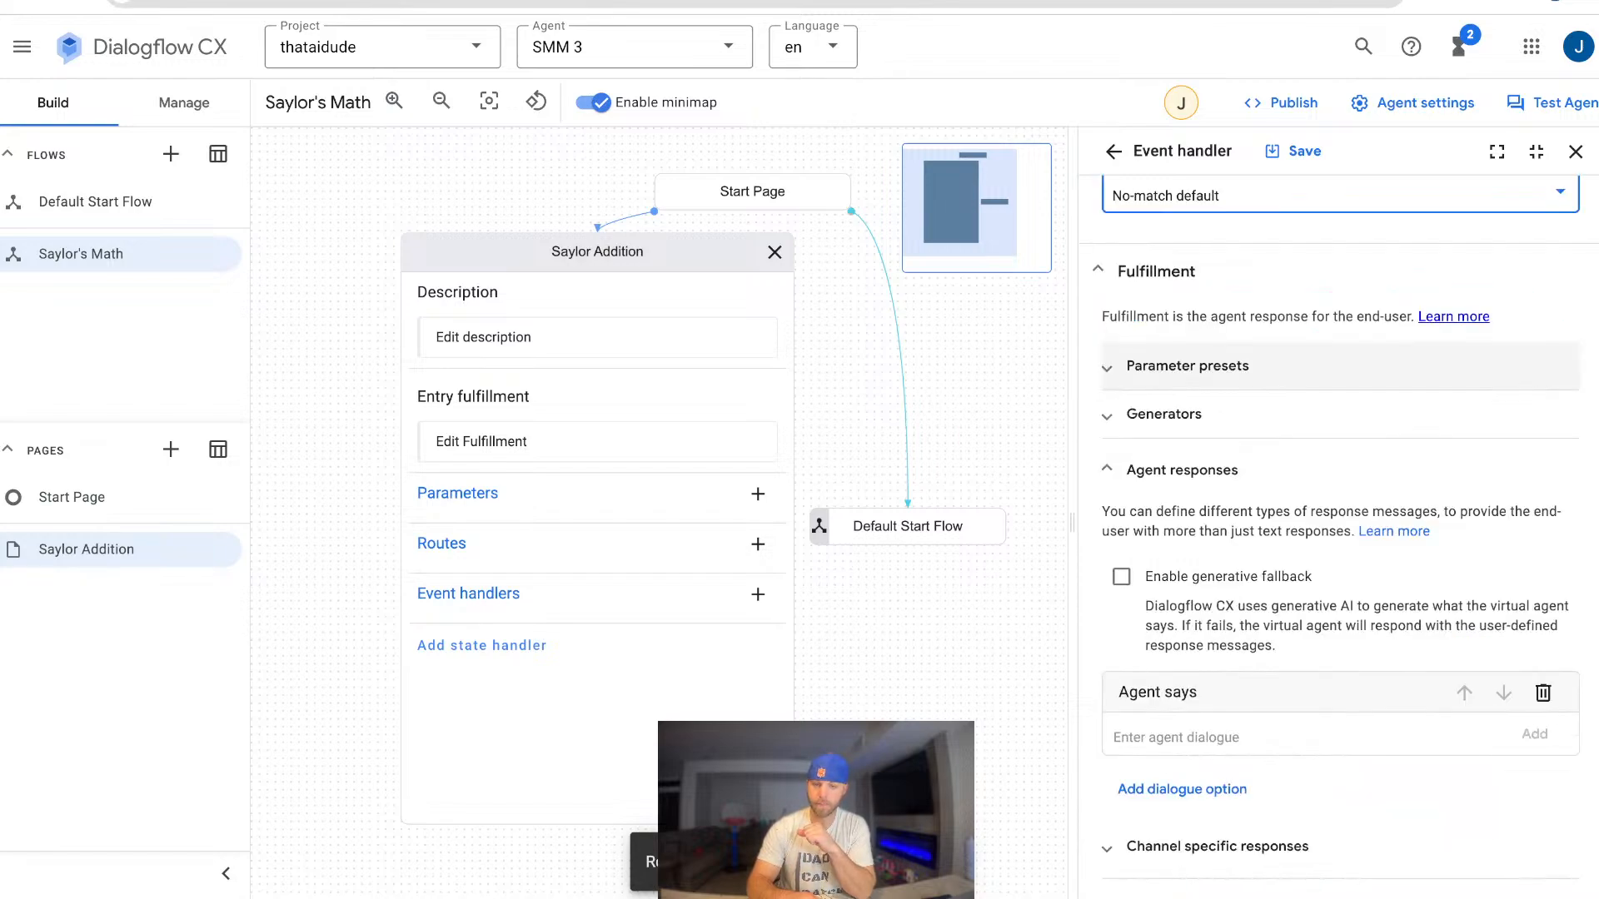
scroll(1122, 499, "down", 2)
left_click(1122, 453)
Make the no-match handler transition to the Default Start Flow, save it and return to the event handler list.
scroll(1122, 453, "down", 4)
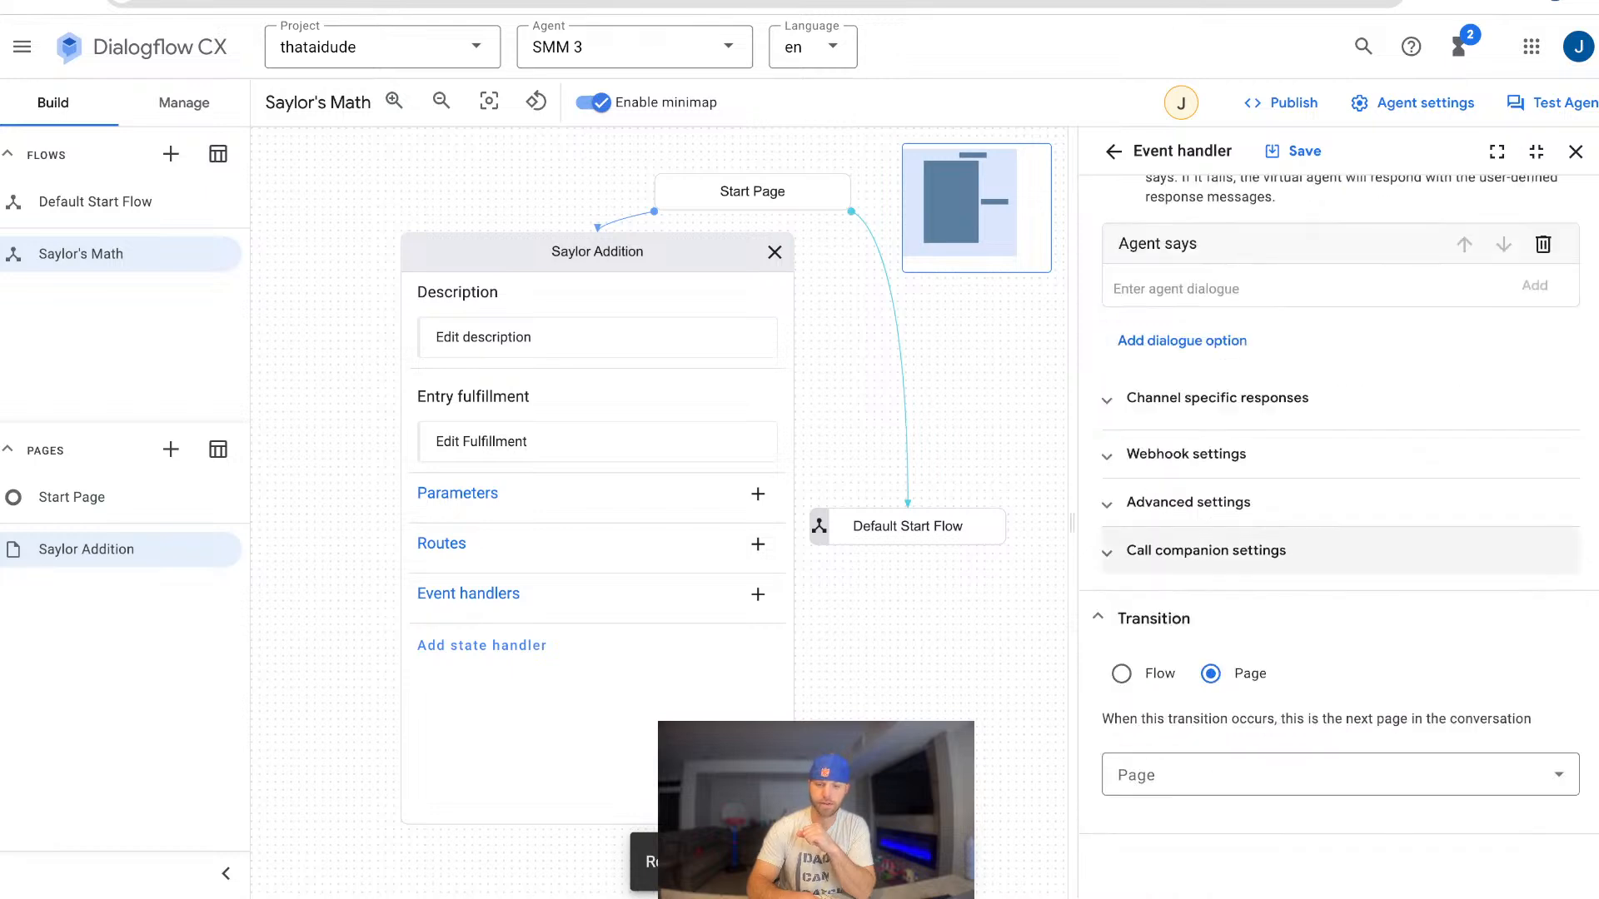
left_click(1122, 673)
left_click(1332, 775)
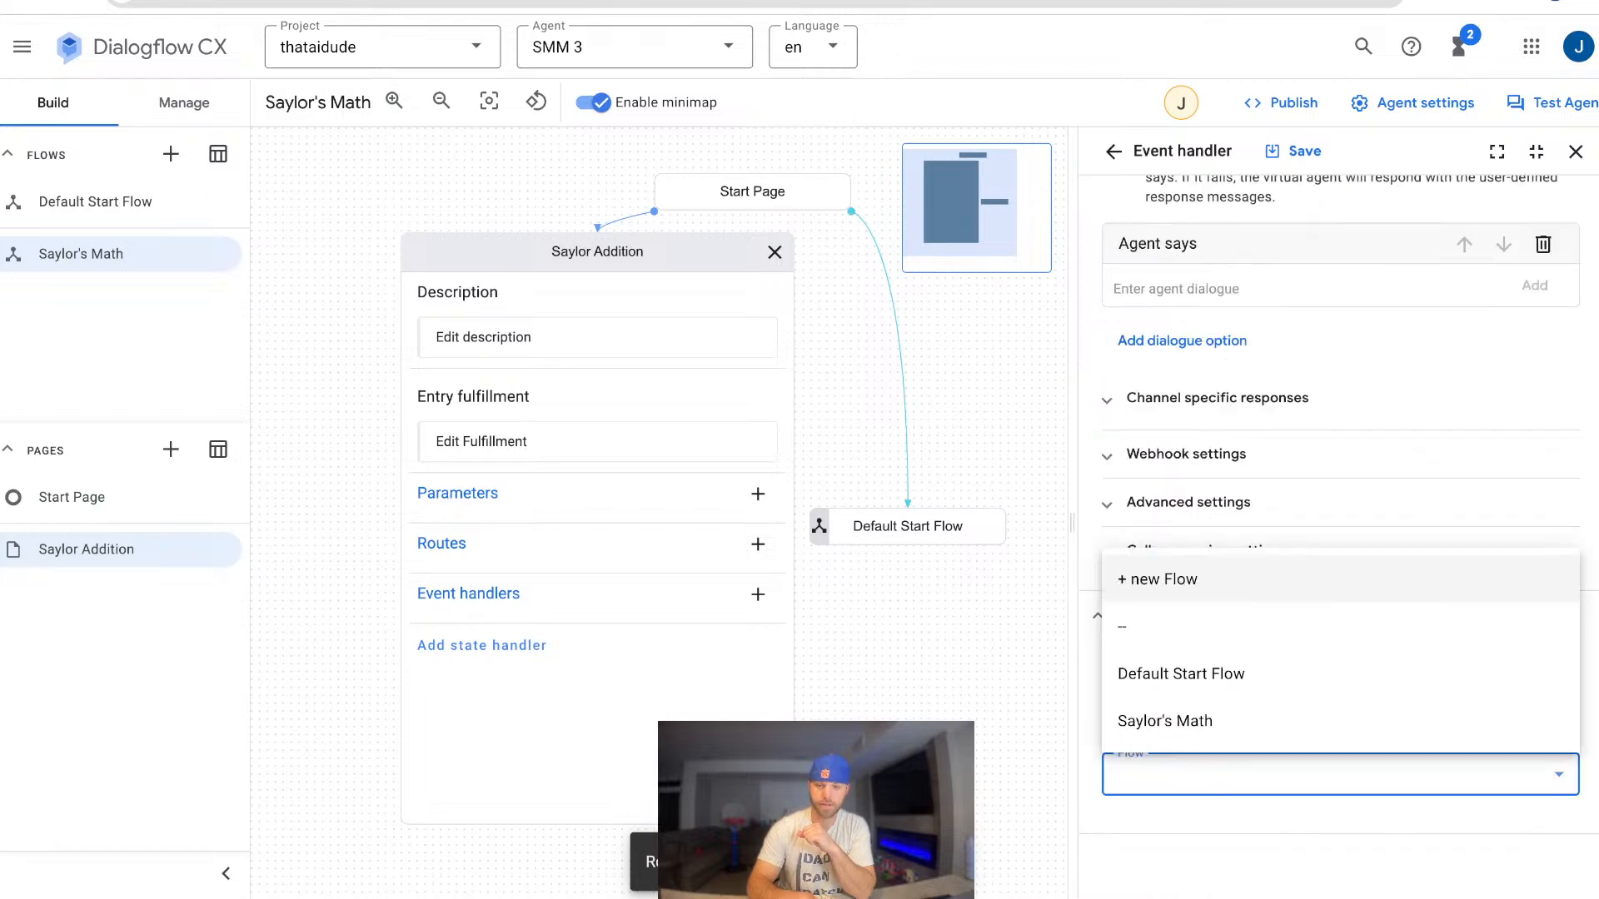
left_click(1181, 674)
left_click(1295, 151)
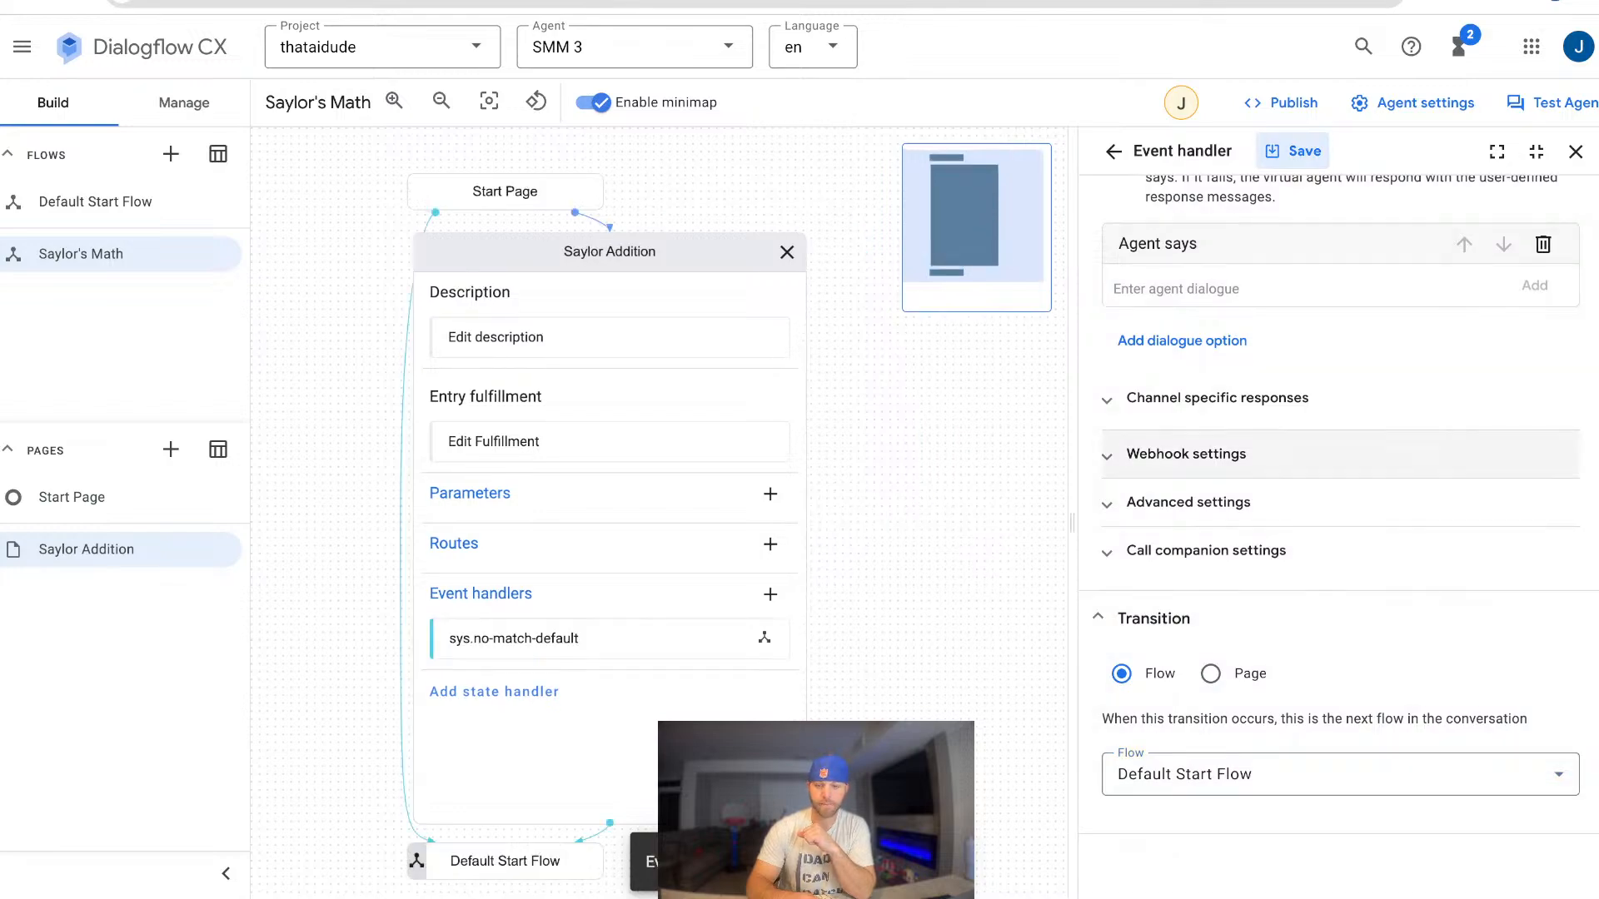
scroll(1338, 516, "up", 7)
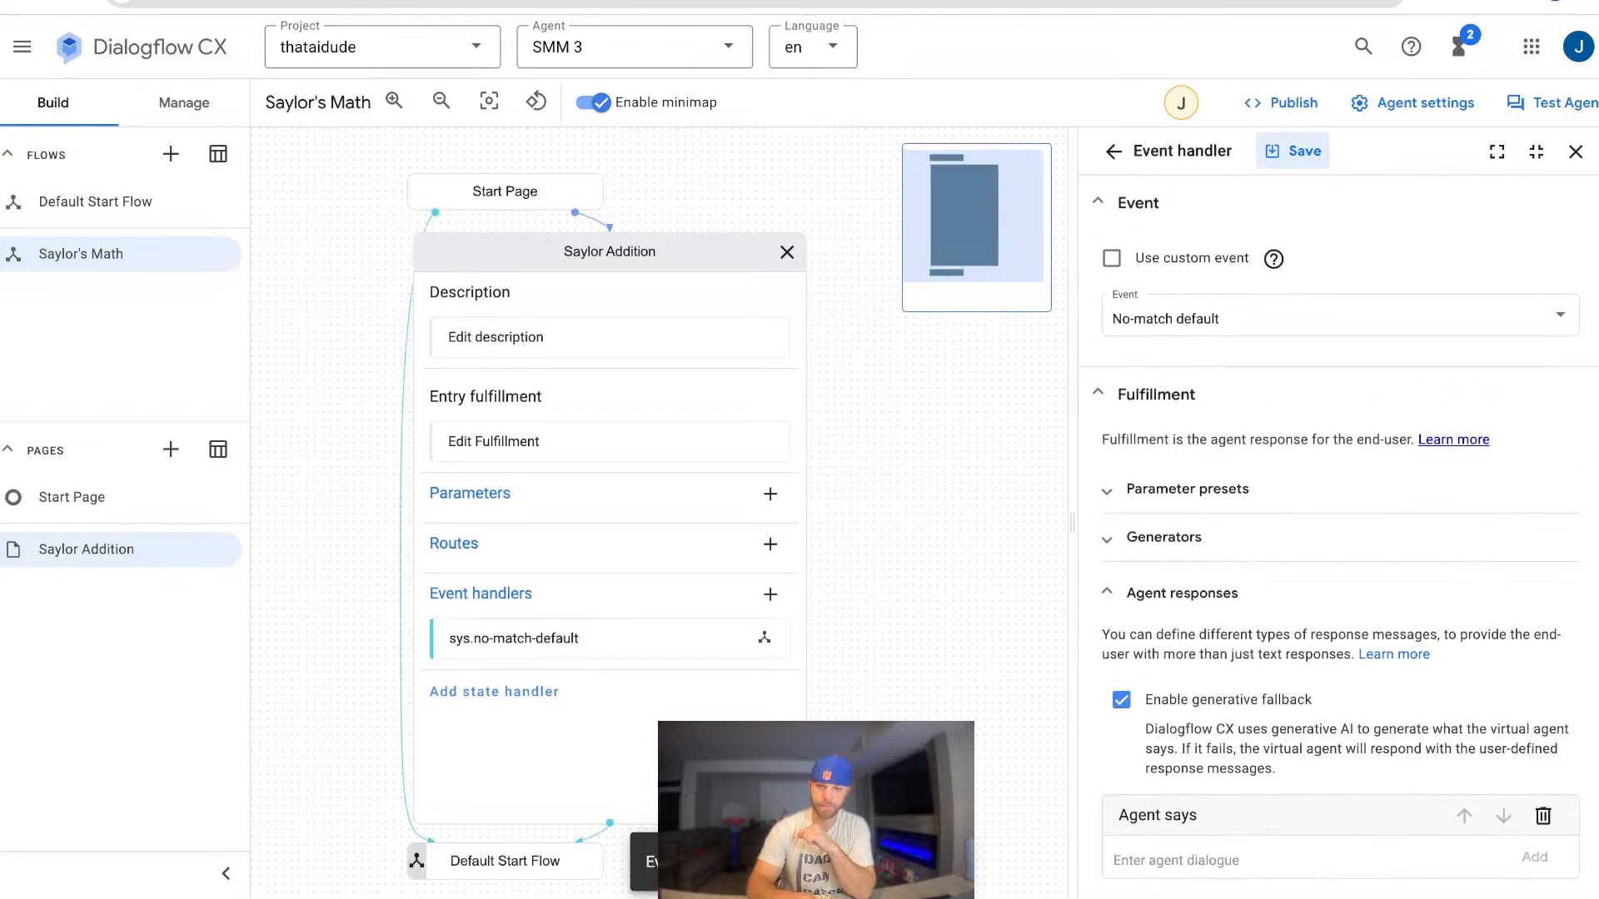
left_click(1113, 151)
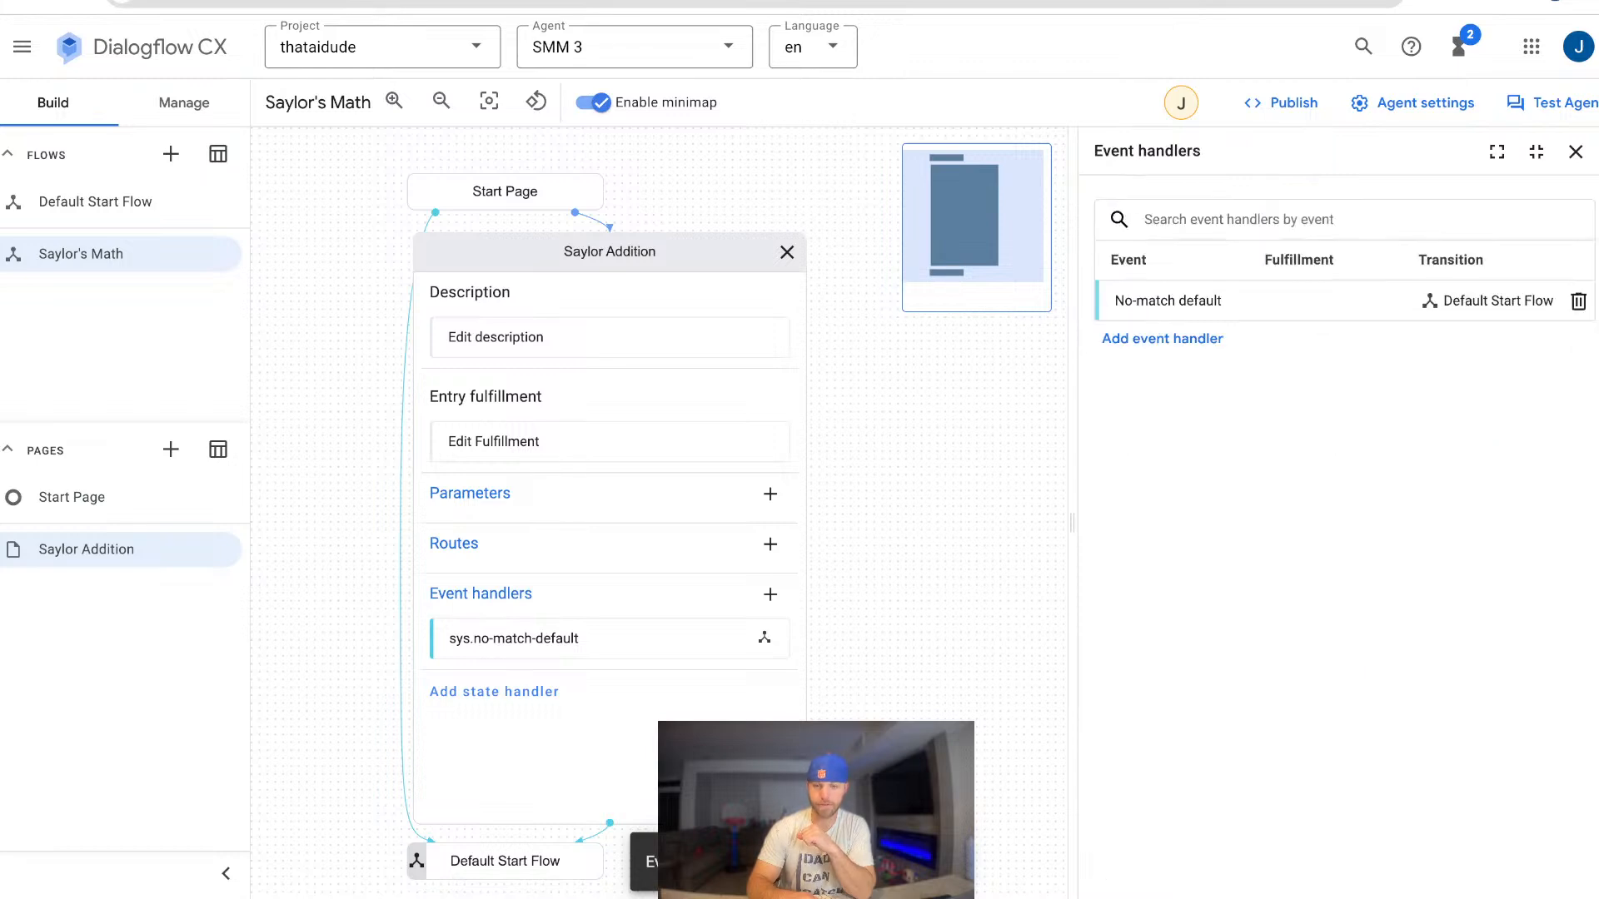
Add a No-input default event handler that transitions back to the same addition page, save it and close its settings.
left_click(1163, 338)
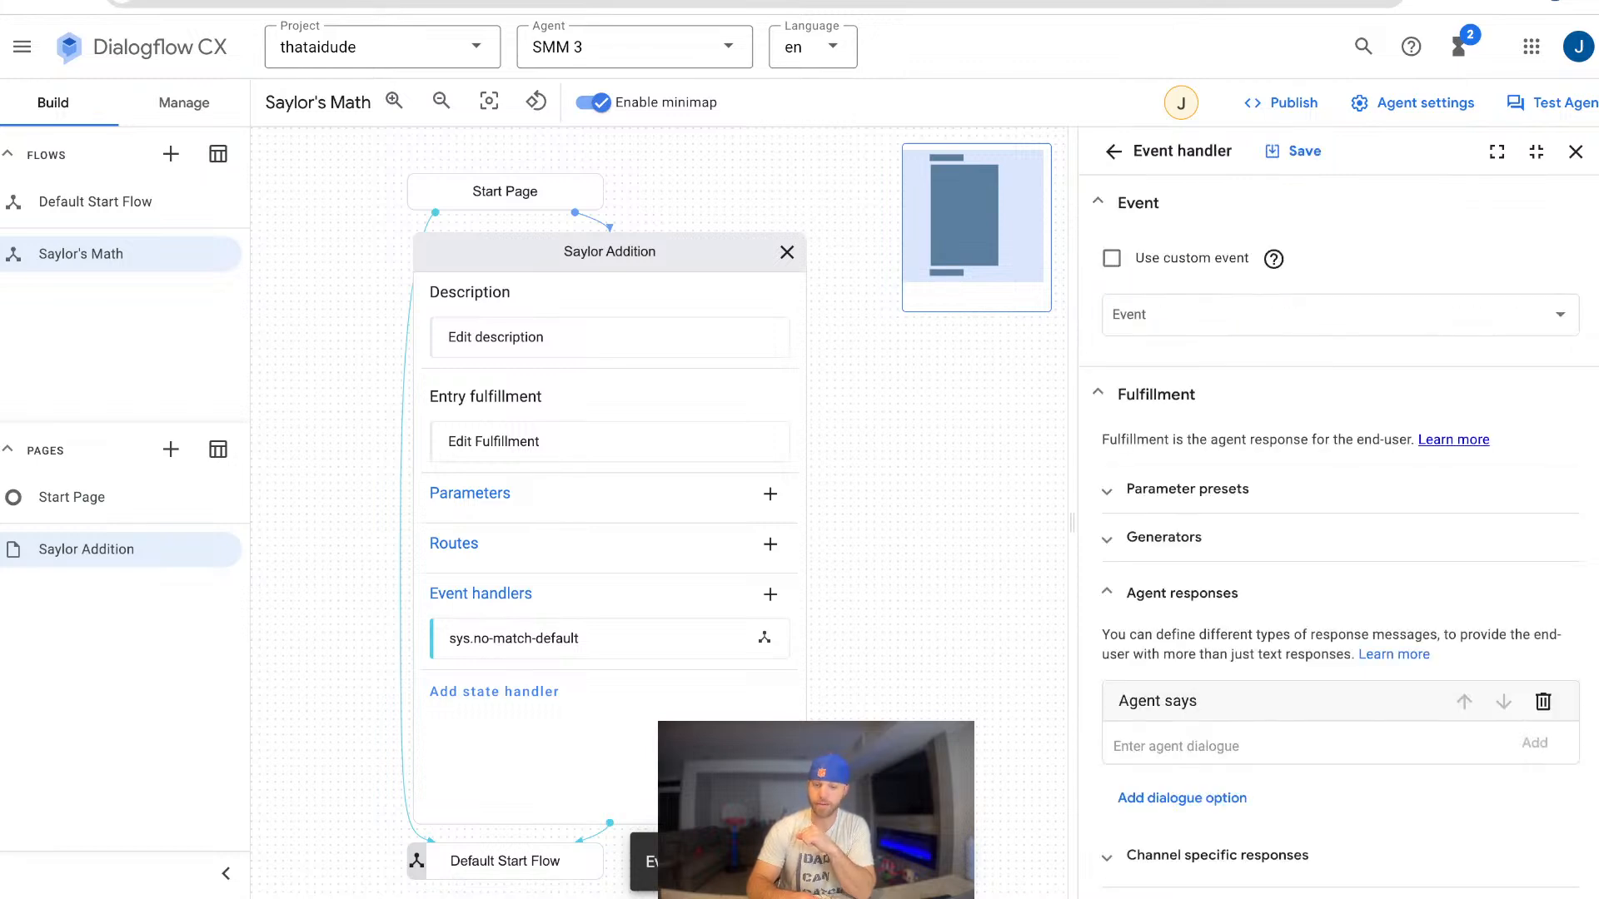
left_click(1162, 331)
scroll(1162, 342, "down", 1)
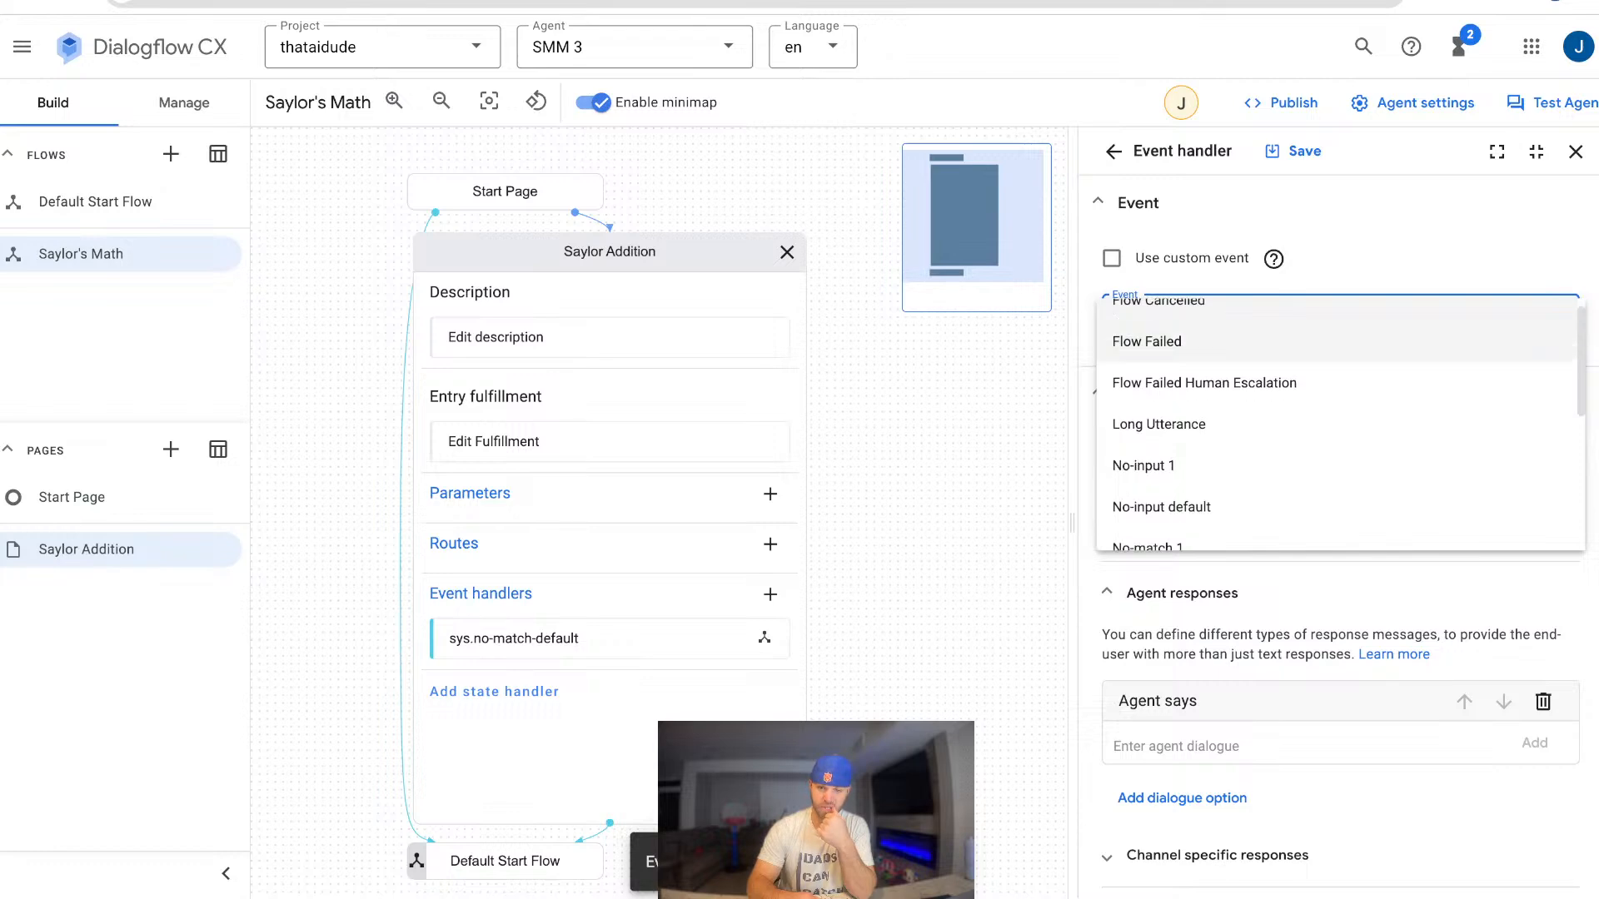
scroll(1163, 374, "down", 3)
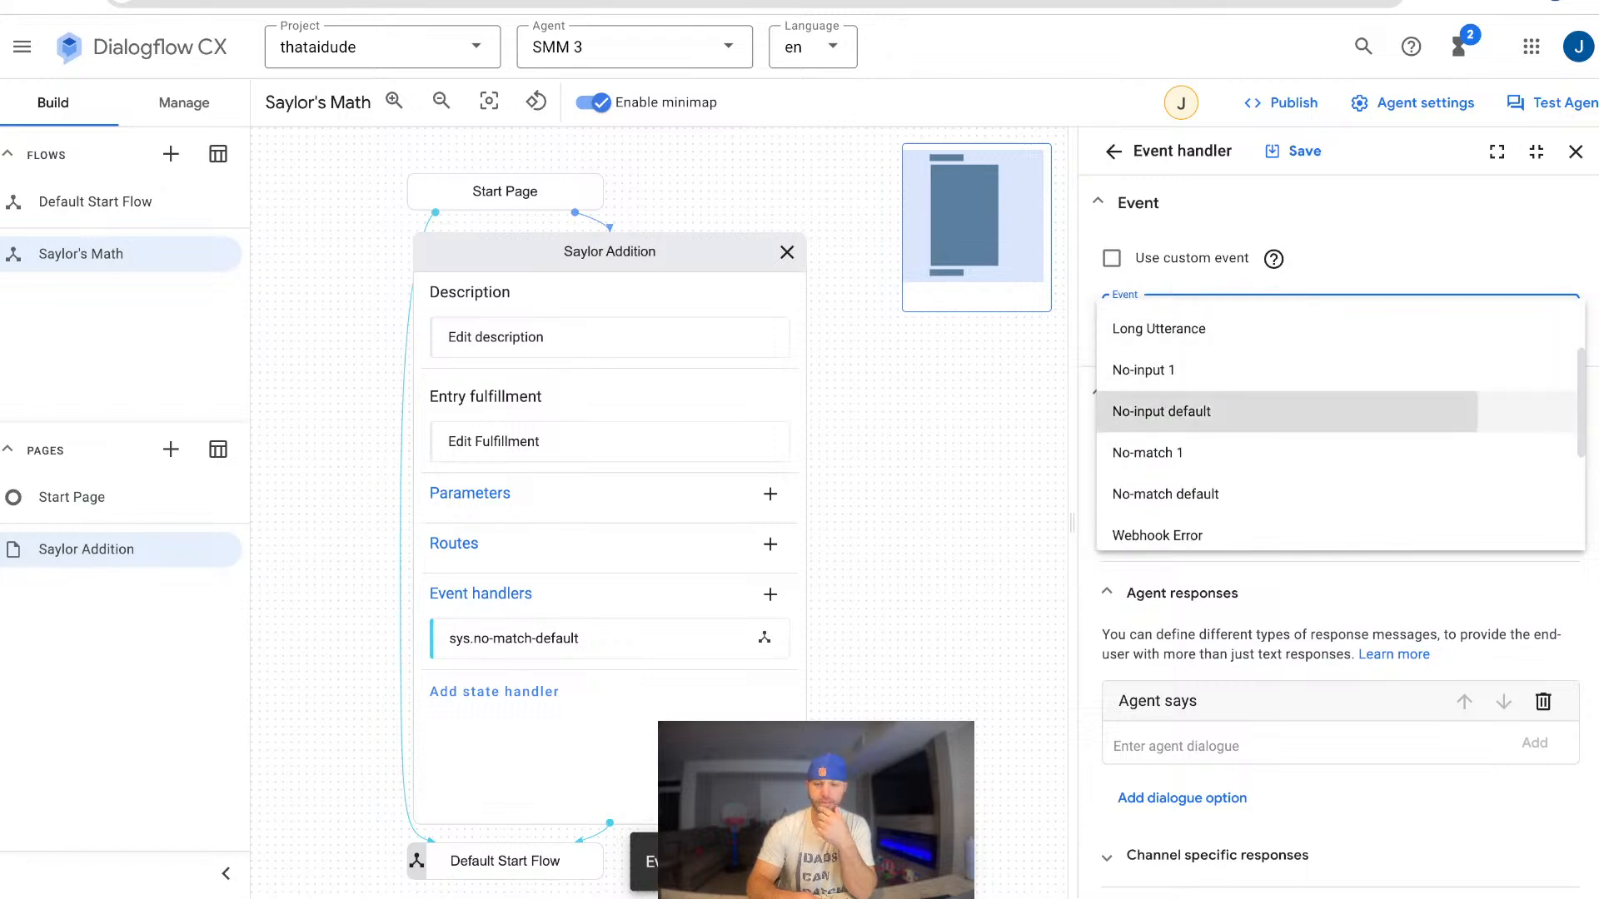
left_click(1162, 408)
scroll(1338, 516, "down", 5)
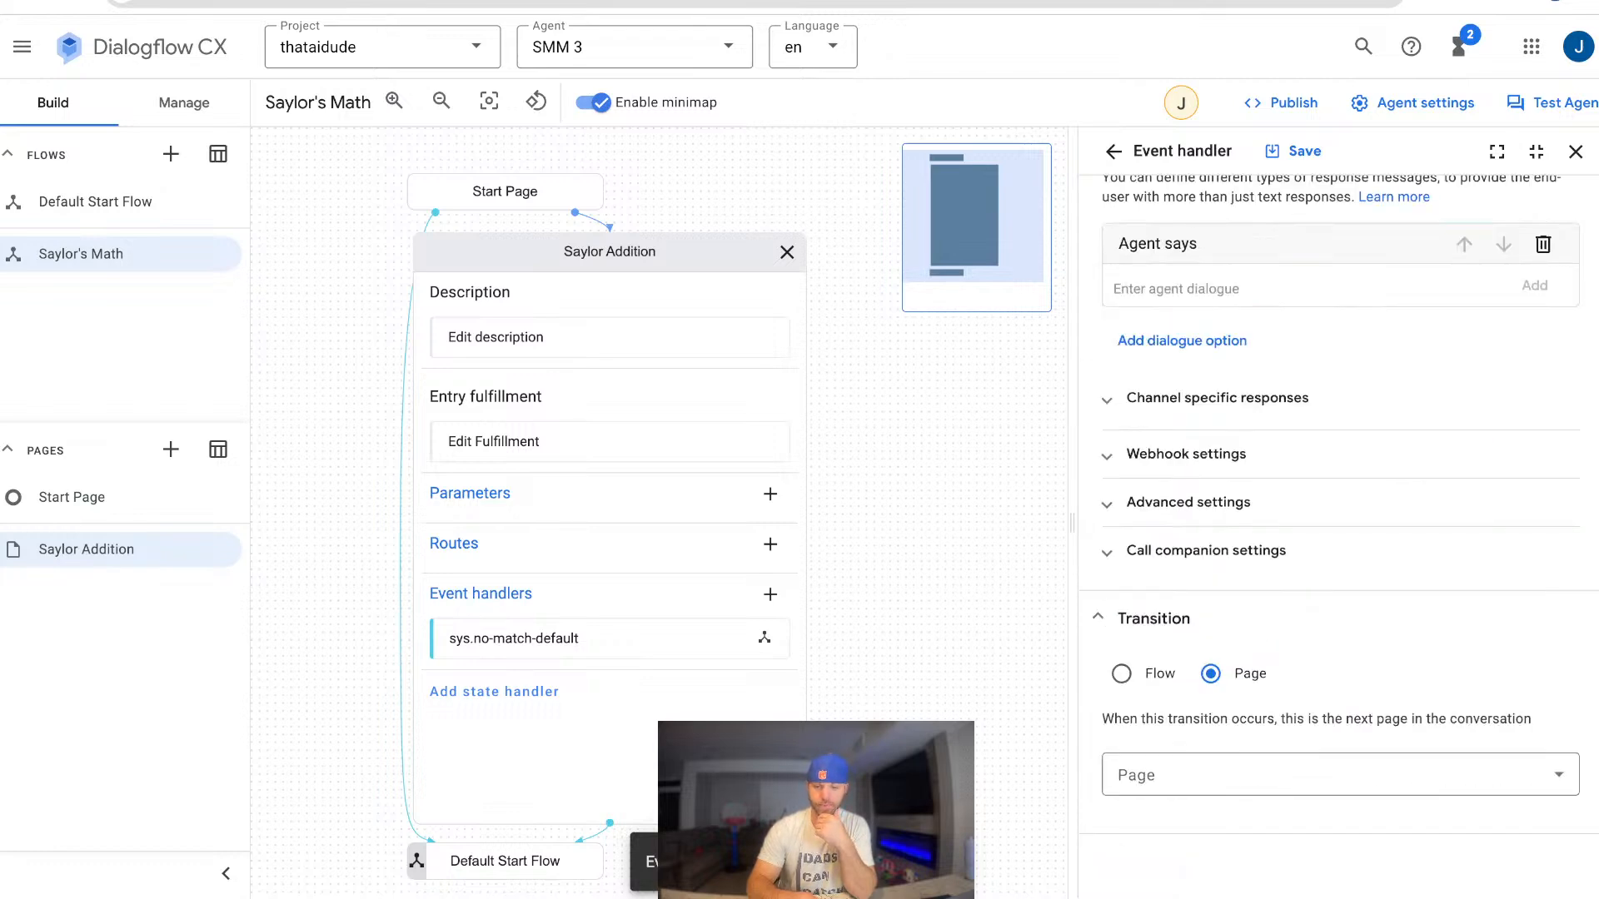
left_click(1332, 774)
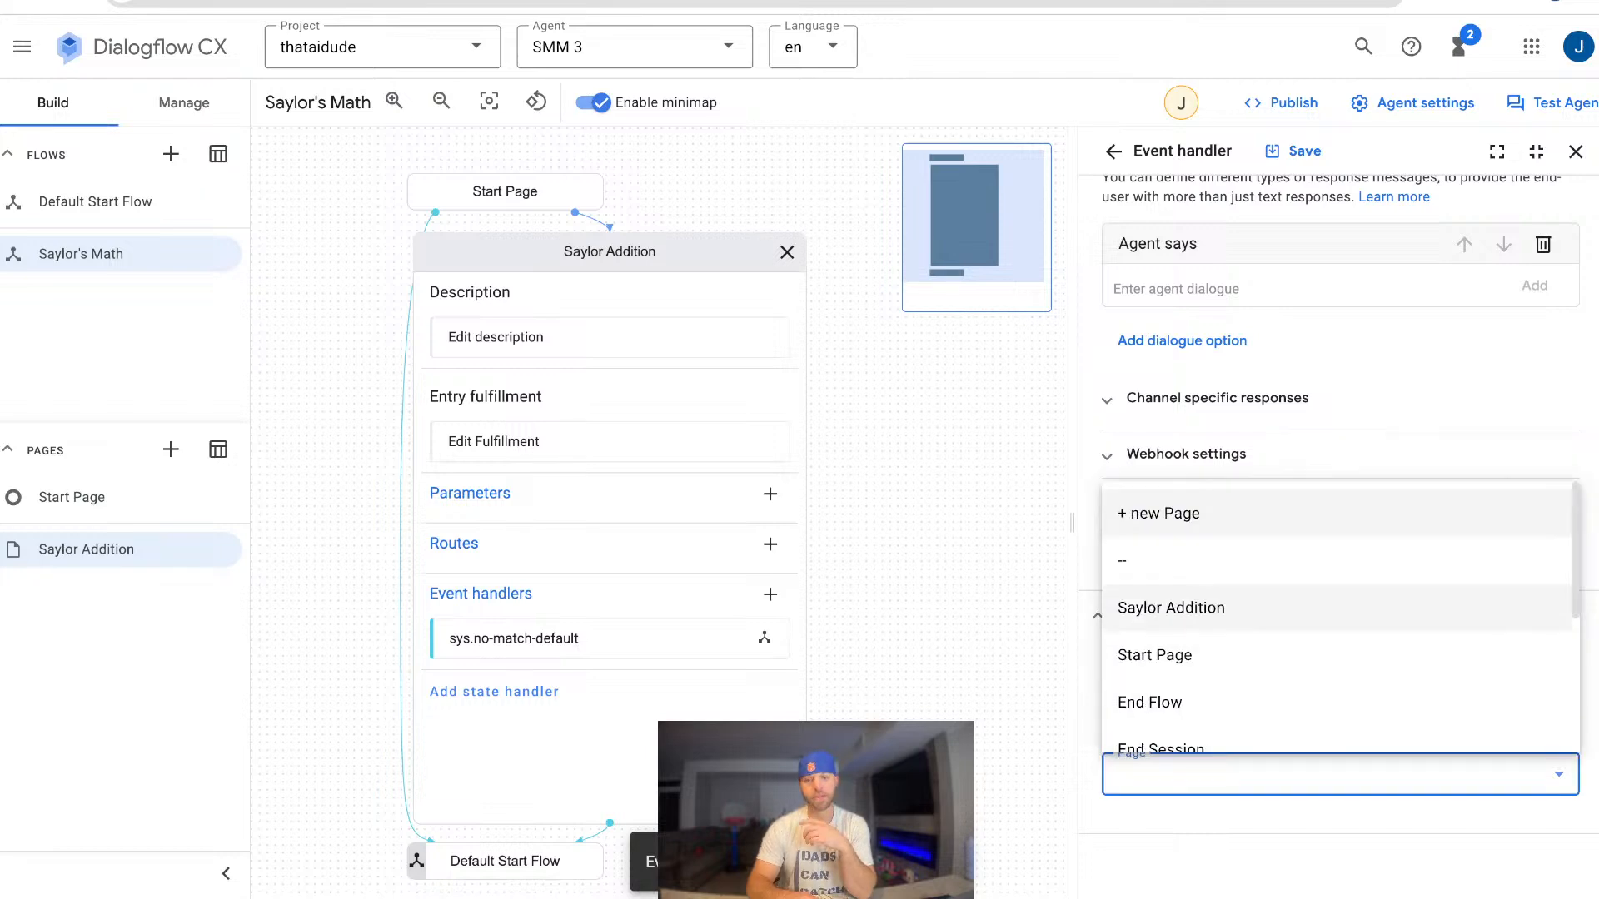
left_click(1171, 607)
left_click(1296, 151)
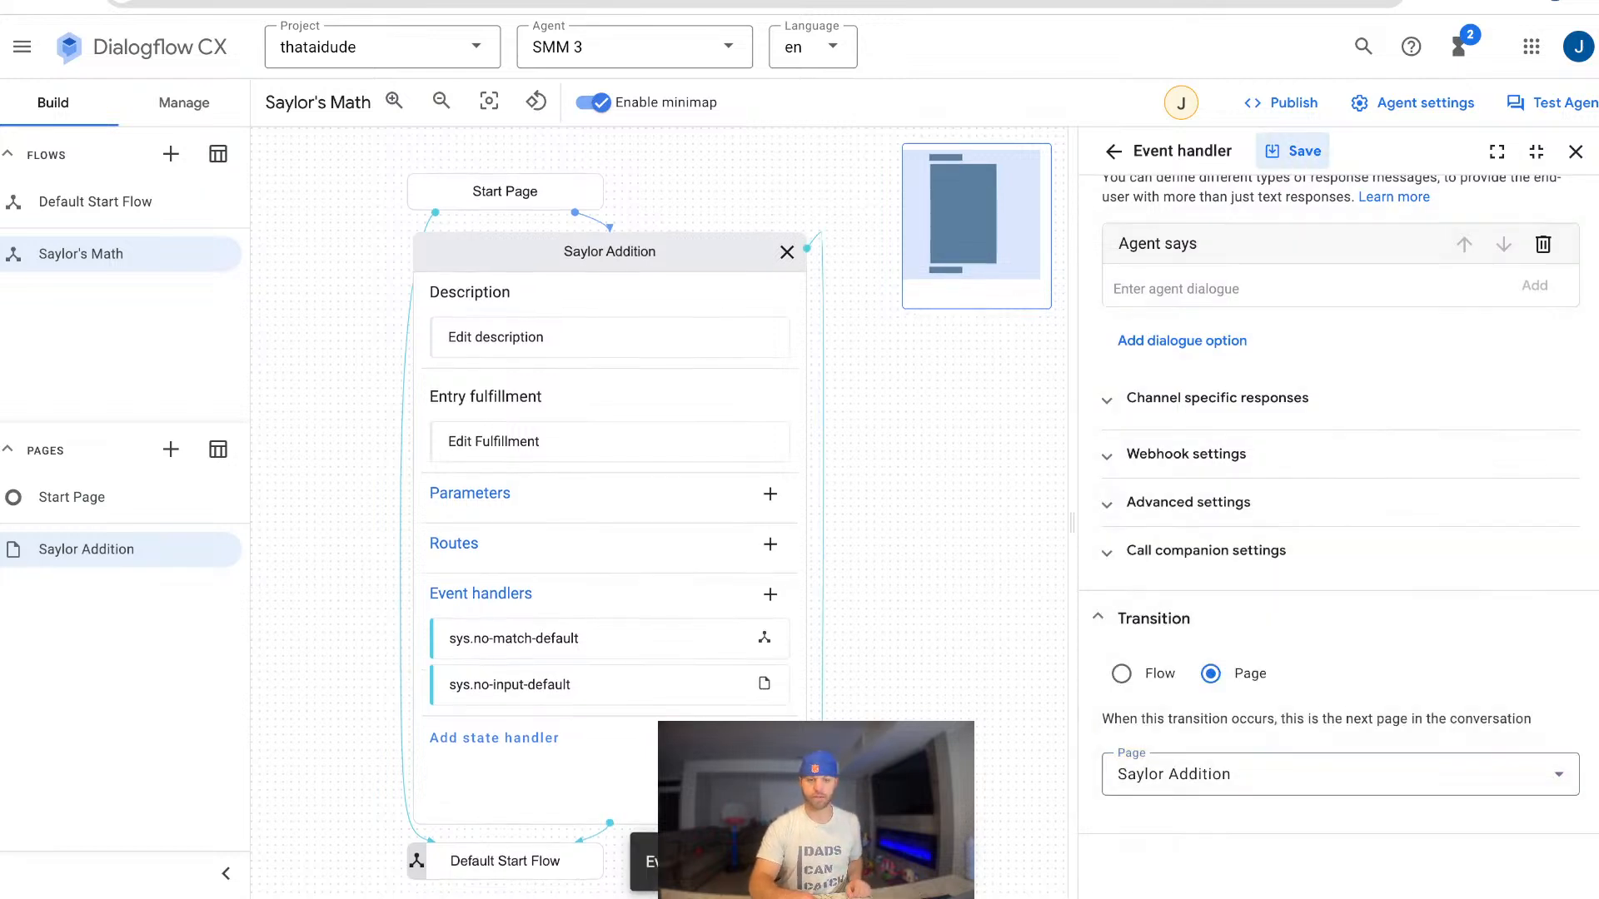
left_click(1576, 150)
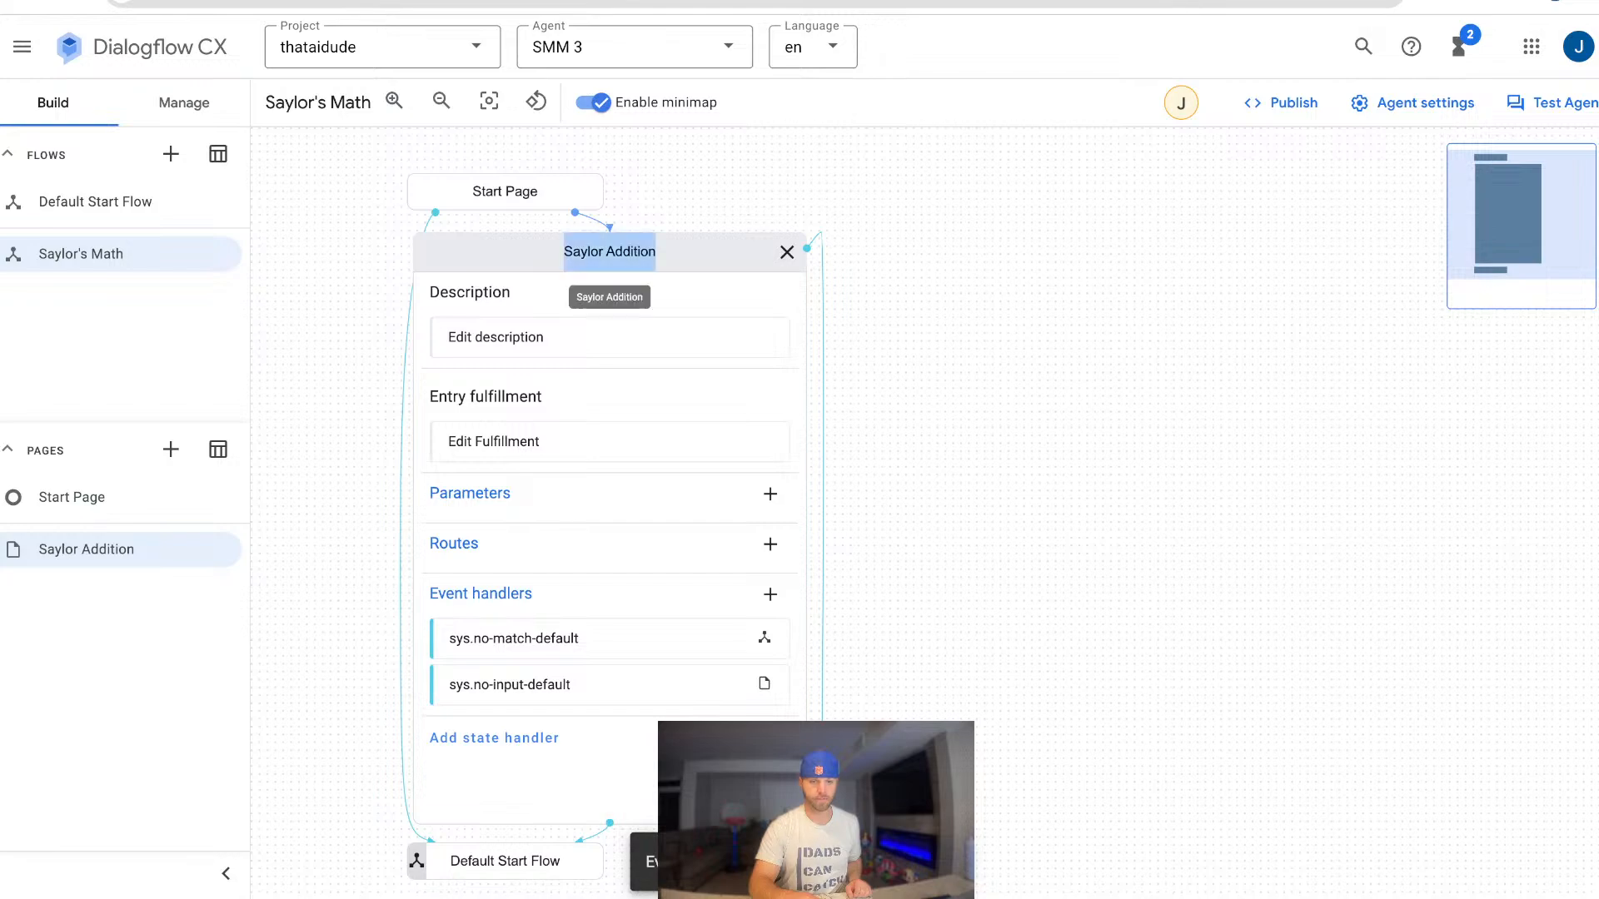
double_click(608, 251)
left_click(583, 286)
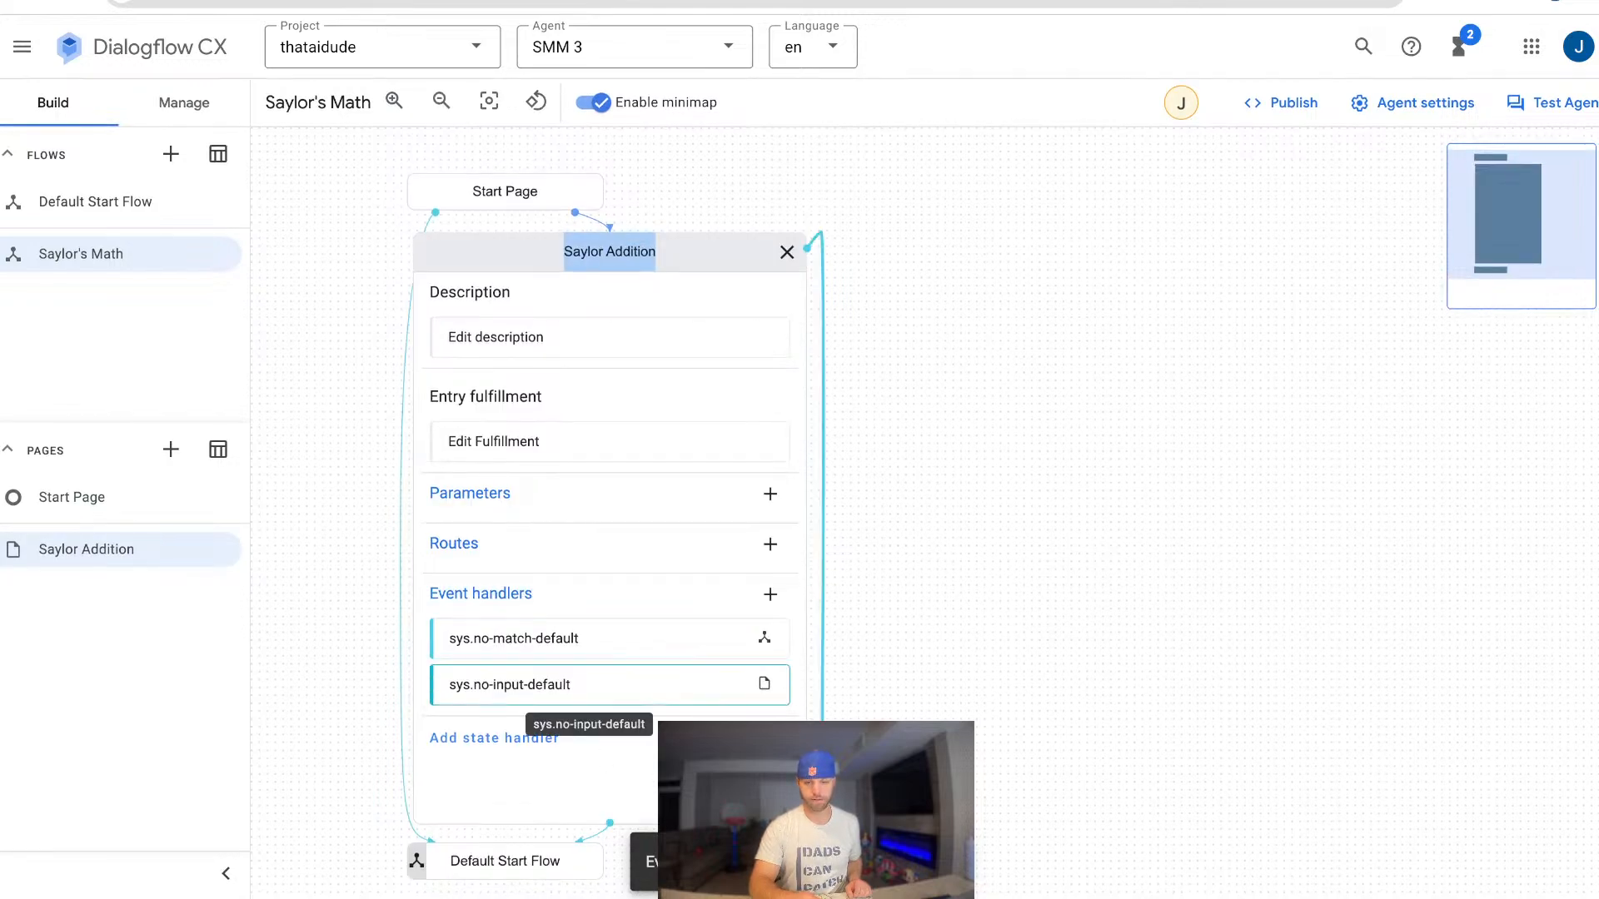
left_click(541, 684)
left_click(774, 231)
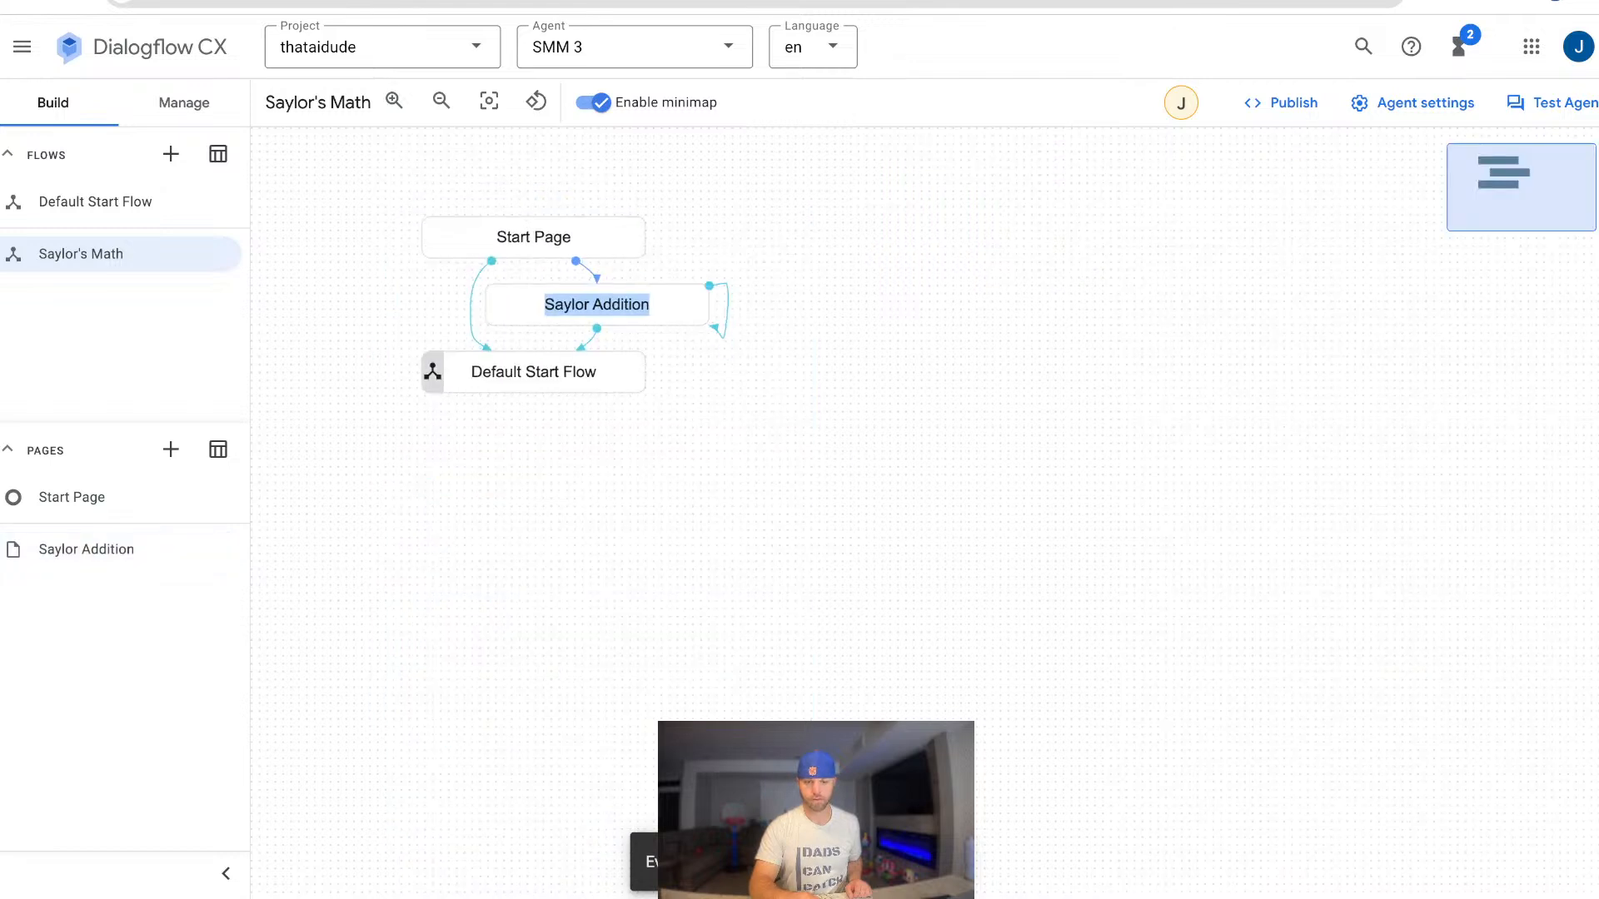
Change the addition page's no-input handler to transition to the Default Start Flow instead of a page, and save it.
left_click(583, 310)
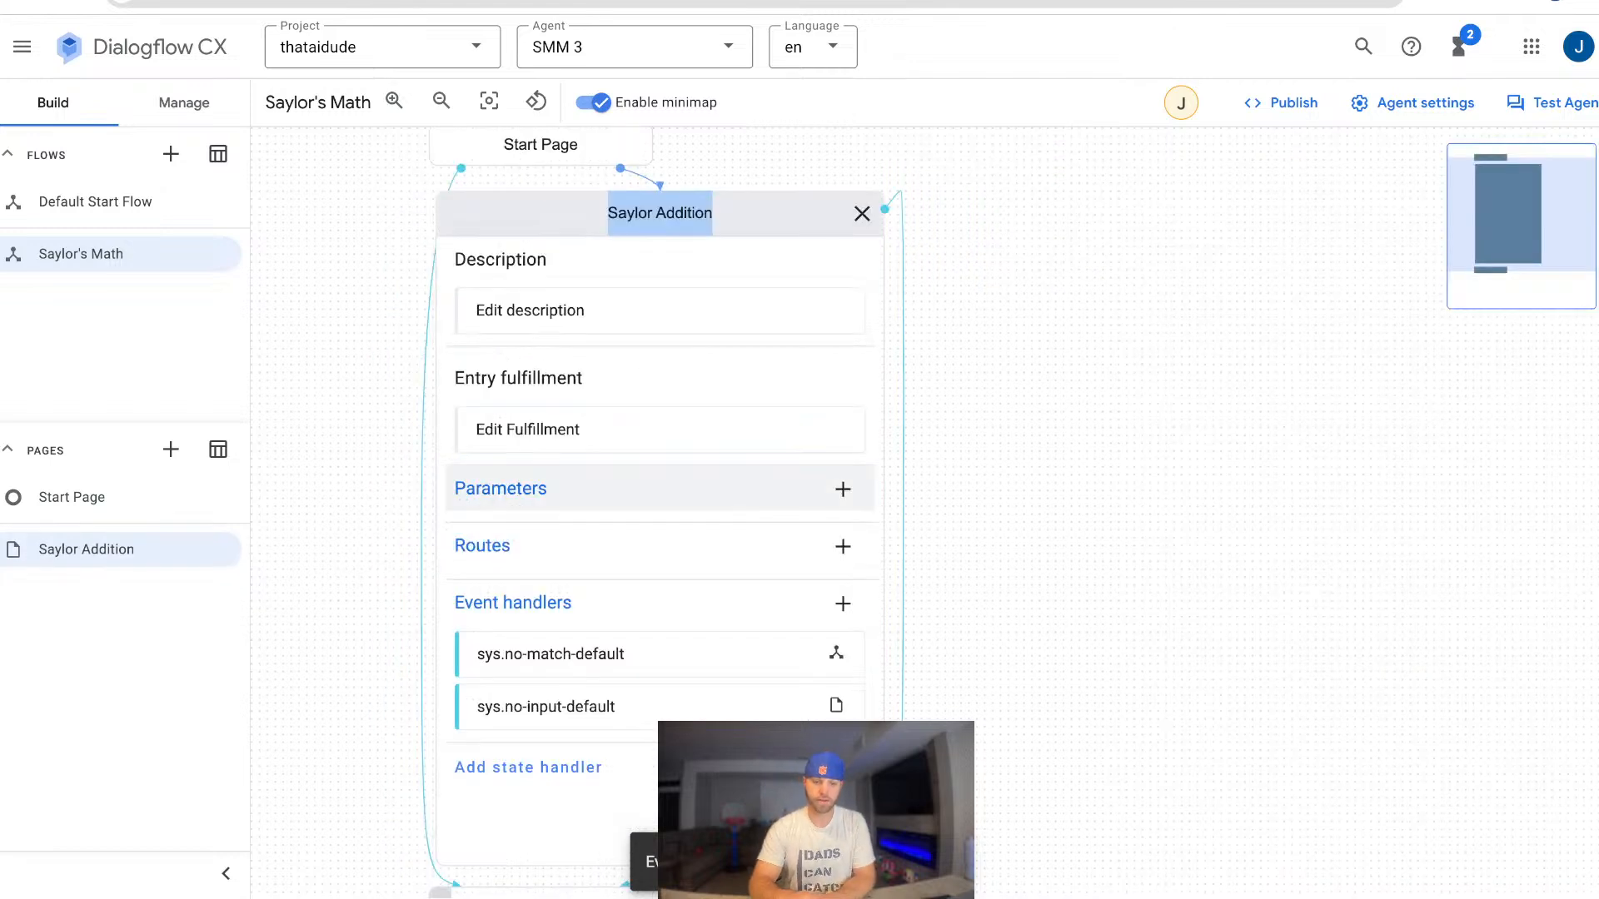
left_click(575, 706)
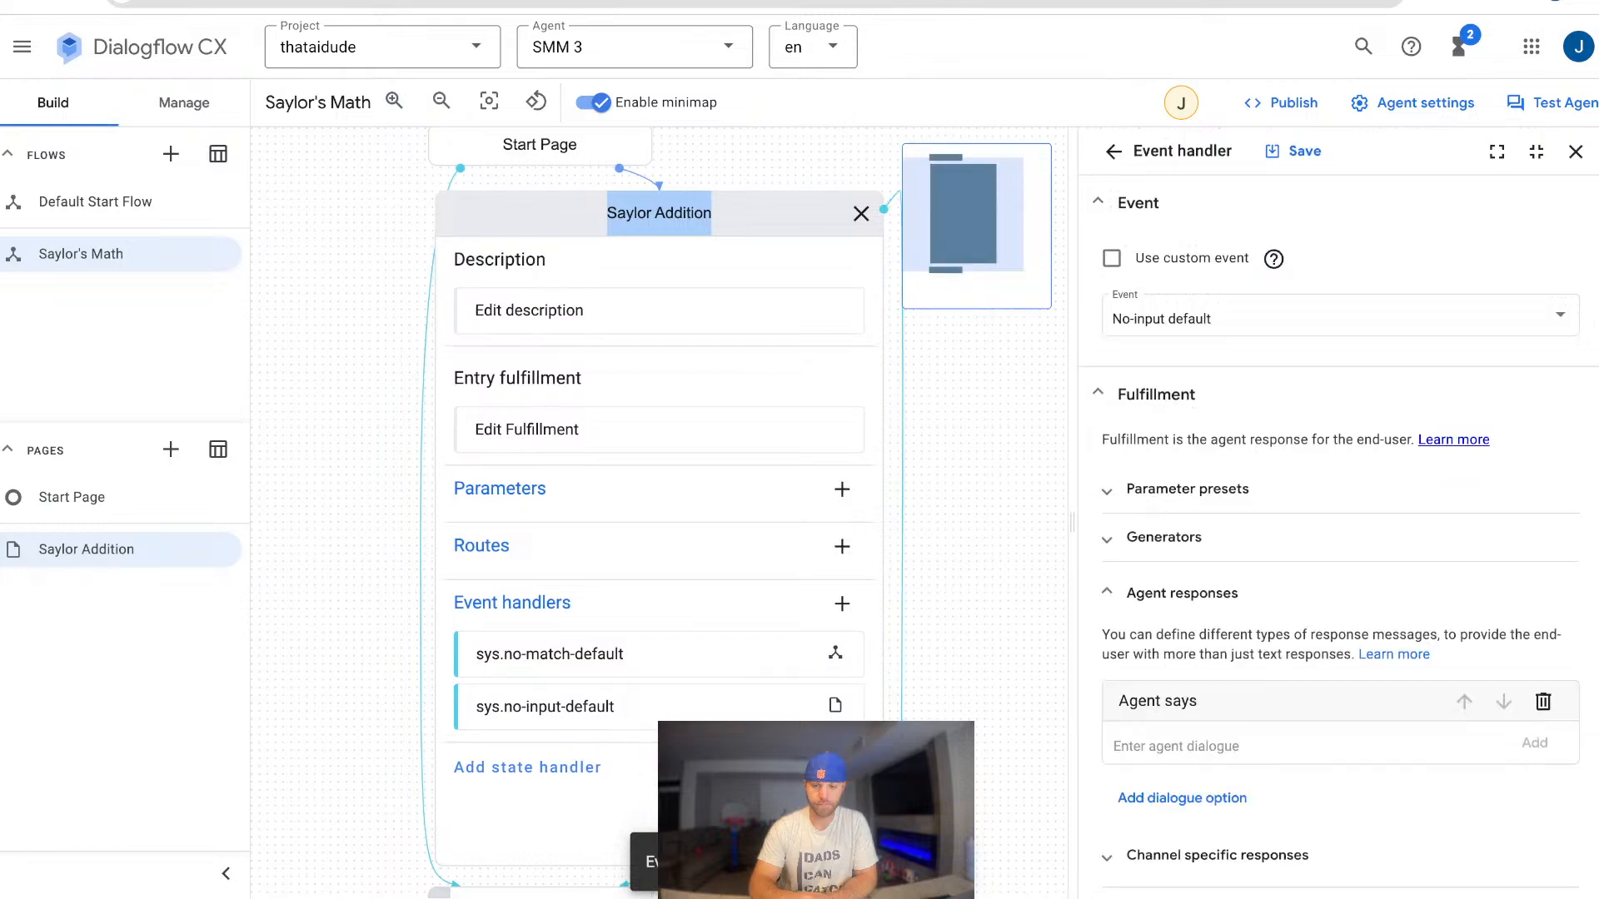
scroll(1341, 500, "down", 5)
left_click(1121, 672)
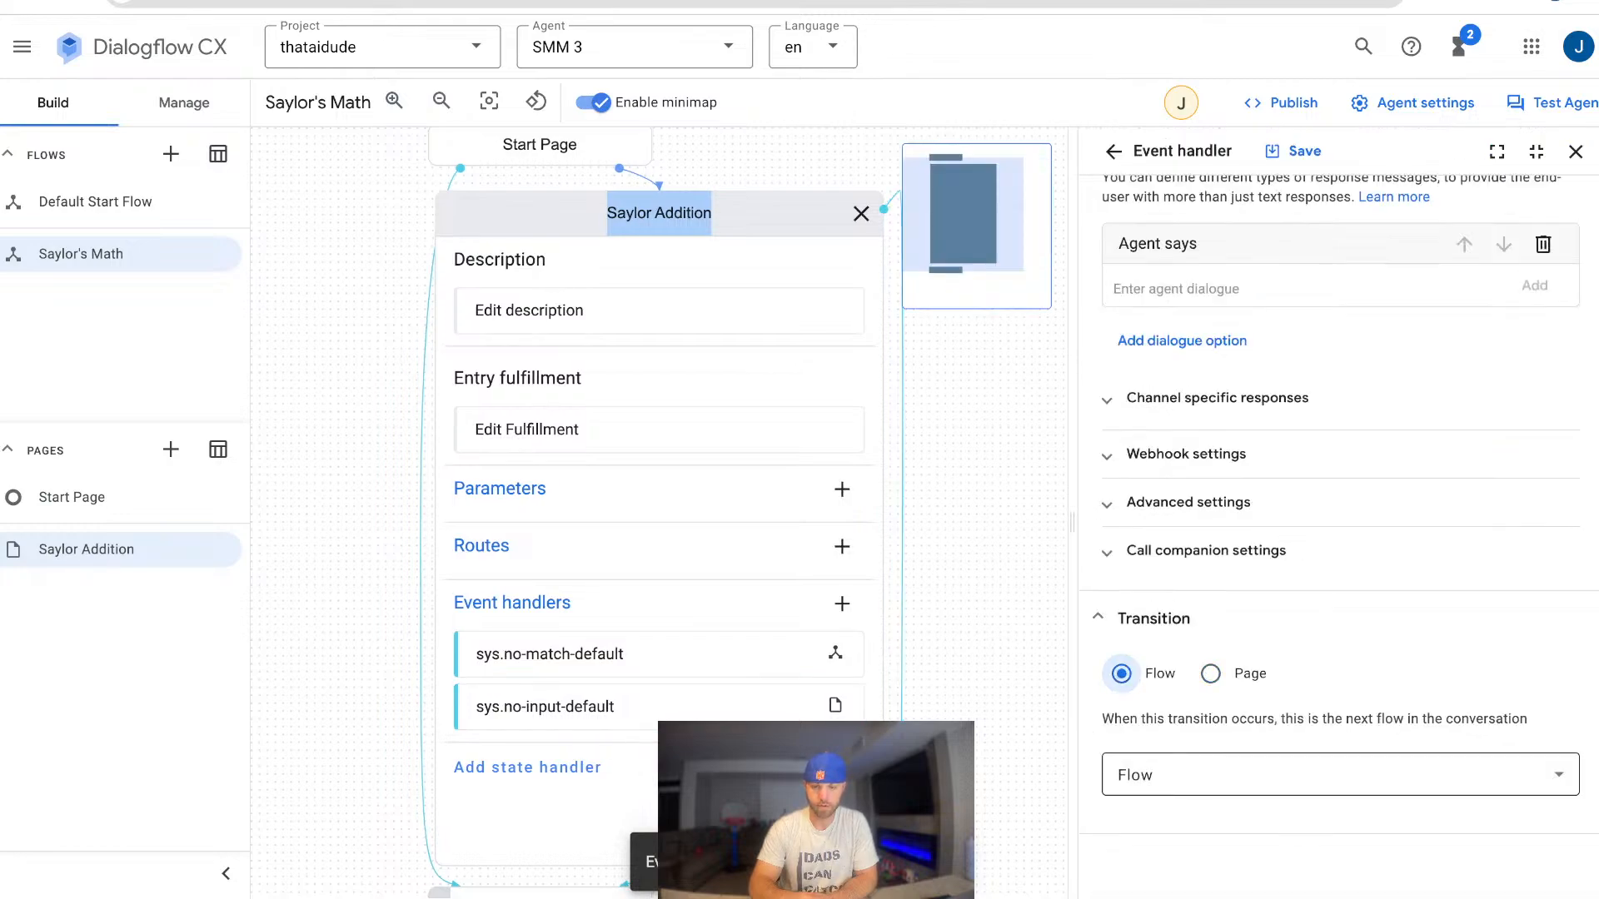
left_click(1332, 774)
left_click(1181, 674)
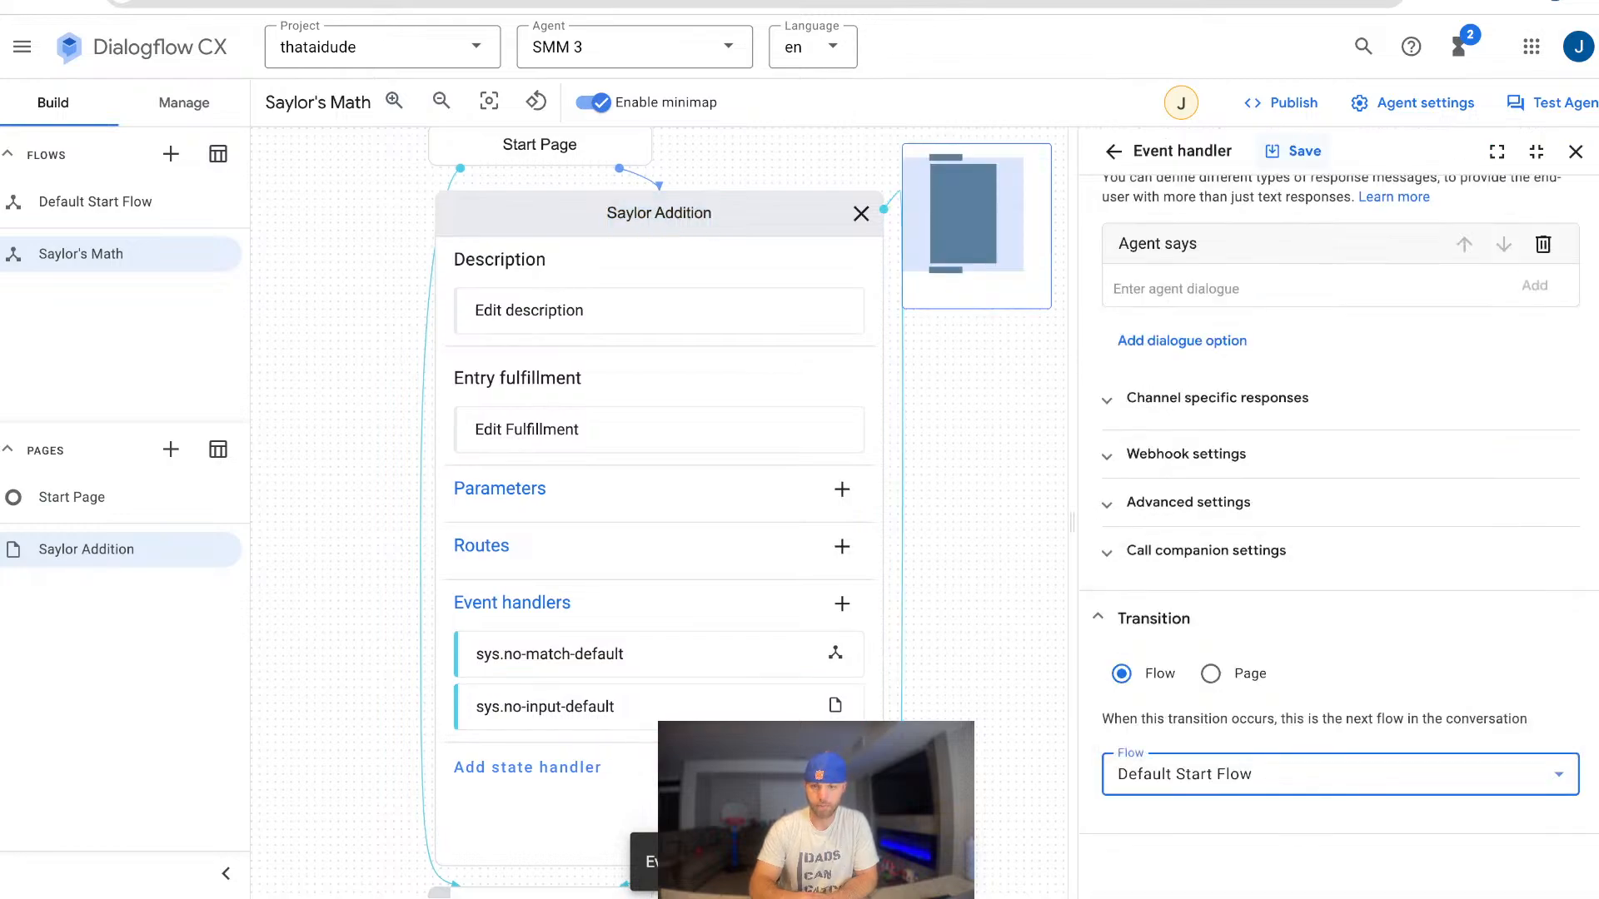
left_click(1293, 151)
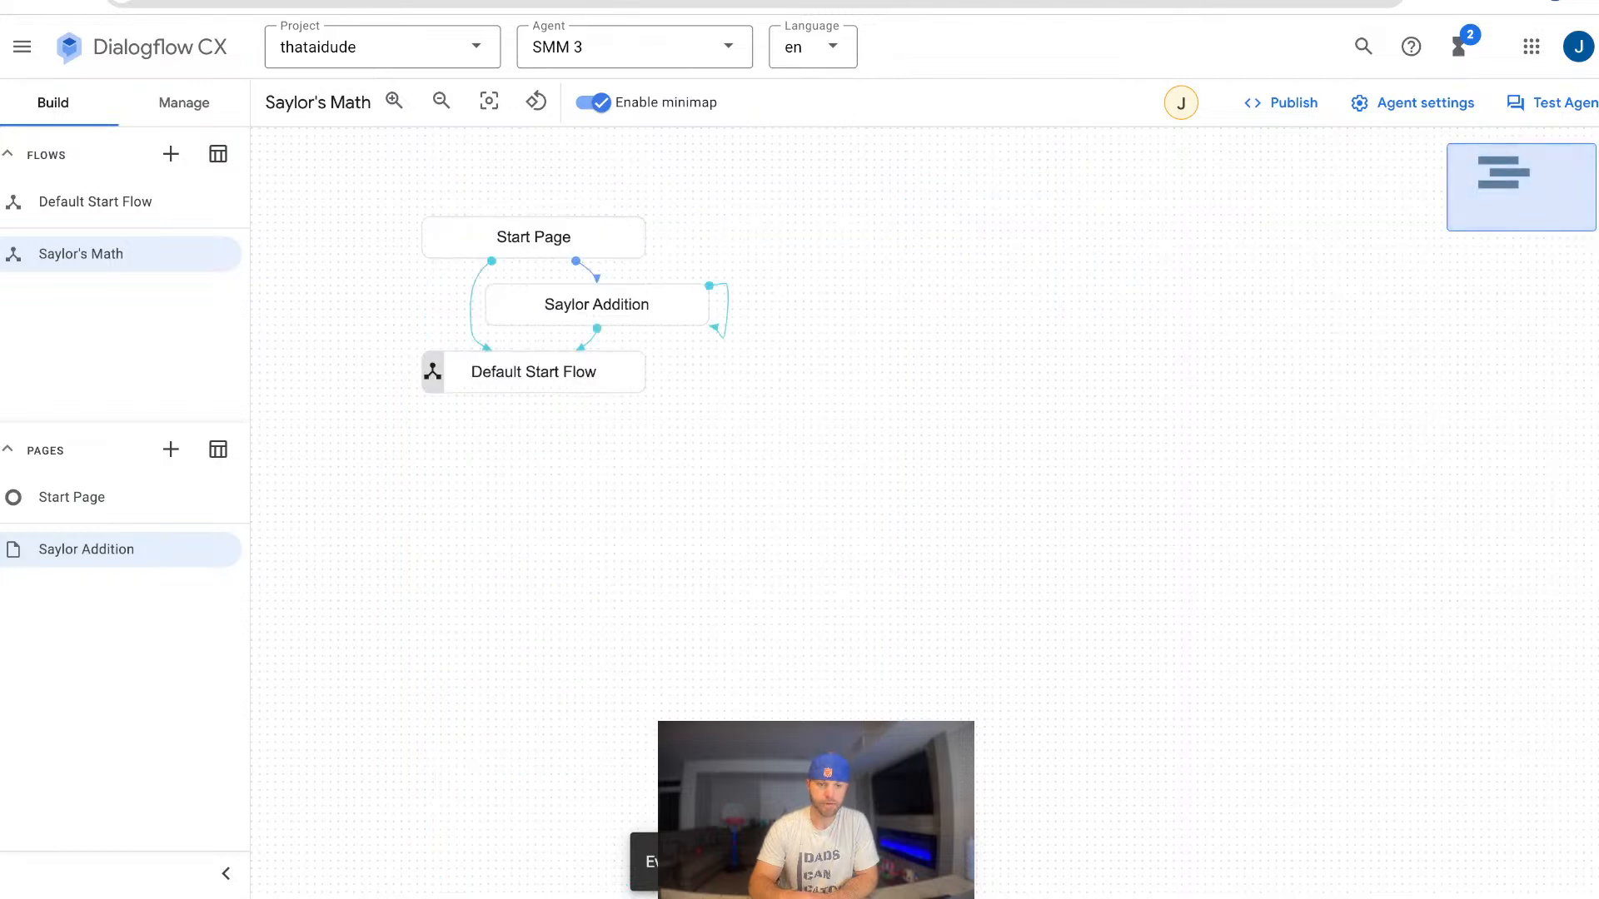
Check the flow transitions of the addition page's no-match and no-input handlers, save the no-input handler again and close the page.
left_click(596, 305)
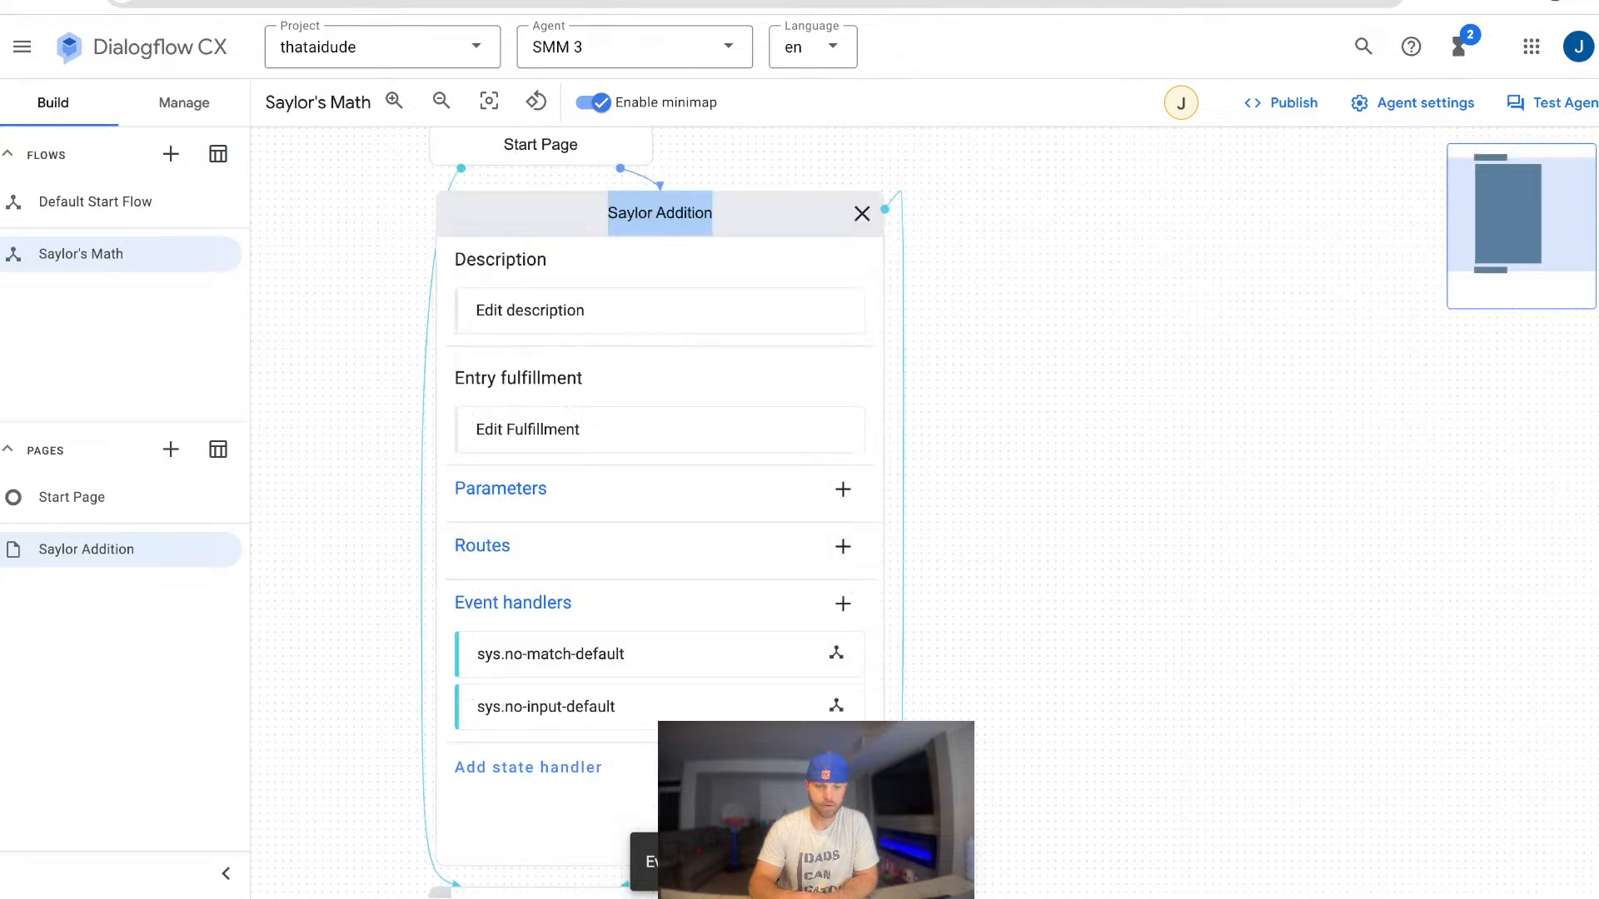
left_click(600, 658)
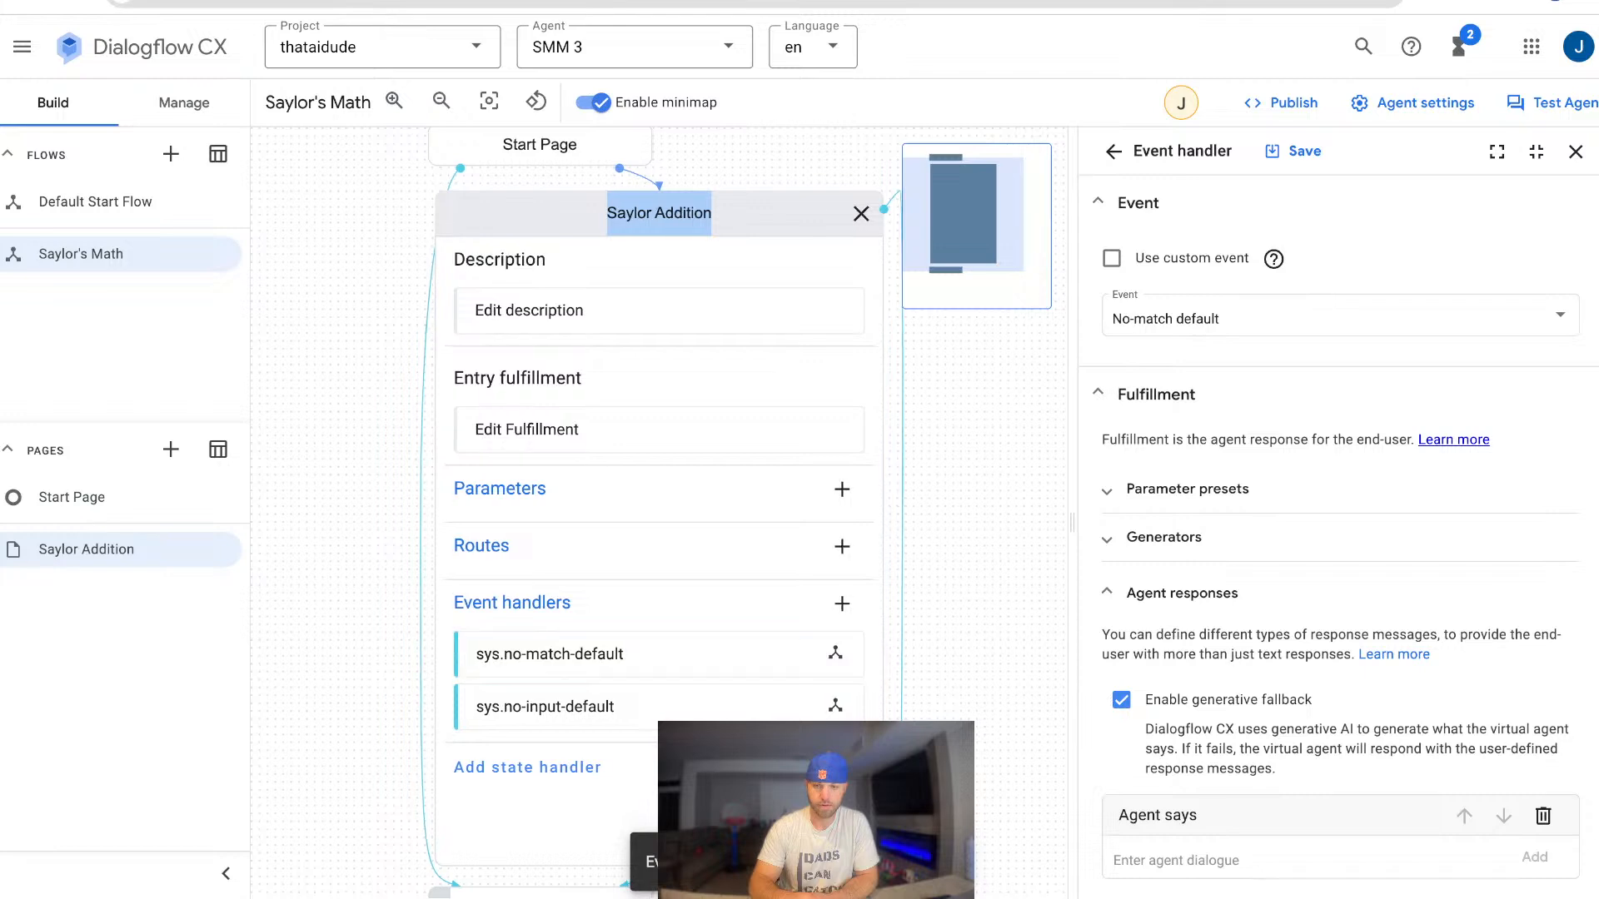
scroll(1338, 516, "down", 7)
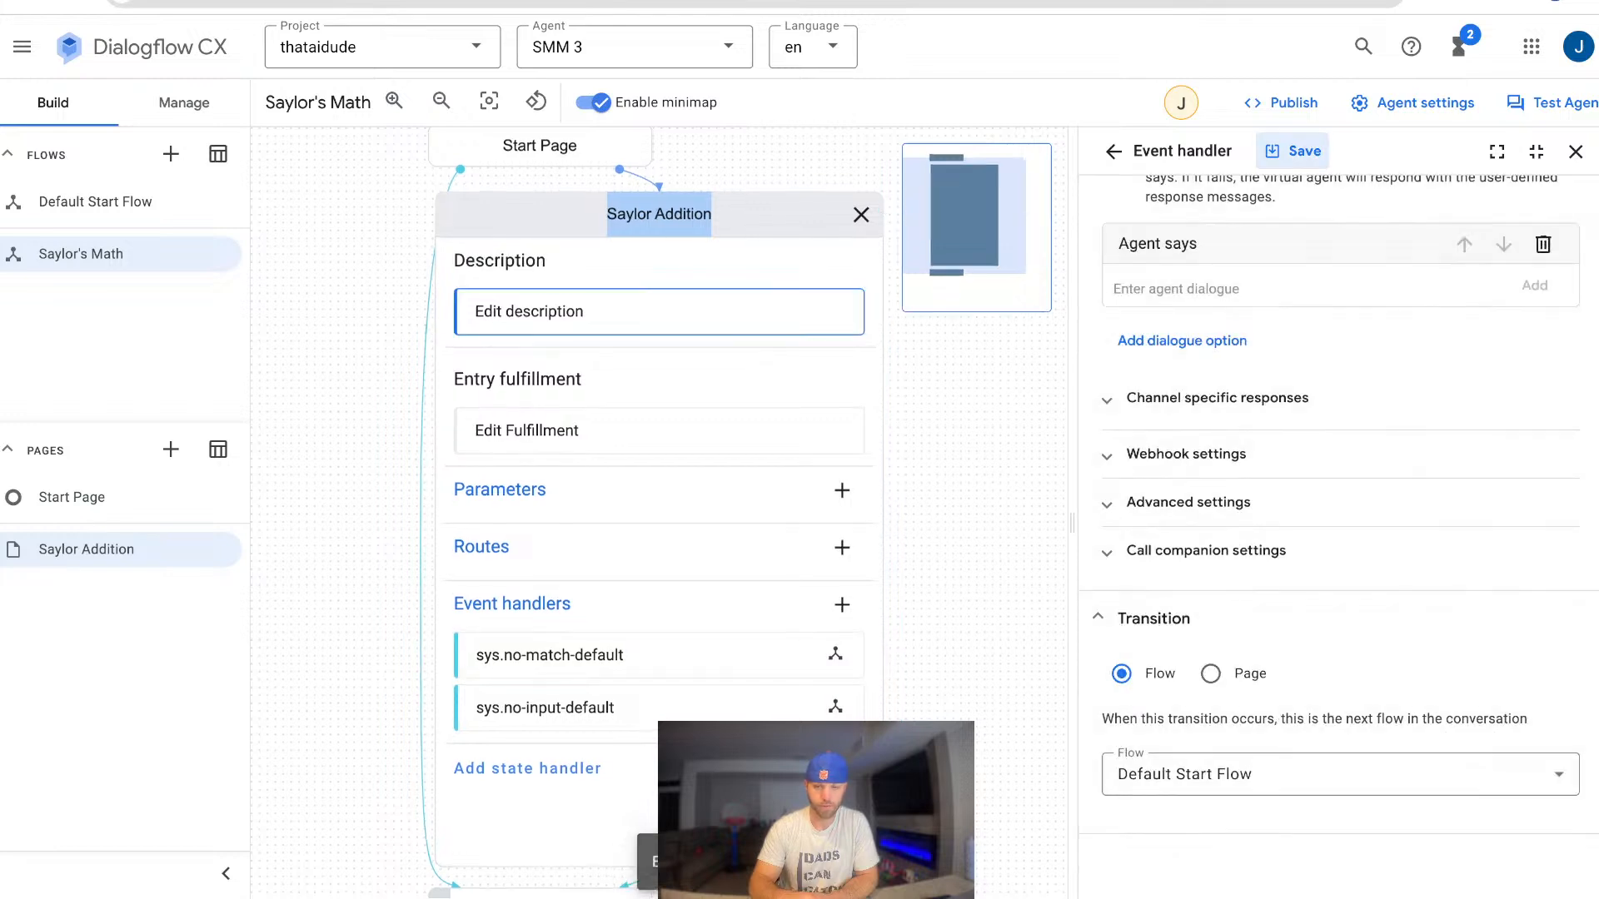
left_click(616, 710)
scroll(1338, 500, "down", 7)
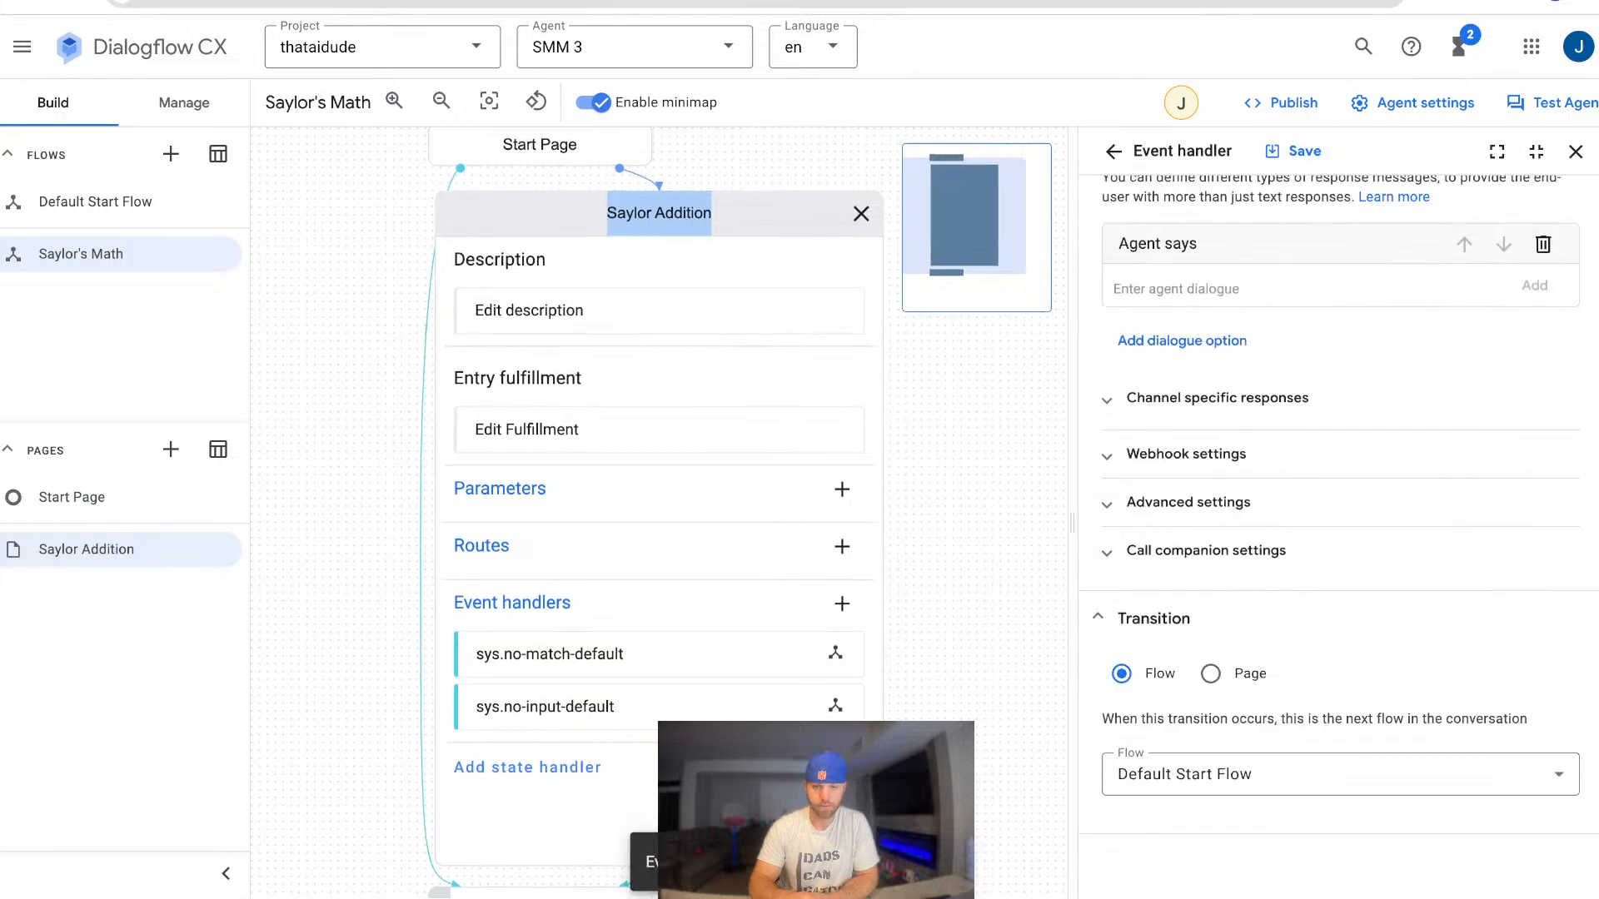
left_click(1293, 151)
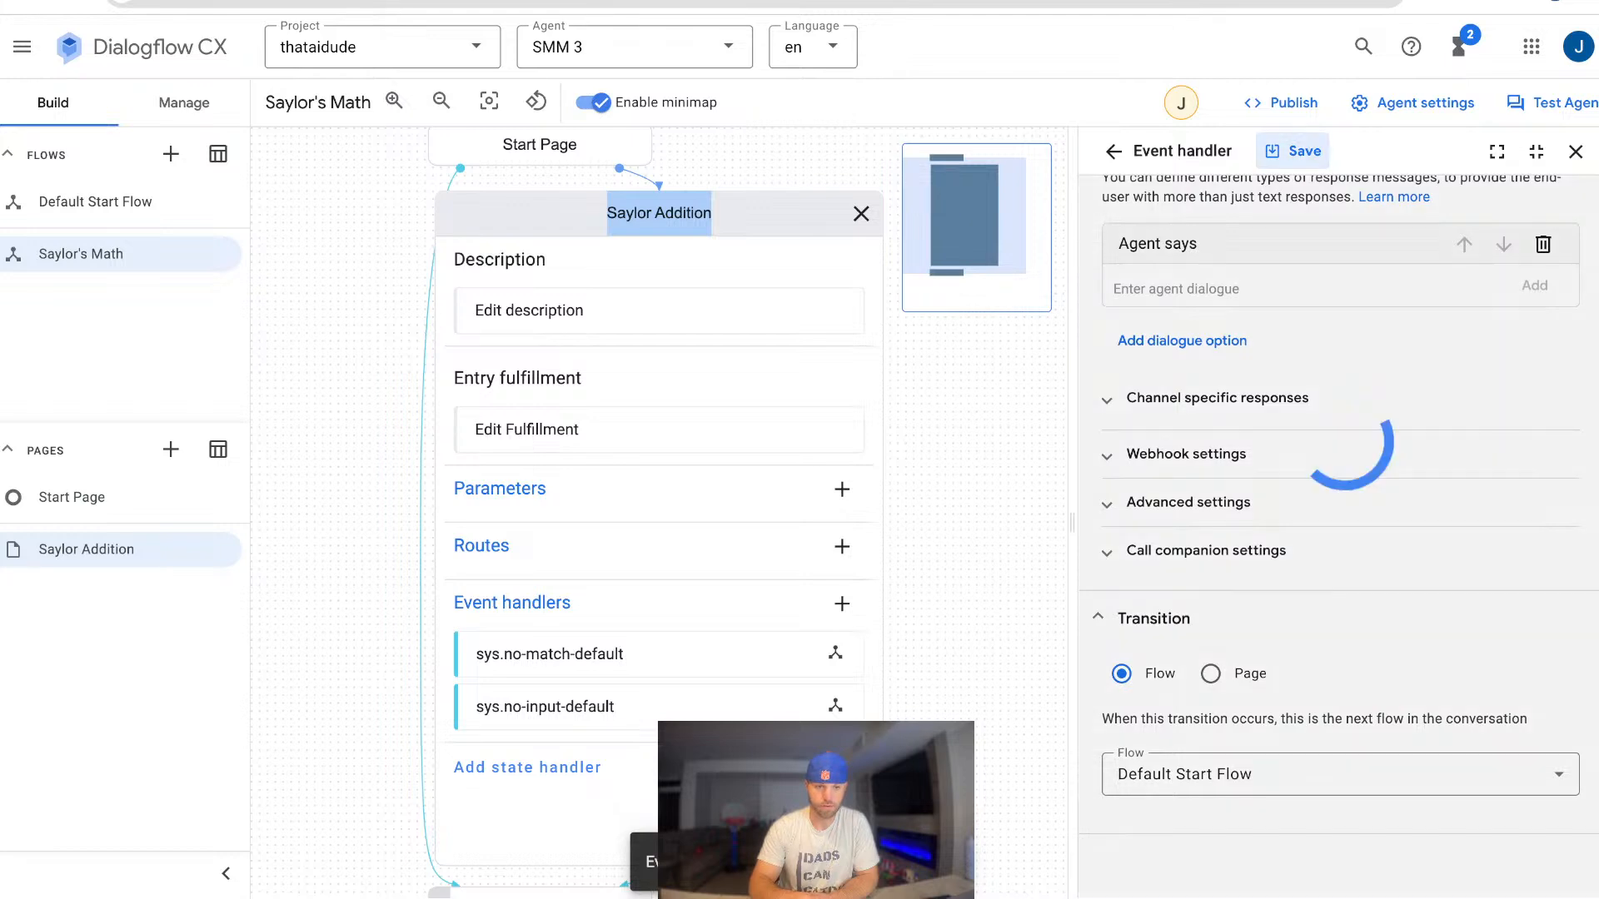
left_click(861, 214)
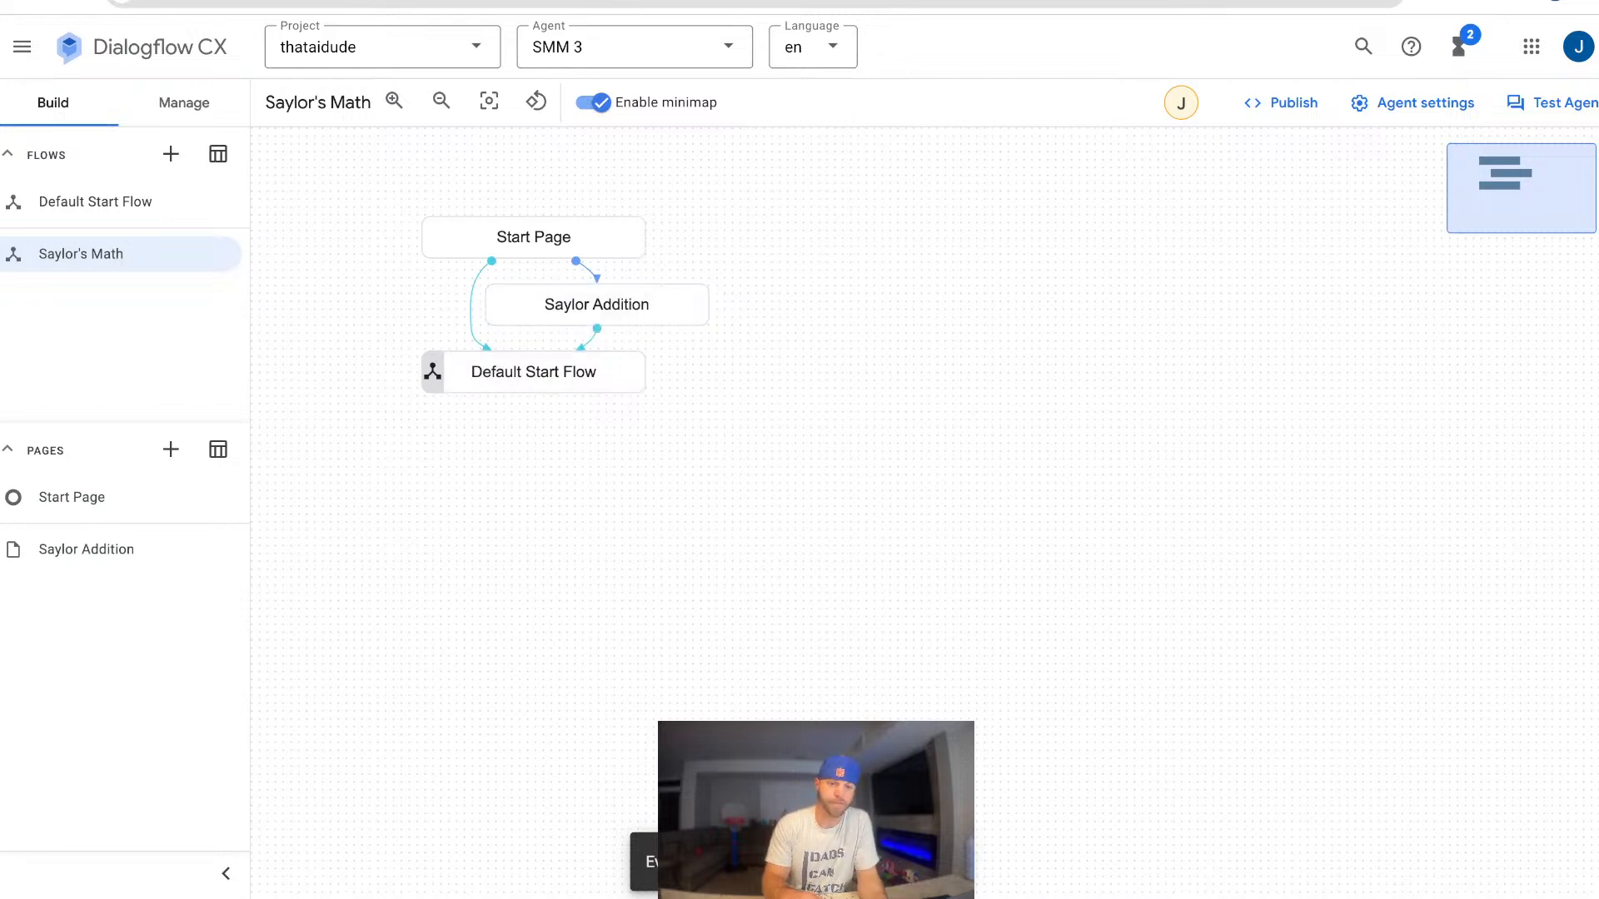
Trace the path from the Default Start Flow into the math flow and open its addition page.
left_click(91, 202)
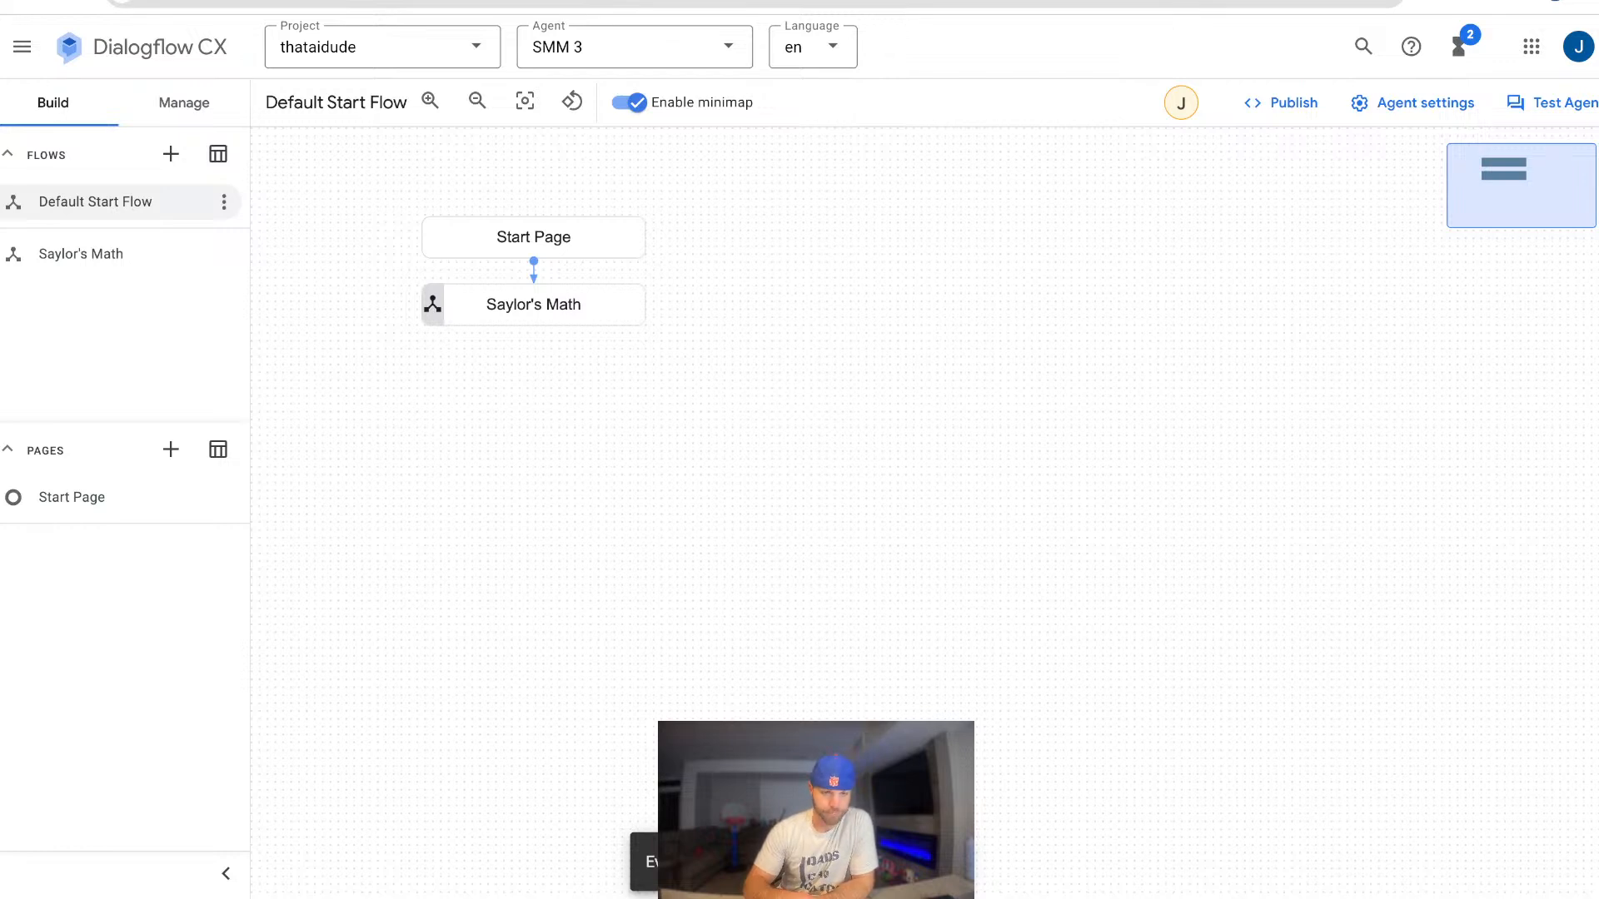
double_click(533, 306)
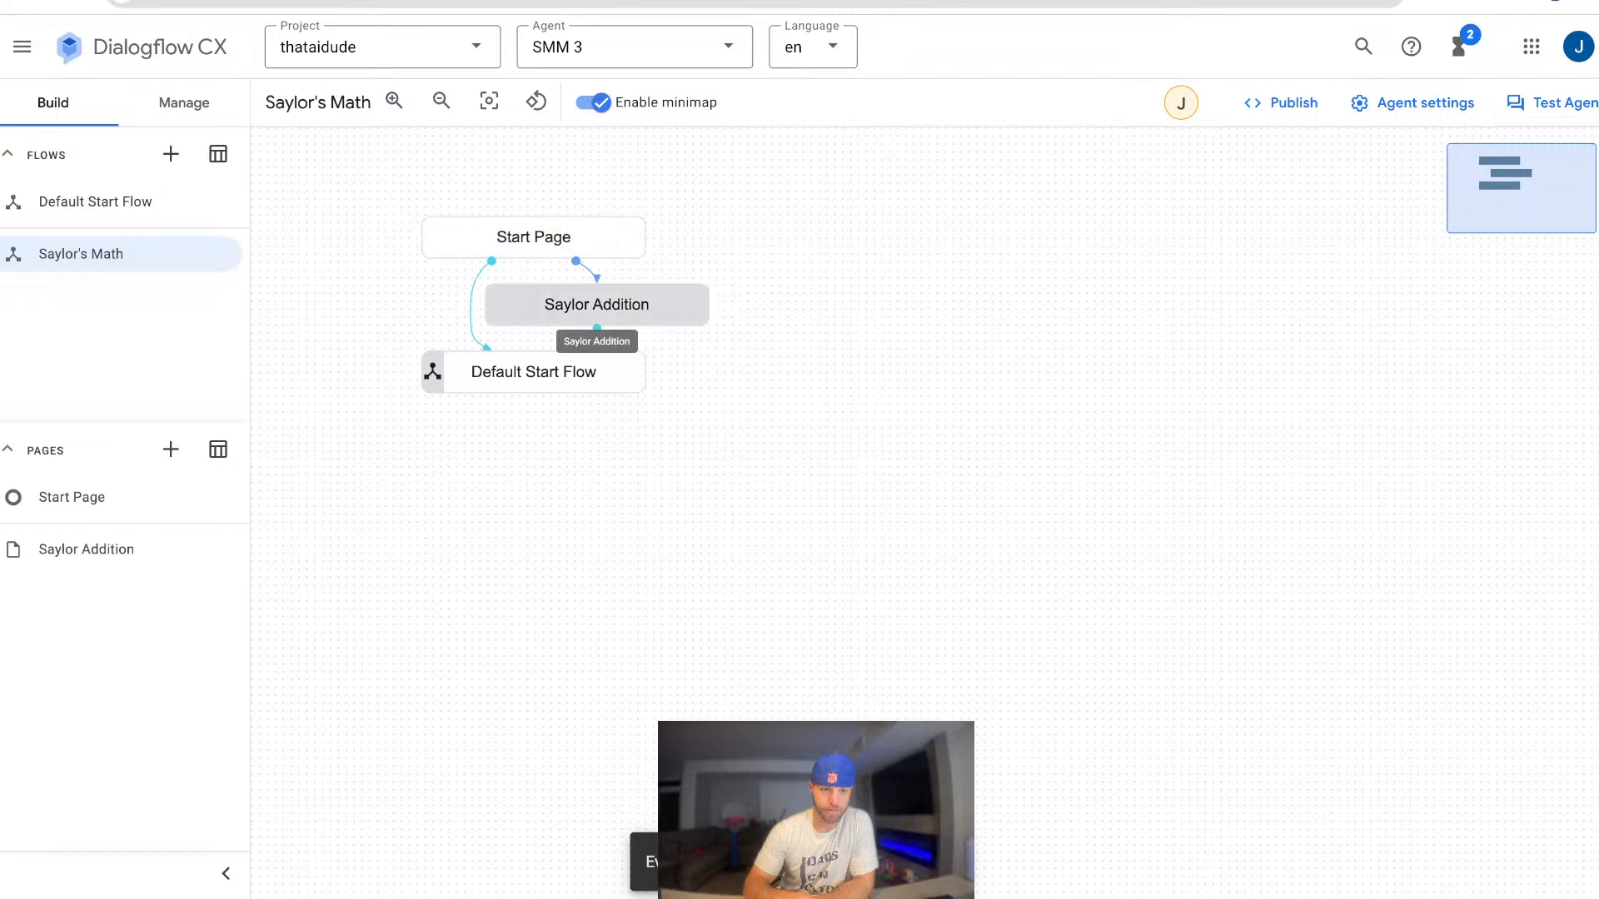
double_click(597, 303)
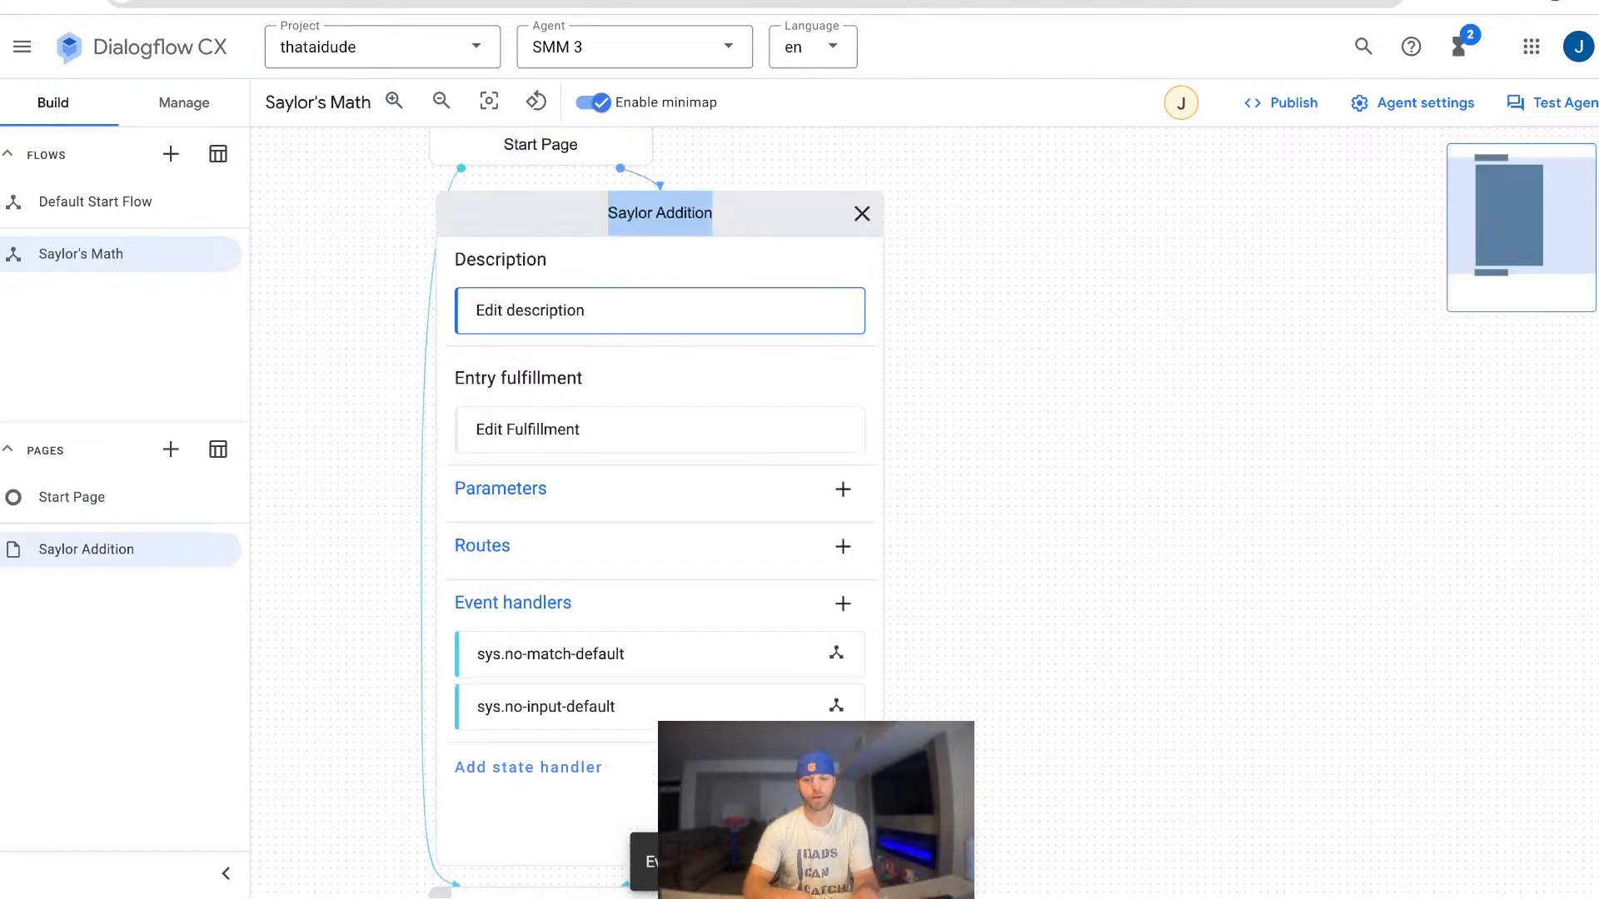
Describe the addition page as containing an AI Agent to help the learner grow her math skills with personal gymnastics and cheerleading examples, and save it.
left_click(659, 310)
type("This")
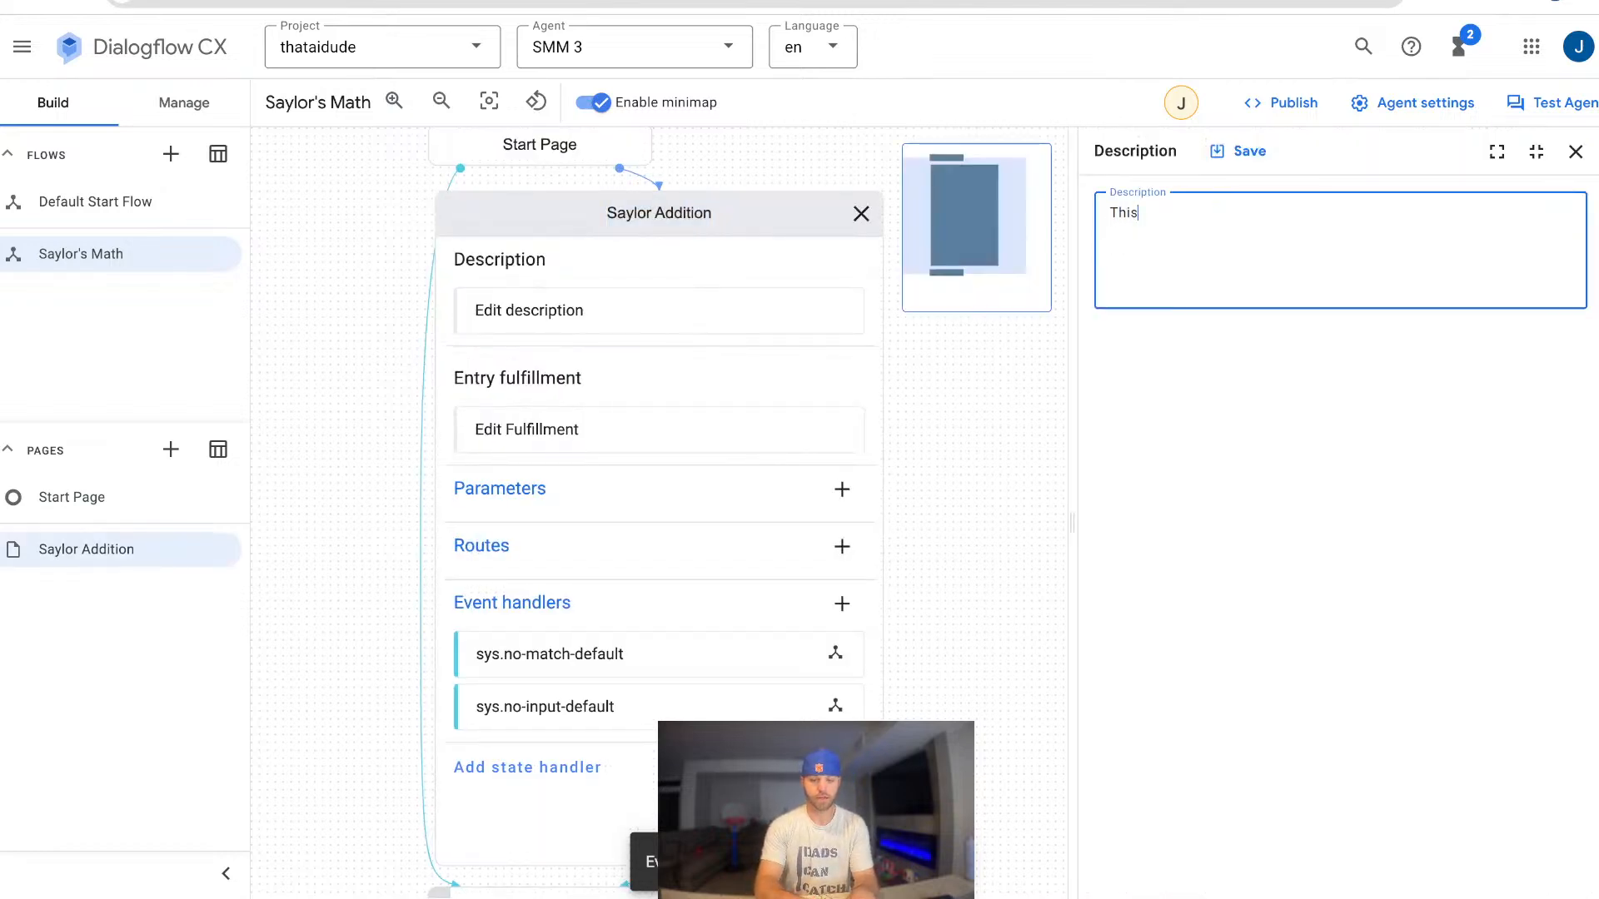
type(" page contains an")
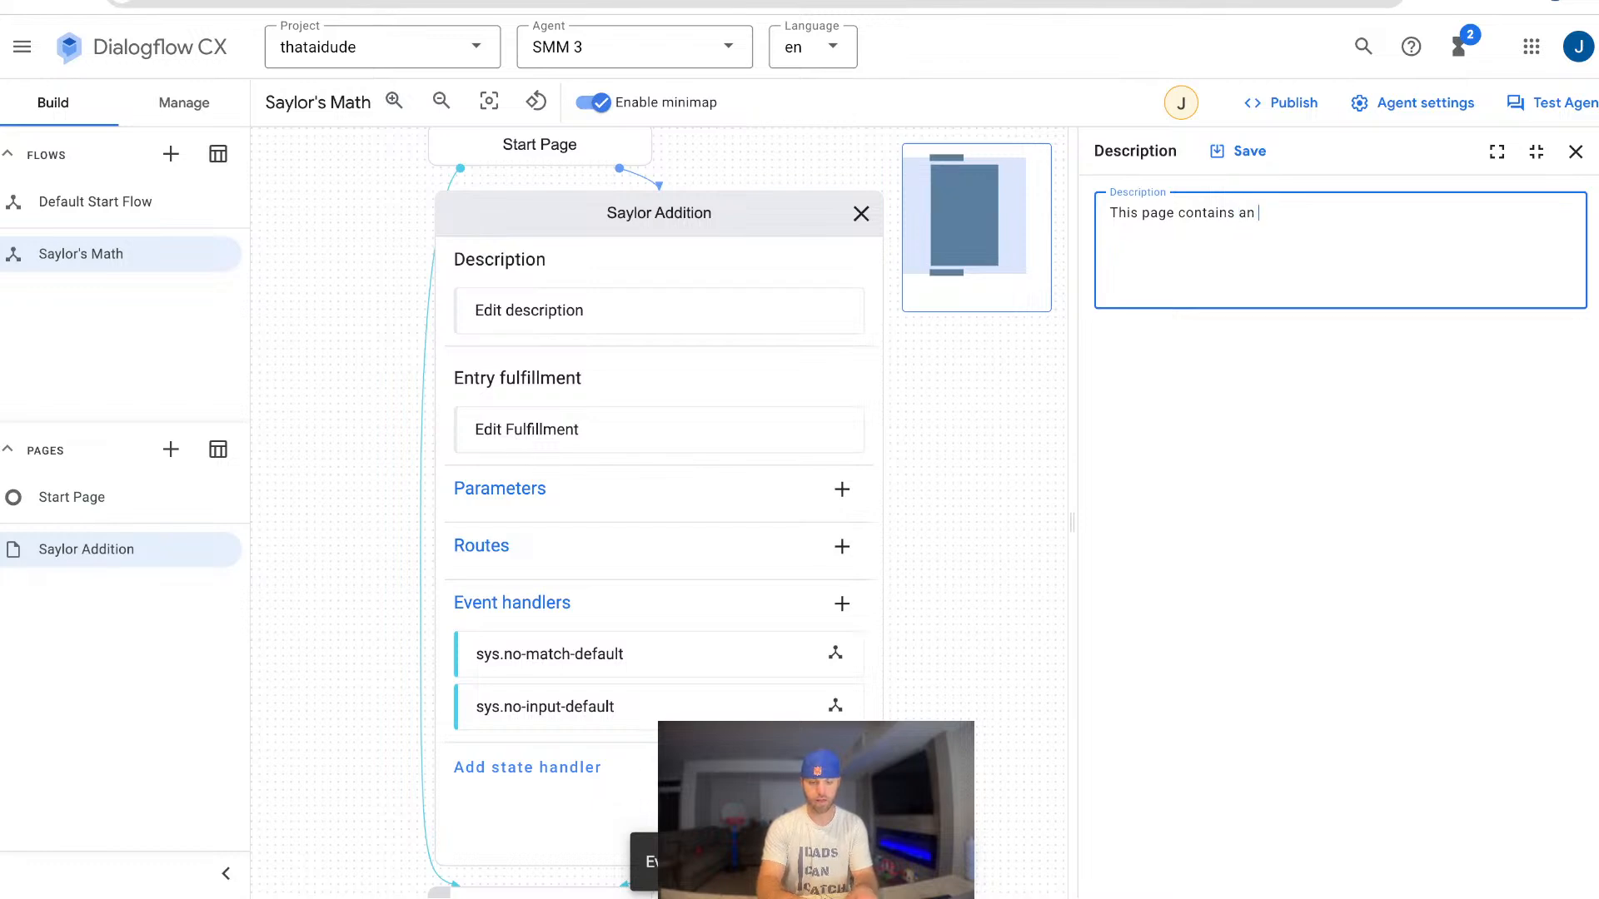
type("AI Agent")
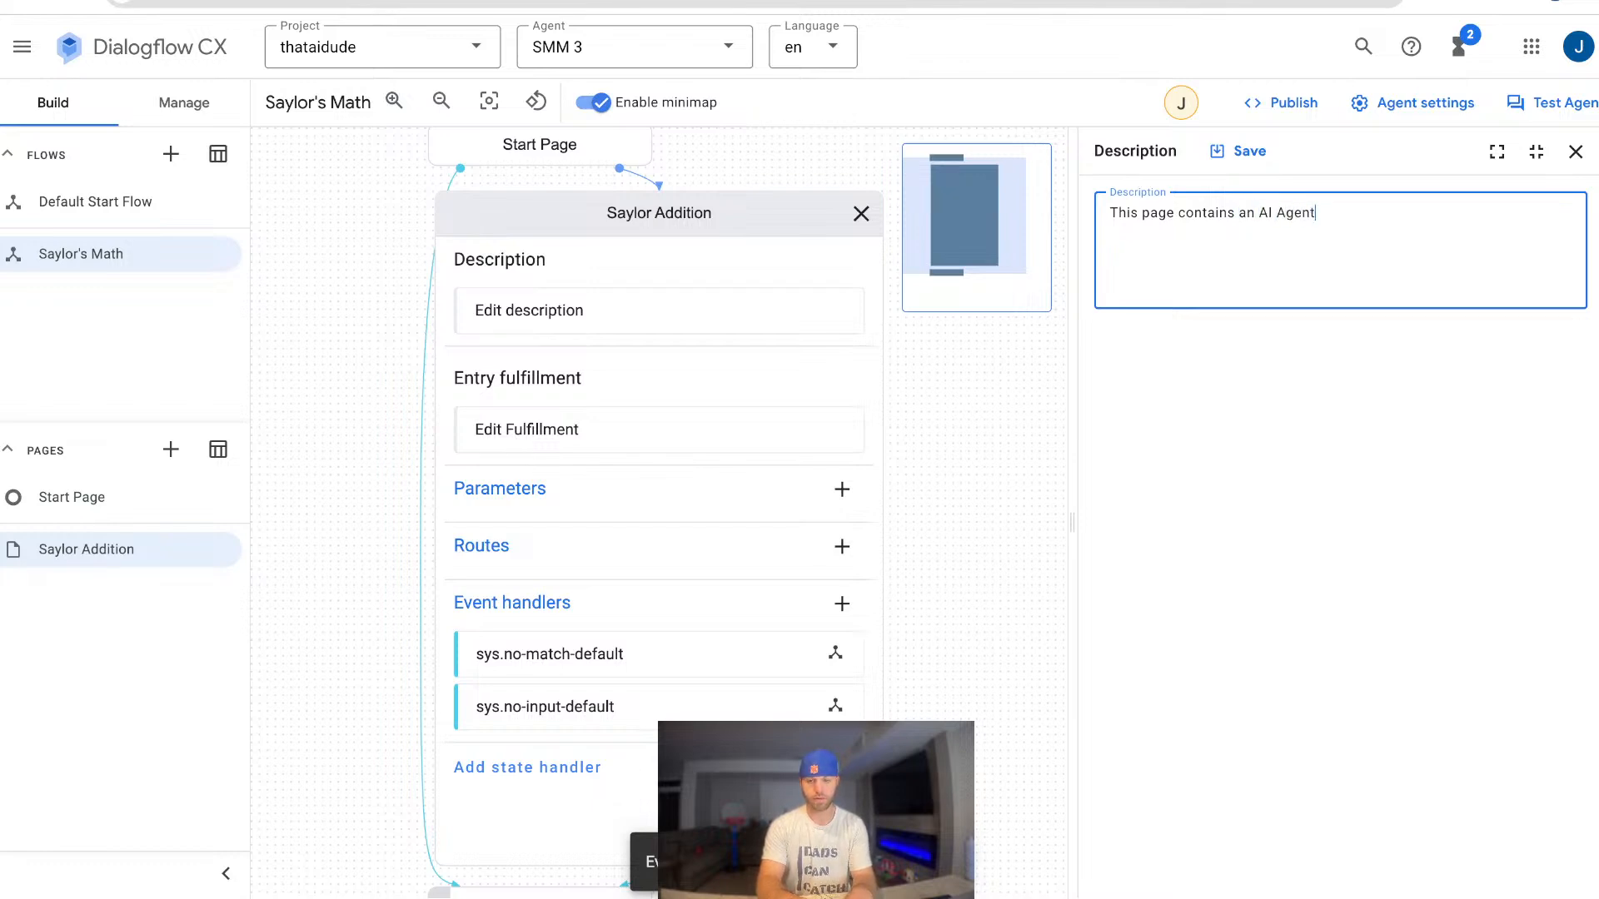
type(" to help Saylor gro")
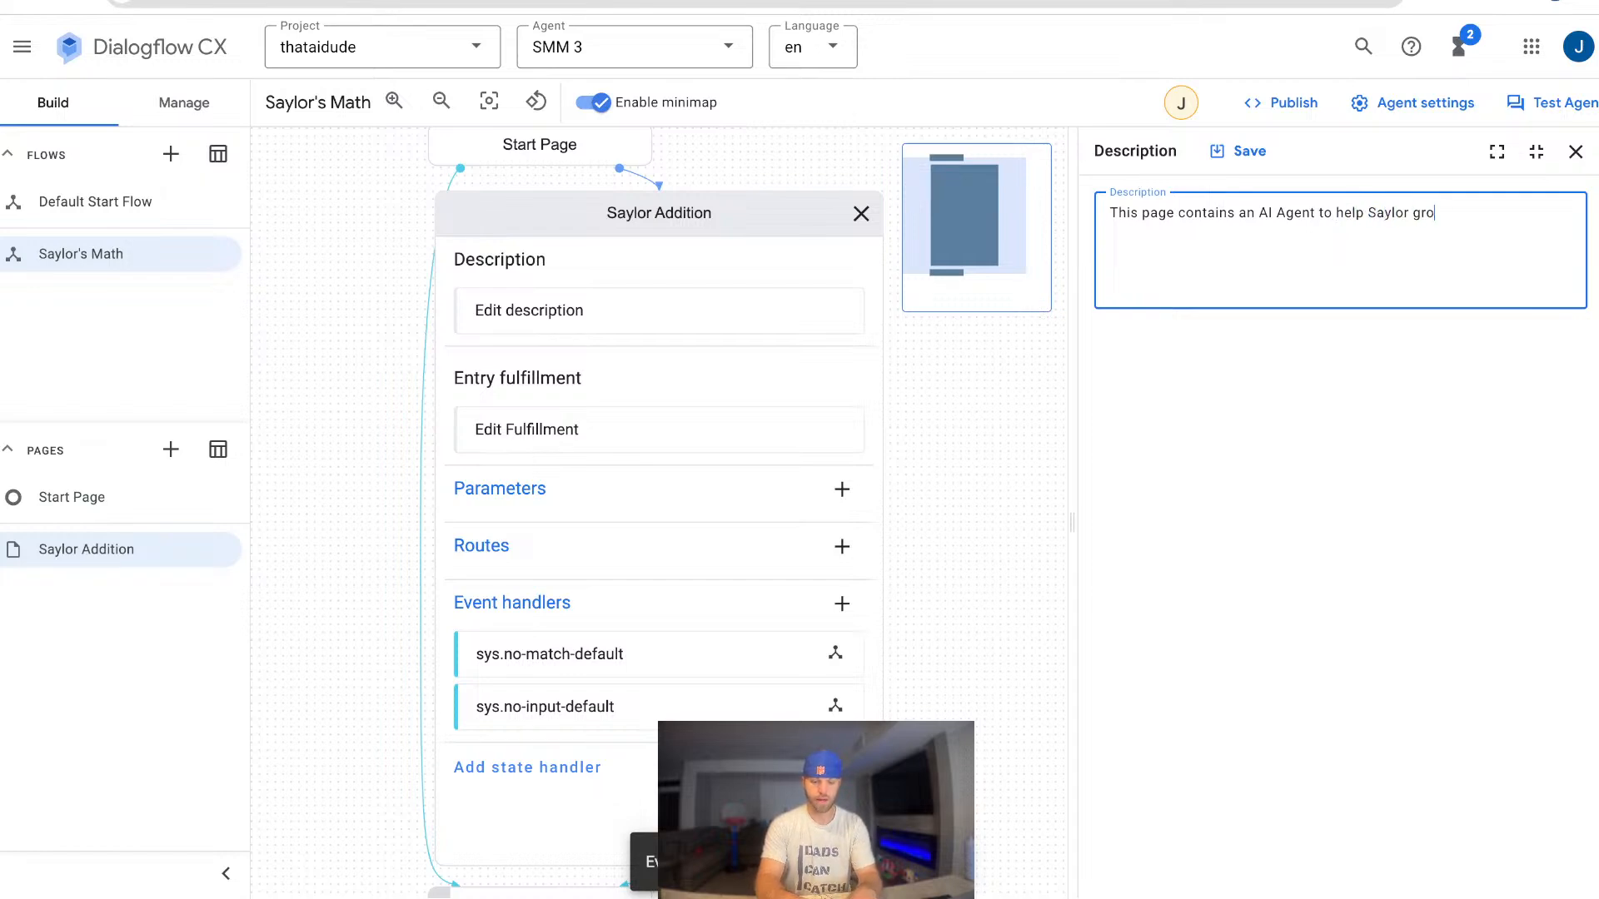
type("w her math skills")
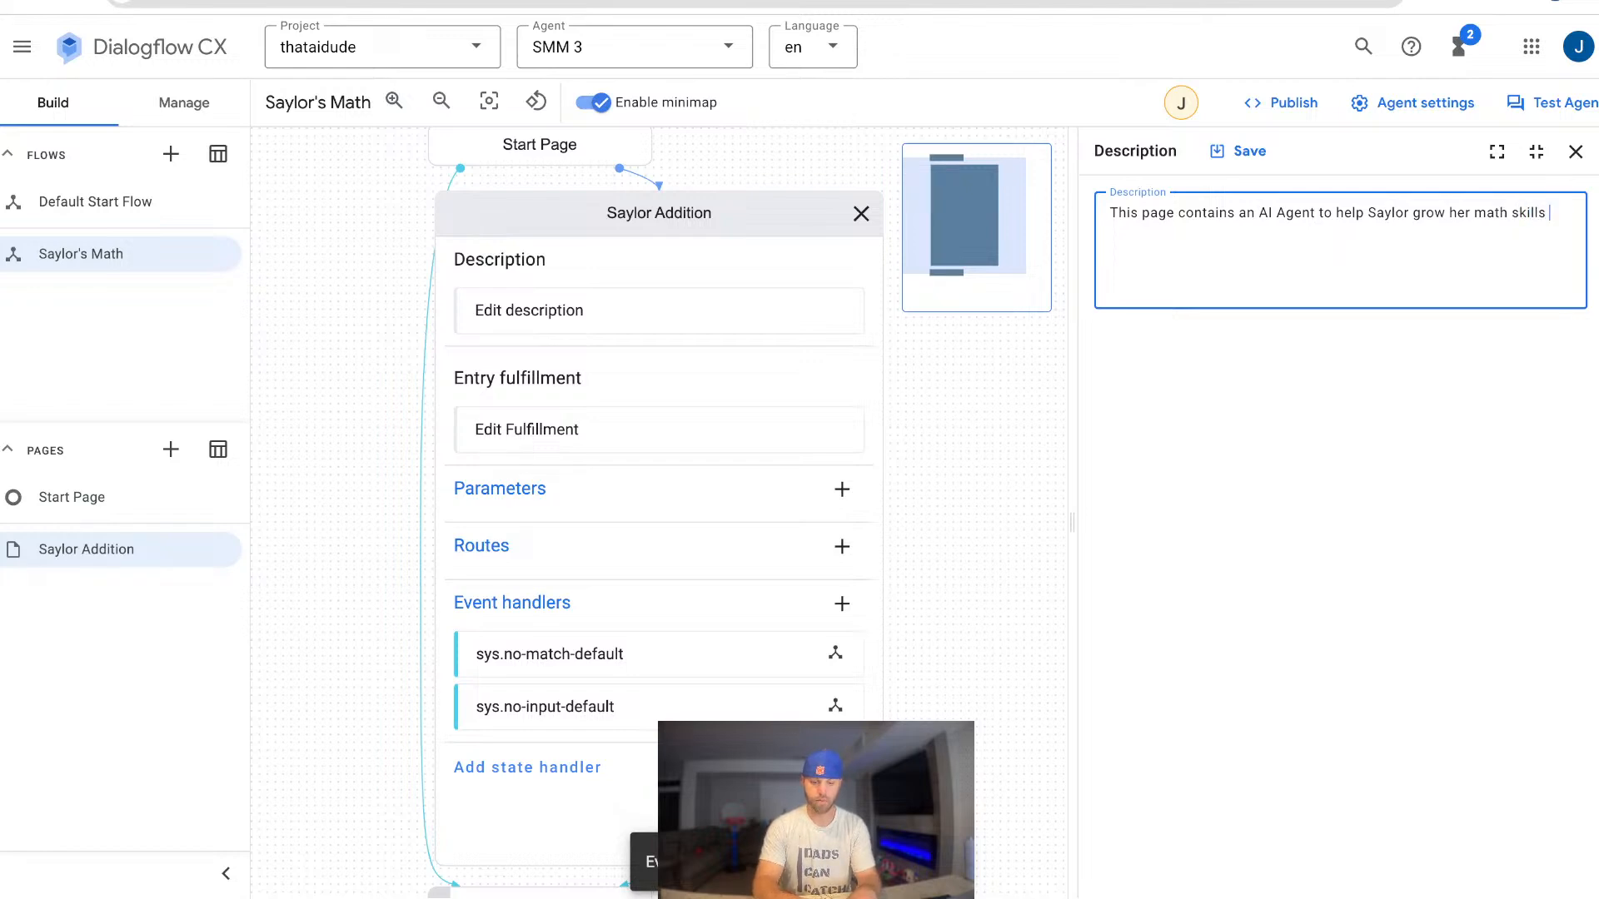
type(" with personal G")
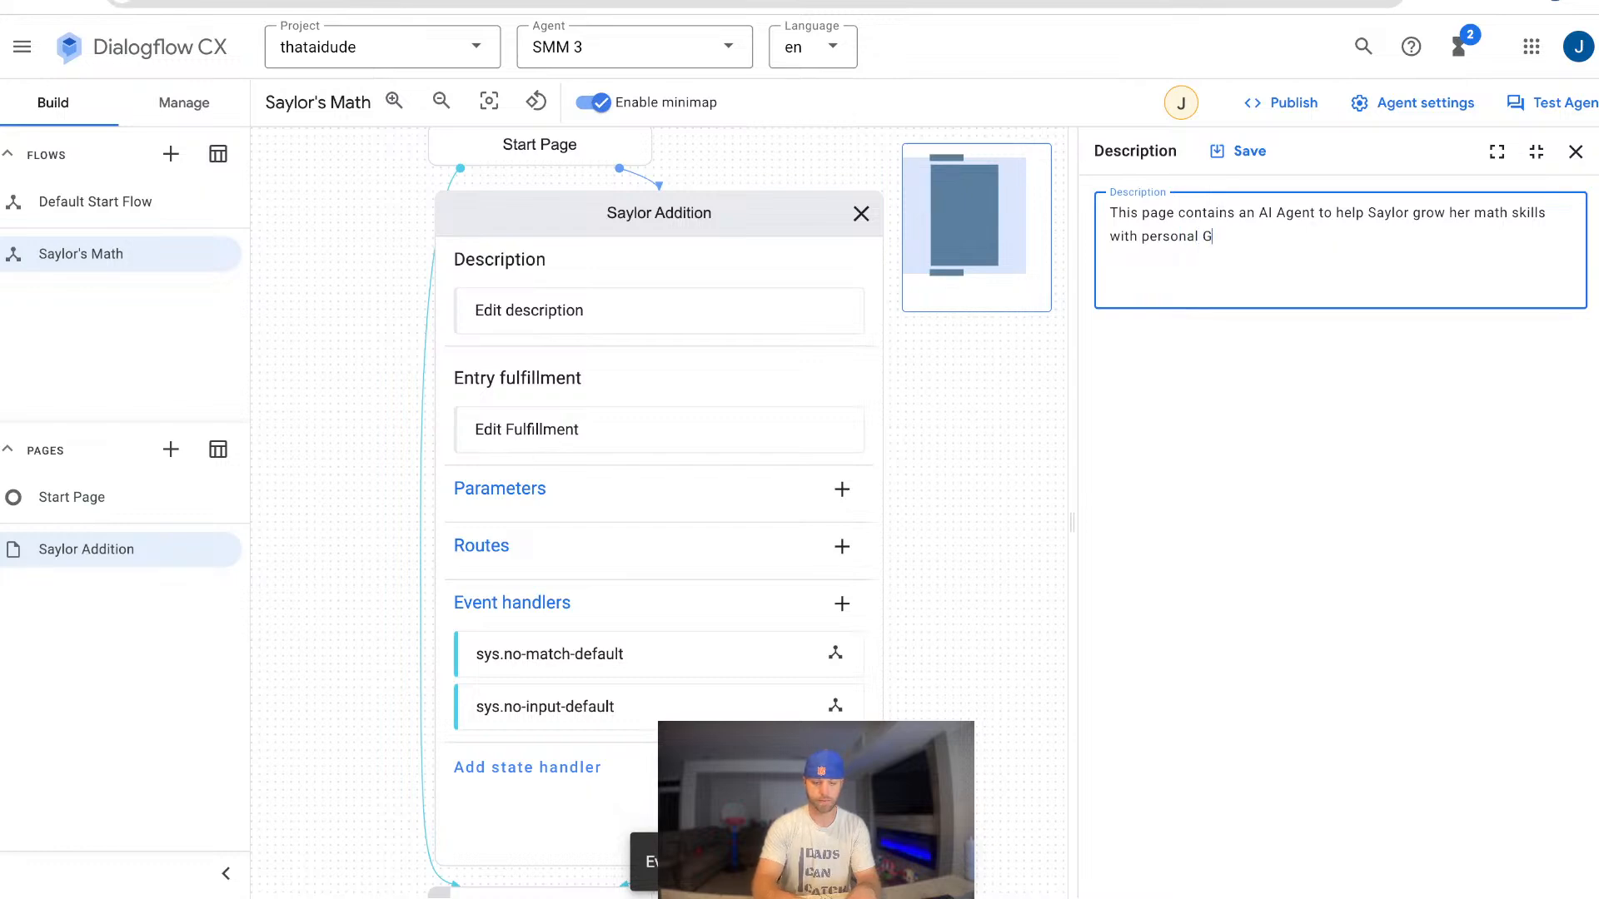
key("BackSpace")
type("gym")
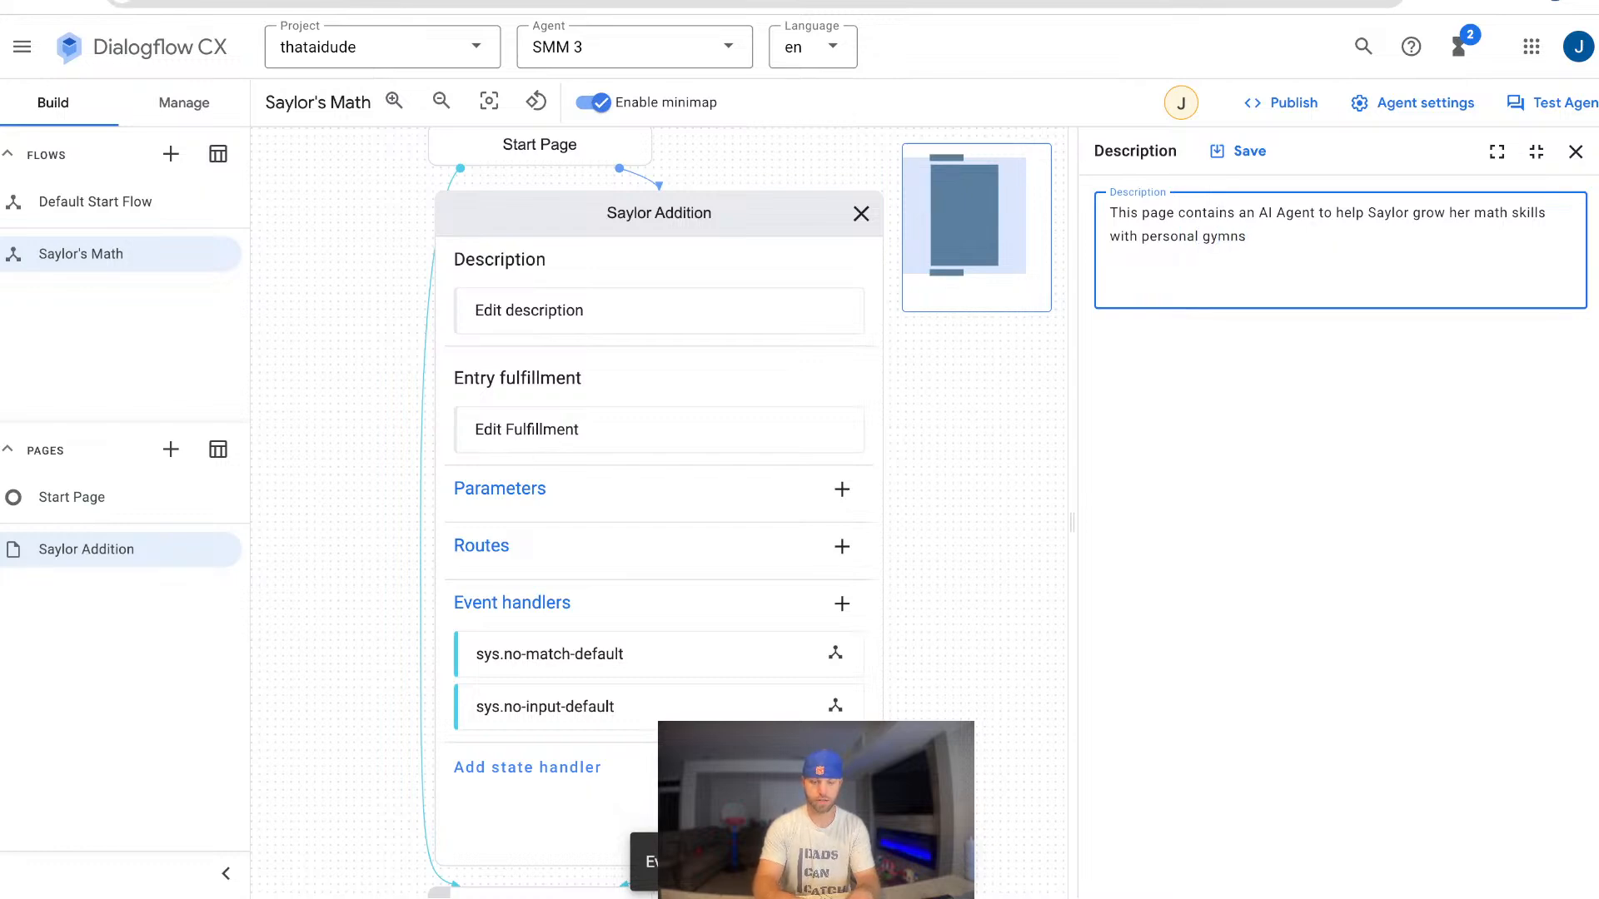
type("ns")
key("BackSpace")
type("astics an")
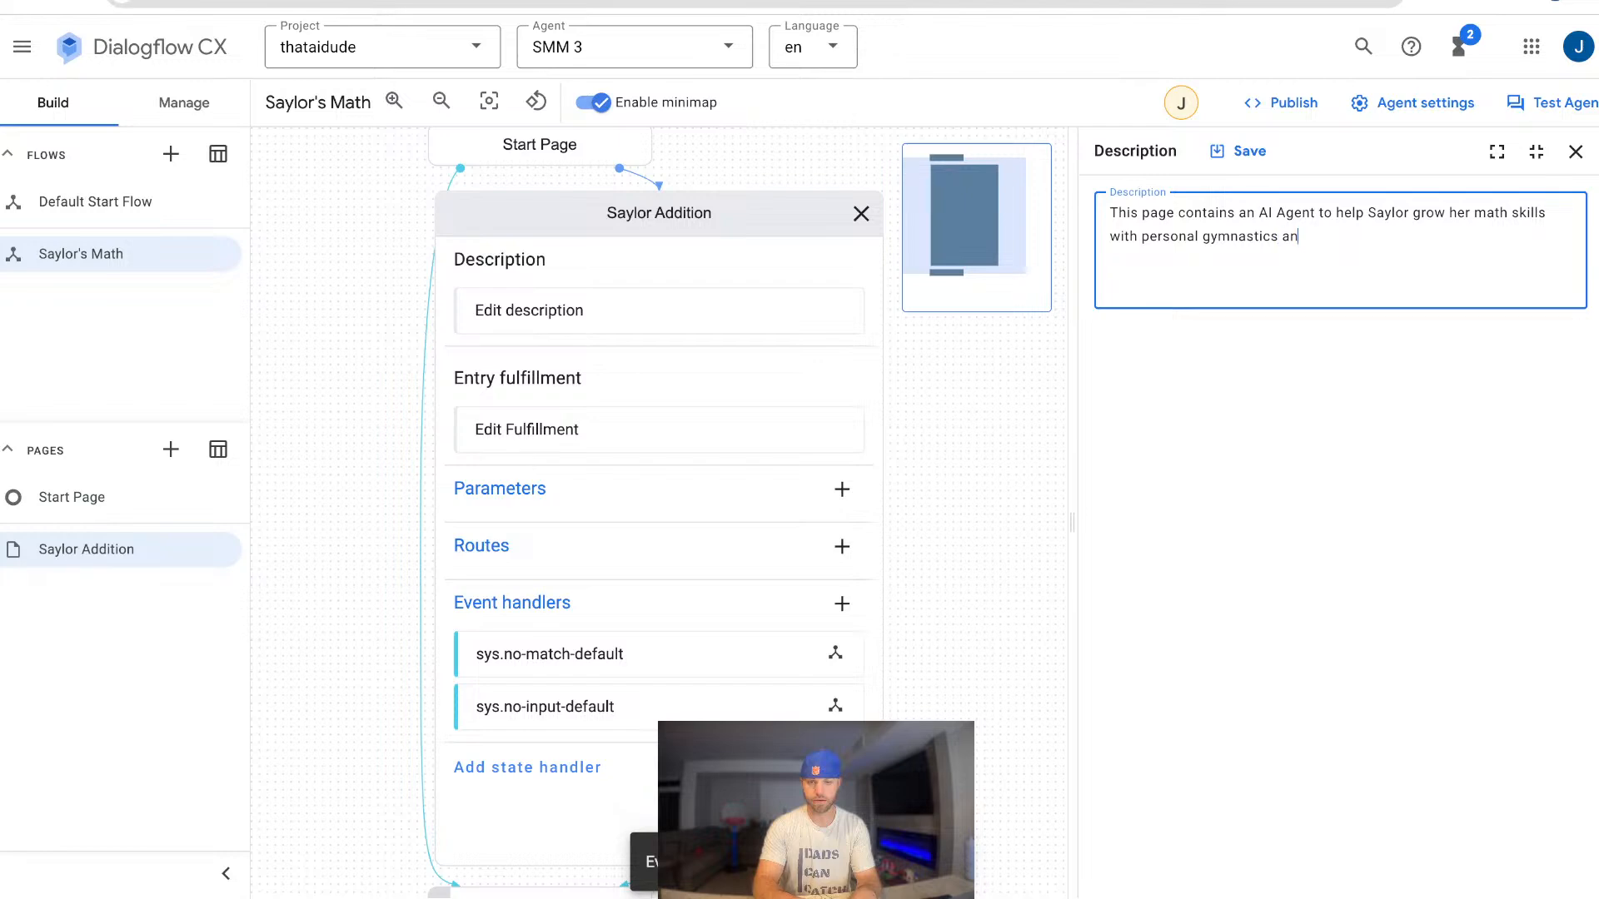
type("d cheerleadin")
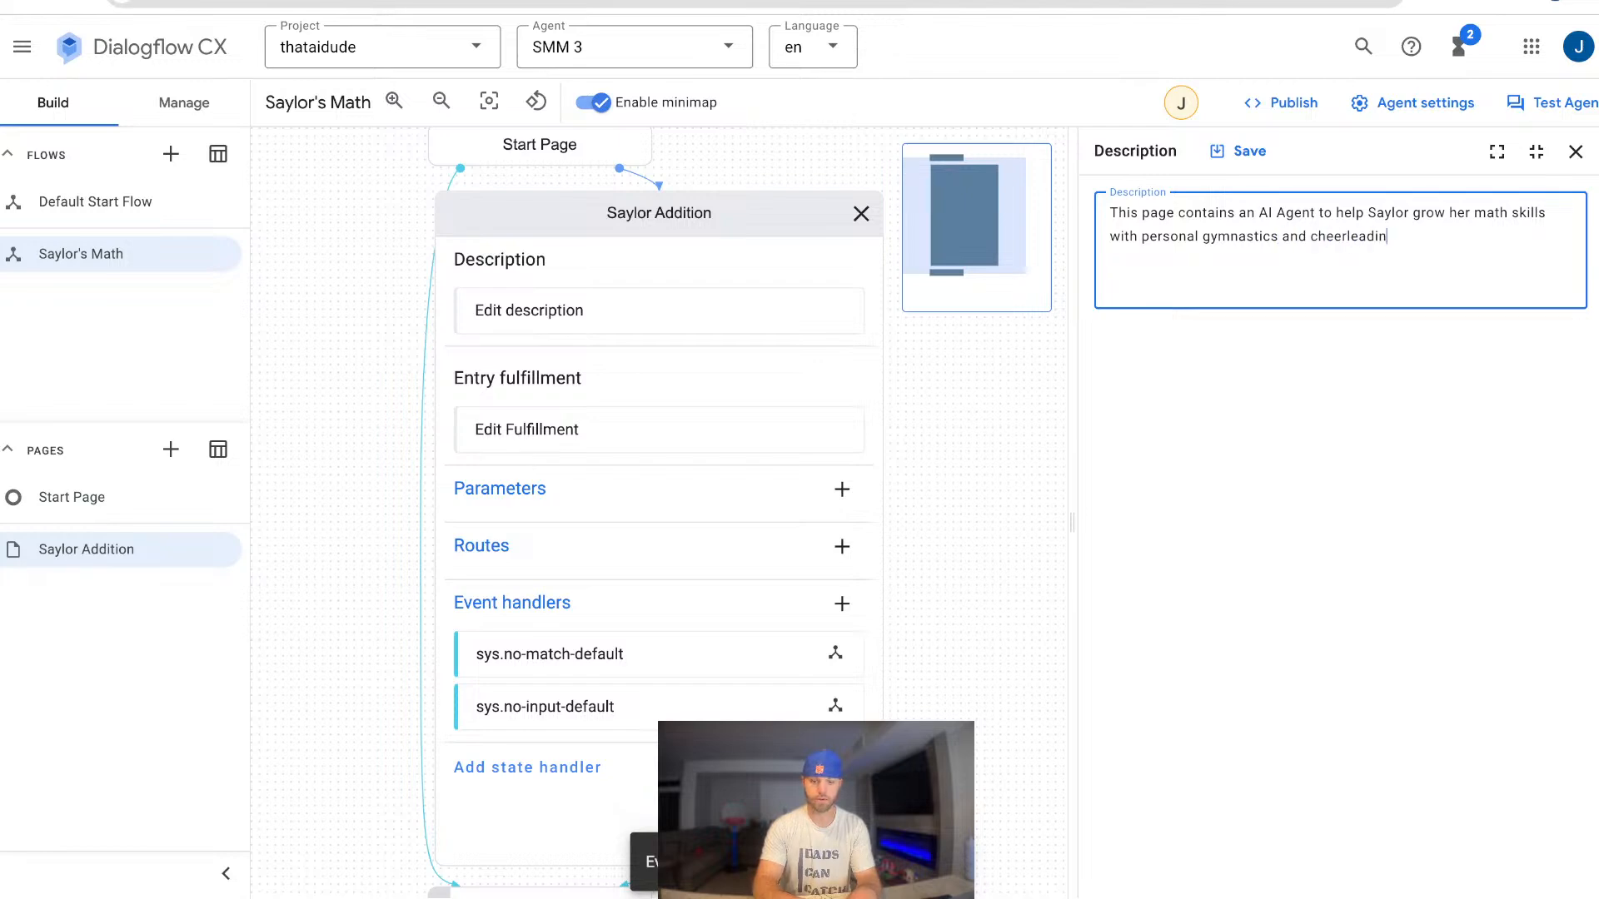
type("g examples.")
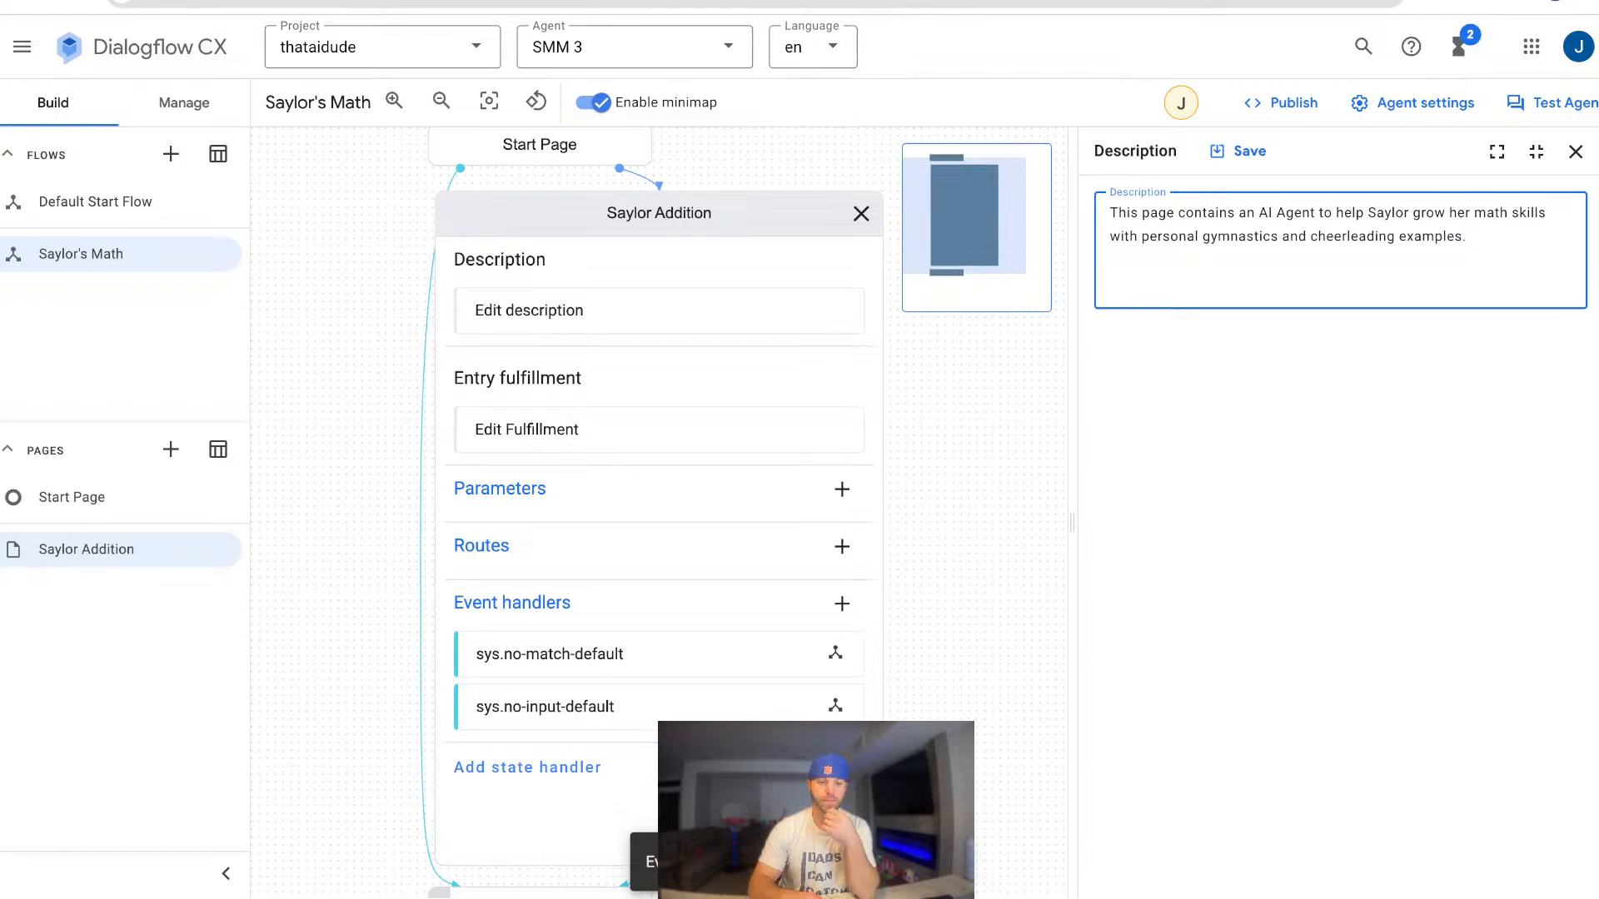
left_click(1239, 151)
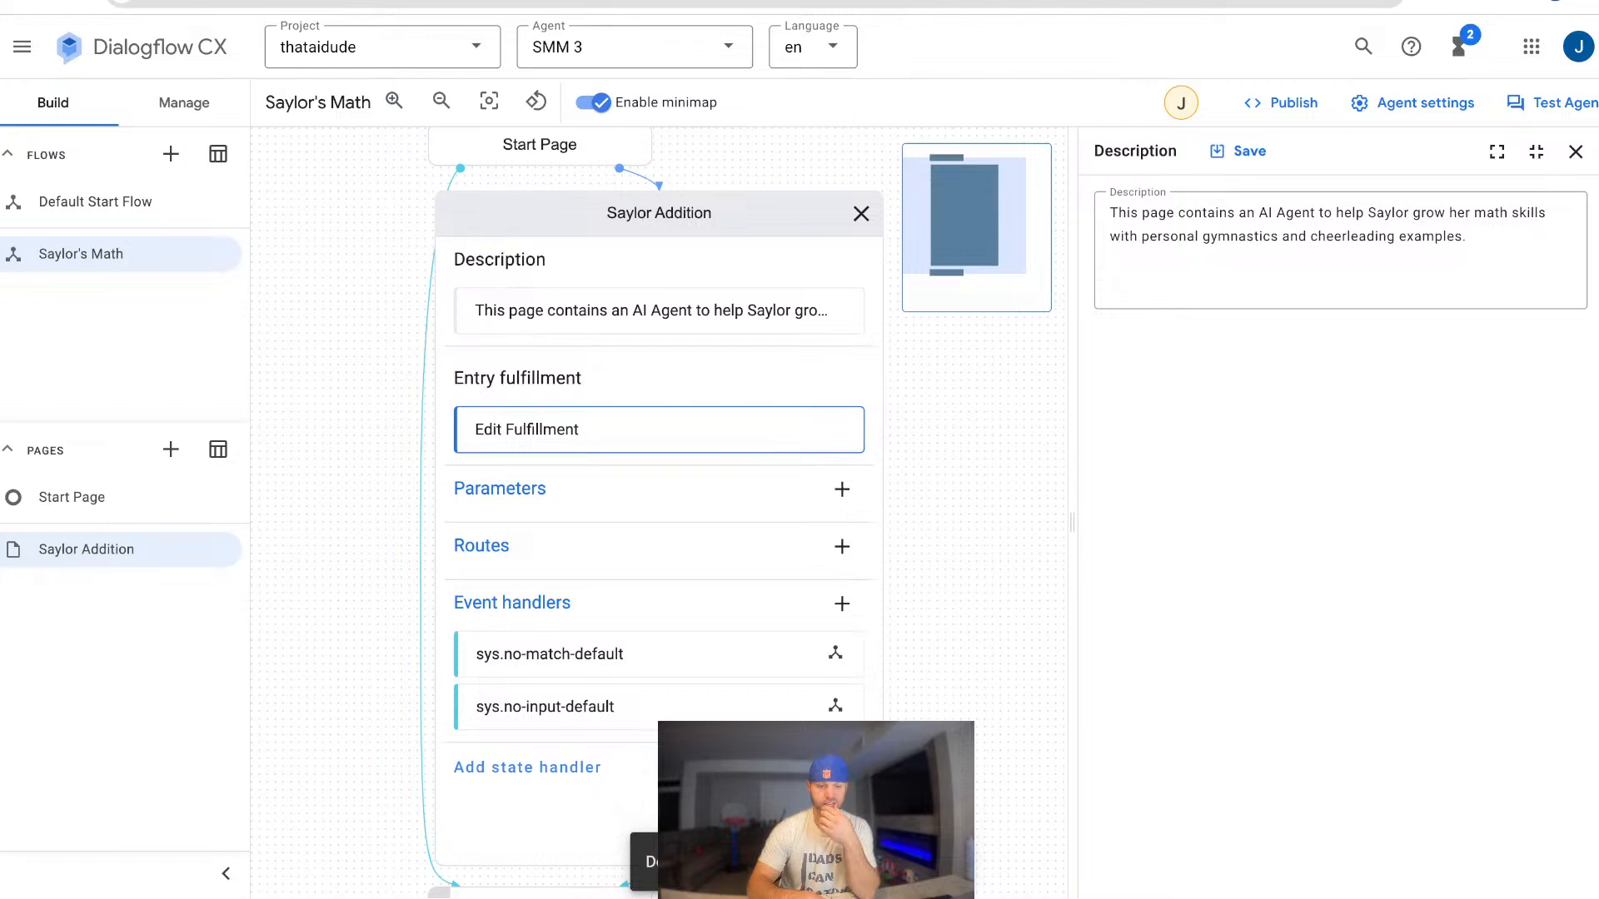
Enable data stores on the addition page and start creating a new data store for unstructured documents.
left_click(527, 767)
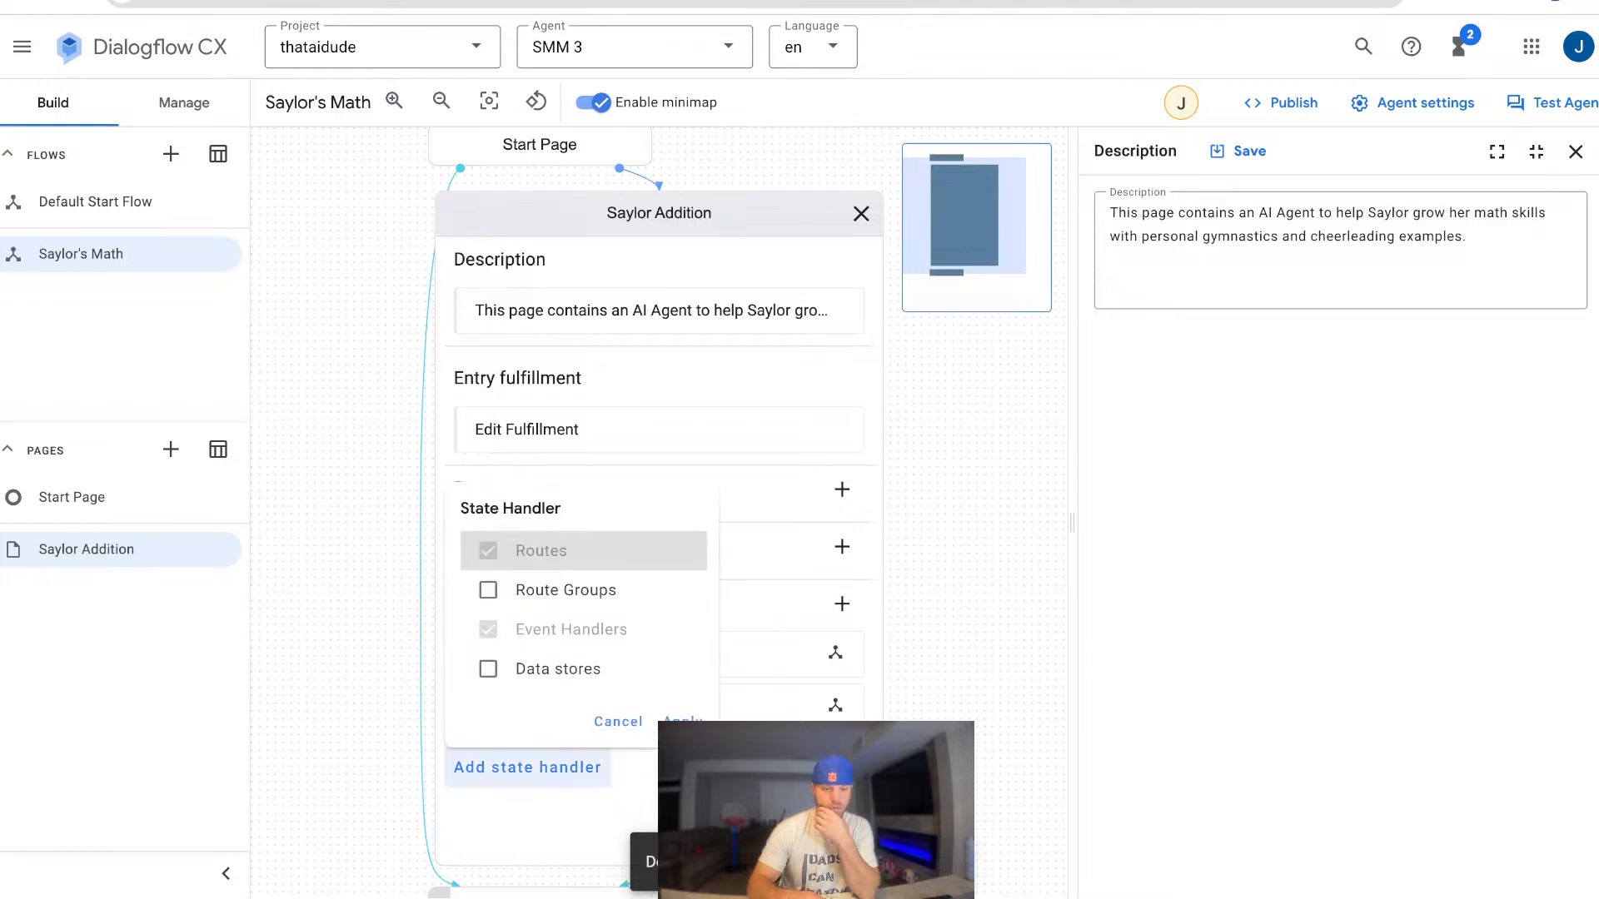
left_click(488, 669)
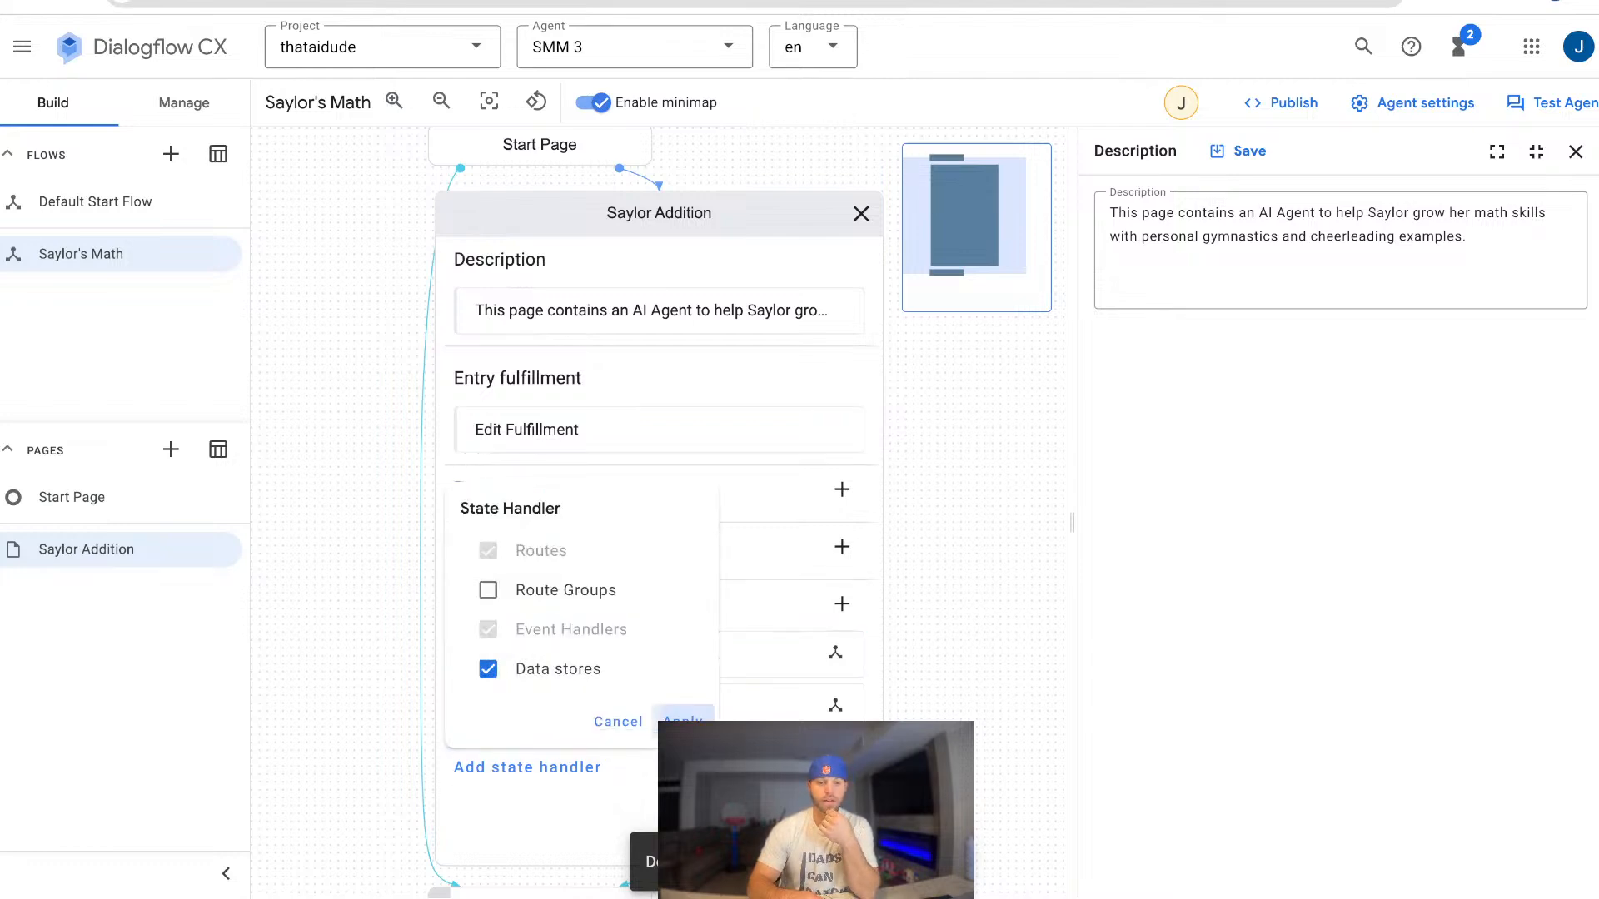
left_click(682, 721)
left_click(834, 685)
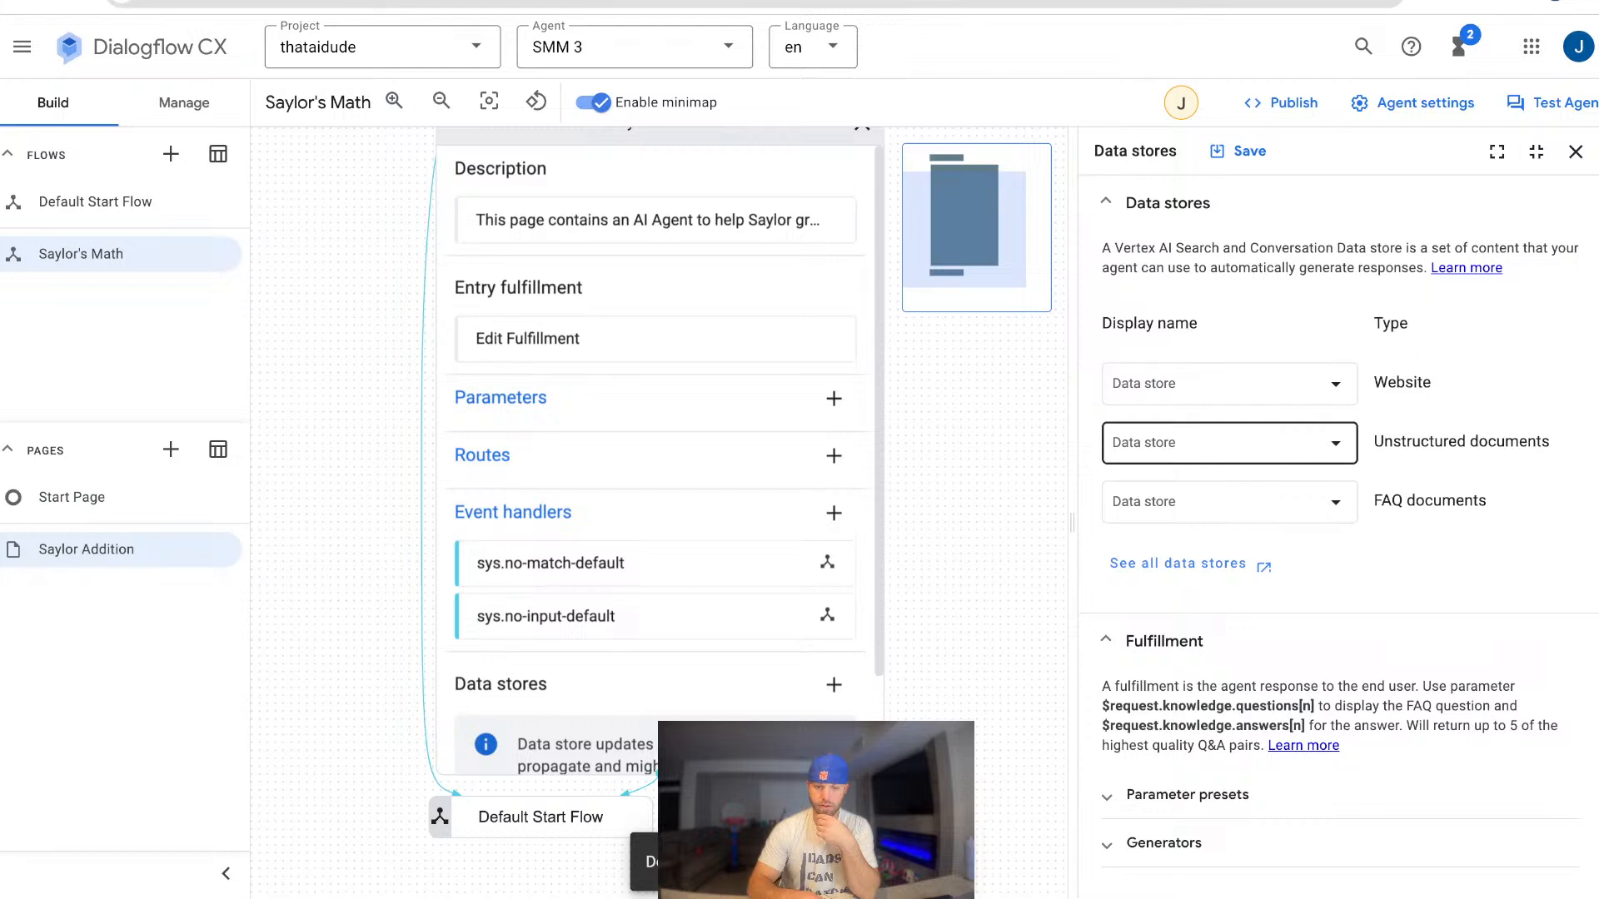
left_click(1229, 442)
left_click(1192, 513)
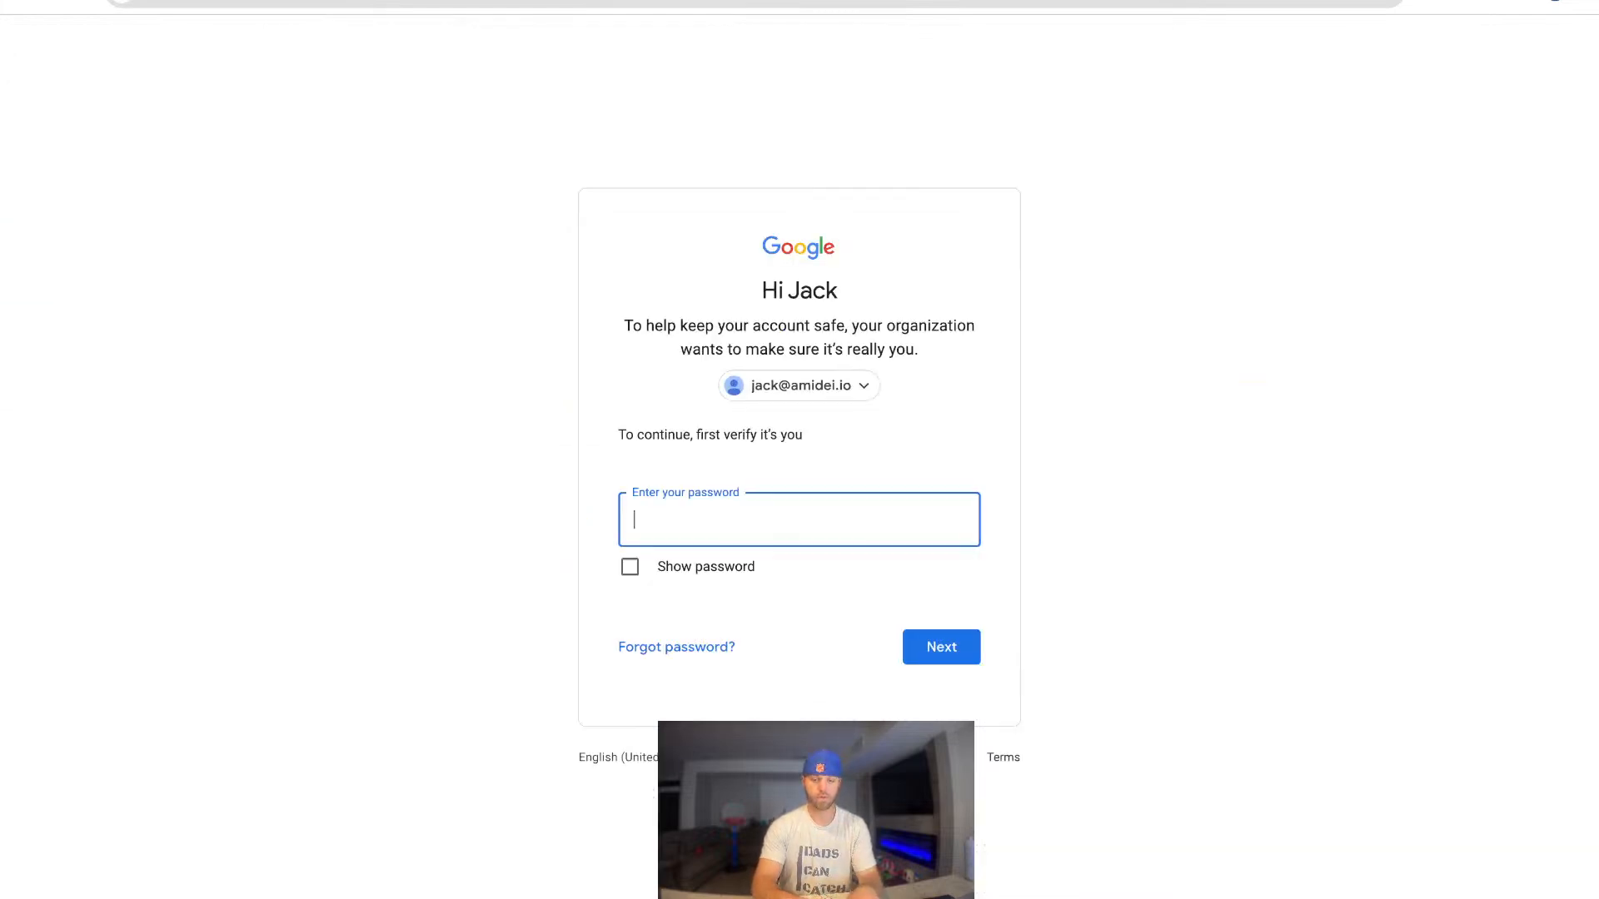
Verify the Google account by entering the account password and submitting it.
type("••••••")
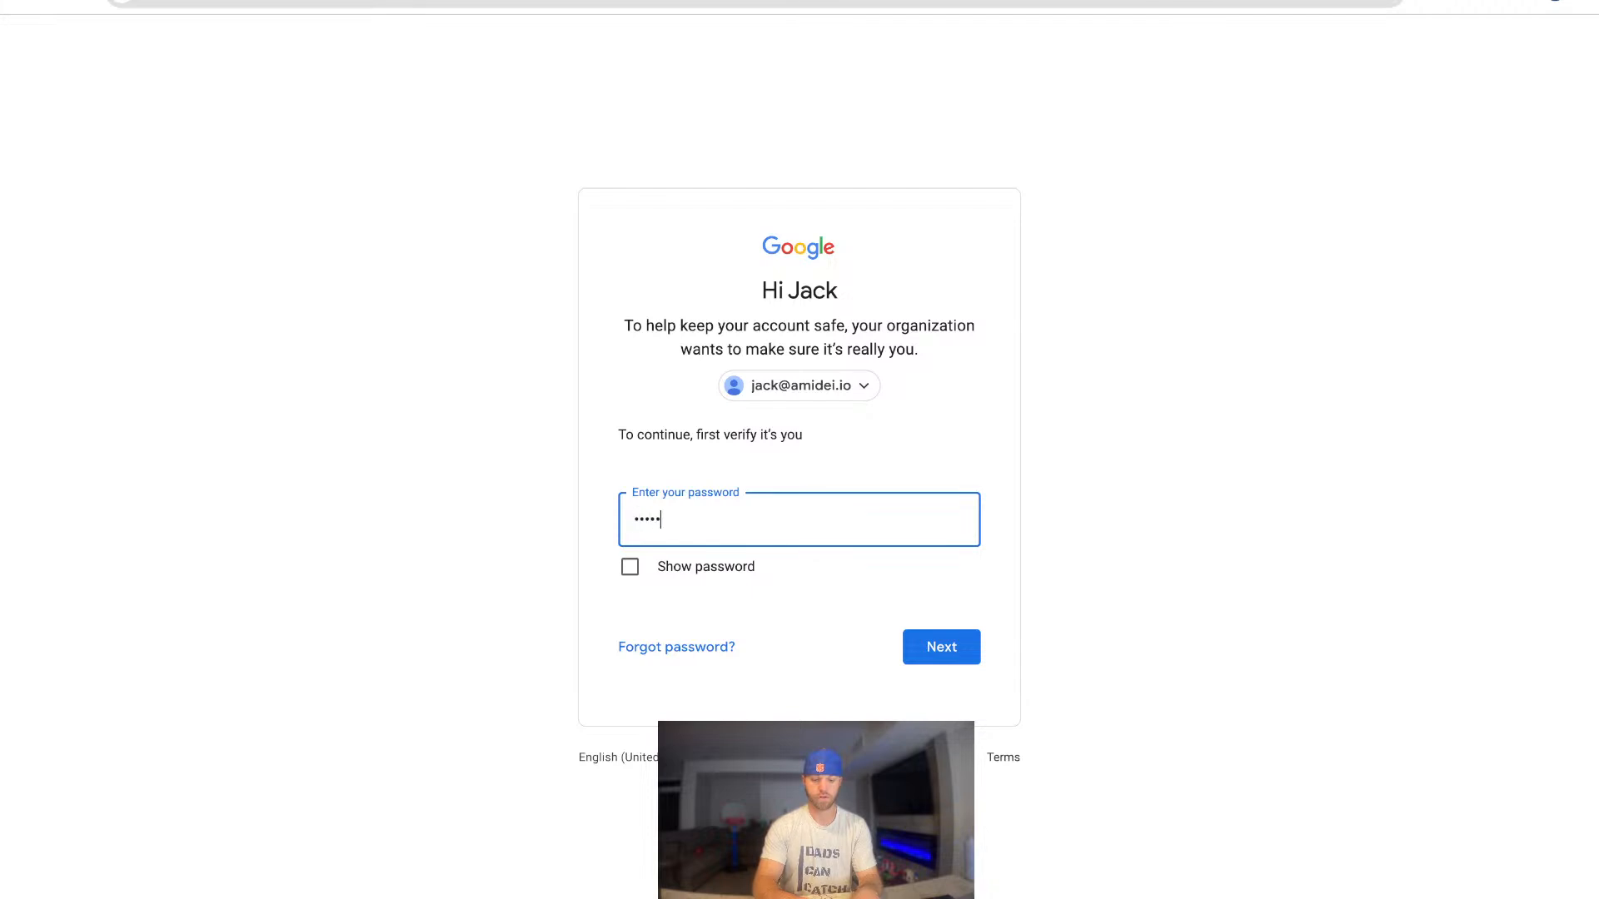
type("•••••••")
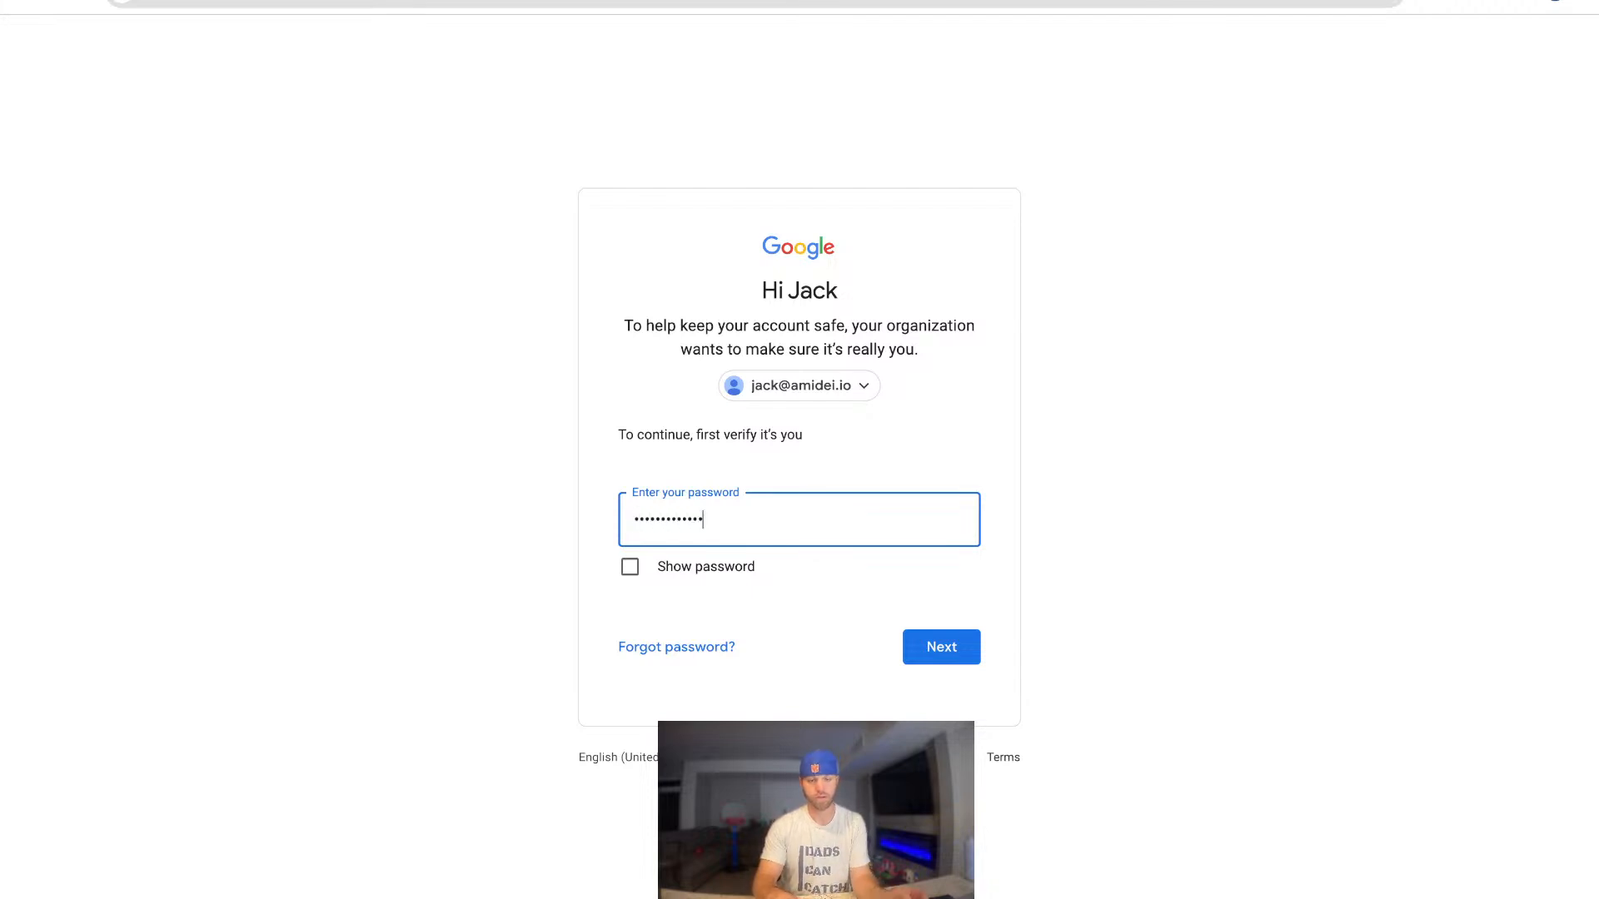
type("•")
key("Return")
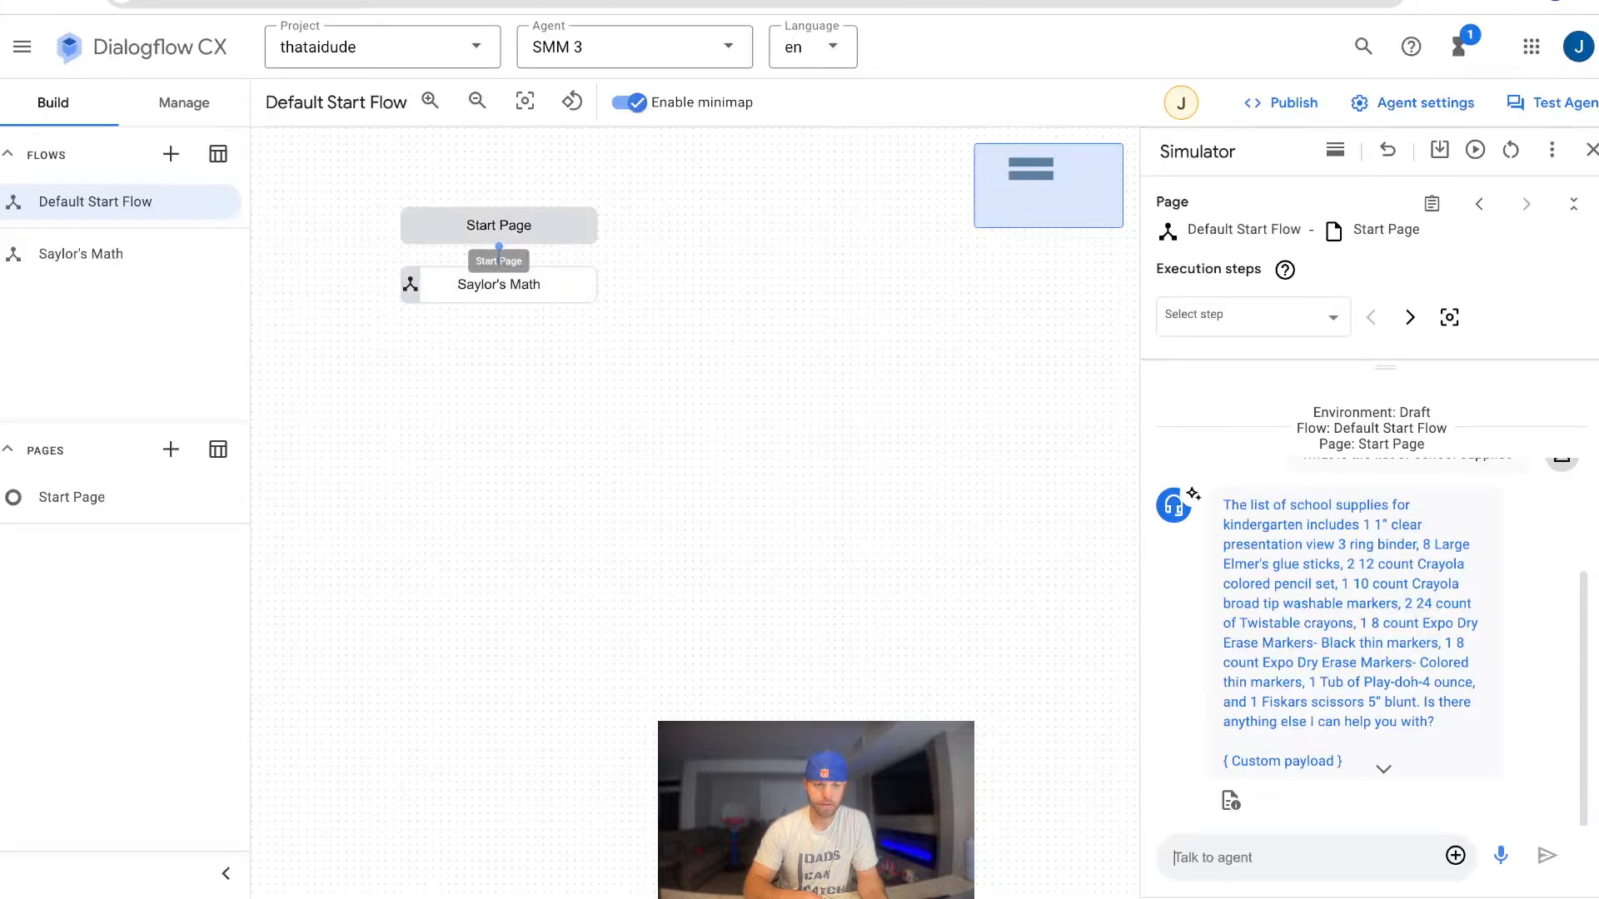
Open the addition page in the math flow and apply Data stores as an additional state handler.
double_click(508, 285)
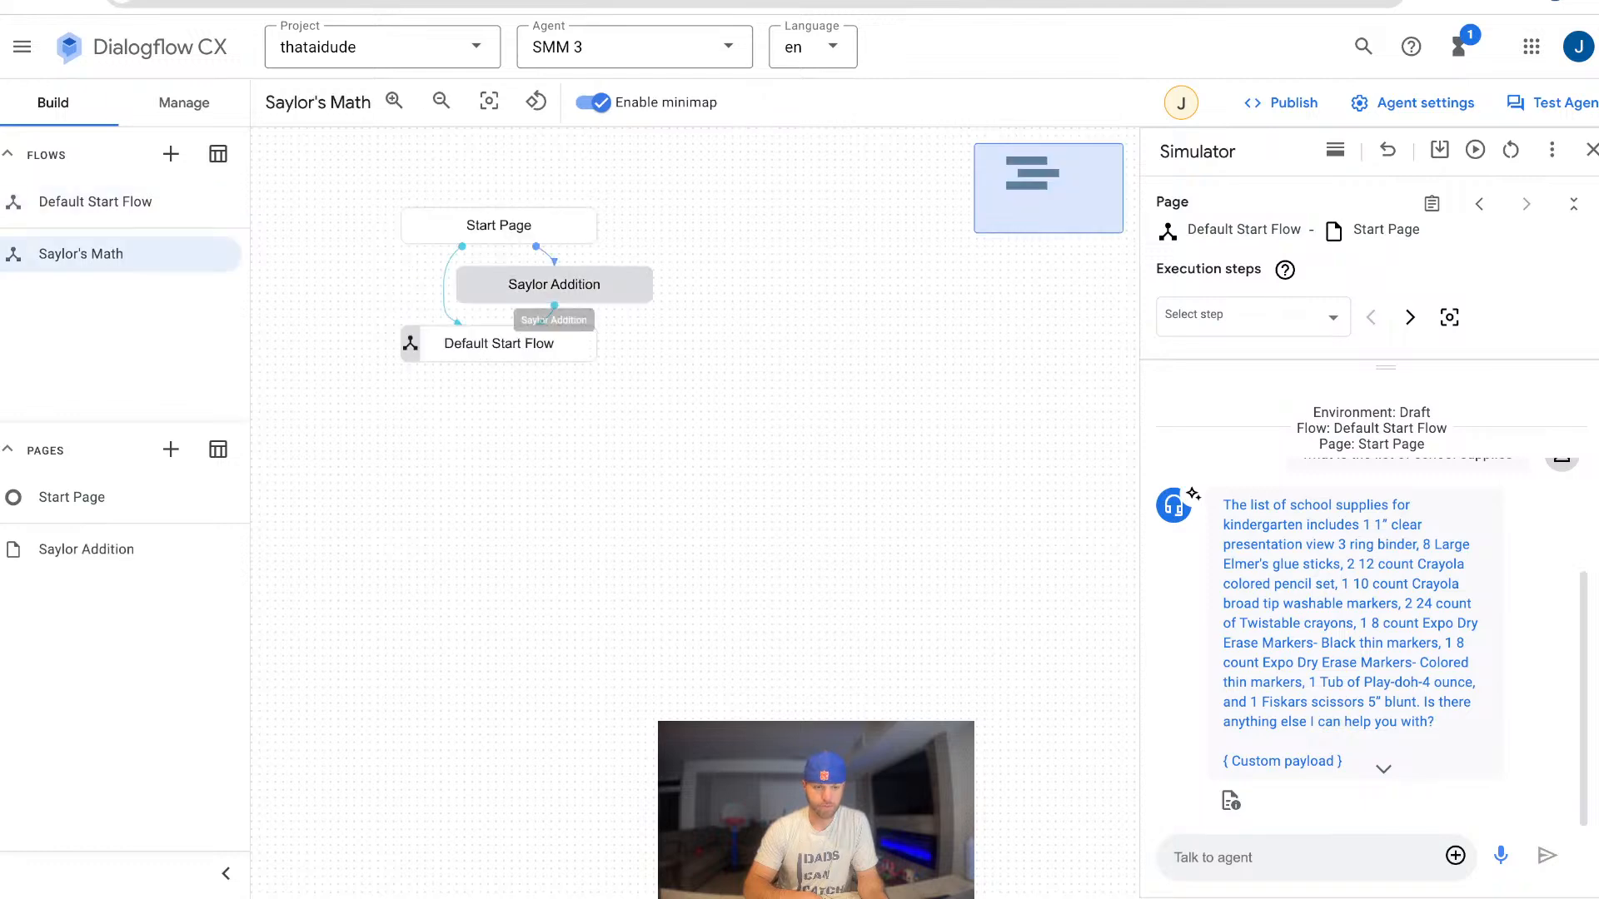
double_click(545, 285)
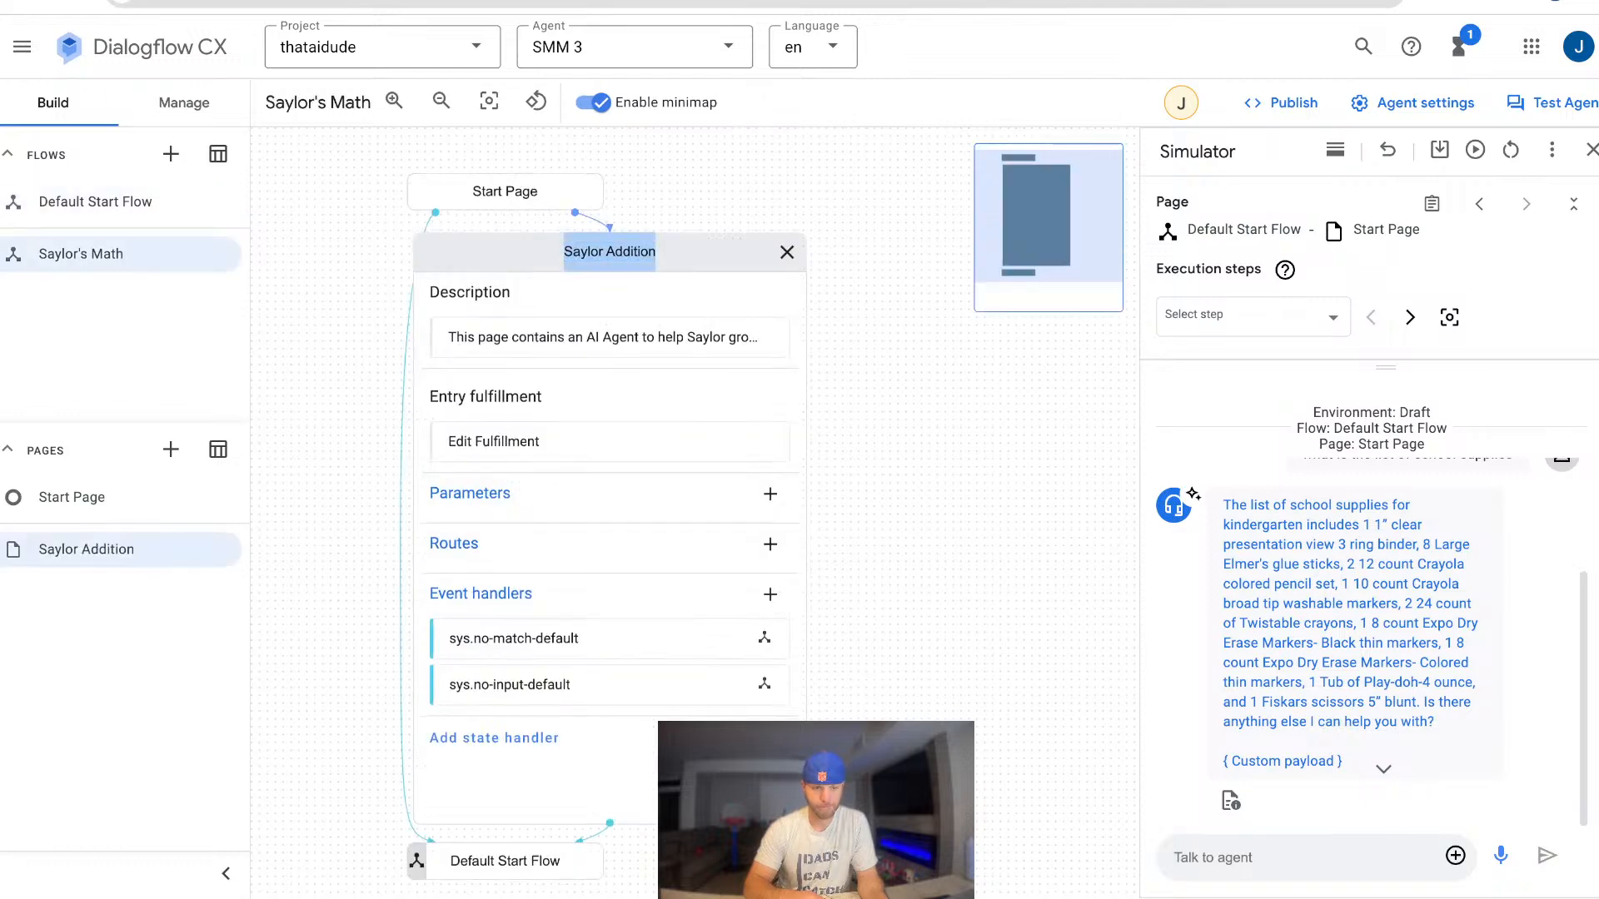
left_click(494, 737)
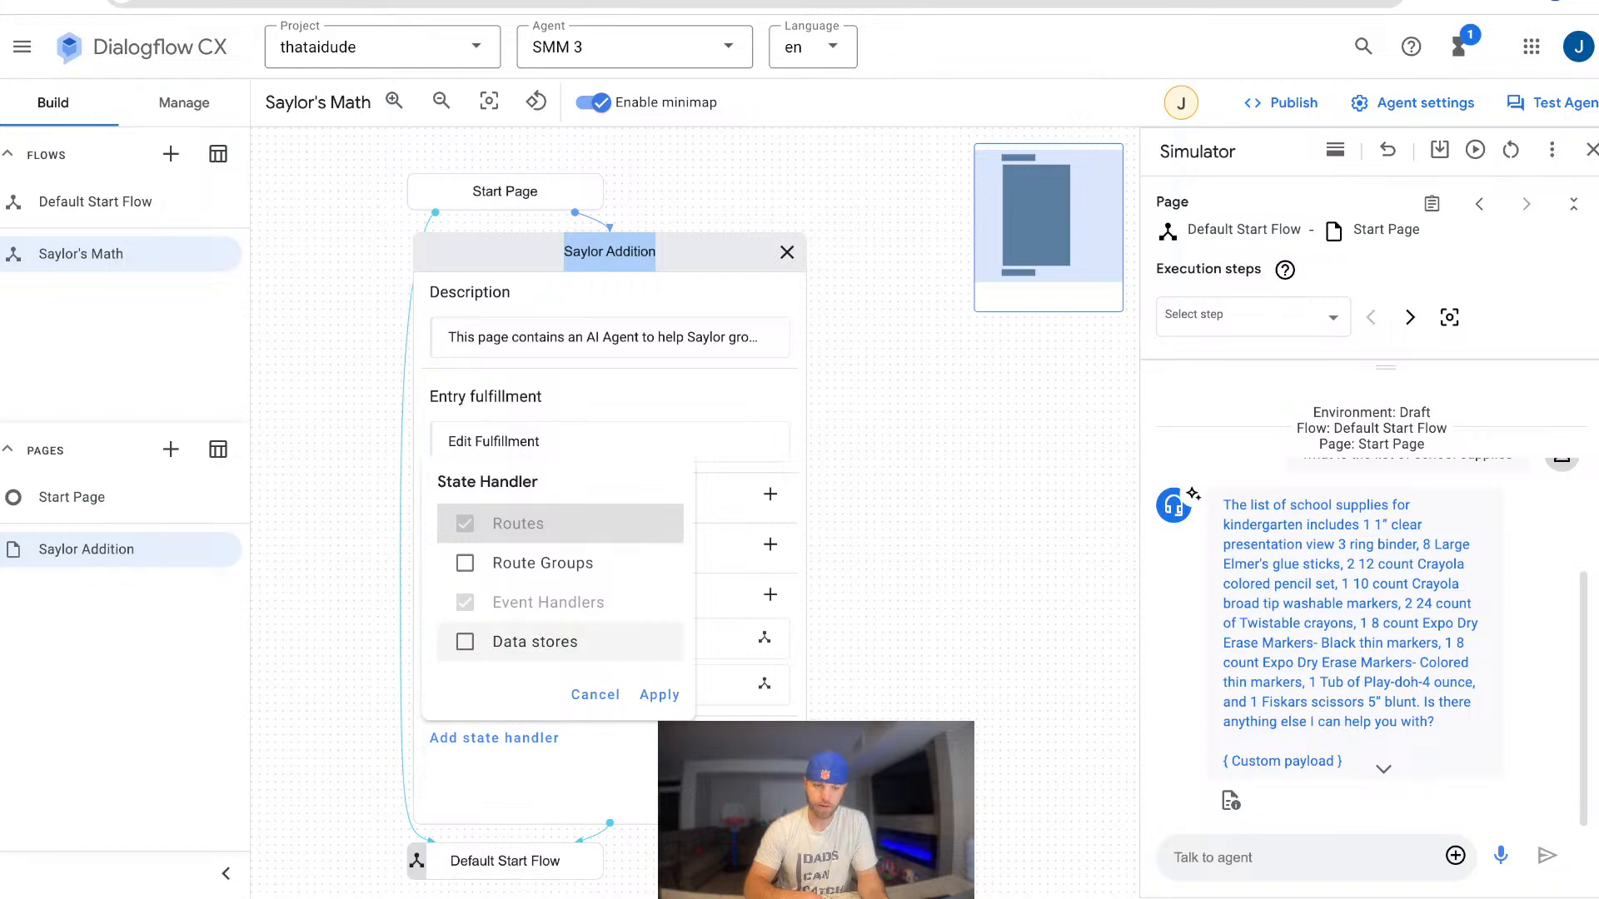
left_click(465, 641)
left_click(659, 695)
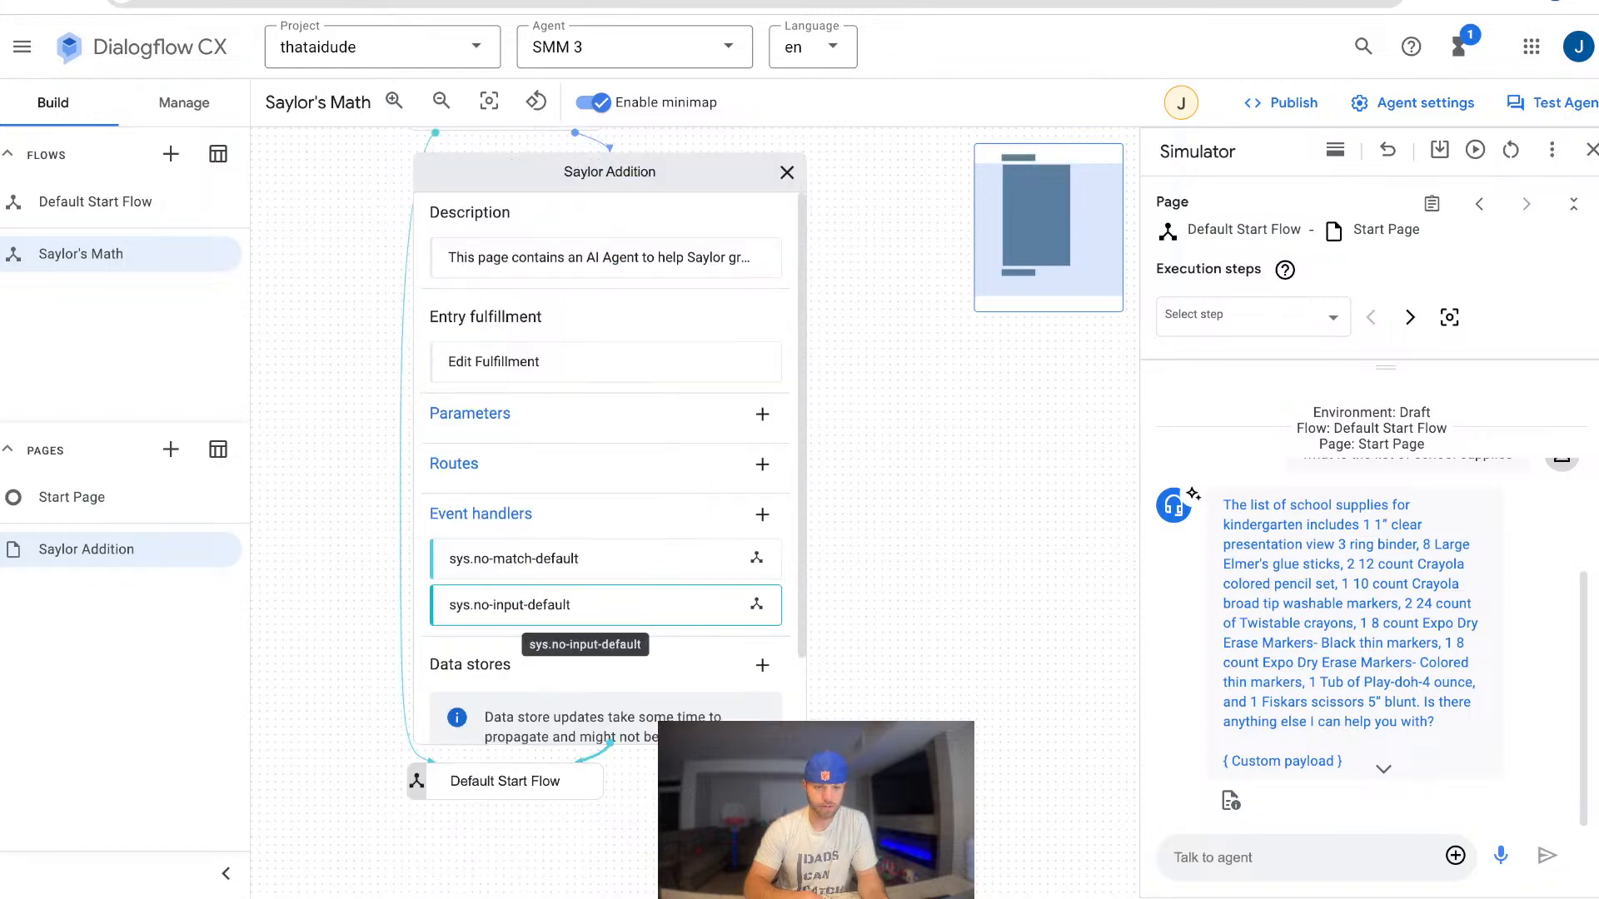
Add a data store to the addition page, choosing smm-3-data-store-start for unstructured documents.
scroll(607, 500, "down", 2)
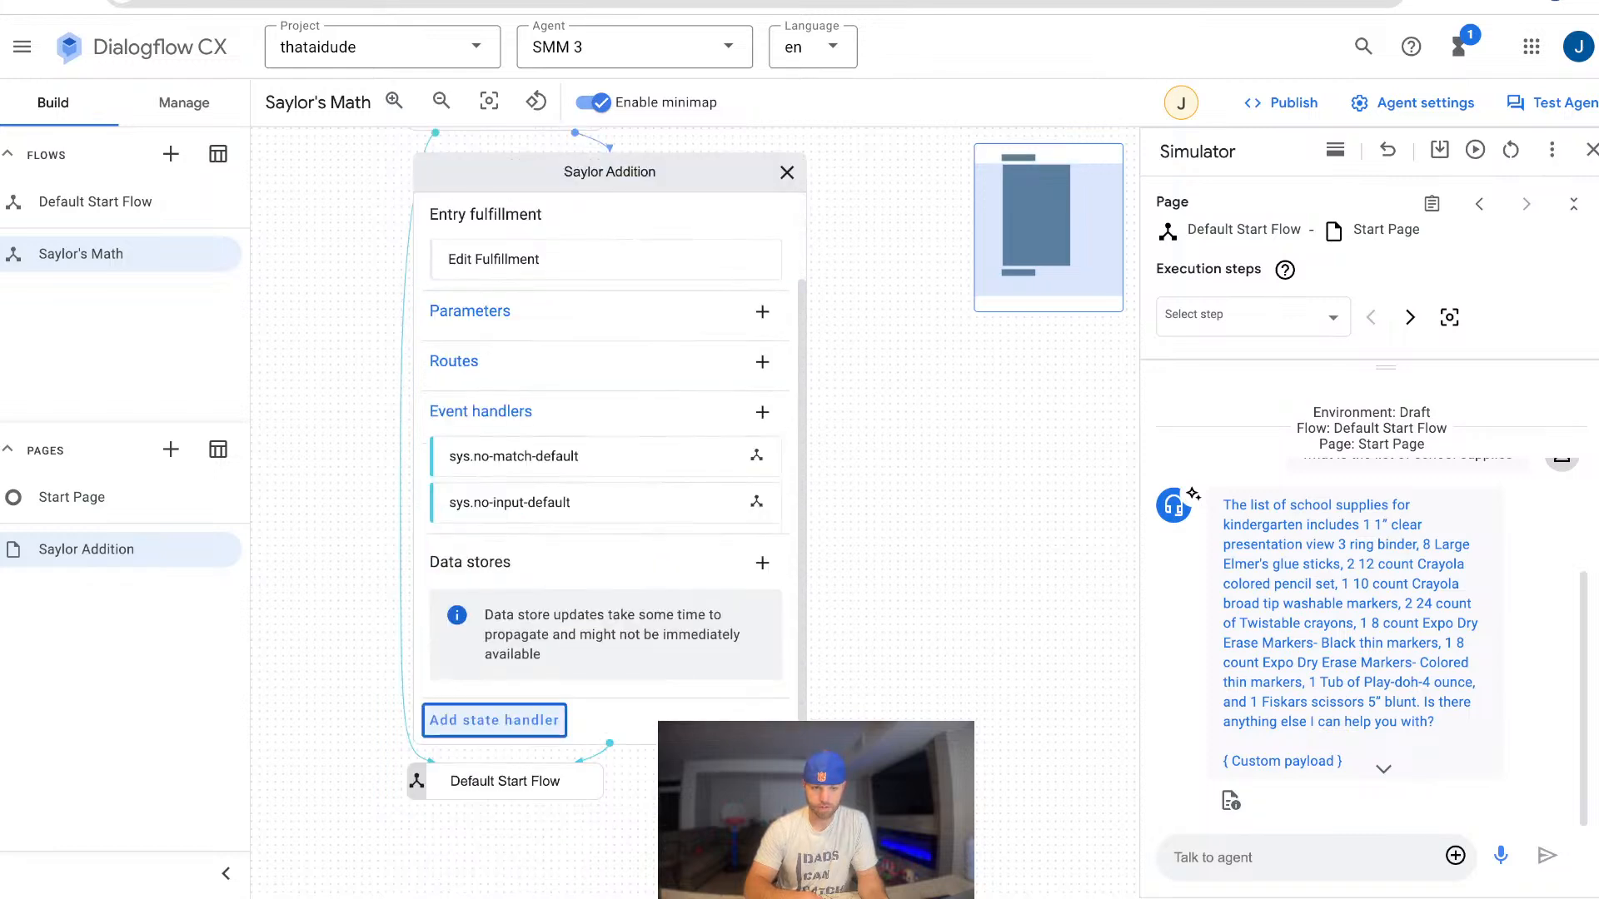
left_click(762, 563)
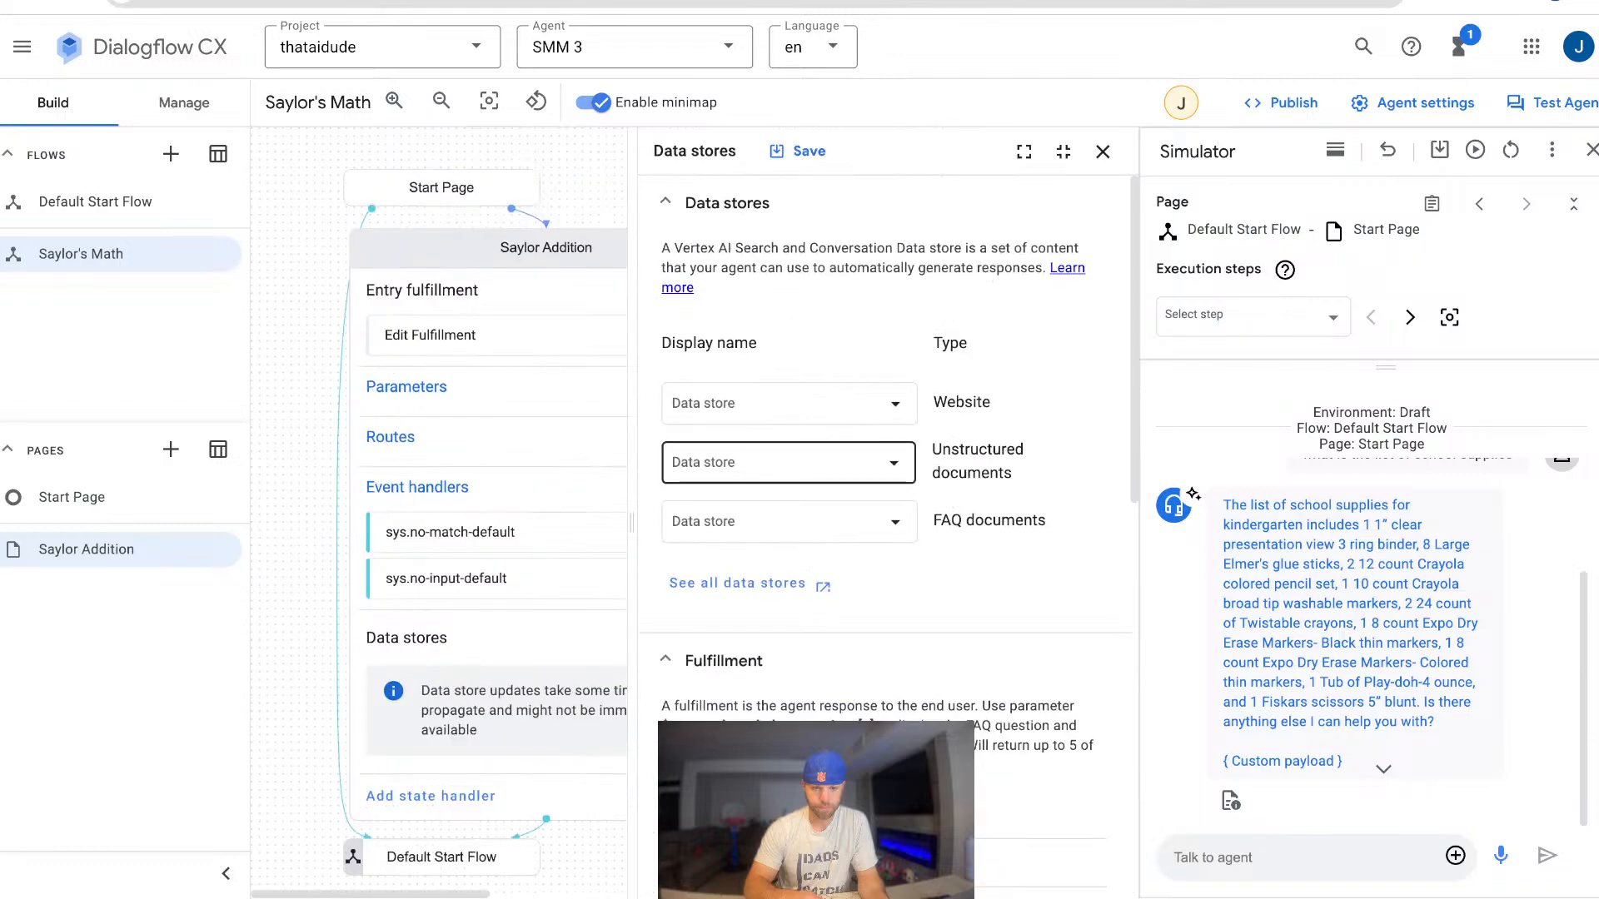
left_click(789, 463)
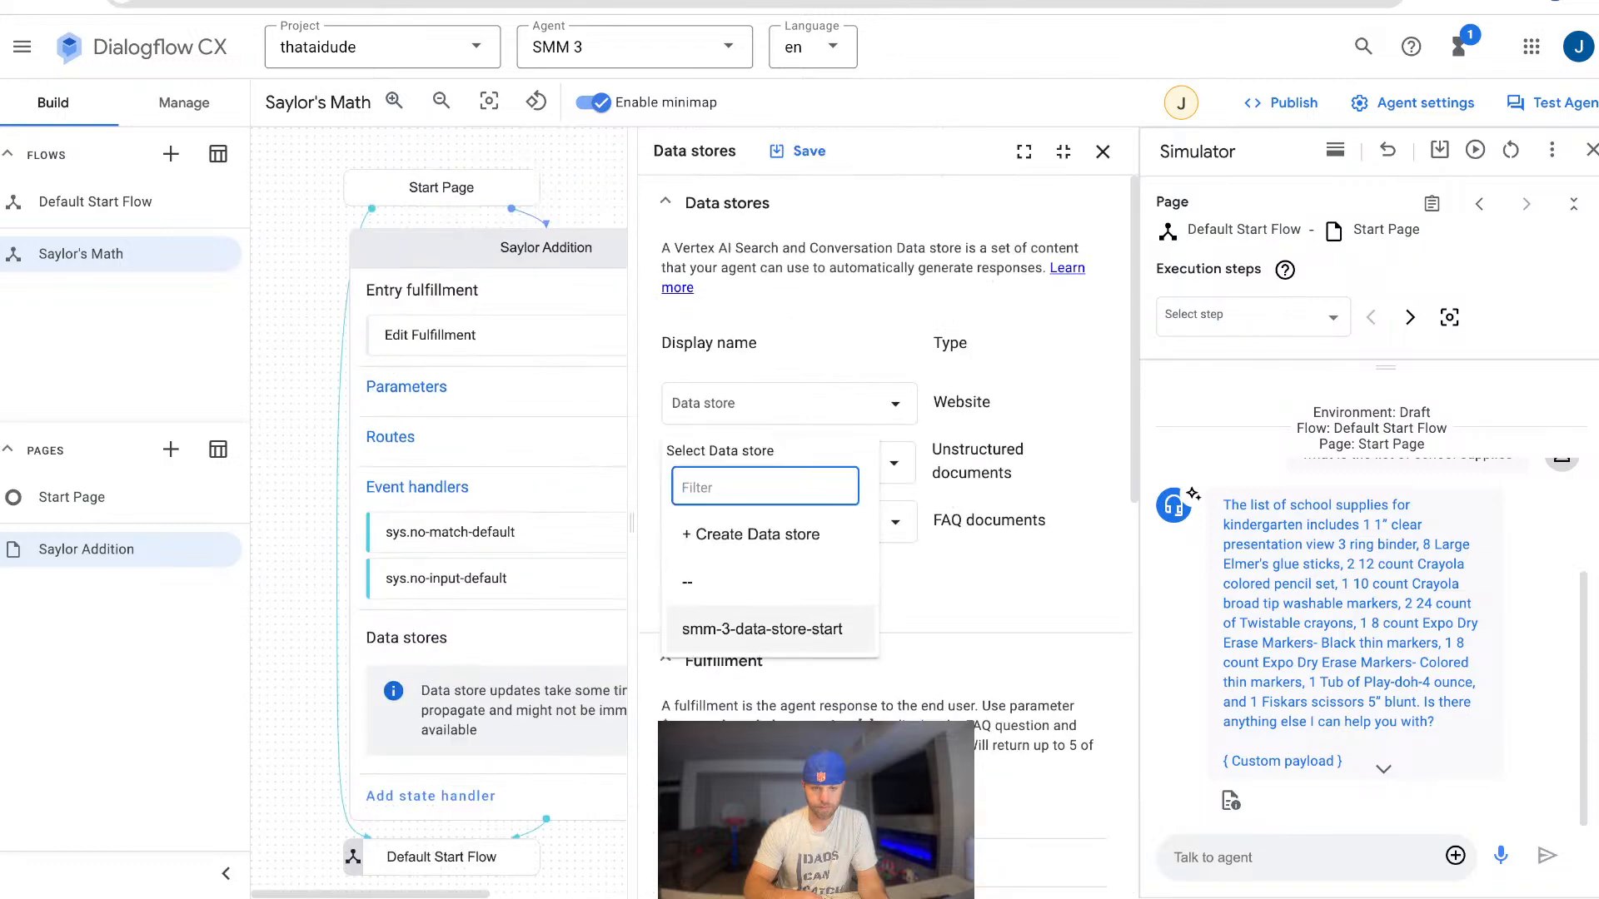
left_click(762, 628)
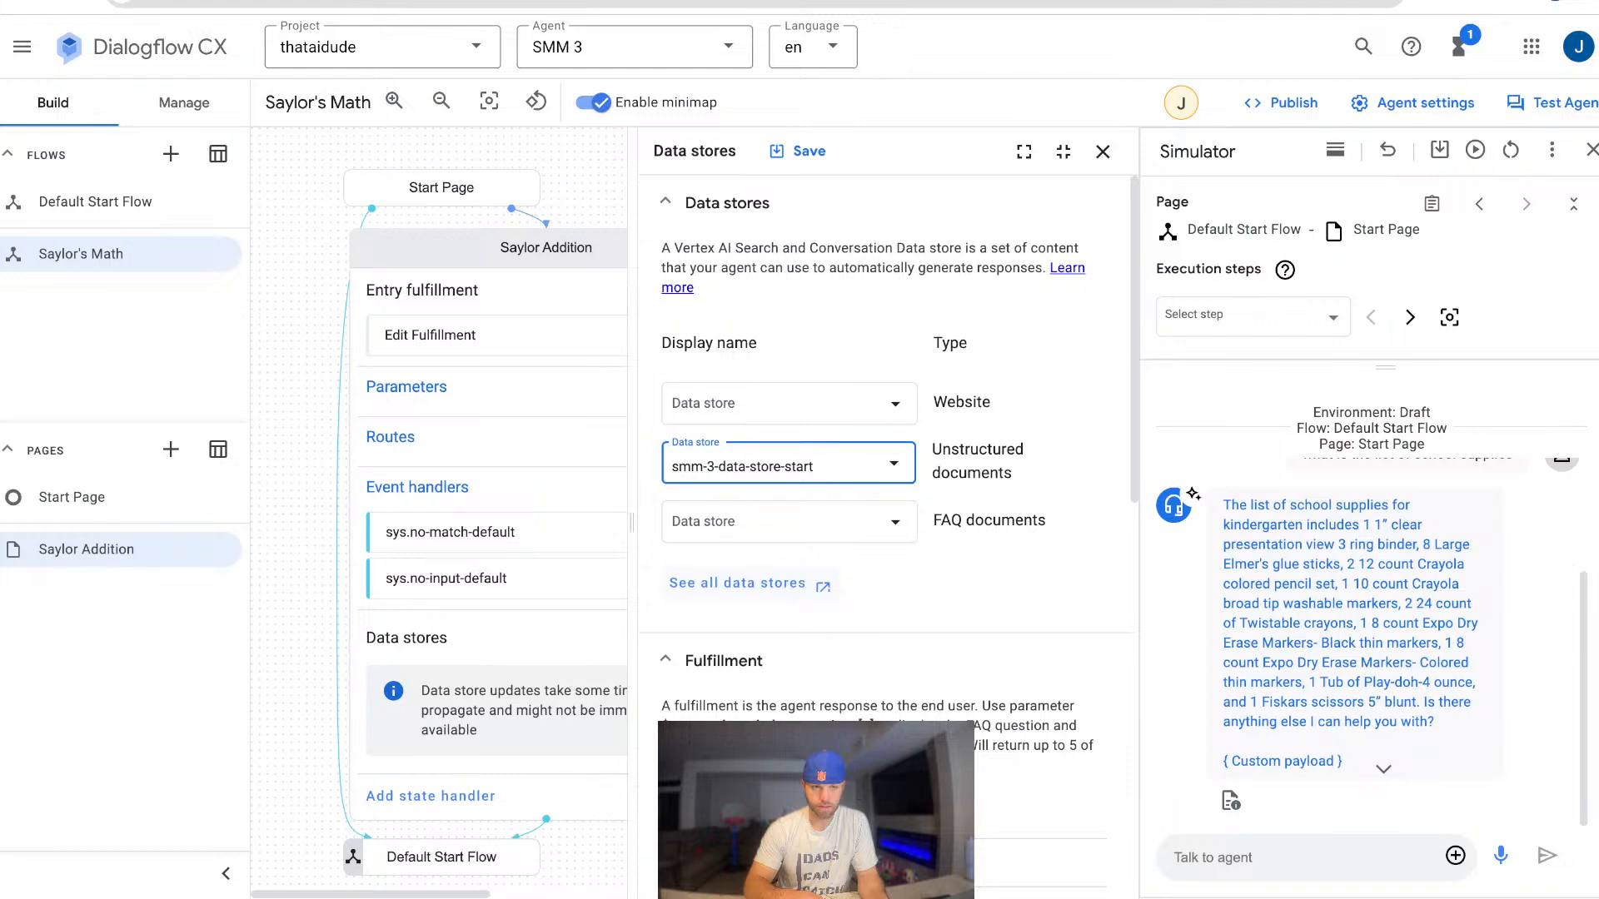
Open the smm-3-data-store-start data store in the Google Cloud console and start importing more data into it.
left_click(750, 584)
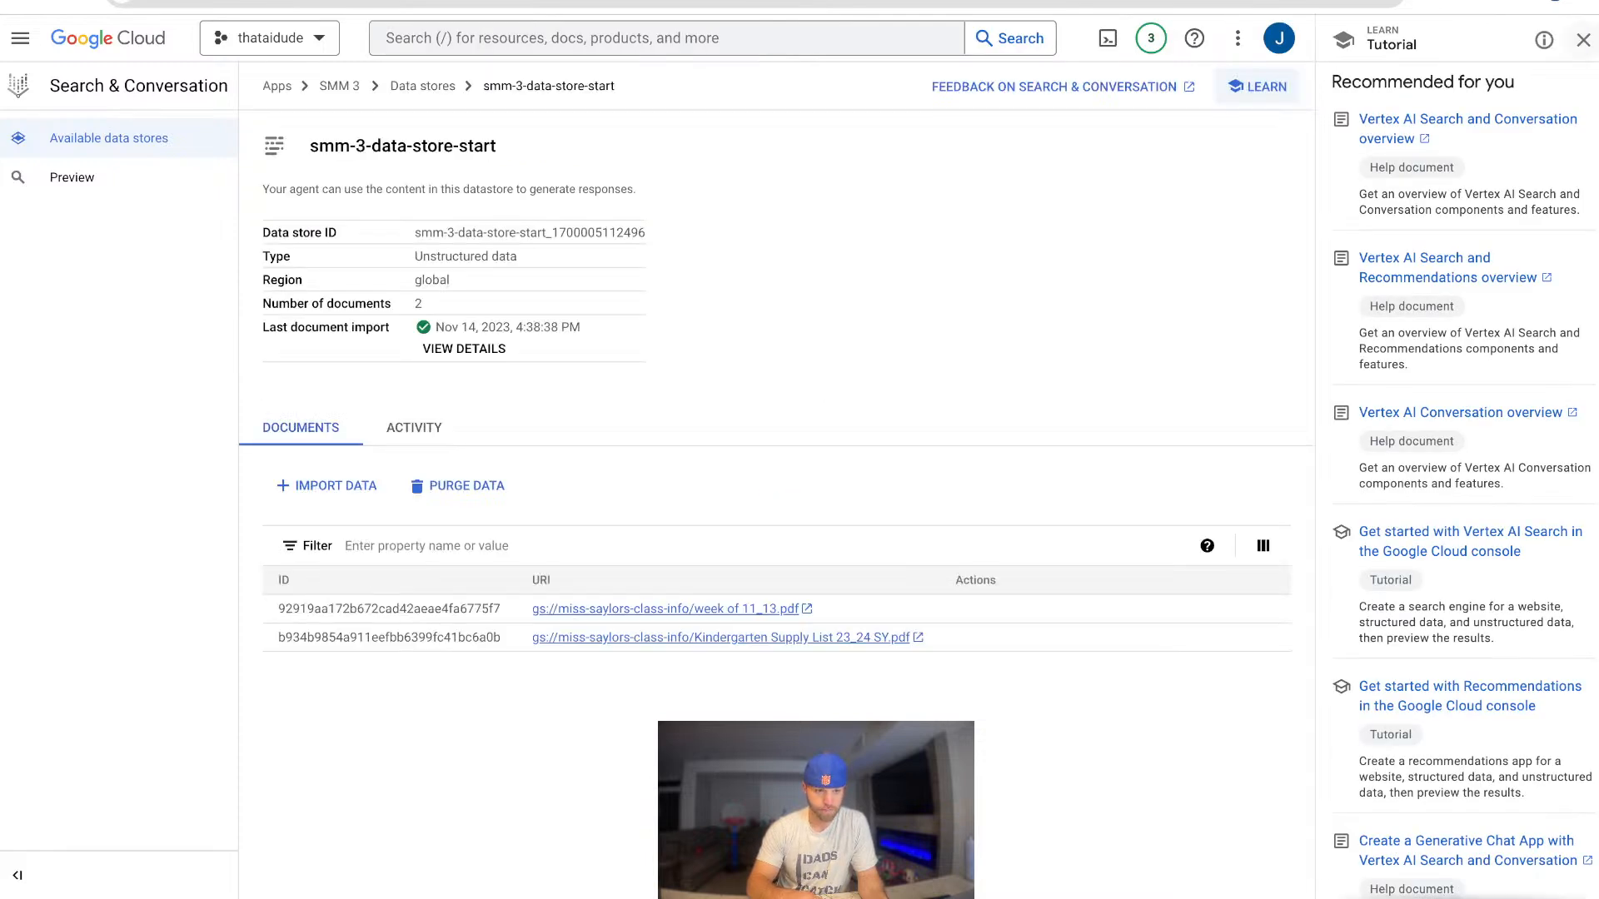
left_click(1583, 40)
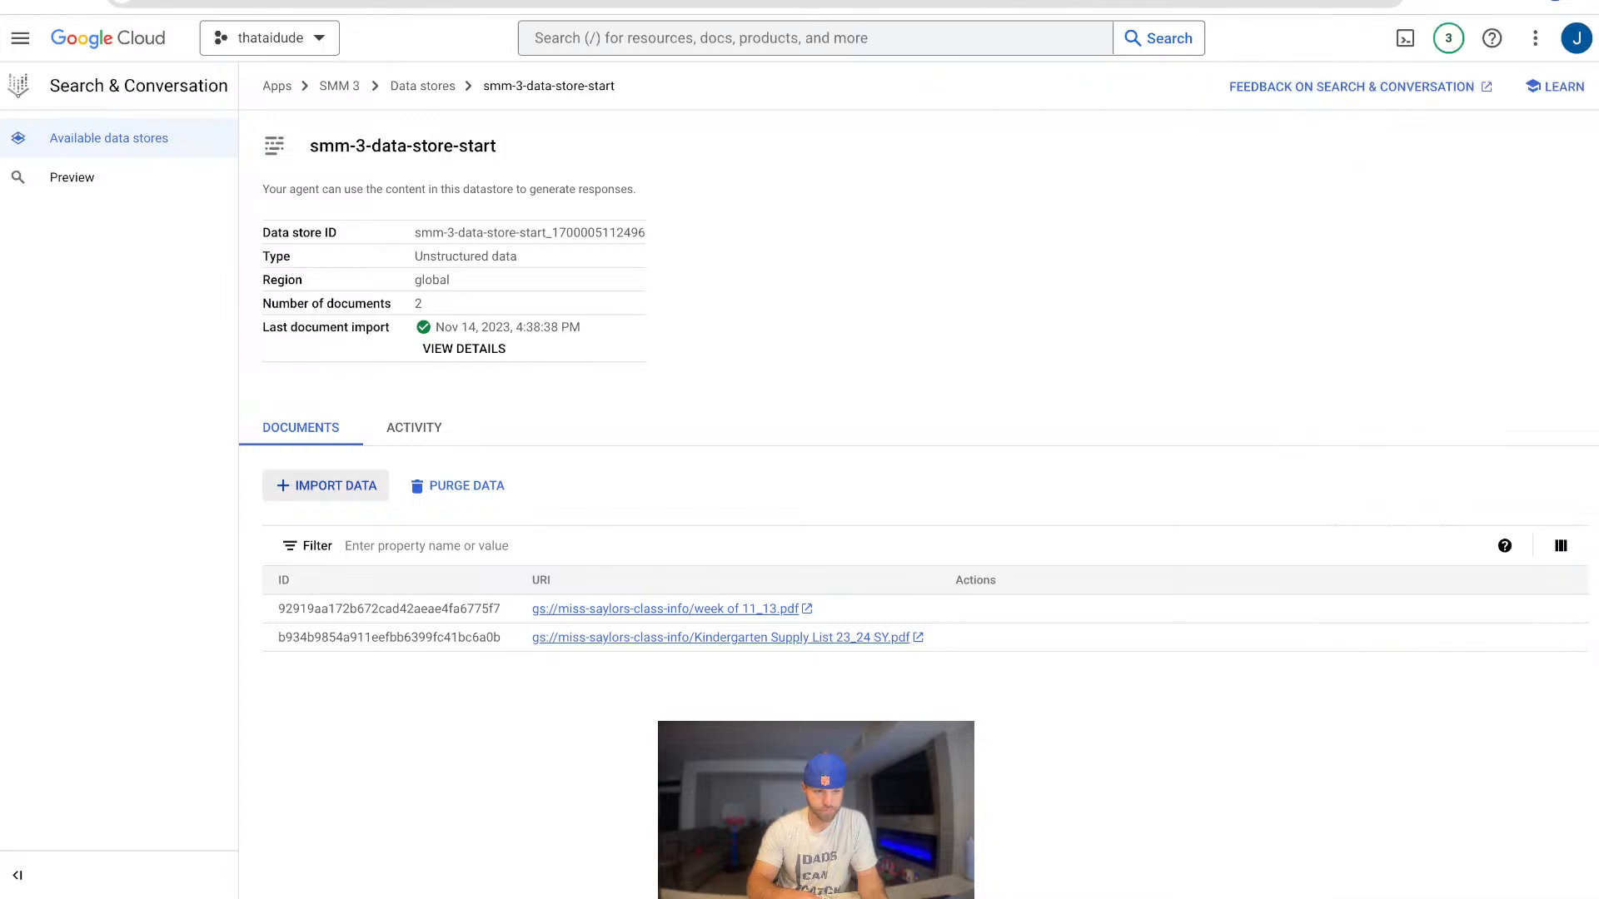
left_click(325, 485)
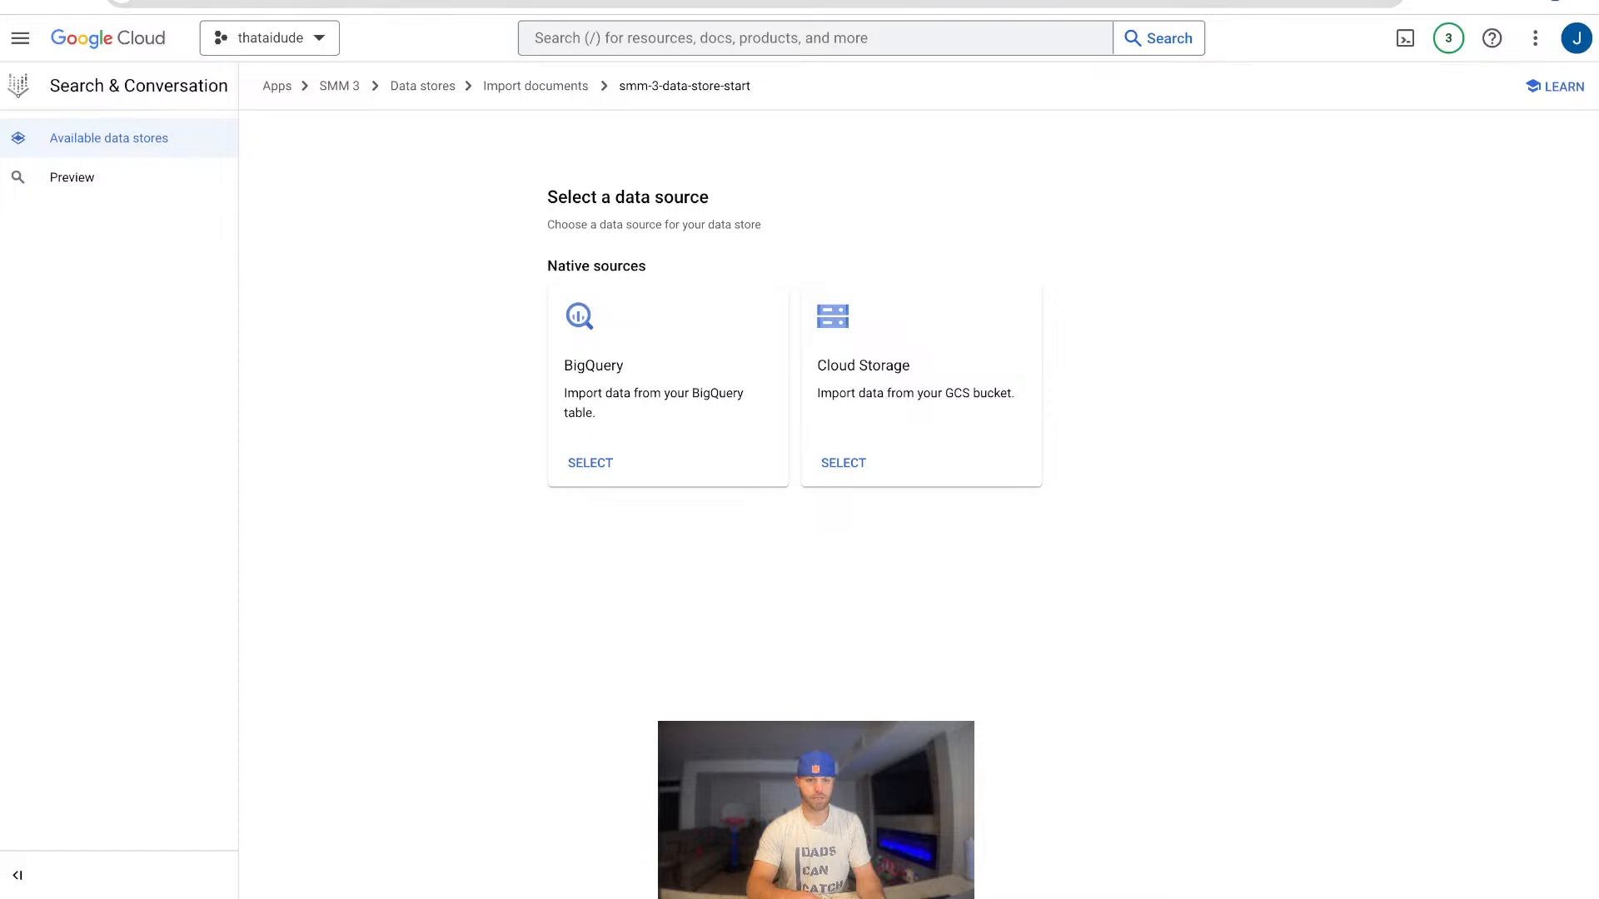
In a new browser tab, find Cloud Storage under the thataidude project and check the contents of the existing class-info bucket.
key("super+t")
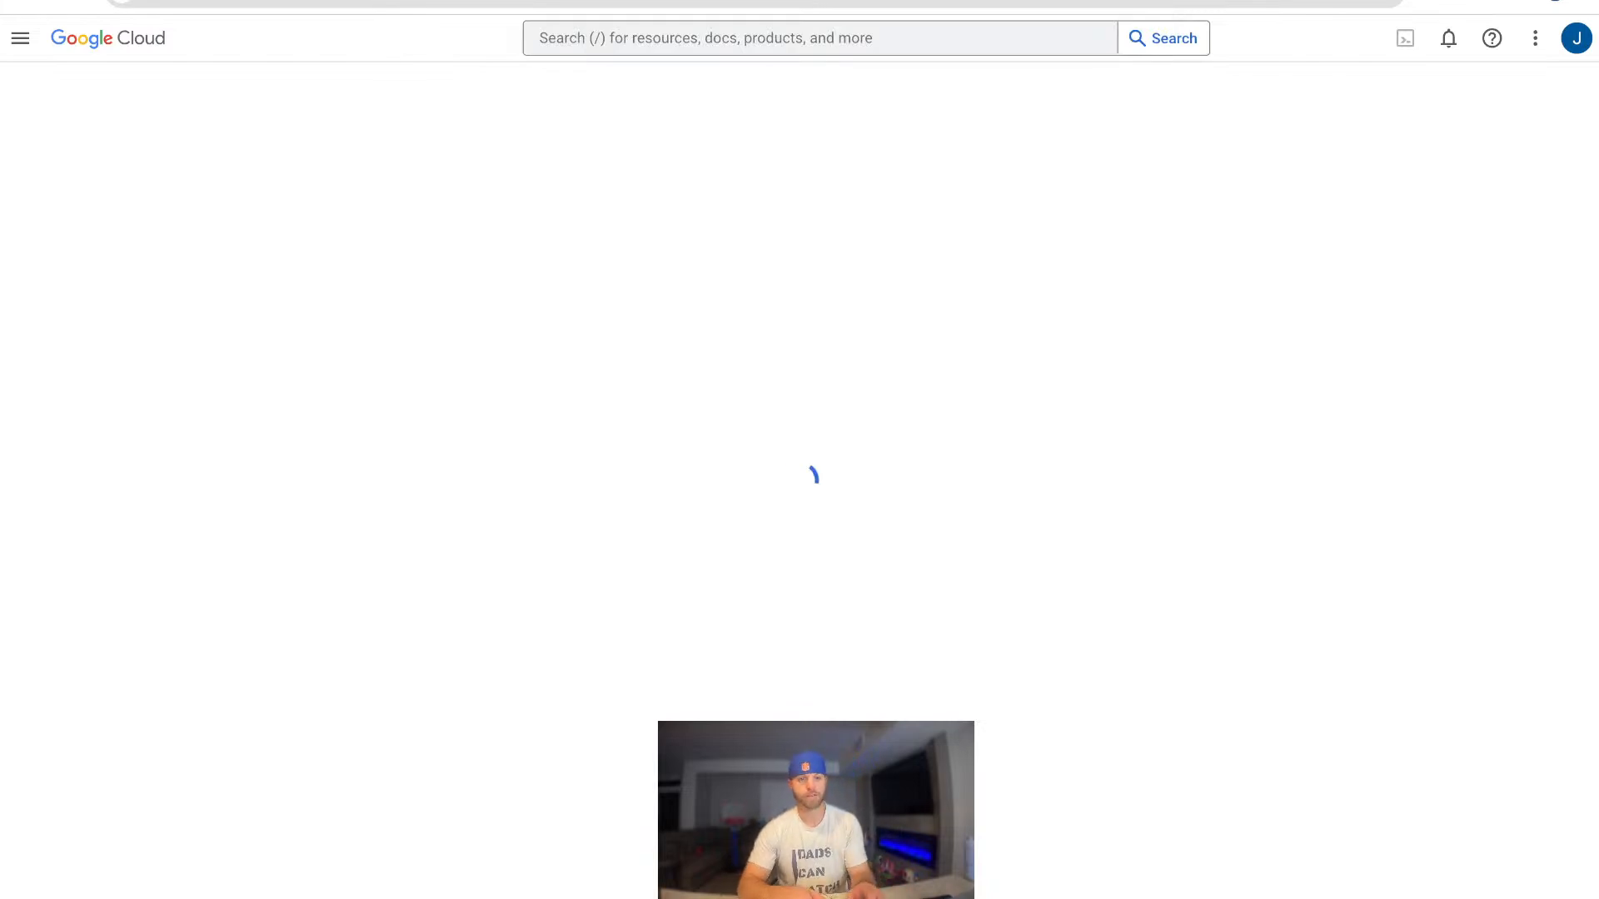
type("/")
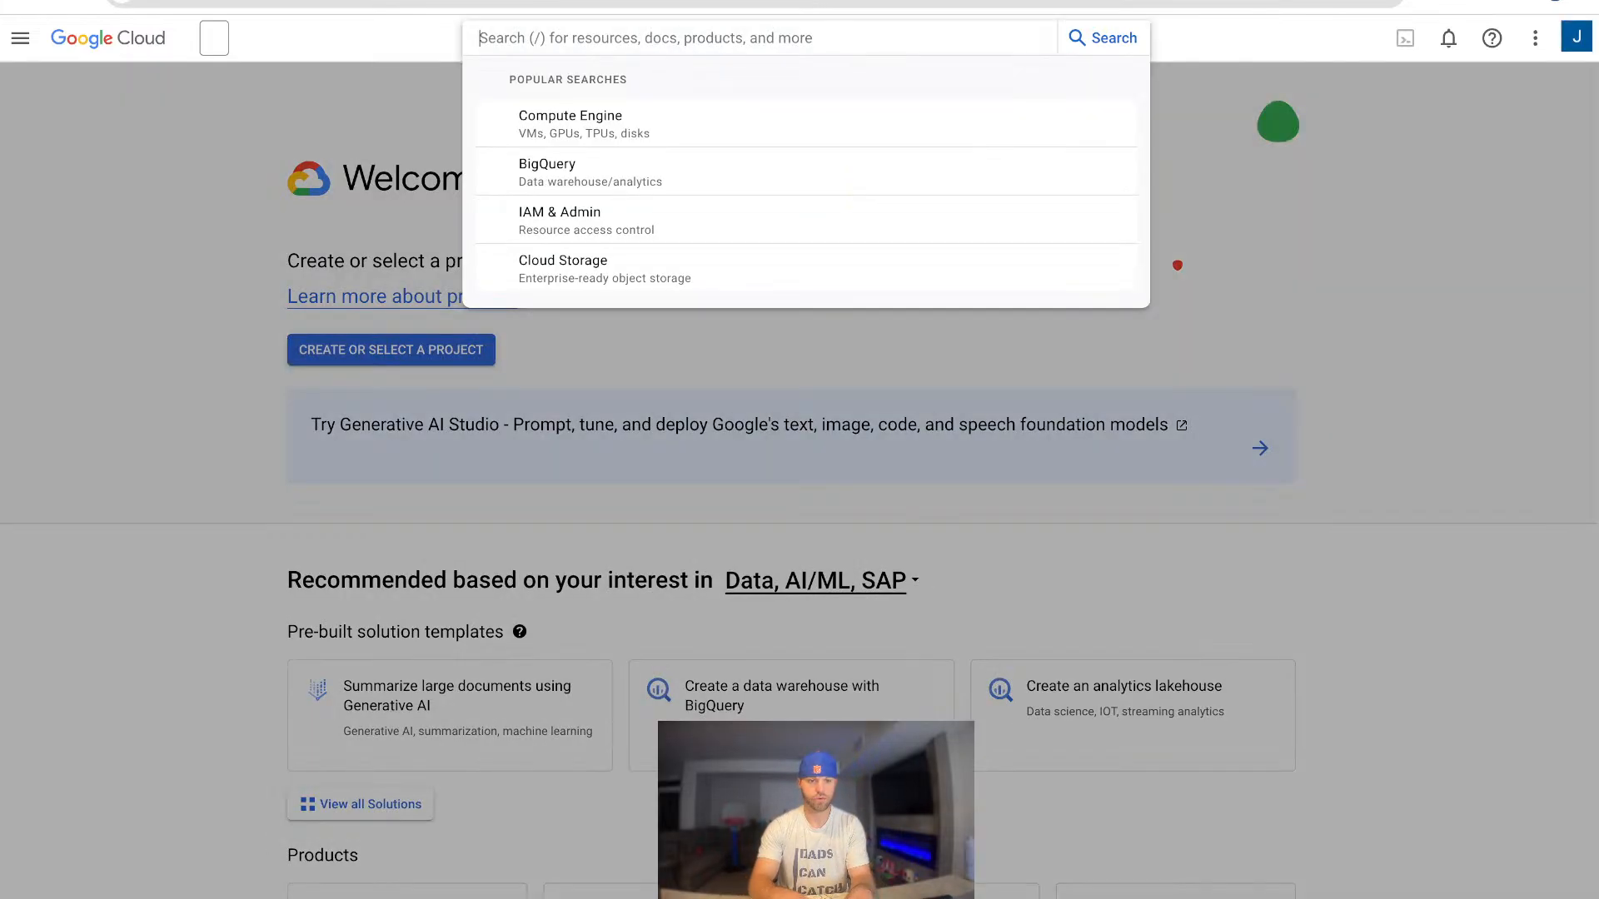
type("stor")
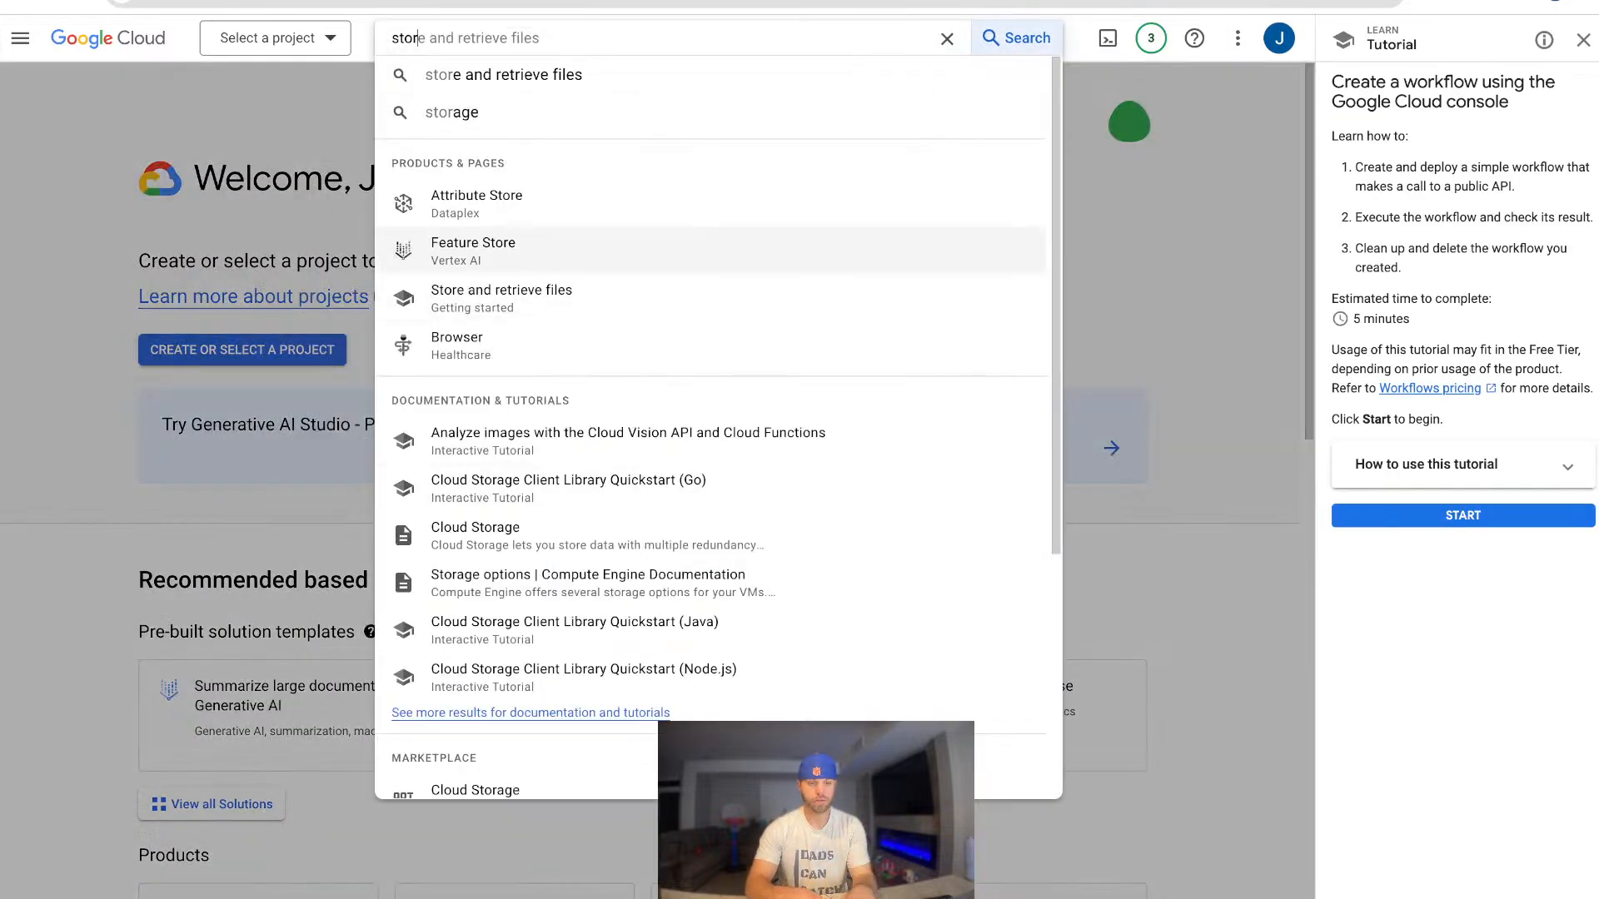
type("eage")
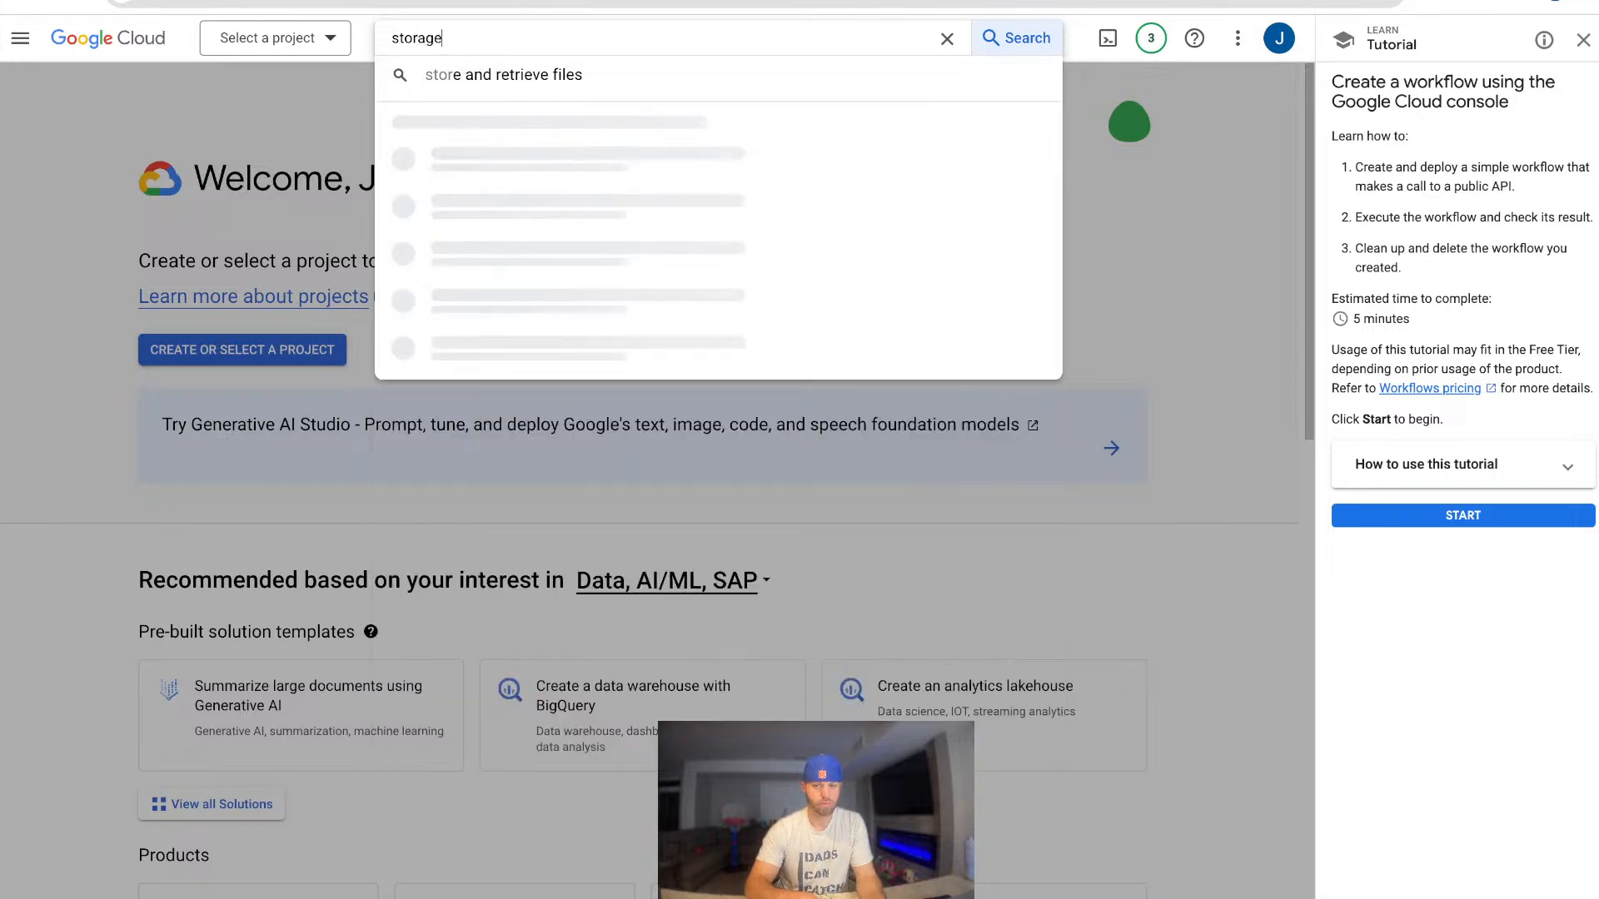
key("Return")
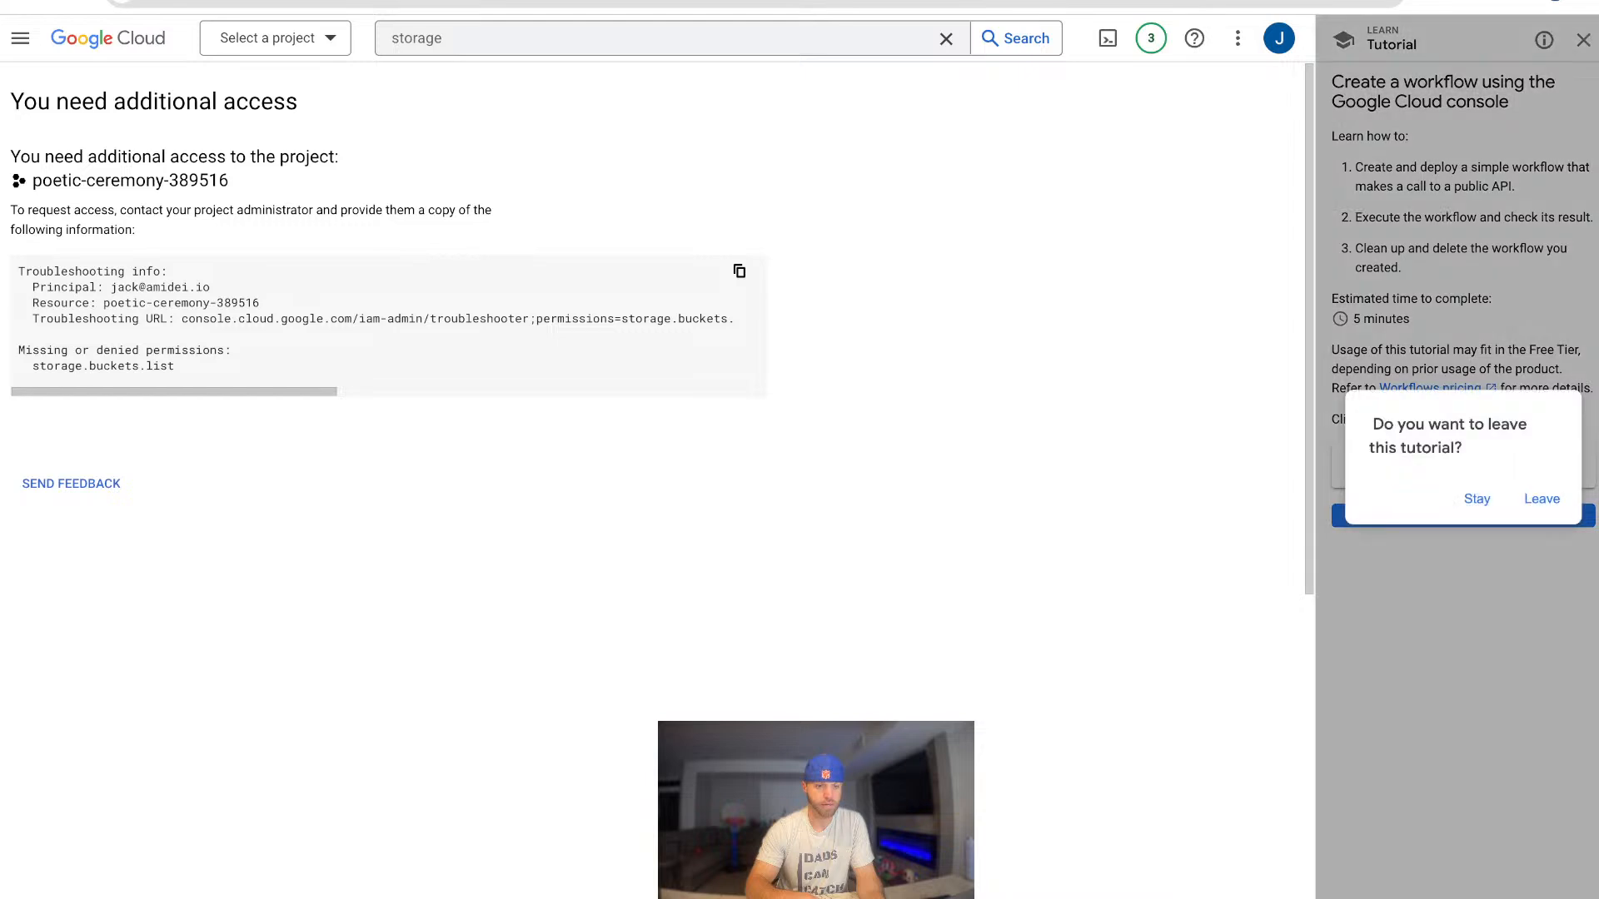
left_click(274, 37)
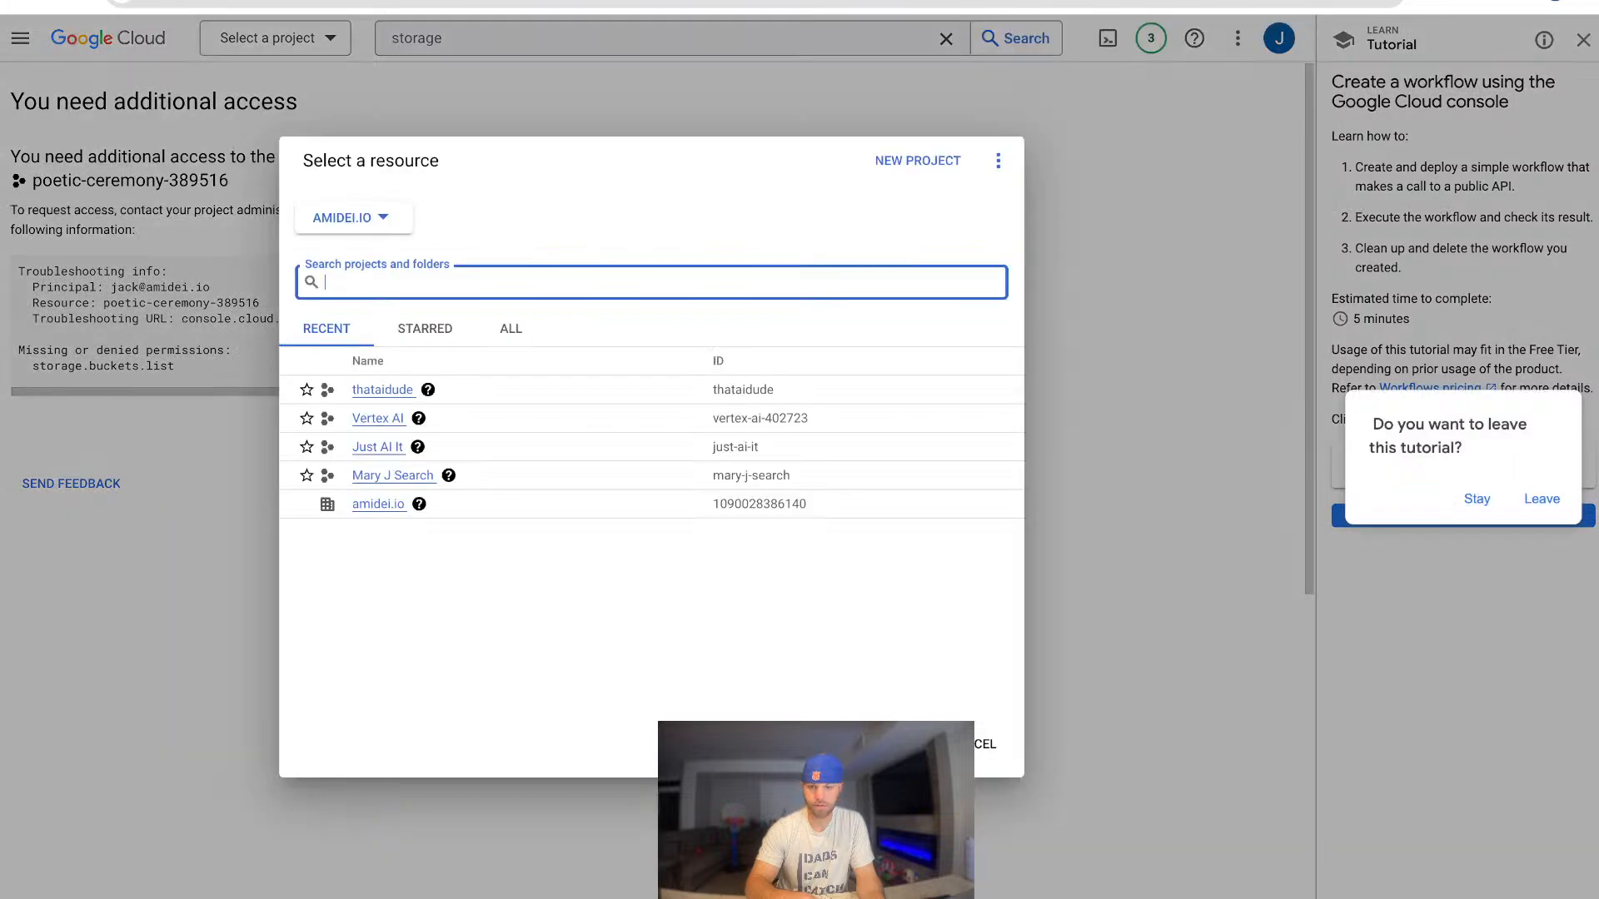
left_click(383, 389)
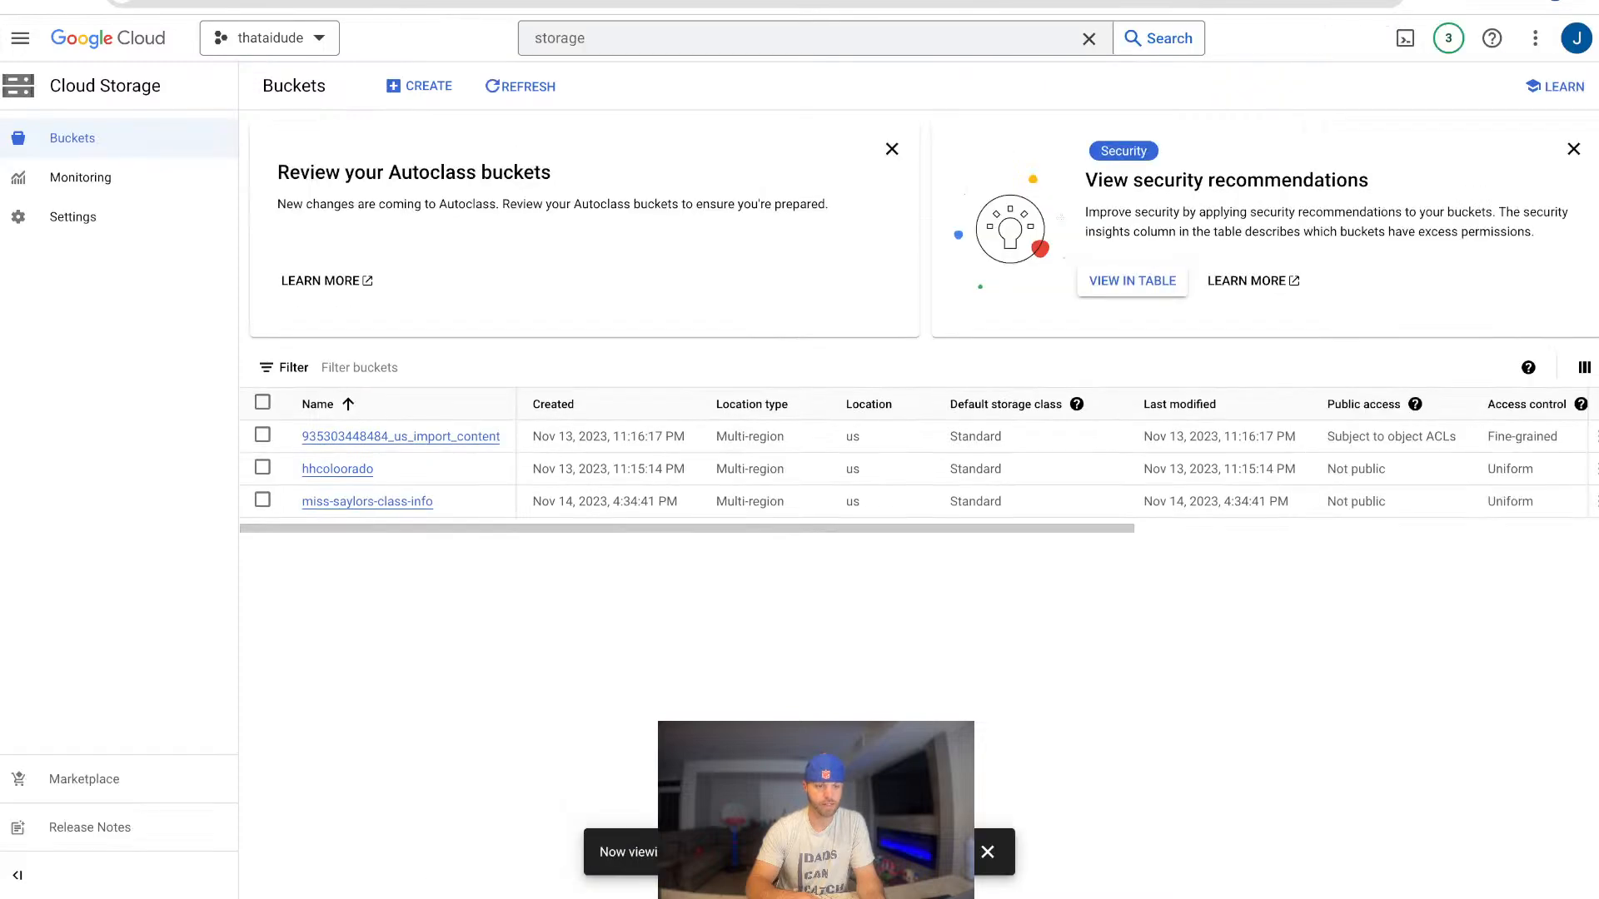
left_click(367, 502)
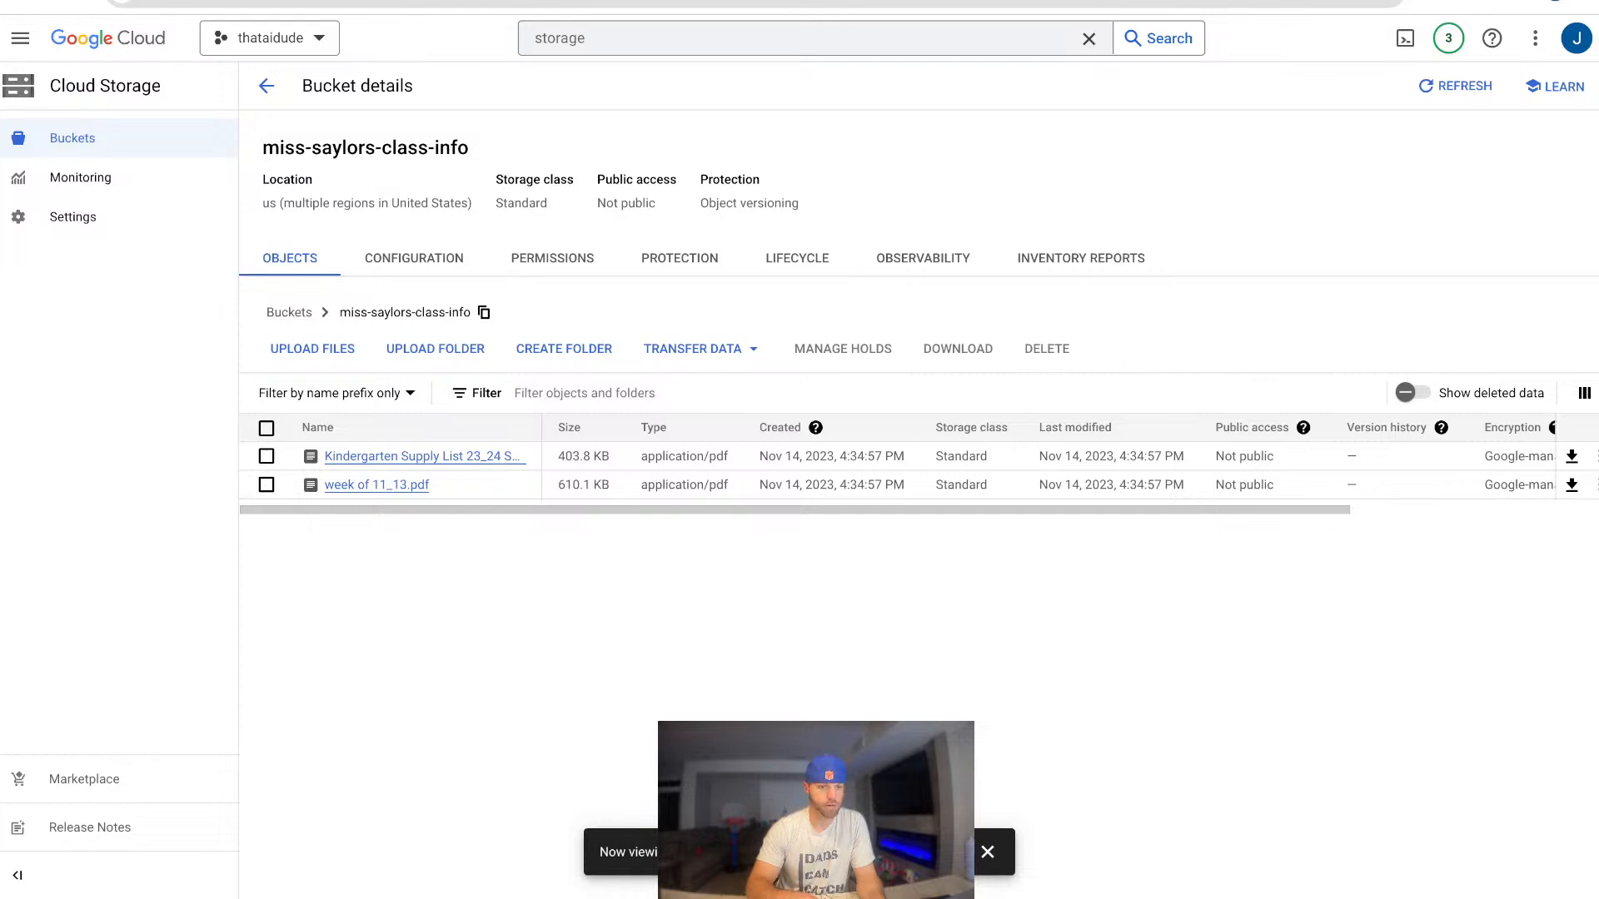
left_click(266, 86)
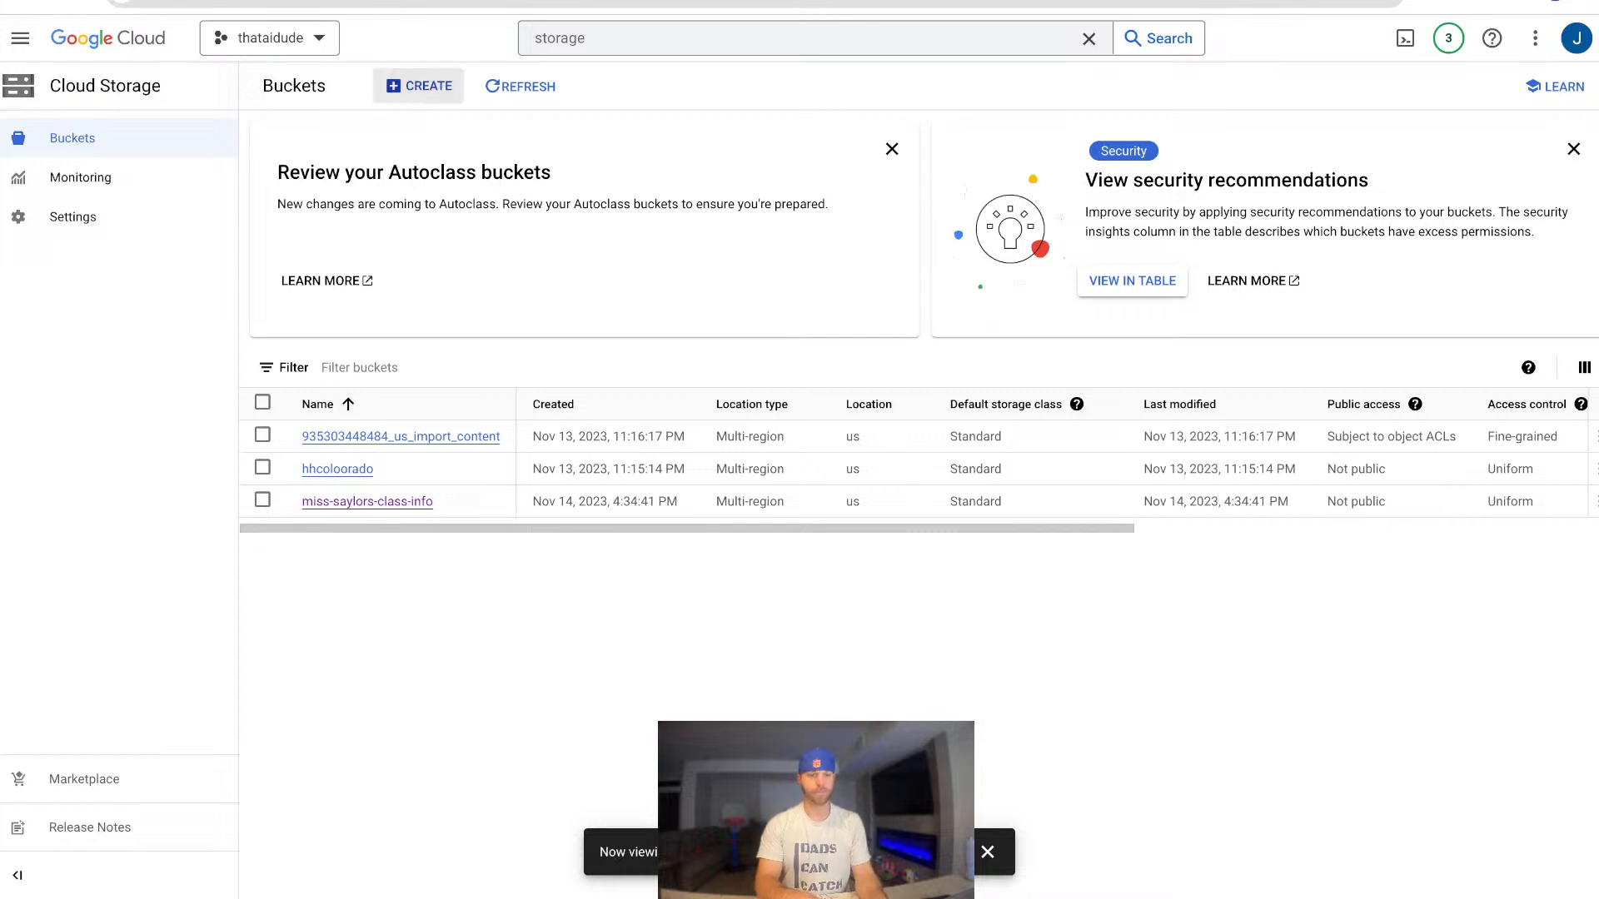
Start creating a storage bucket and name it miss-saylors-math-data-store.
left_click(419, 86)
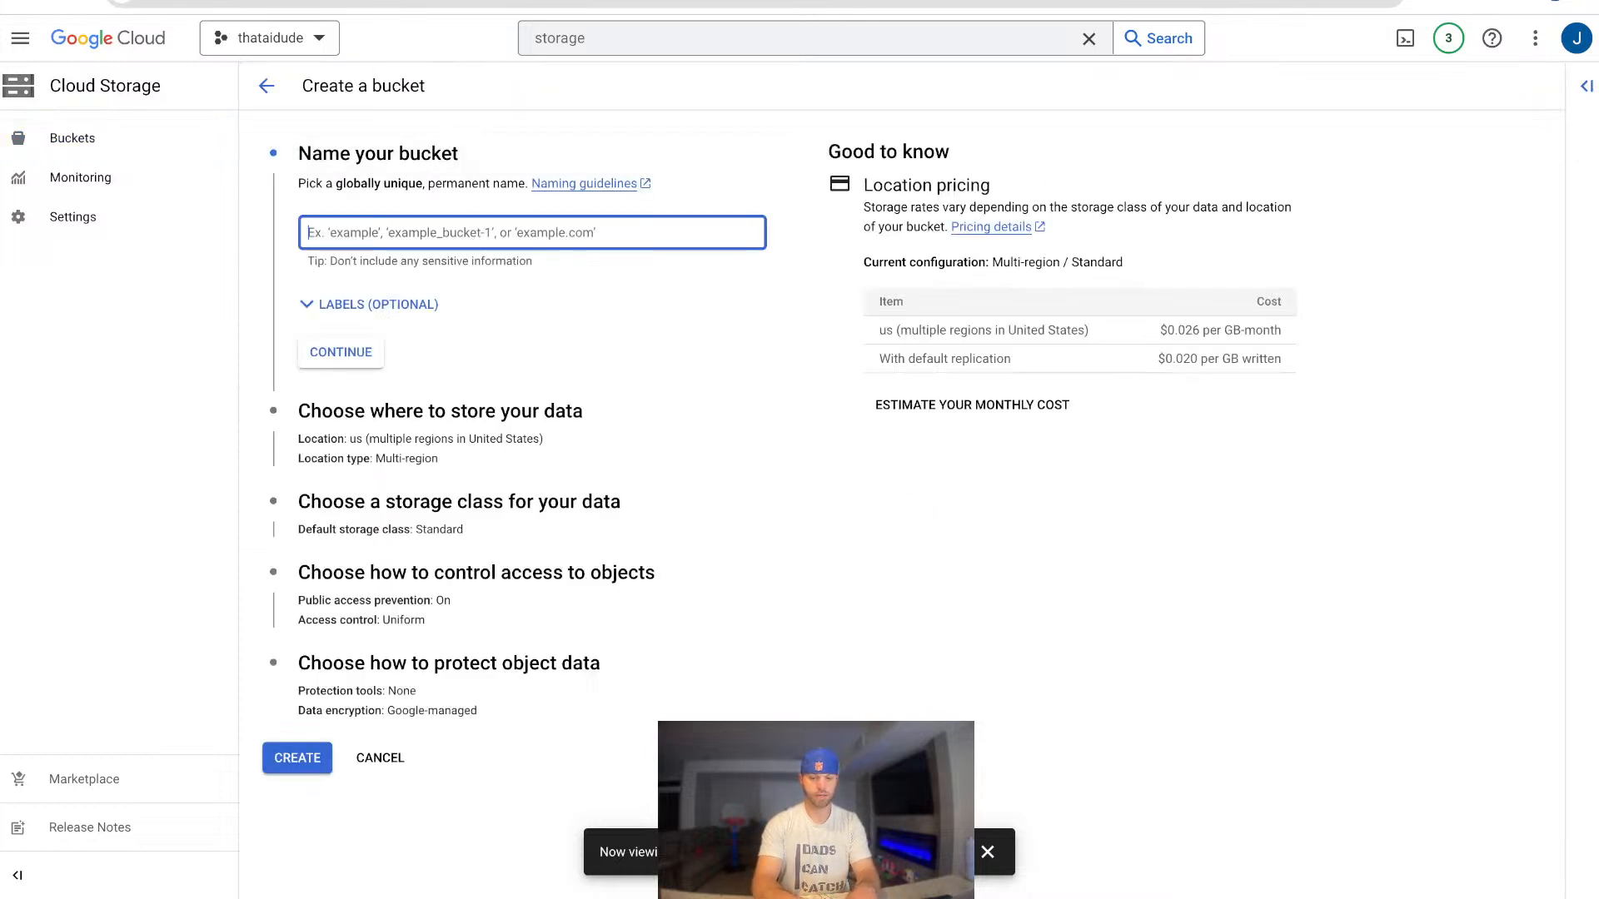
type("miss-saylors")
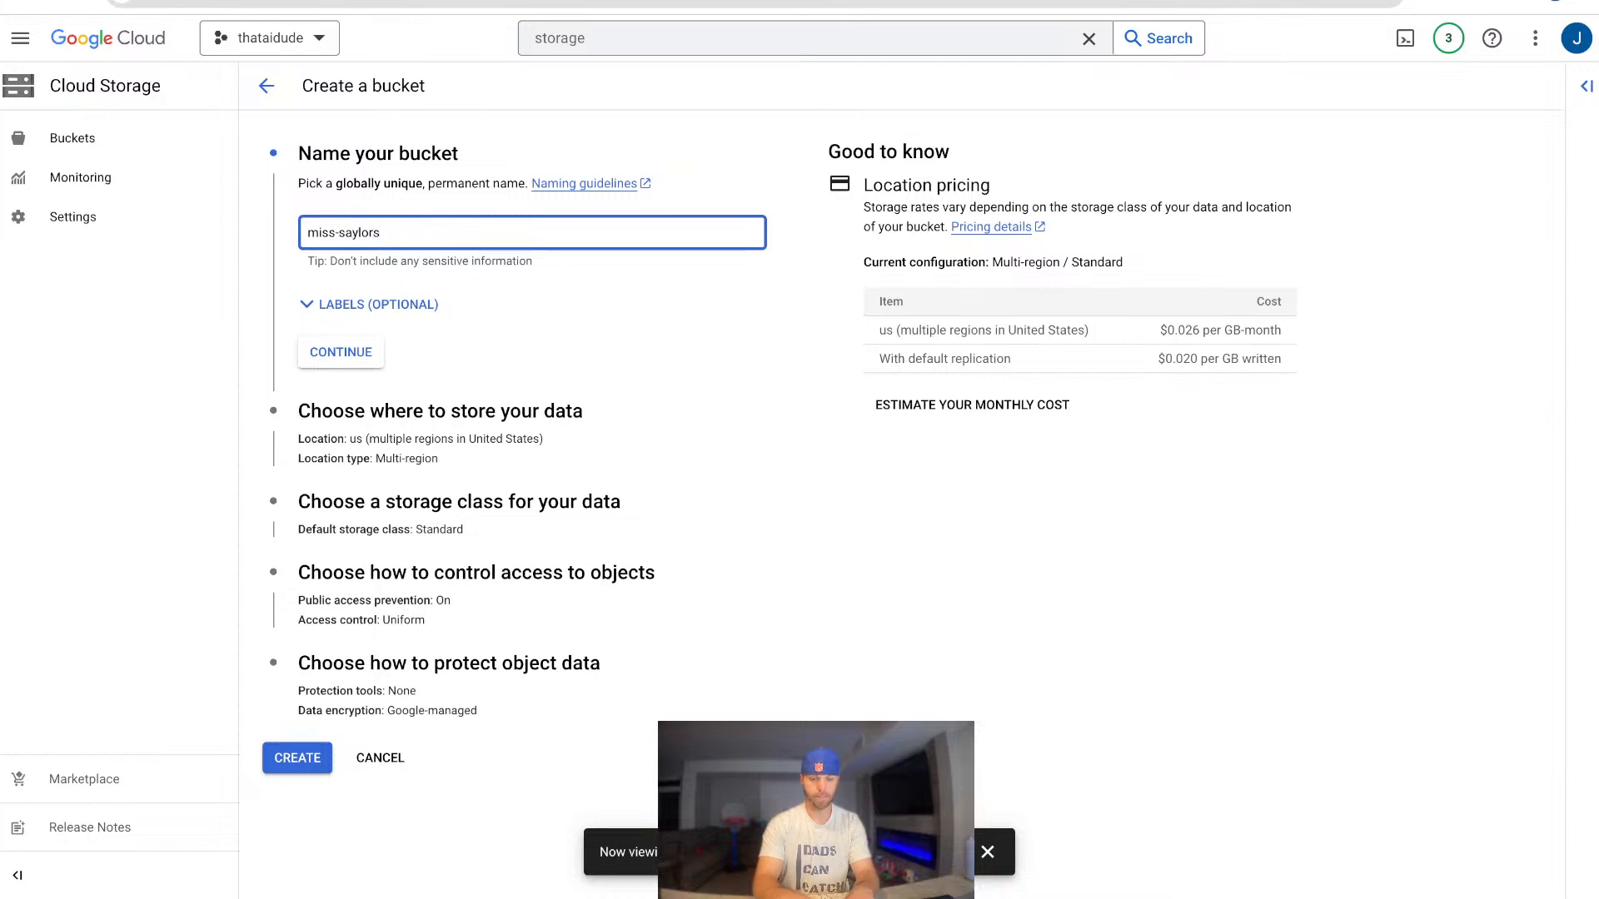
type("-math-data-store")
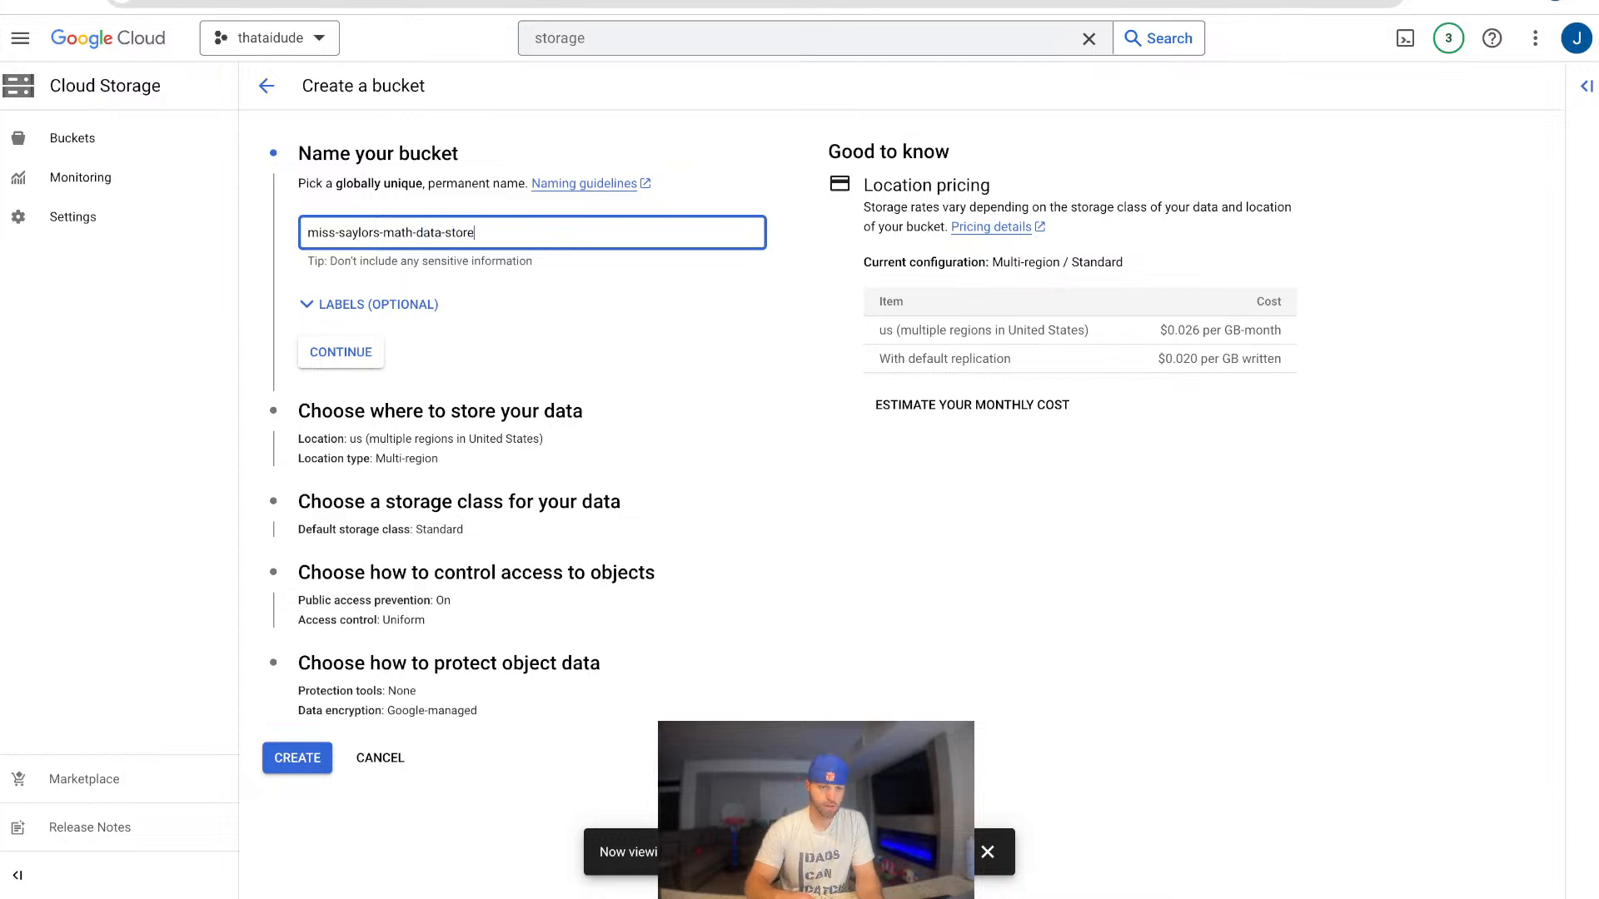
key("Return")
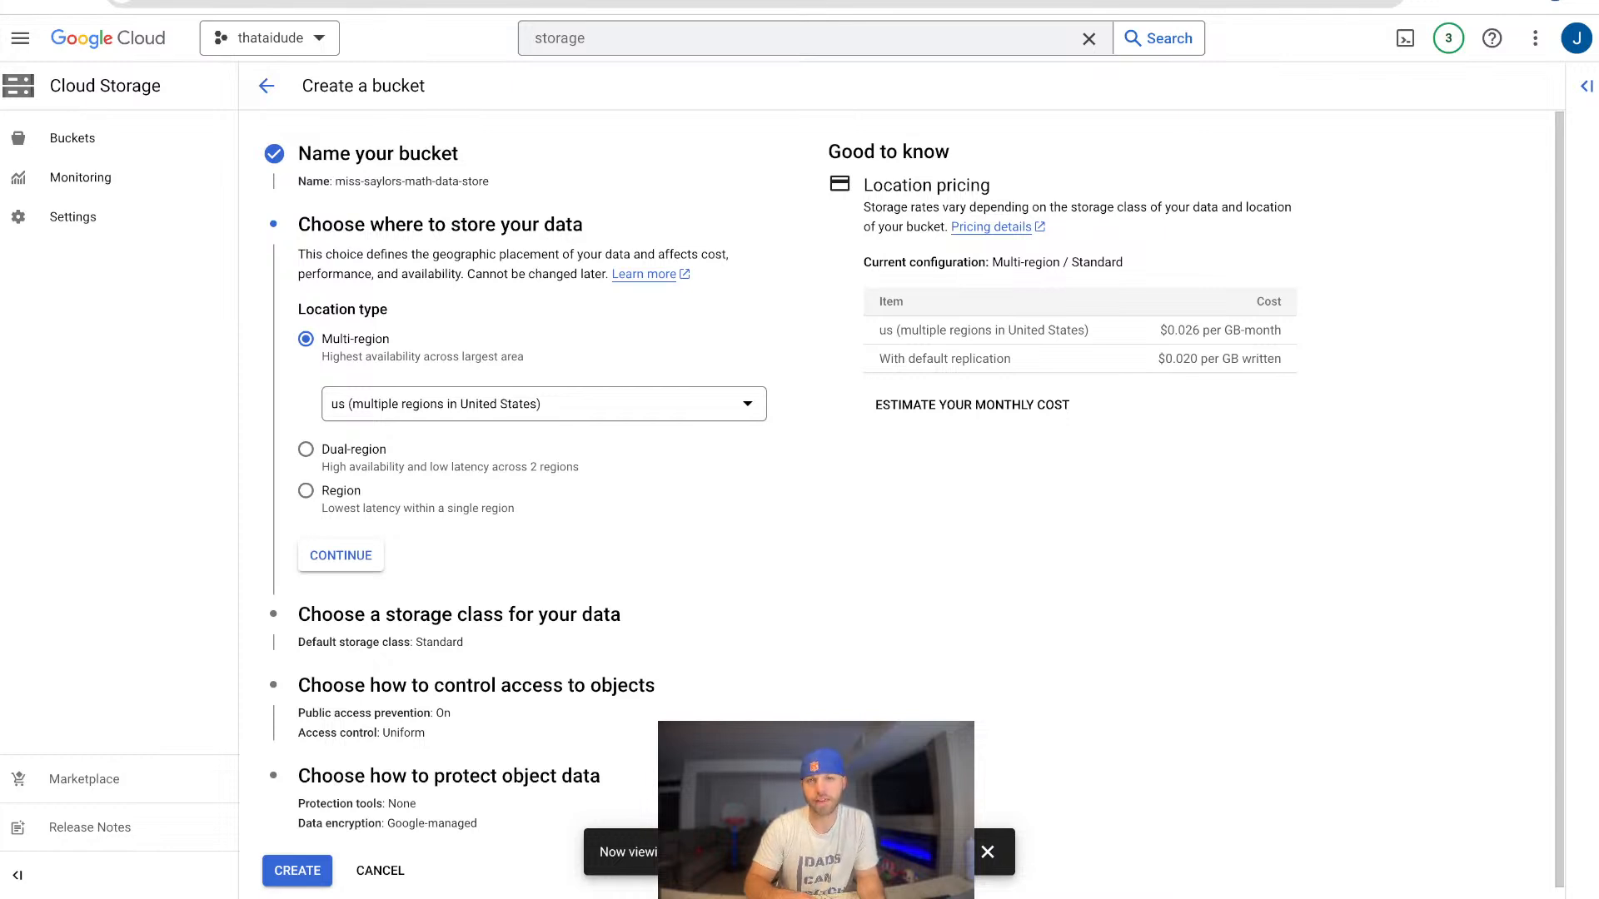
Accept the default location, storage class and access control, choose object versioning, and create the bucket with public access prevention enforced.
left_click(341, 555)
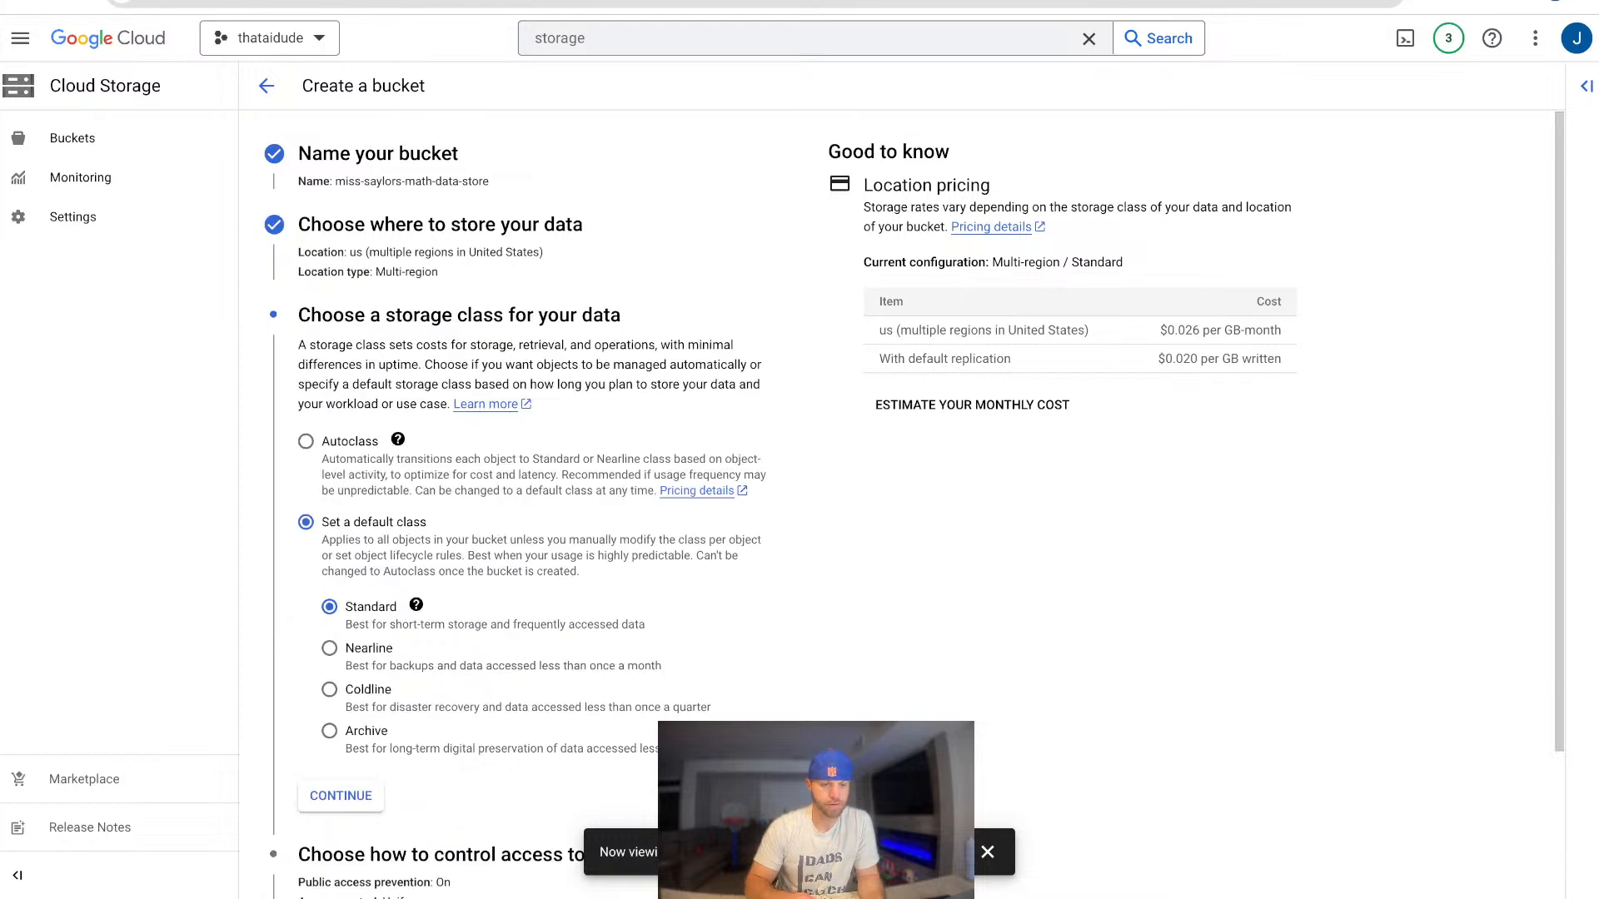
scroll(912, 505, "down", 2)
left_click(341, 616)
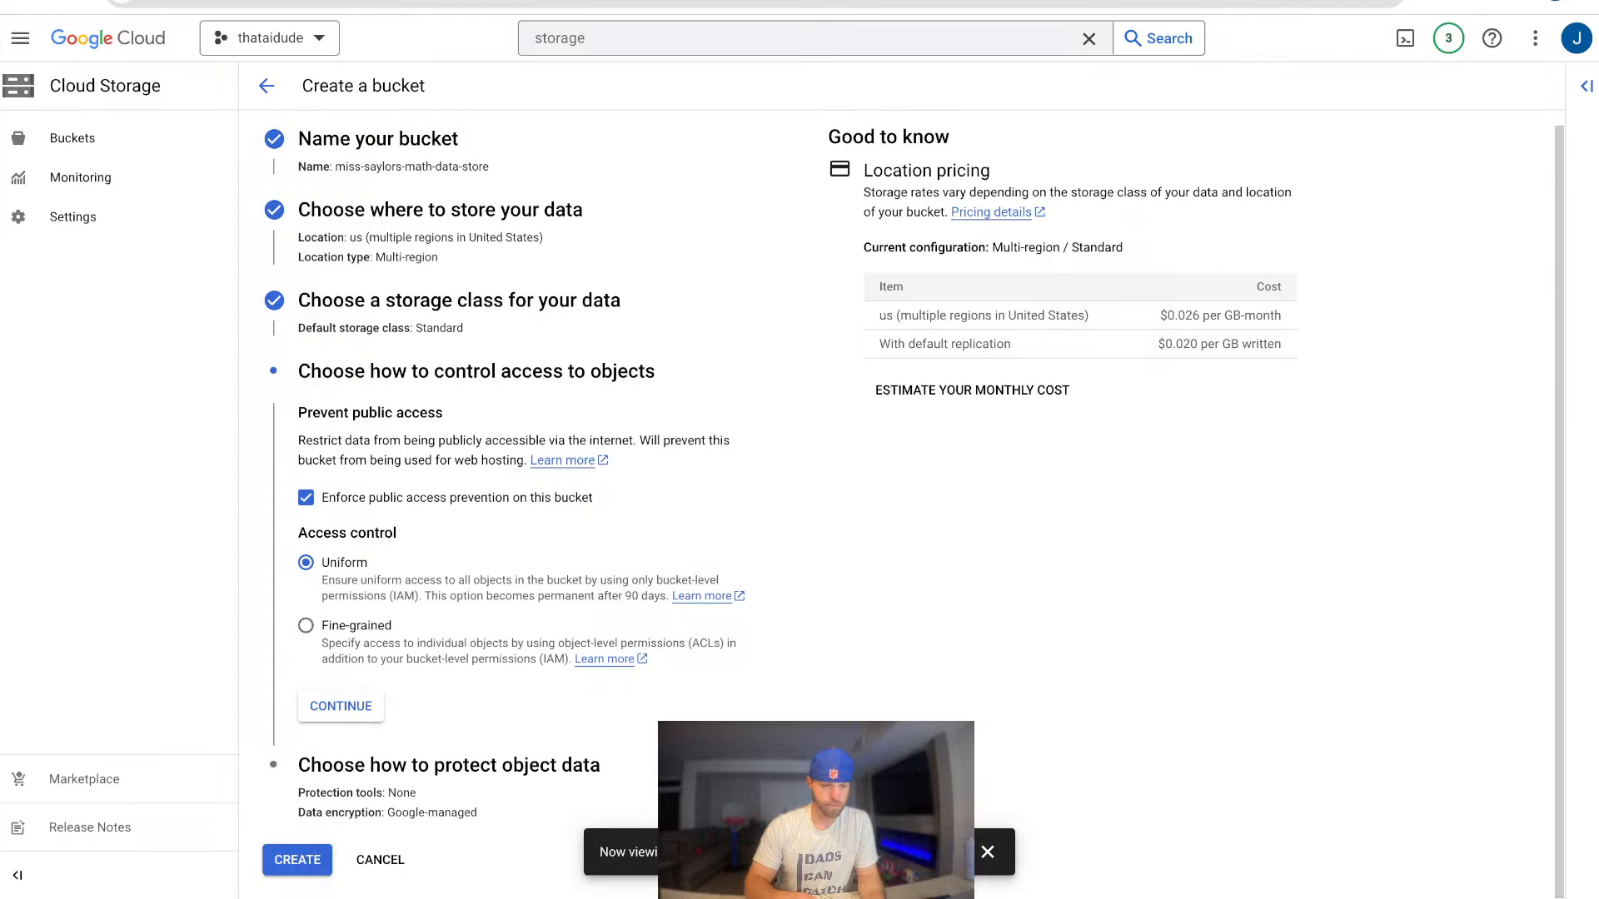
left_click(341, 705)
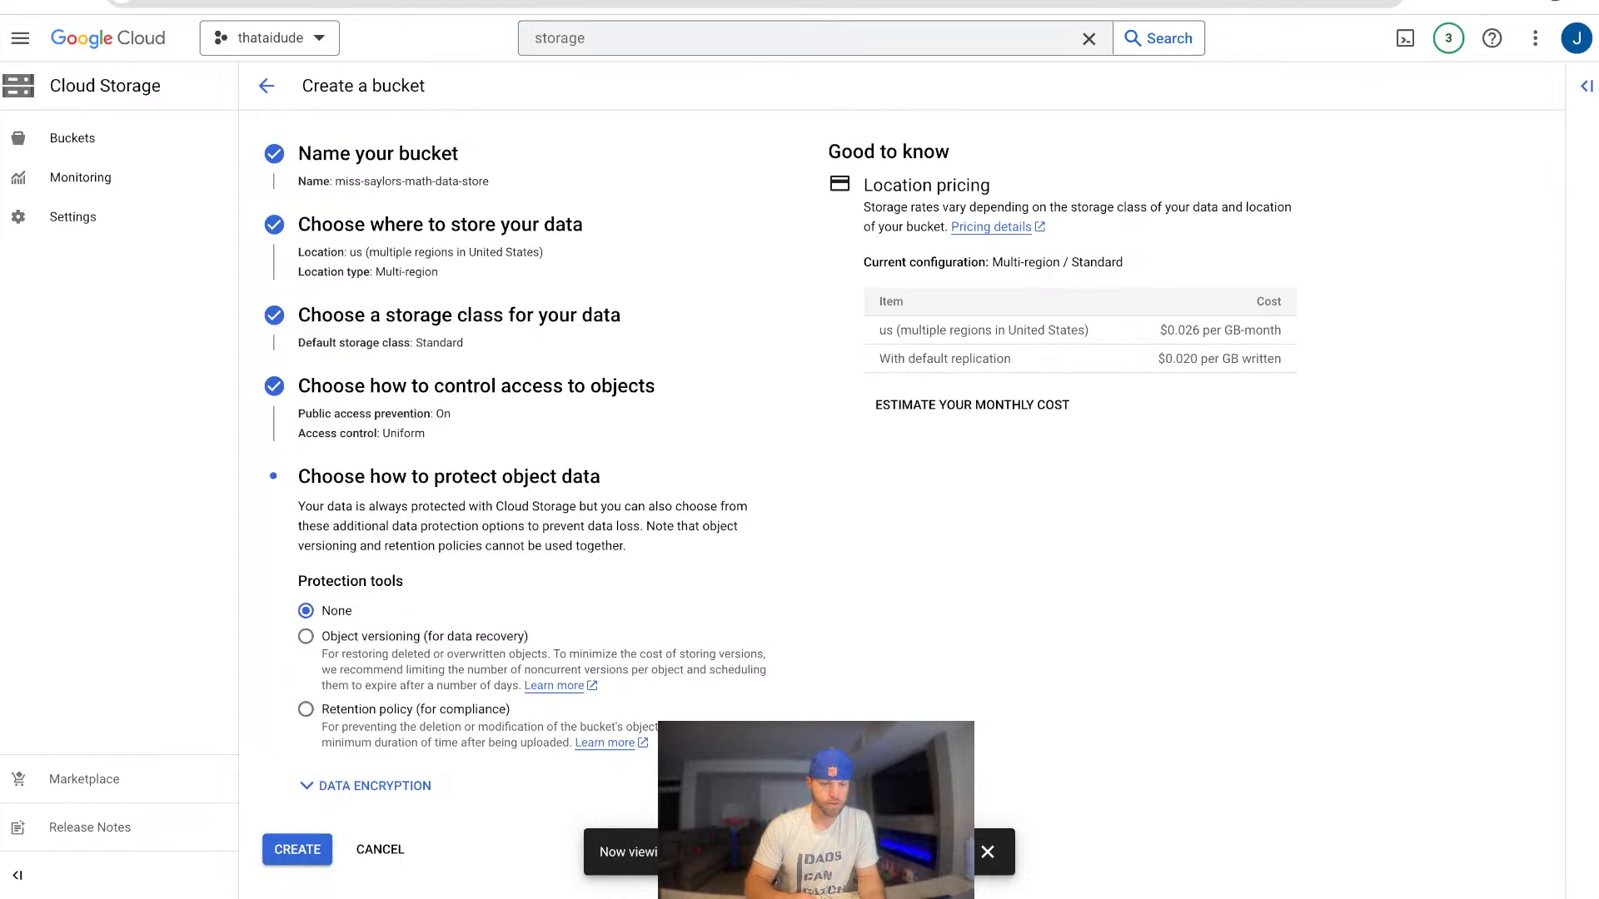
left_click(305, 636)
scroll(306, 636, "down", 2)
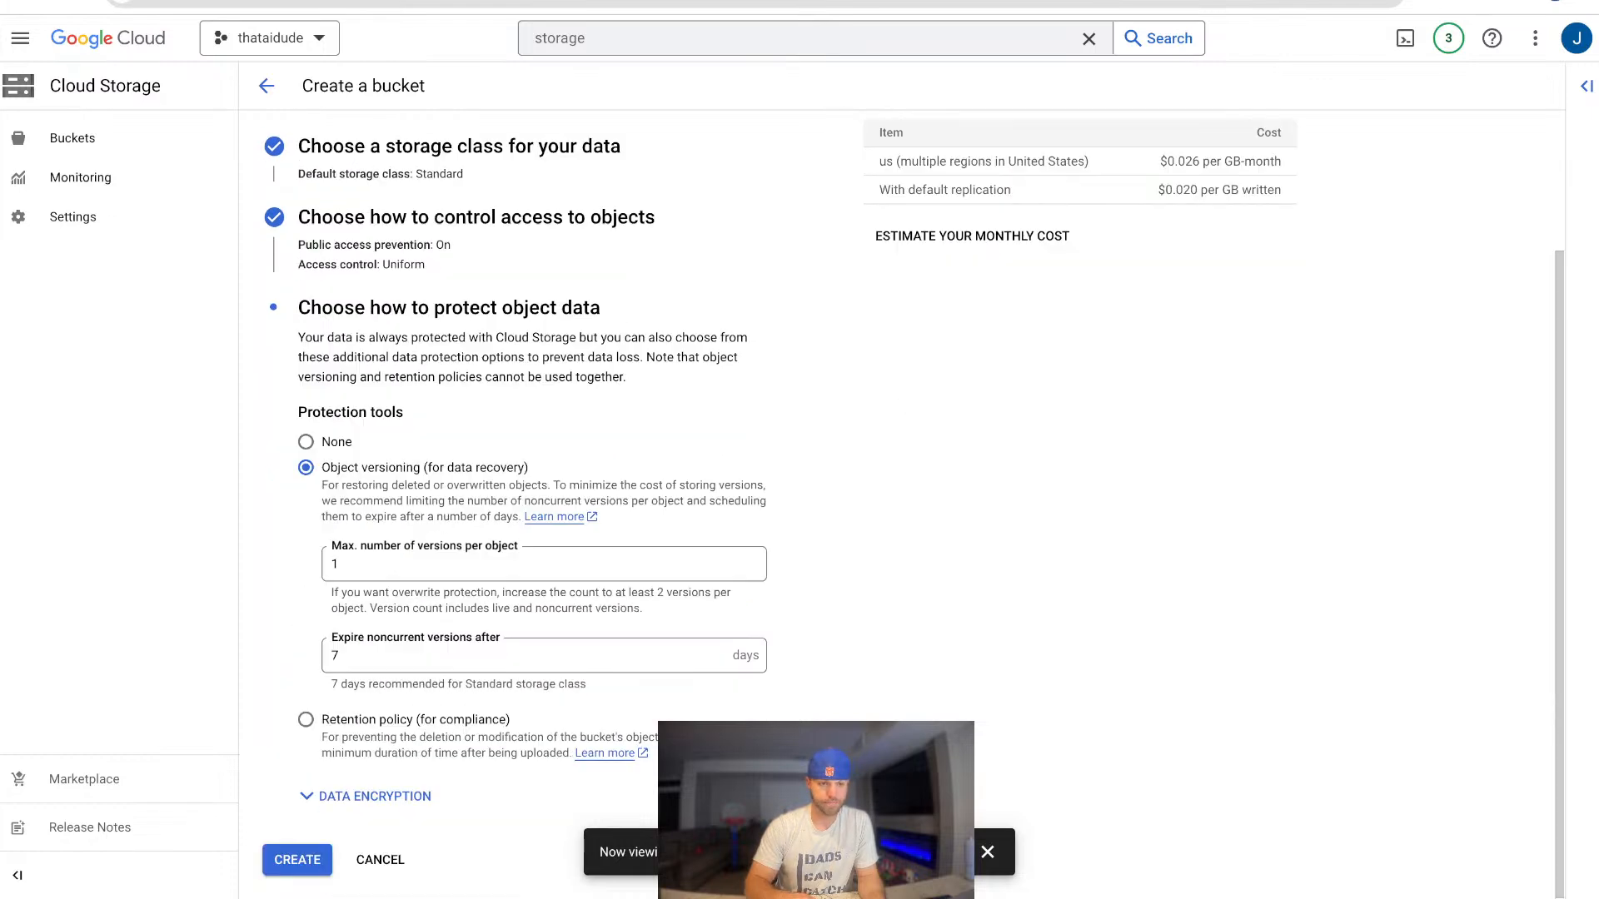
left_click(297, 859)
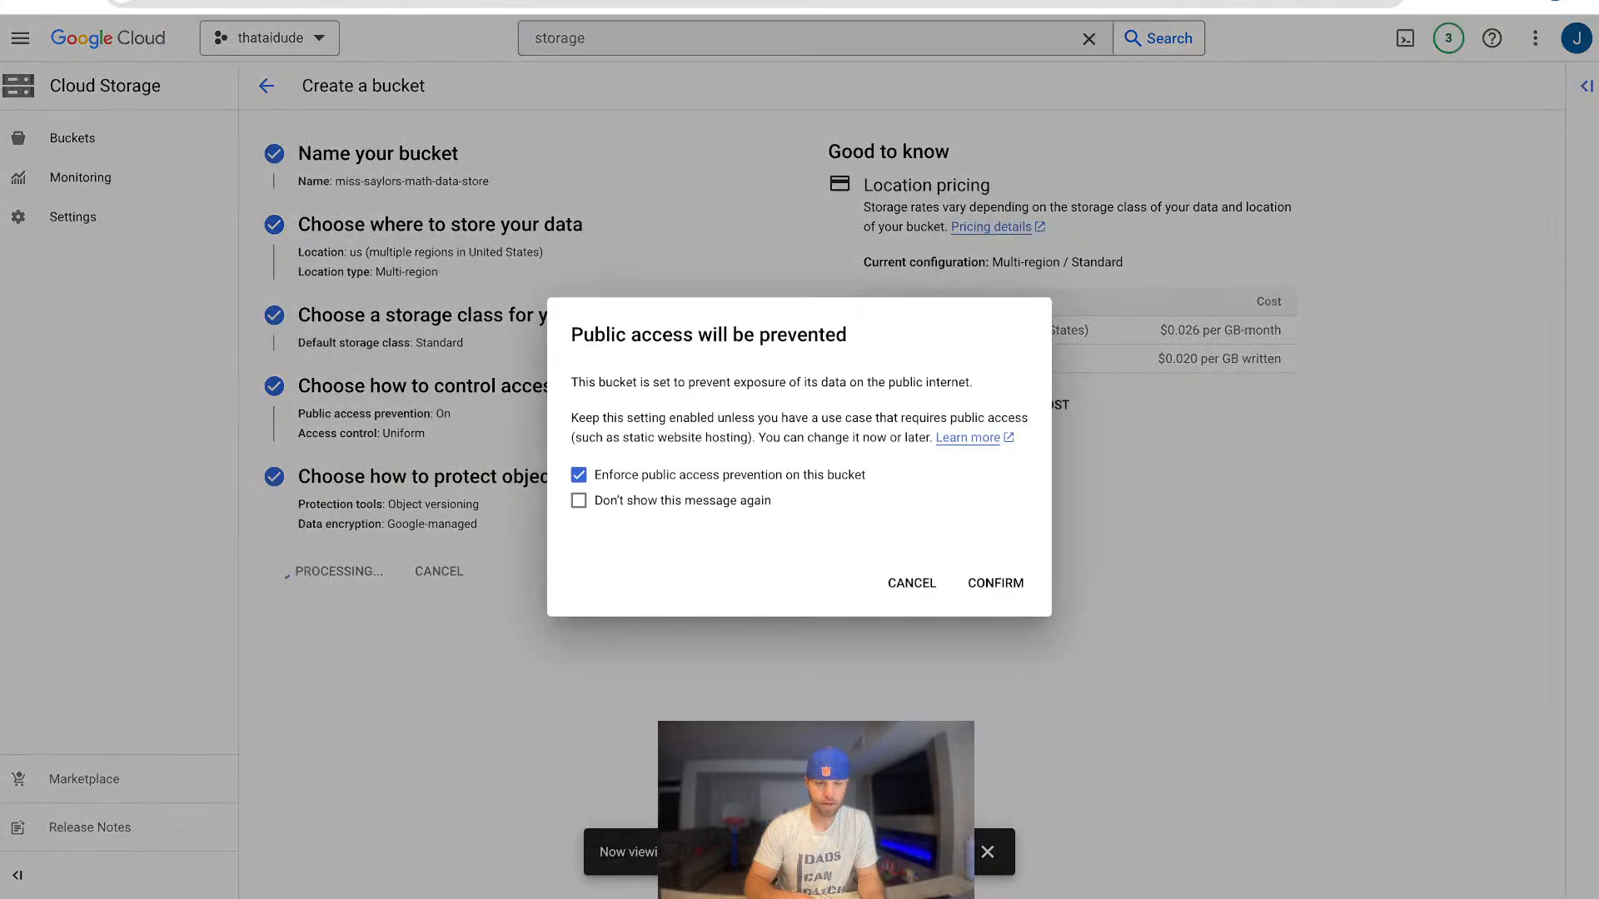
left_click(995, 583)
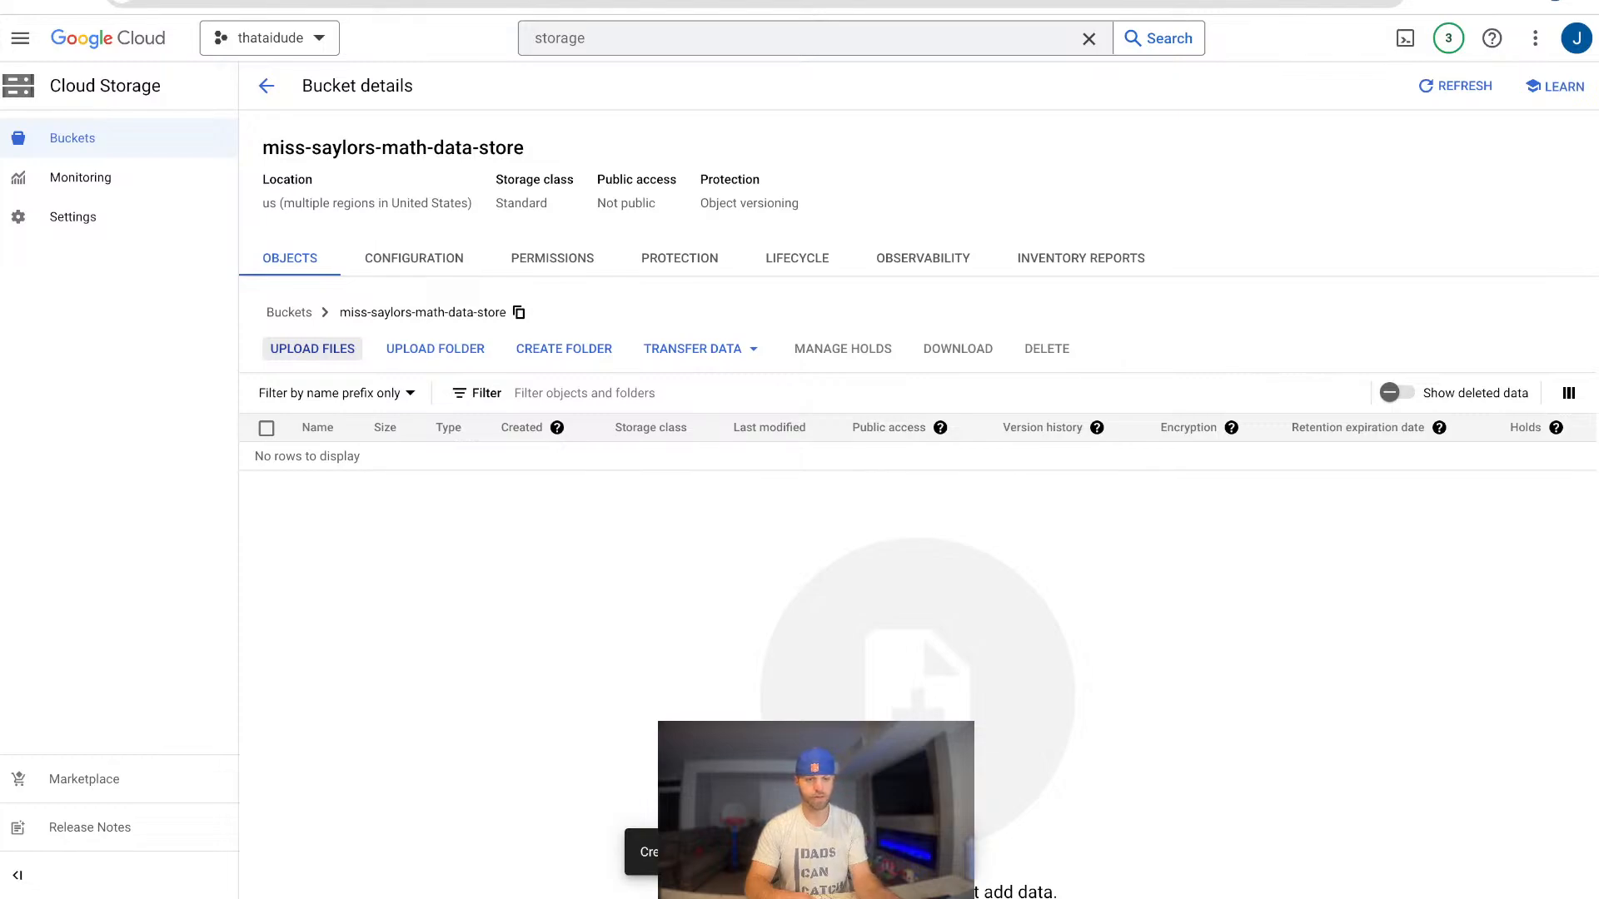
Upload the Math Agent Doc 1 and Doc 2 PDFs to the math data store bucket and copy the bucket's name.
left_click(312, 349)
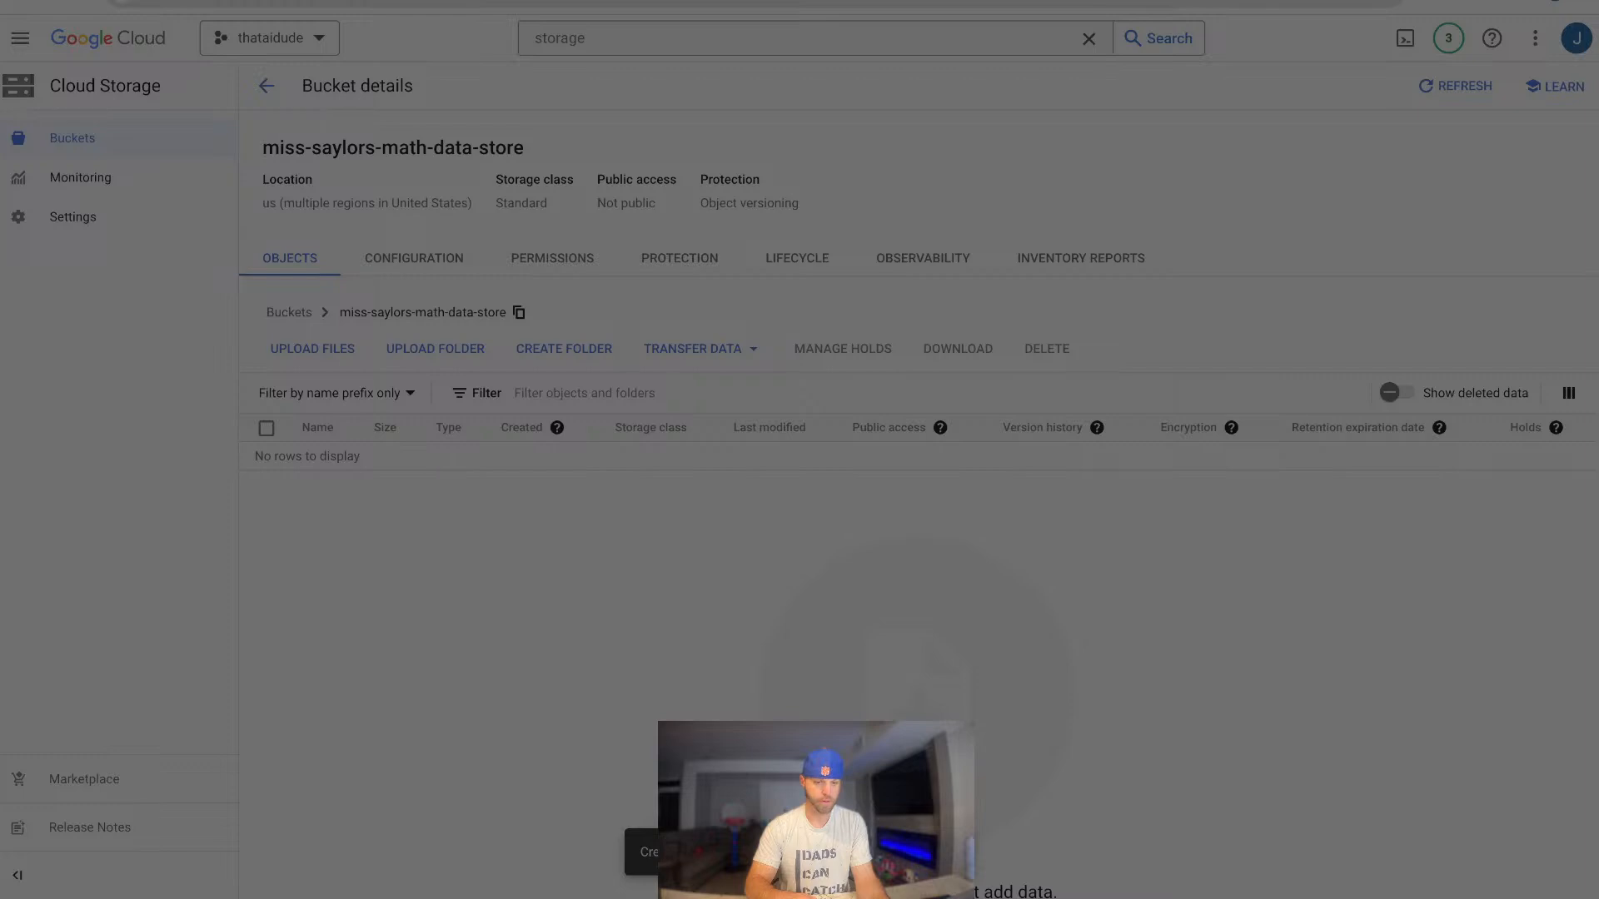
key("Return")
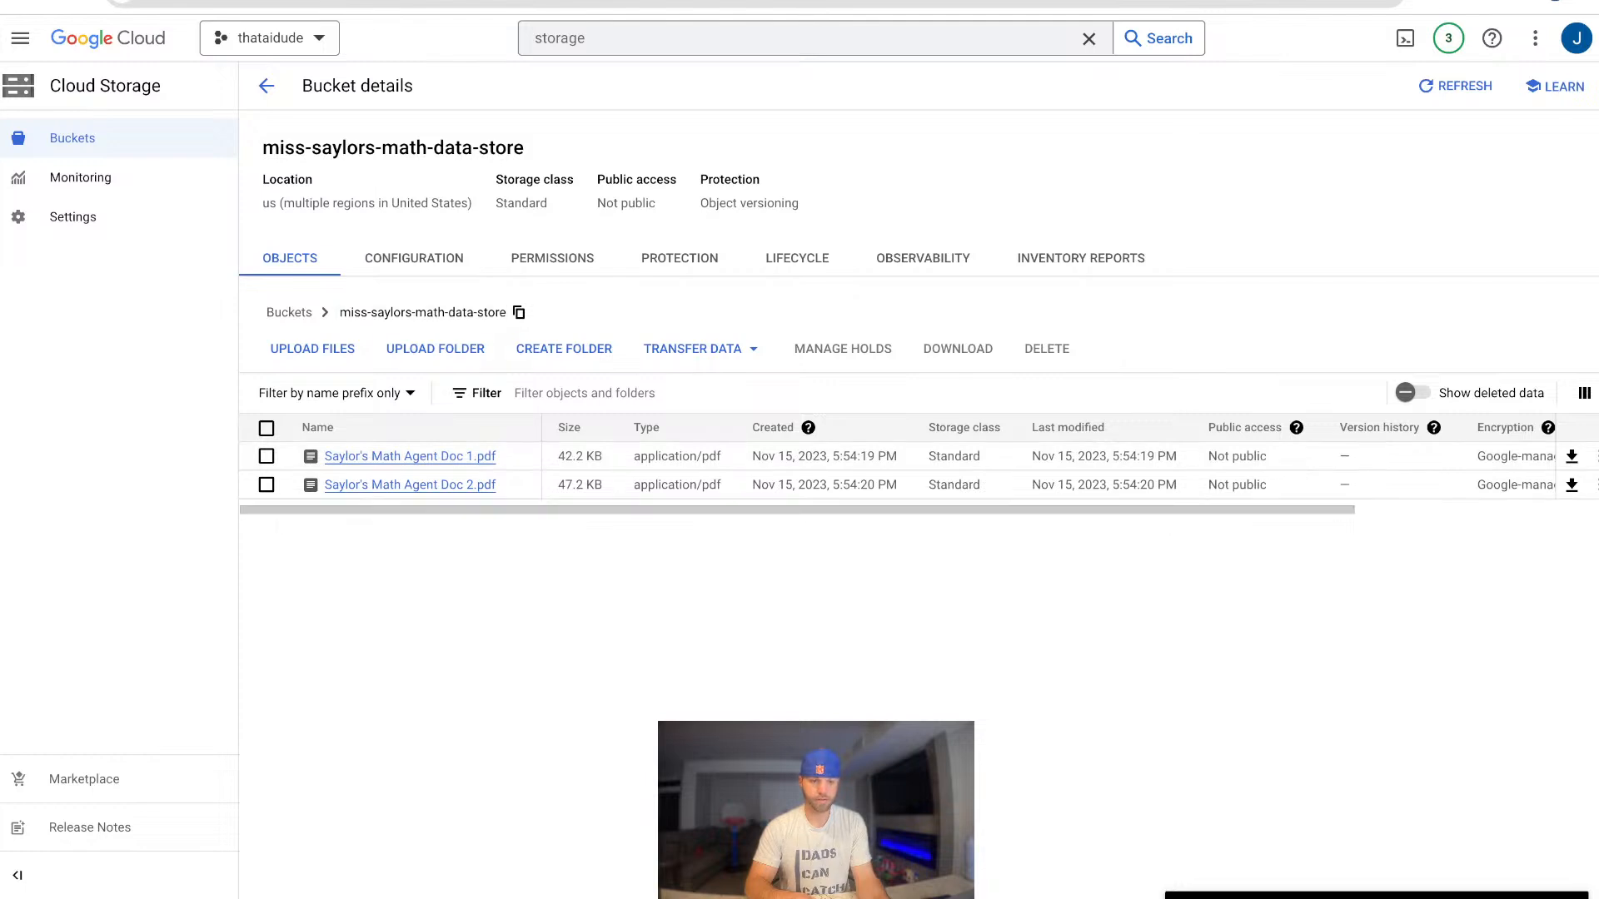
left_click(519, 313)
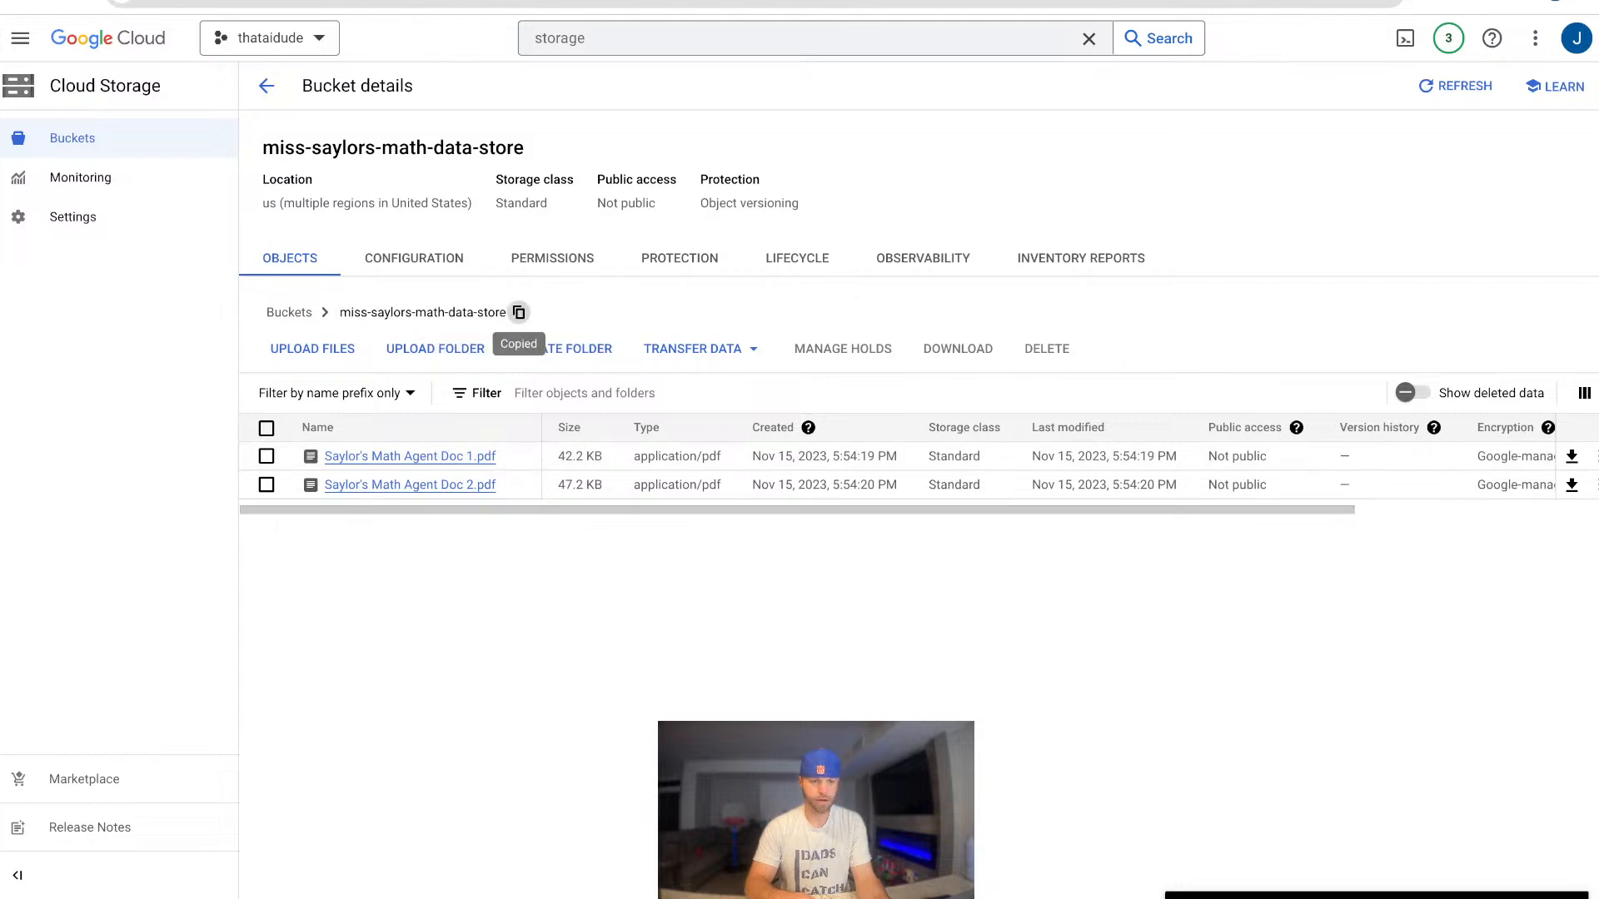
left_click(519, 313)
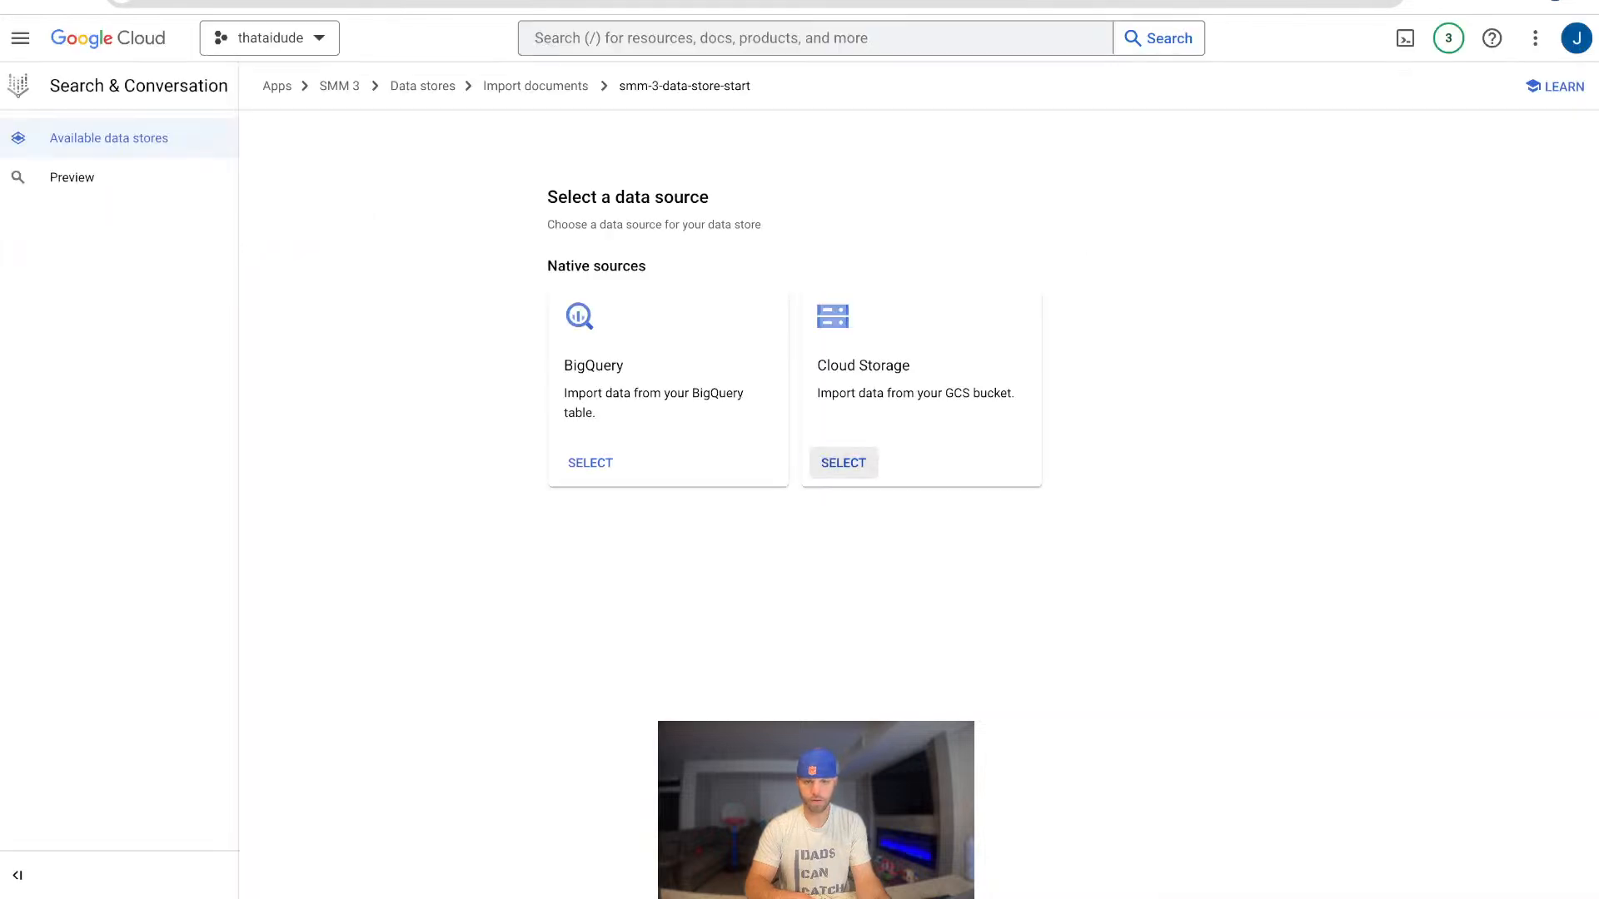
Import the Cloud Storage folder miss-saylors-math-data-store into the data store as unstructured documents with the incremental option.
left_click(843, 463)
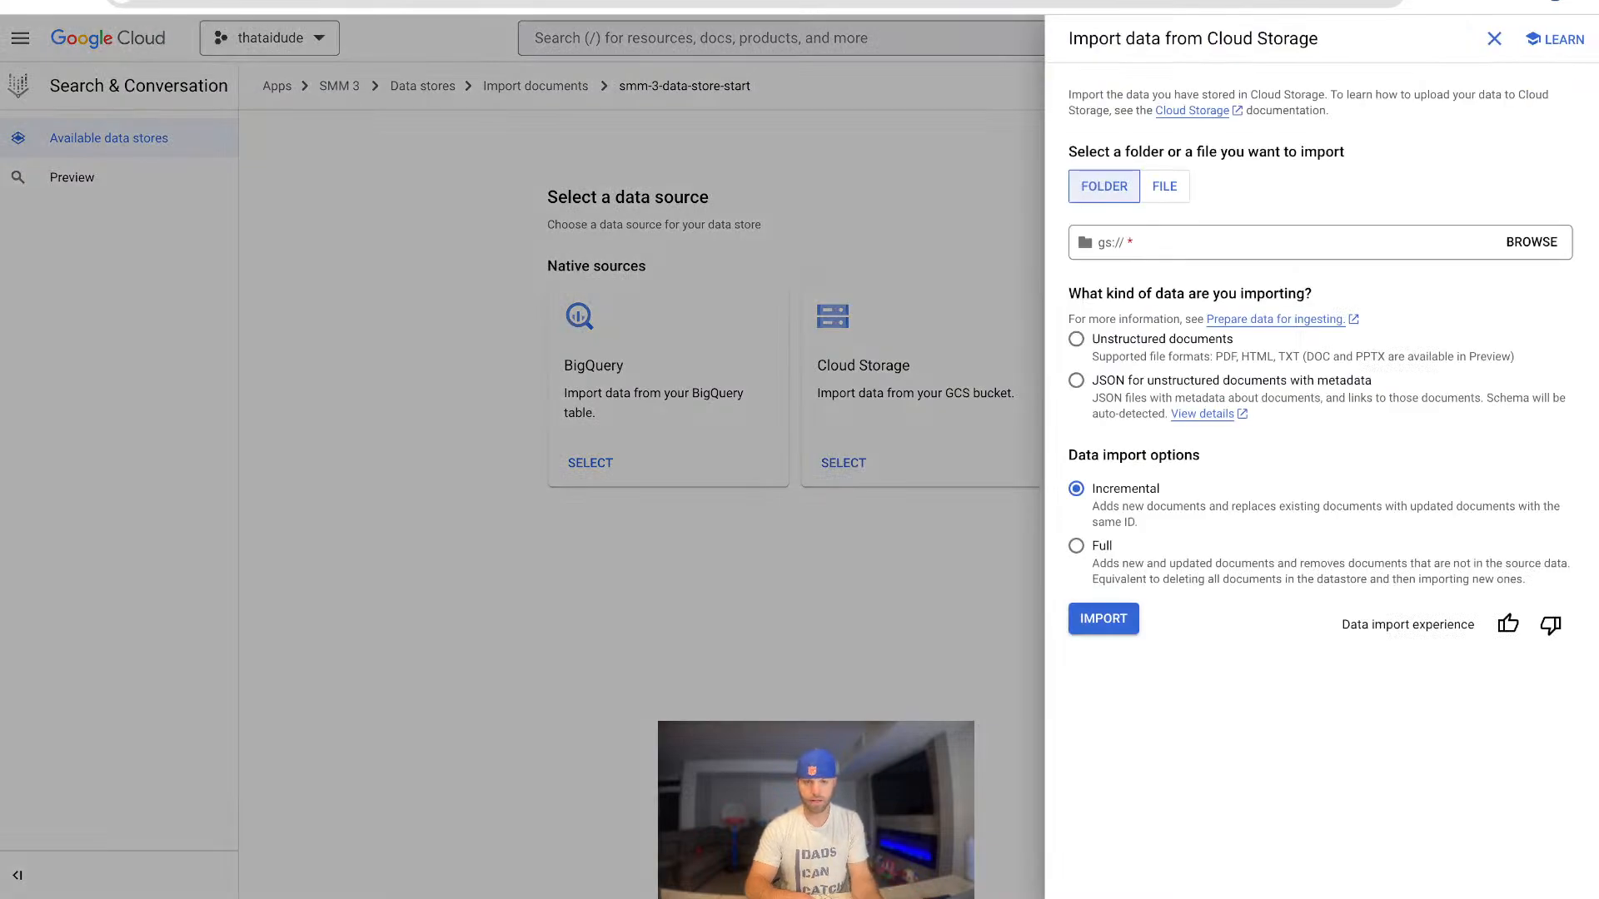
left_click(1207, 242)
key("ctrl+v")
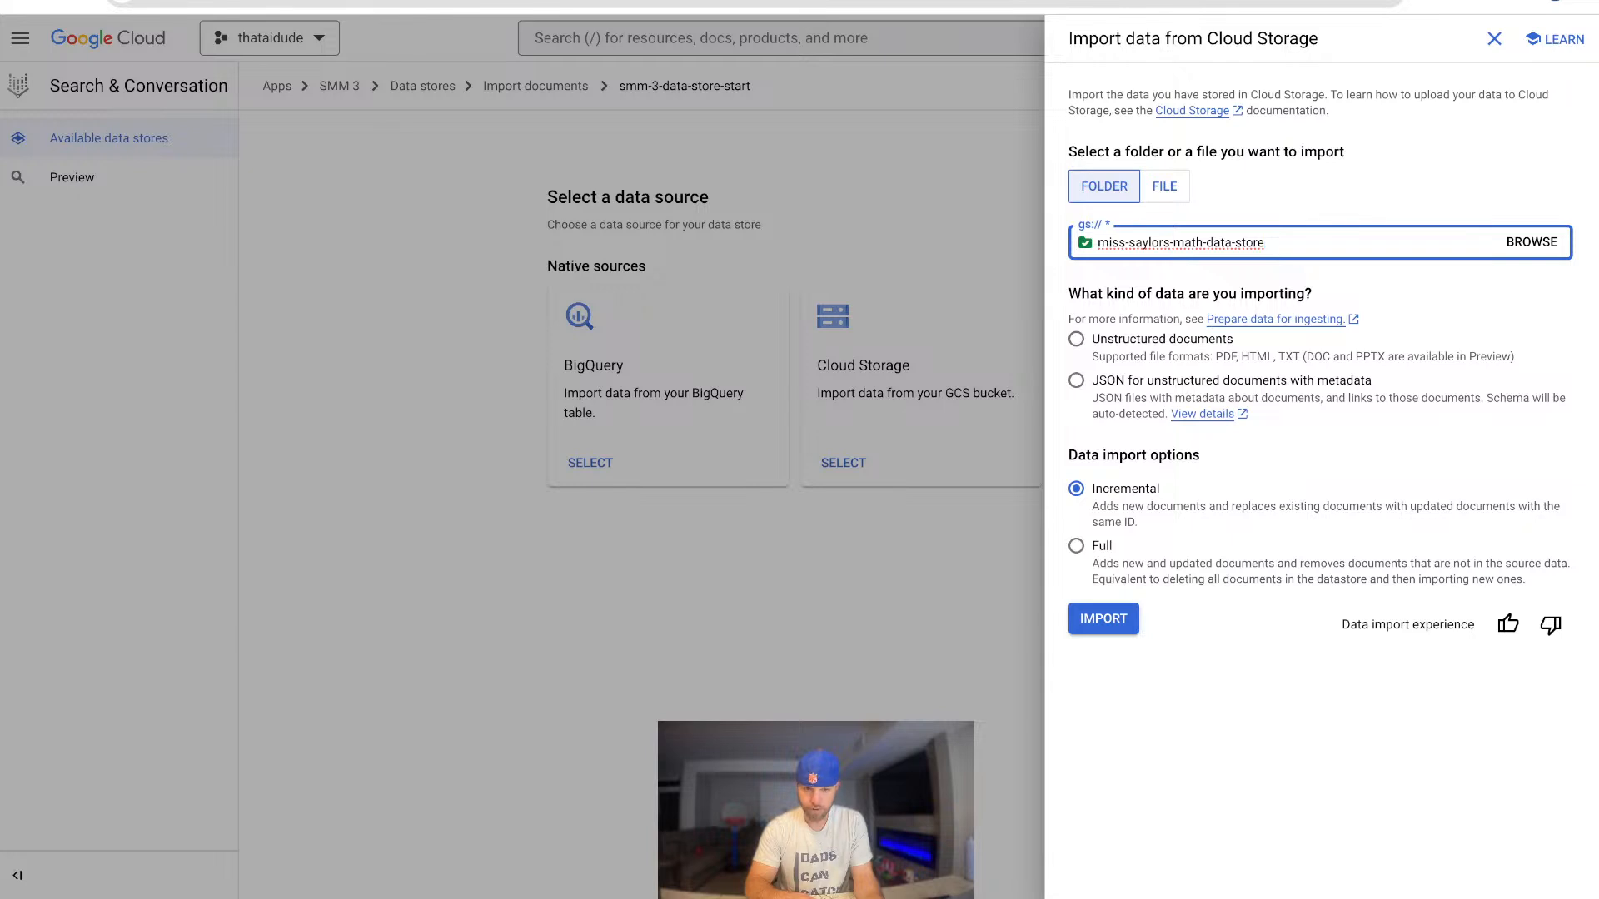
left_click(1076, 339)
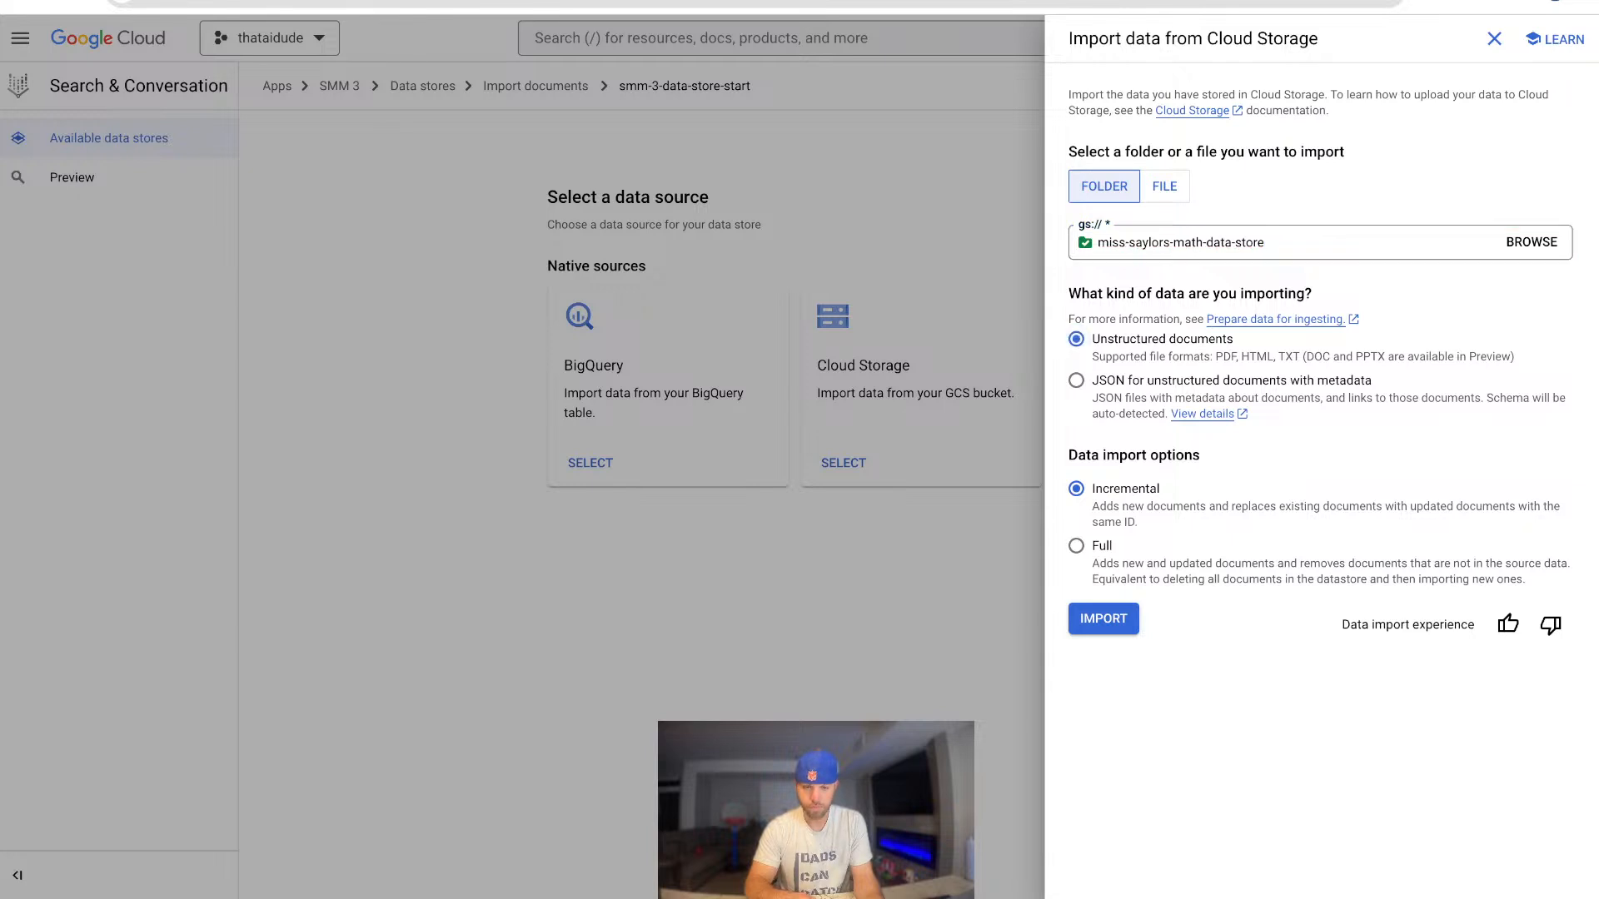
left_click(1103, 619)
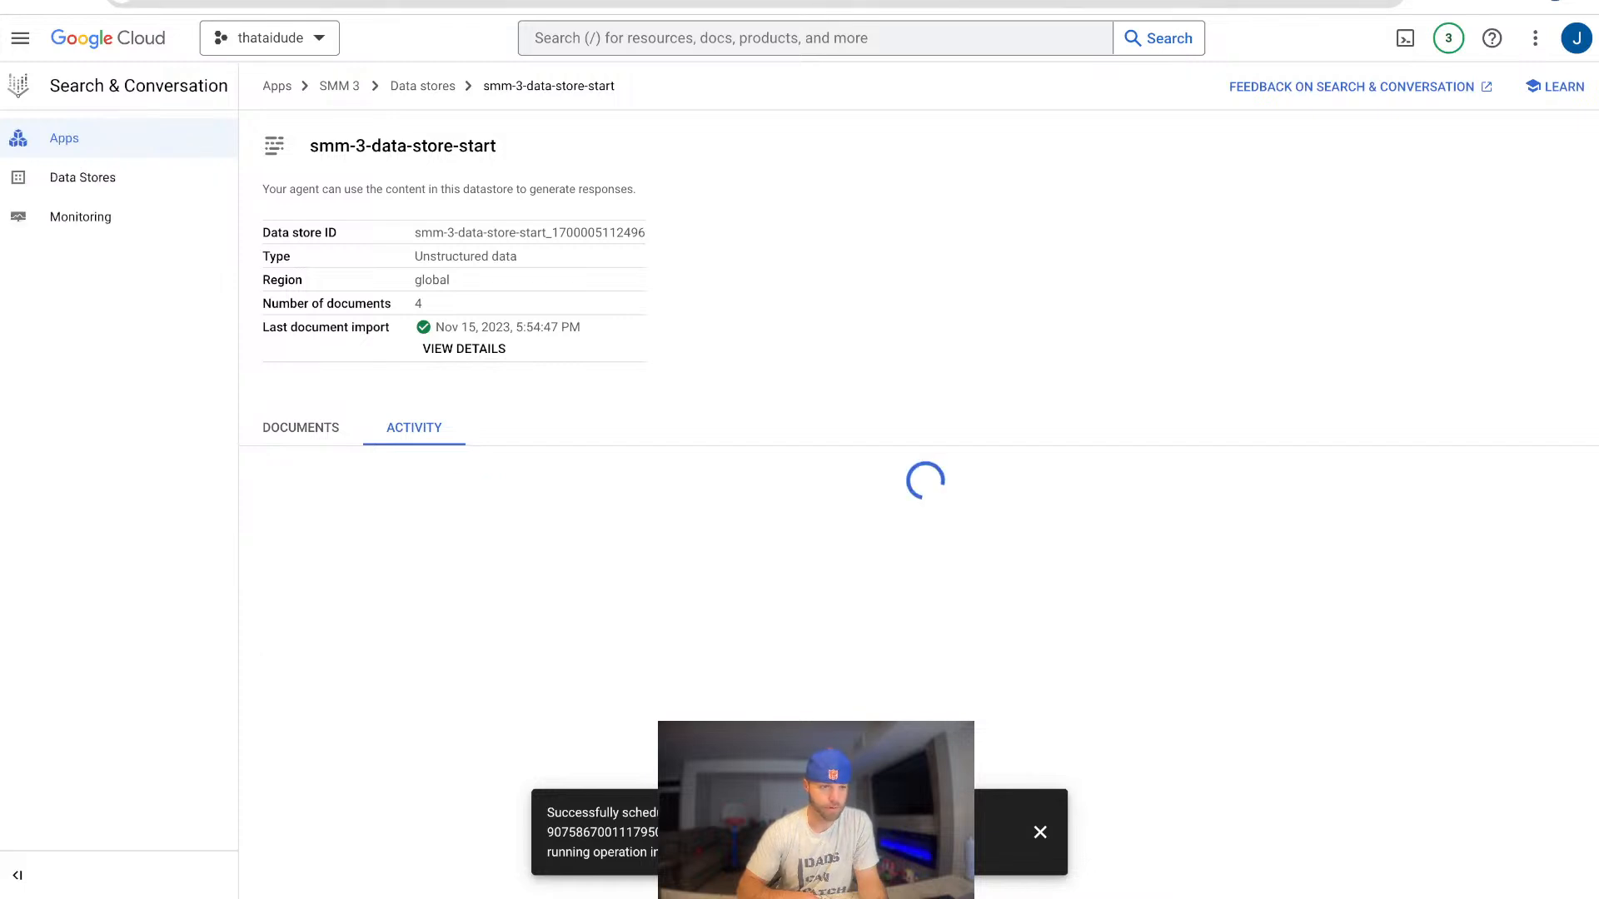
Go back through the app list to the SMM 3 agent and open the addition page in the math flow.
key("alt+Left")
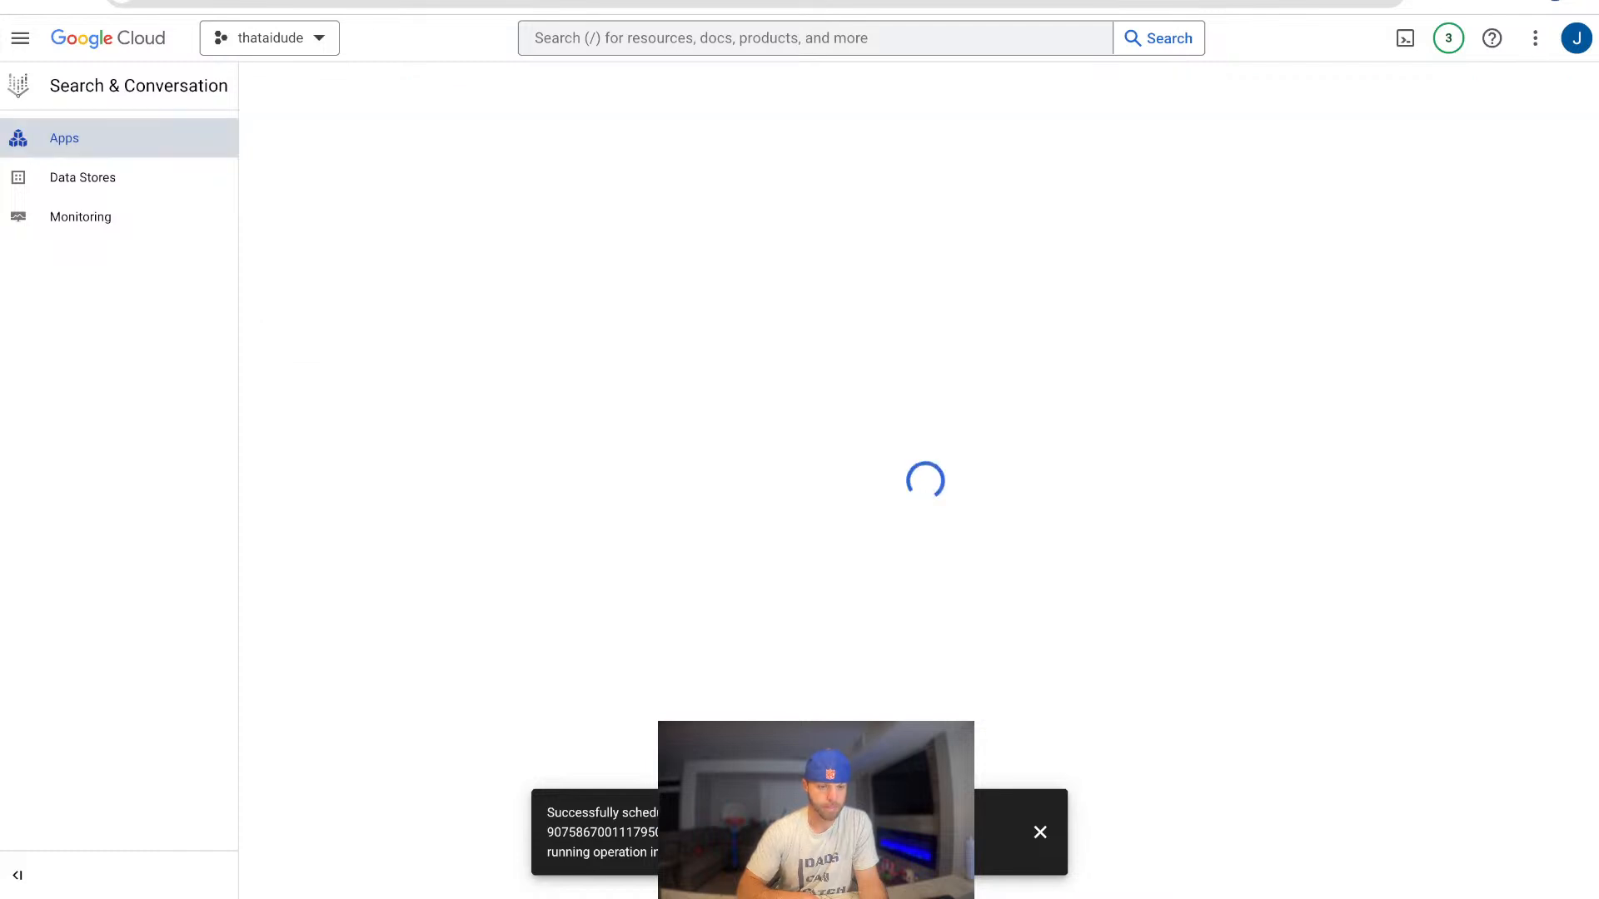
left_click(64, 139)
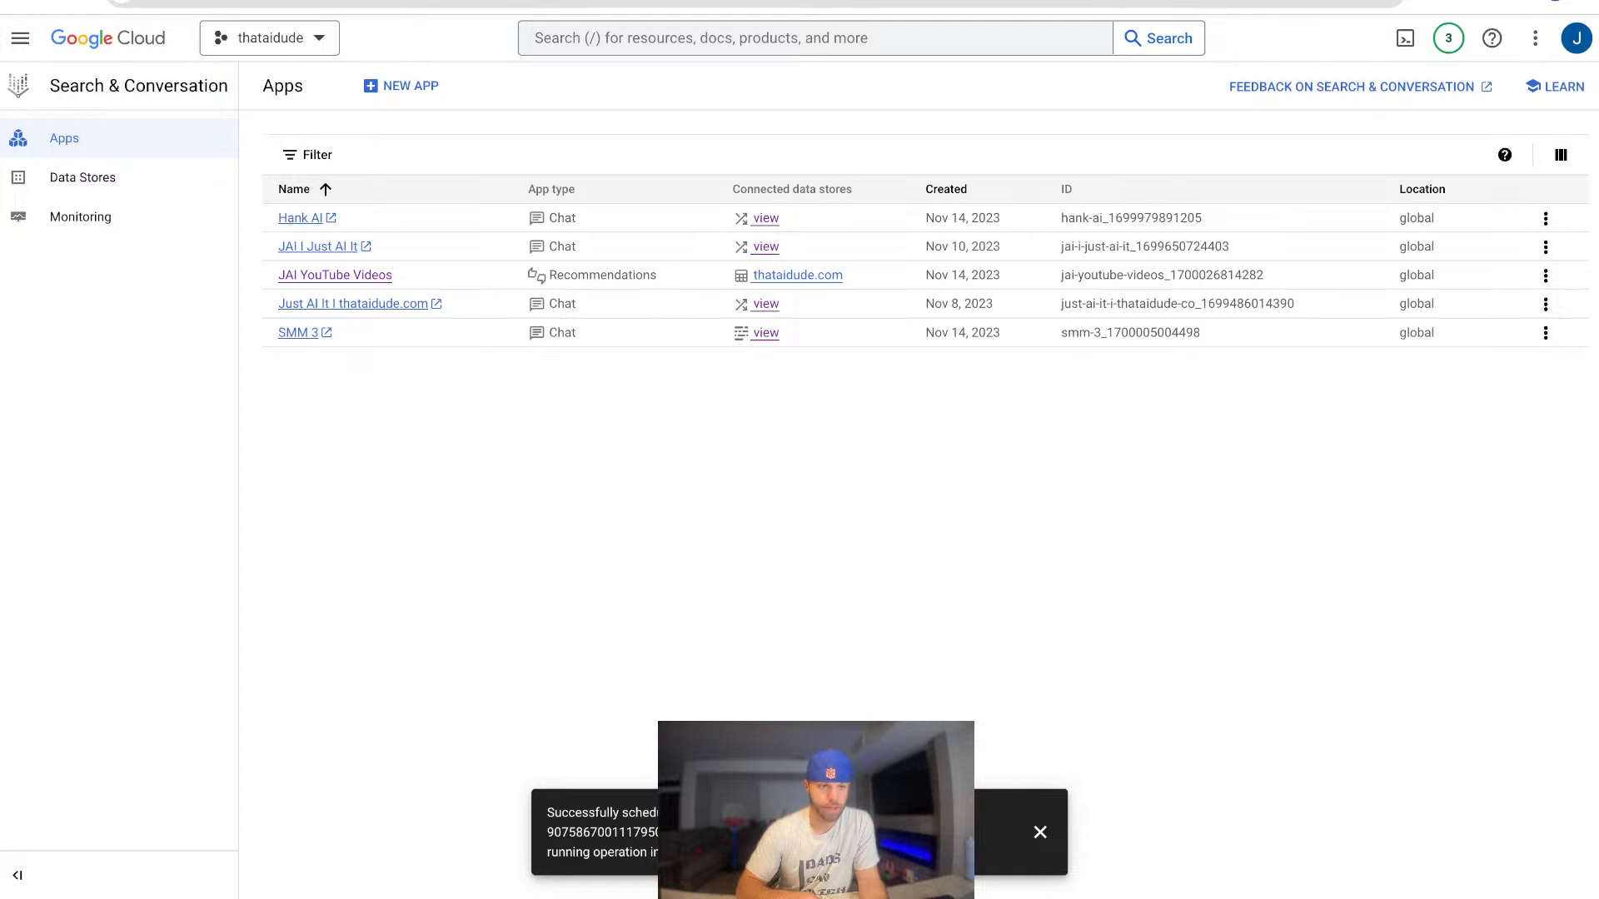
left_click(300, 218)
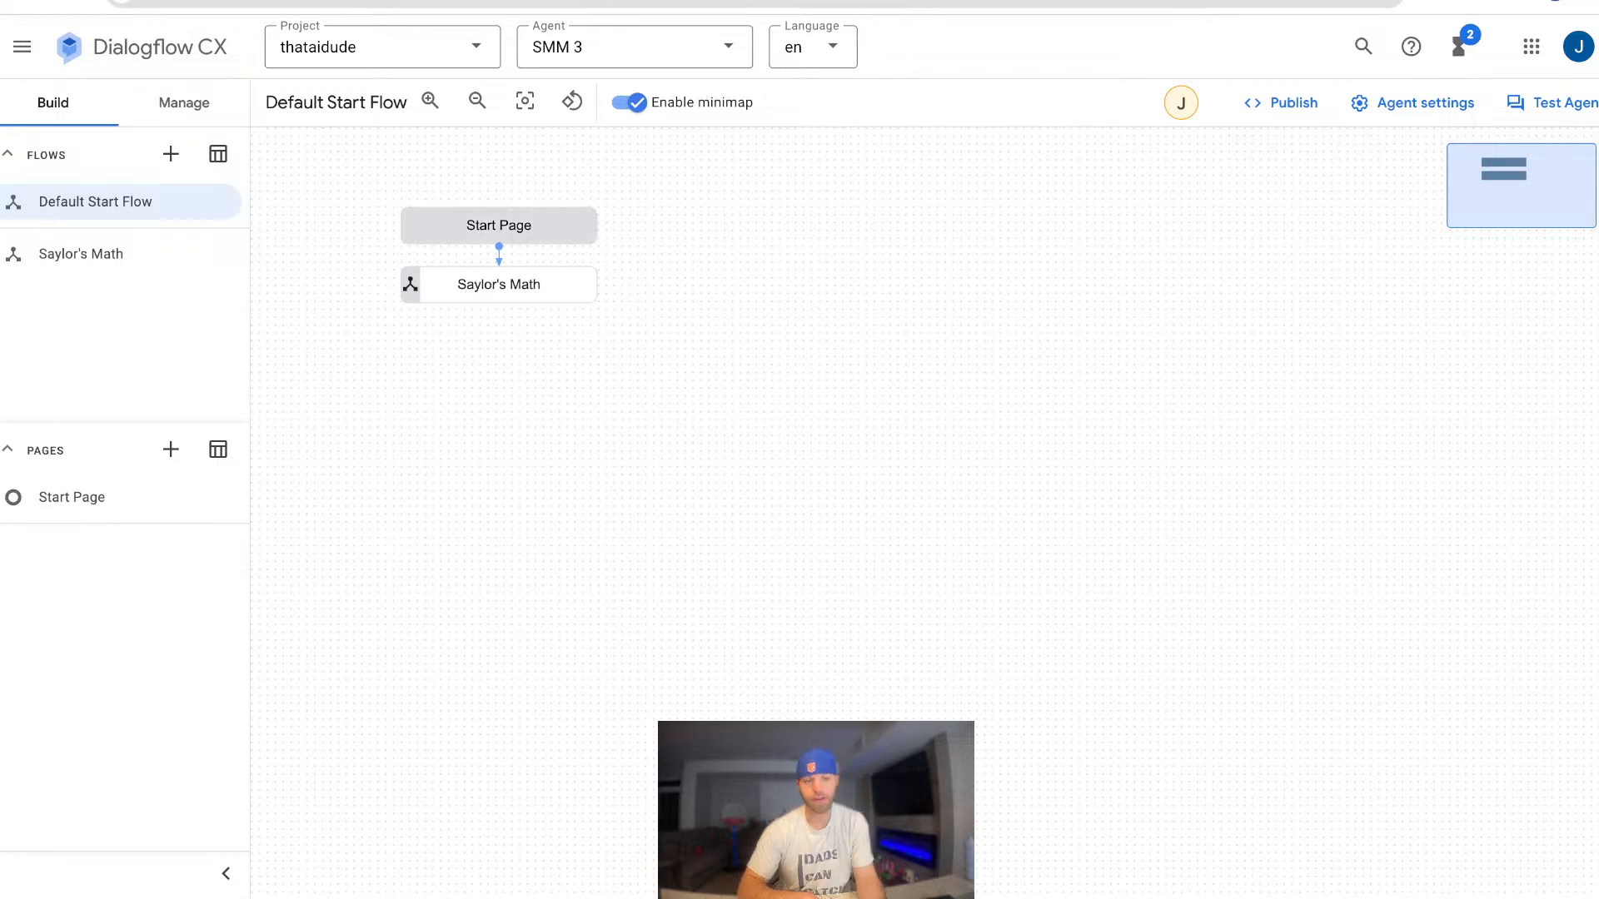
left_click(498, 284)
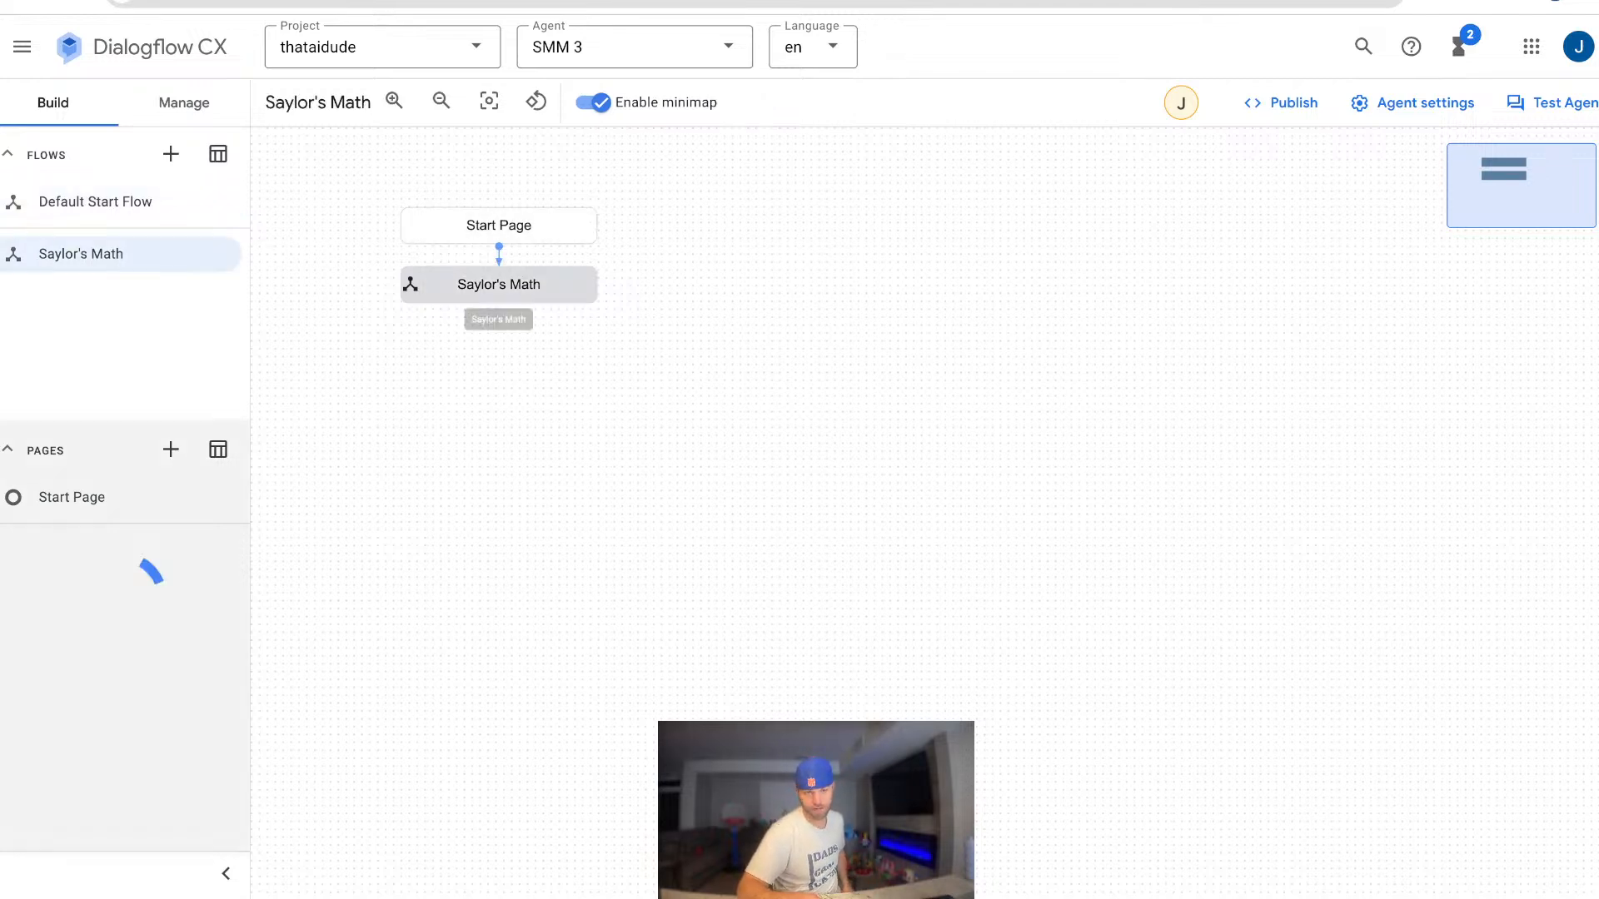
left_click(553, 285)
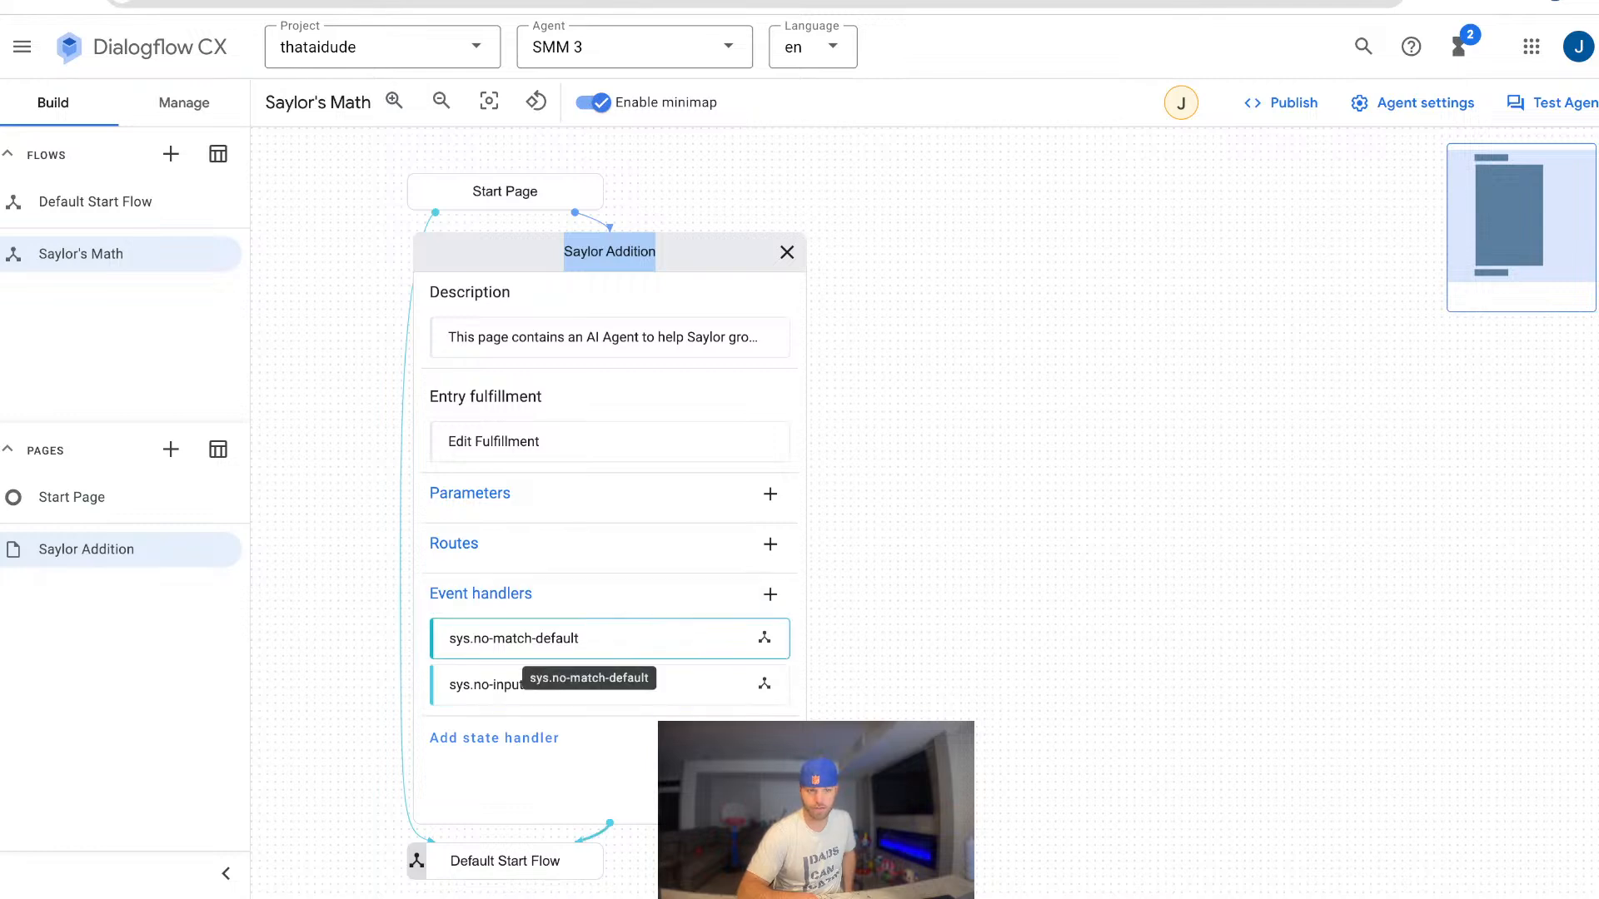
left_click(505, 194)
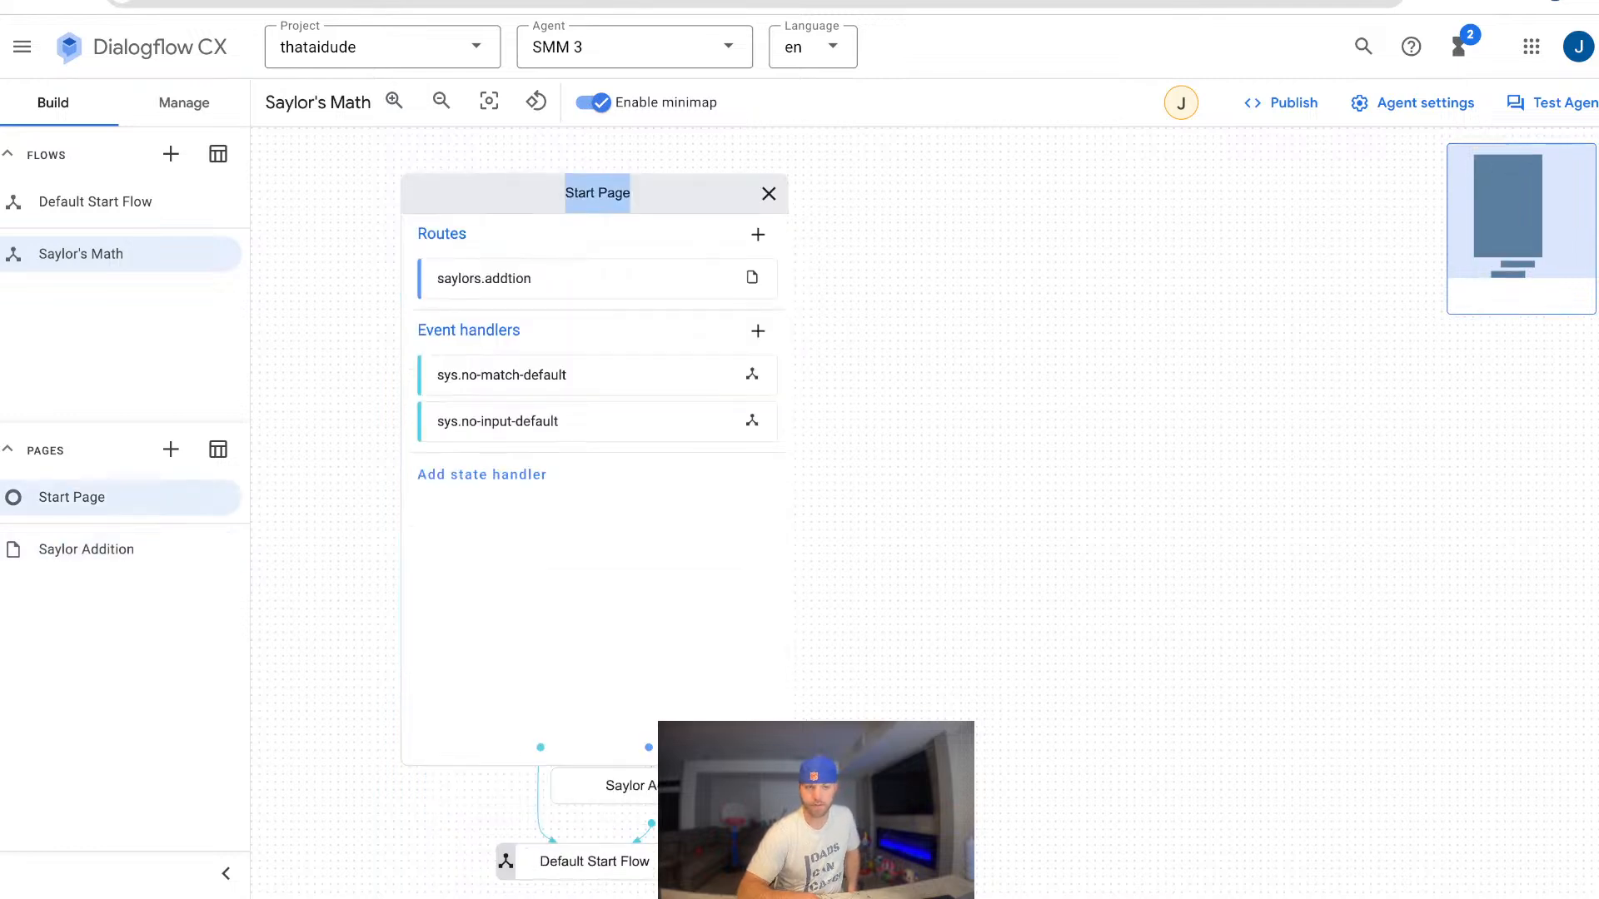
left_click(597, 226)
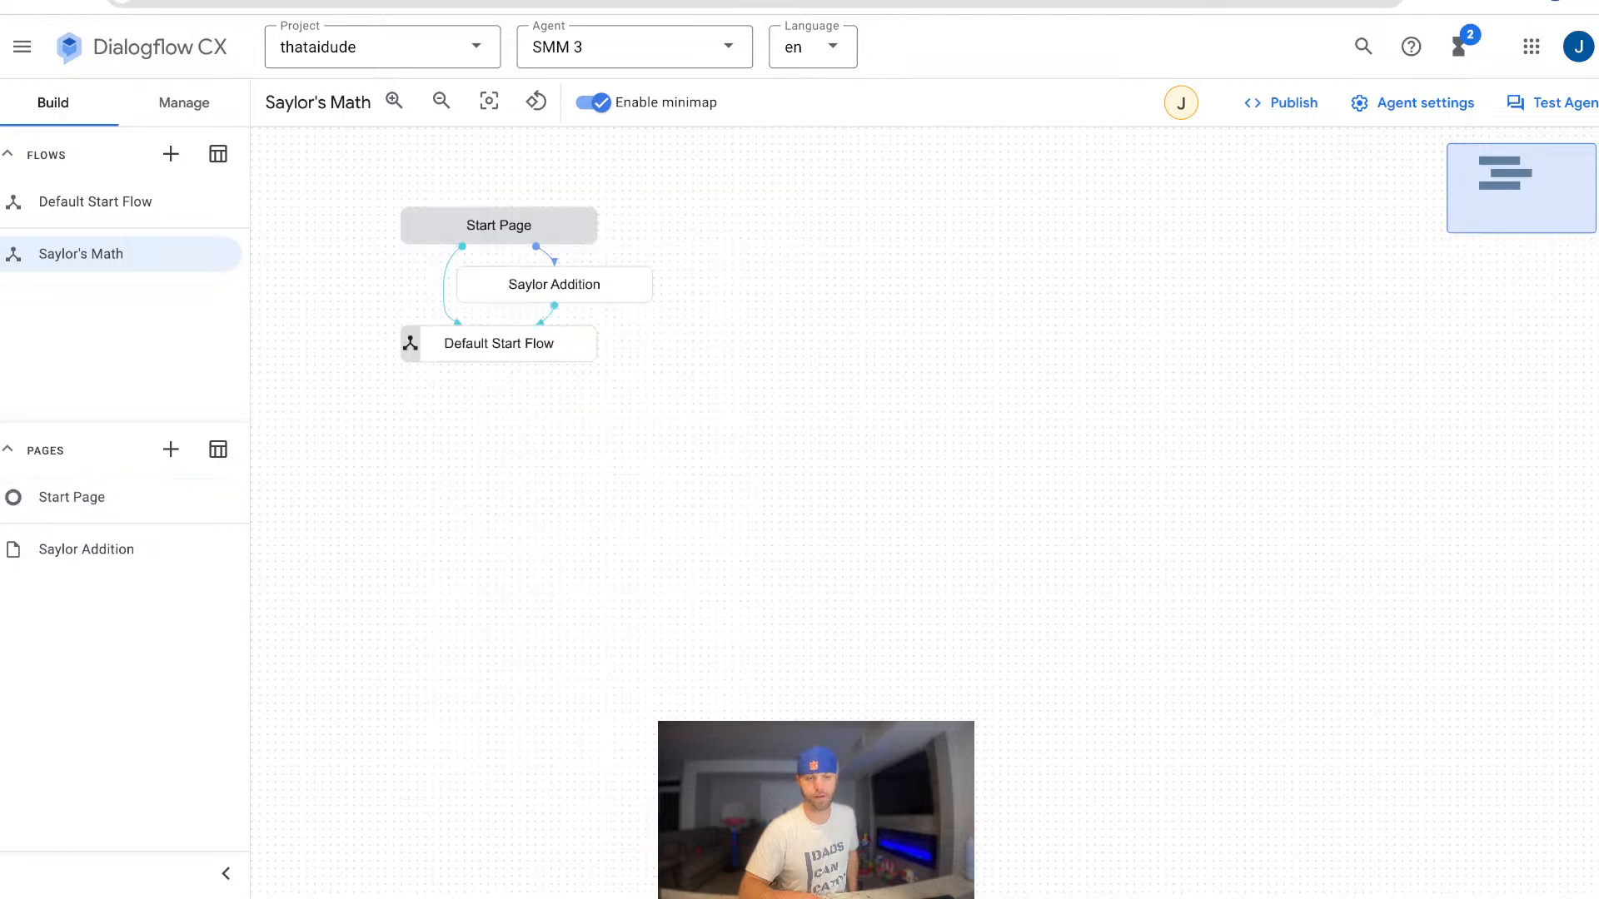
triple_click(498, 224)
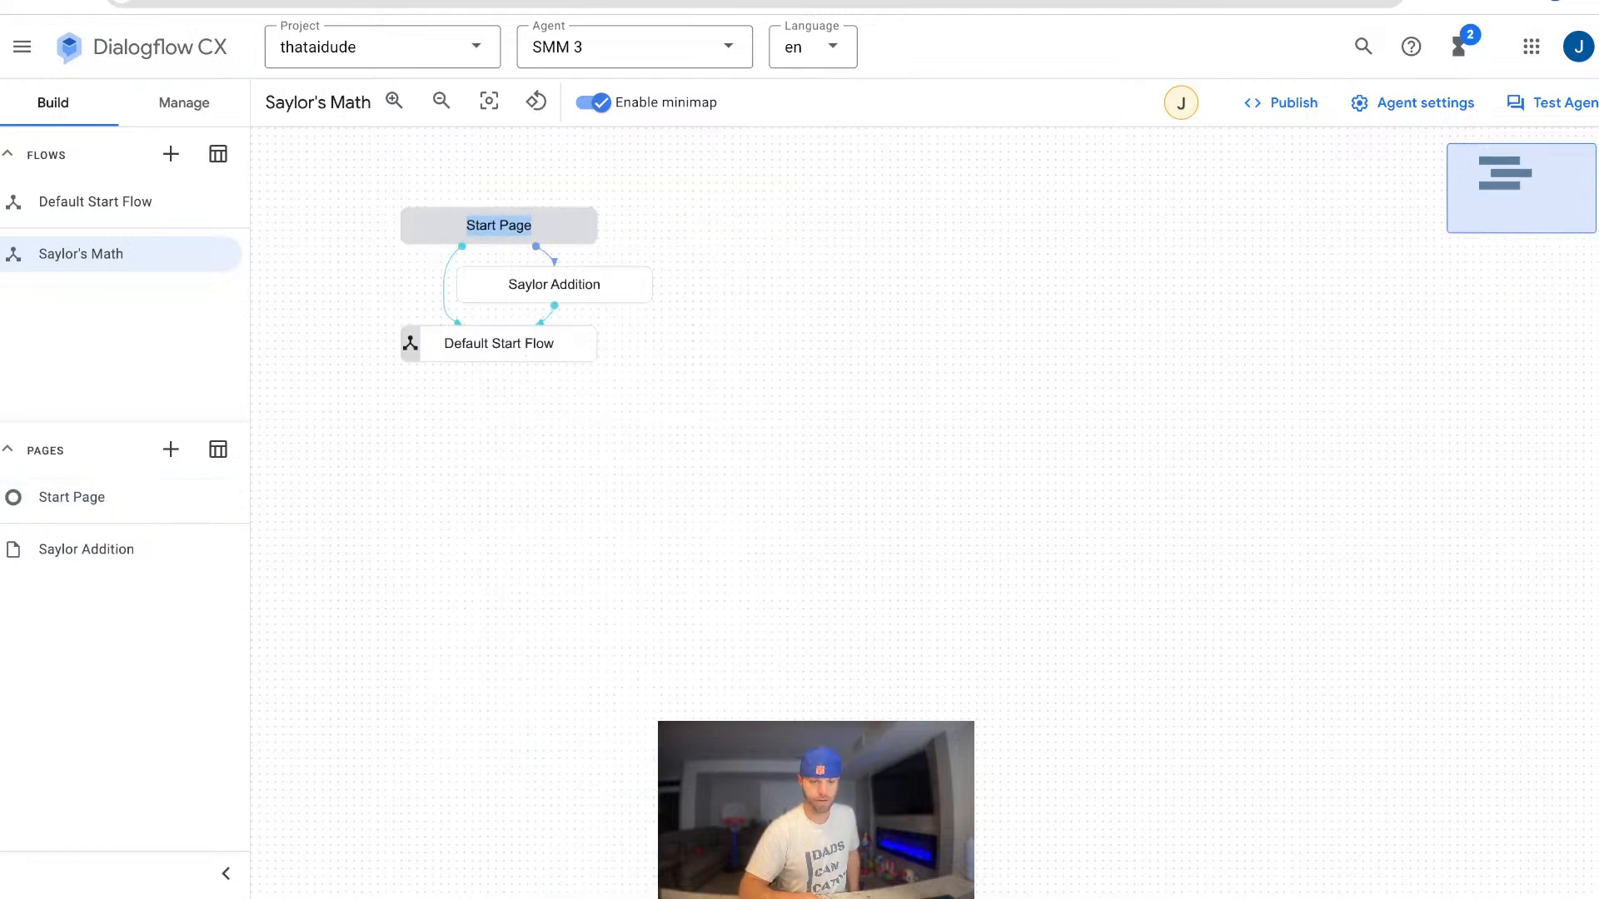
triple_click(554, 284)
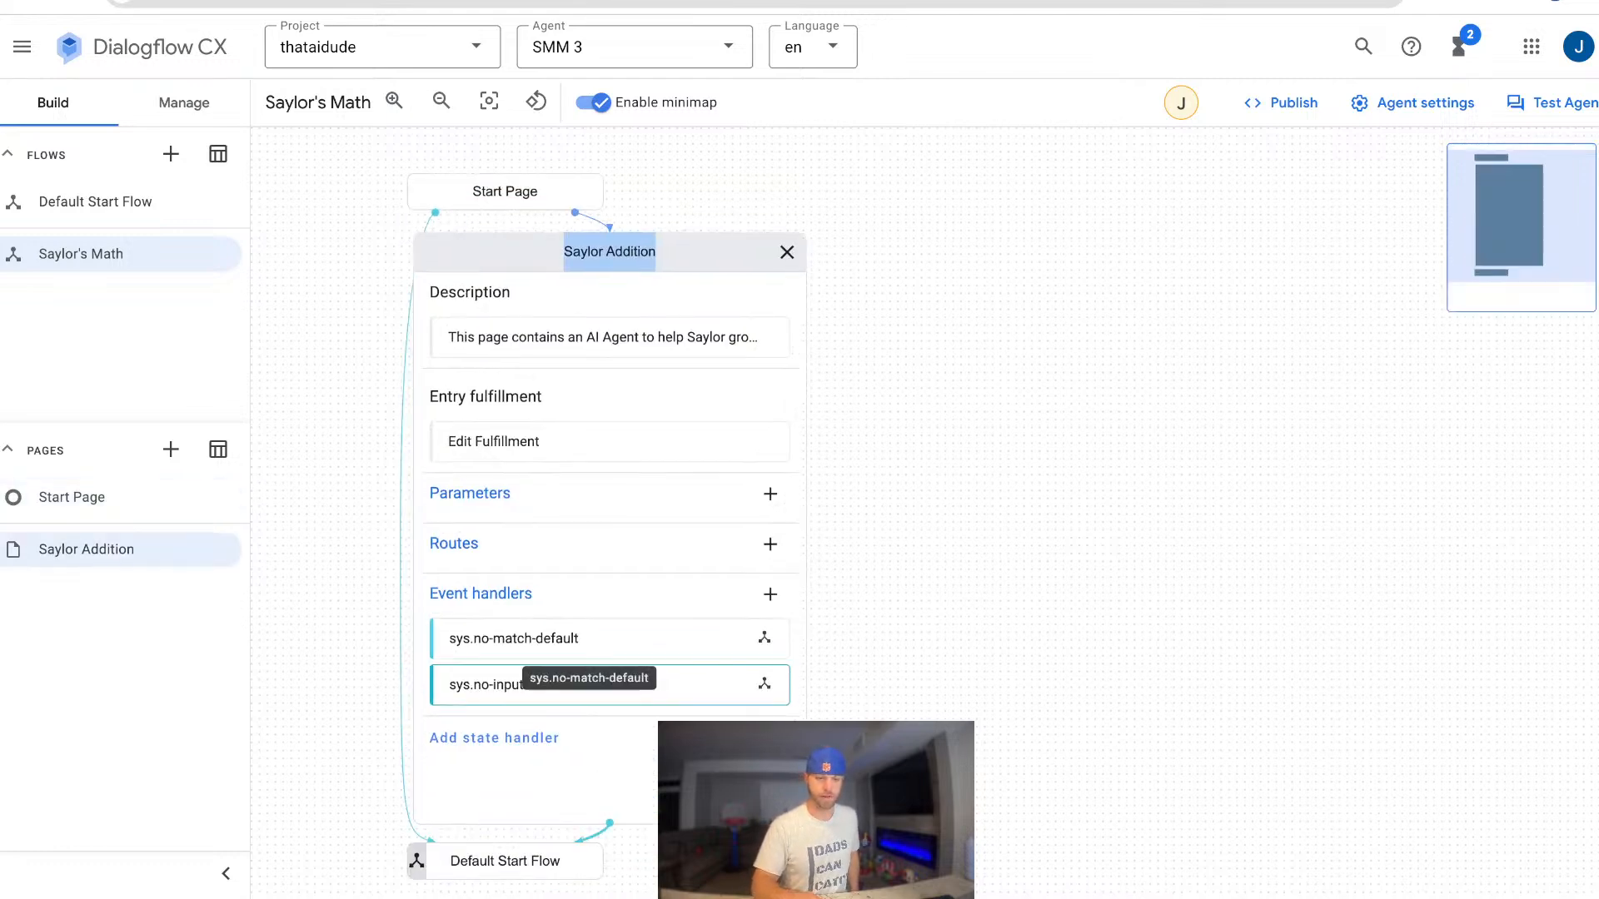
Add the Data stores state handler to the addition page.
left_click(494, 738)
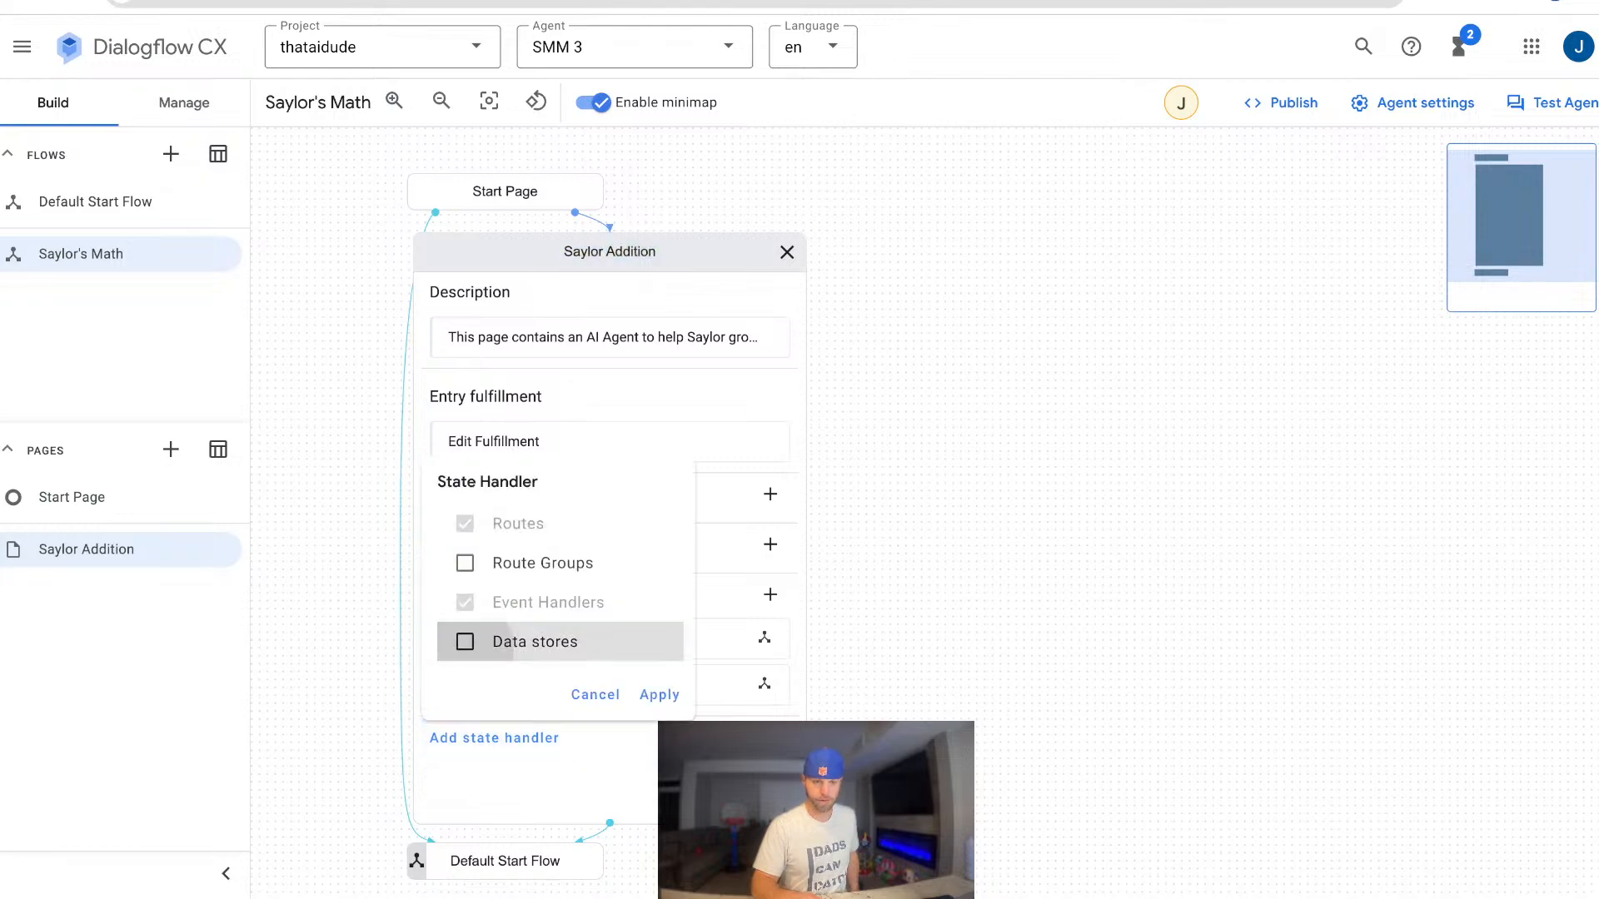
left_click(465, 641)
left_click(659, 695)
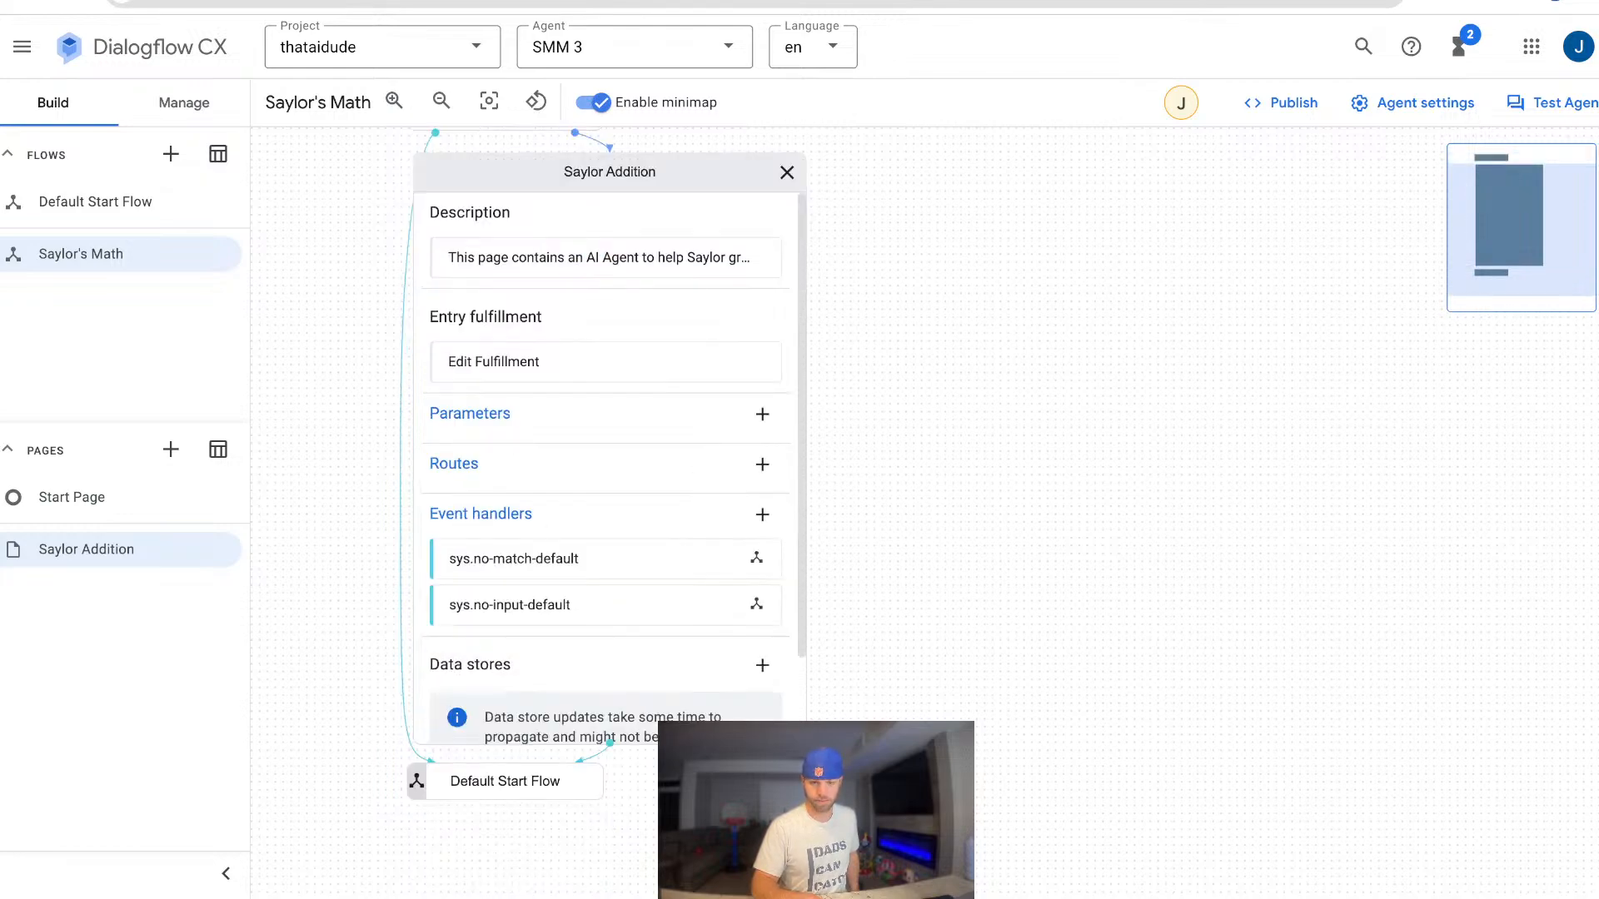
Assign smm-3-data-store-start as the addition page's unstructured documents data store, save it, and close the page's details.
scroll(500, 720, "down", 2)
left_click(762, 562)
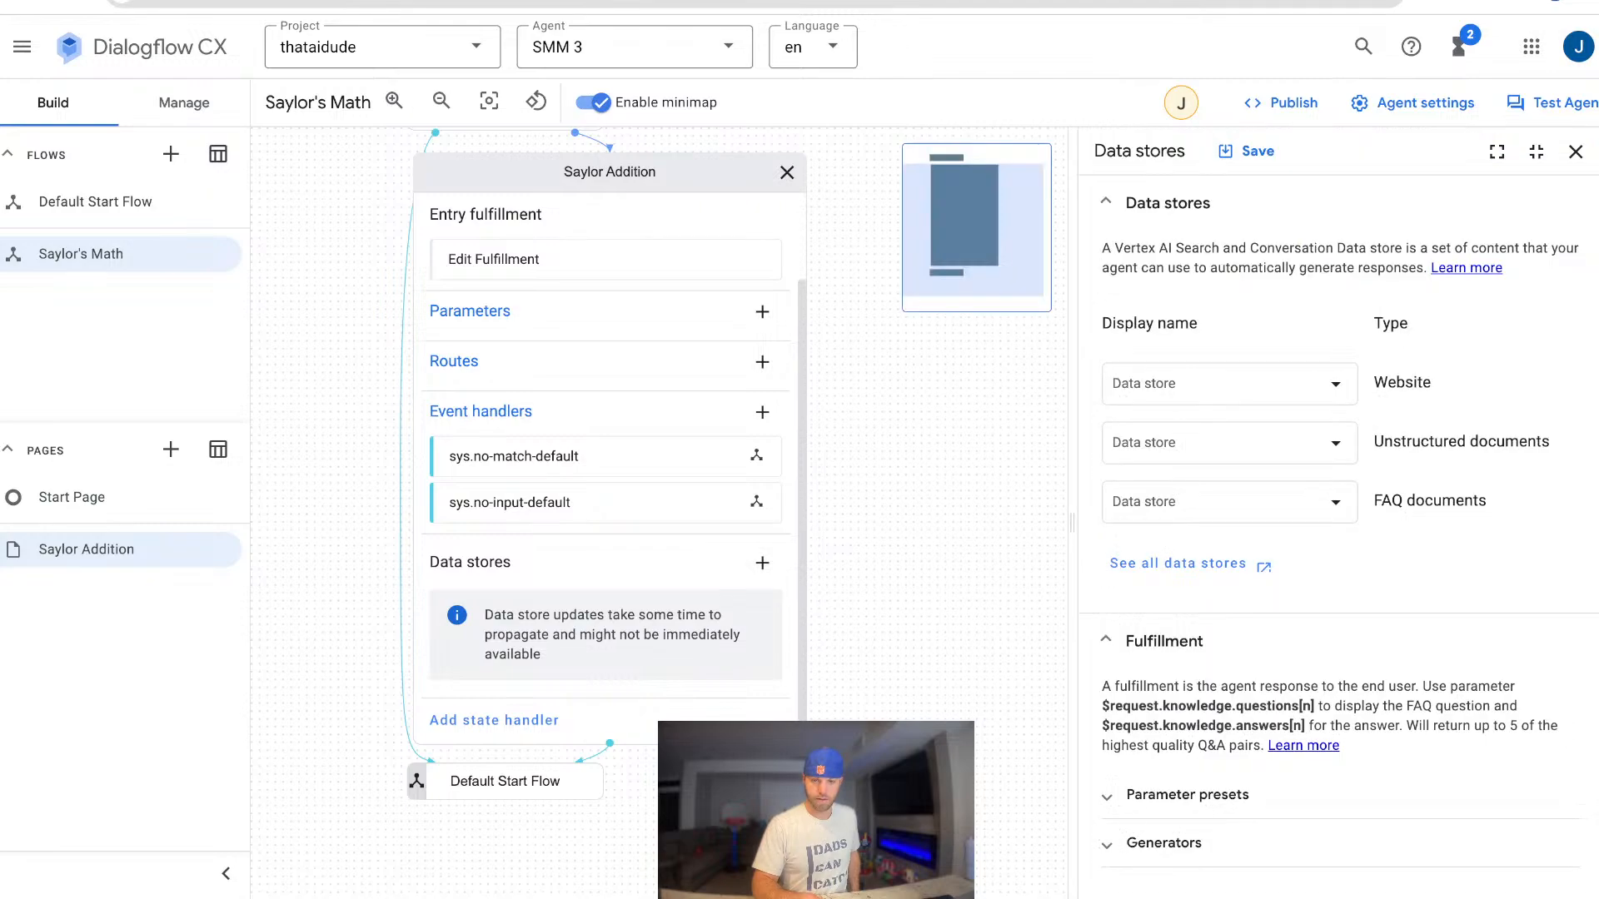
left_click(1224, 443)
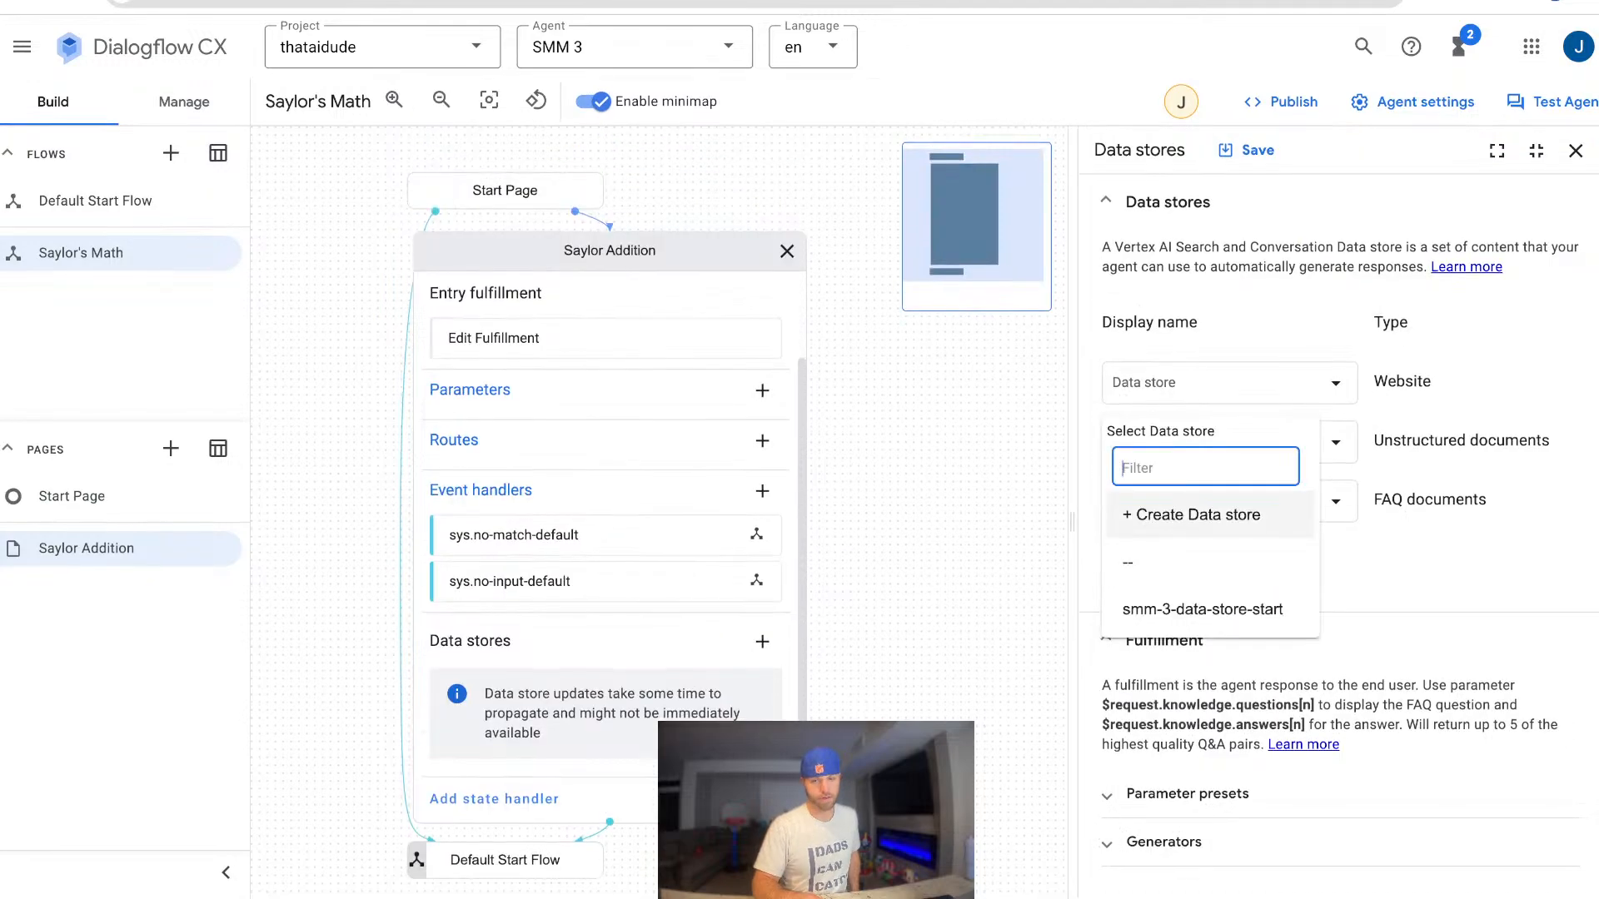
key("Down")
key("Down")
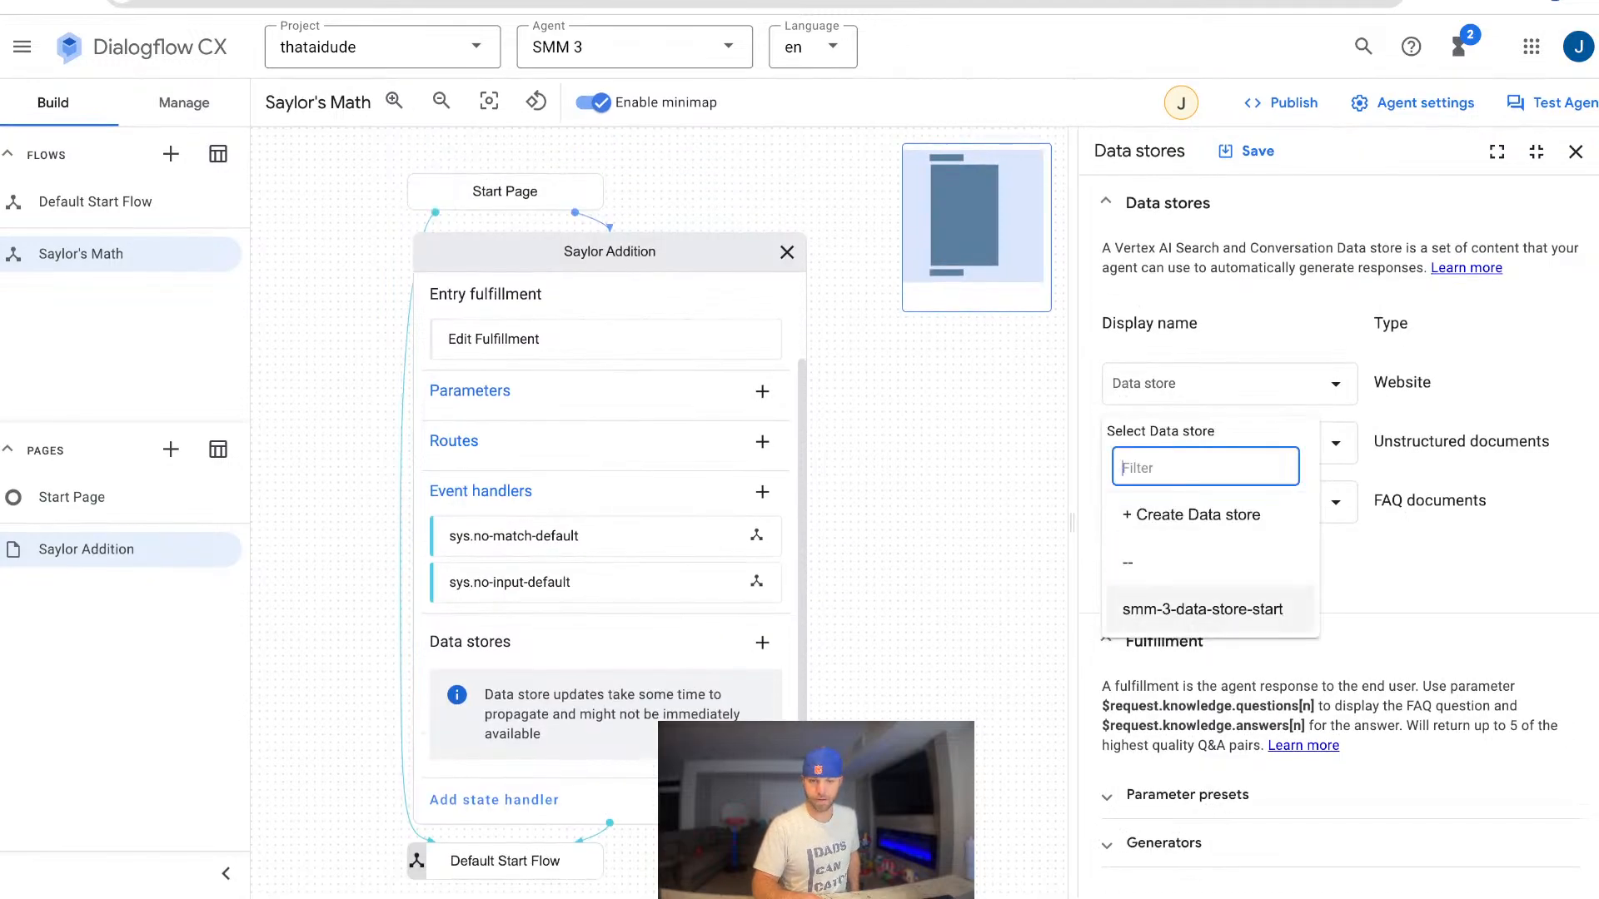
key("Return")
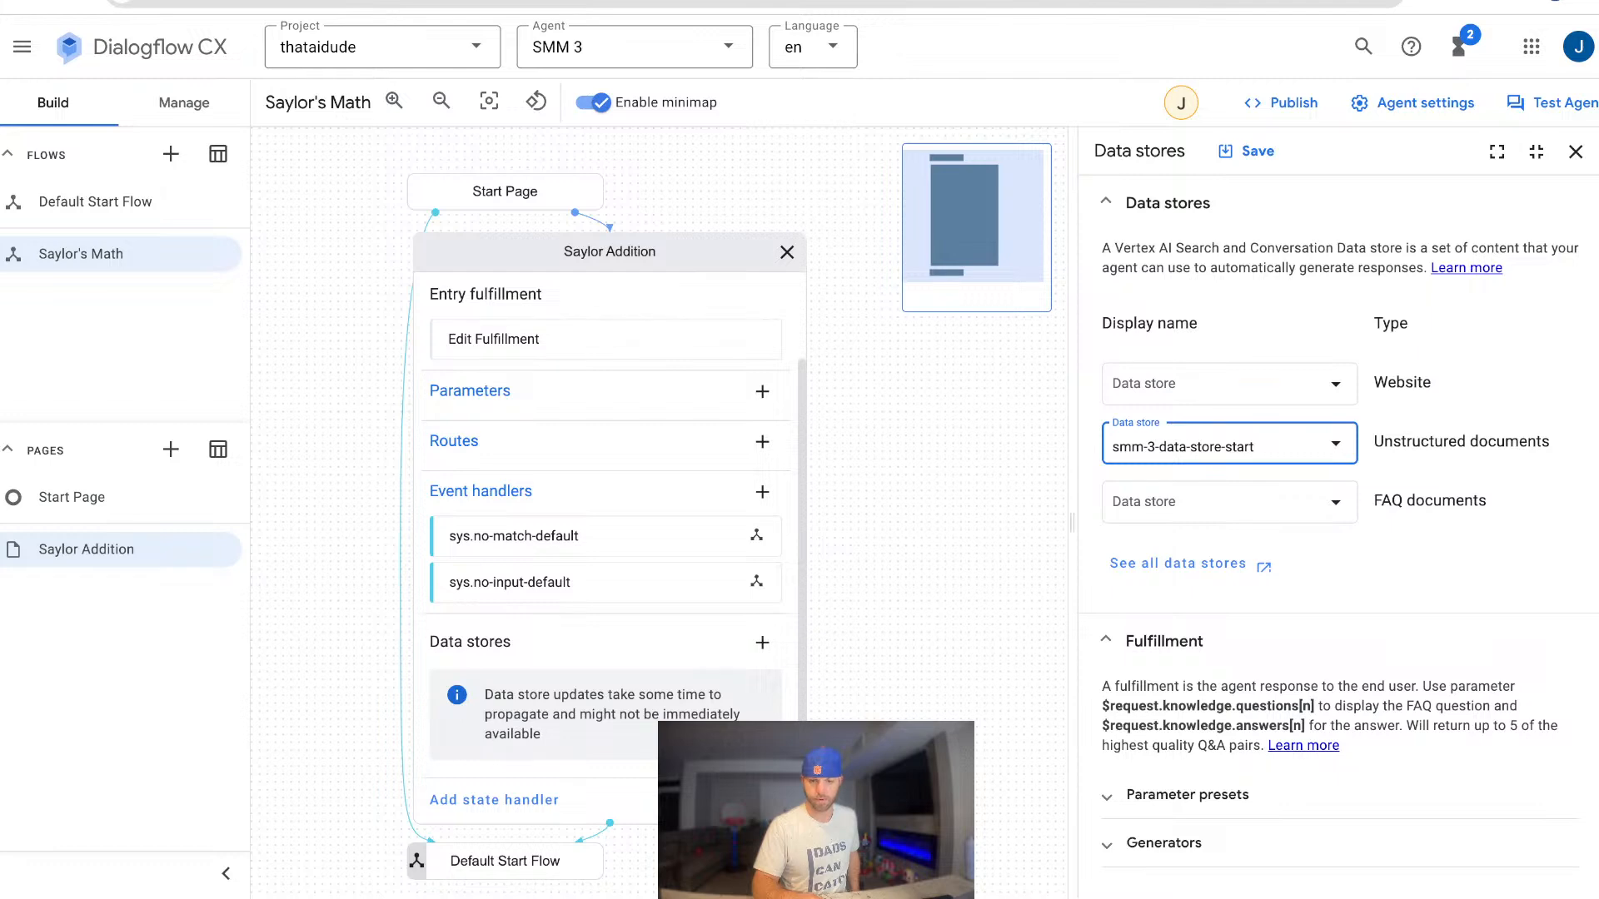
key("Return")
key("Down")
key("Down")
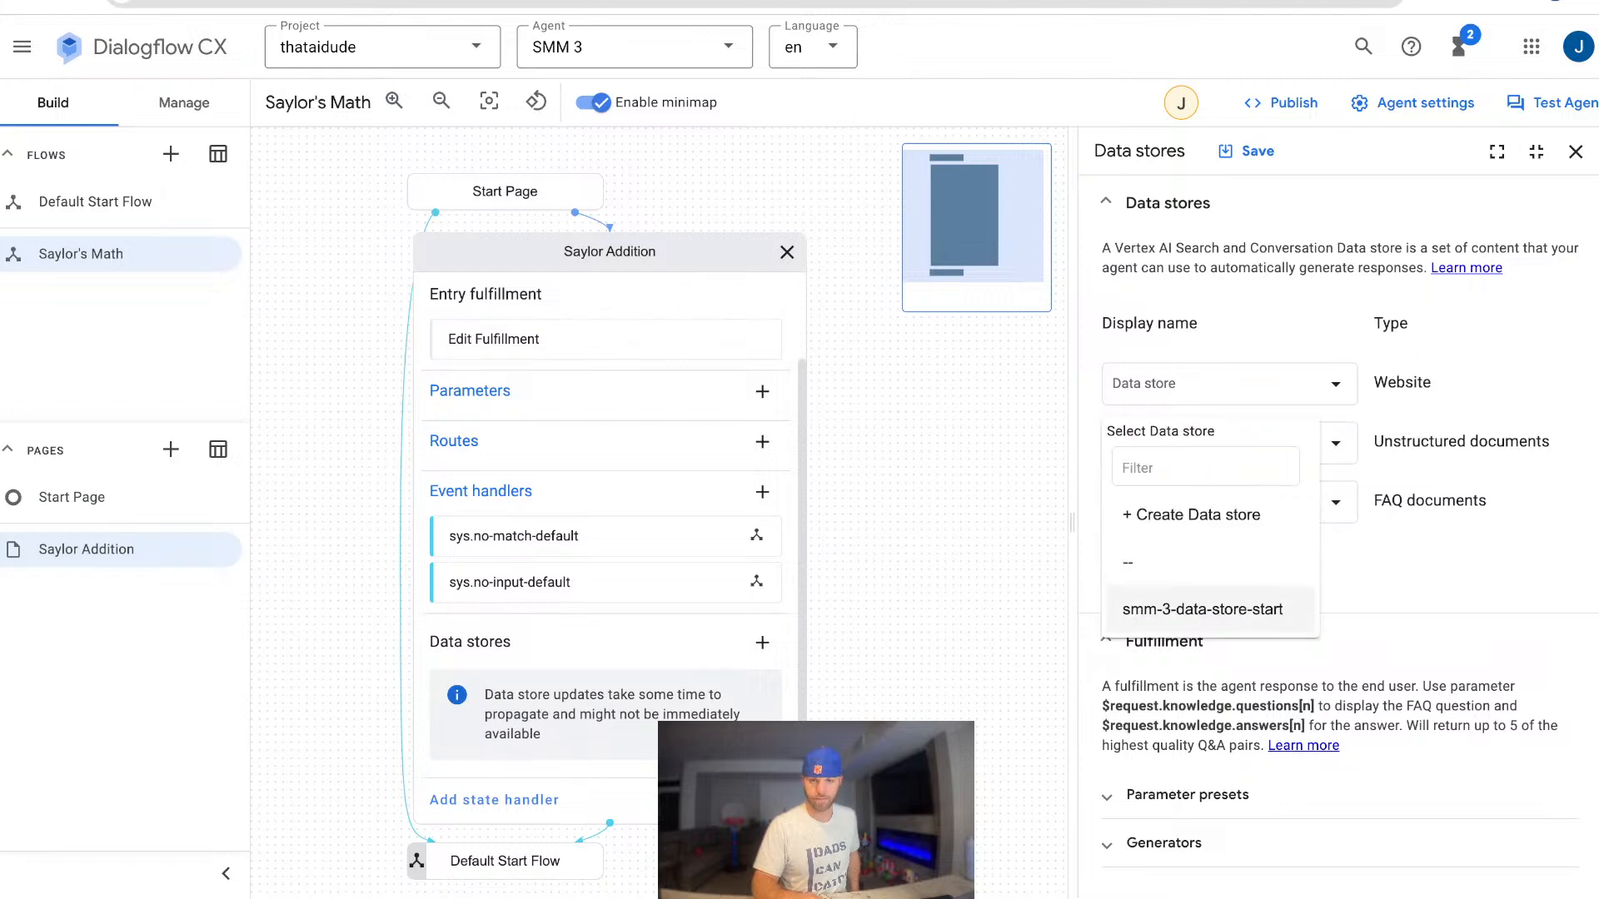
key("Return")
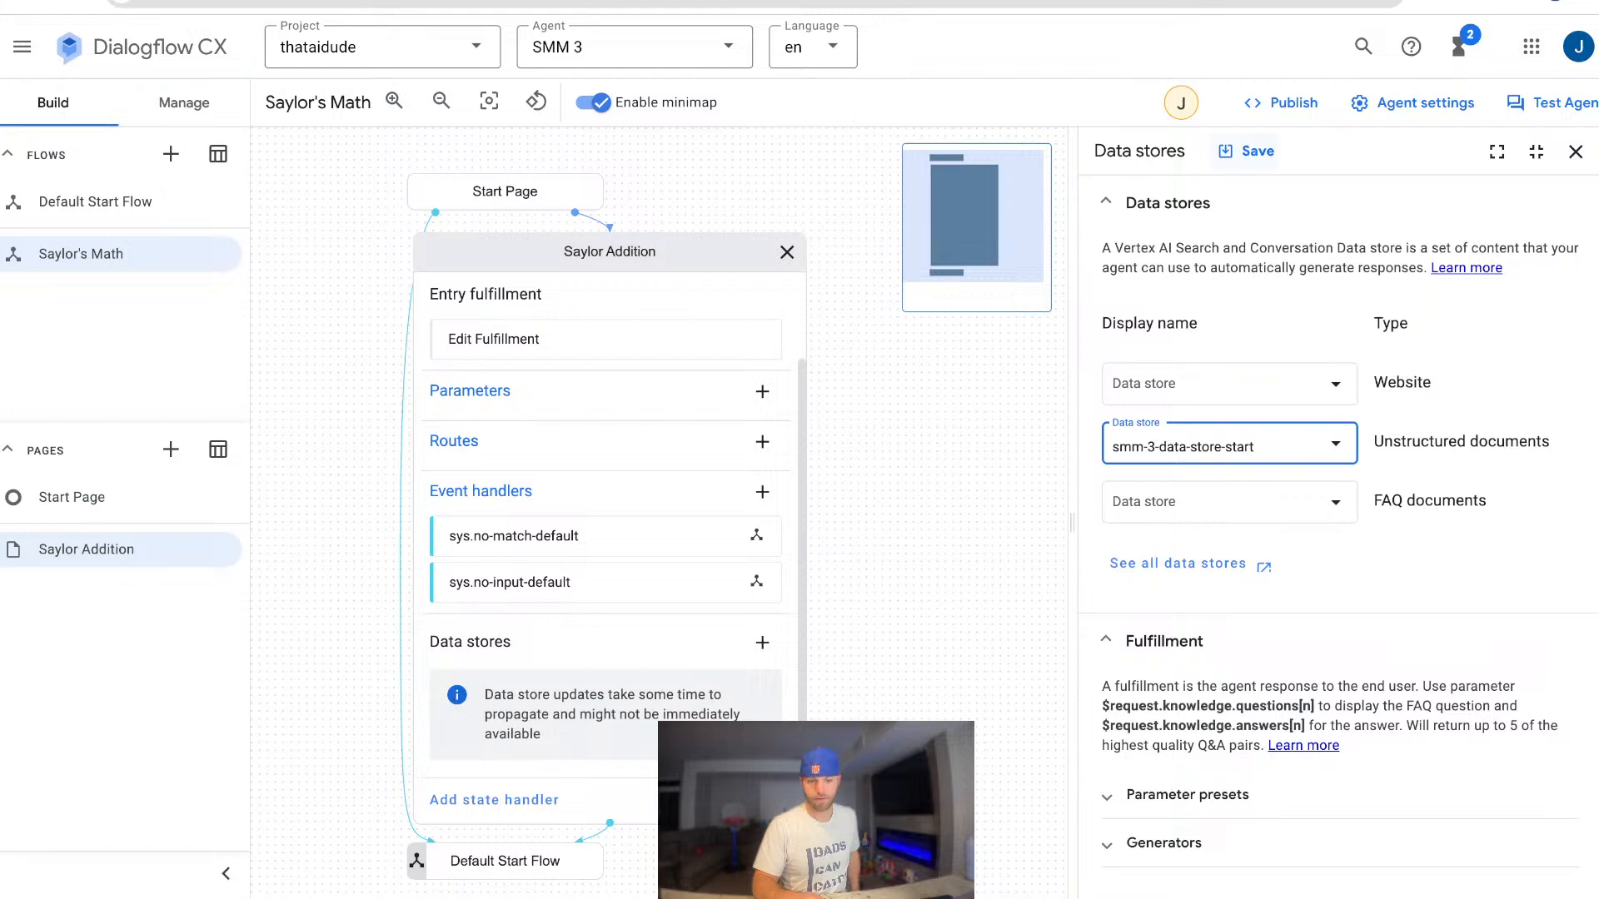
key("ctrl+s")
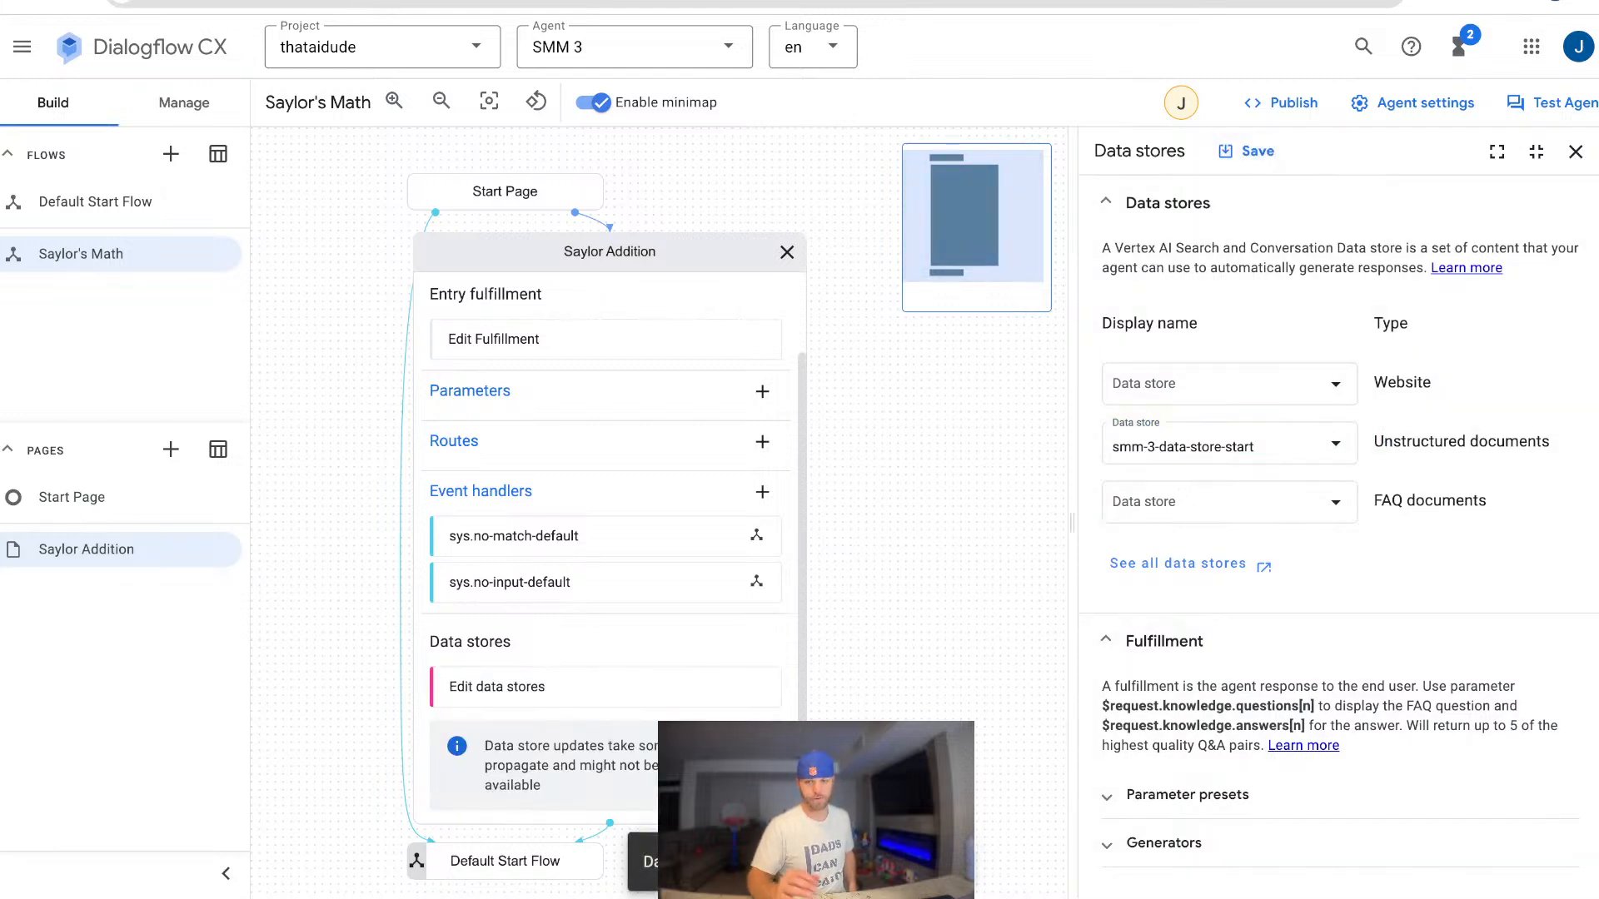
left_click(1575, 150)
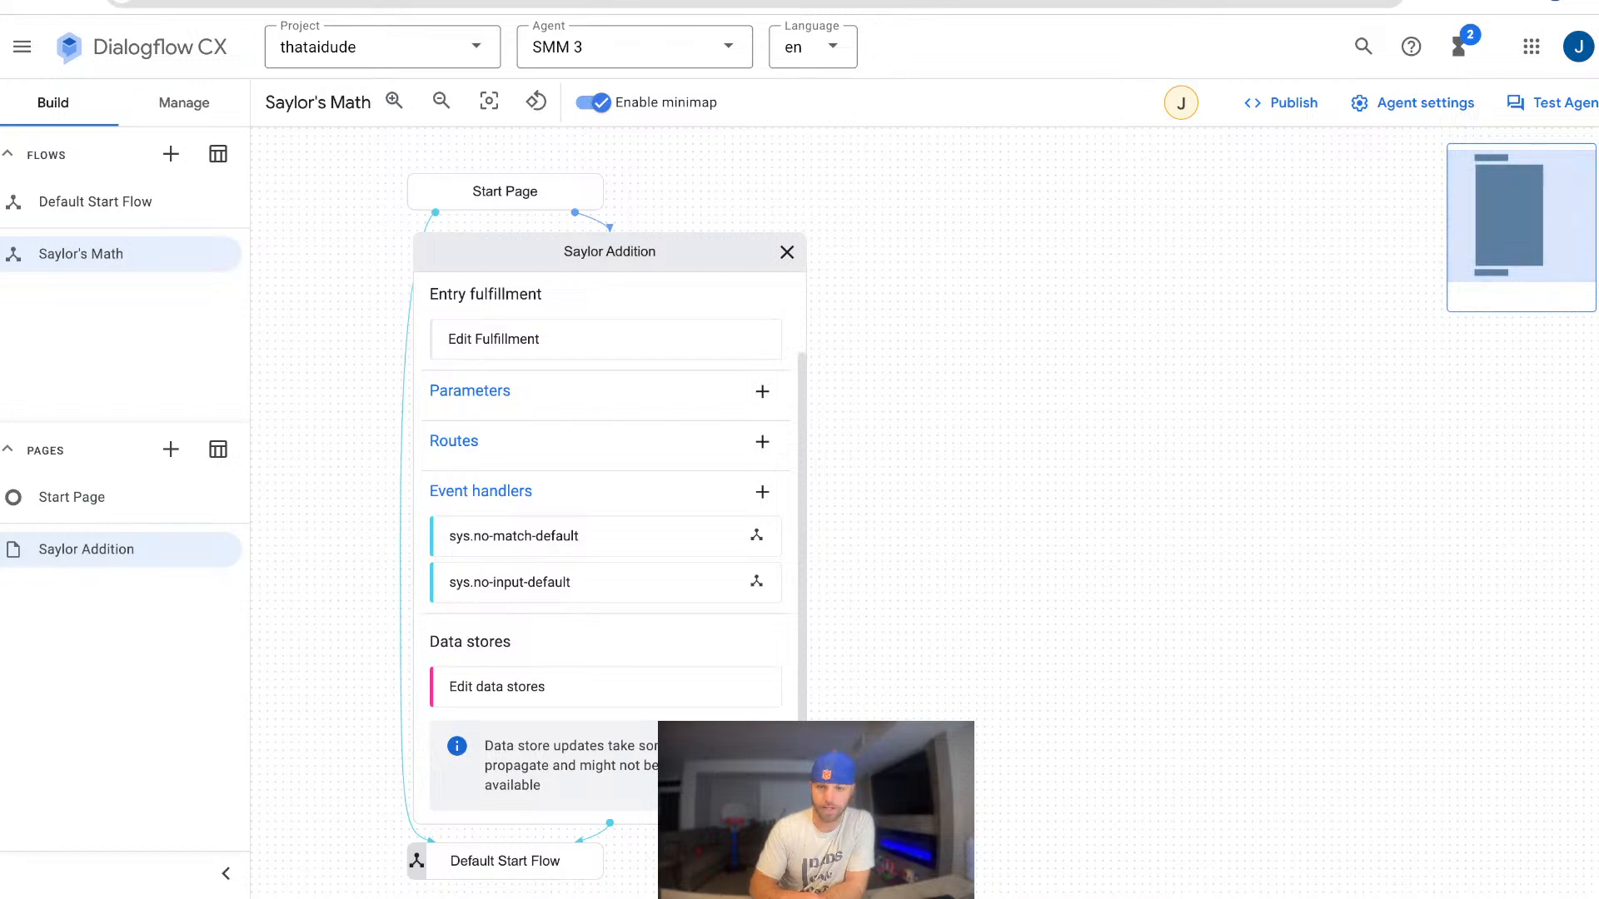
triple_click(609, 252)
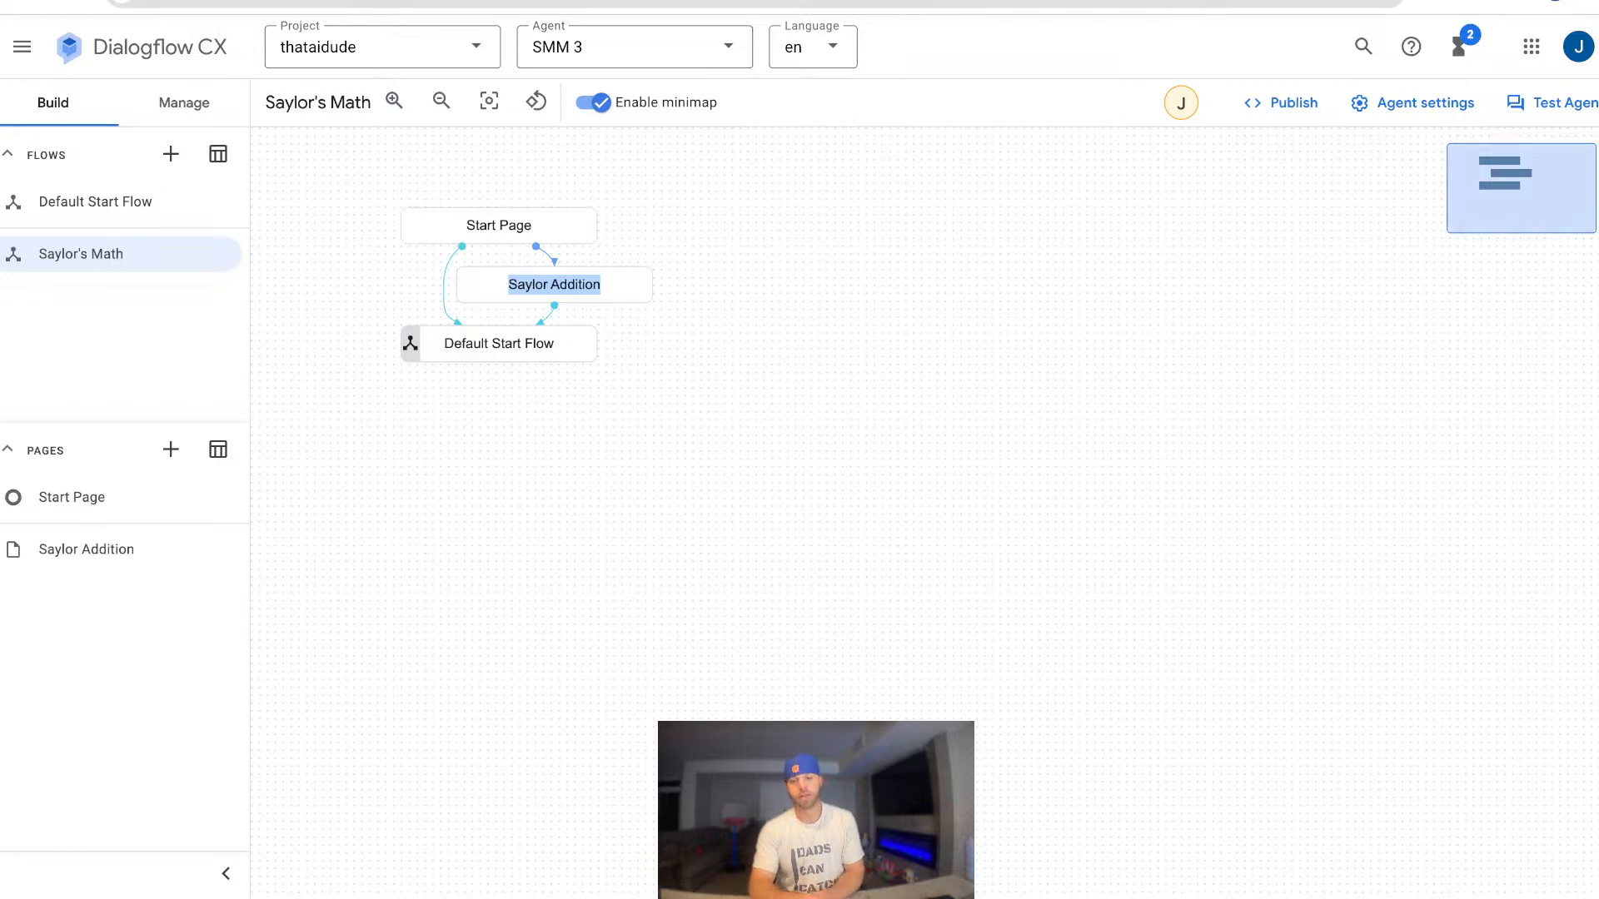
Open the agent simulator in horizontal view alongside the Default Start Flow.
left_click(1554, 104)
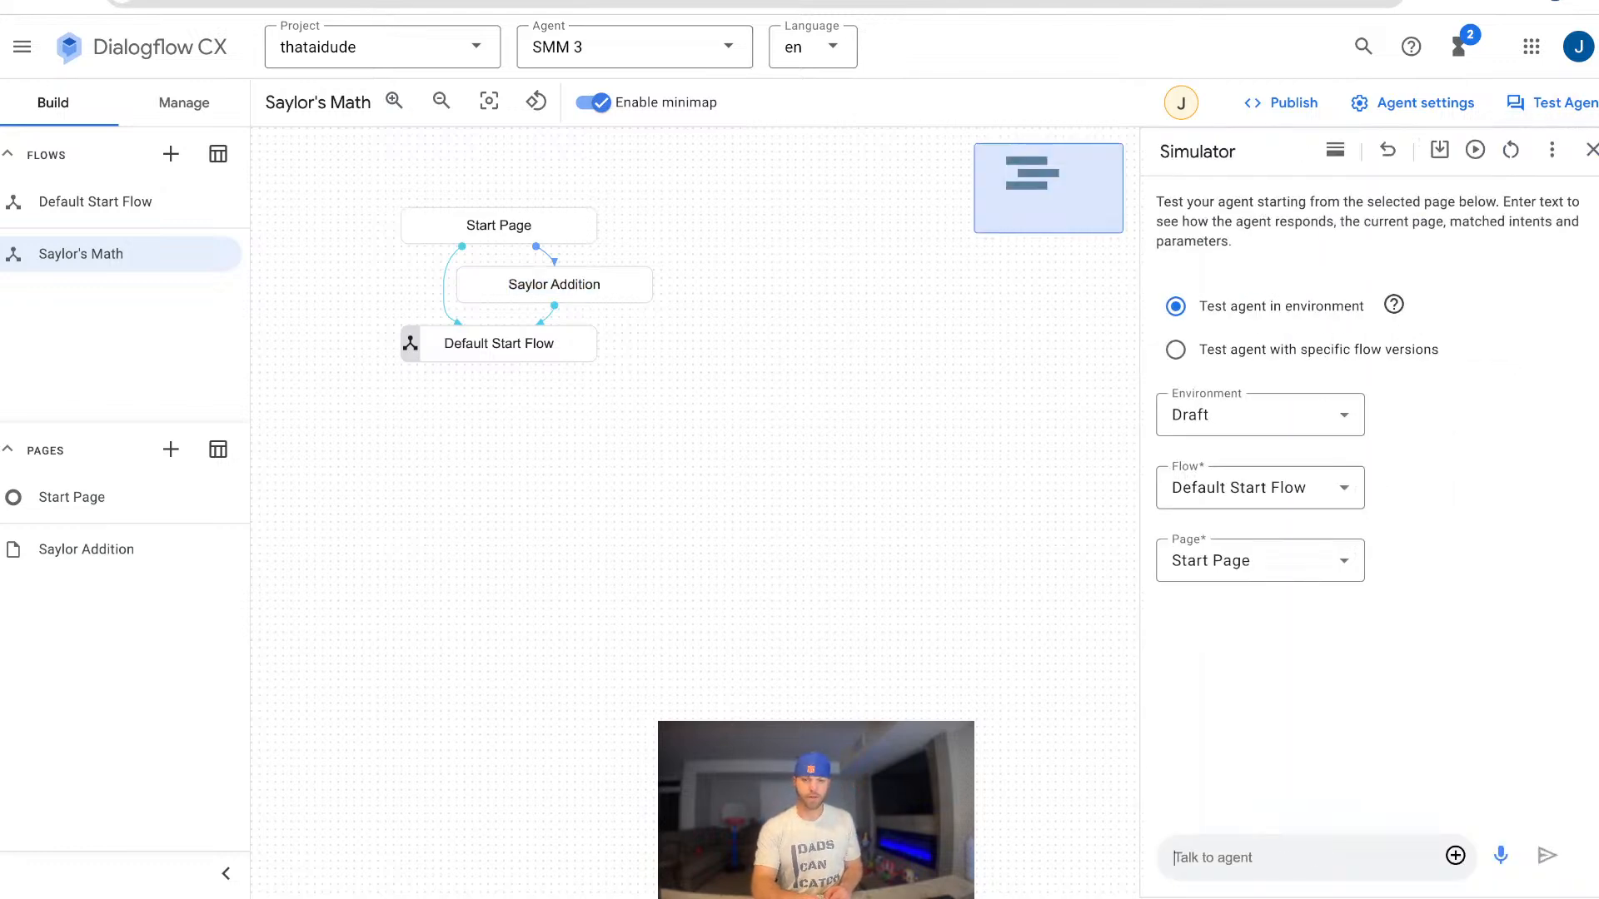
triple_click(96, 203)
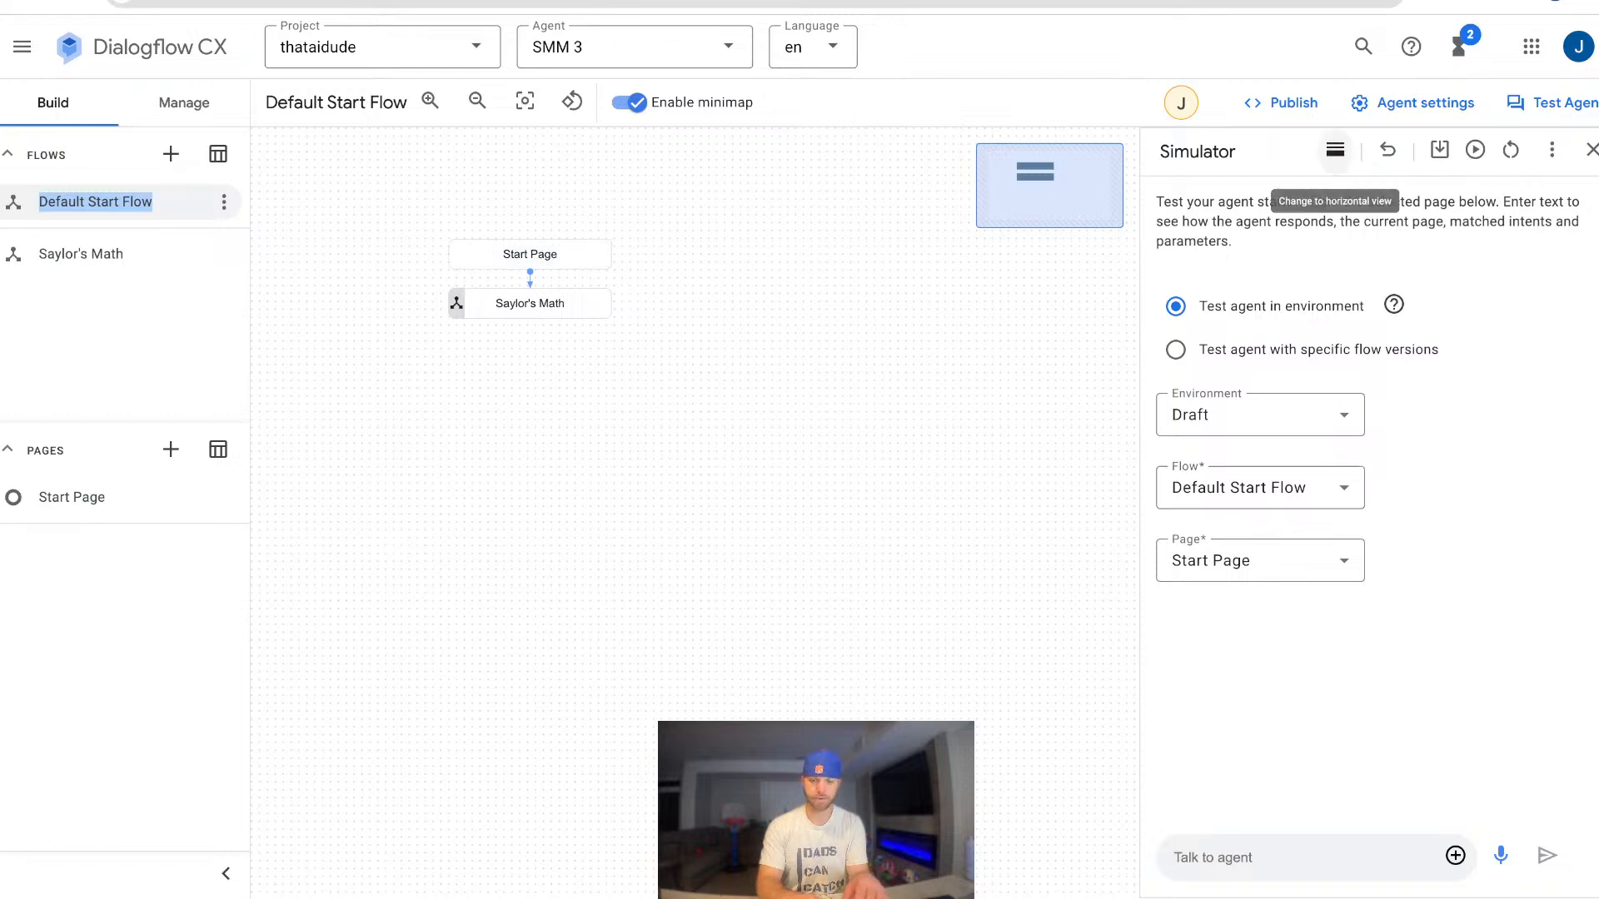
left_click(1335, 150)
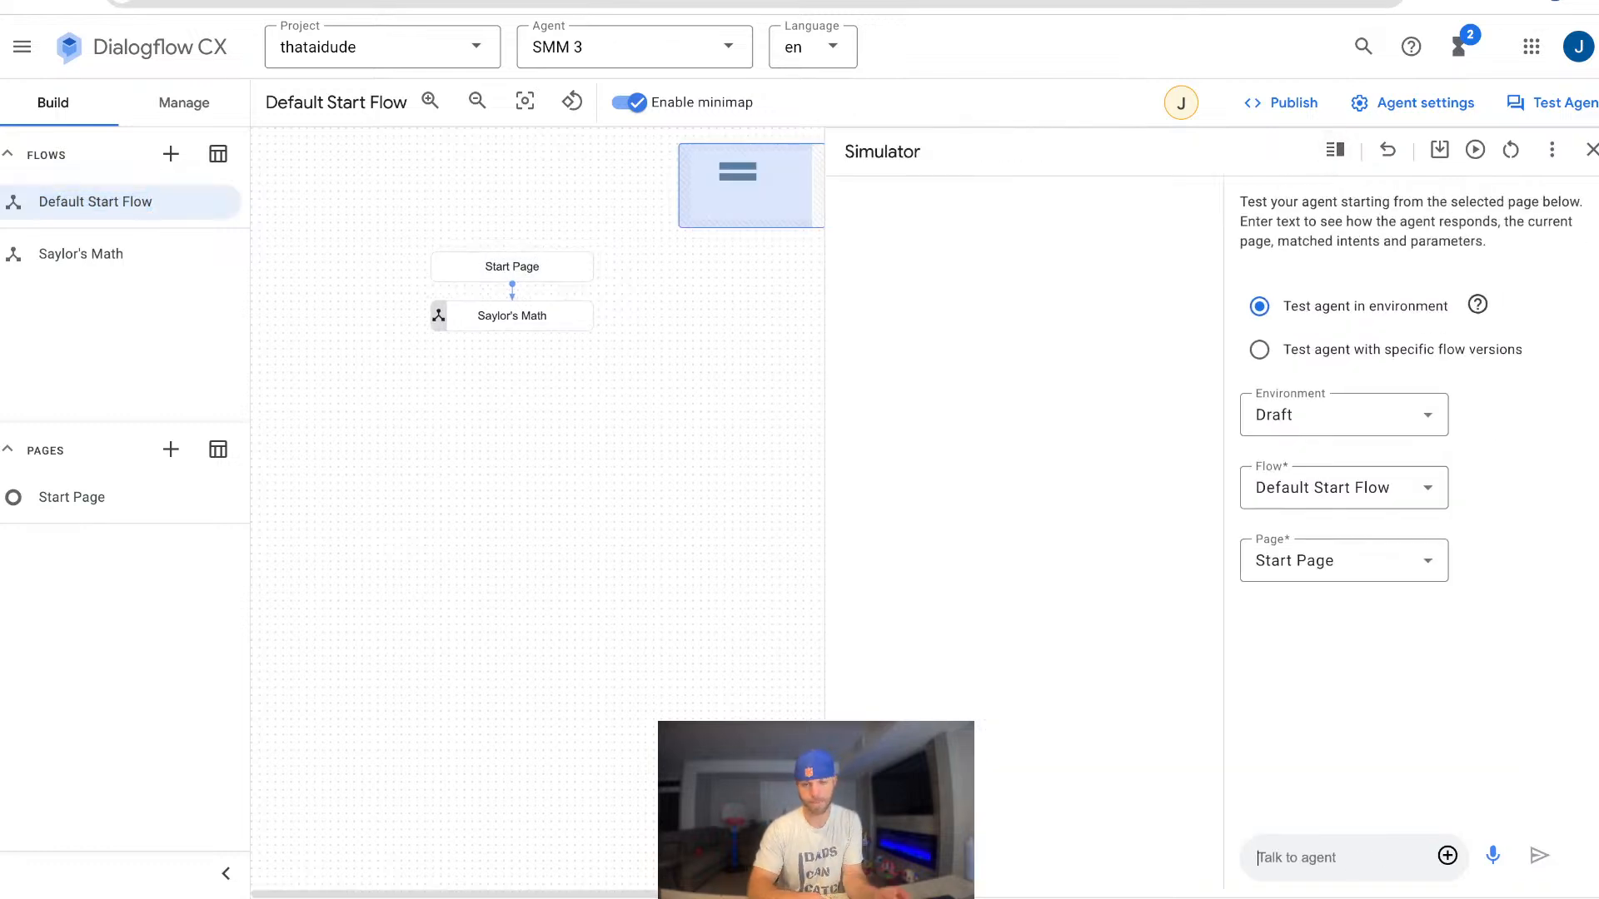
Test the agent's small talk by sending "hello" and "good how are you".
type("hello")
key("Return")
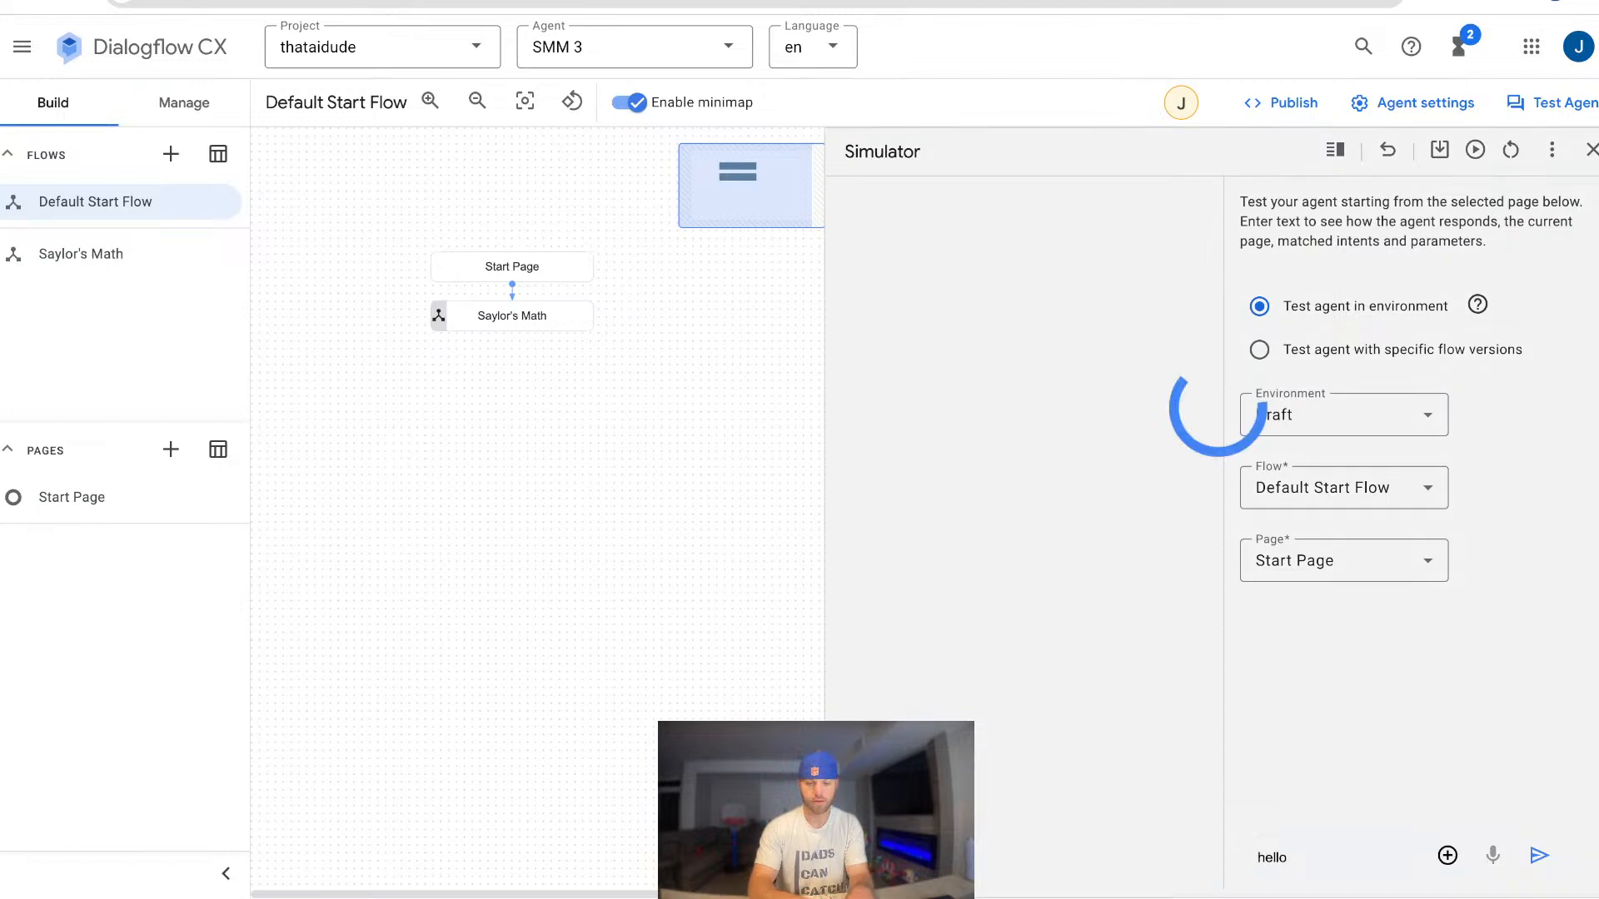
type("goo")
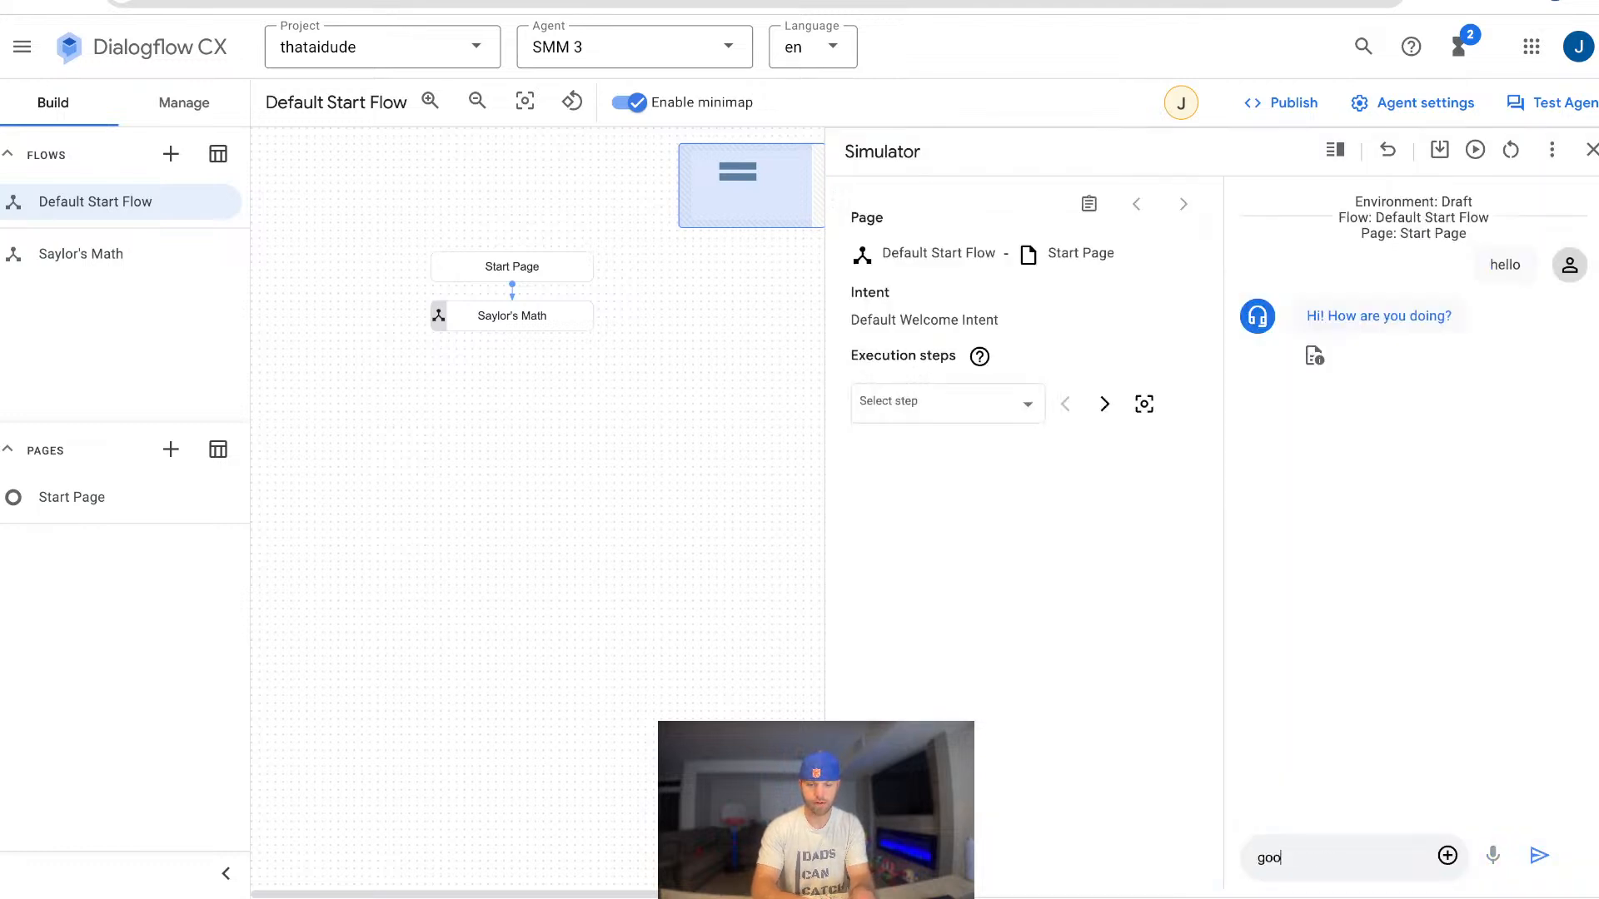
type("d how are you")
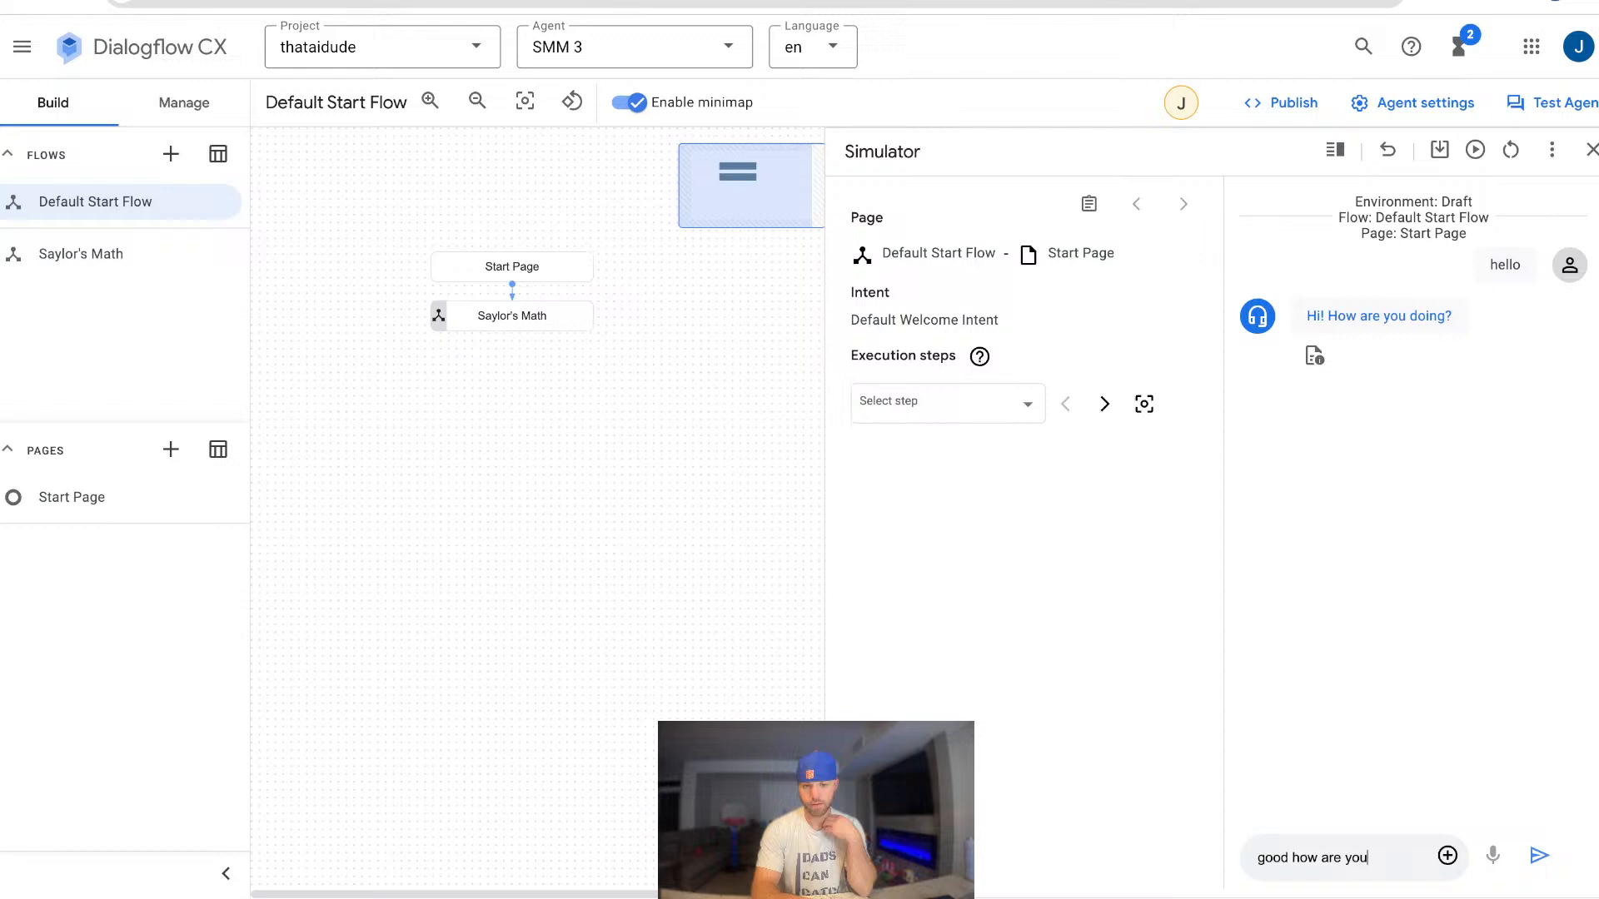
key("Return")
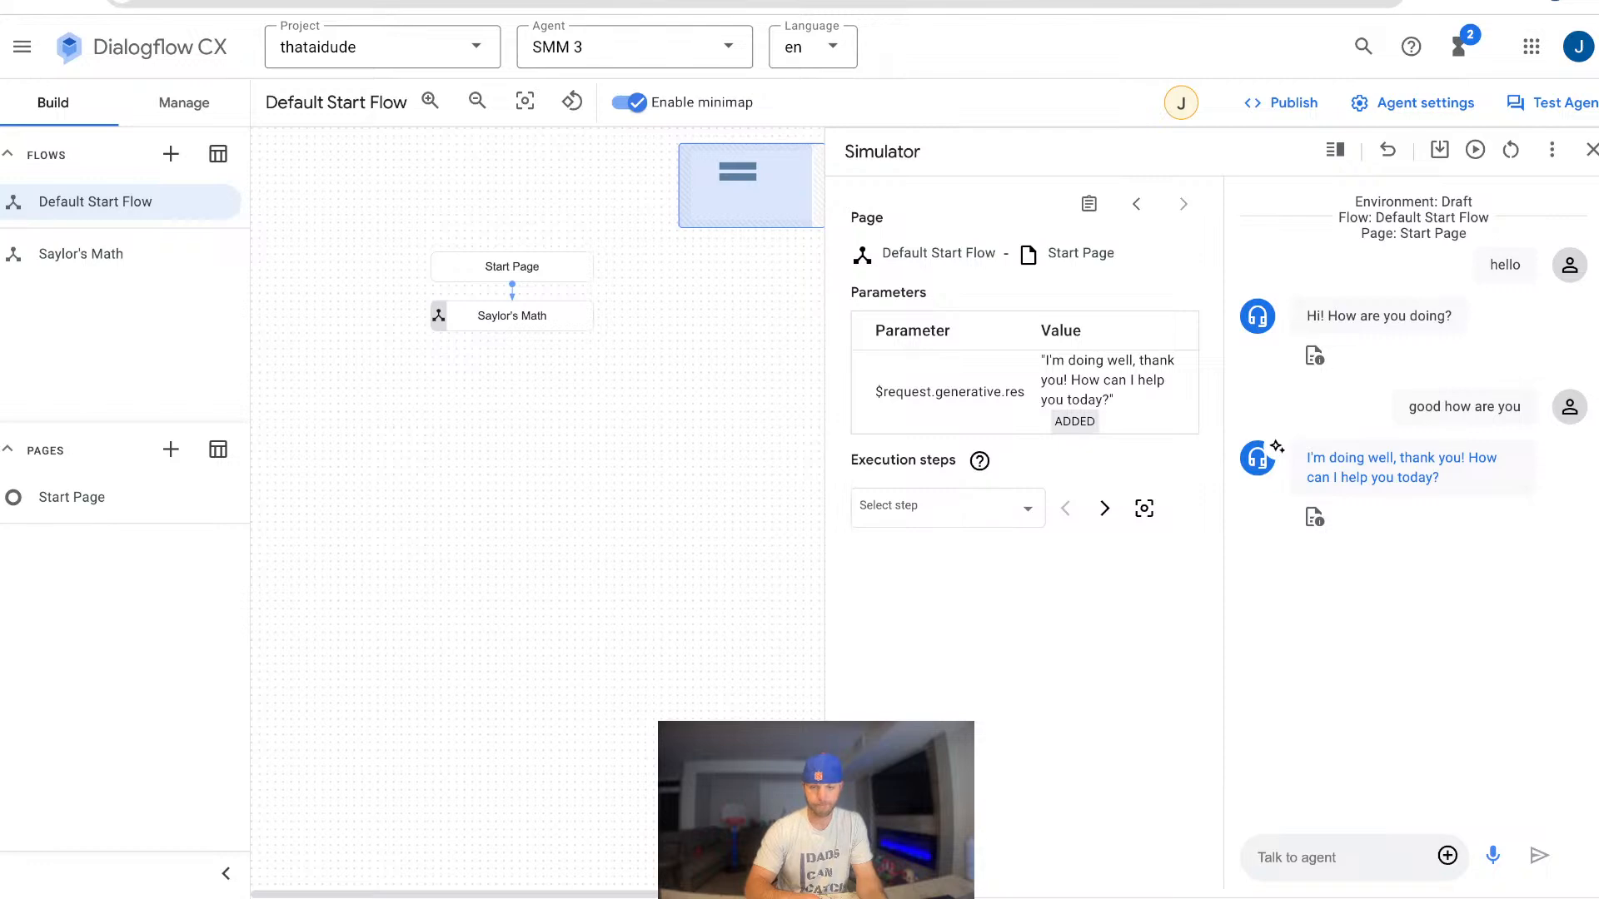
Test the routing to the addition page by sending "math" and "add", and close the simulator.
type("math")
key("Return")
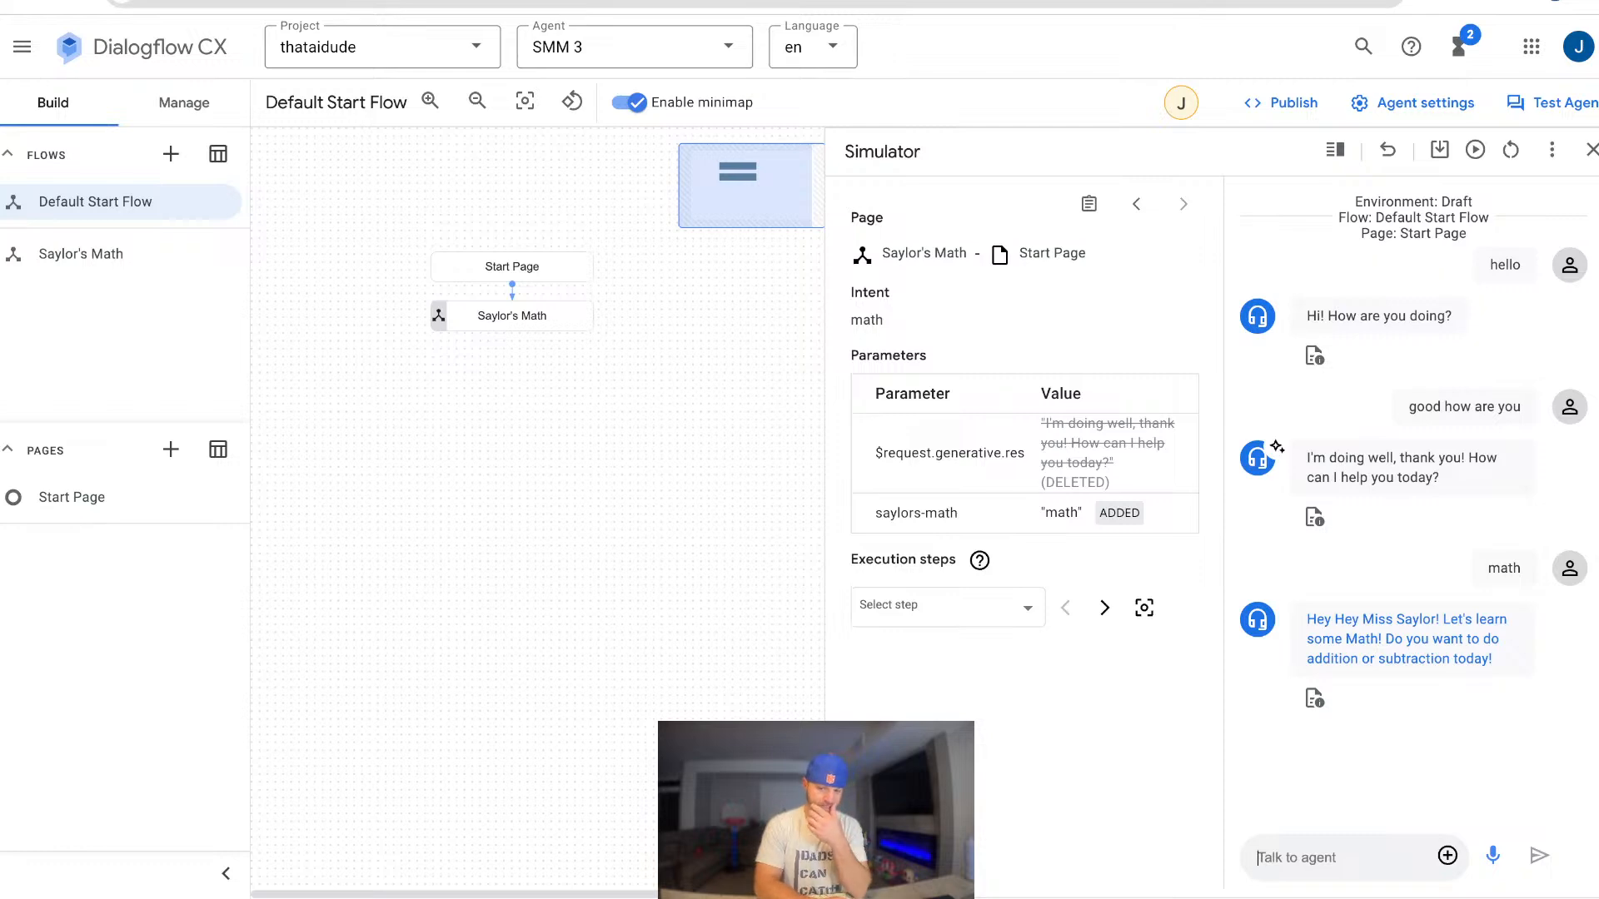
type("add")
key("Return")
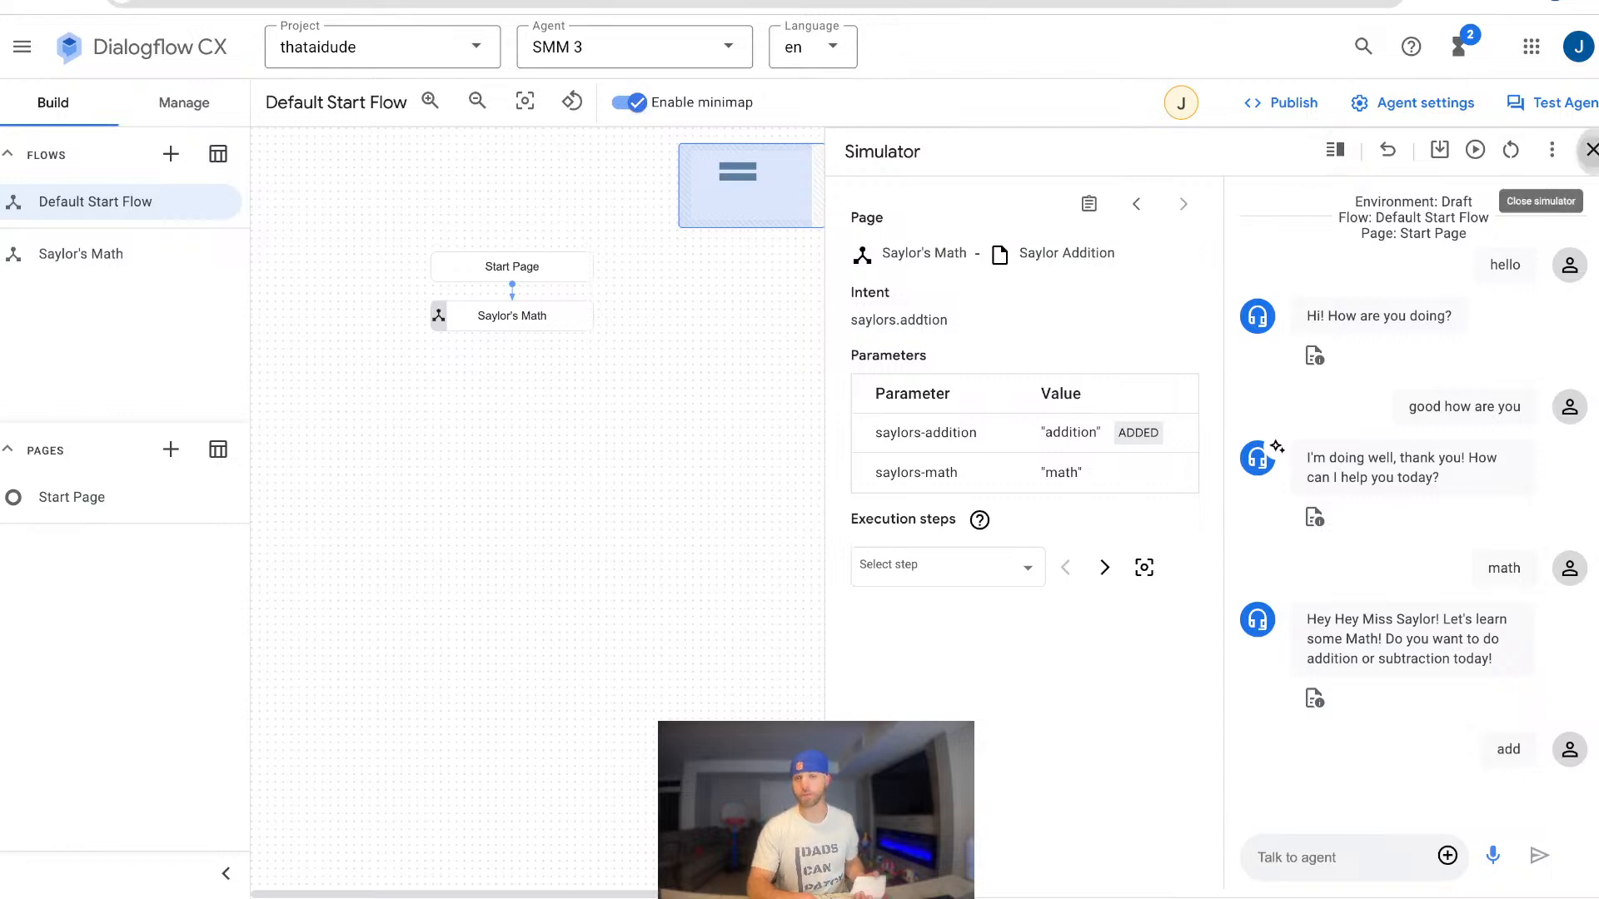
left_click(1591, 149)
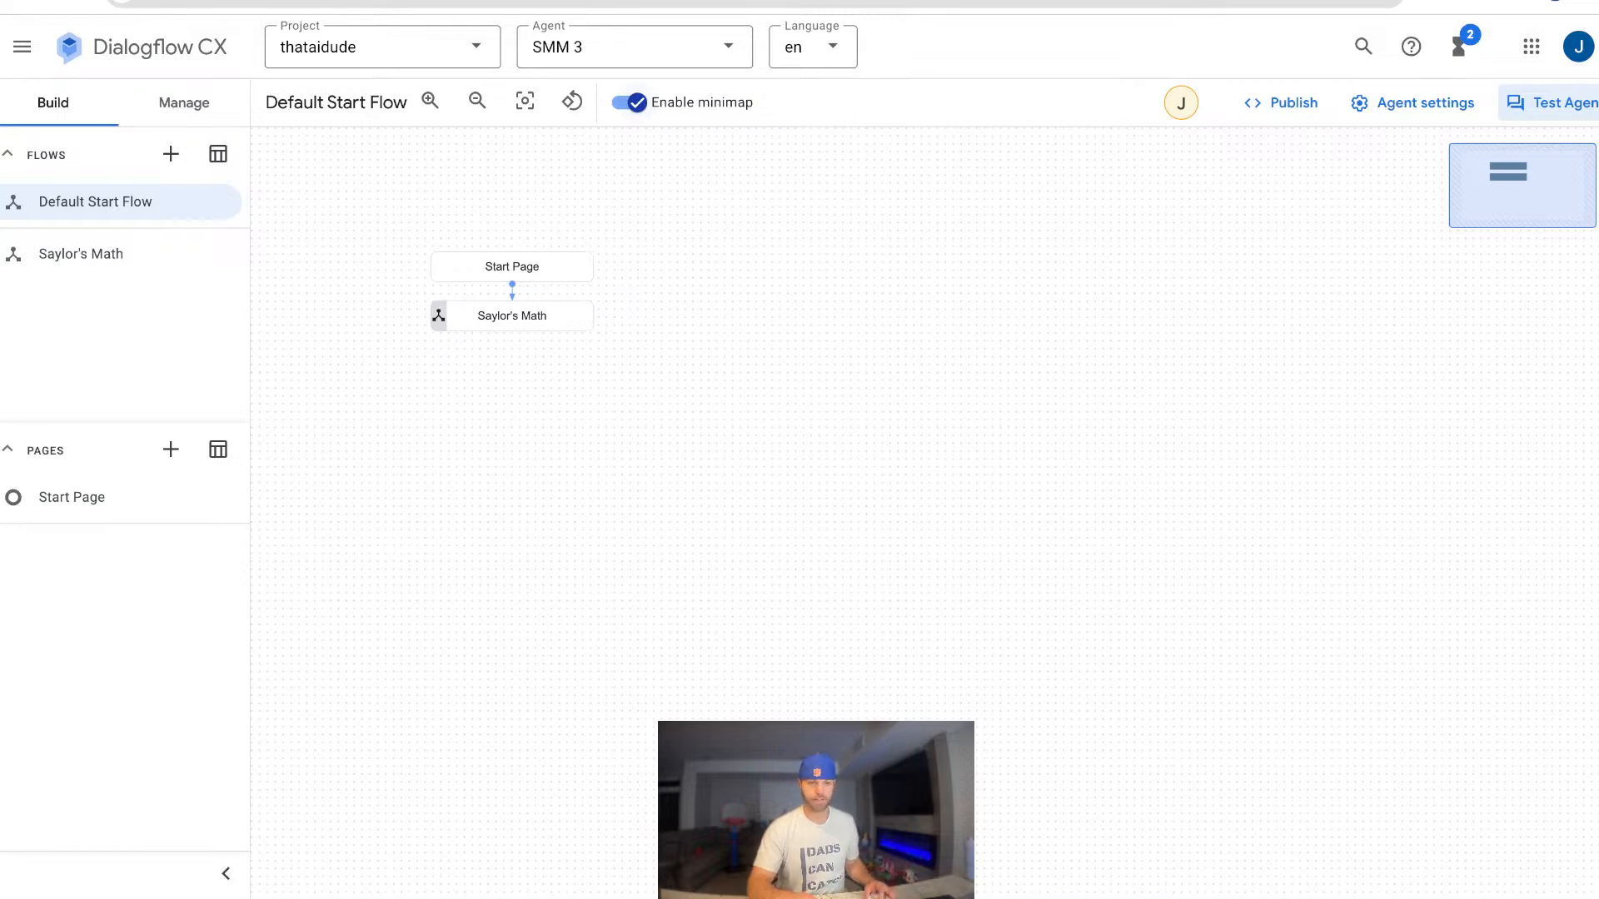
View the flows of the Hank AI and JAI I Just AI It agents, and return to the Hank AI agent.
left_click(636, 48)
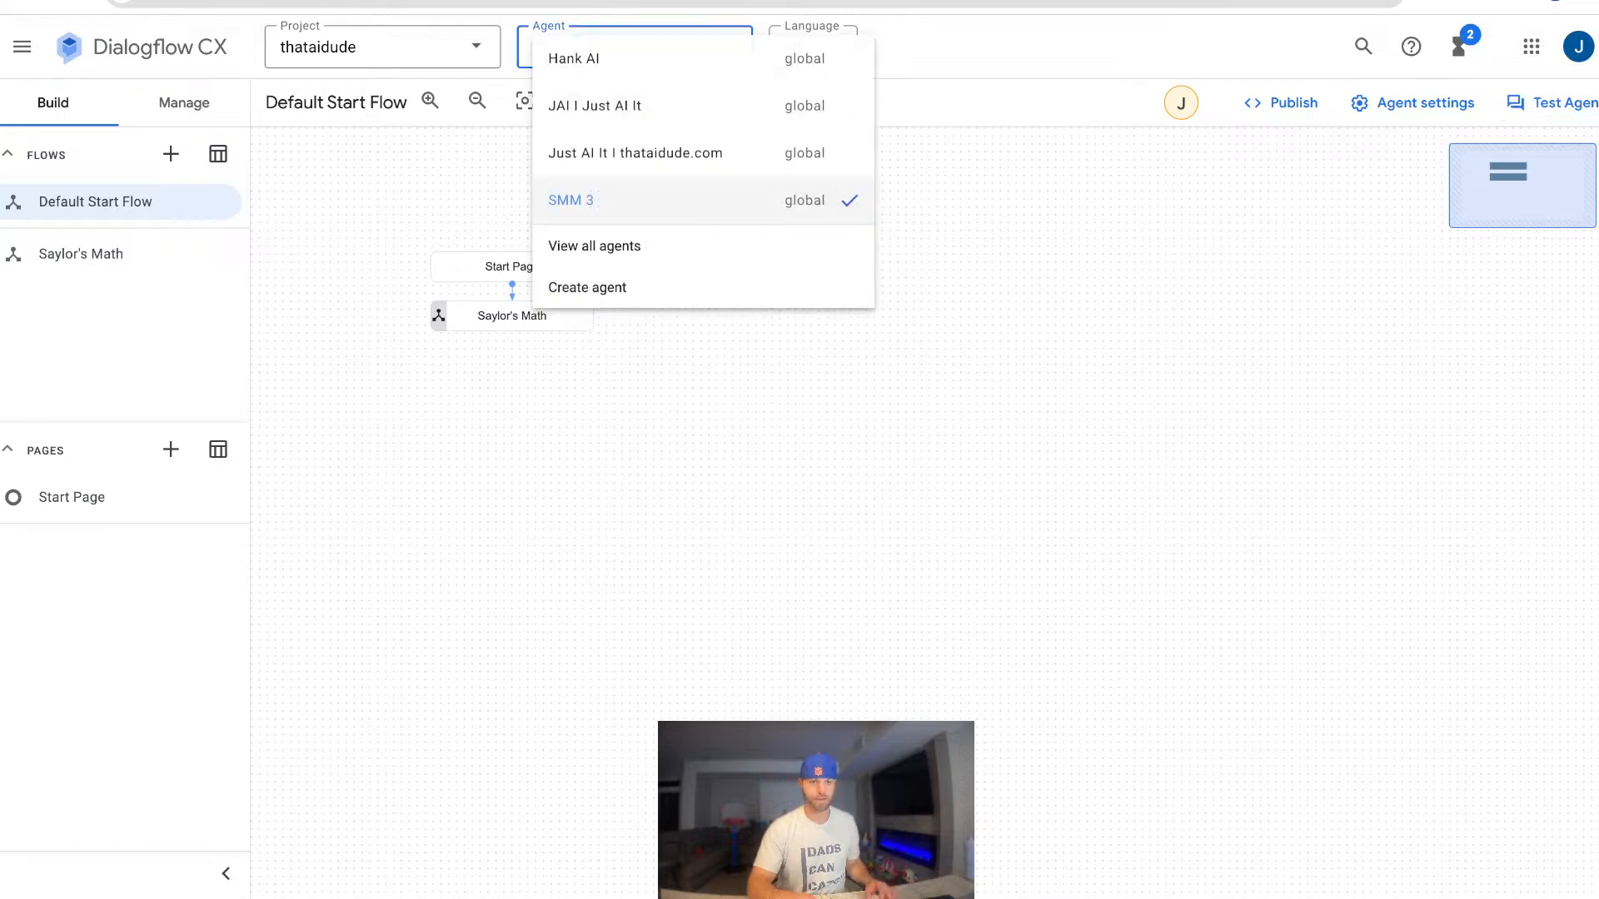
left_click(616, 59)
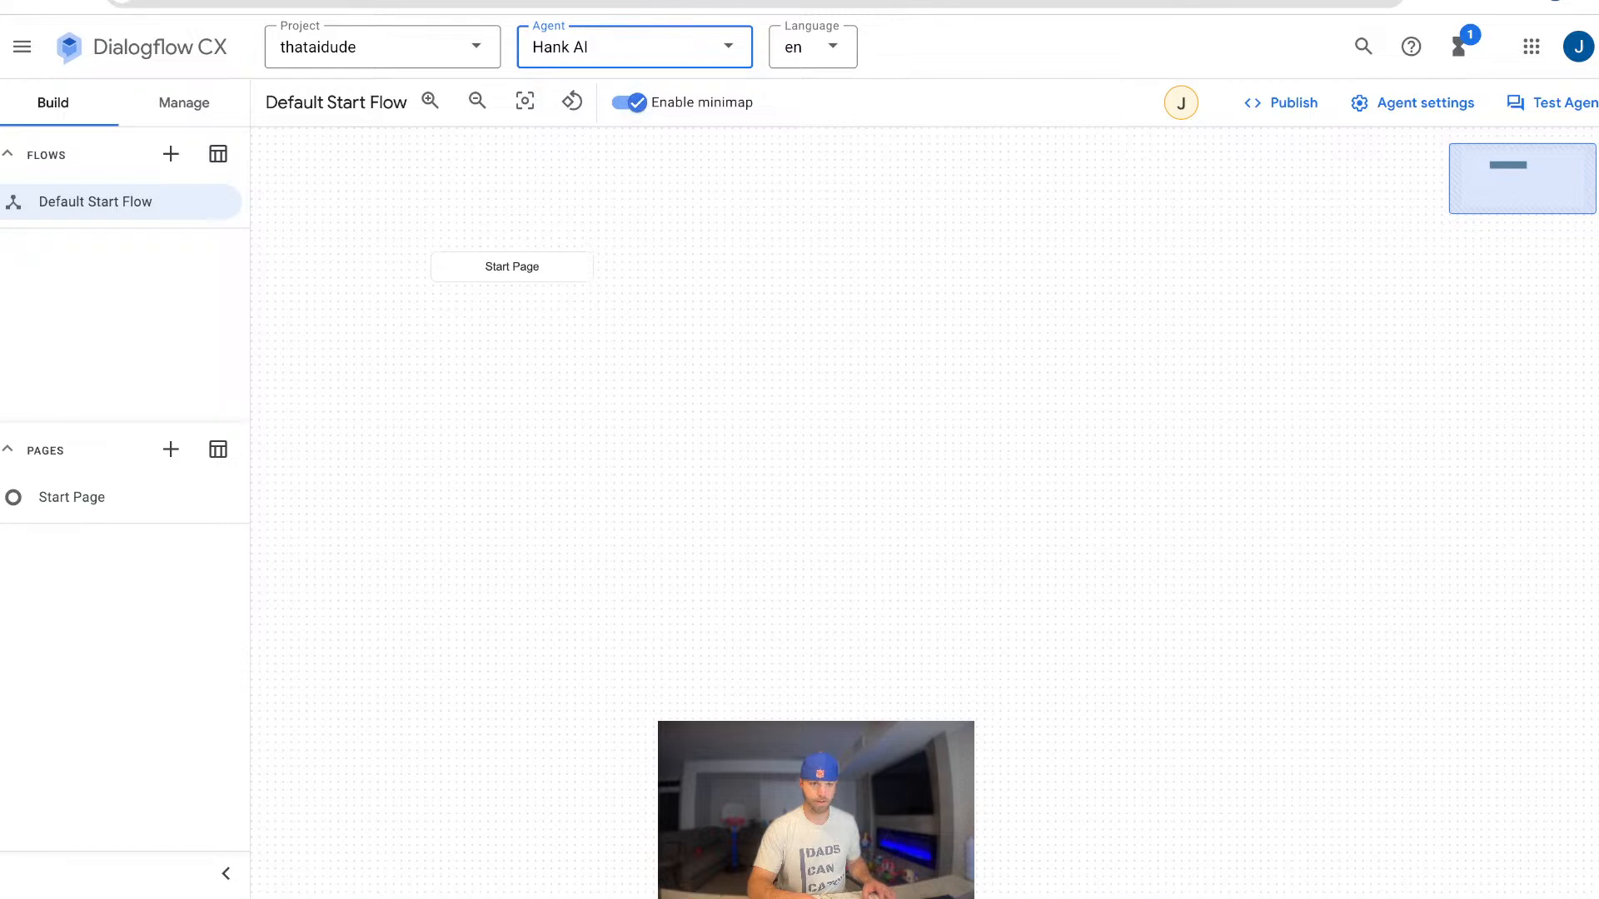
left_click(636, 48)
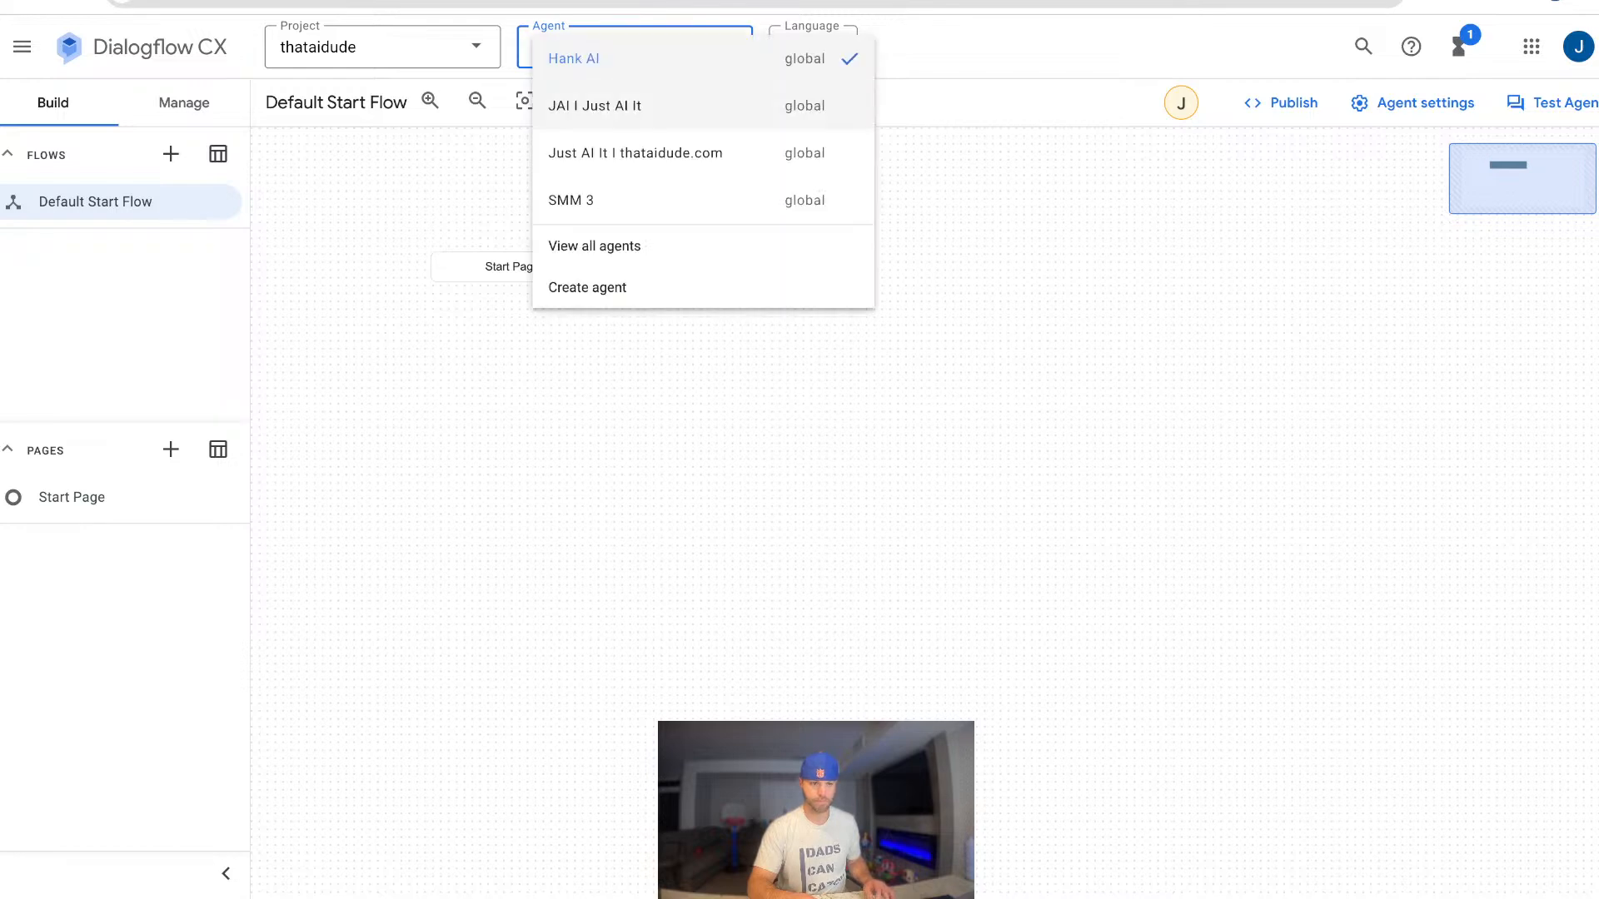
left_click(595, 106)
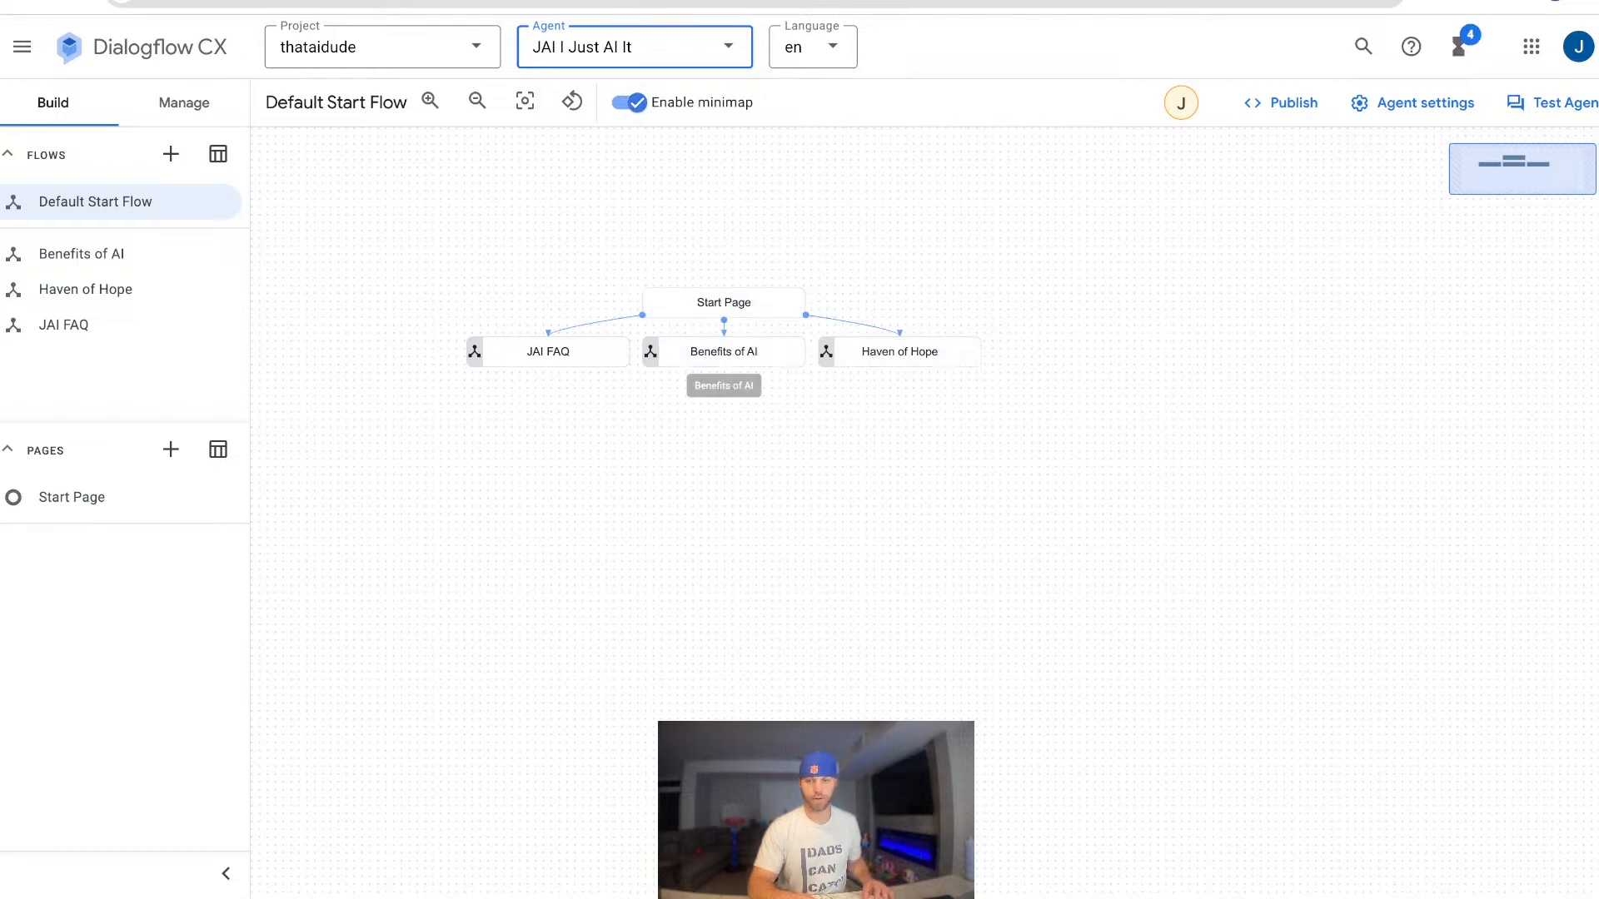
left_click(634, 47)
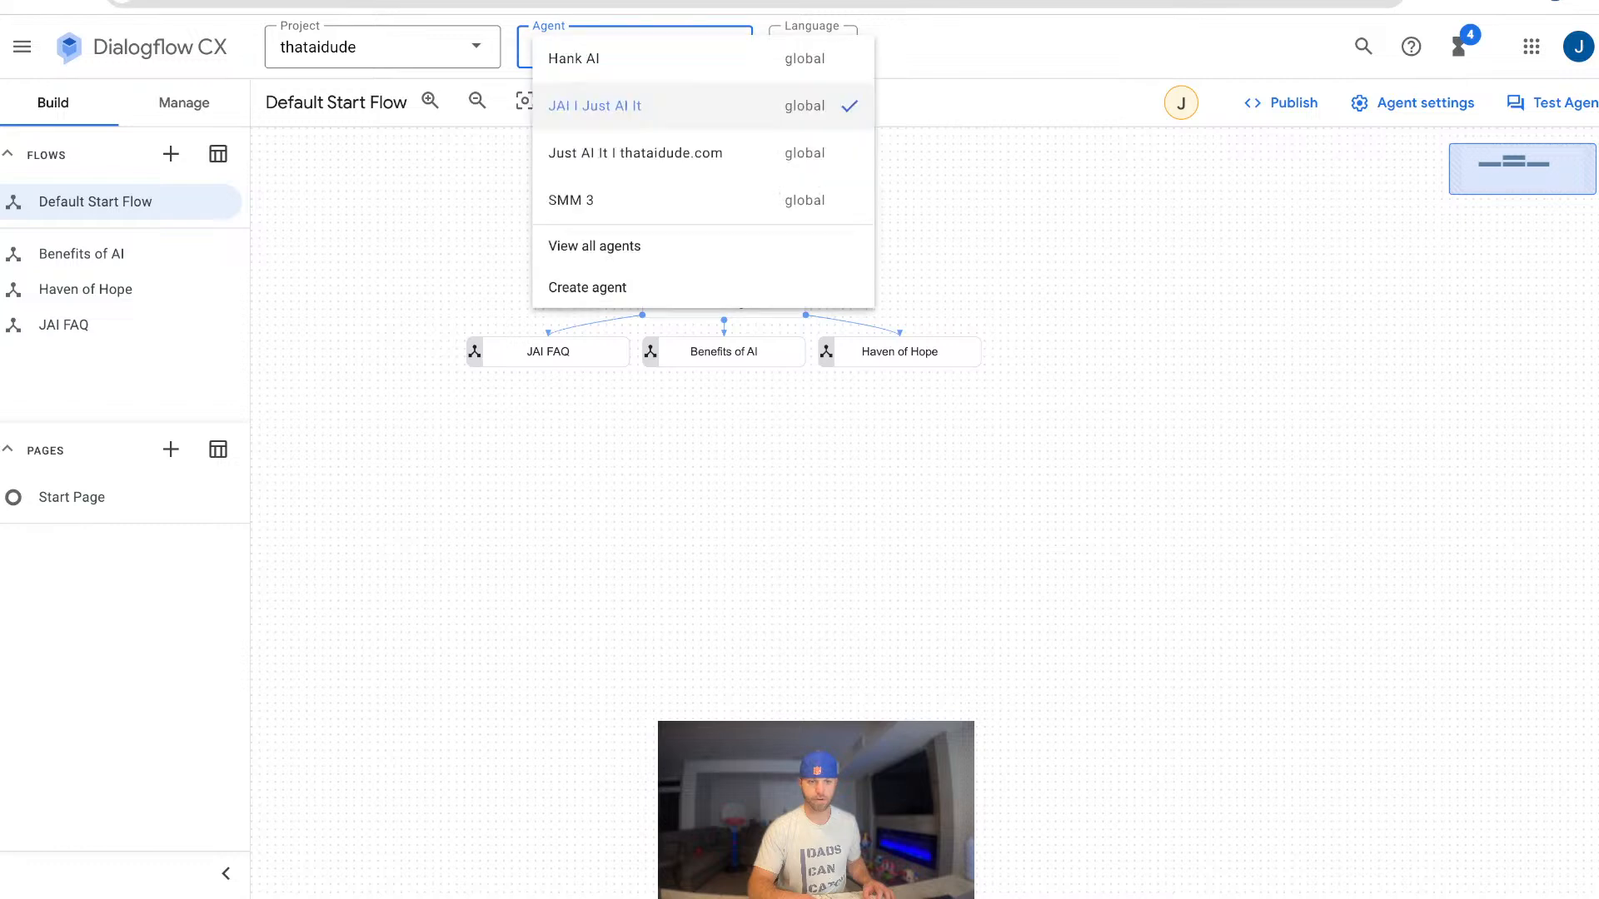
left_click(616, 58)
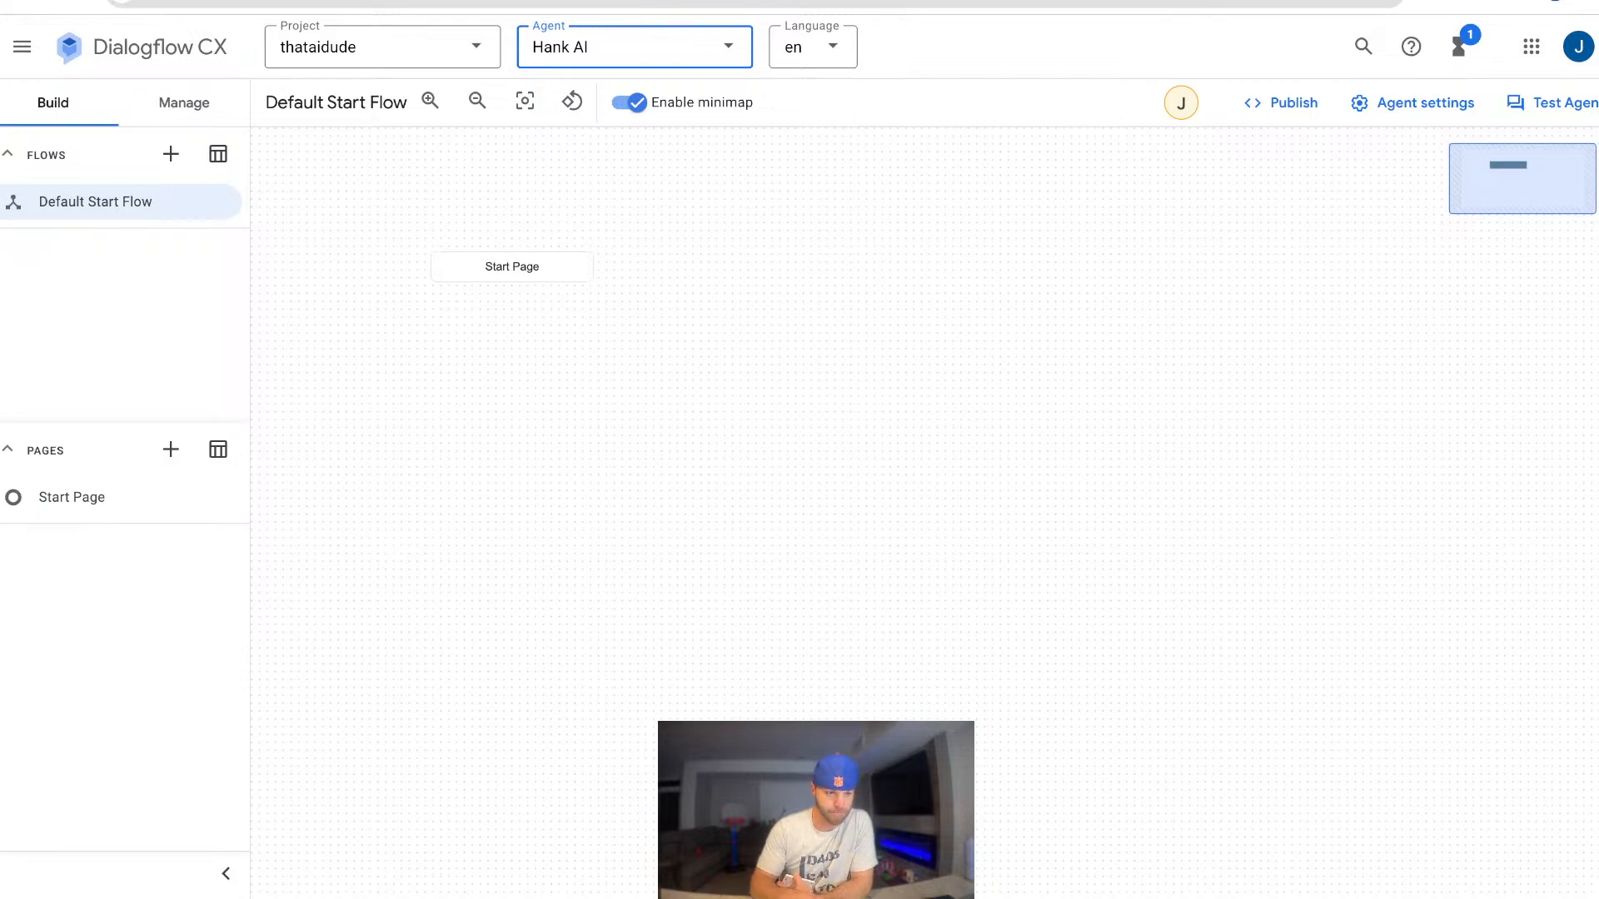
Open Hank AI's conversation history, review the November 15, 2023 conversation from 10:21 AM, and return to the list.
left_click(184, 103)
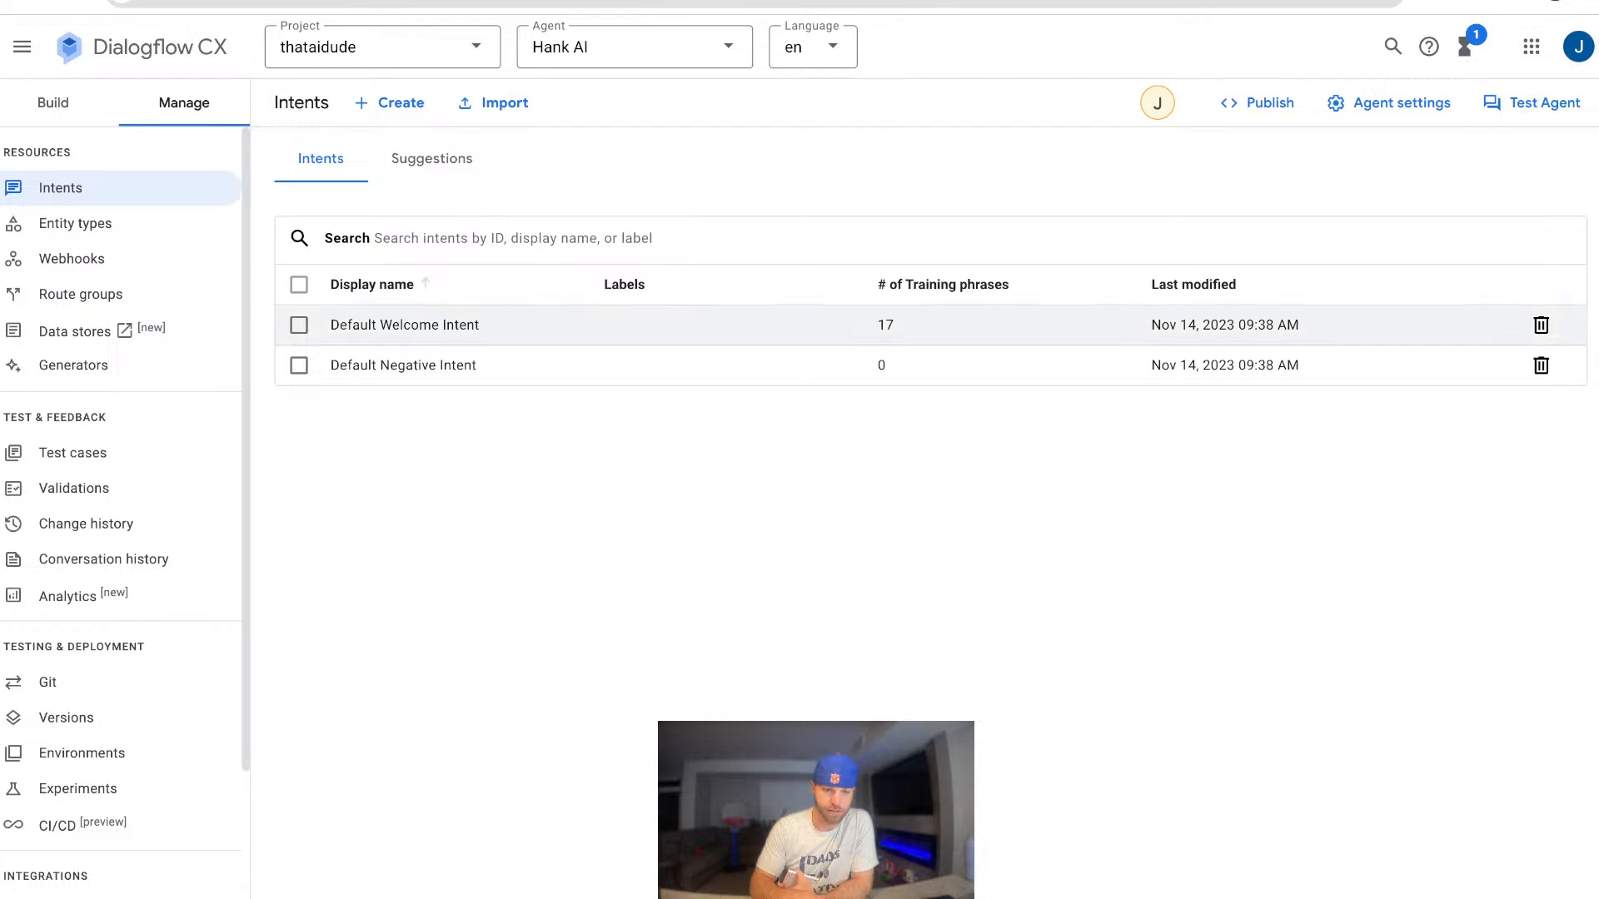
left_click(103, 559)
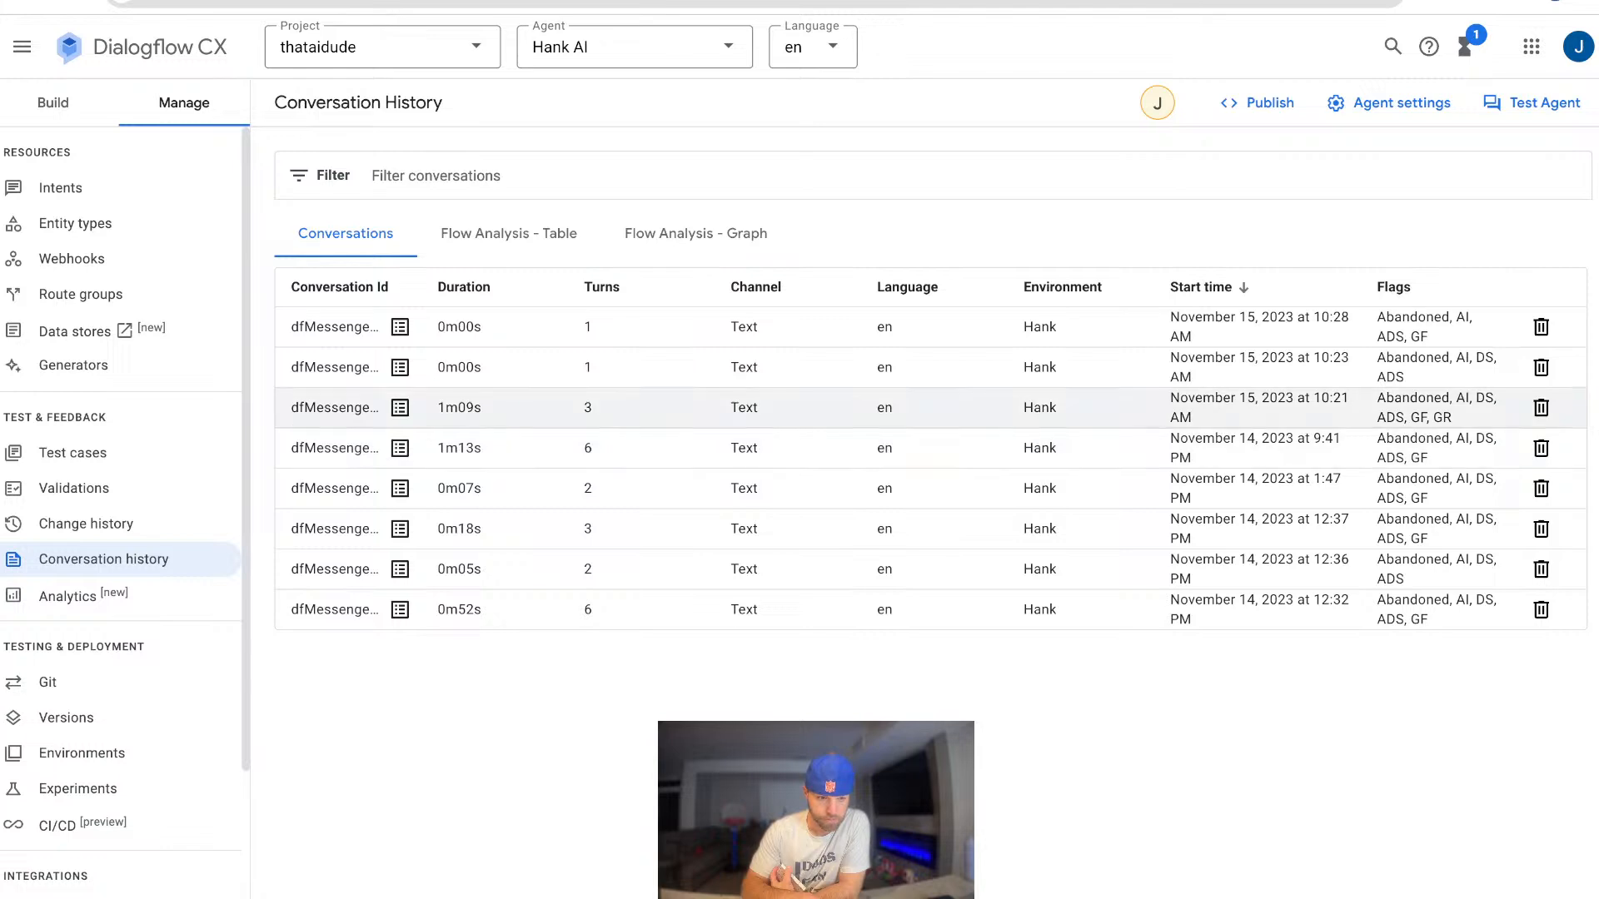
left_click(400, 408)
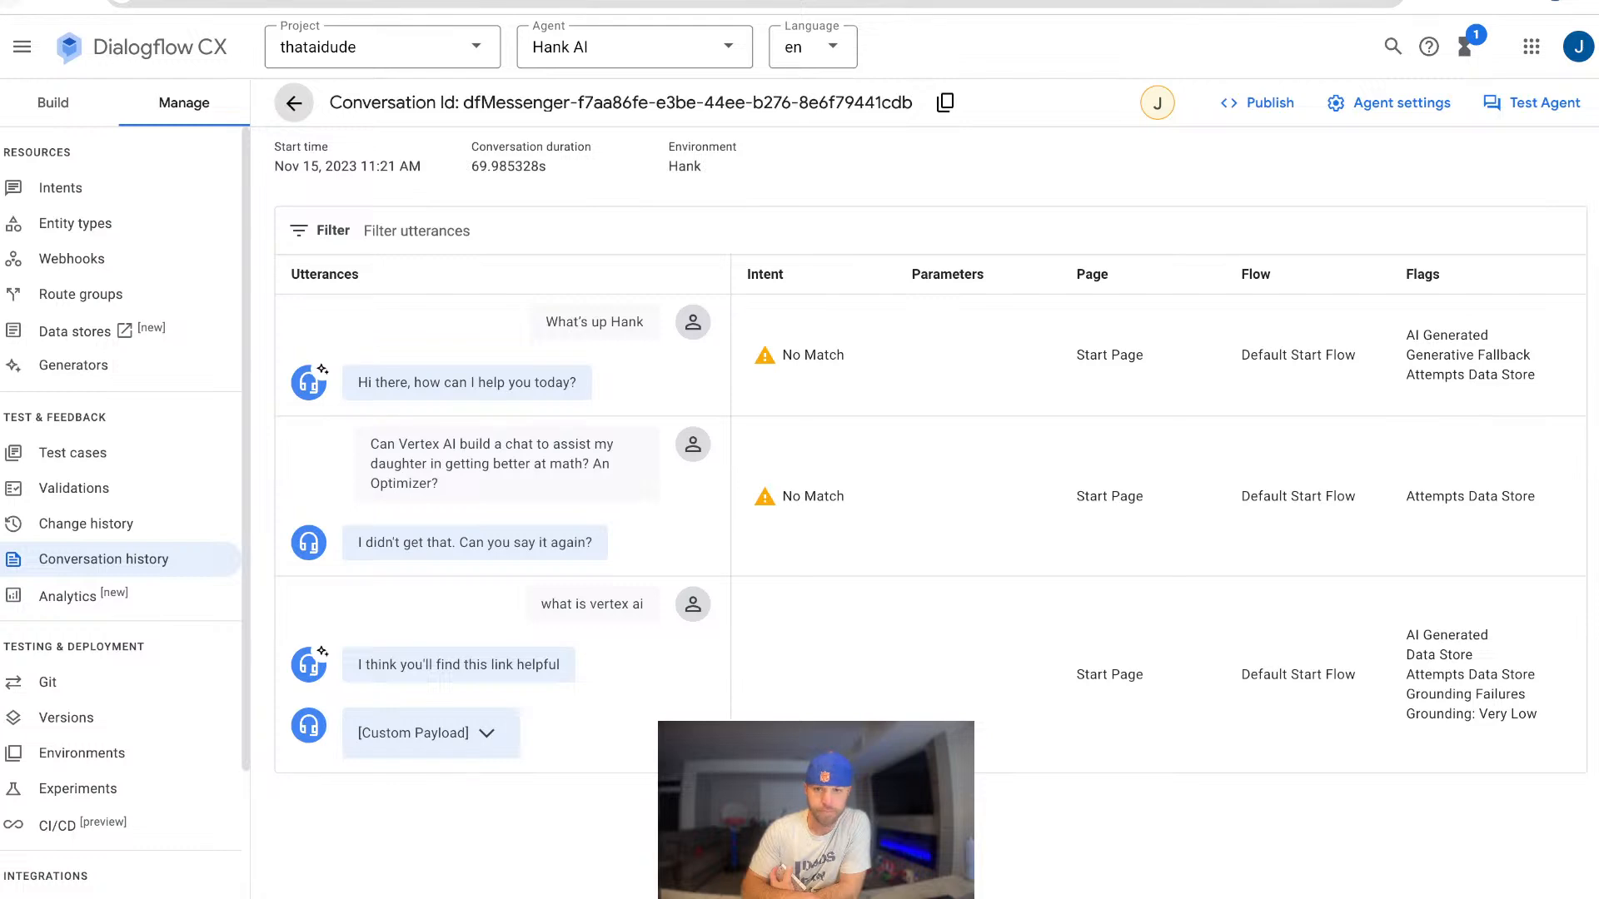
left_click(9, 2)
Review the November 14, 2023 conversation from 9:41 PM, examining the questions "when did you start" and "when did the company start".
left_click(400, 448)
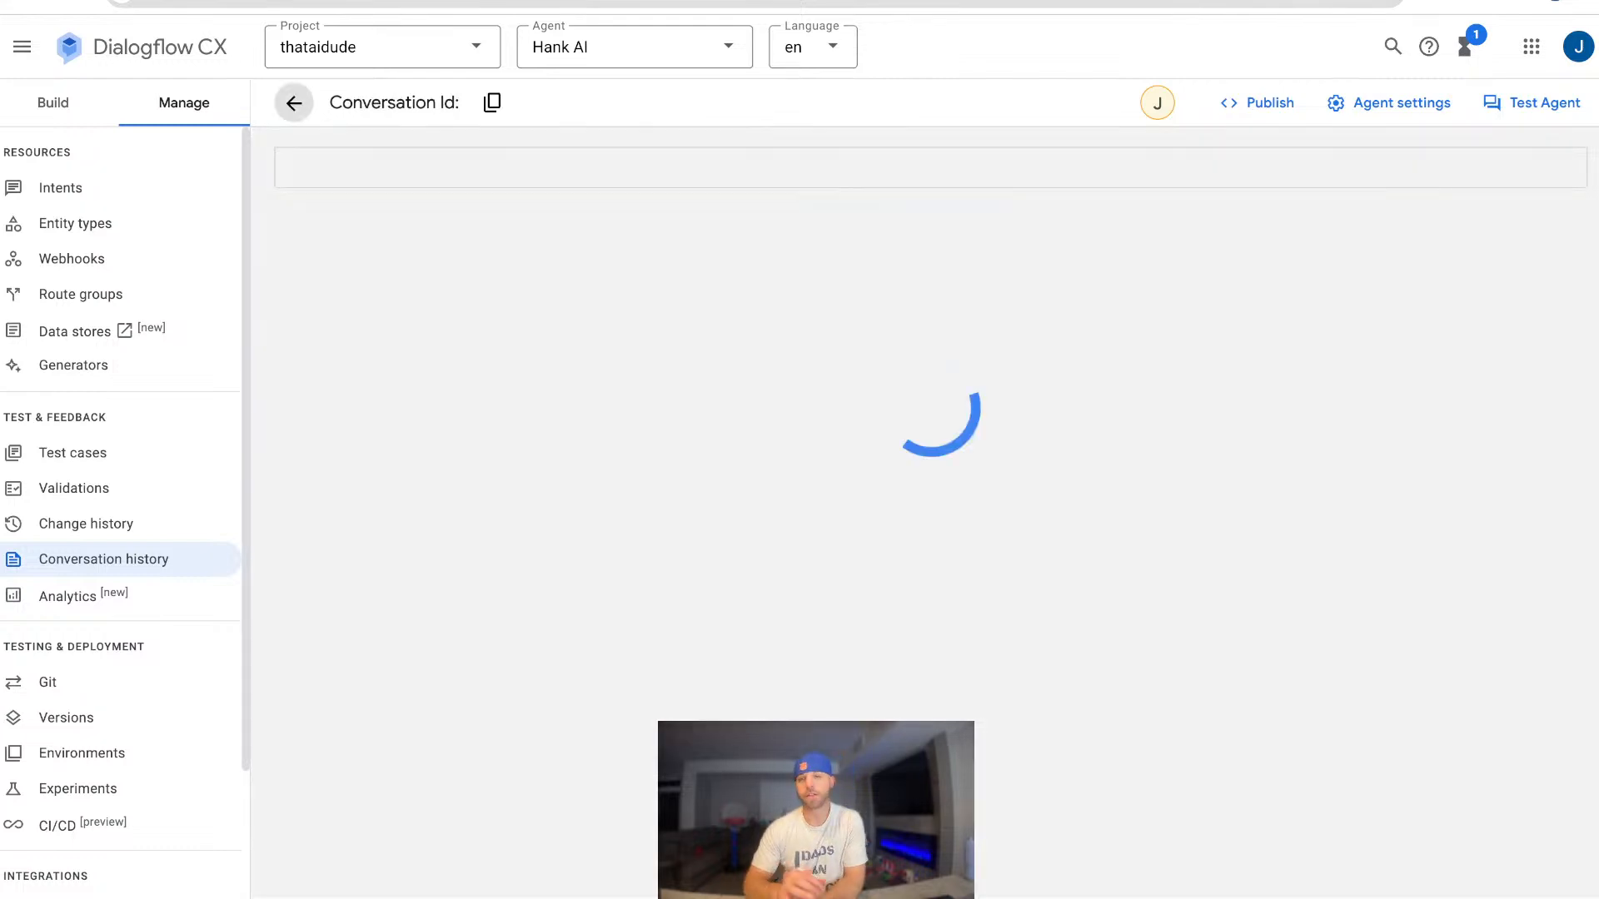
scroll(928, 516, "down", 2)
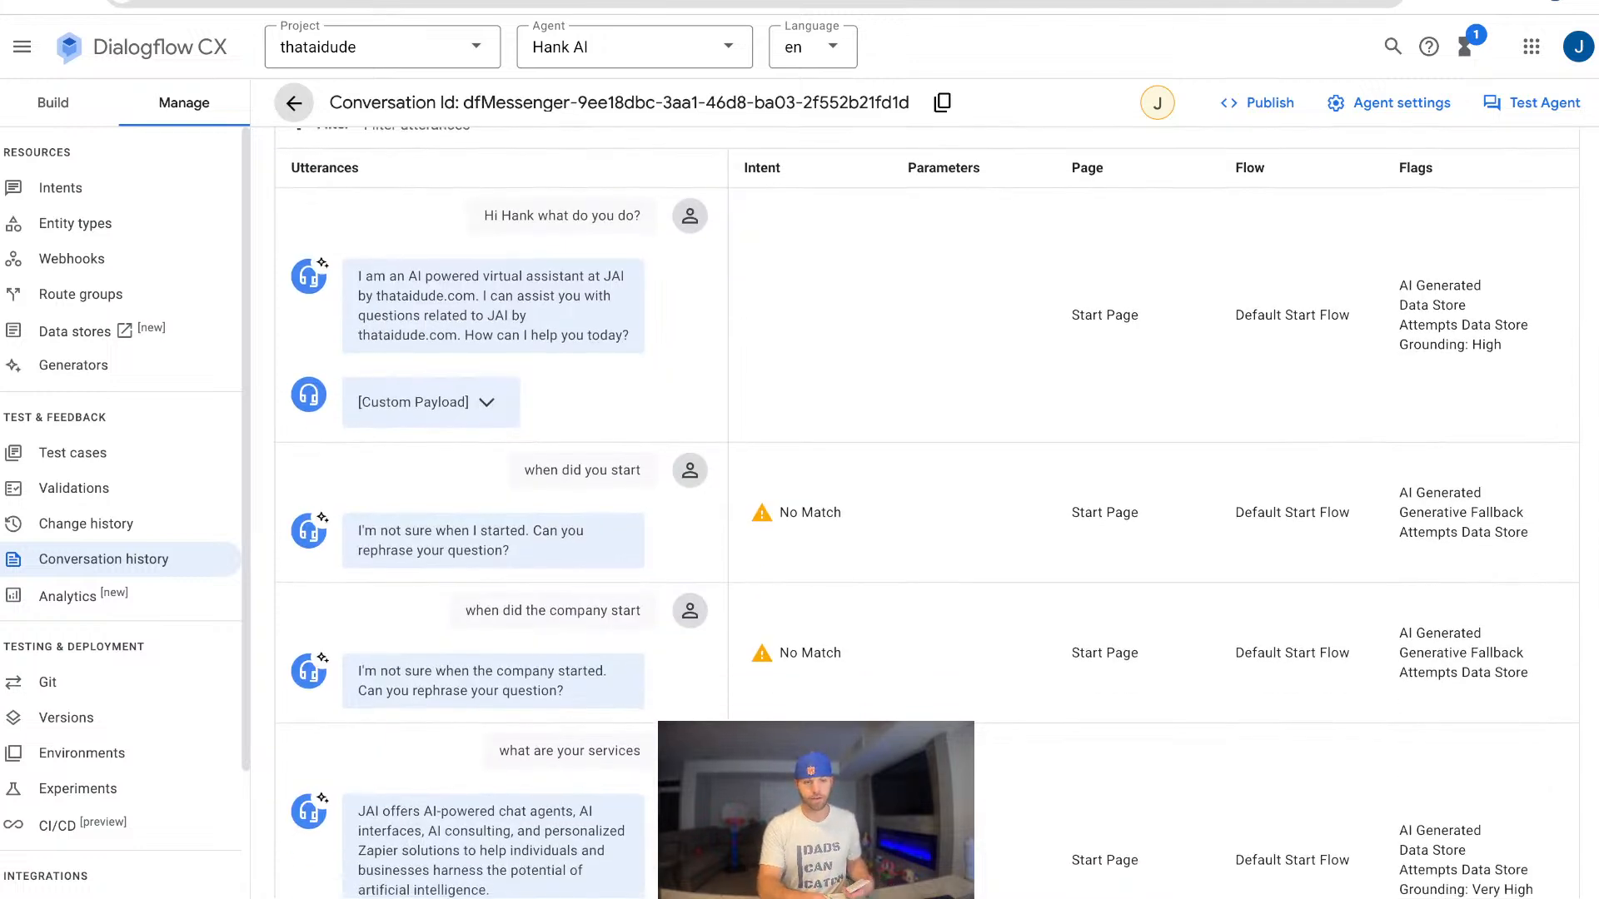
left_click_drag(523, 469, 622, 471)
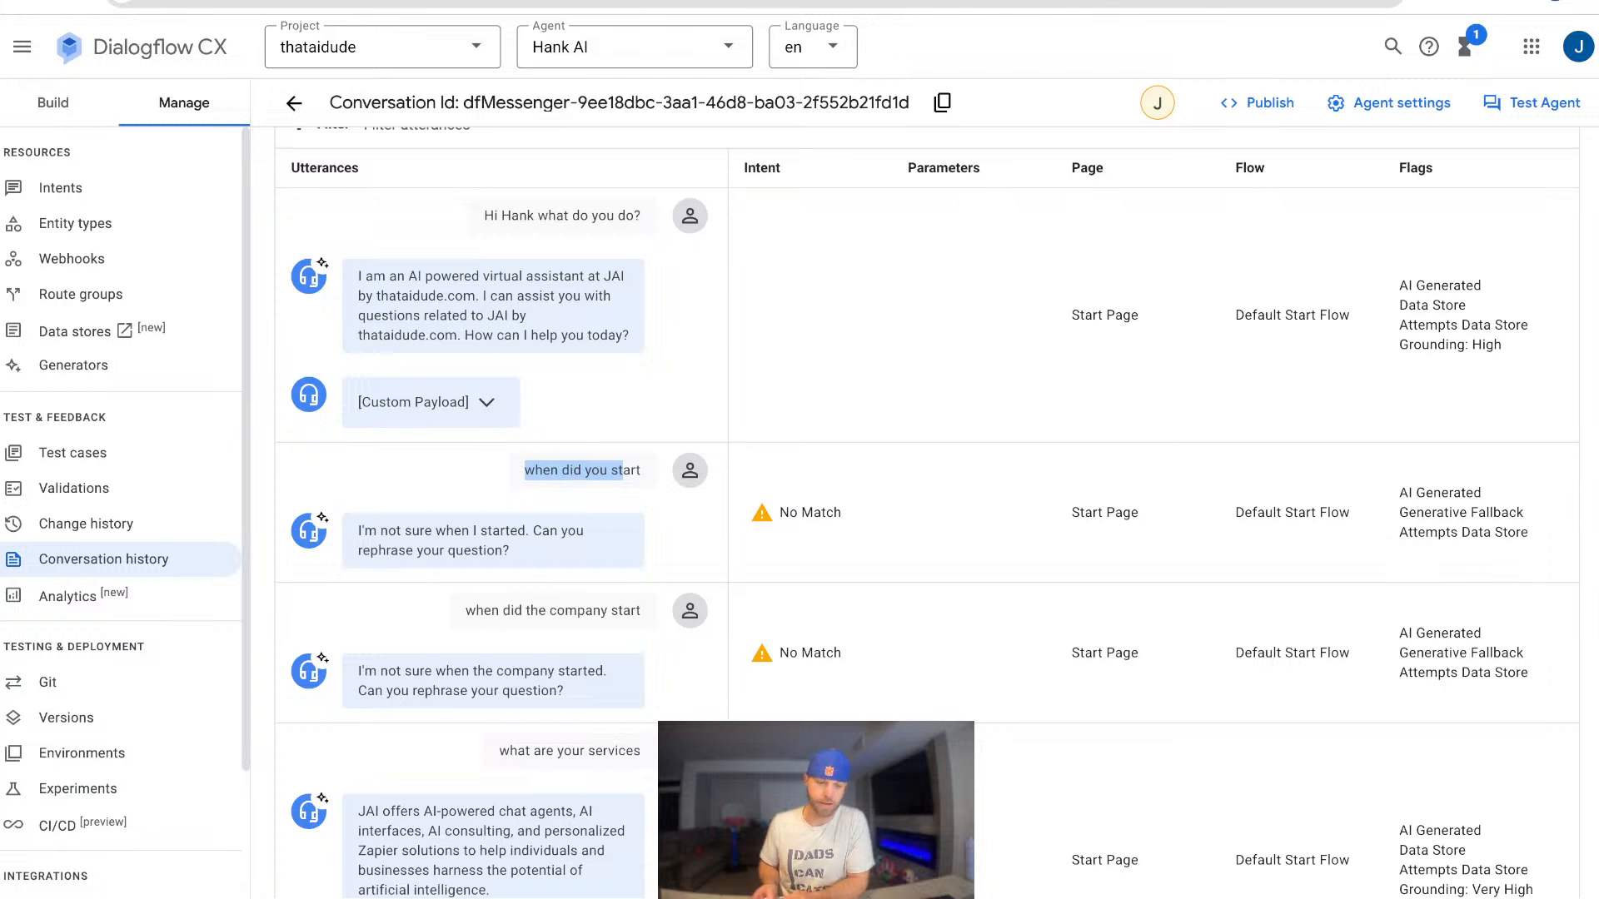
left_click_drag(466, 611, 593, 611)
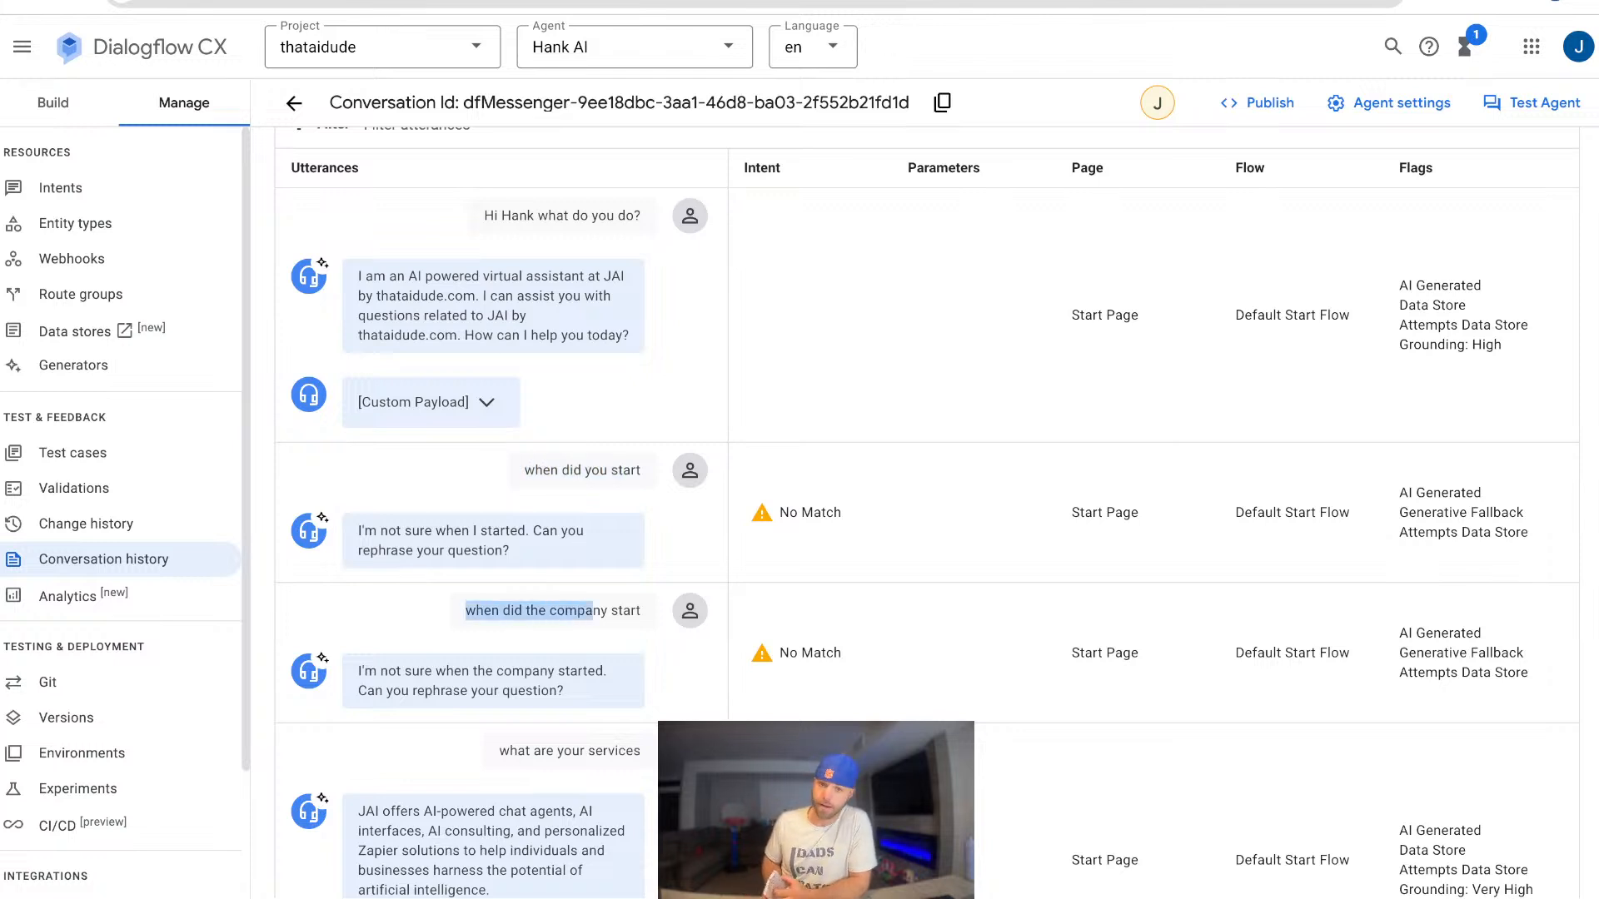